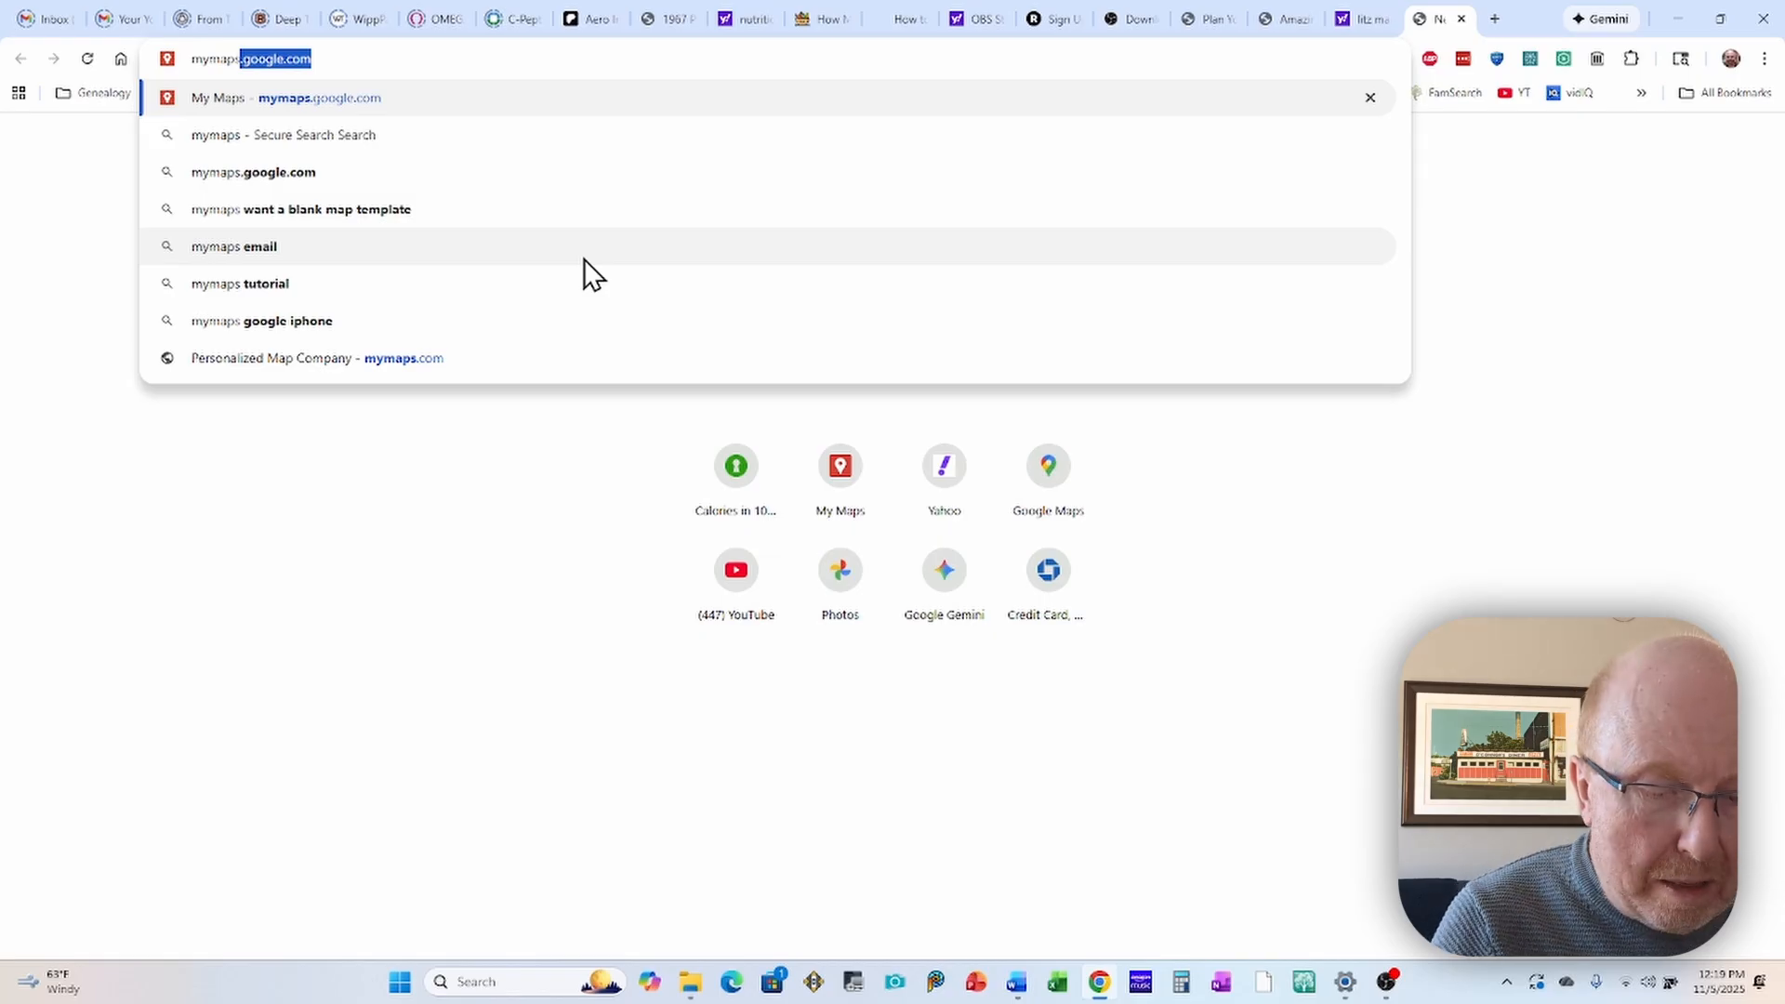
# Step: Go to mymaps.google.com in the browser
pyautogui.write('.goo')
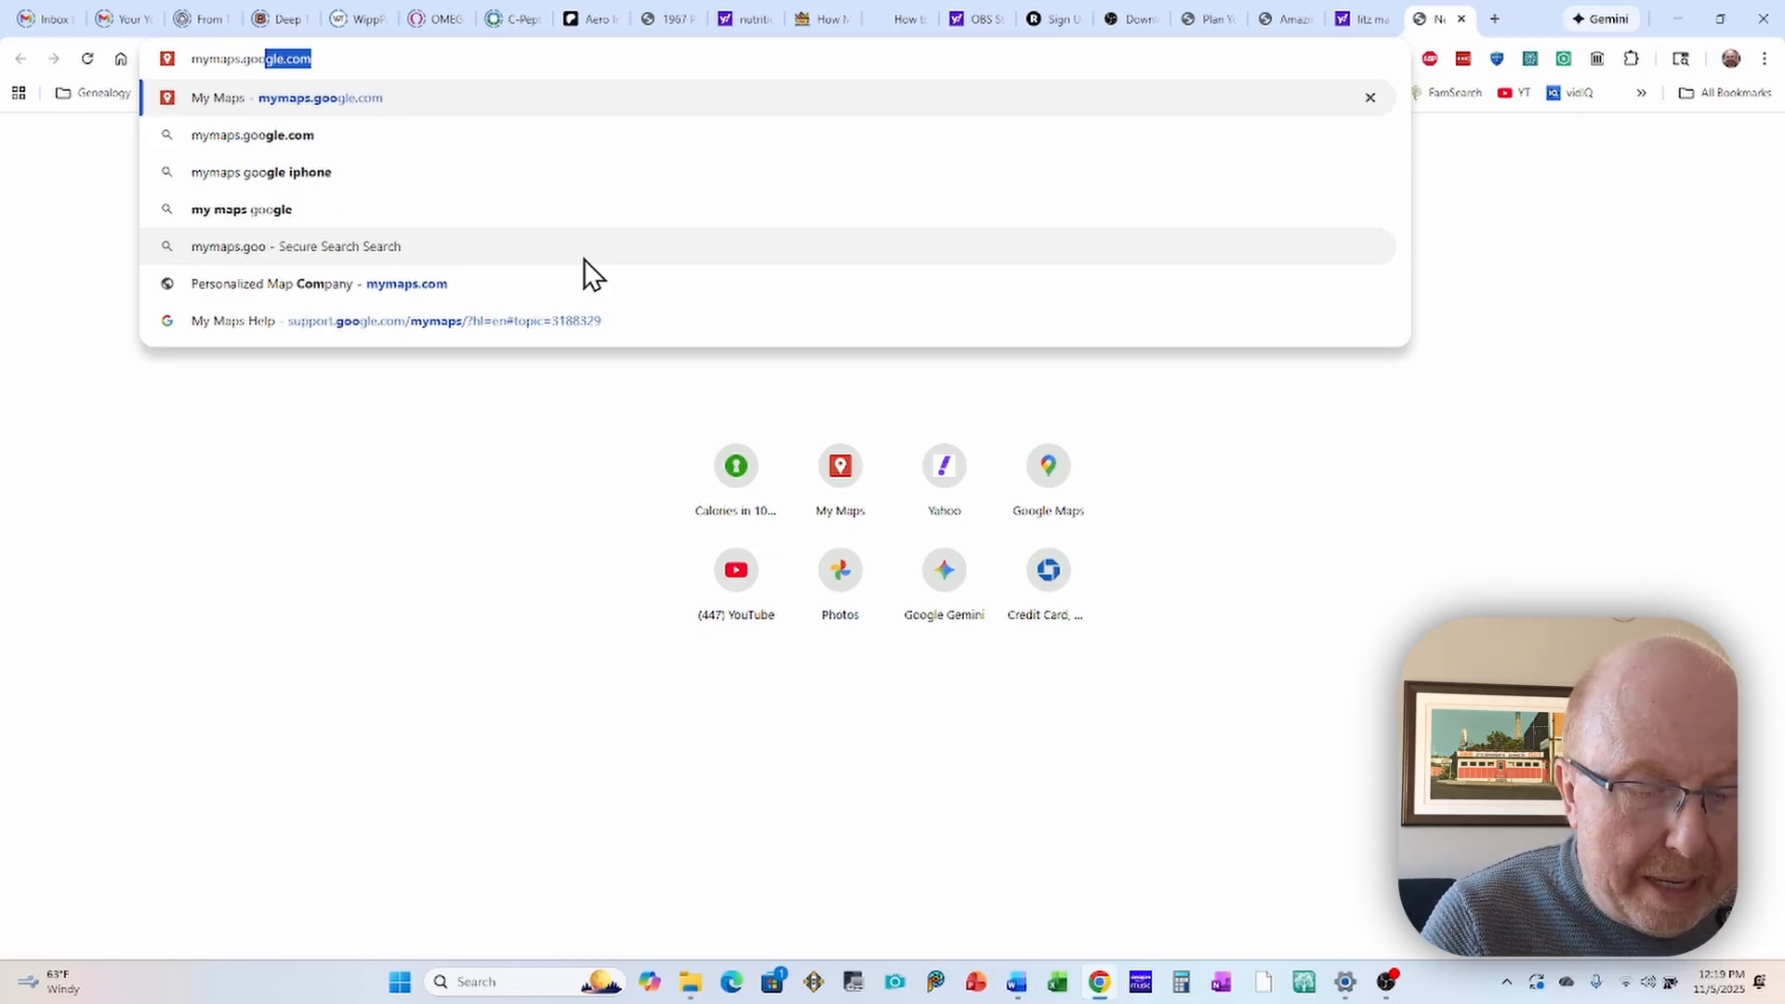
pyautogui.write('gle.co')
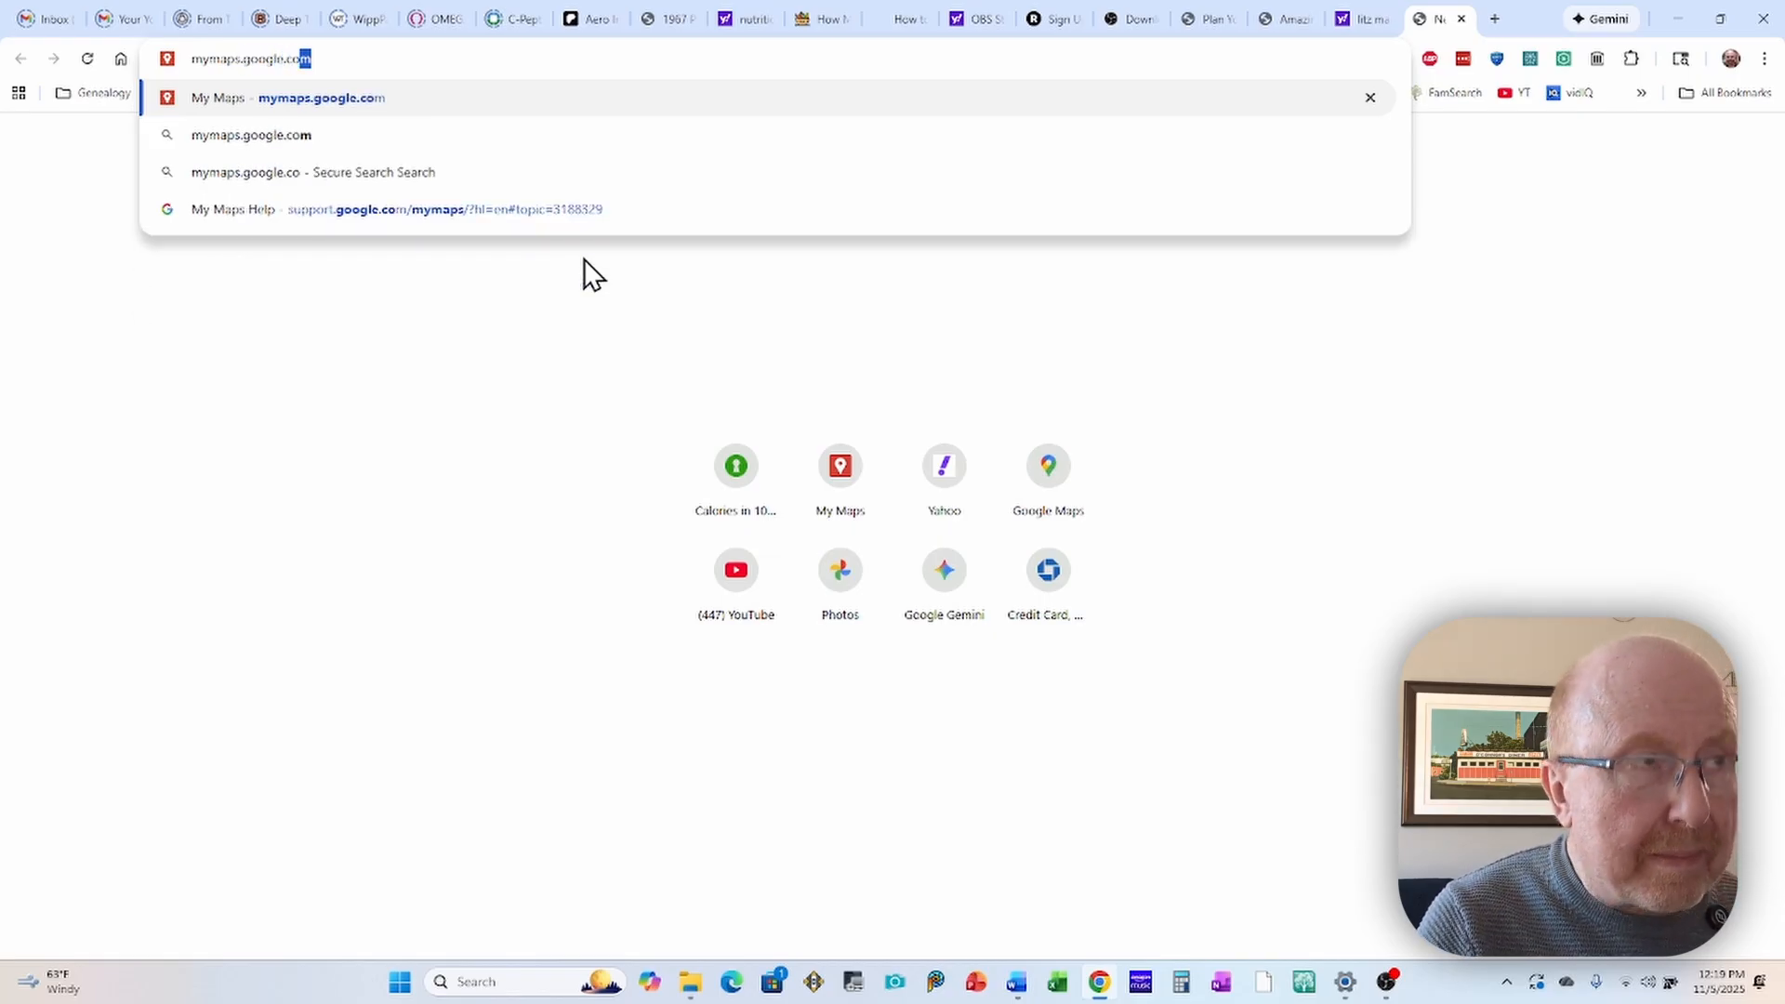
pyautogui.write('m')
pyautogui.press('Return')
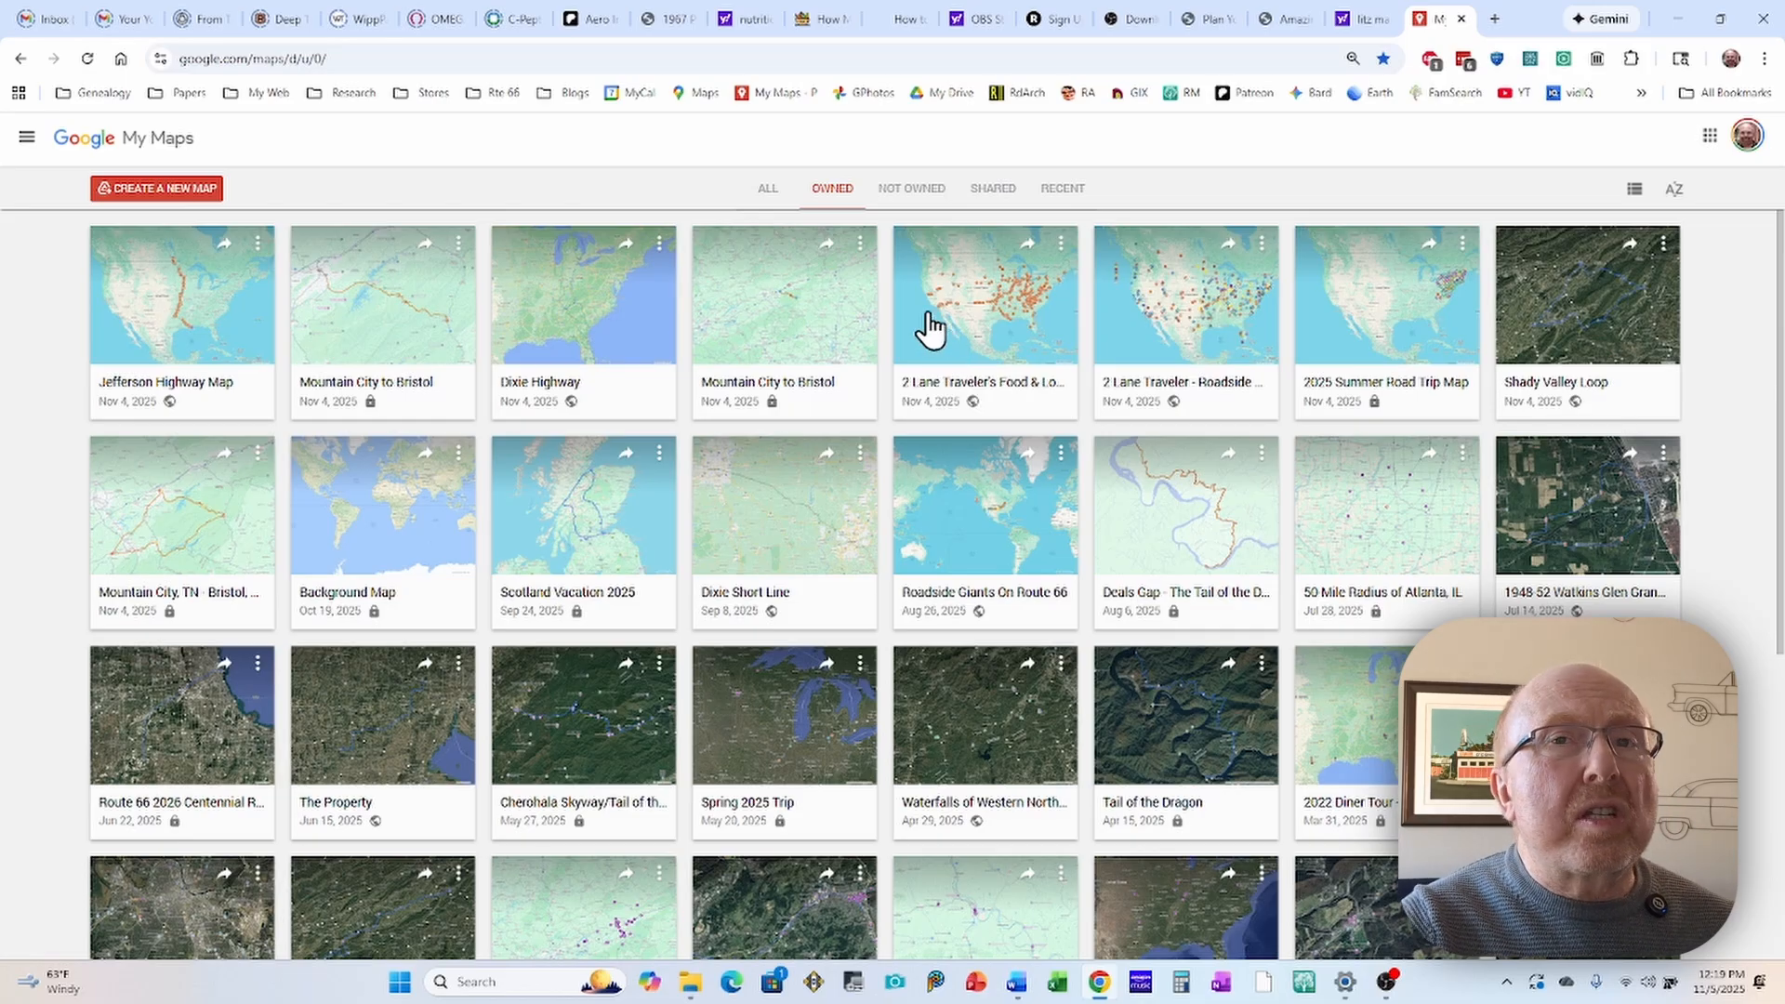
# Step: Create a new blank map and accept that its title, thumbnail and metadata are uploaded to Drive
pyautogui.scroll(-10, 896, 311)
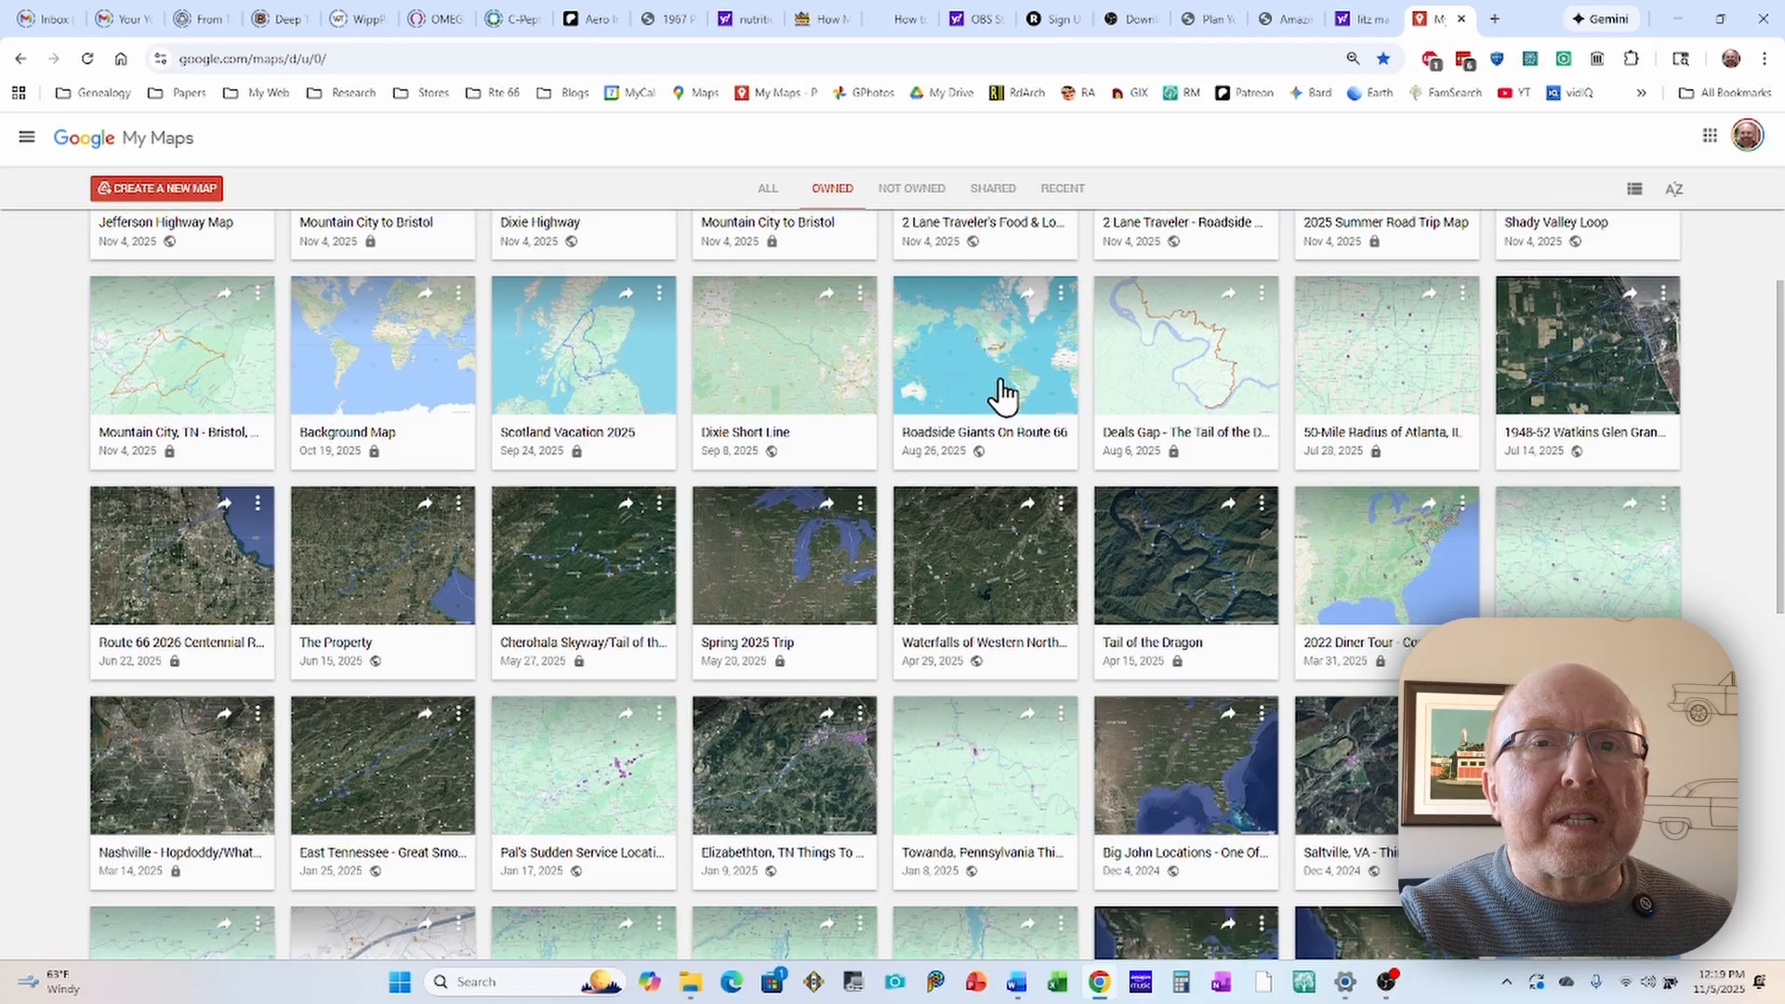
pyautogui.scroll(10, 1023, 405)
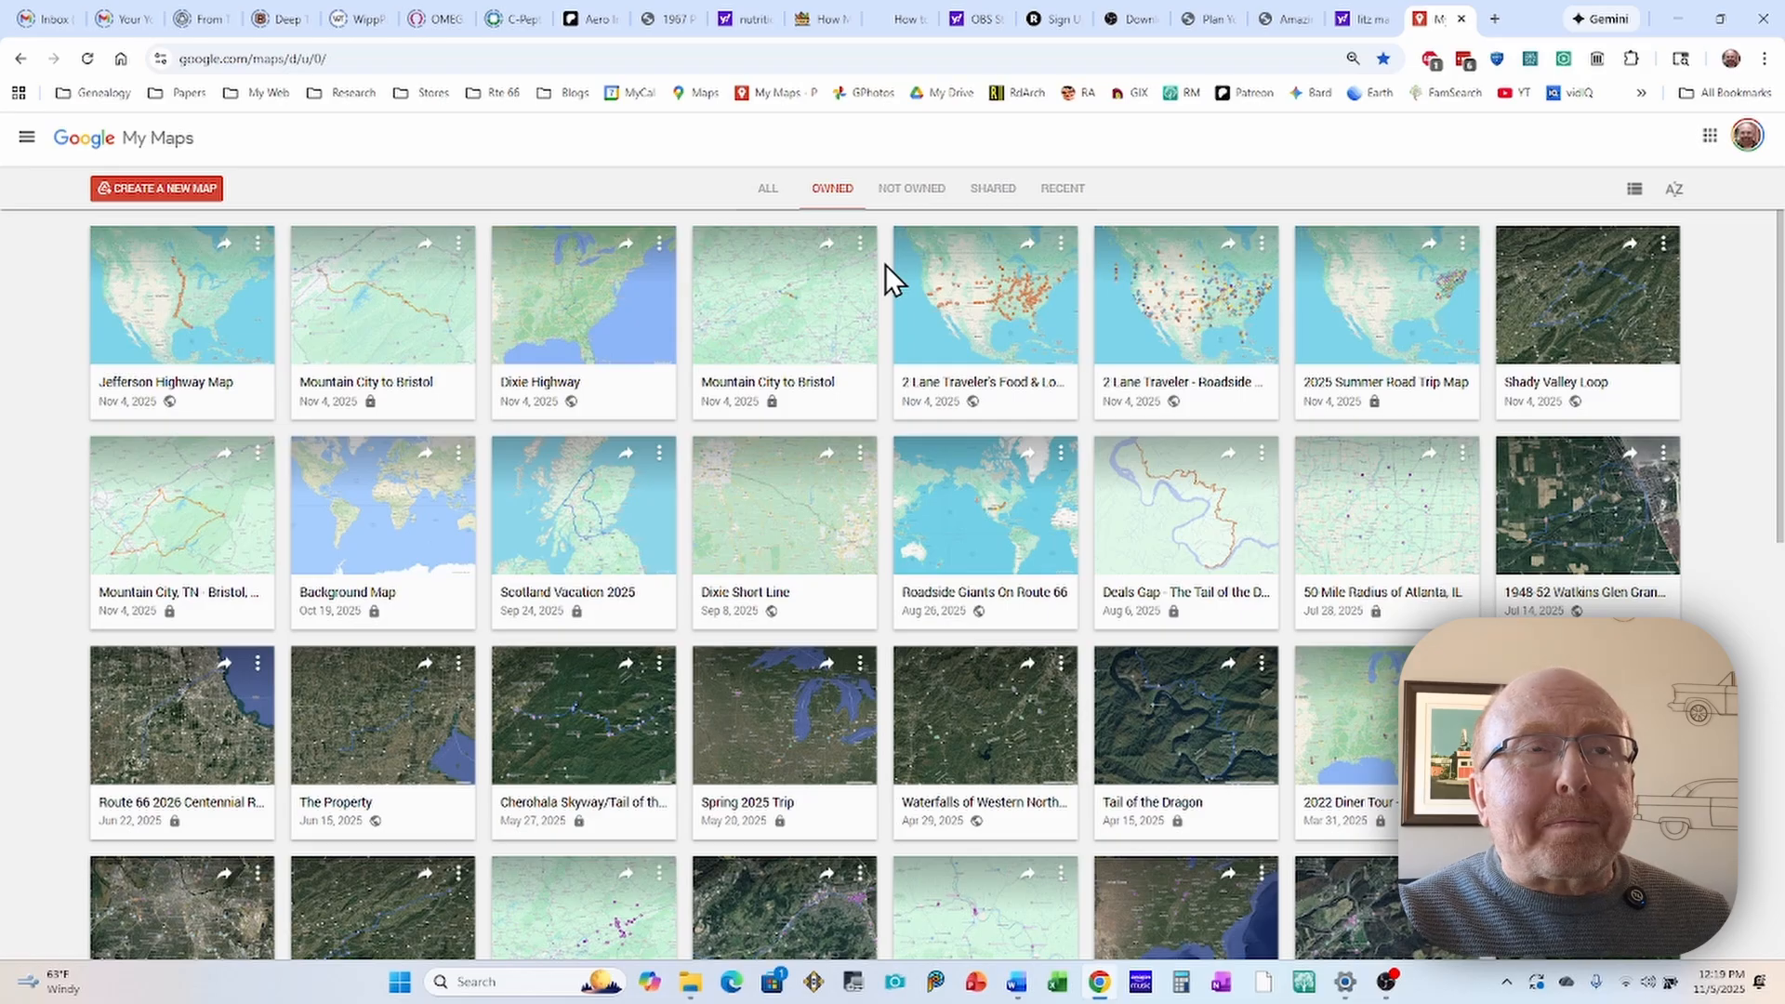
pyautogui.click(158, 191)
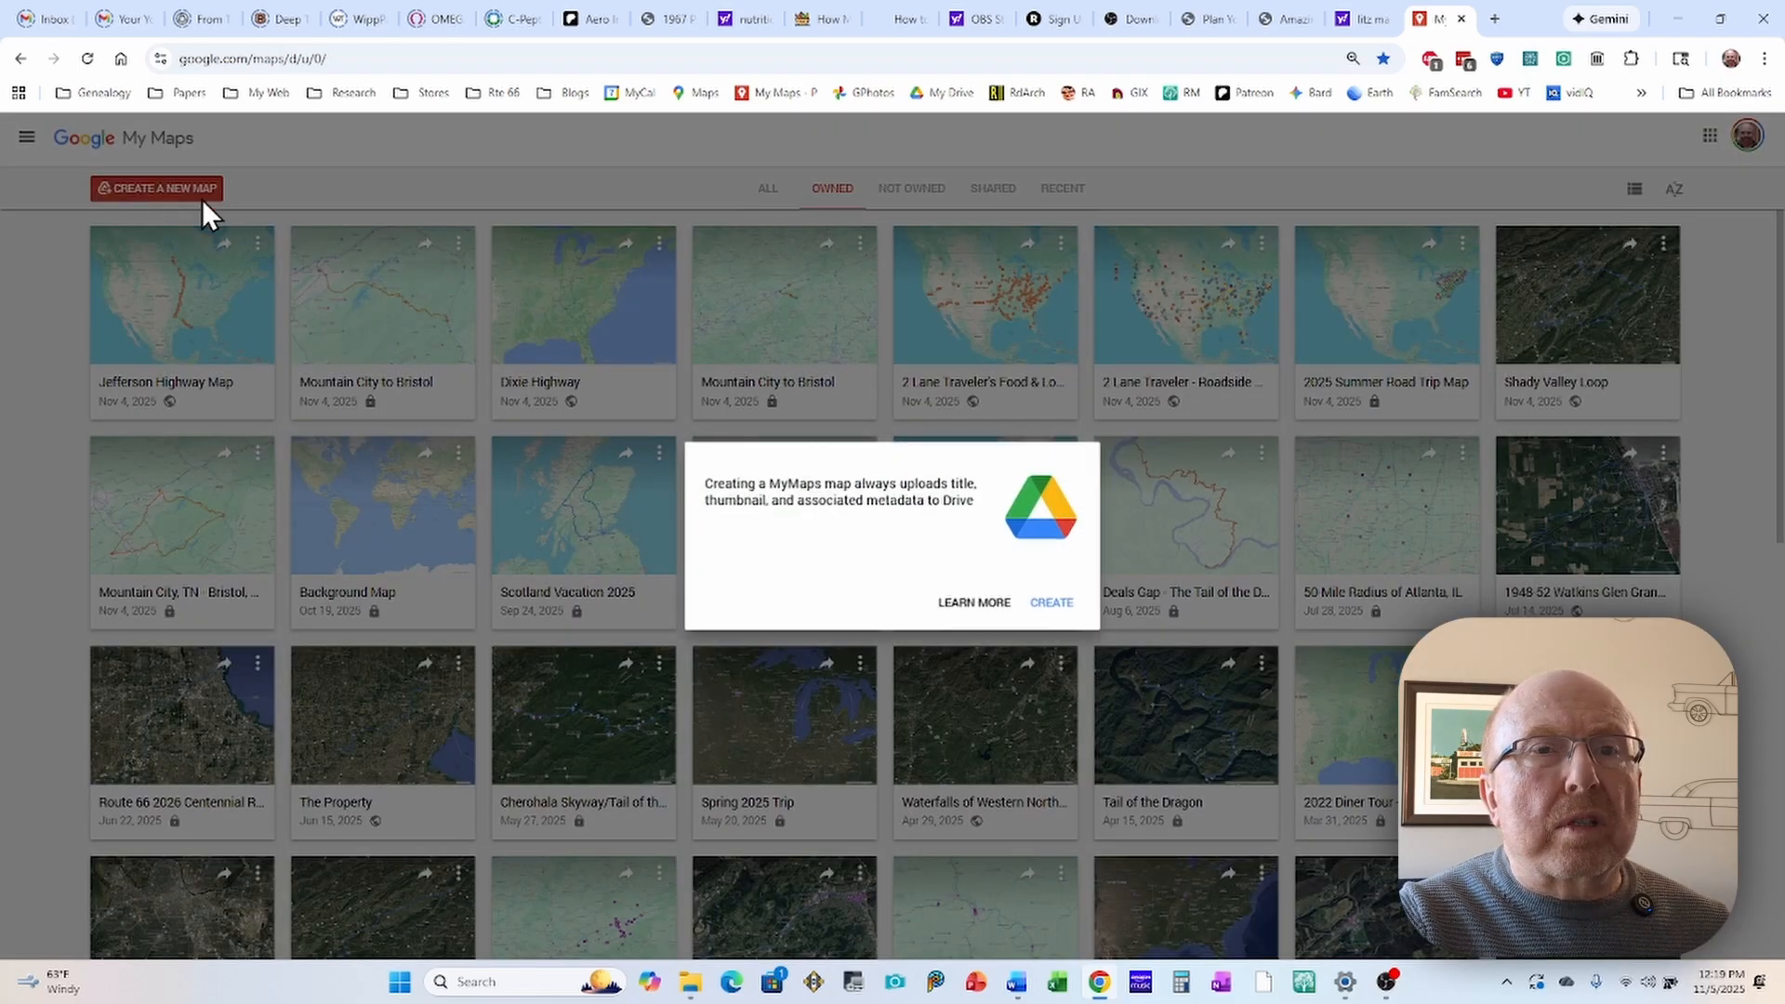
pyautogui.click(1055, 604)
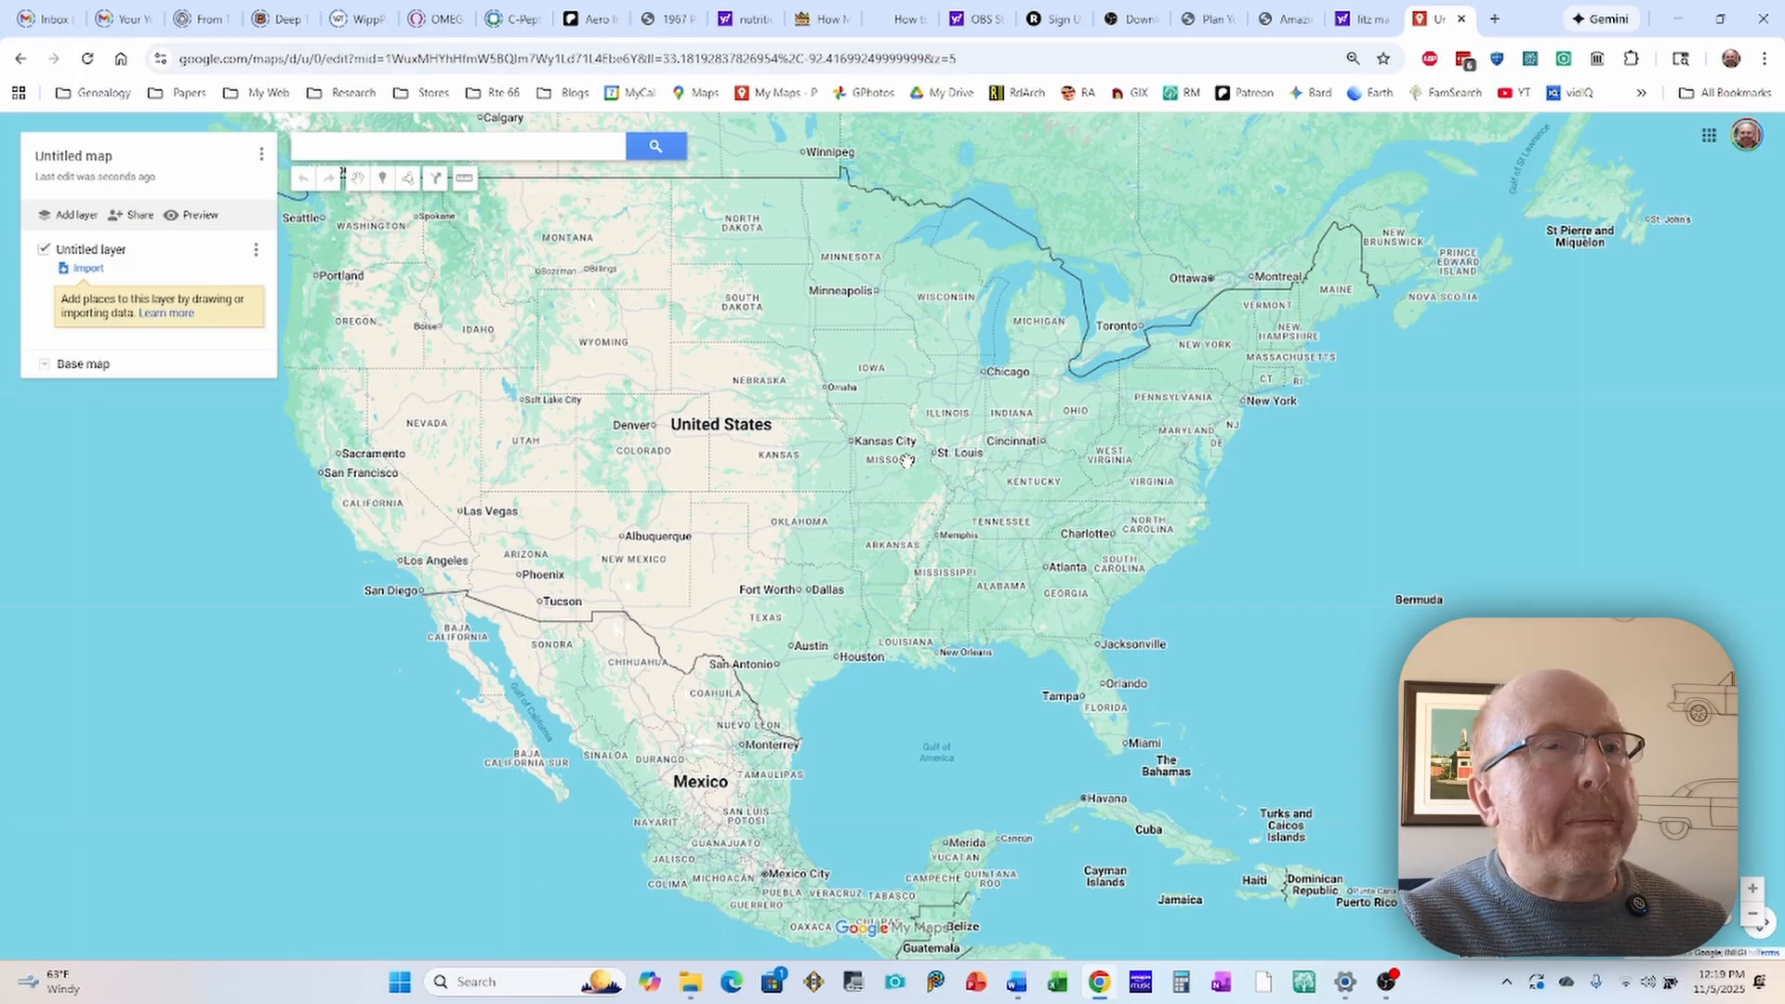
# Step: Title the untitled map "Mountain City, TB to Bristol, TN/VA", leaving the description empty, and save it
pyautogui.click(54, 158)
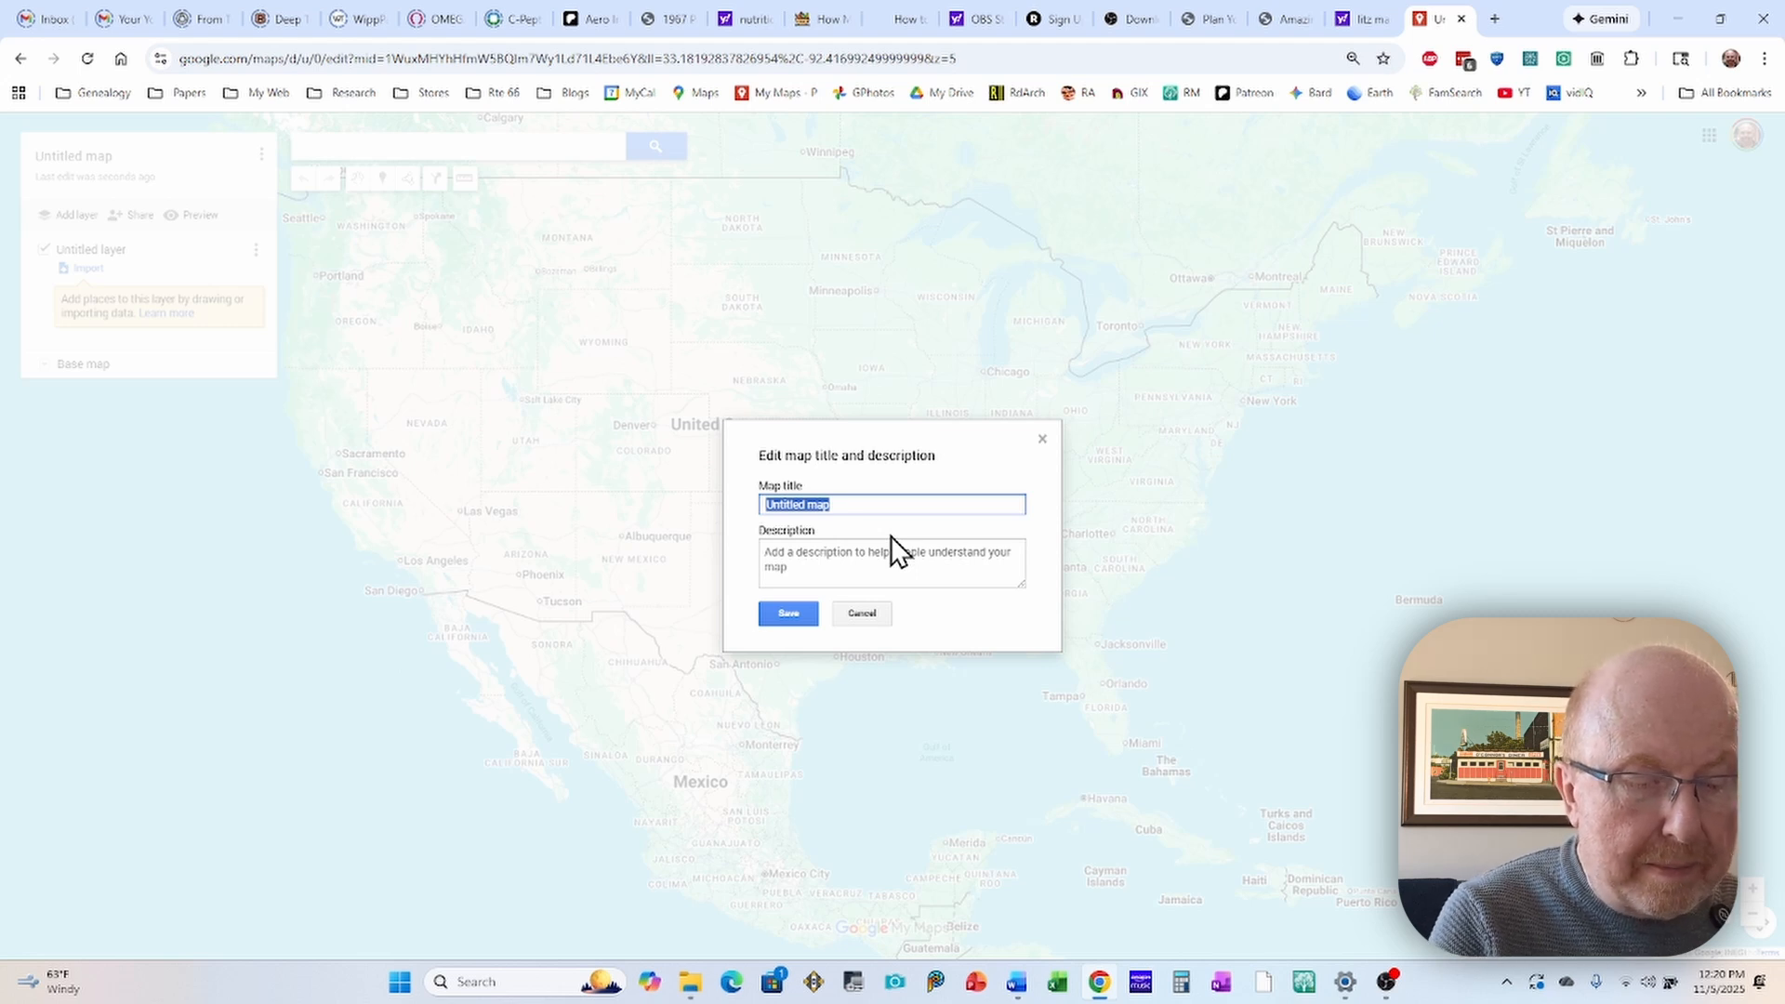
pyautogui.write('M')
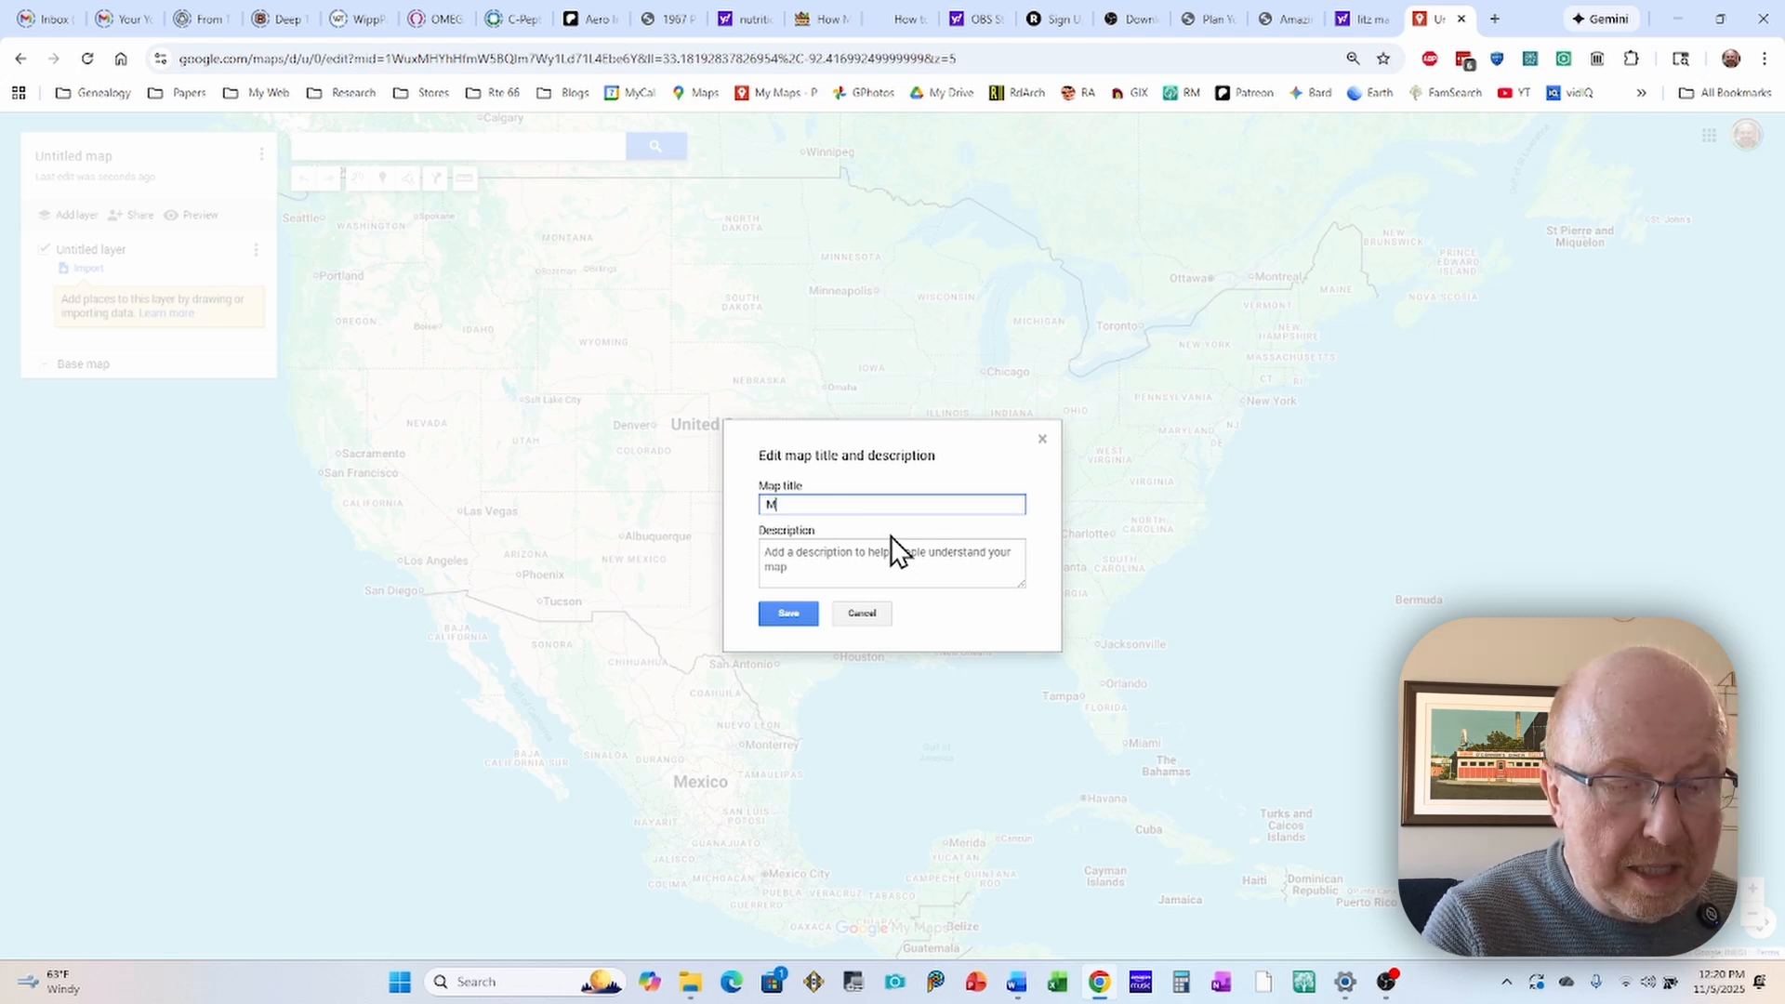
pyautogui.write('ountain City, TB to Bristol, TN/VA')
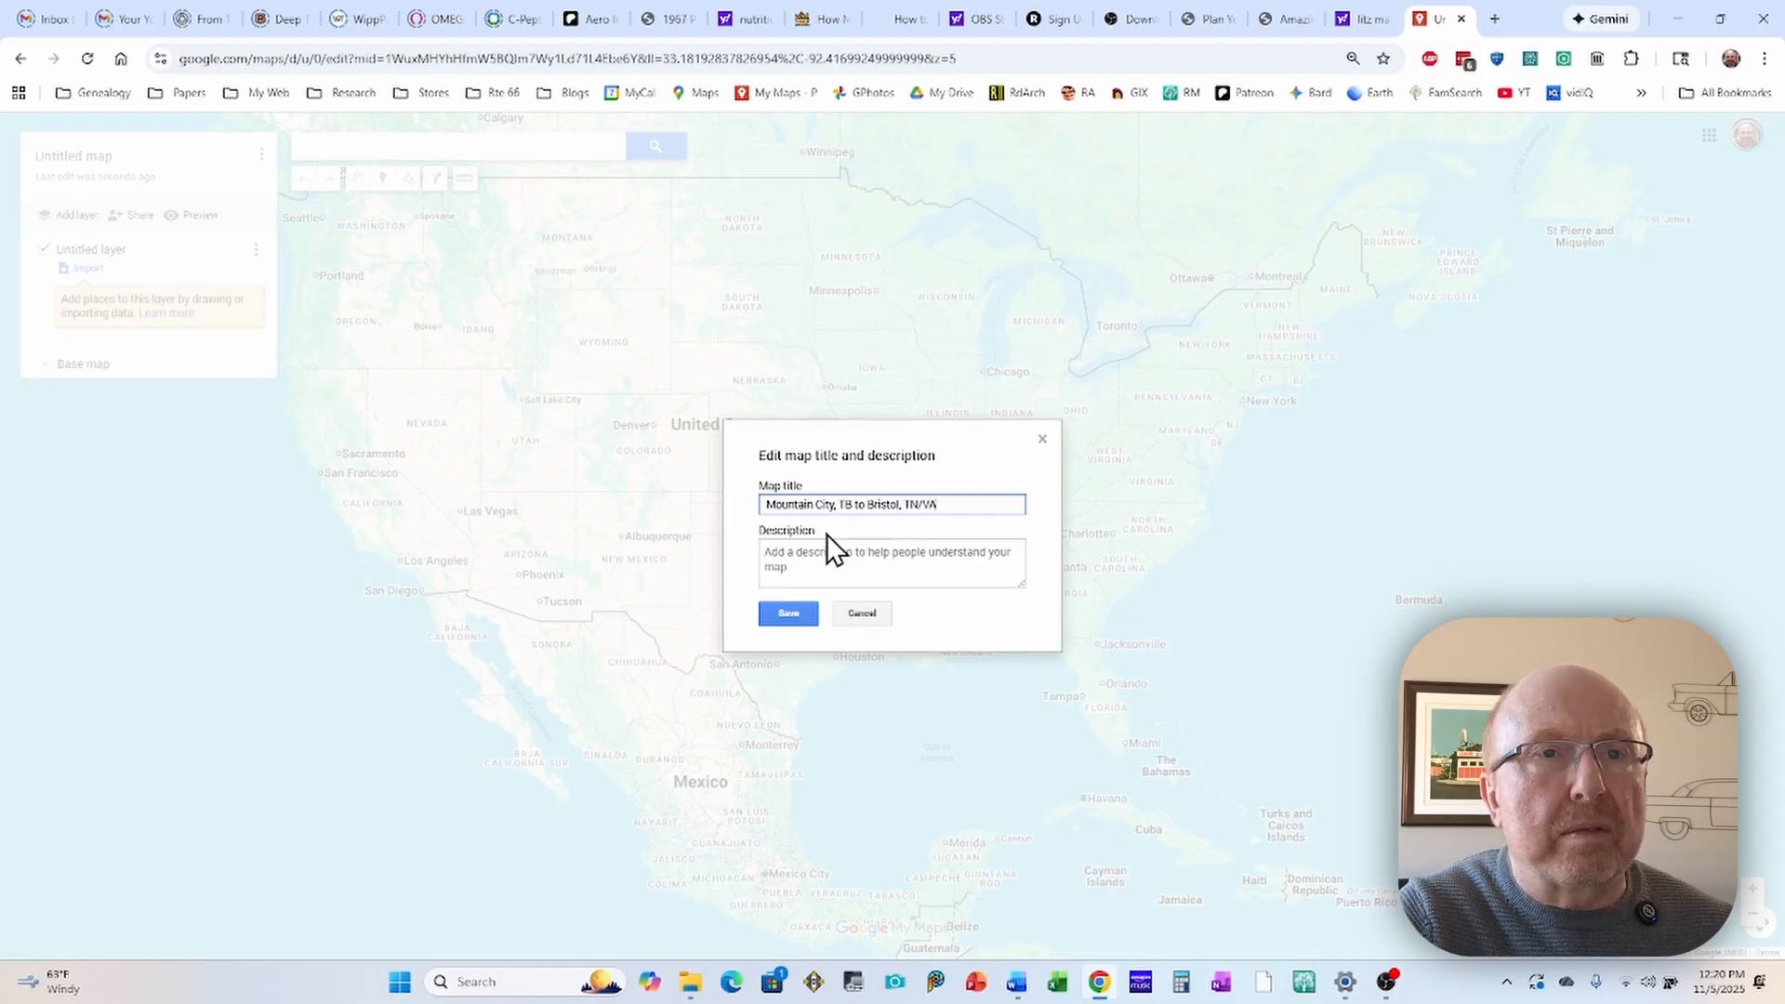
pyautogui.click(770, 559)
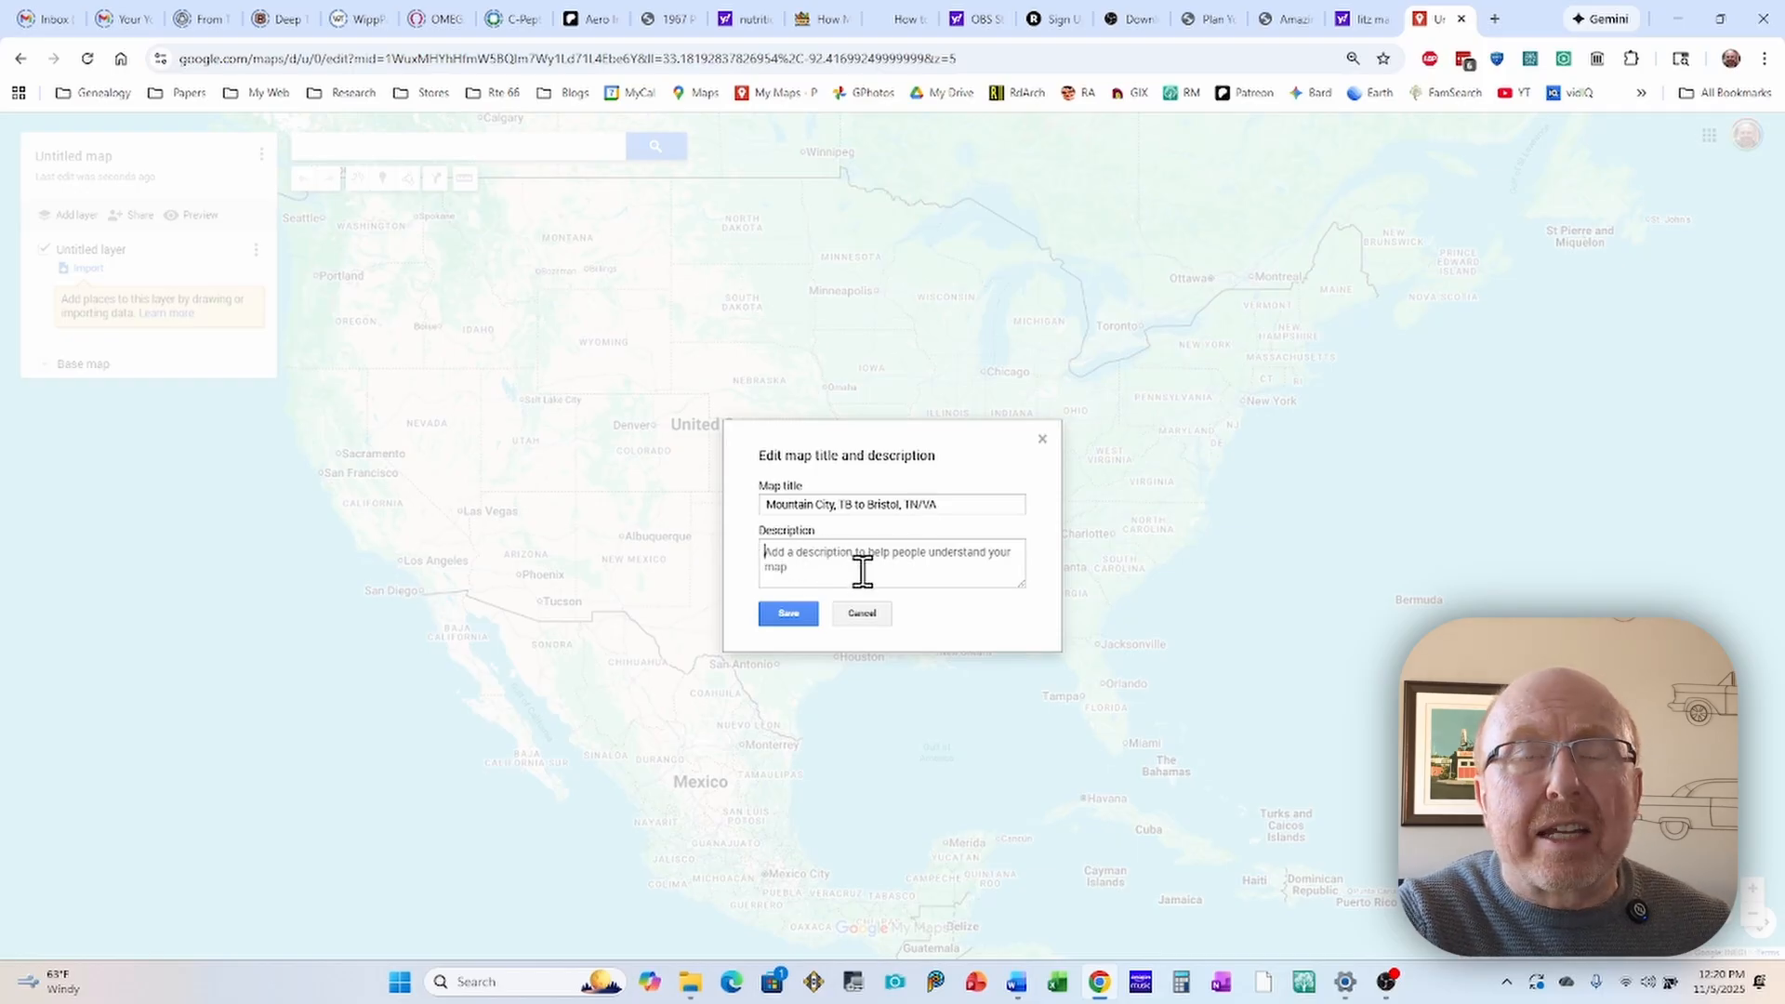
pyautogui.click(786, 615)
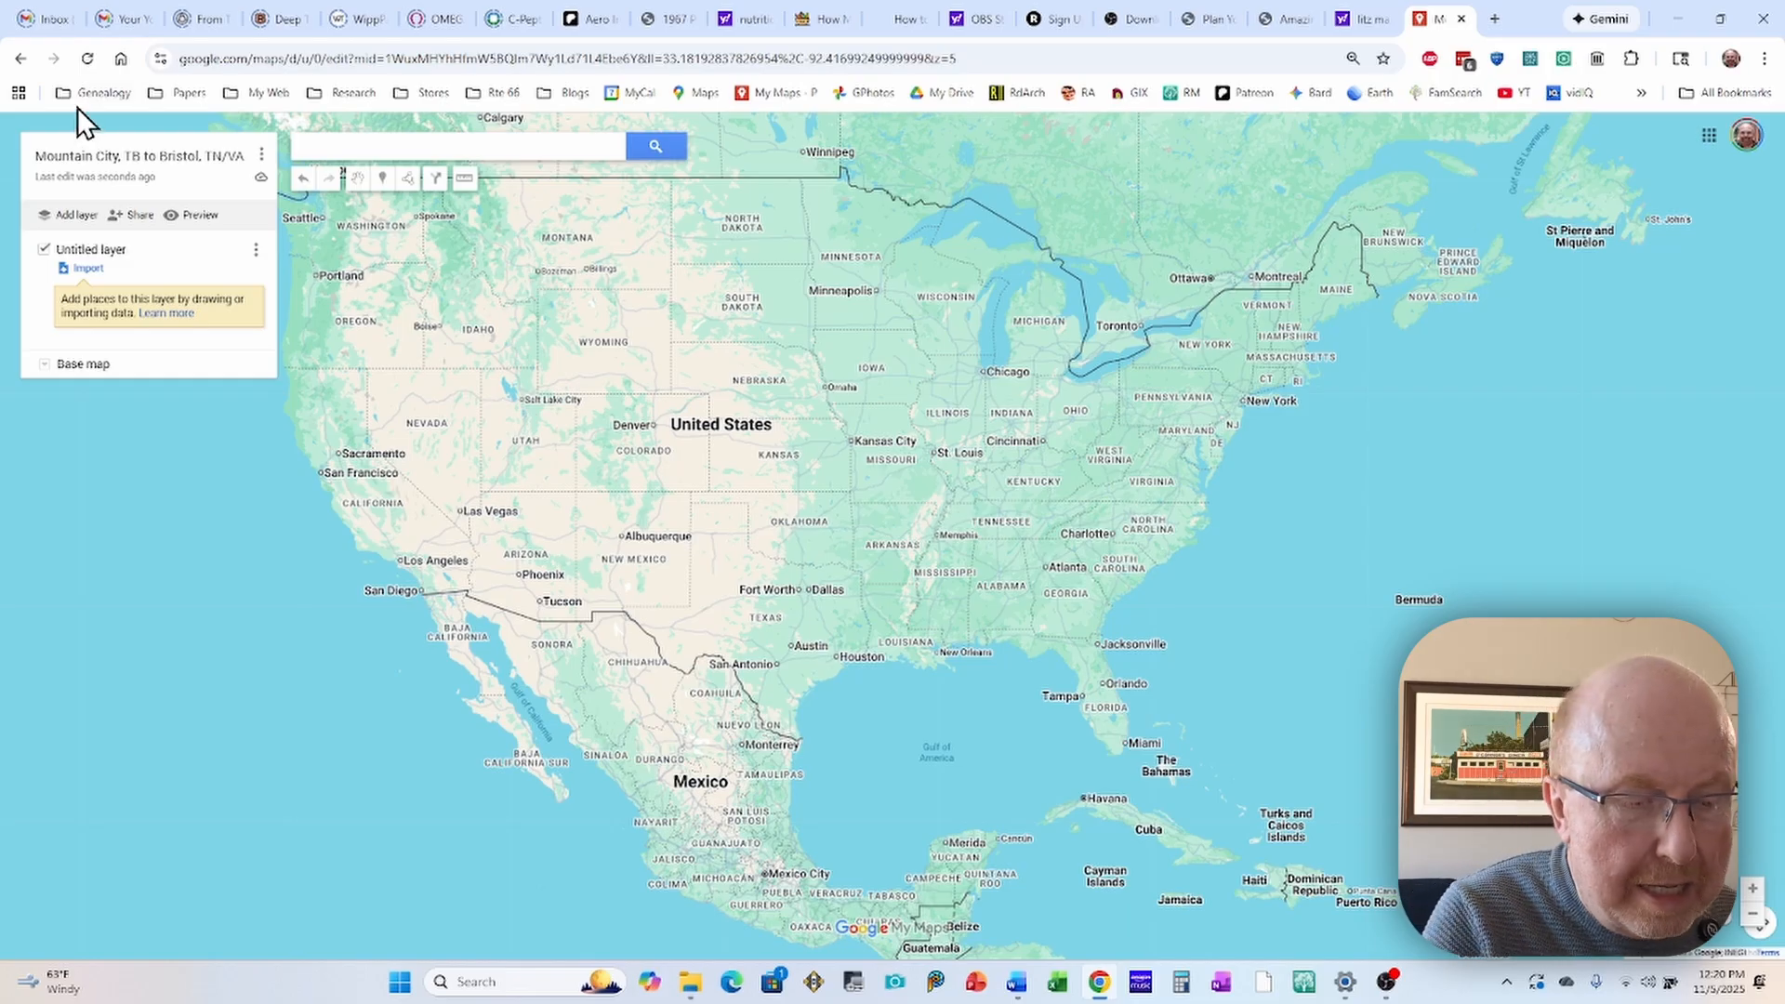
# Step: Correct the state abbreviation after Mountain City in the map title to "TN" and save the title
pyautogui.click(119, 158)
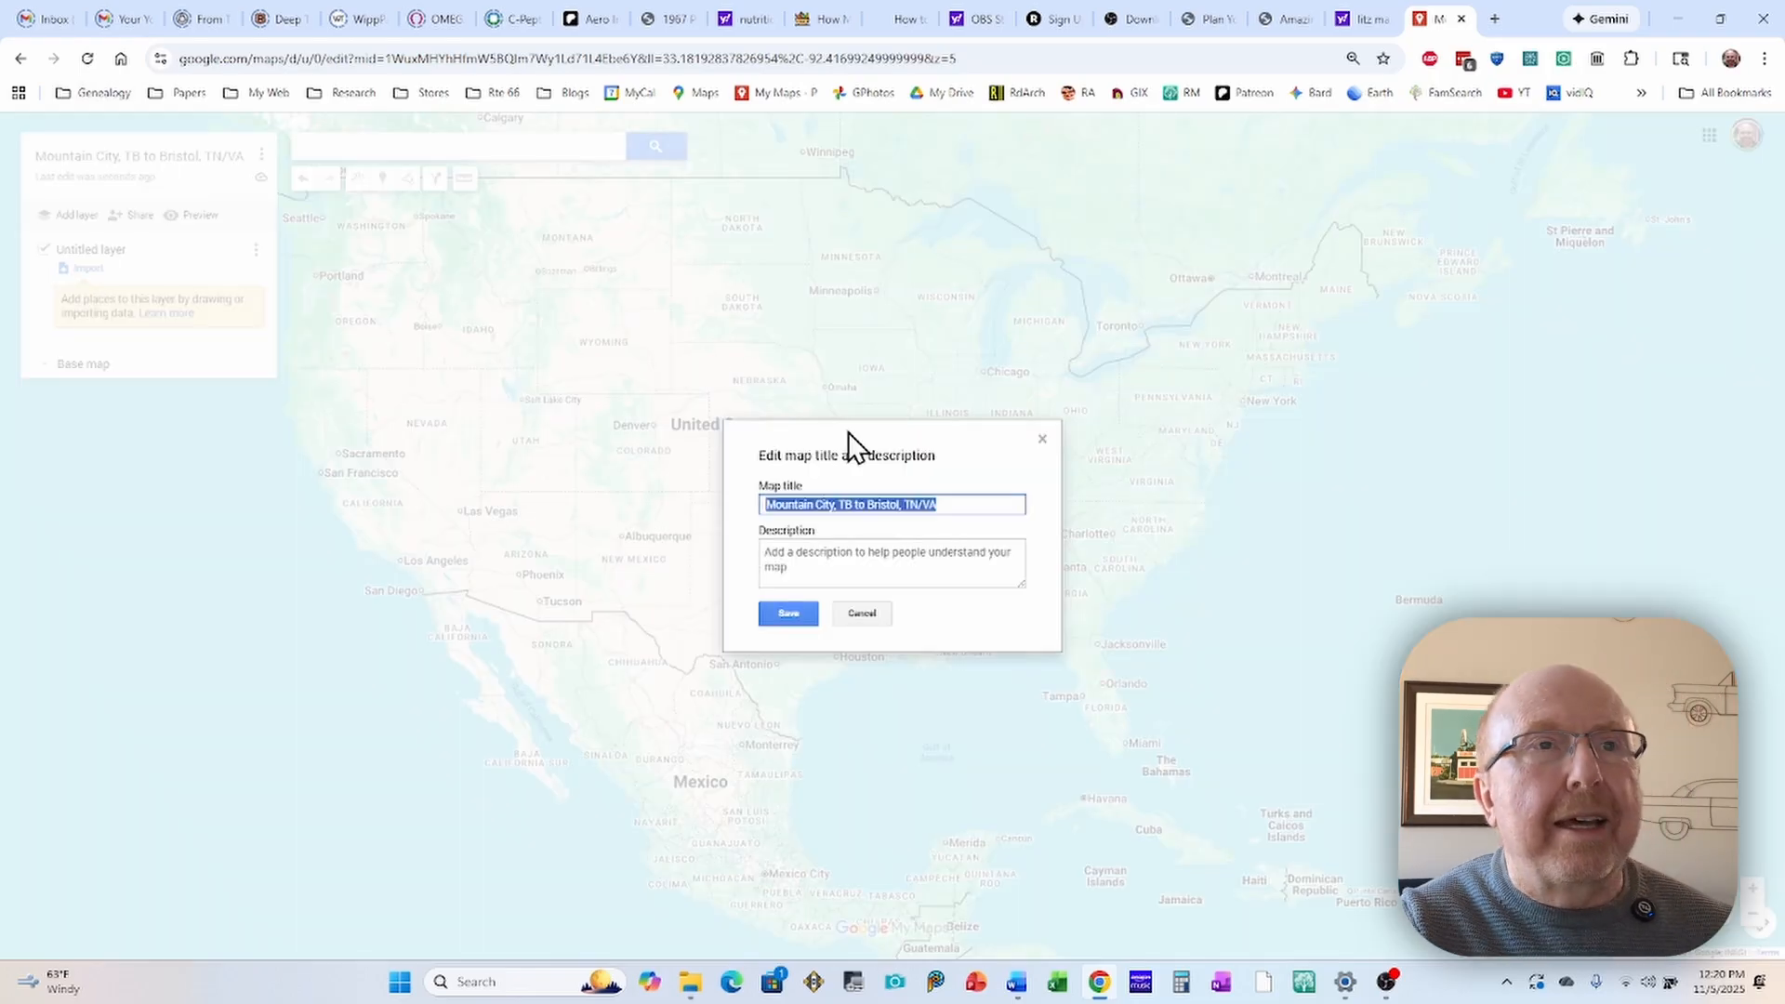
pyautogui.click(841, 502)
pyautogui.moveTo(841, 502); pyautogui.dragTo(851, 502)
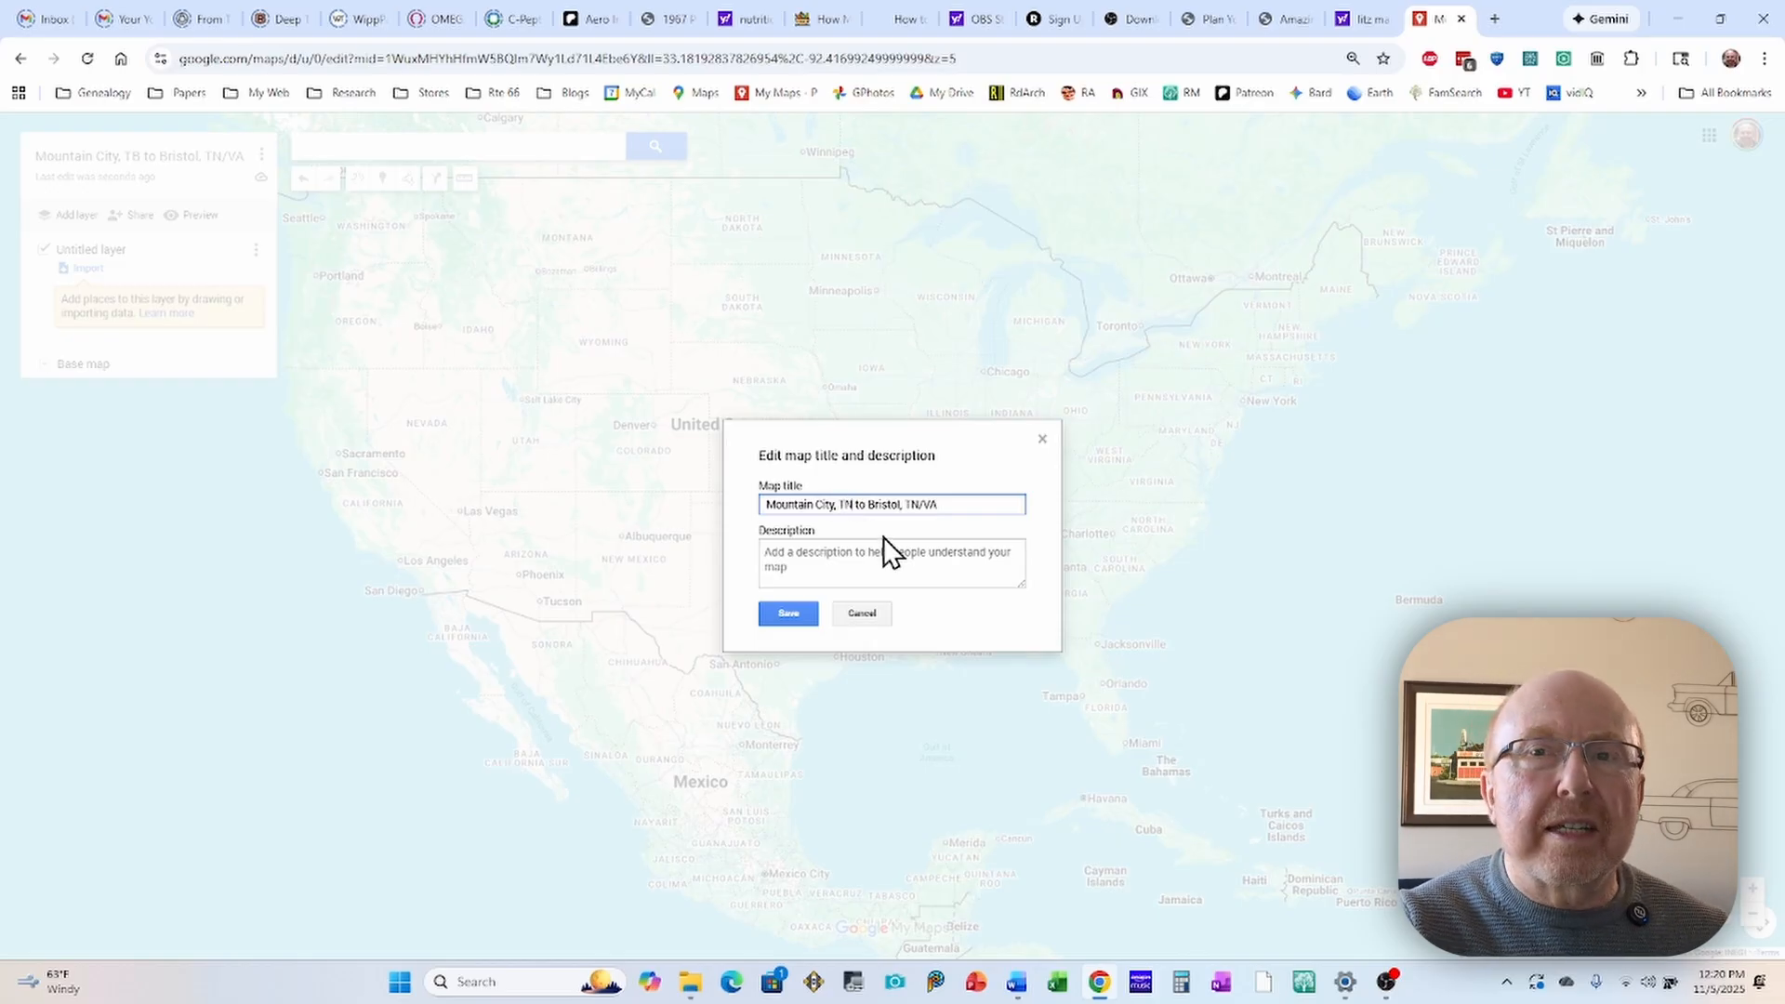
pyautogui.click(789, 612)
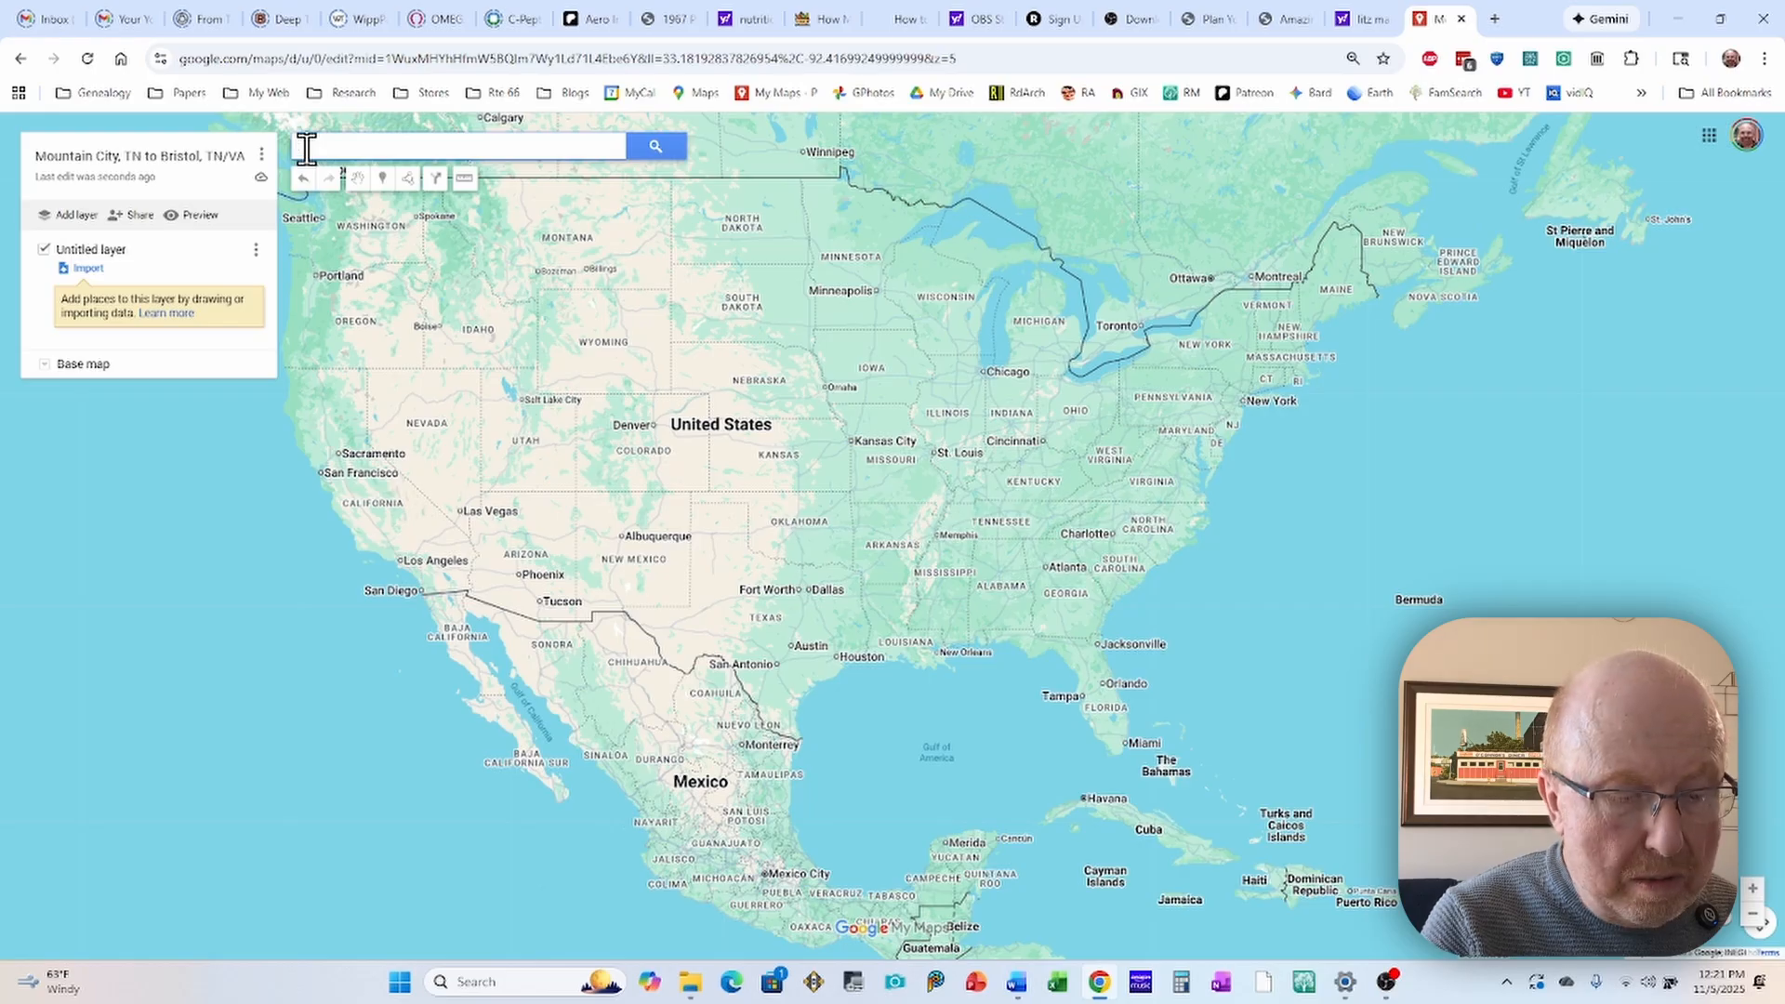
# Step: Search for Mountain City, TN and add the found place to the map's untitled layer
pyautogui.write('Moun')
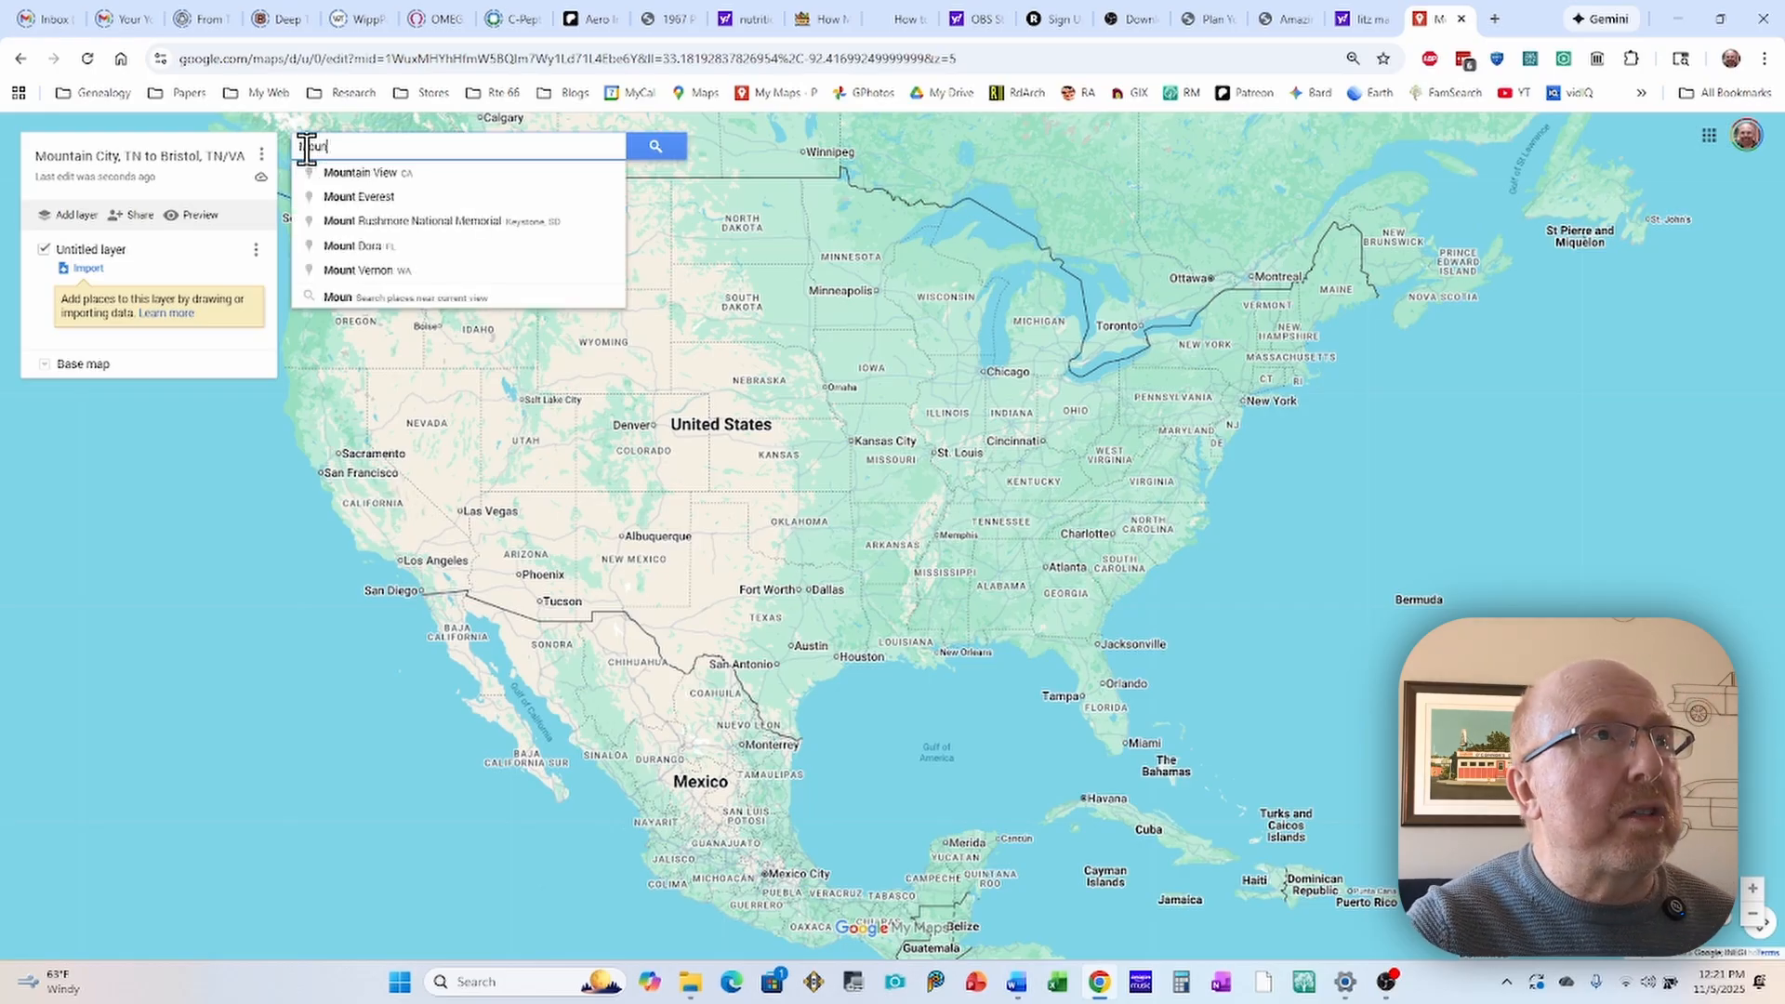
pyautogui.write('tain')
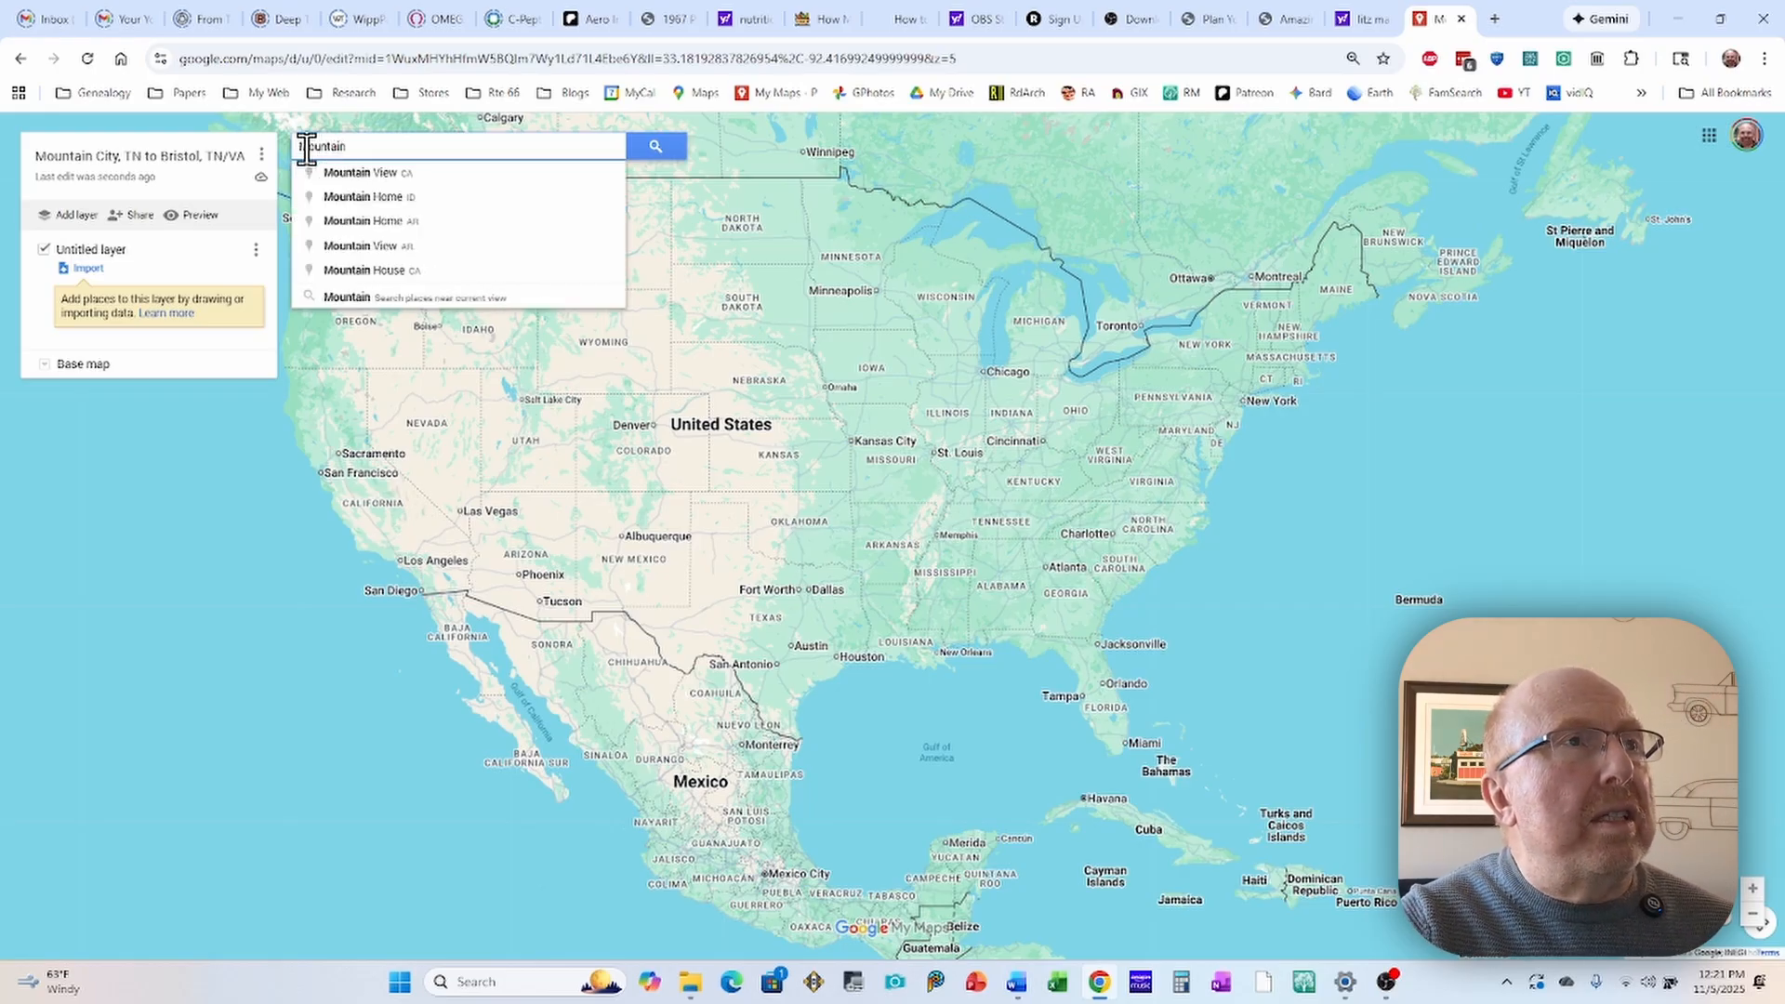
pyautogui.write(' C')
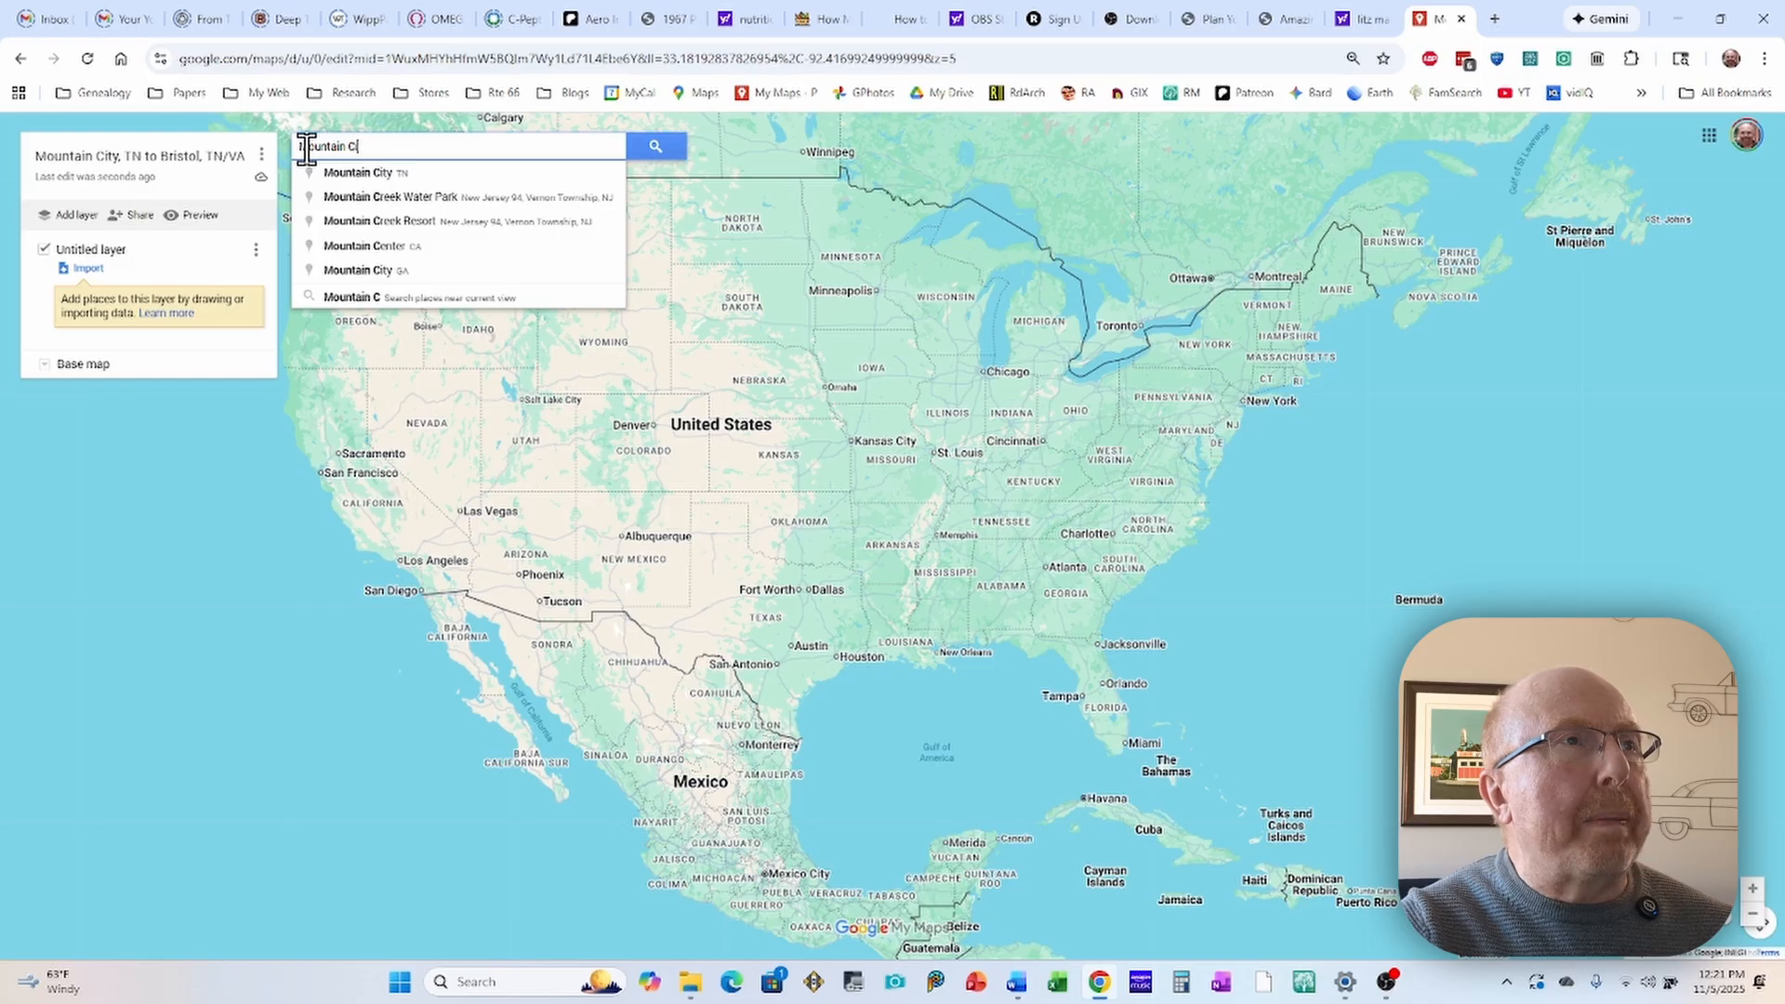
pyautogui.write('ity')
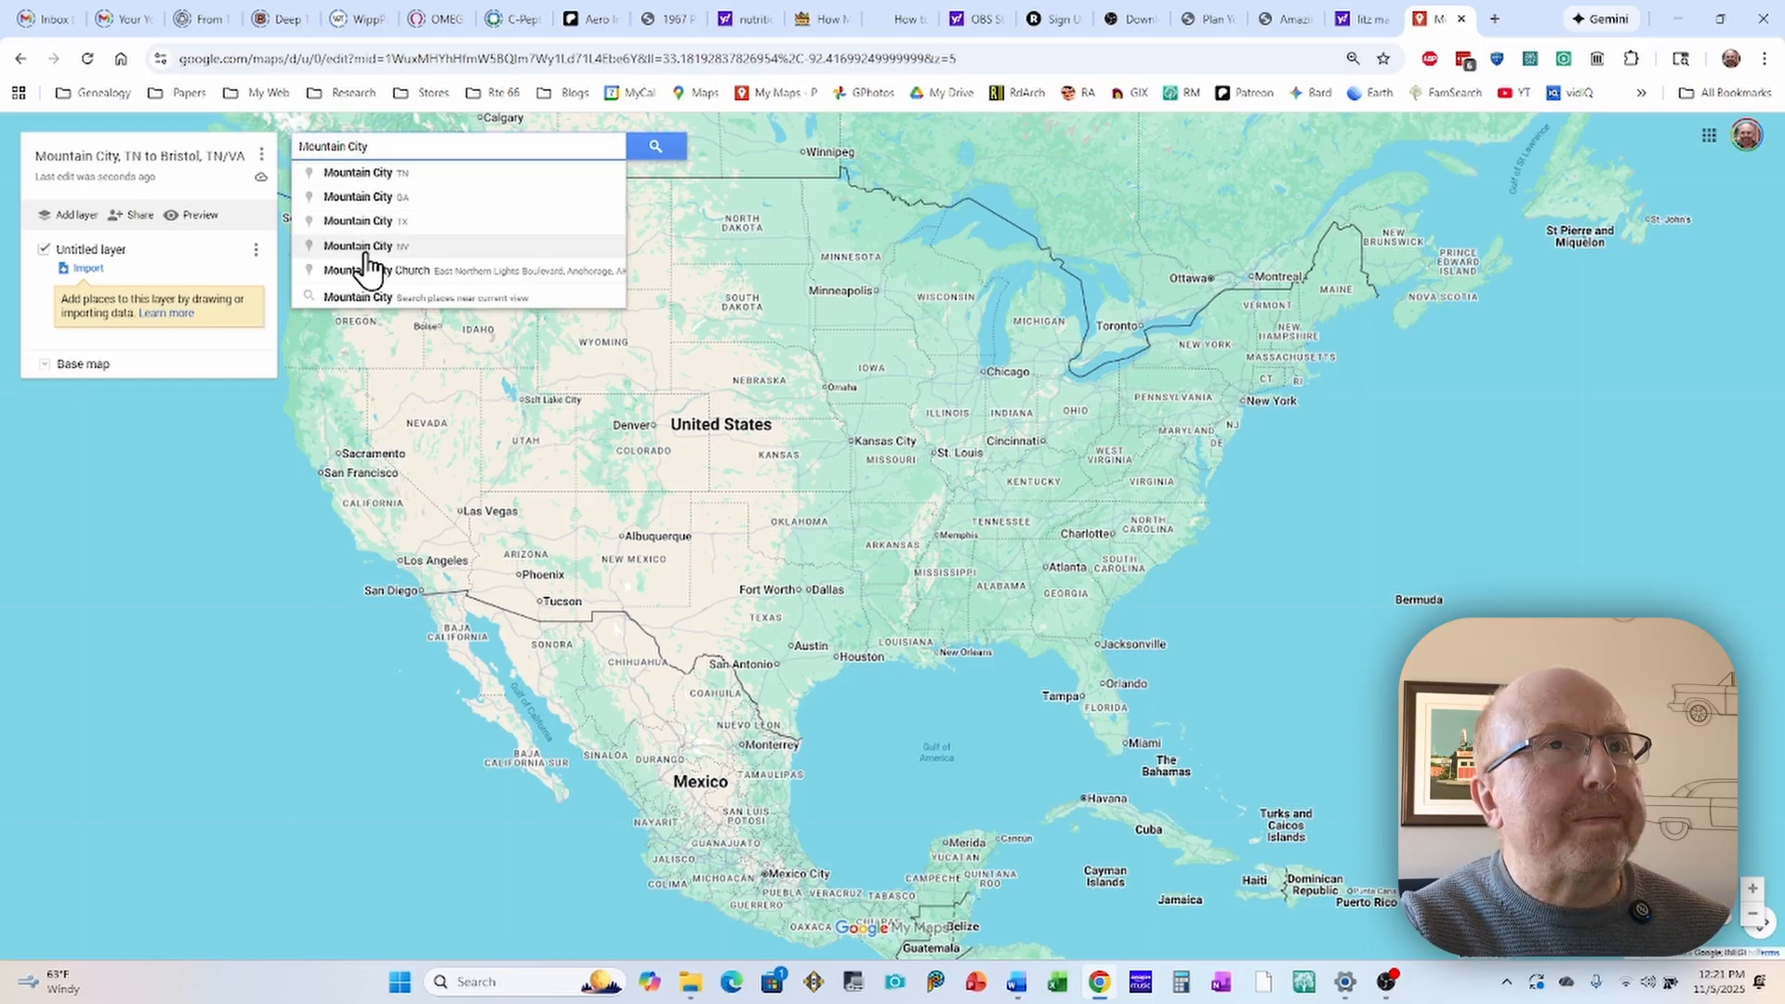
pyautogui.click(346, 178)
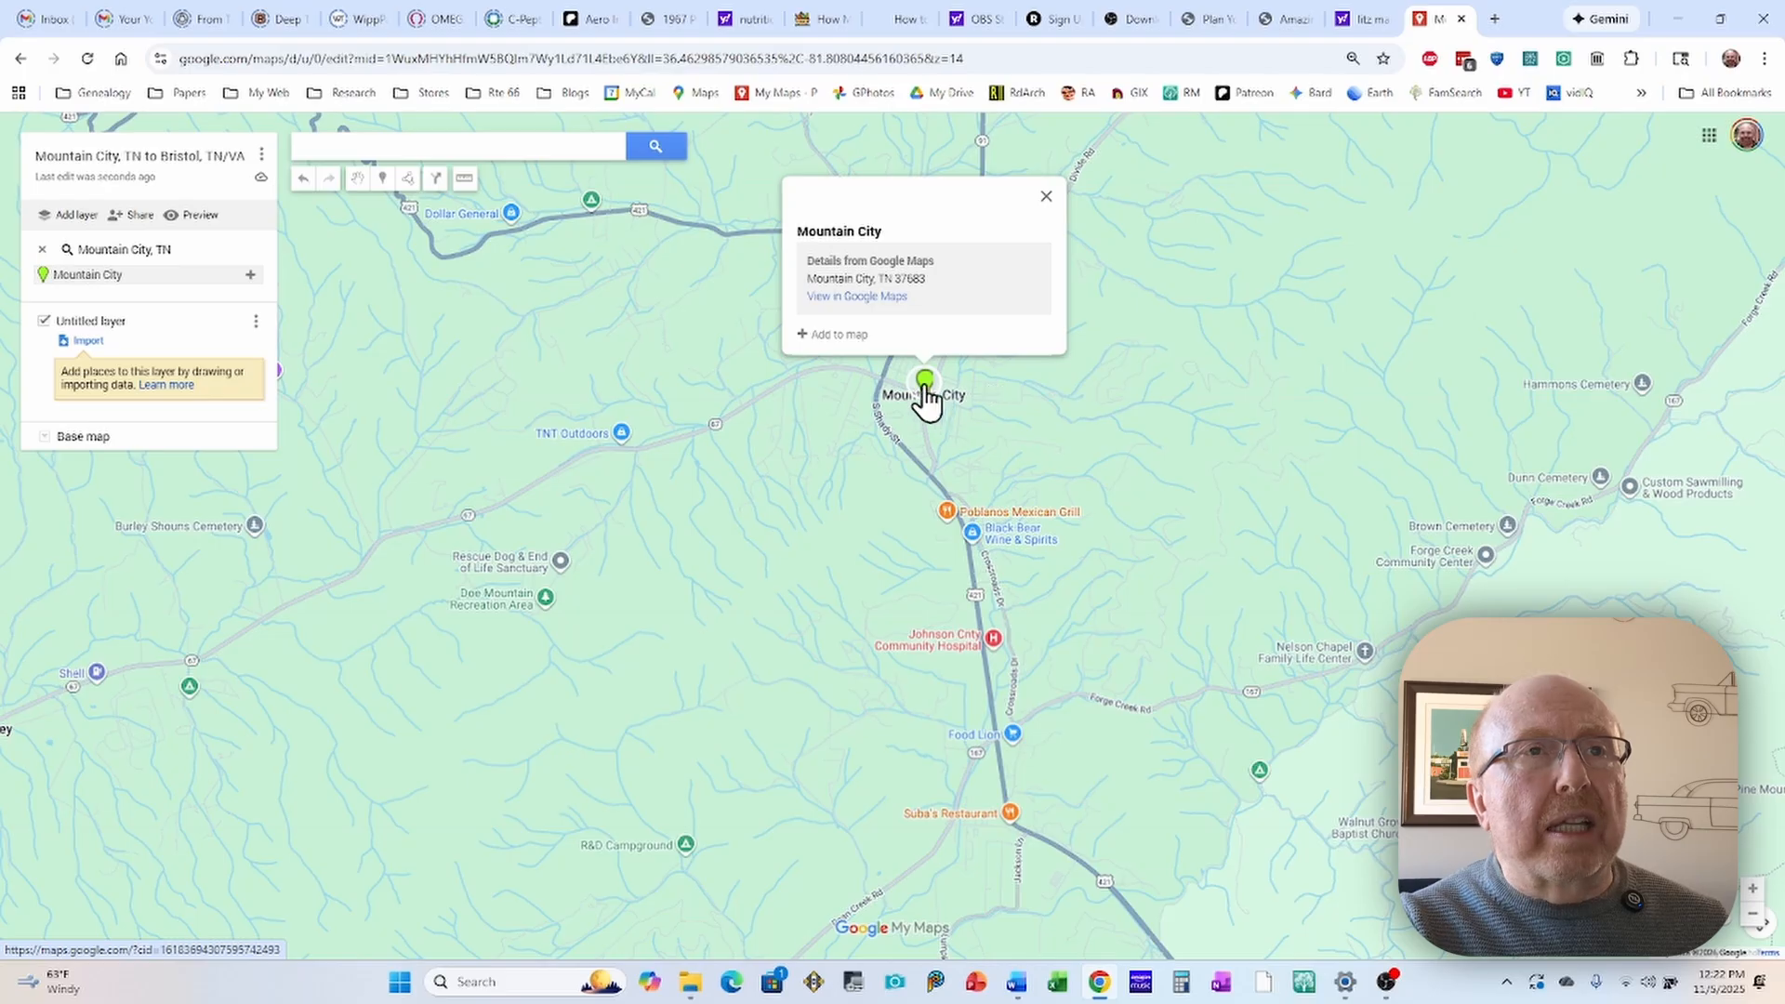
pyautogui.click(802, 336)
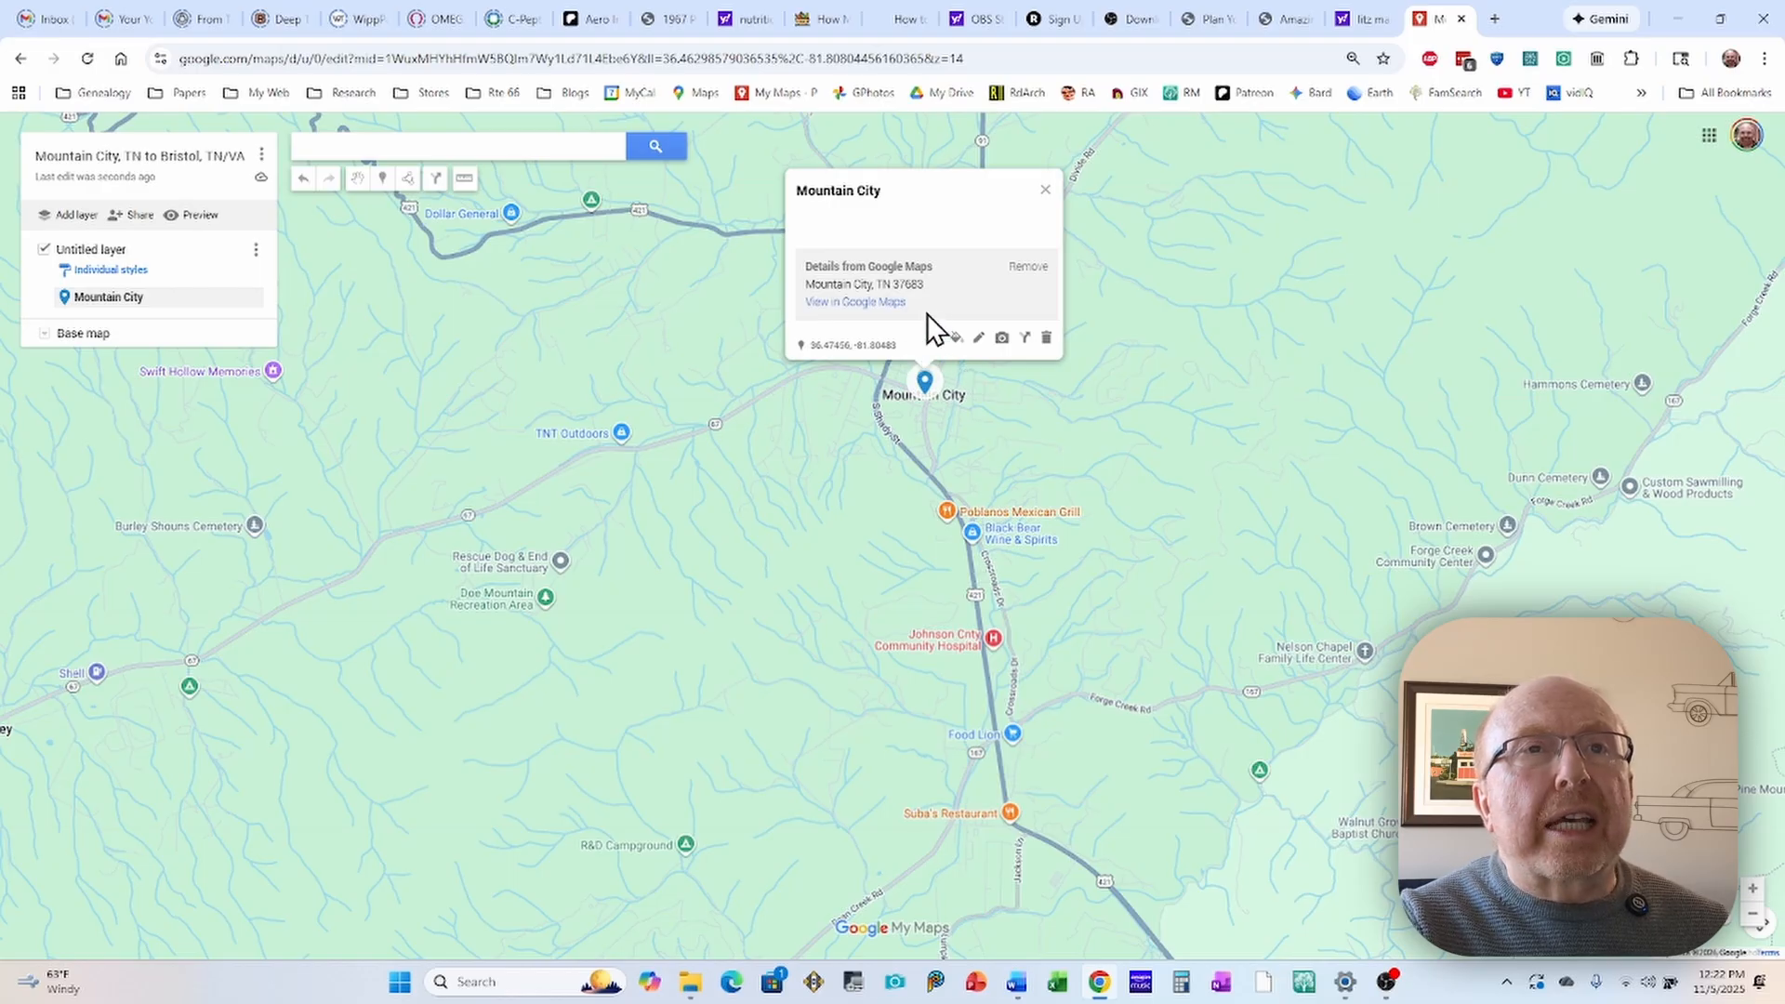
# Step: Rename the Mountain City marker as "Mountain City, TN" and save it
pyautogui.click(979, 338)
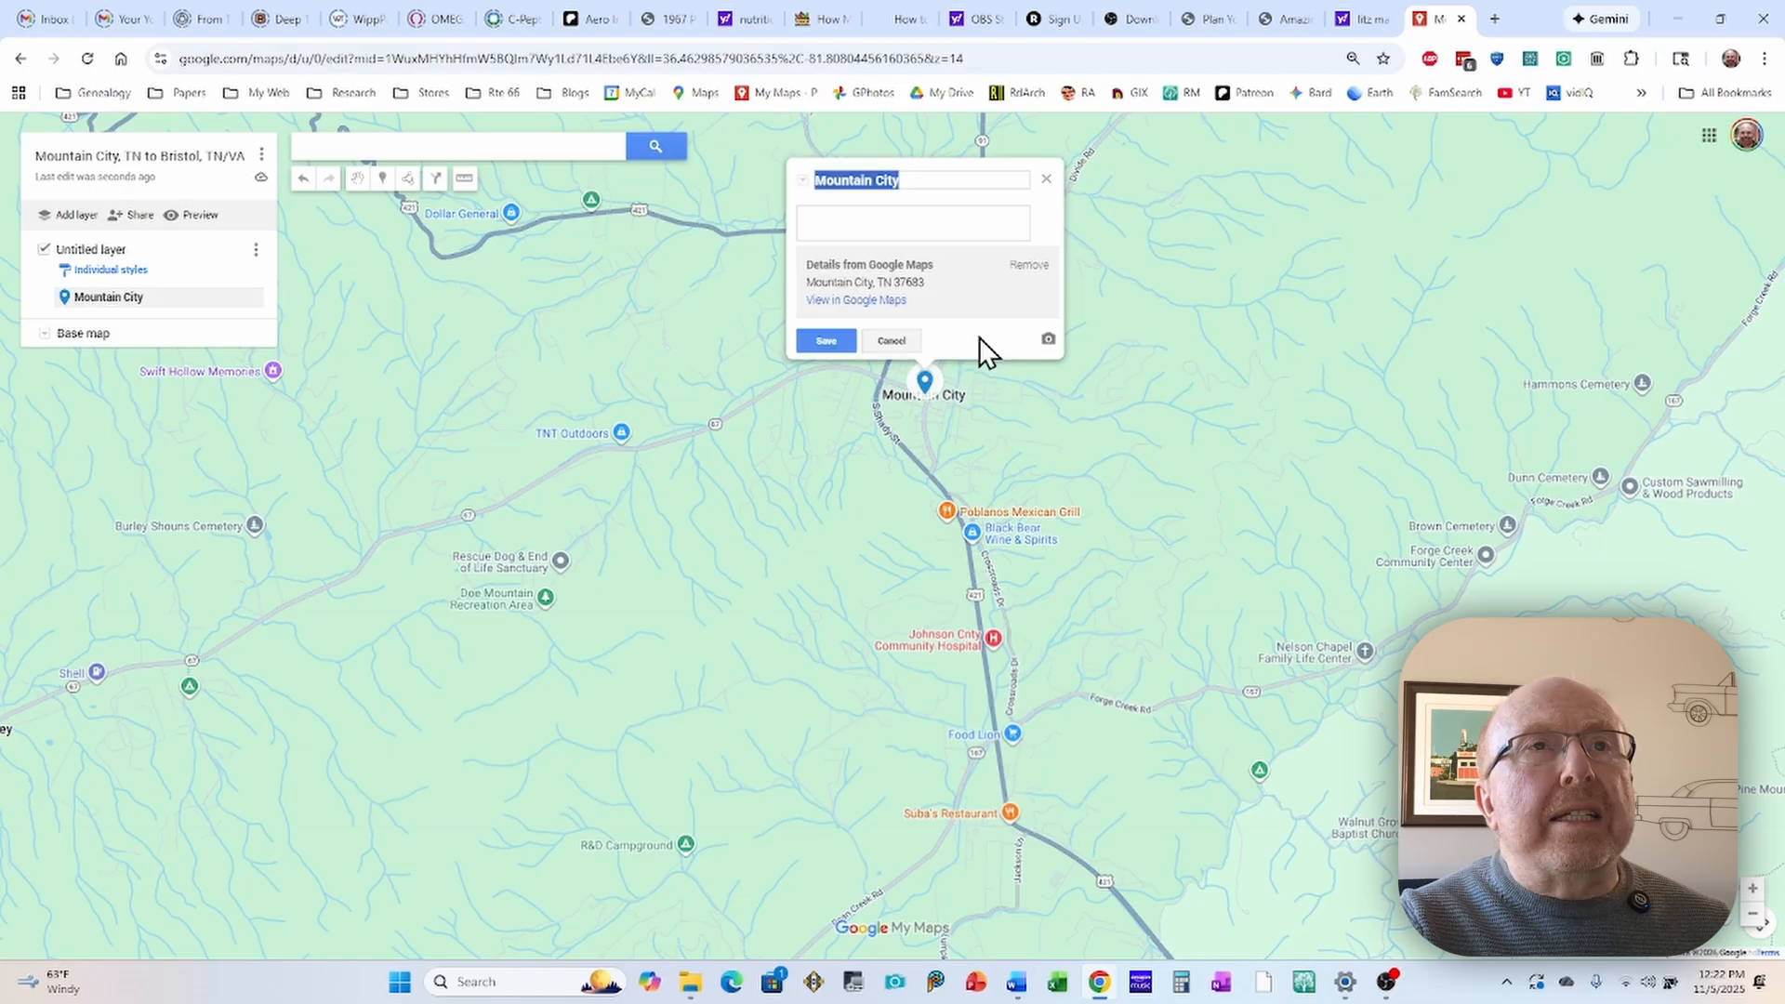
pyautogui.click(903, 184)
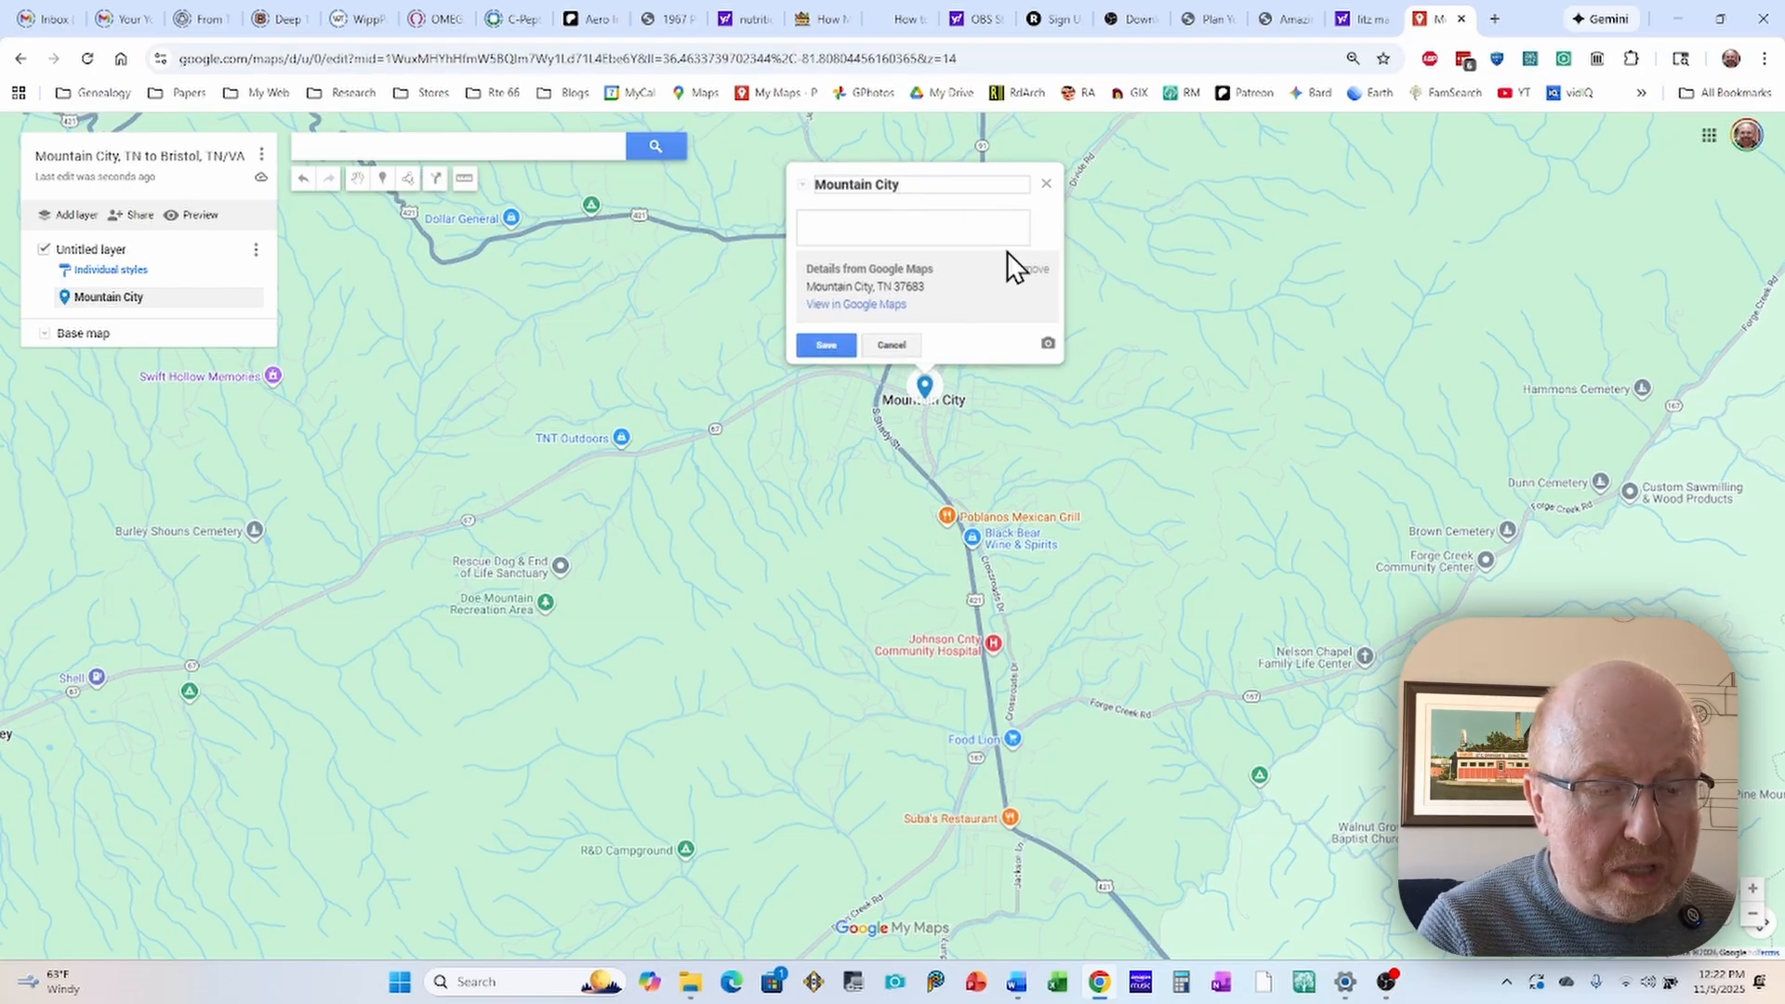
pyautogui.write(', TN')
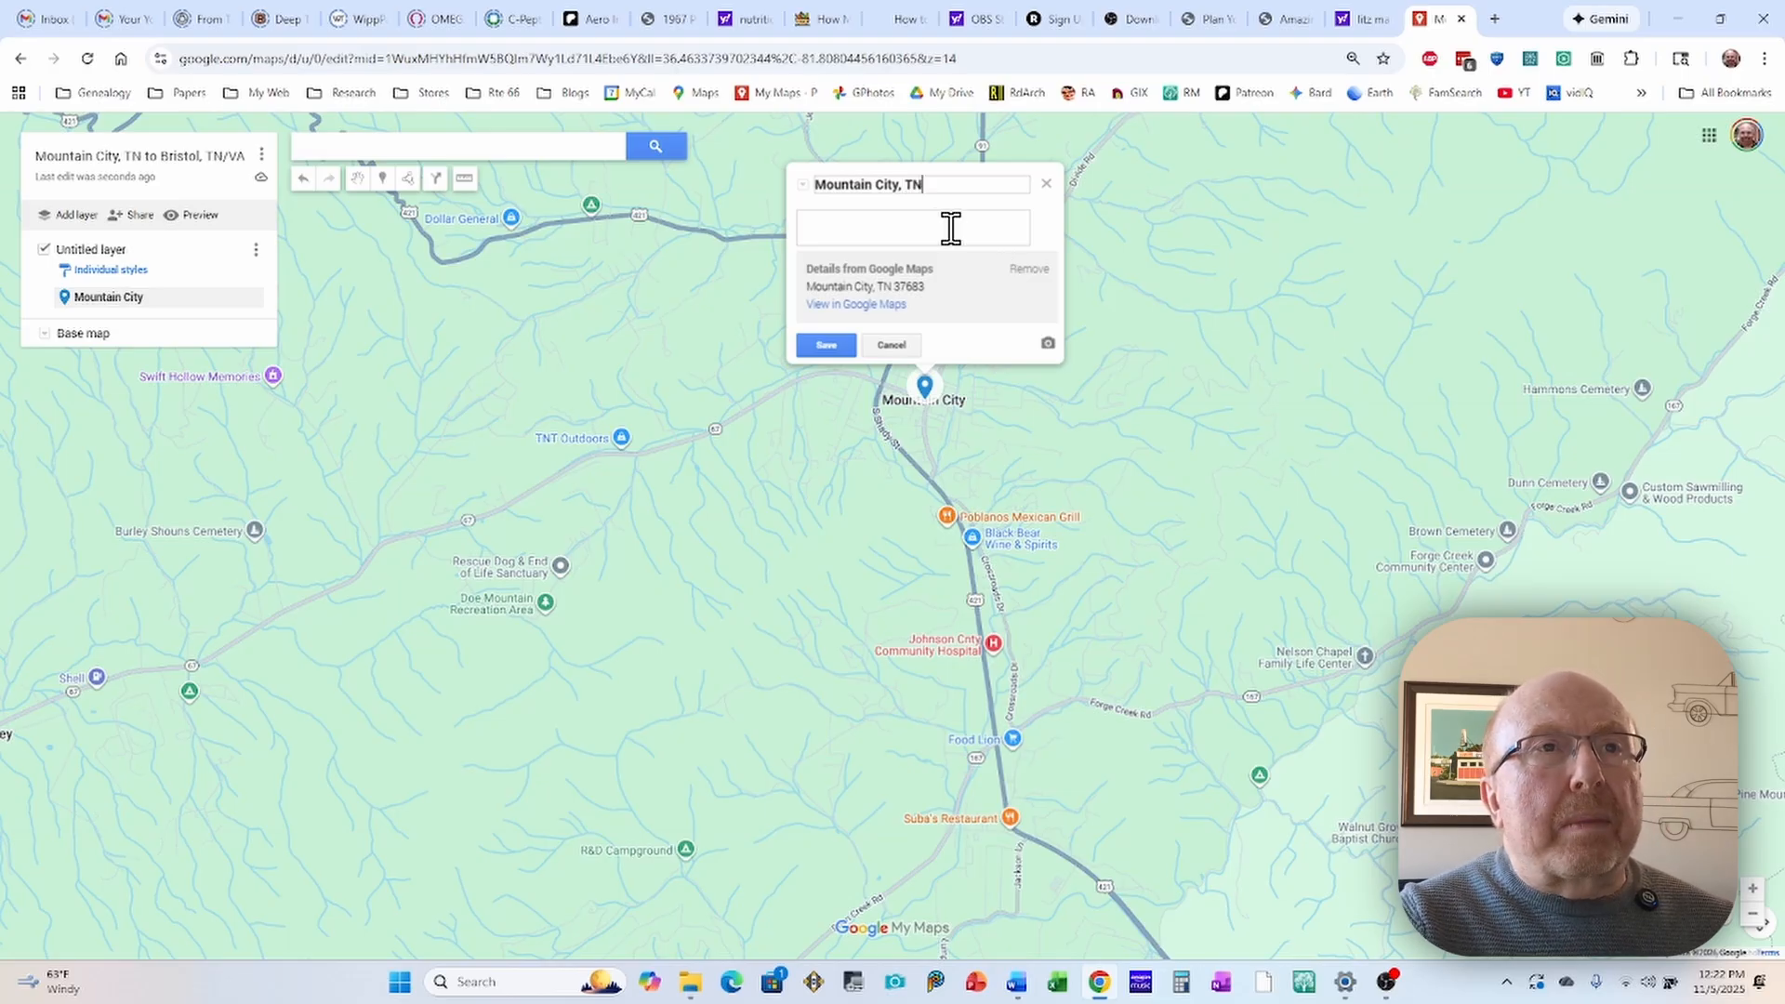
pyautogui.click(830, 344)
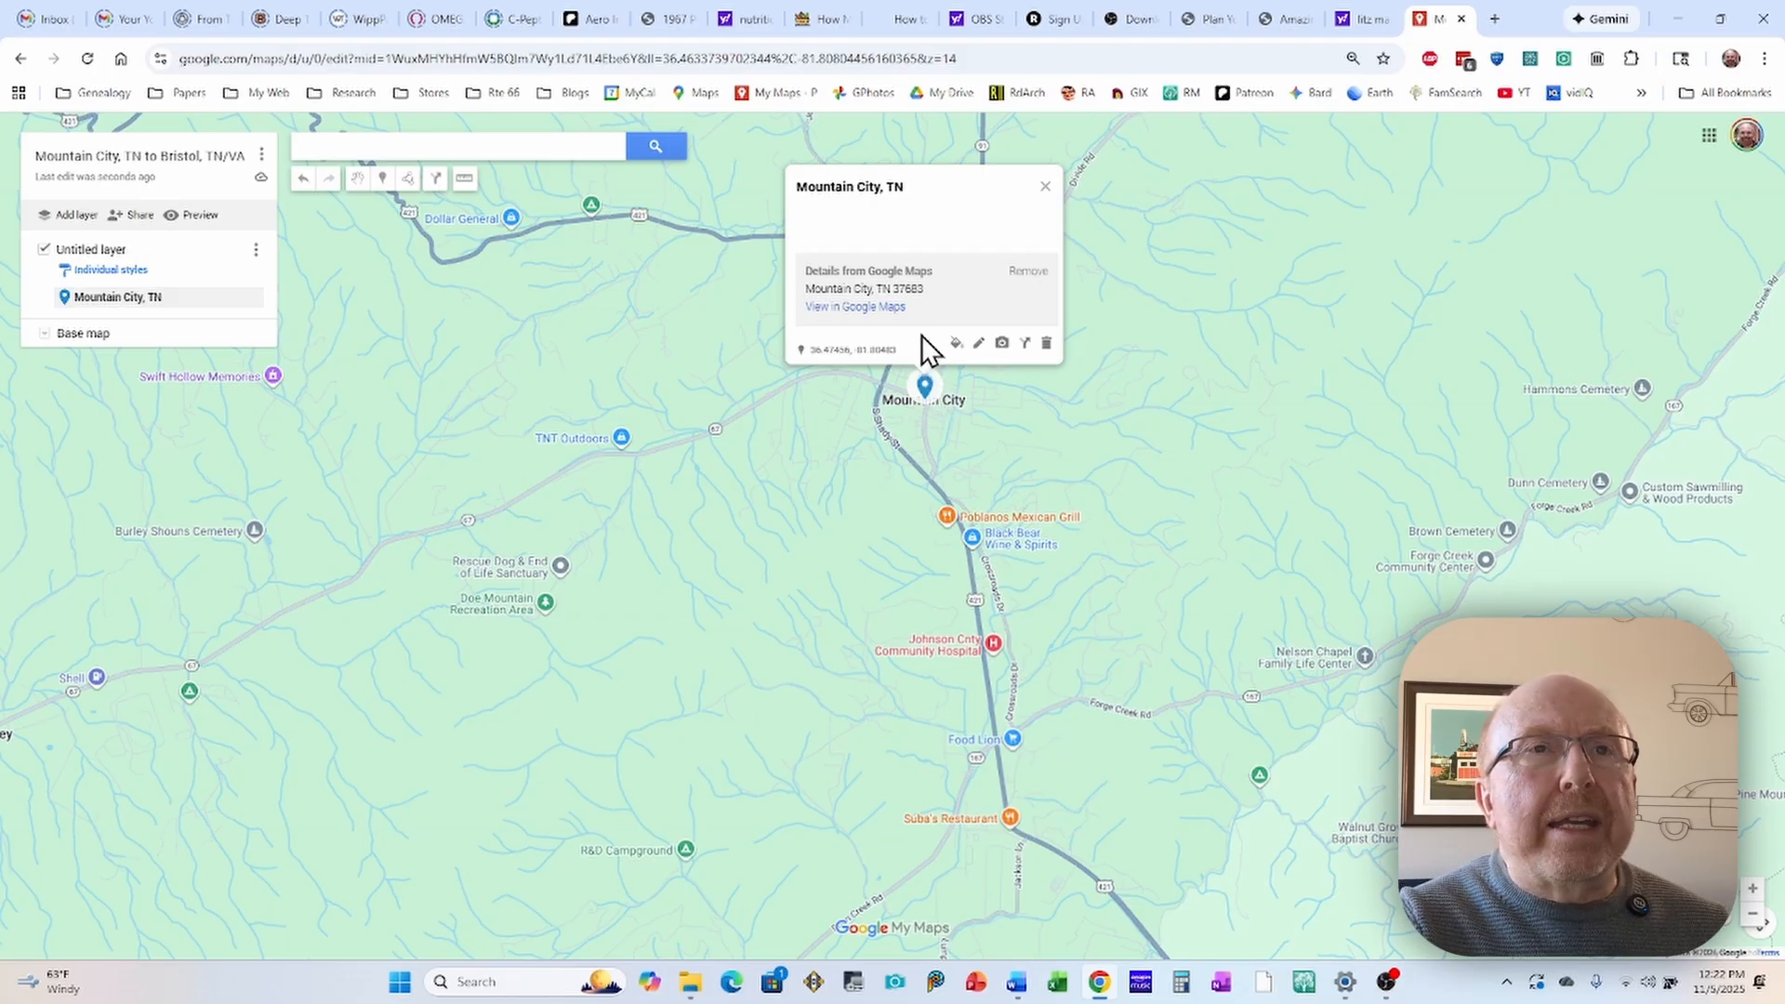
# Step: Style the Mountain City, TN marker with an orange-red color and the star-in-circle icon
pyautogui.click(956, 344)
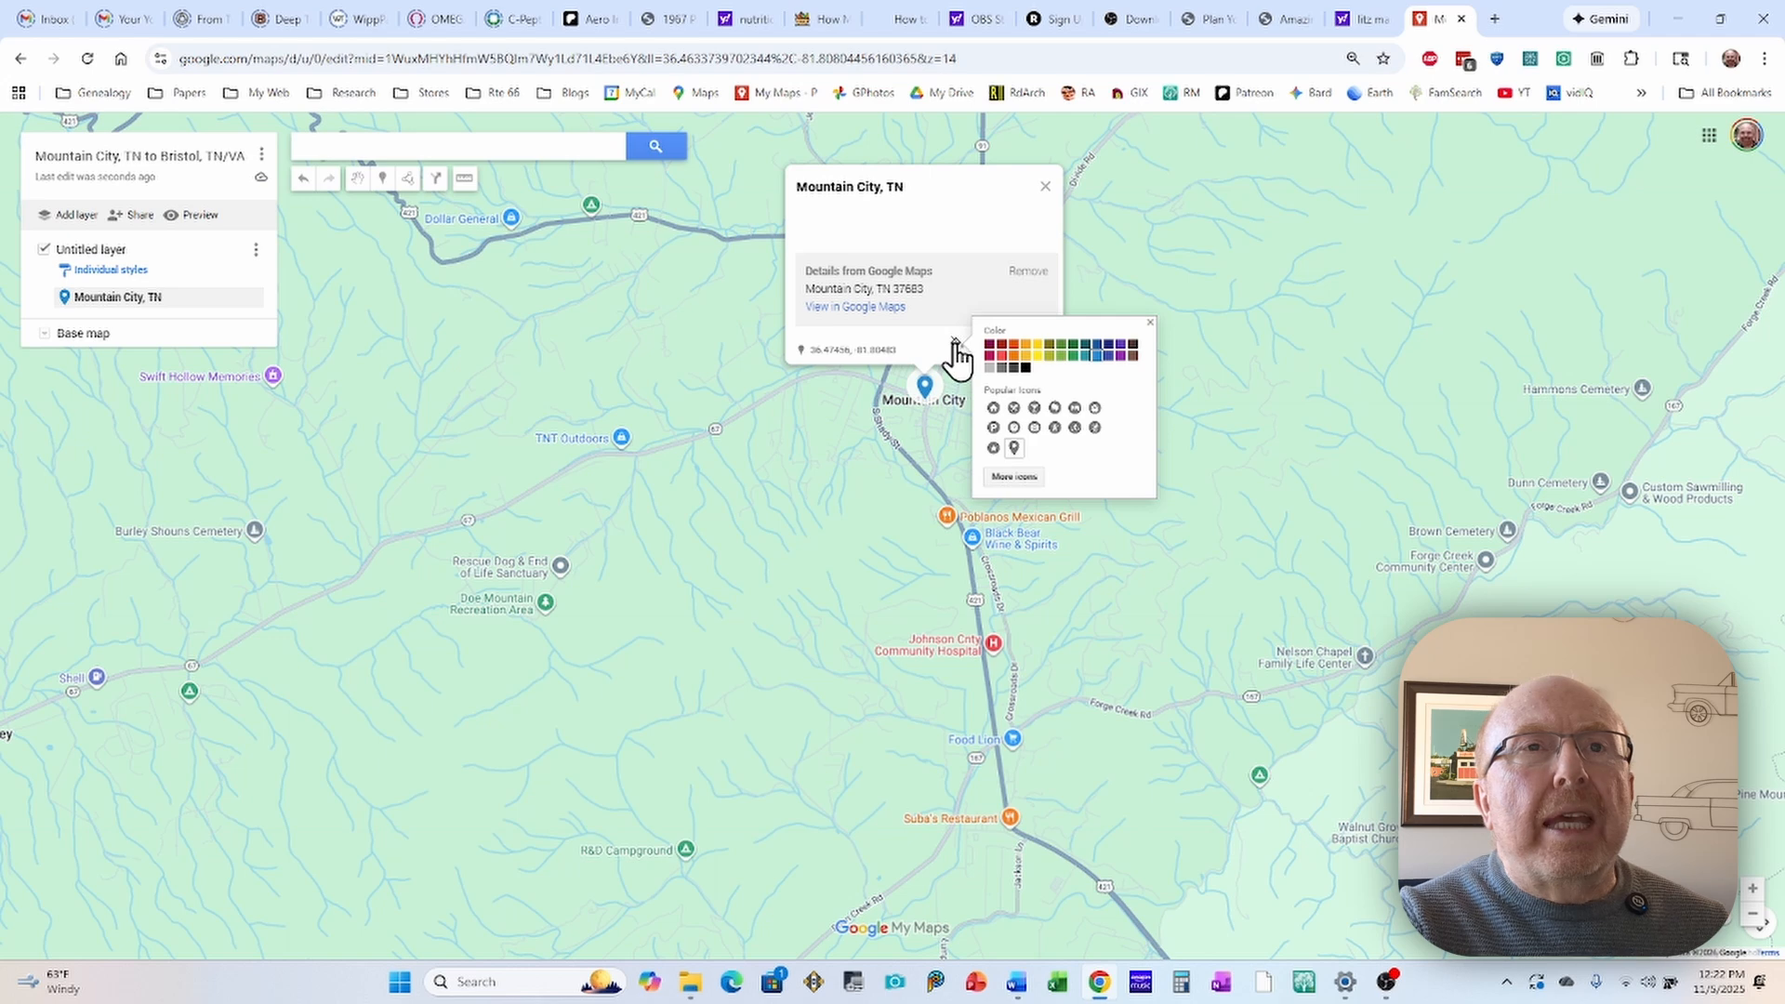
pyautogui.click(1014, 355)
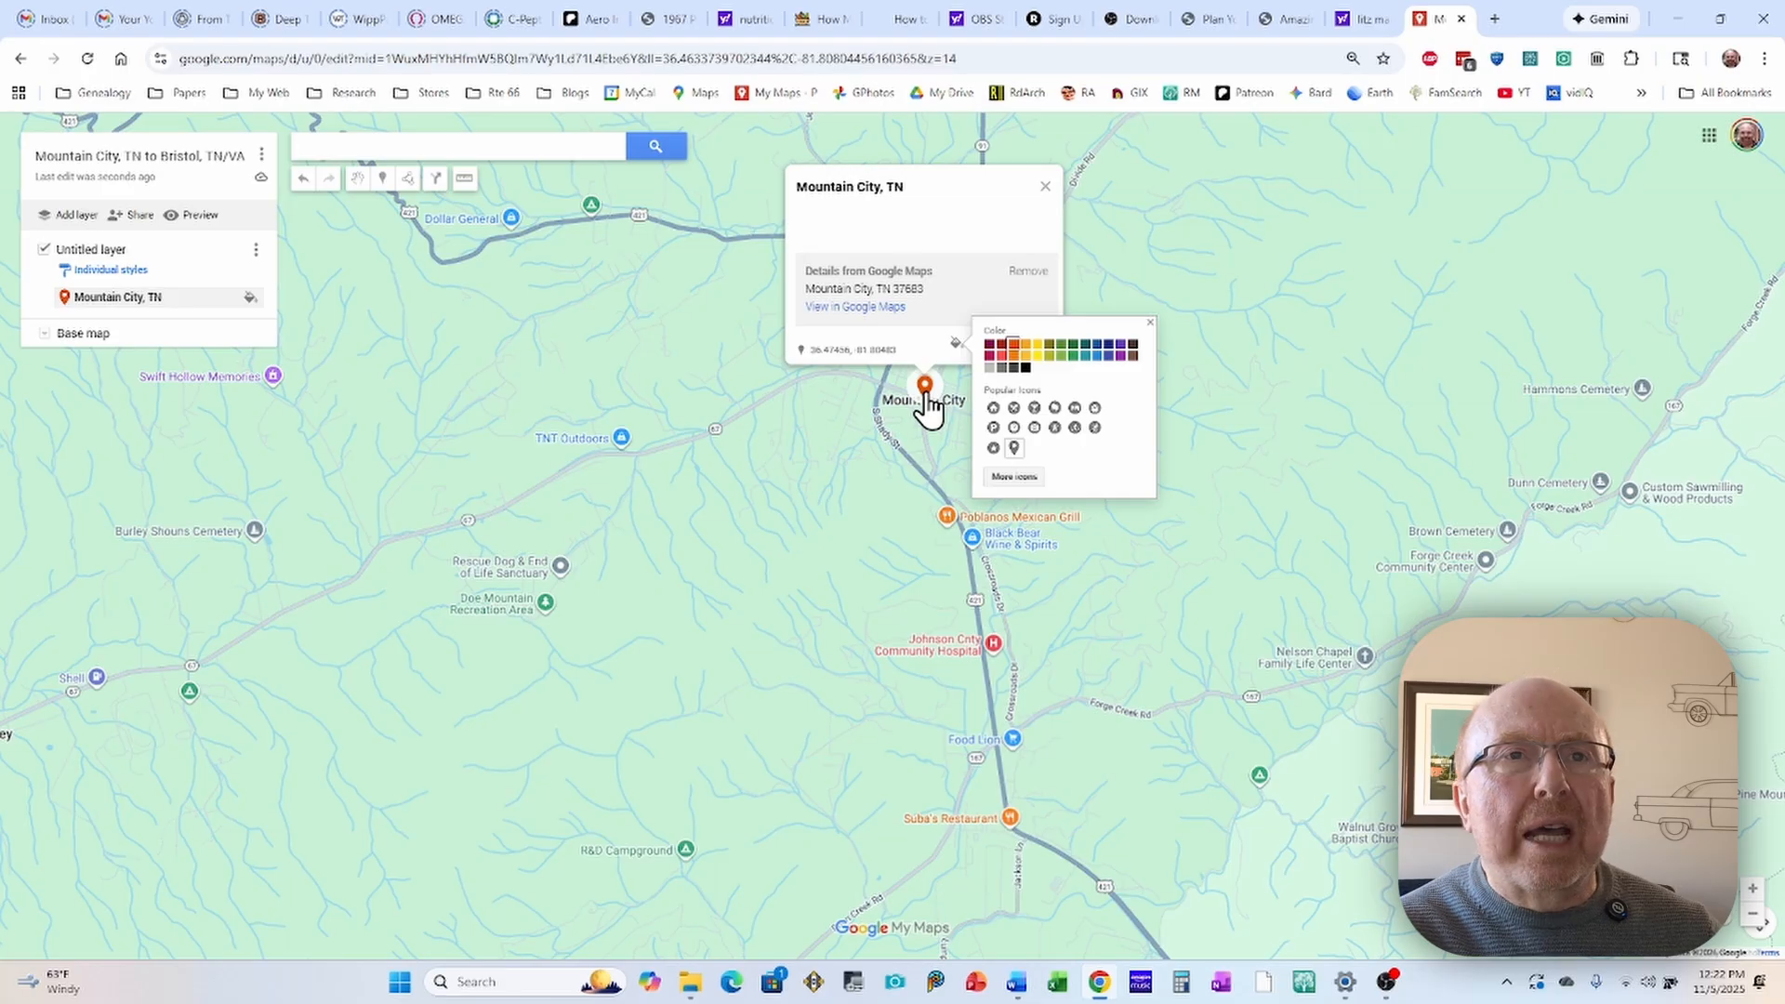
pyautogui.click(993, 449)
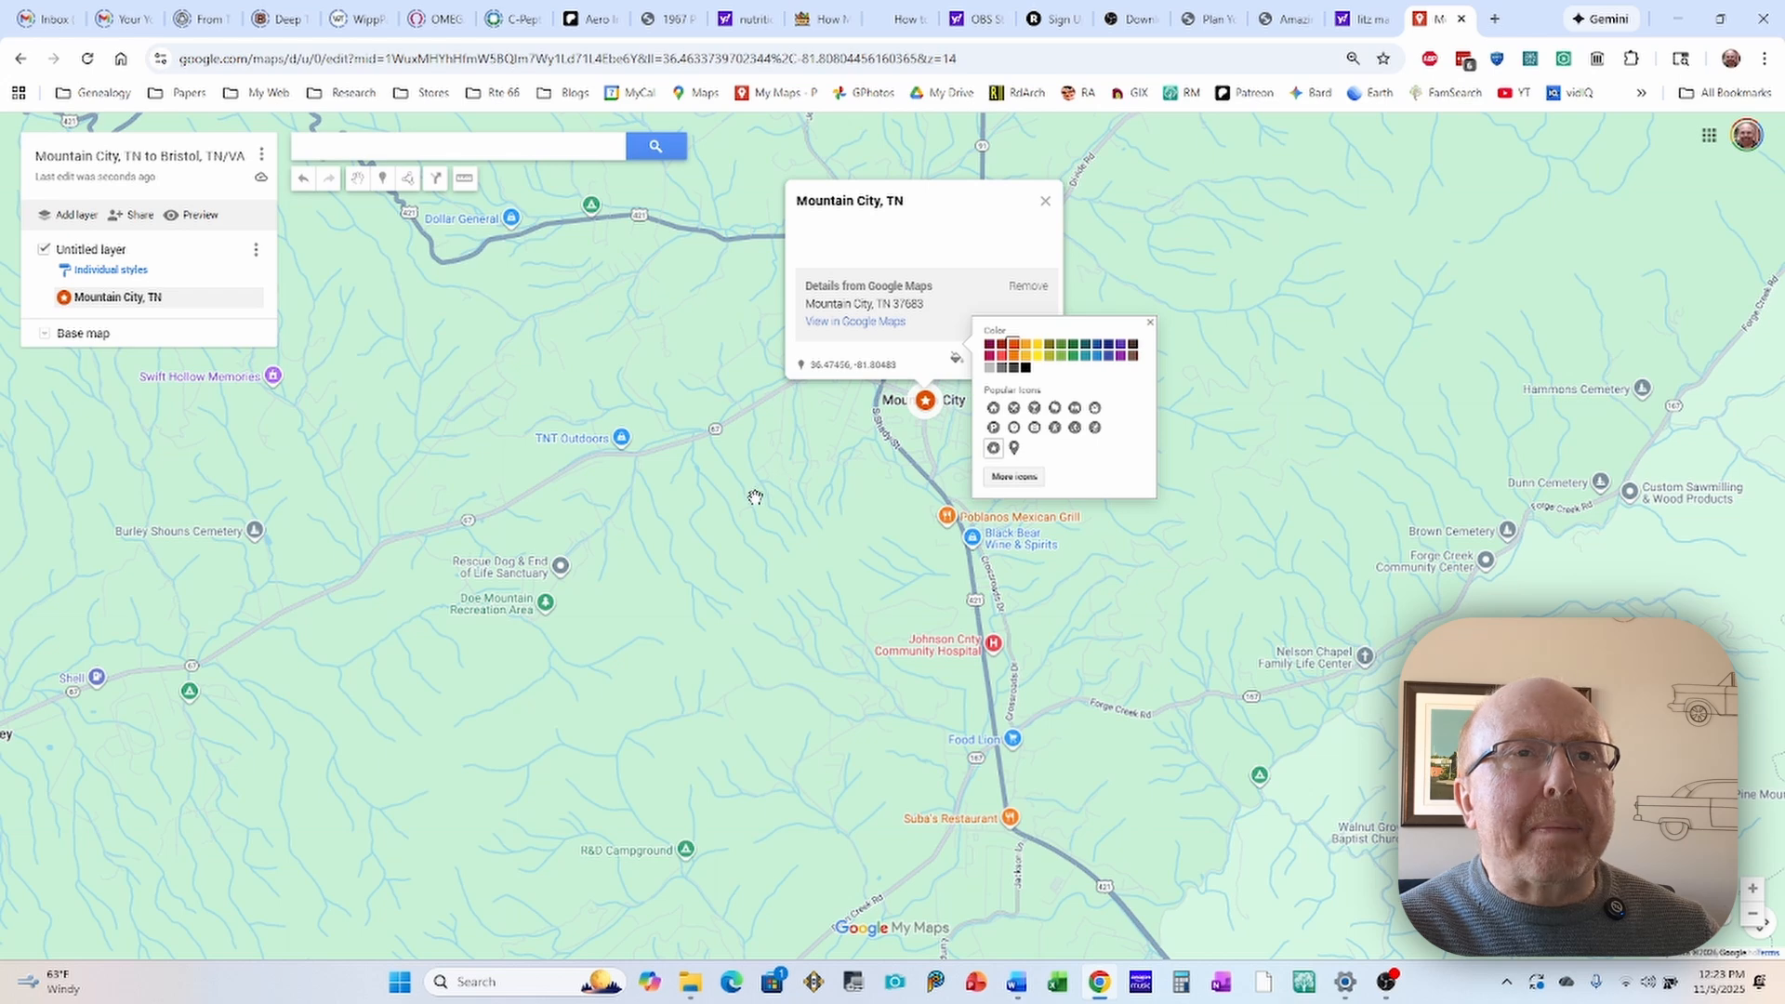
pyautogui.click(773, 459)
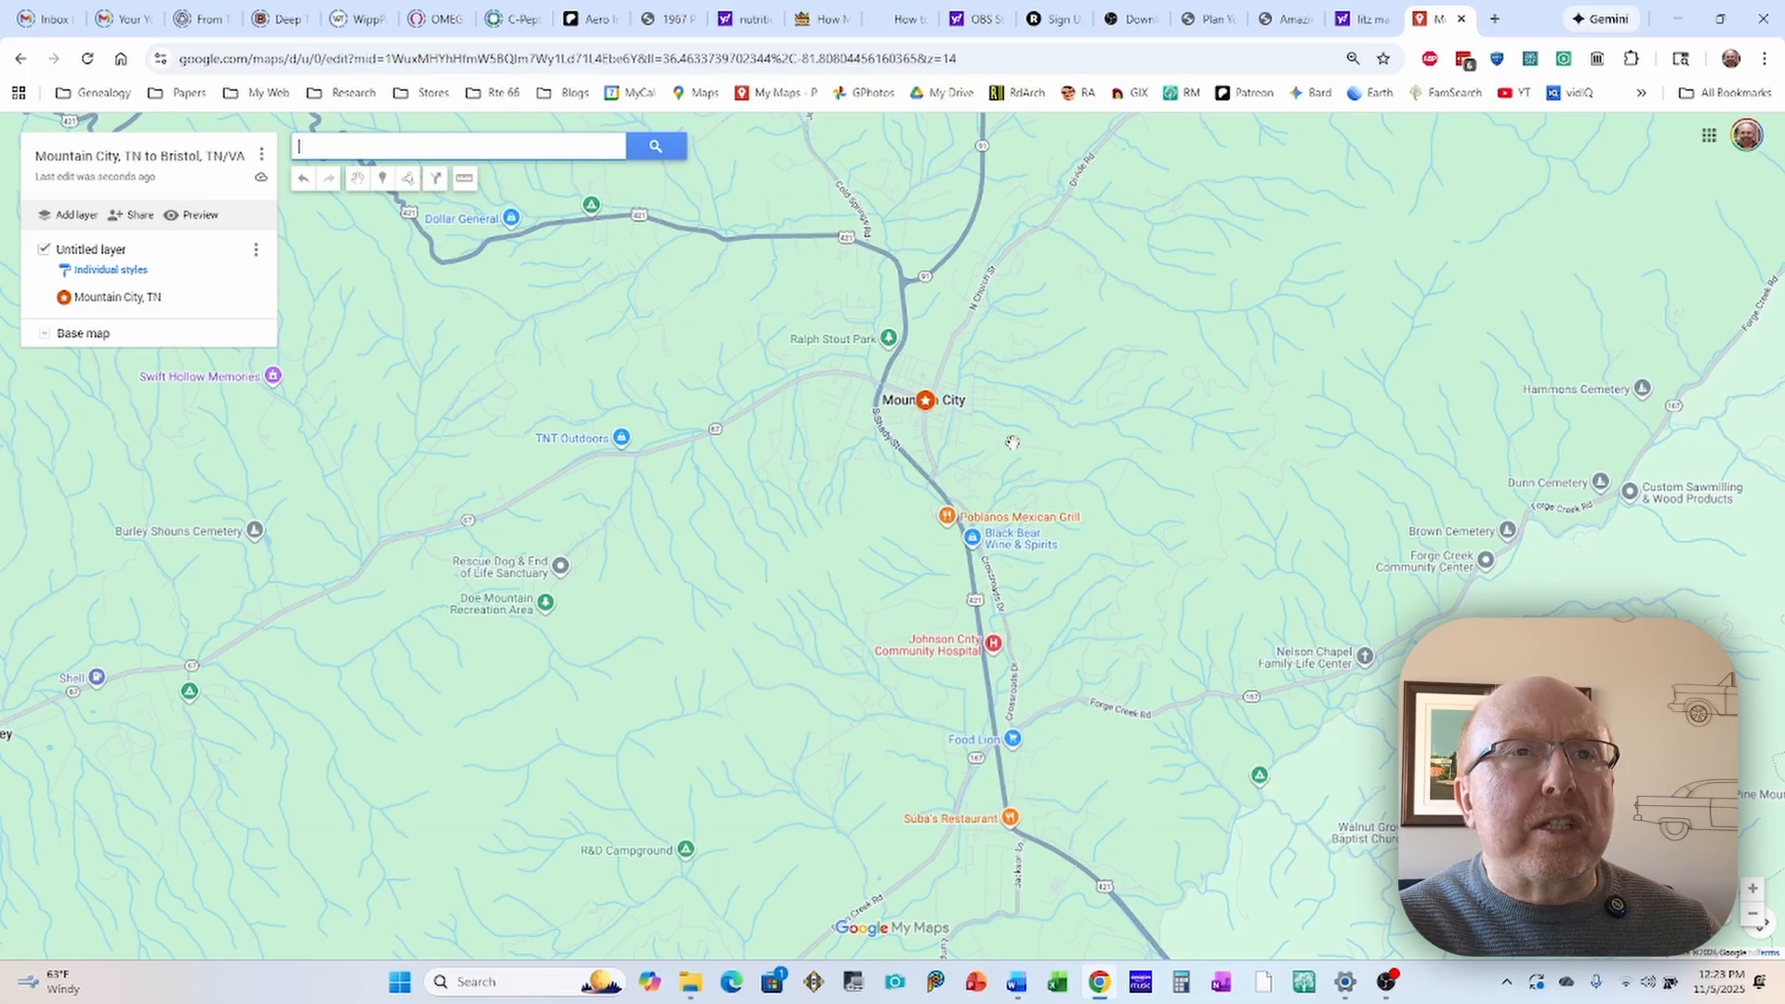
# Step: Change the color of the Mountain City, TN star marker to black
pyautogui.click(926, 402)
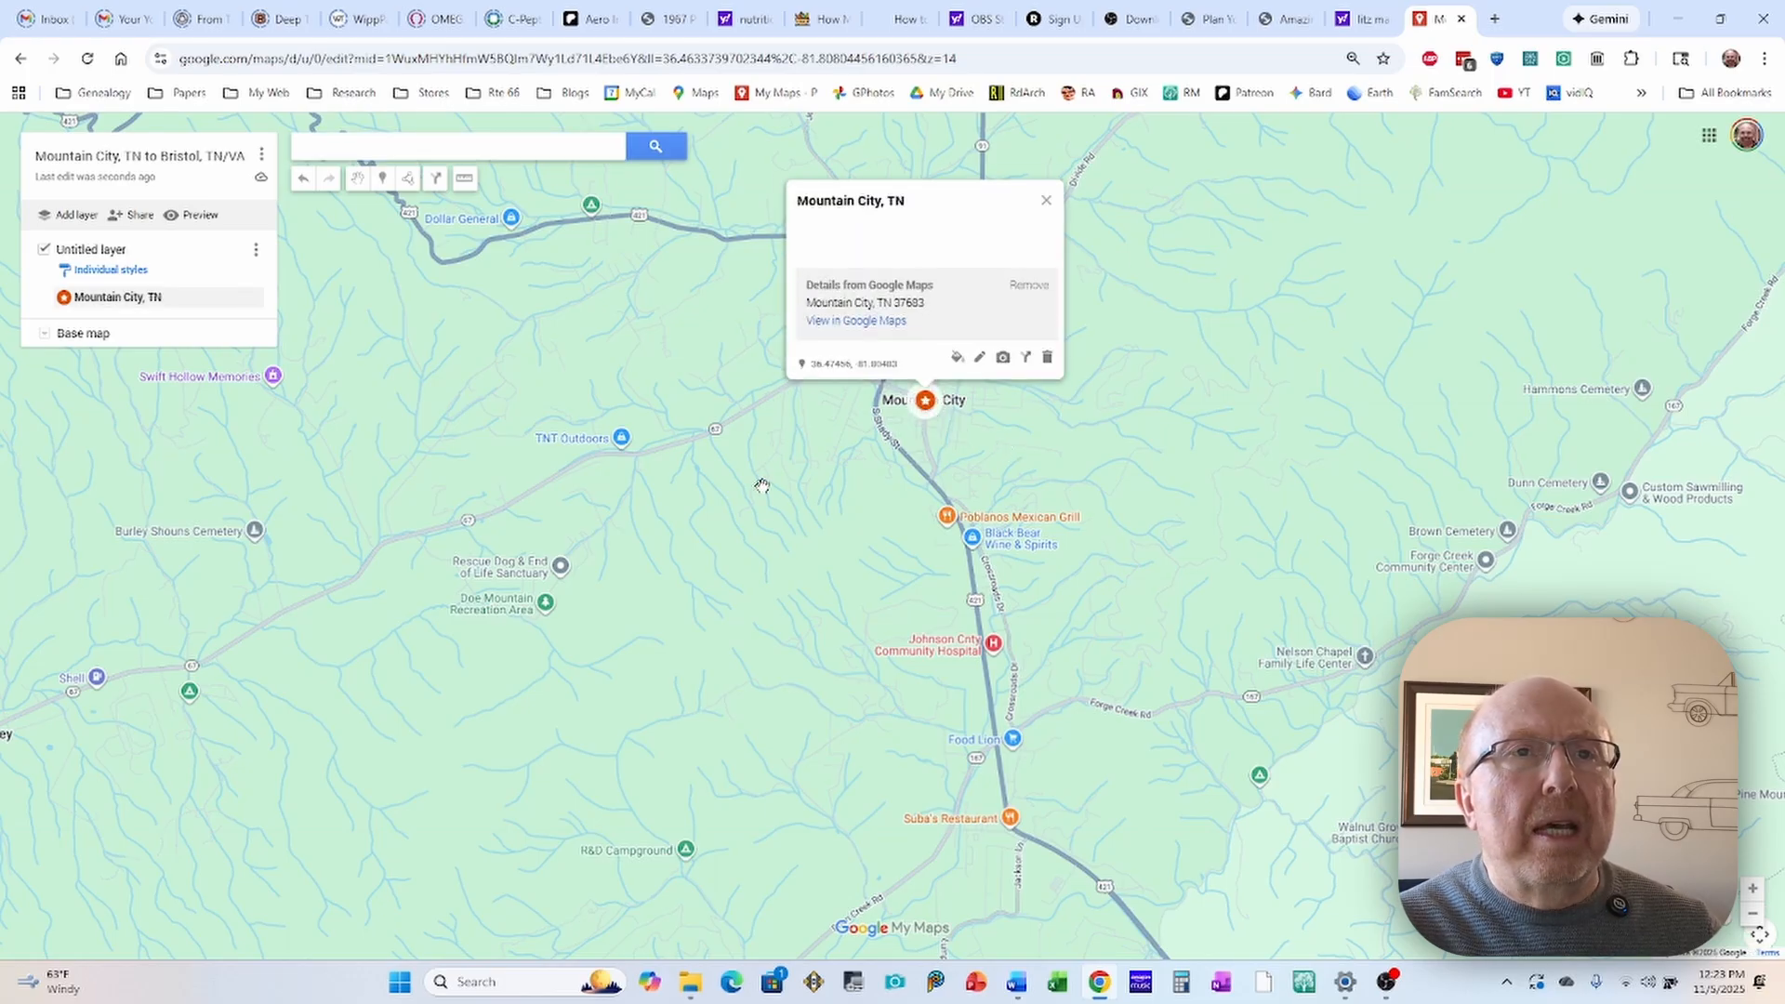
pyautogui.click(796, 449)
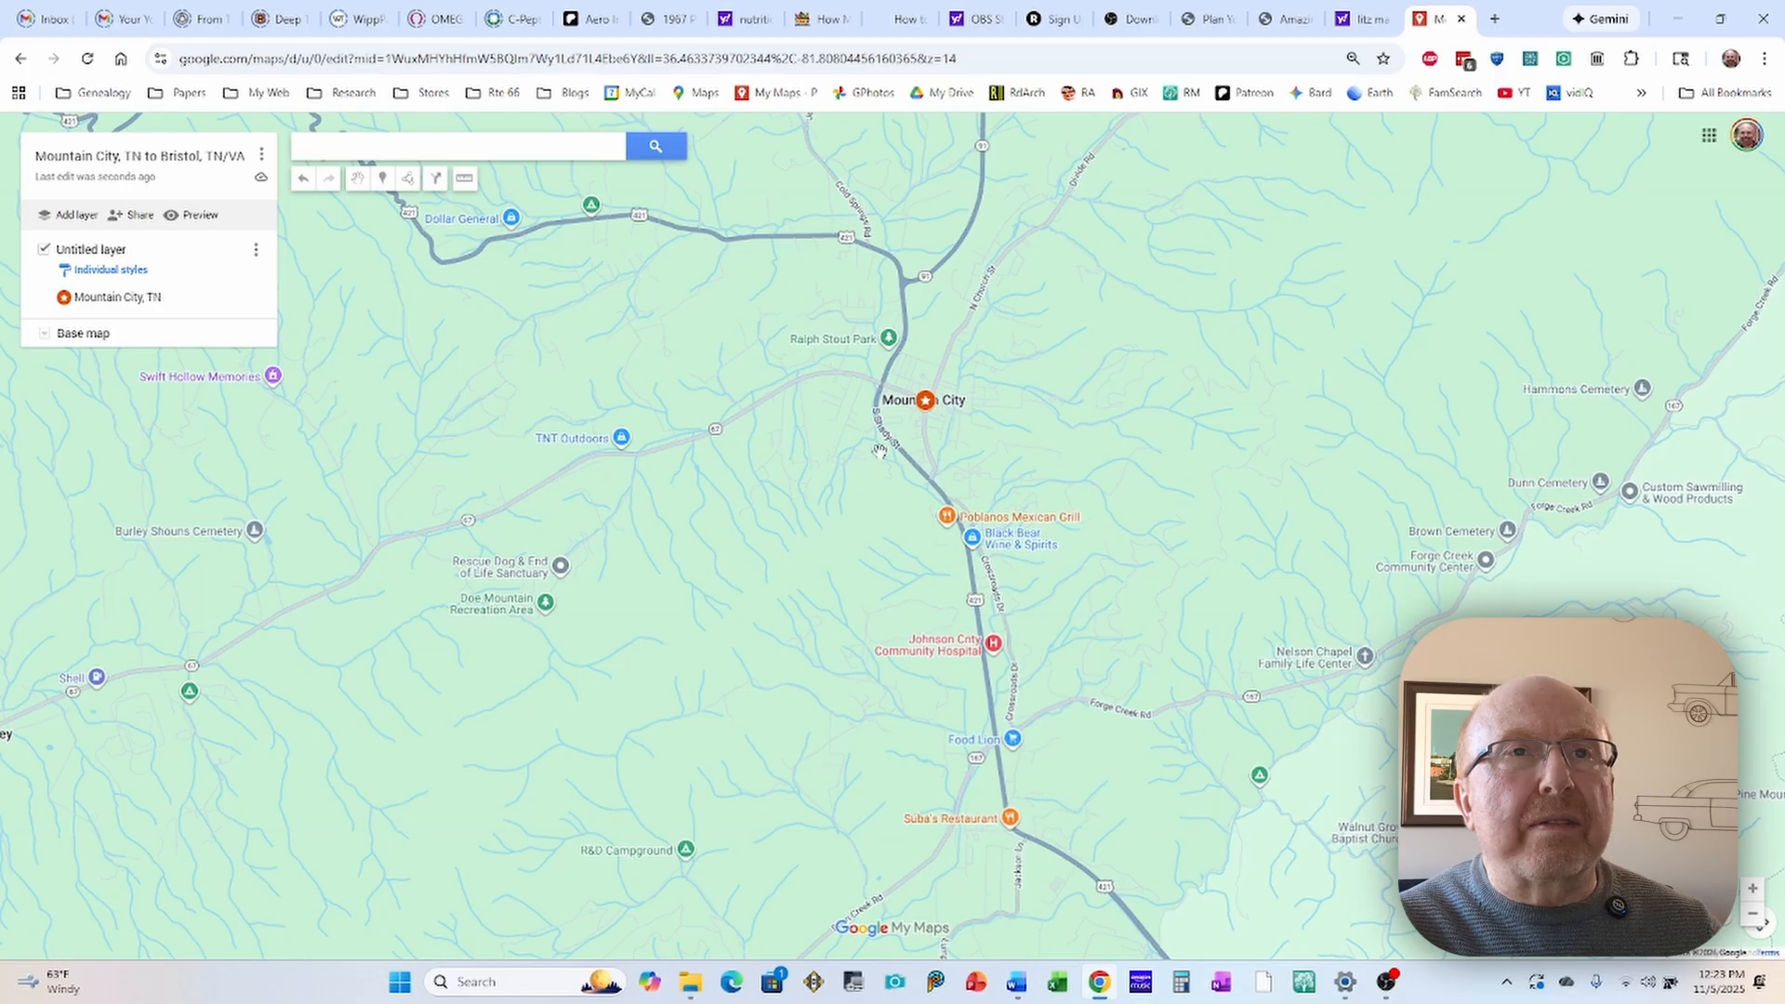
pyautogui.click(925, 401)
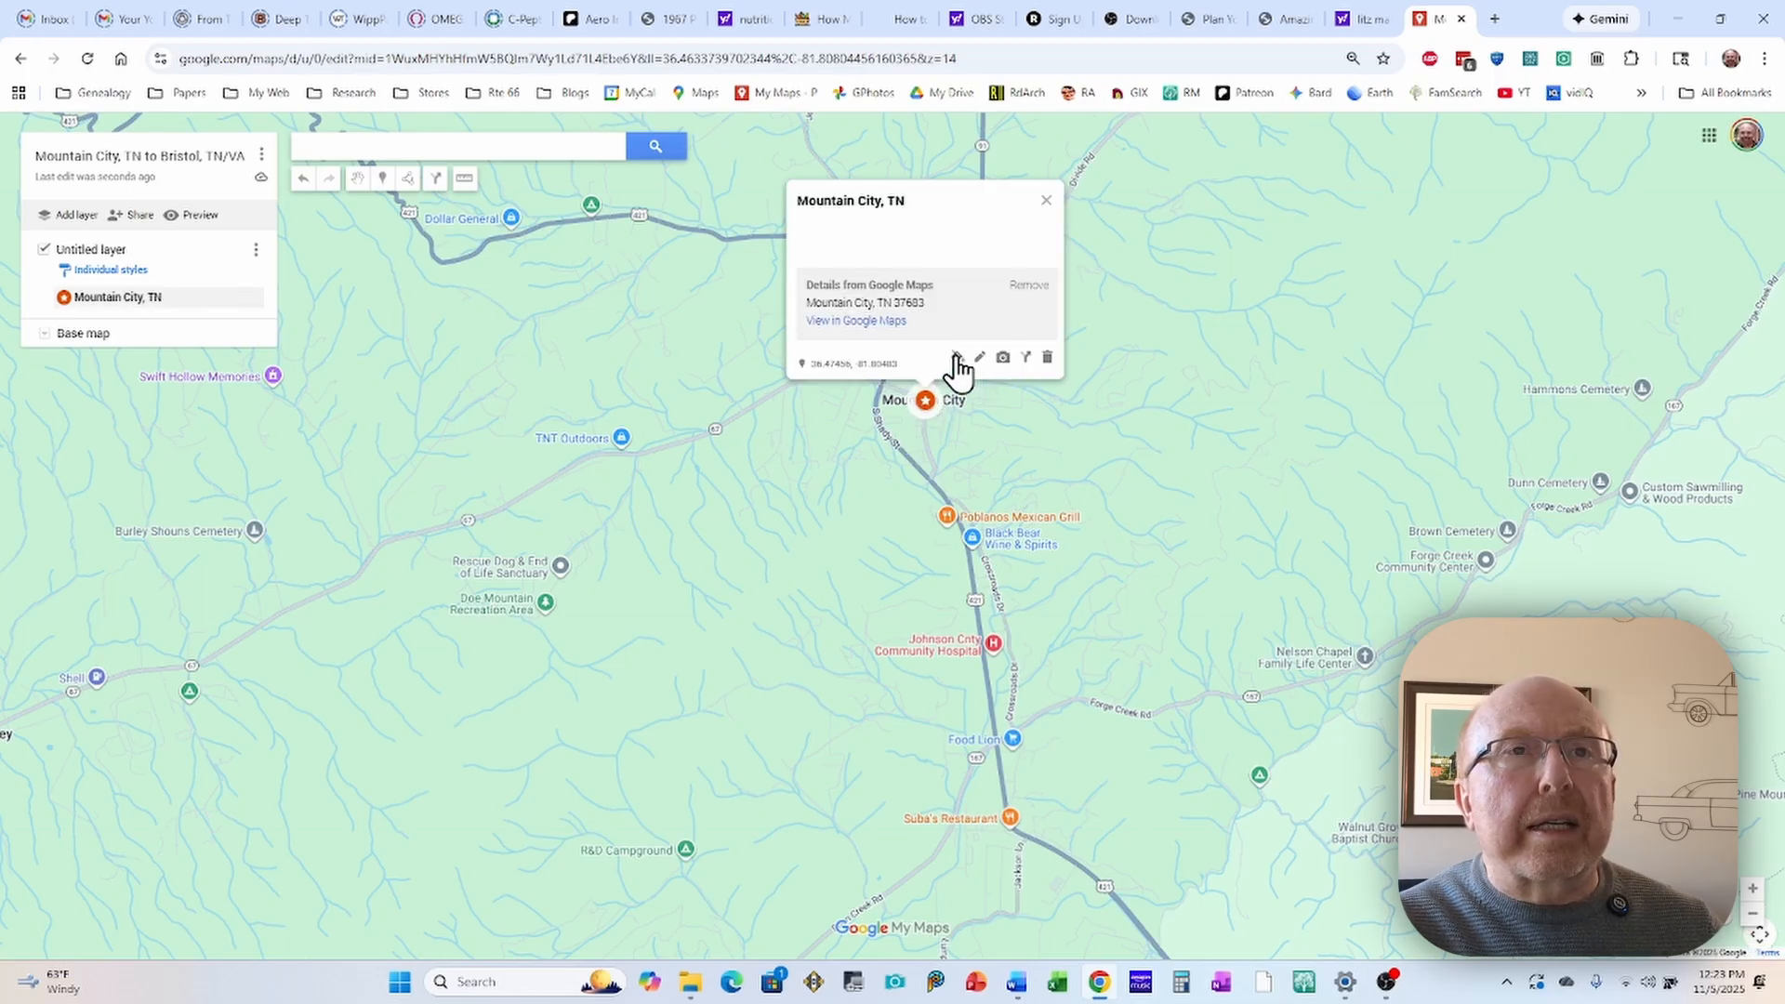
pyautogui.click(957, 357)
pyautogui.click(1026, 381)
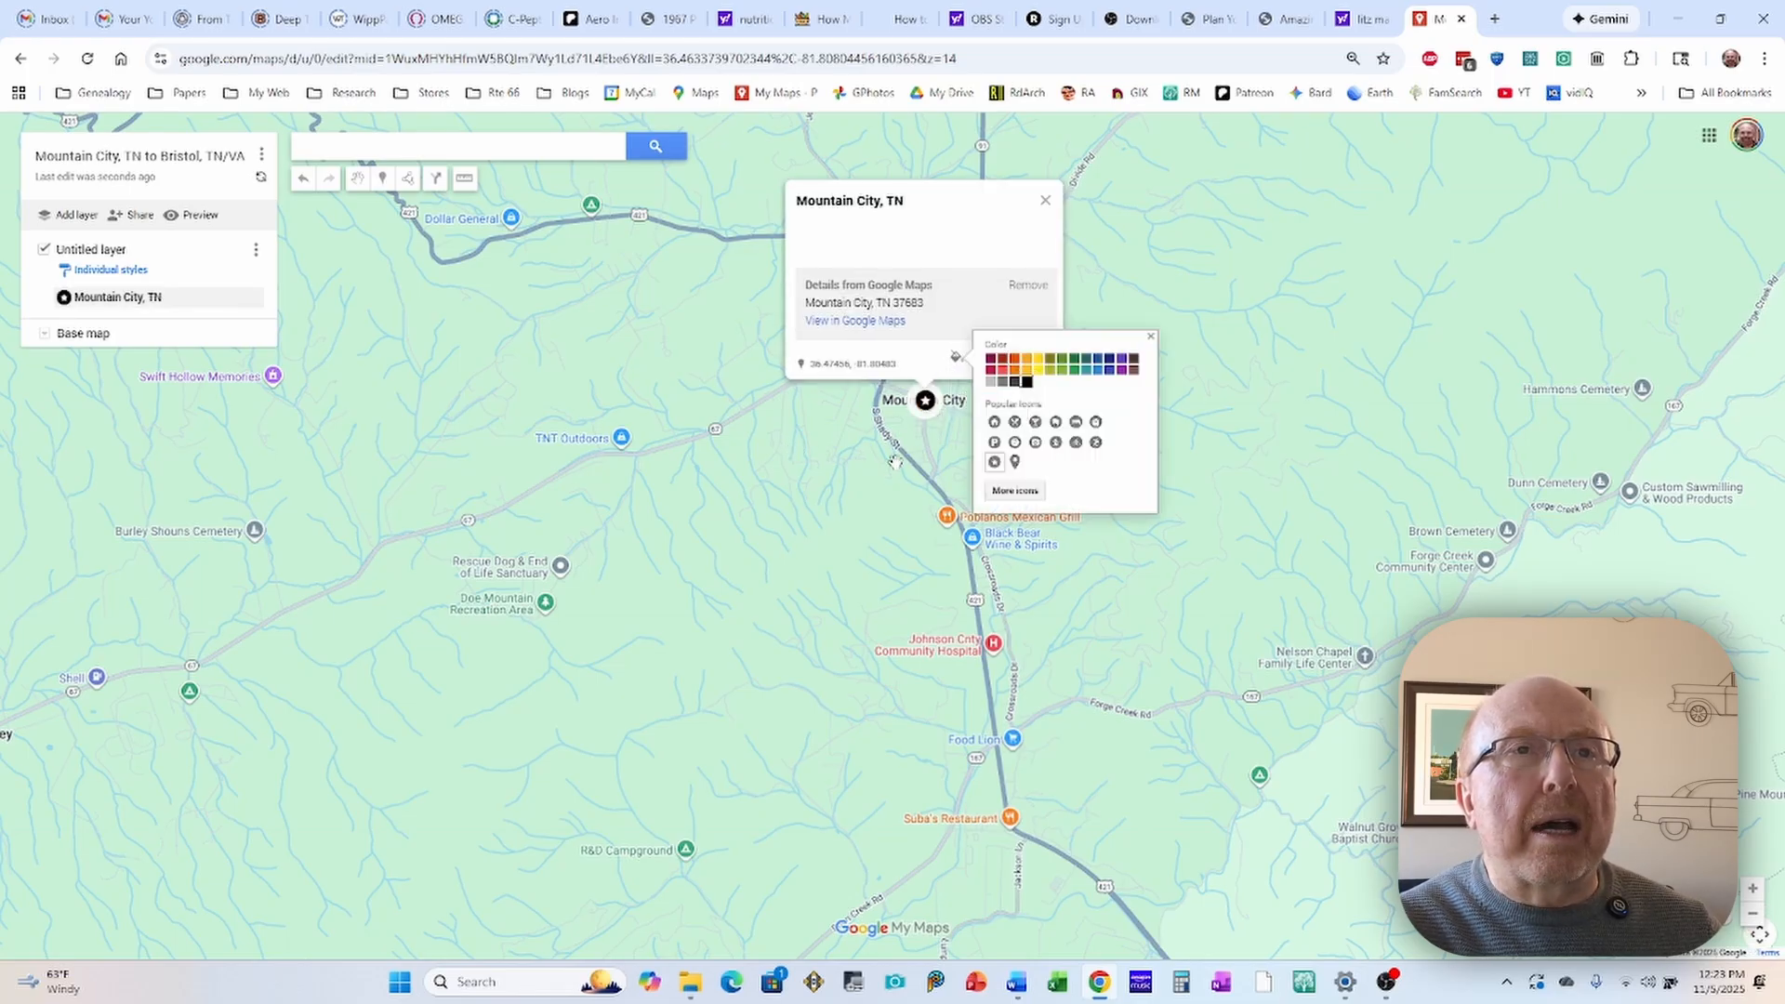
pyautogui.click(784, 468)
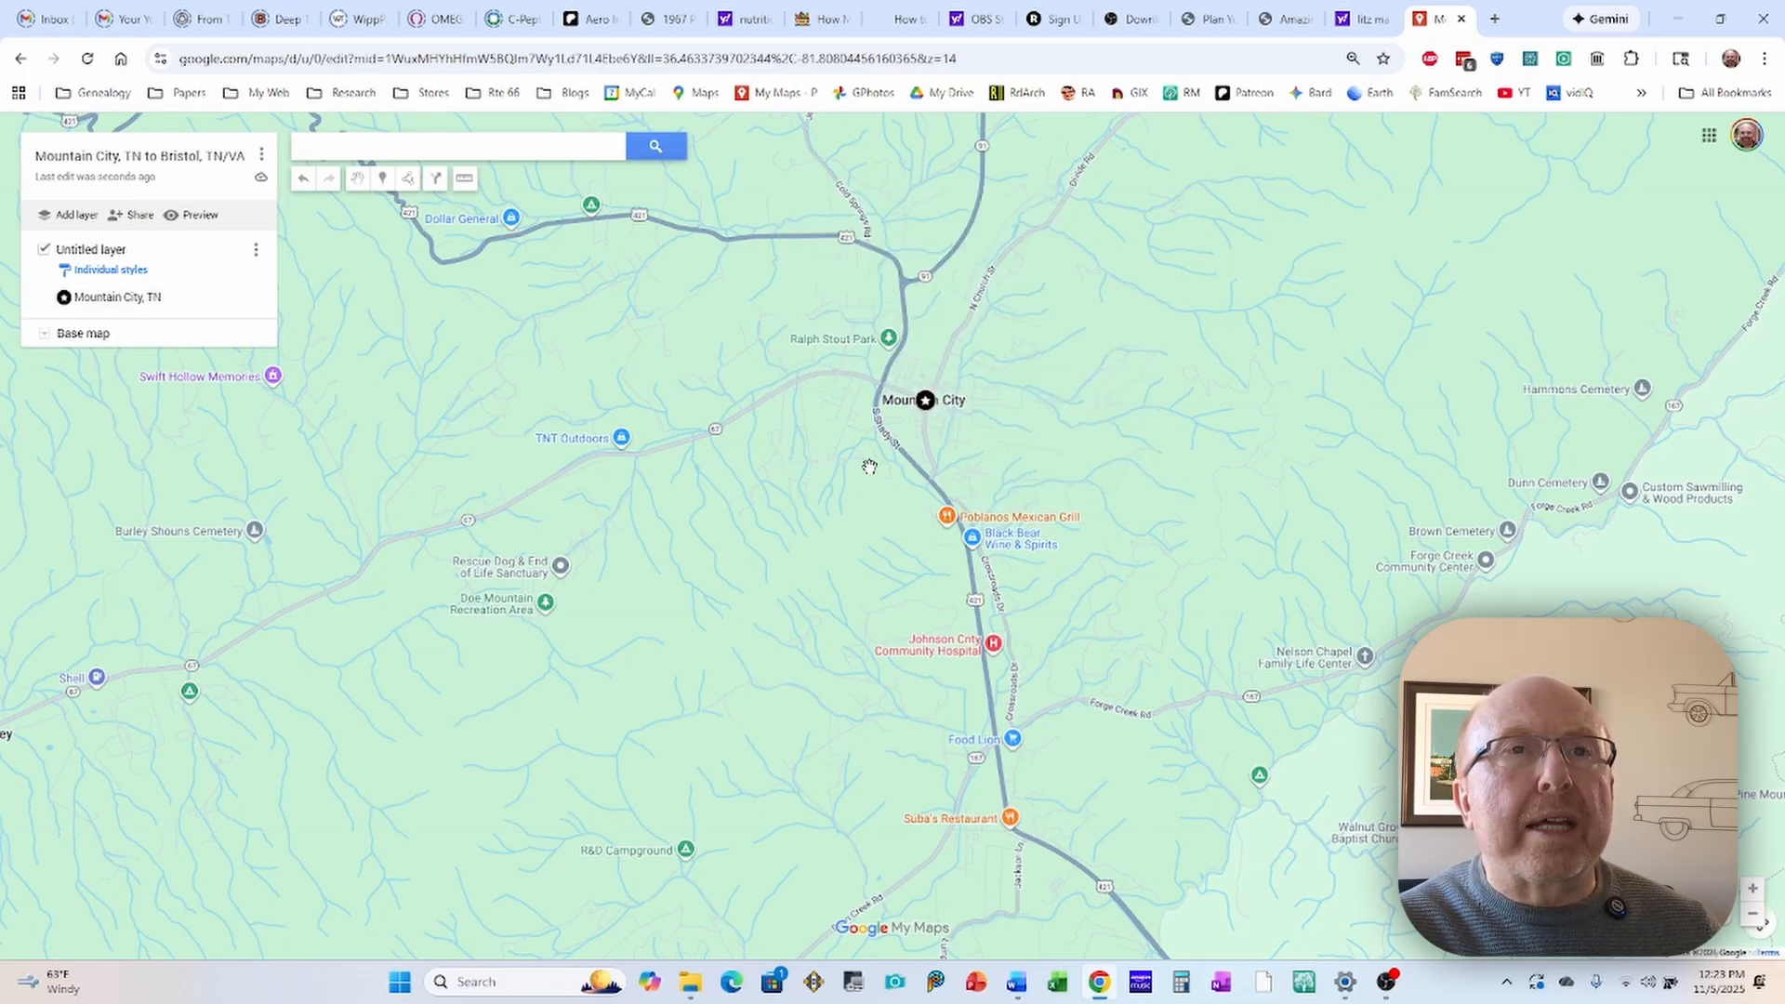
# Step: Change the color of the Mountain City, TN star marker to orange-red and close its details
pyautogui.click(925, 400)
pyautogui.click(959, 357)
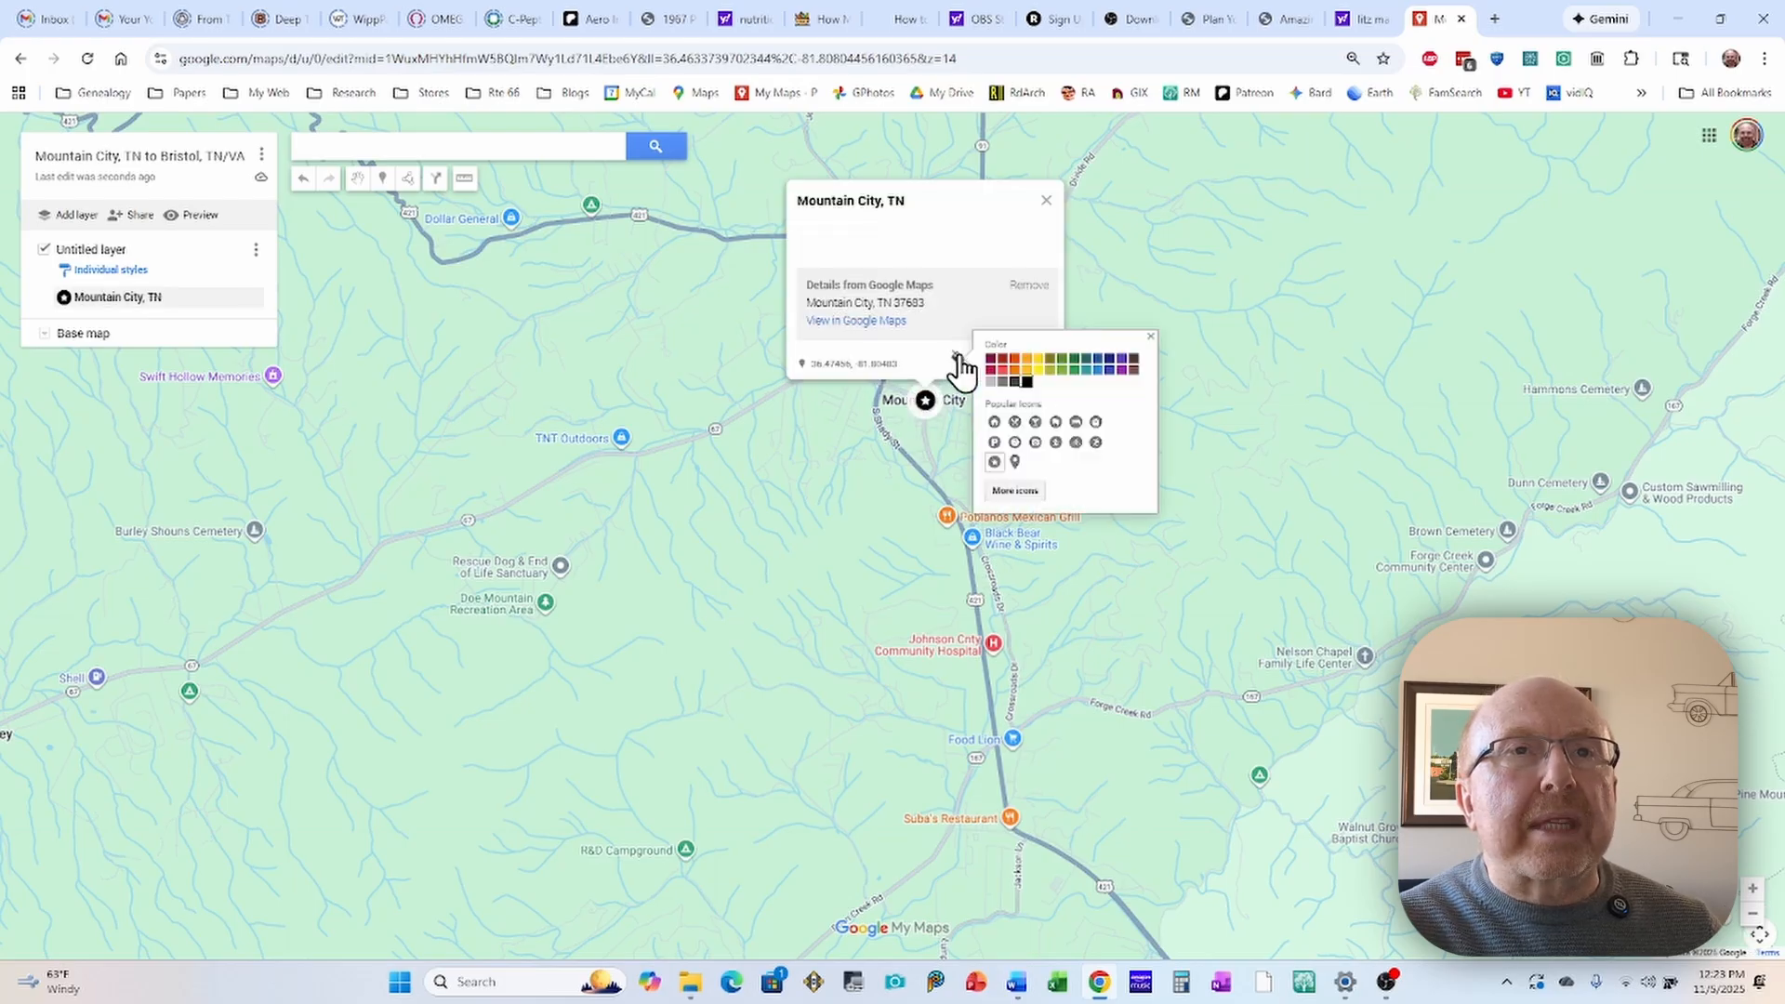
pyautogui.click(1014, 366)
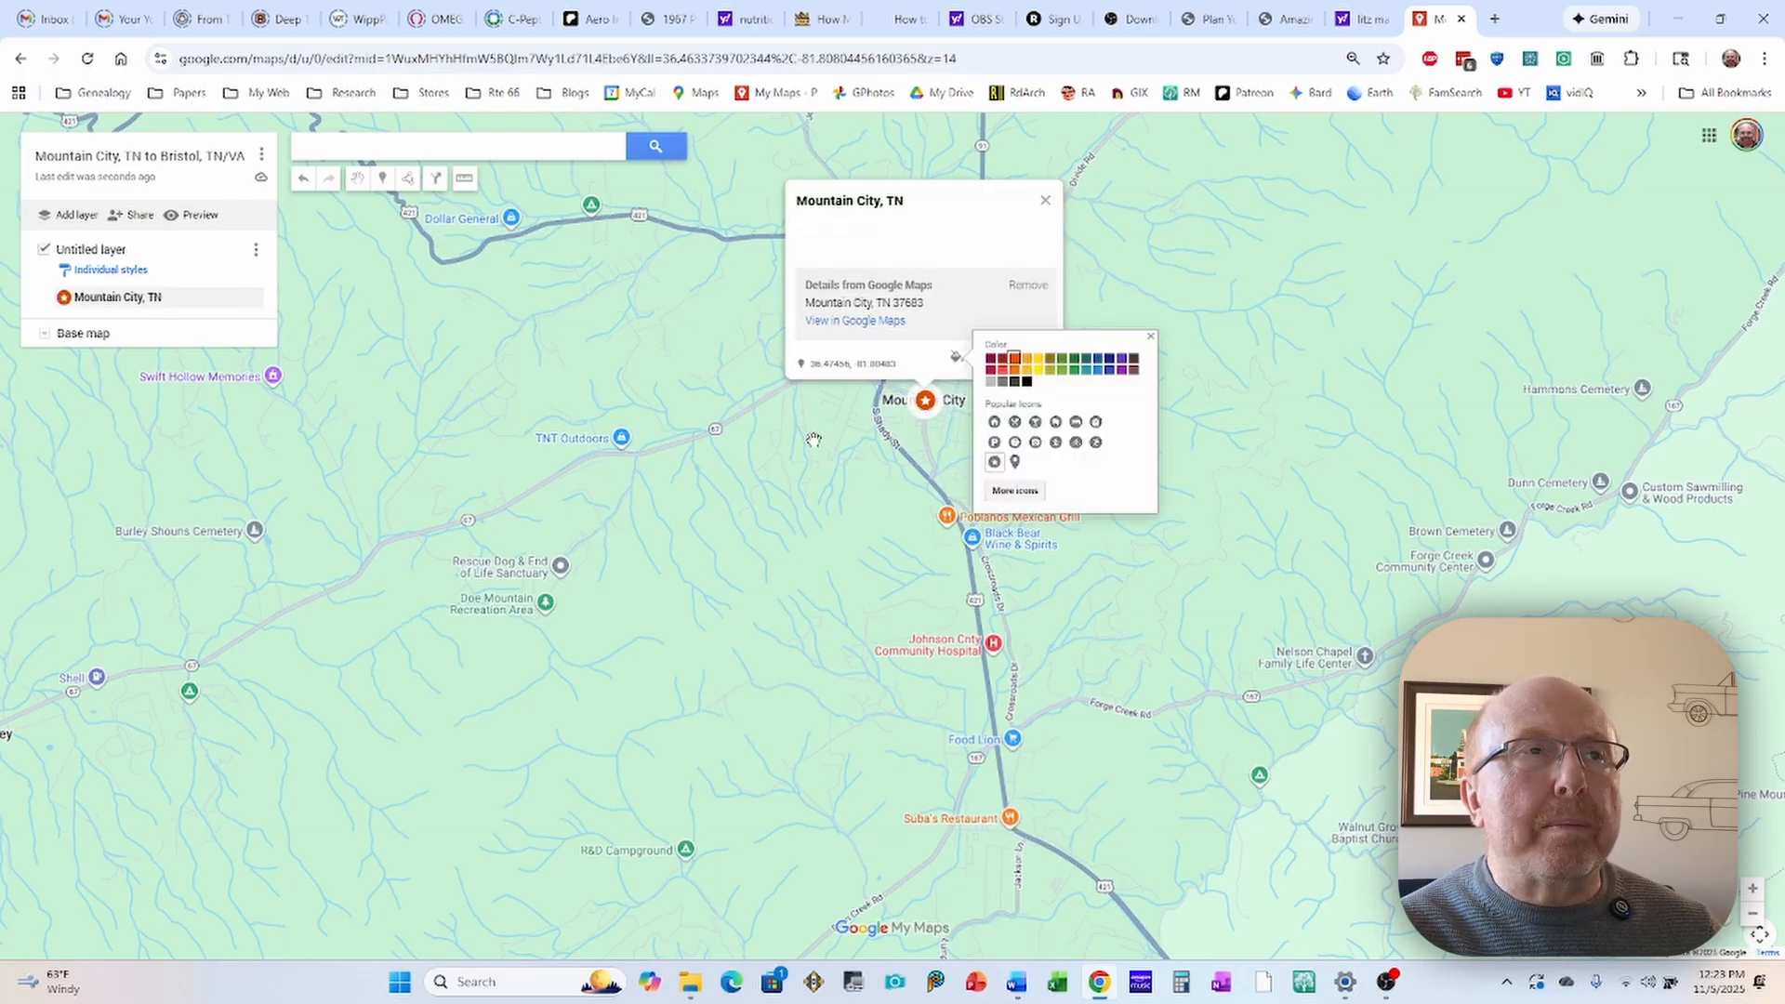
pyautogui.click(772, 462)
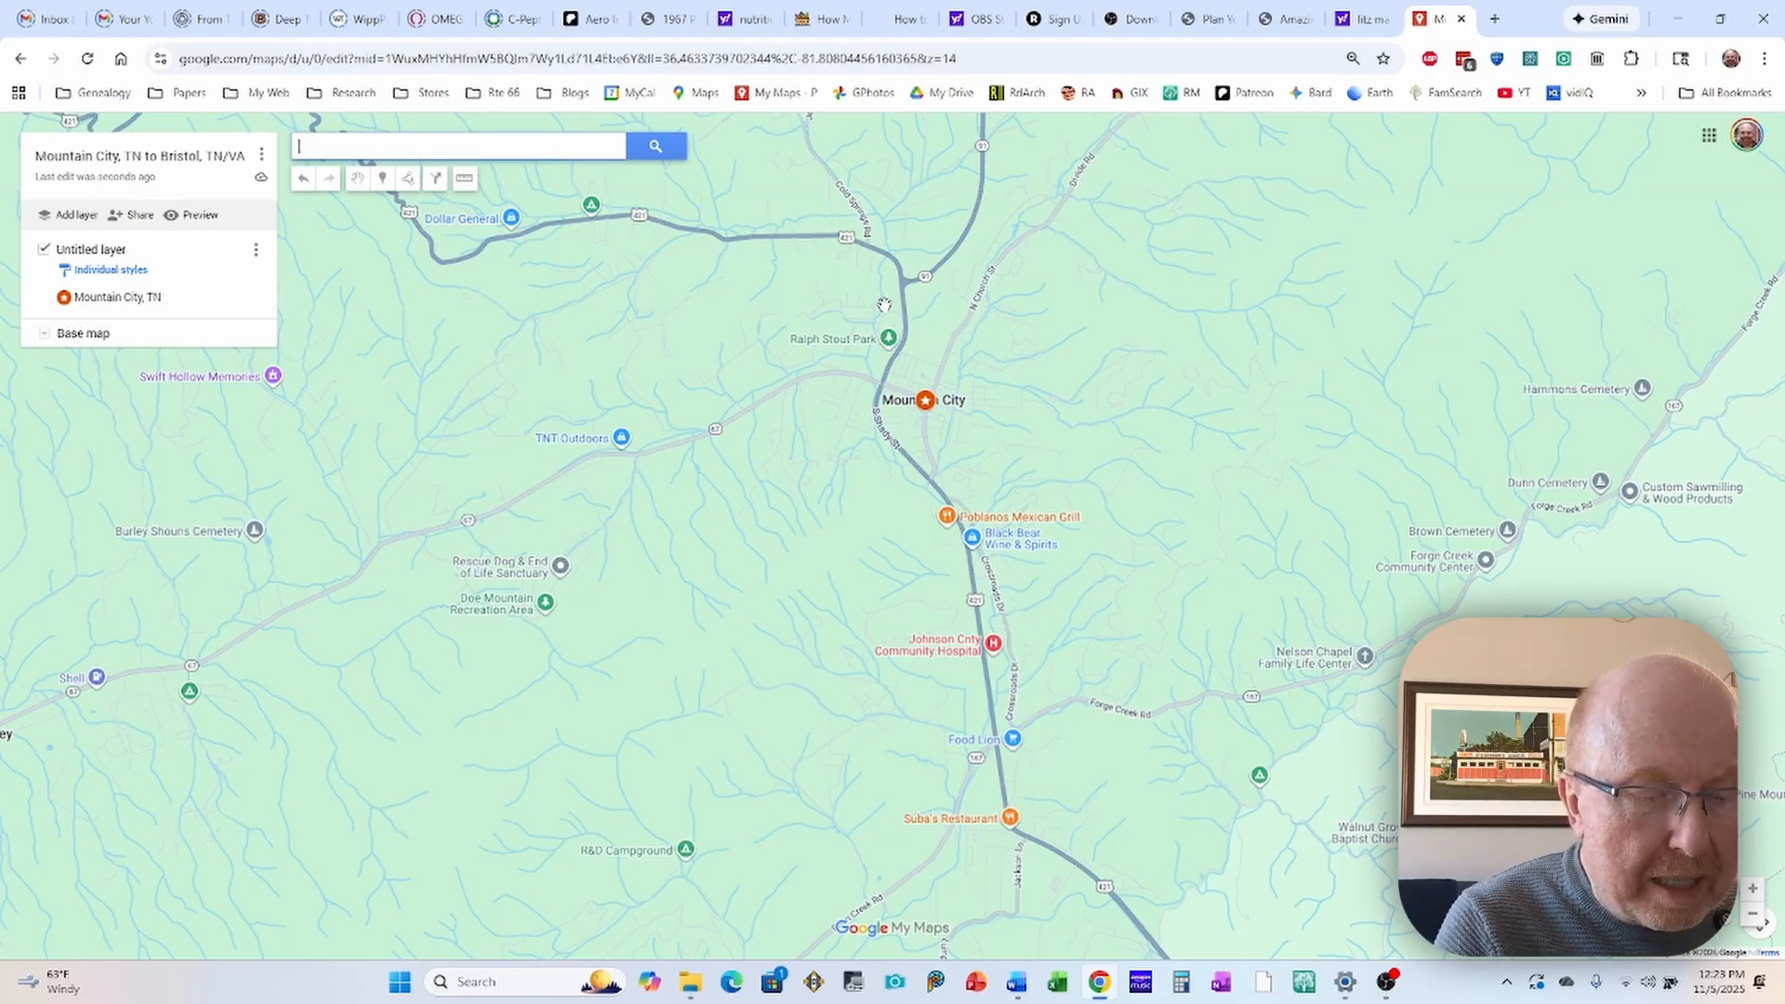
# Step: Search for Bristol, TN and add the found place to the map's untitled layer
pyautogui.write('B')
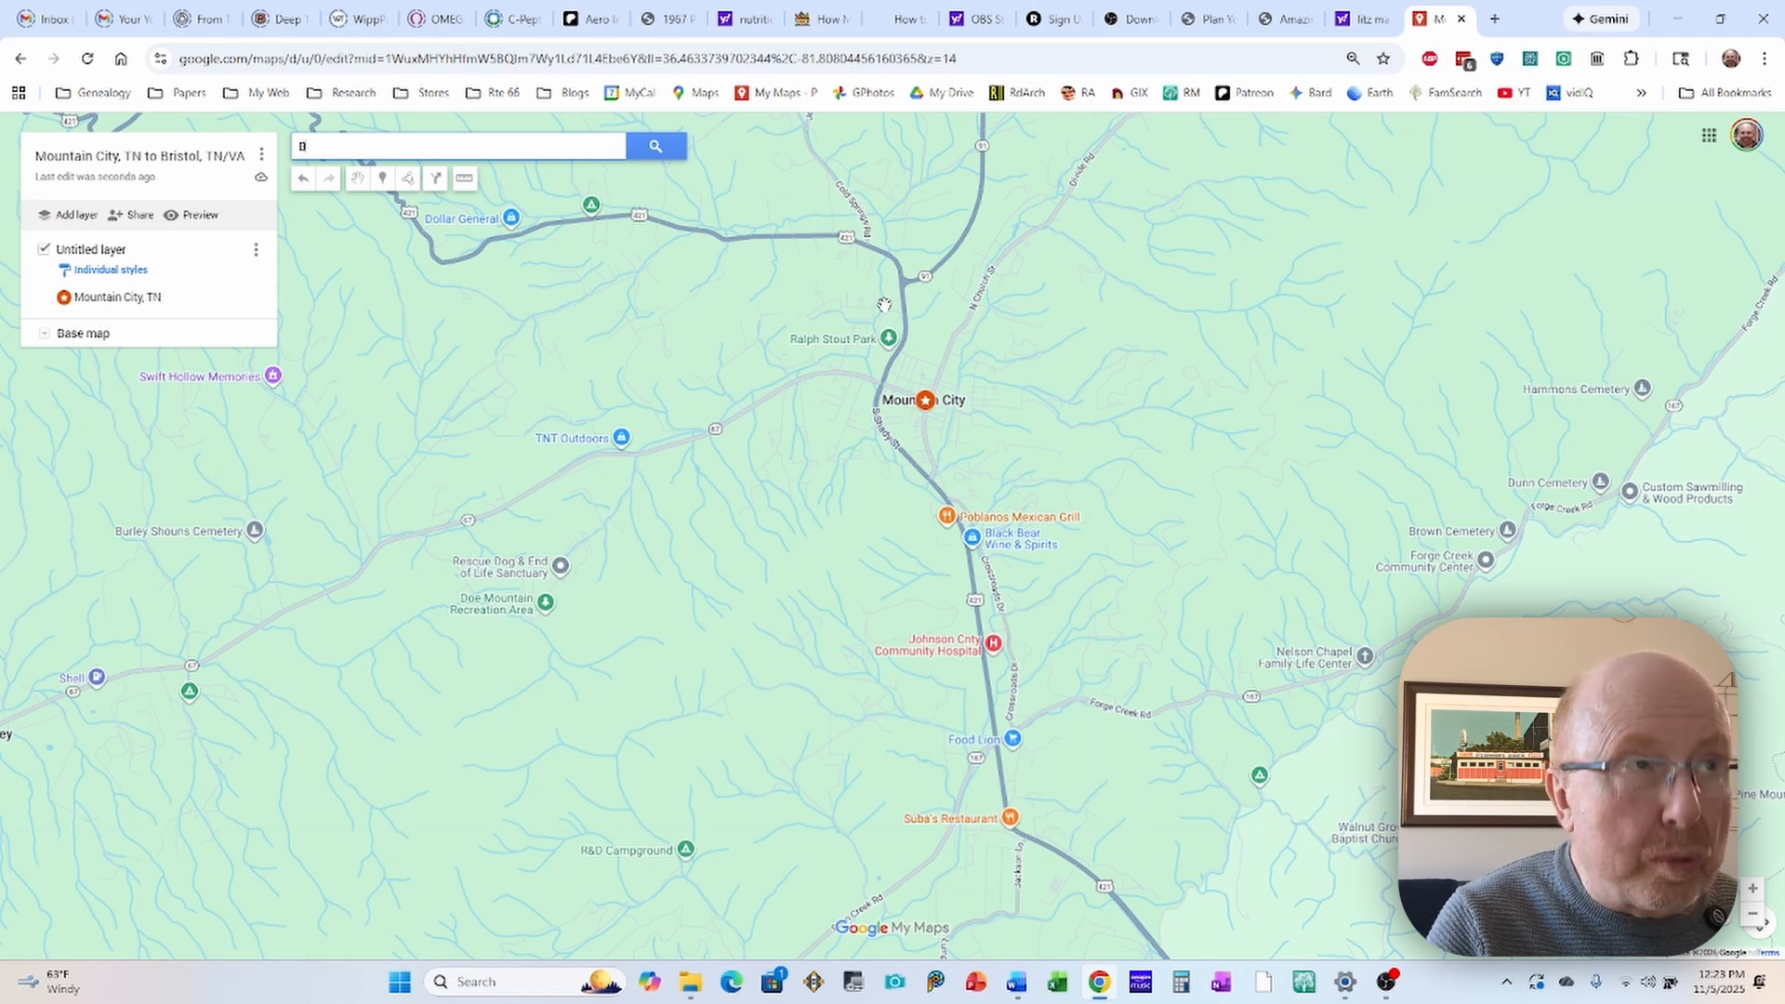
pyautogui.write('ristol')
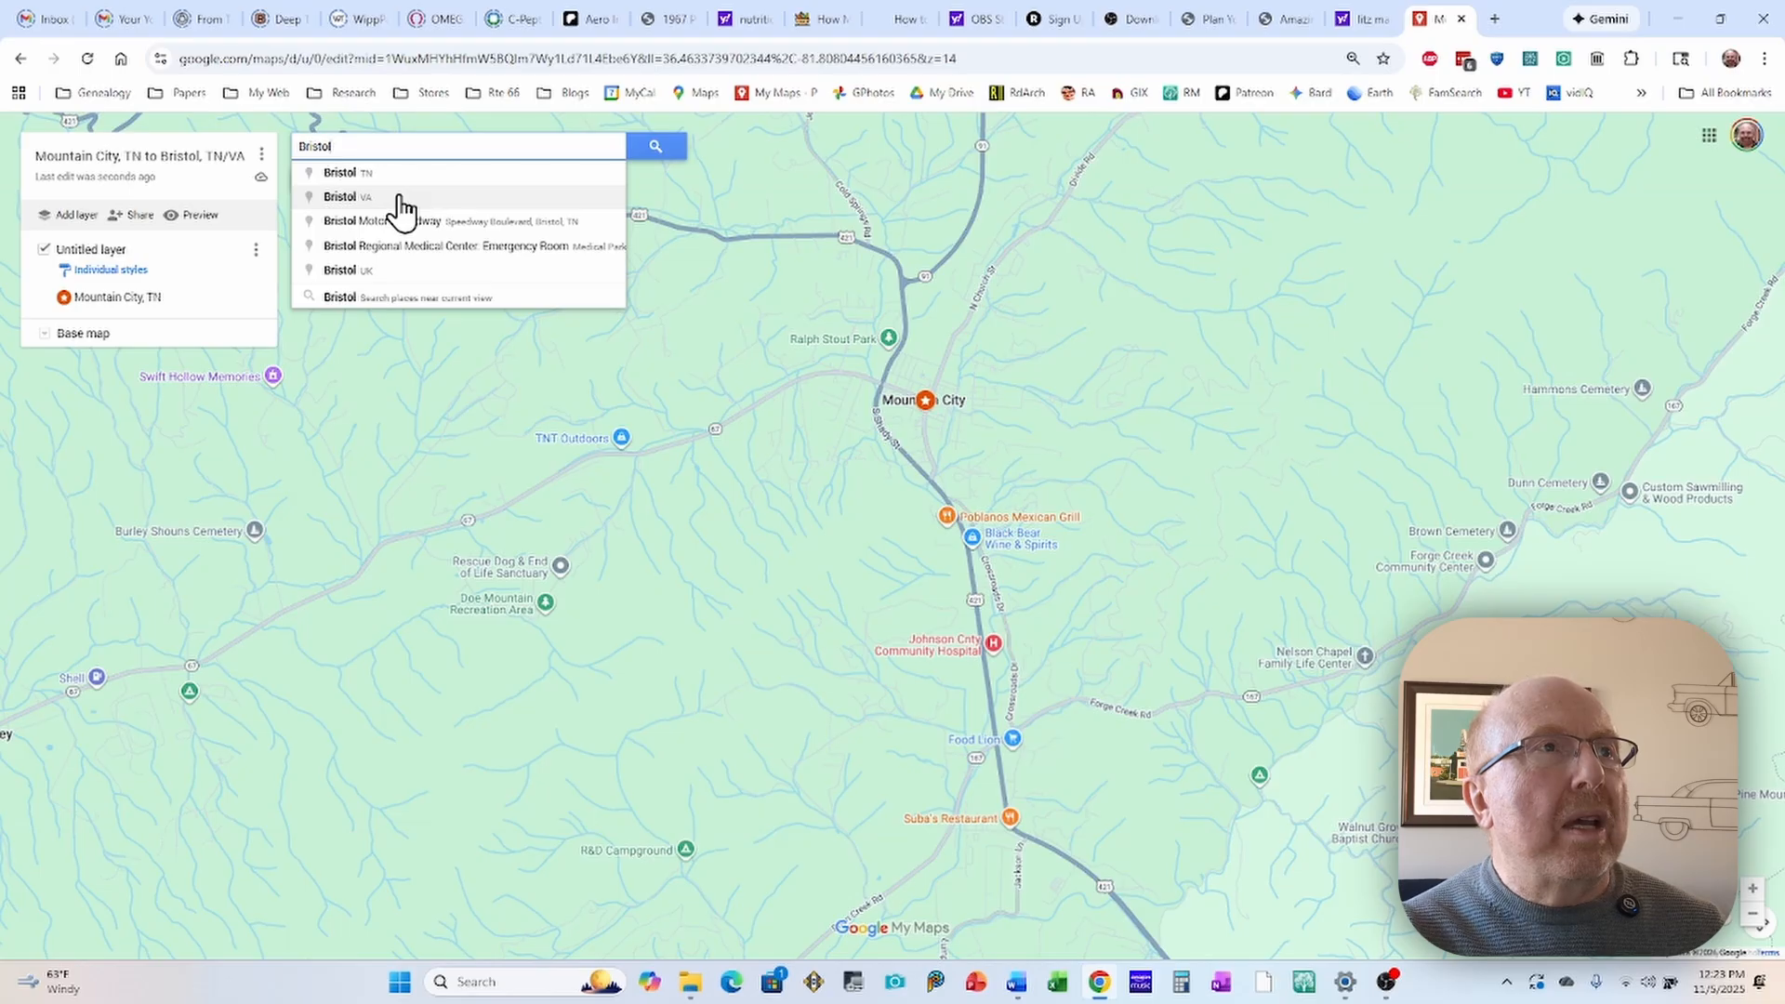
pyautogui.click(336, 177)
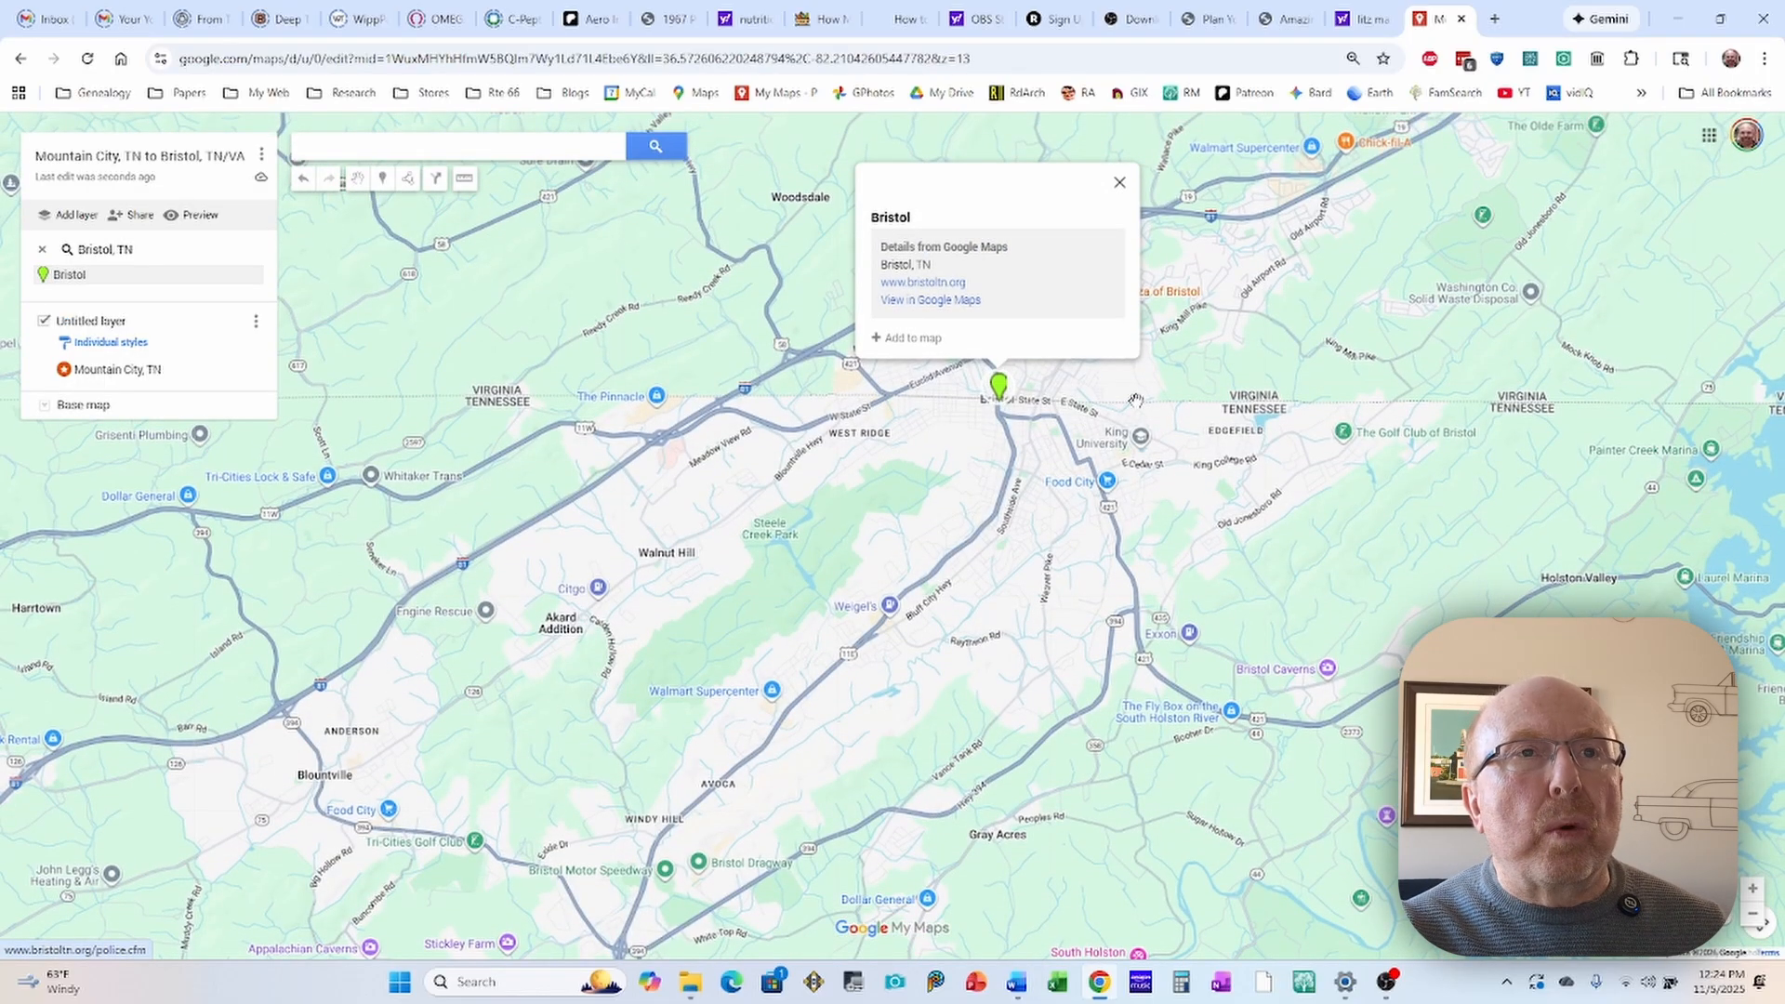
pyautogui.click(877, 341)
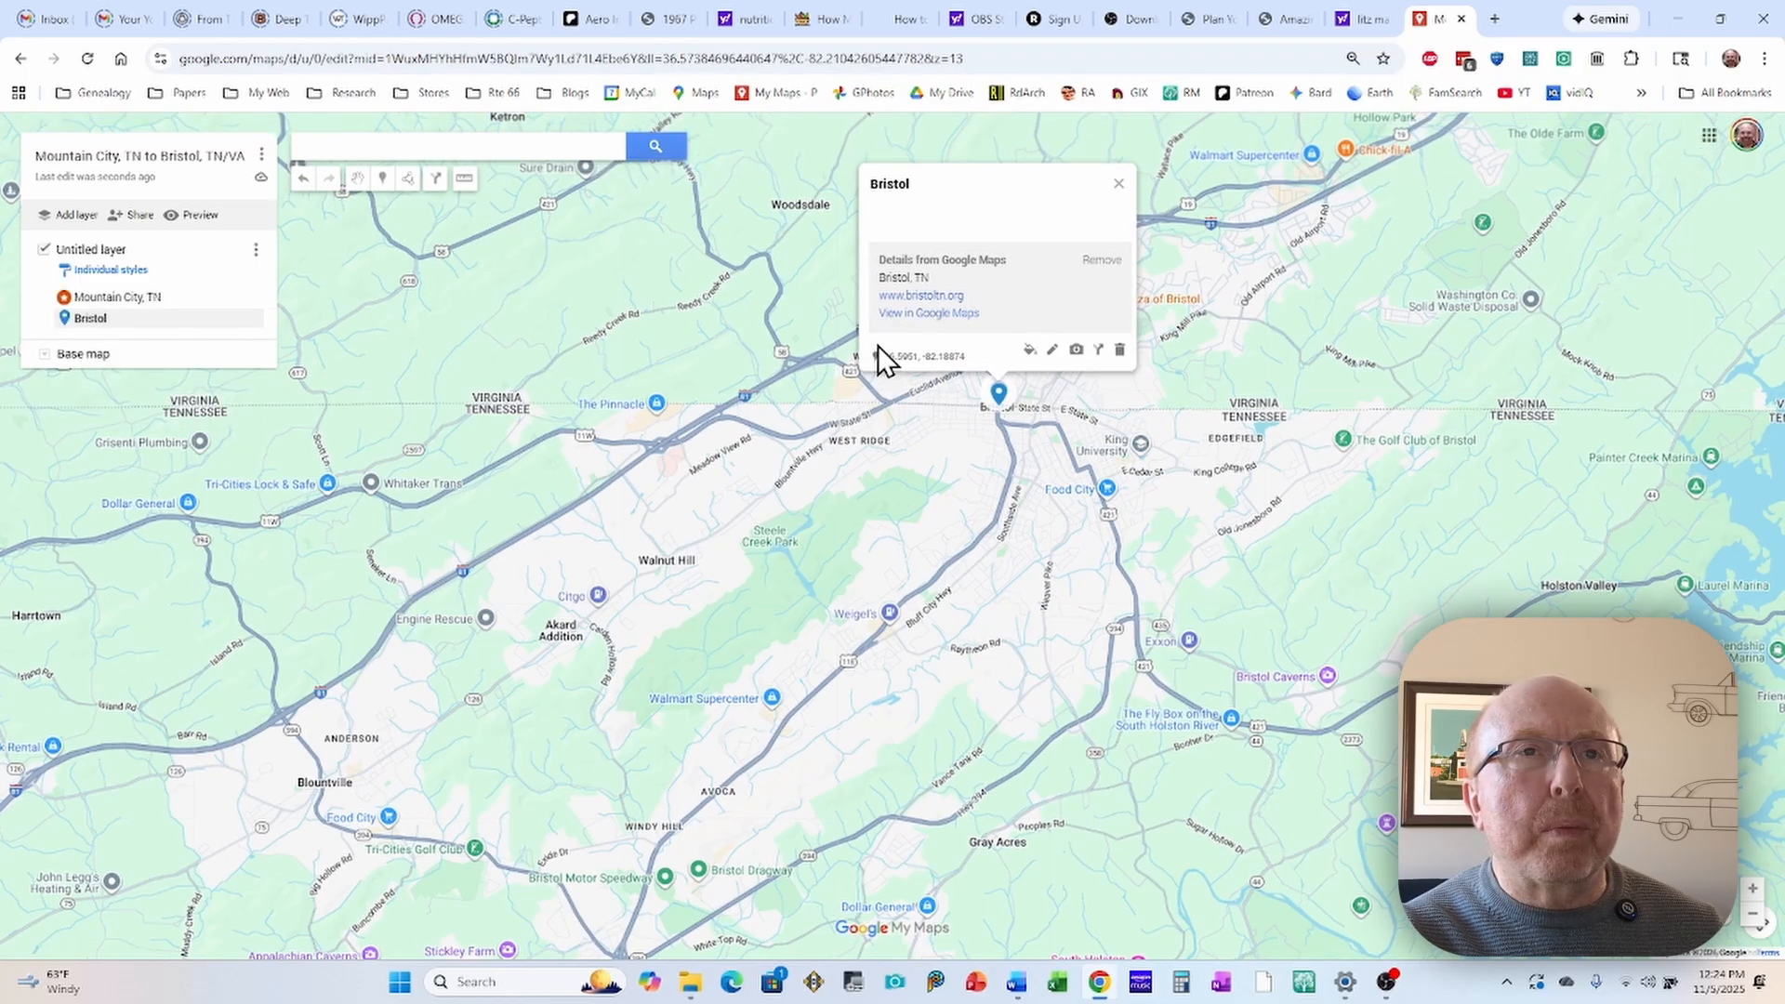
# Step: Style the Bristol marker with the orange-red color and the star-in-circle icon, matching the Mountain City marker
pyautogui.click(1029, 351)
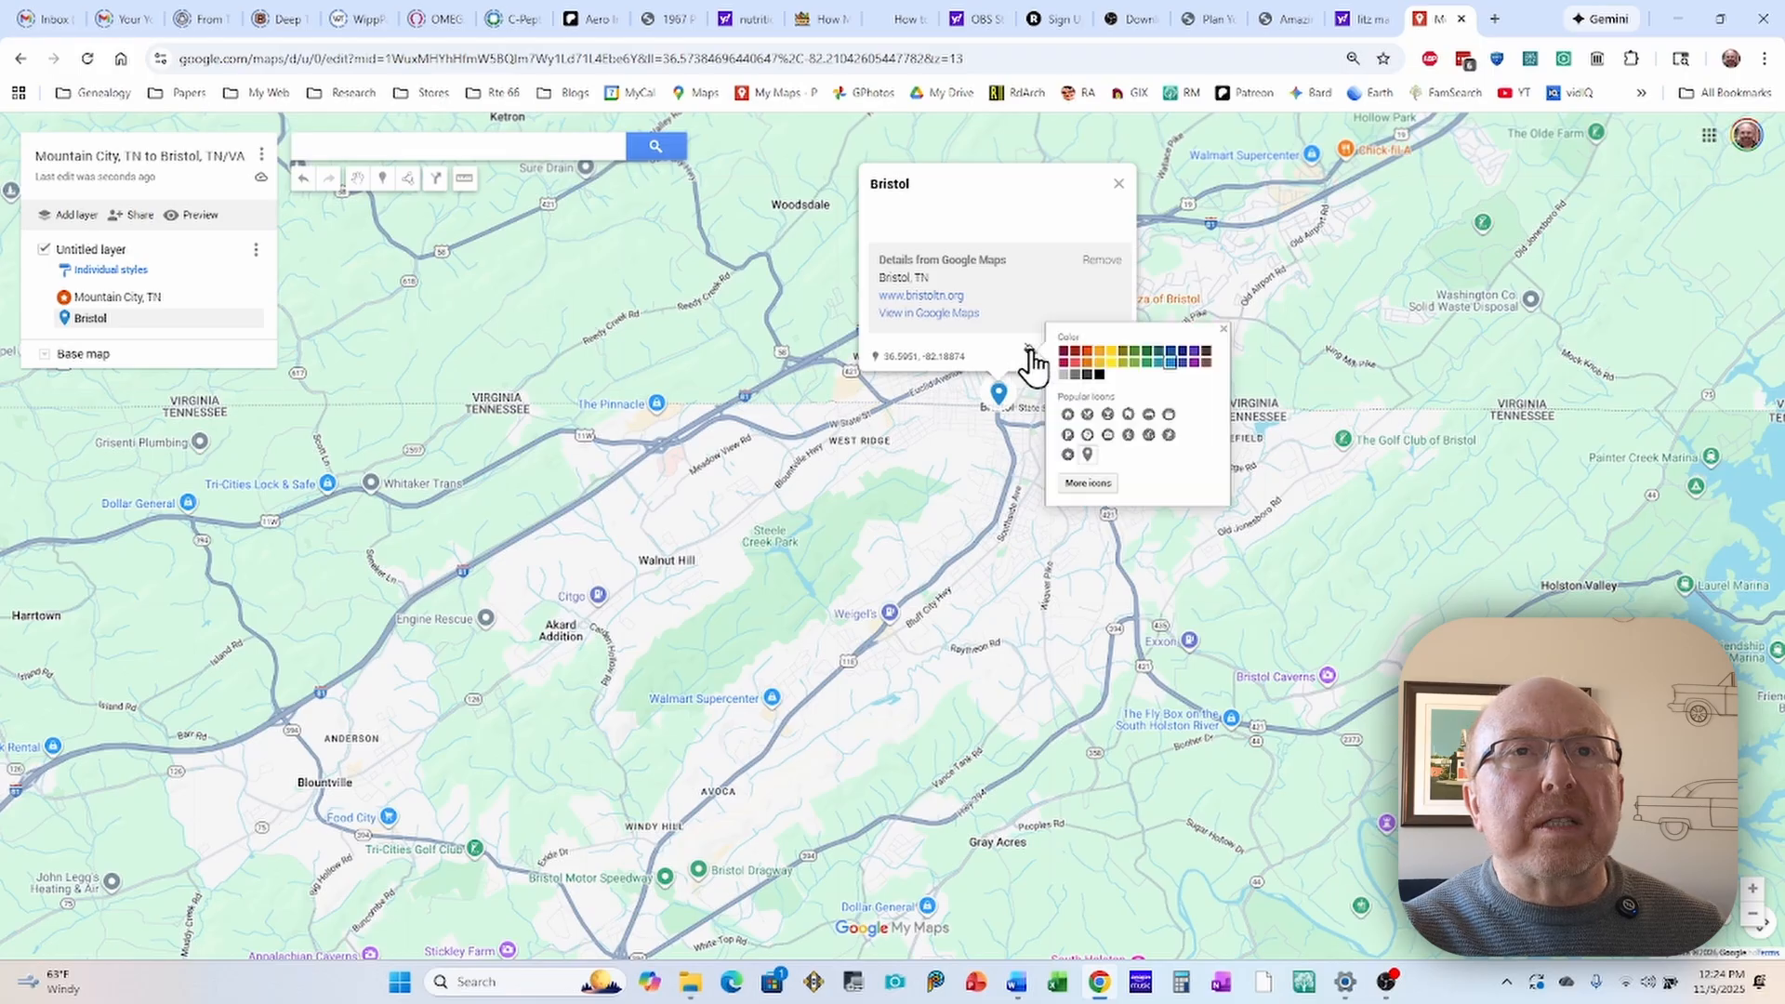
pyautogui.click(1086, 353)
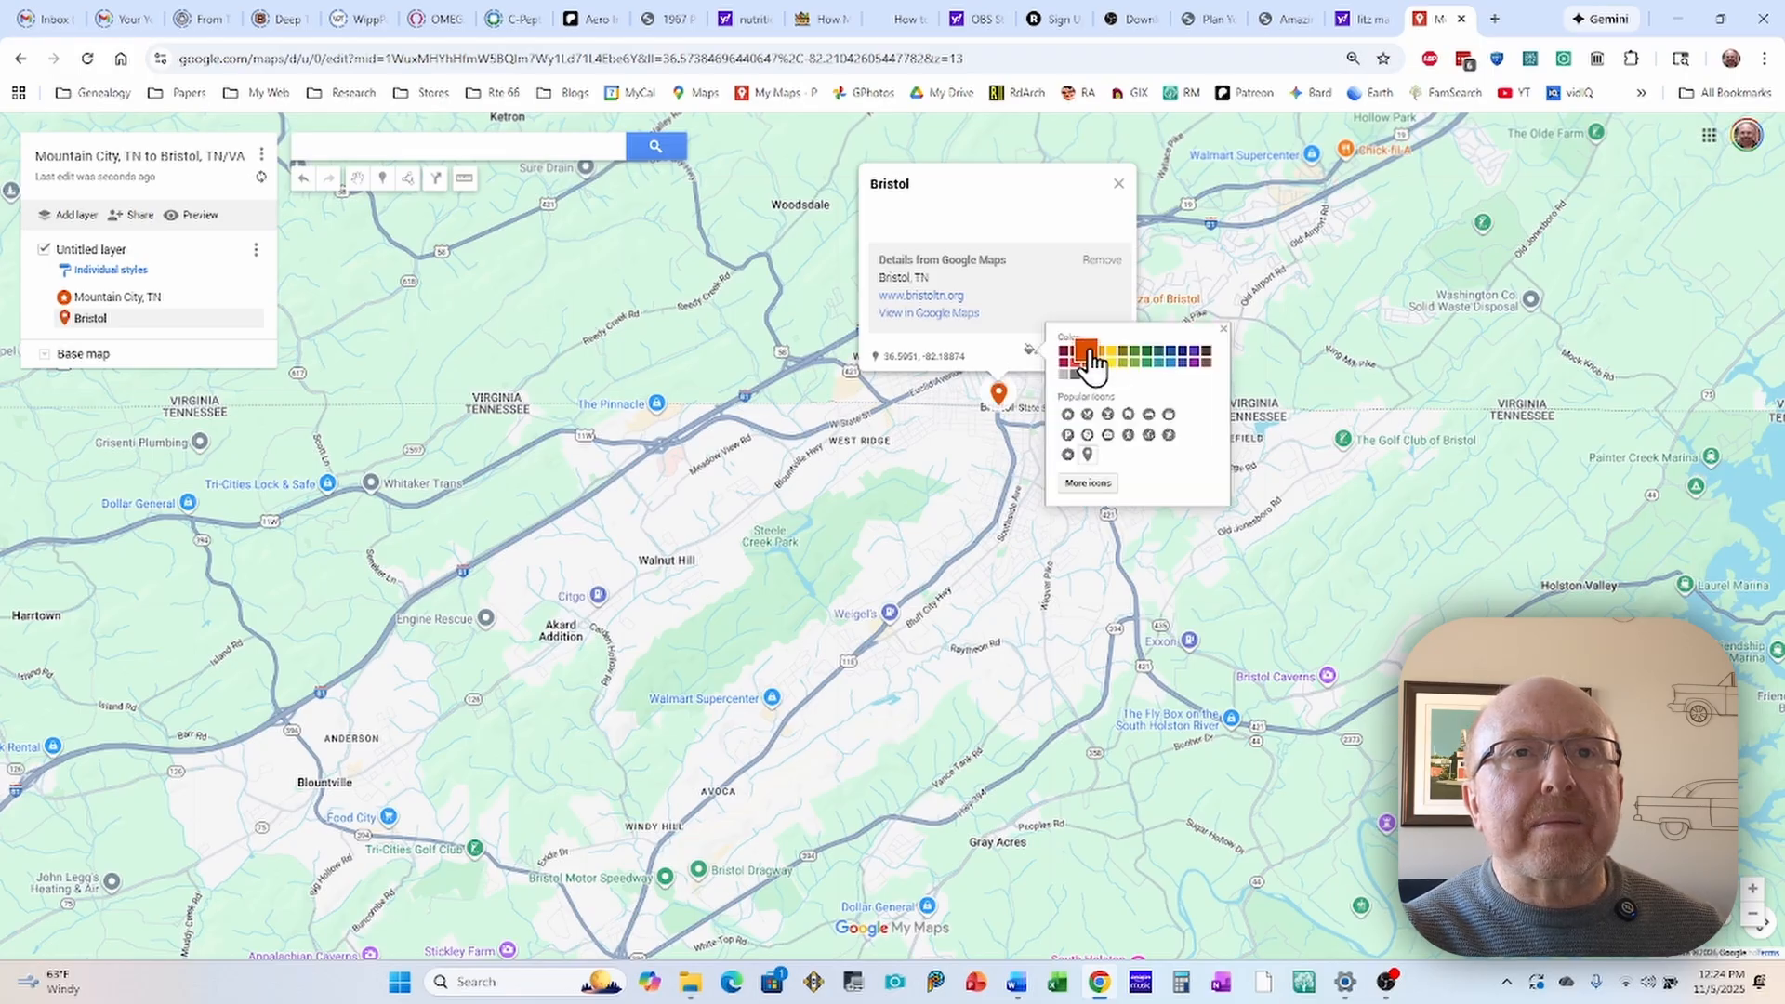
pyautogui.click(1067, 455)
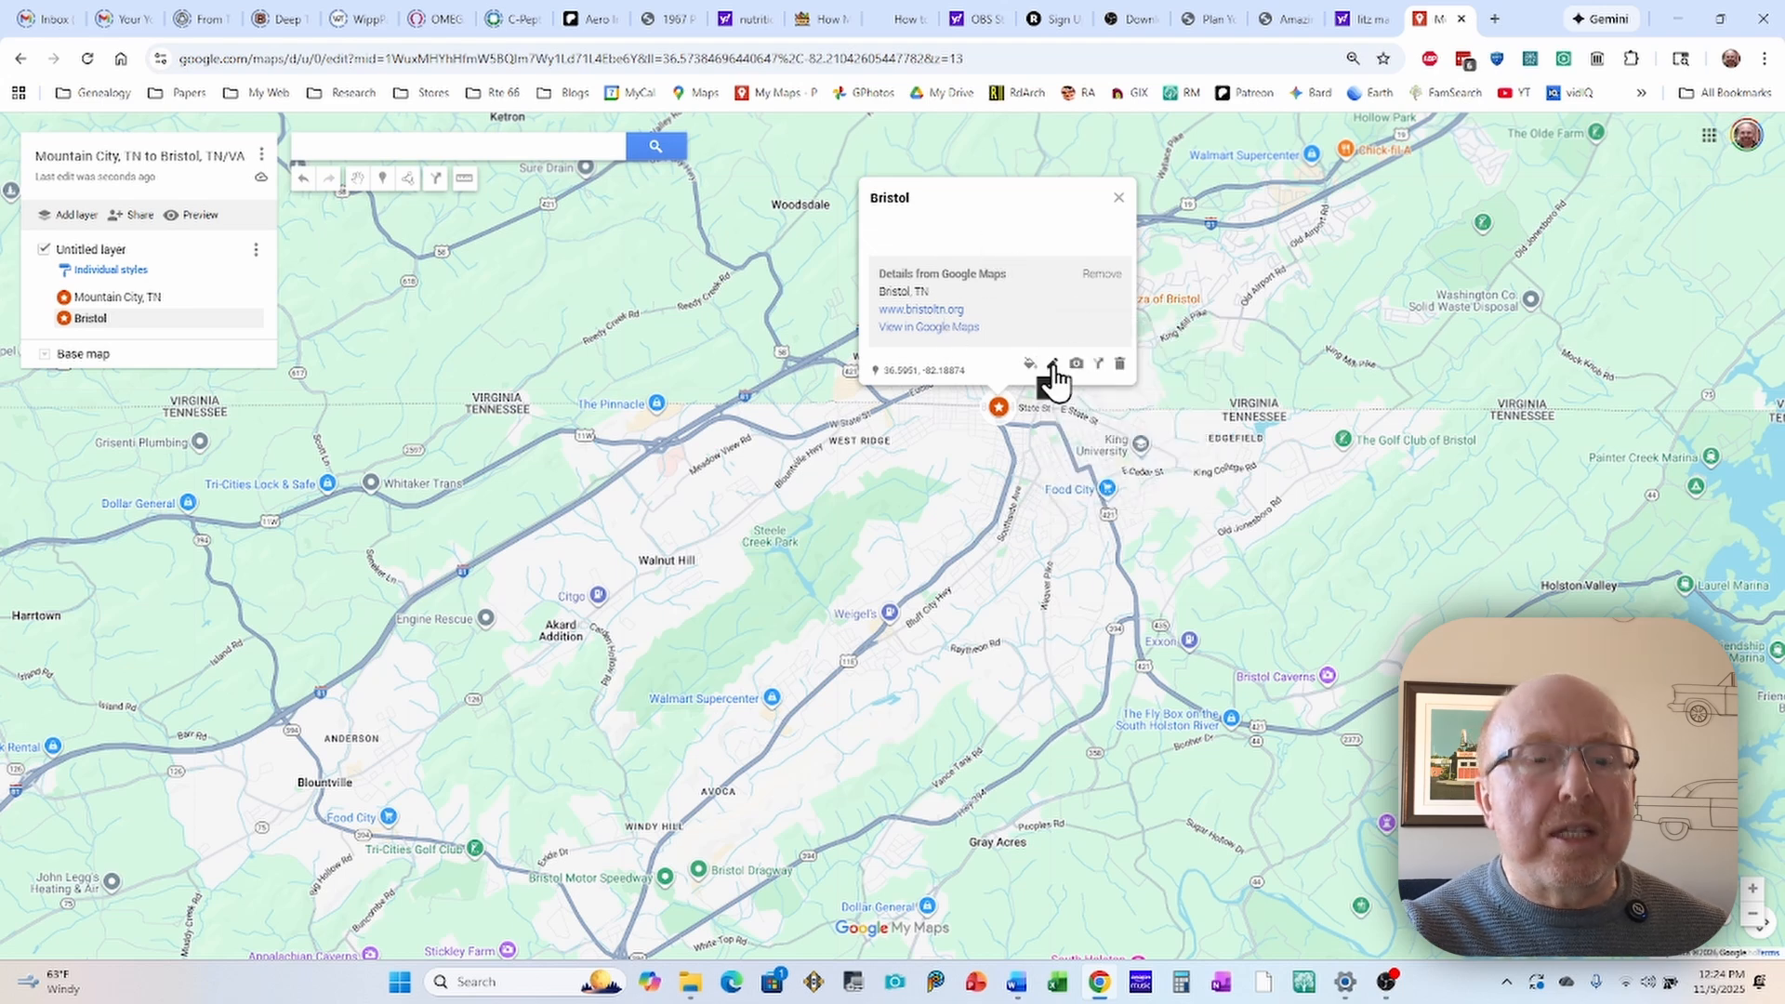
# Step: Rename the Bristol marker as "Bristol, TN/VA", save it and close its details
pyautogui.click(1046, 365)
pyautogui.click(944, 186)
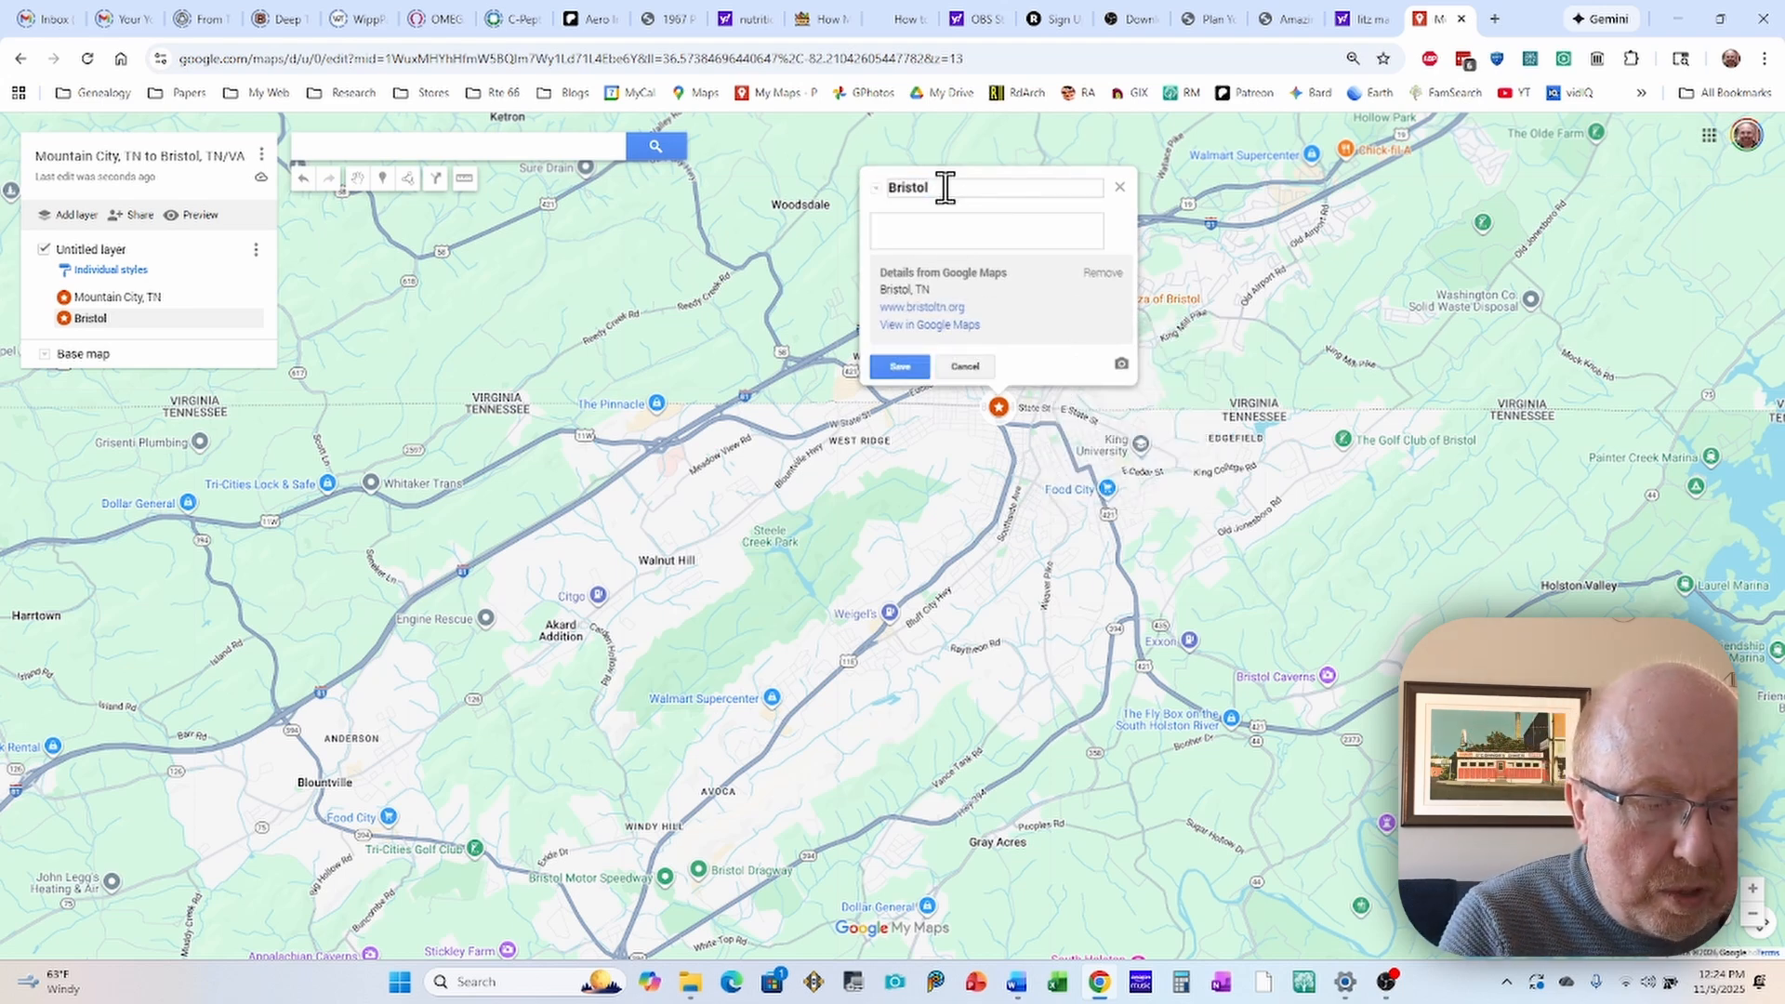
pyautogui.write(', T')
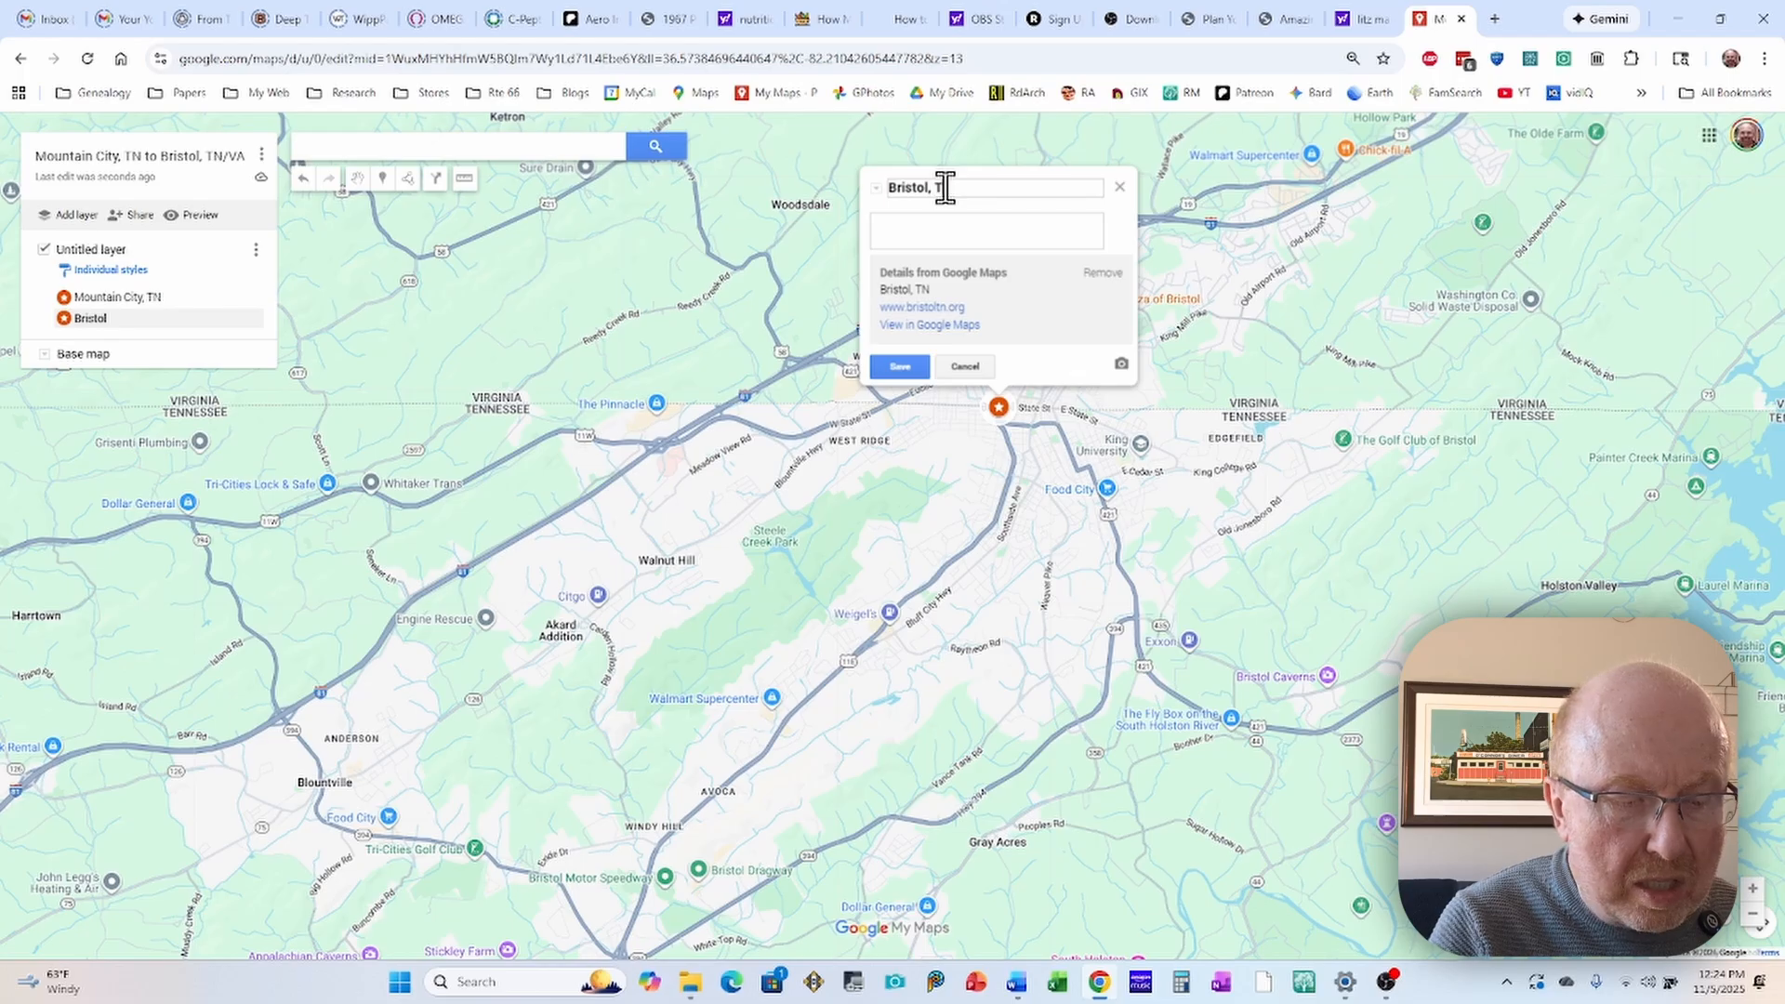
pyautogui.write('N/V')
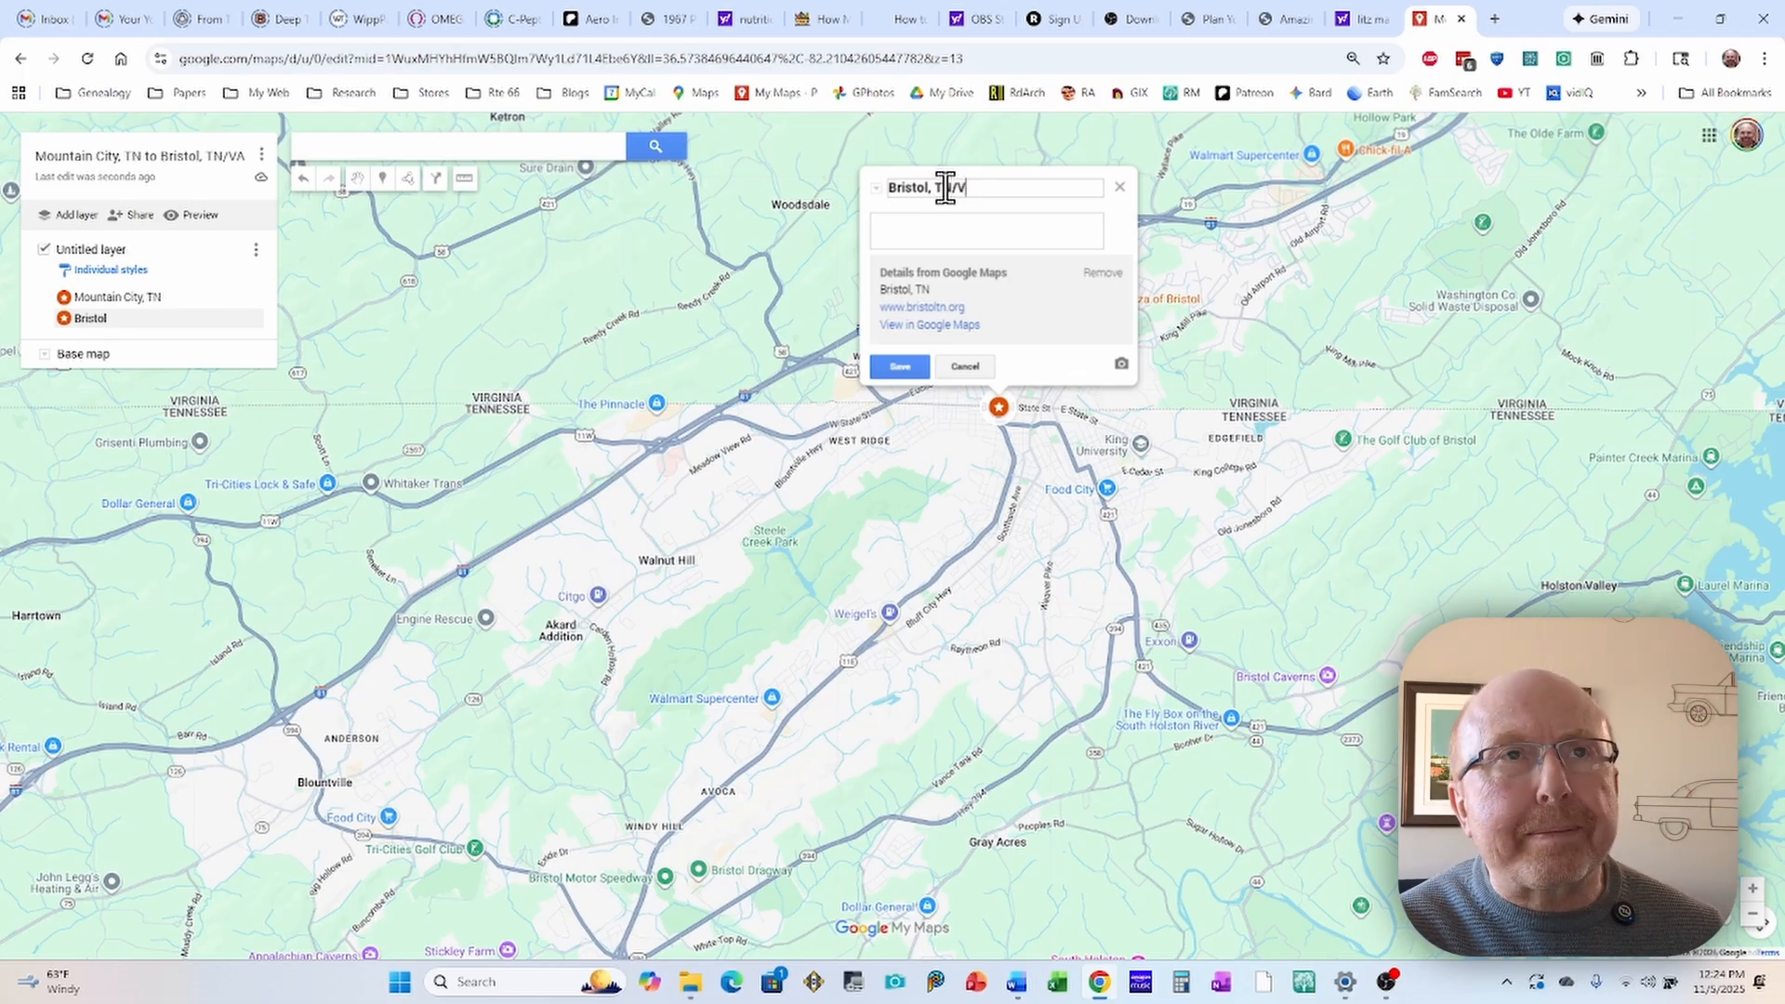
pyautogui.write('A')
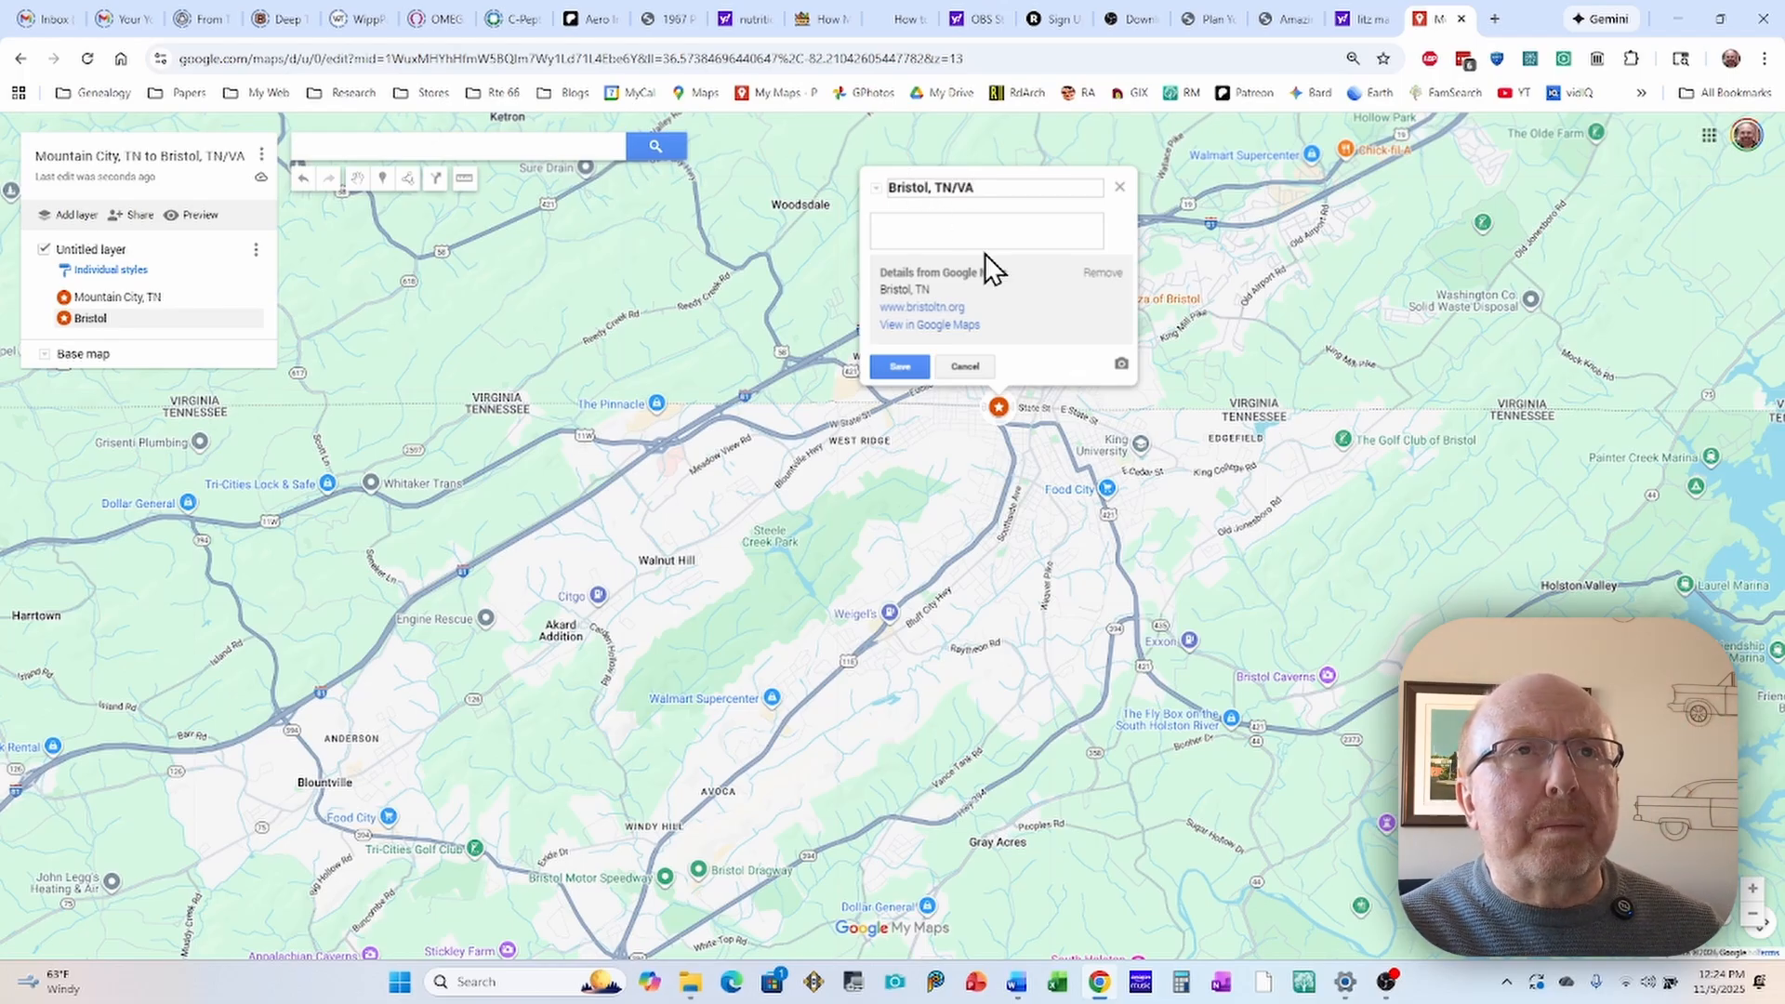
pyautogui.click(959, 233)
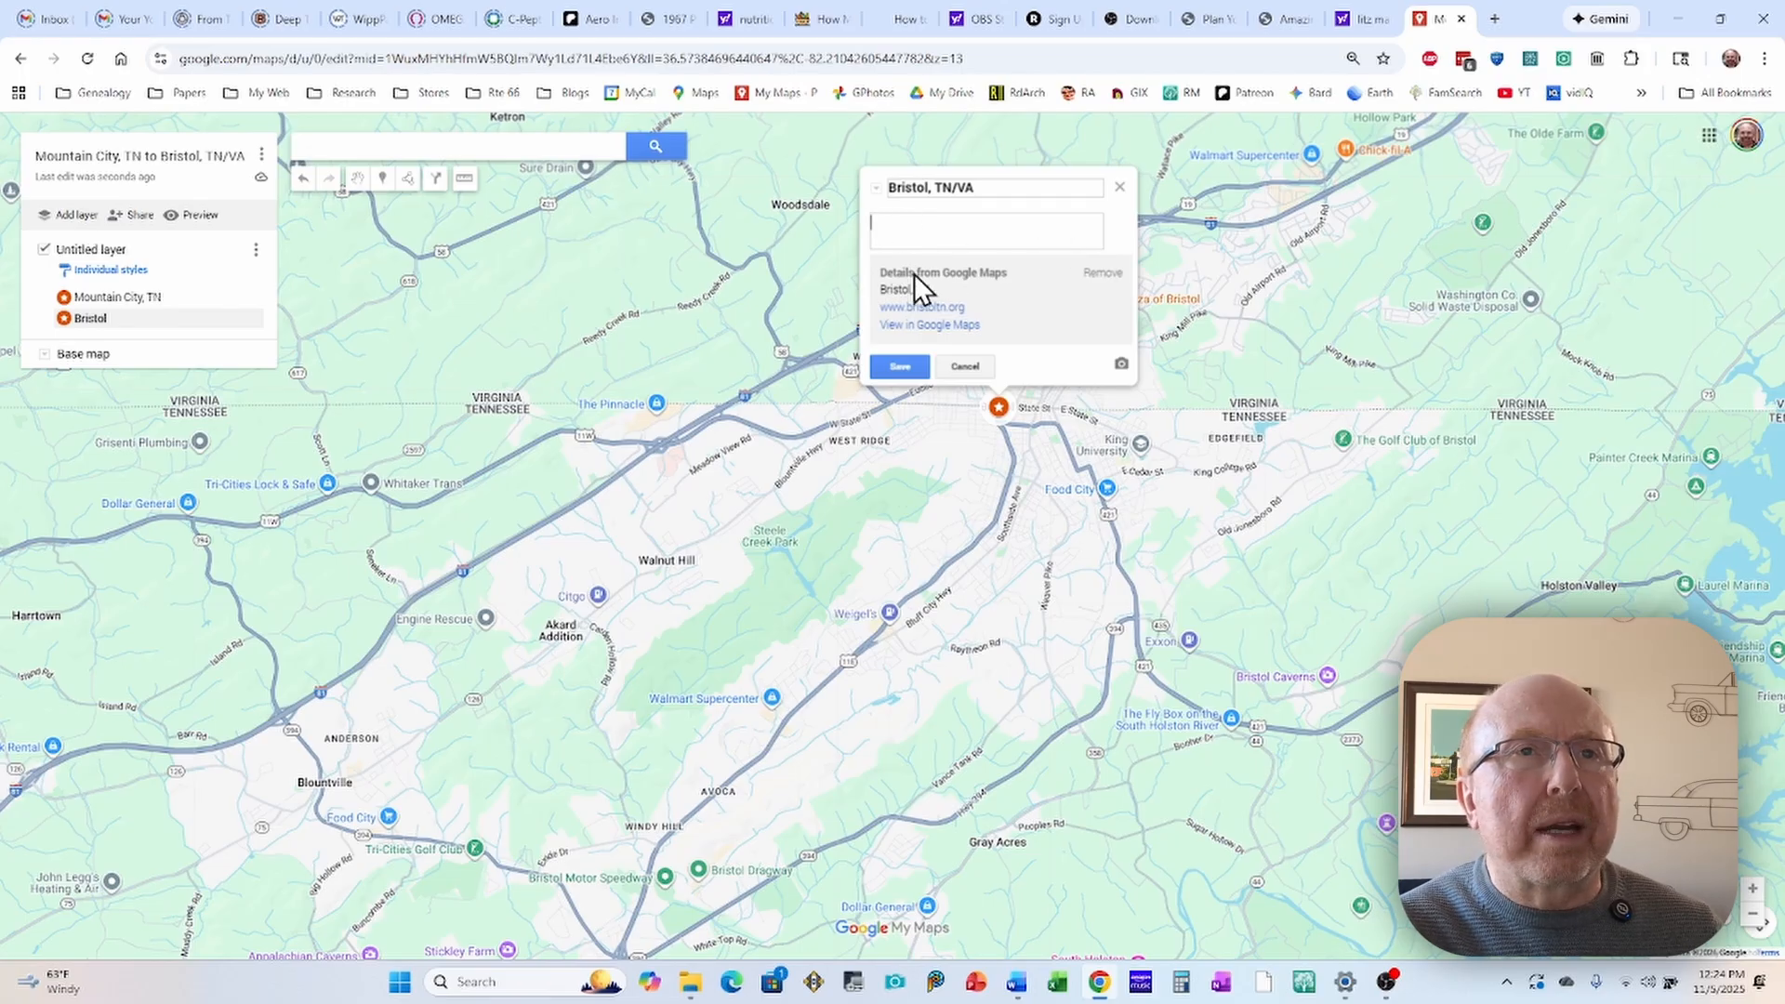
pyautogui.click(902, 366)
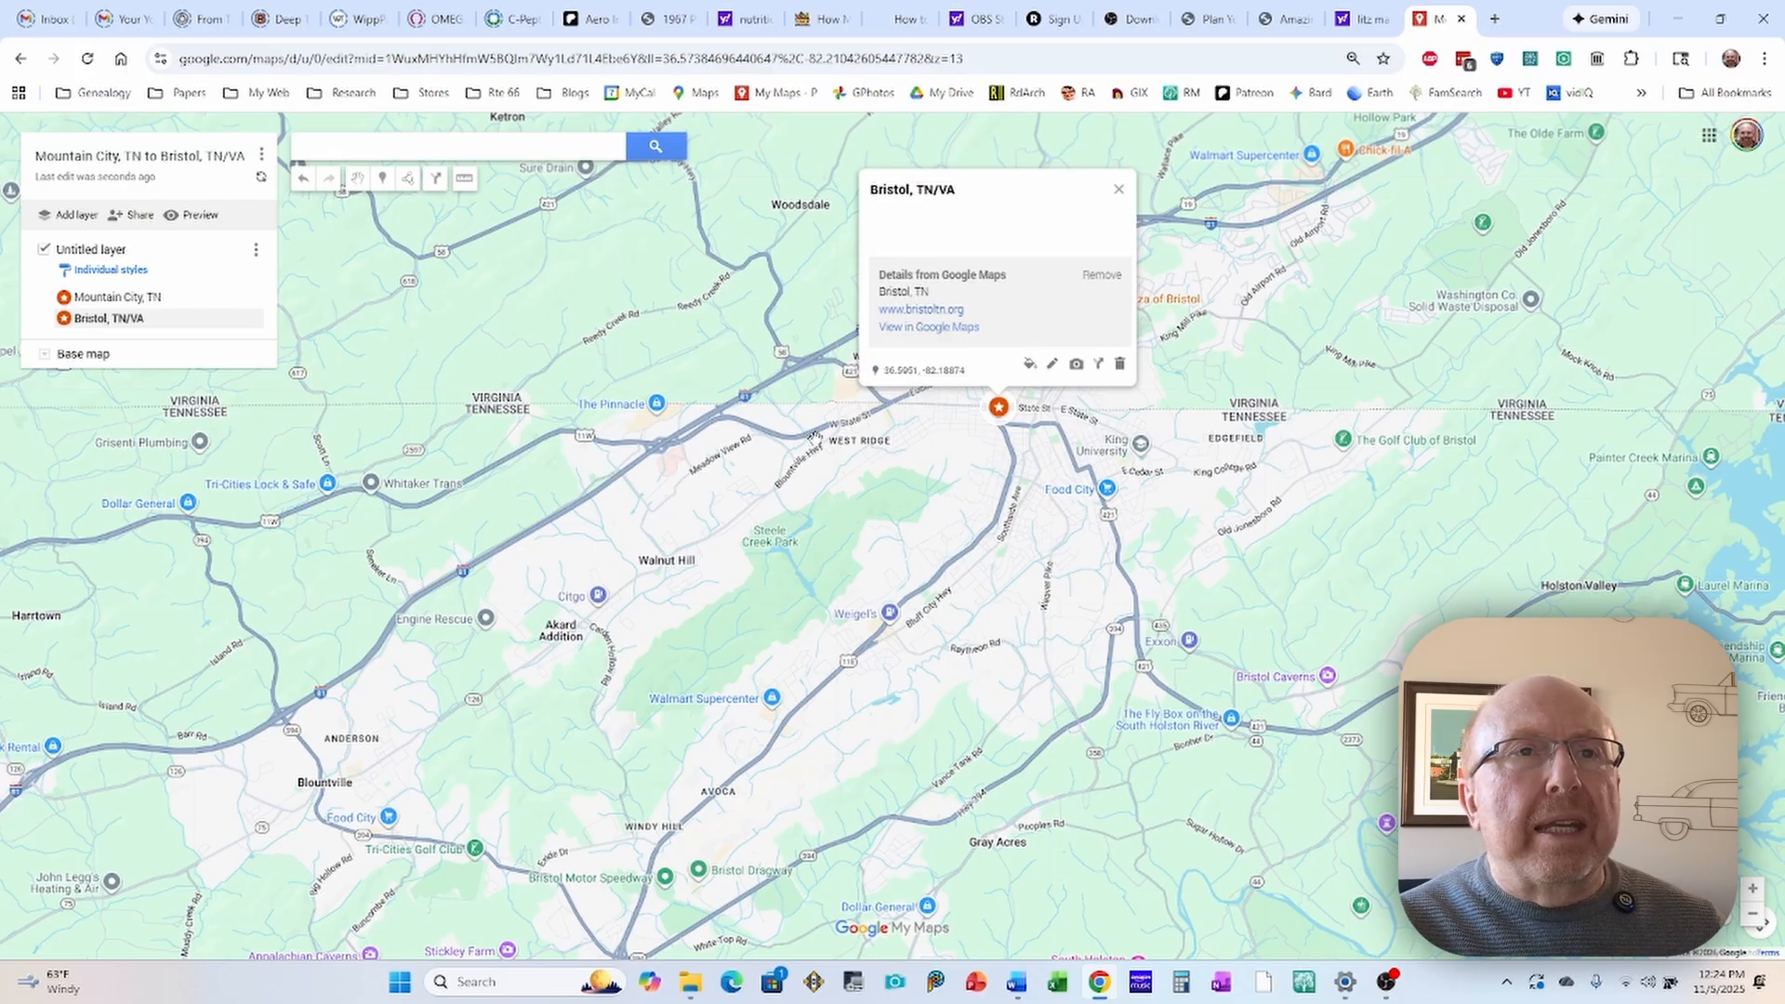
pyautogui.click(937, 452)
# Step: Add a driving directions layer and set its starting point A to Mountain City, TN
pyautogui.scroll(-1, 747, 505)
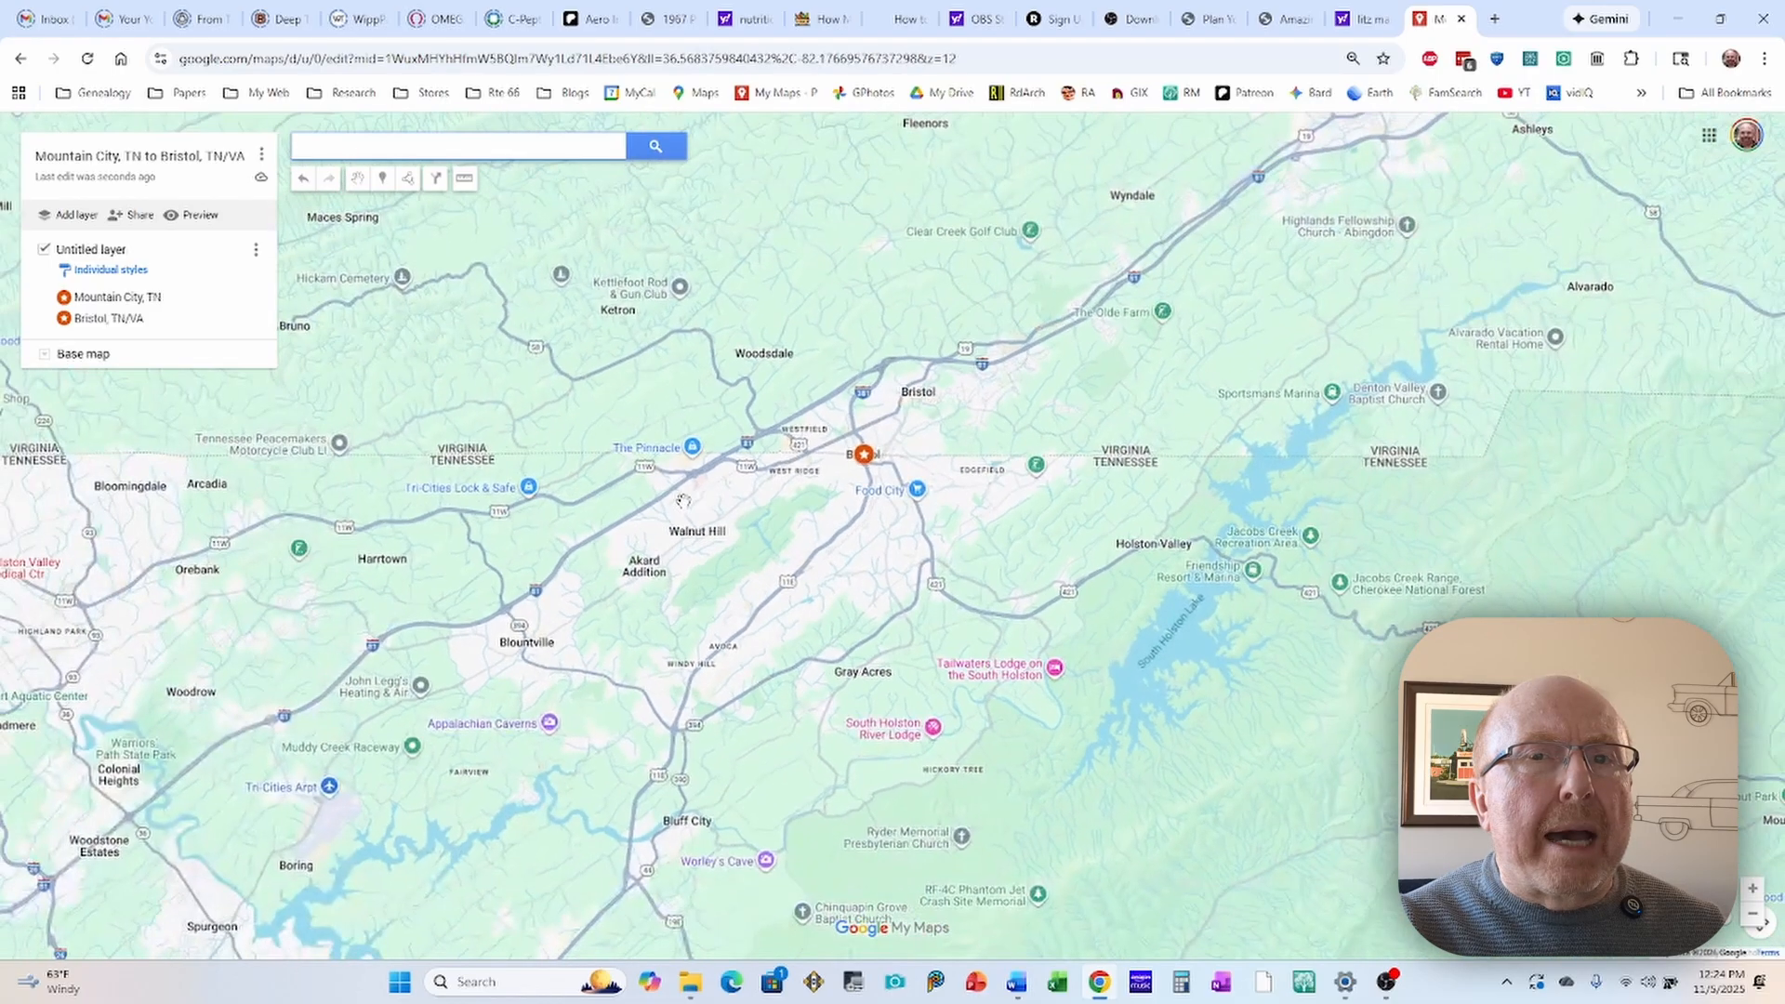
pyautogui.scroll(-1, 705, 545)
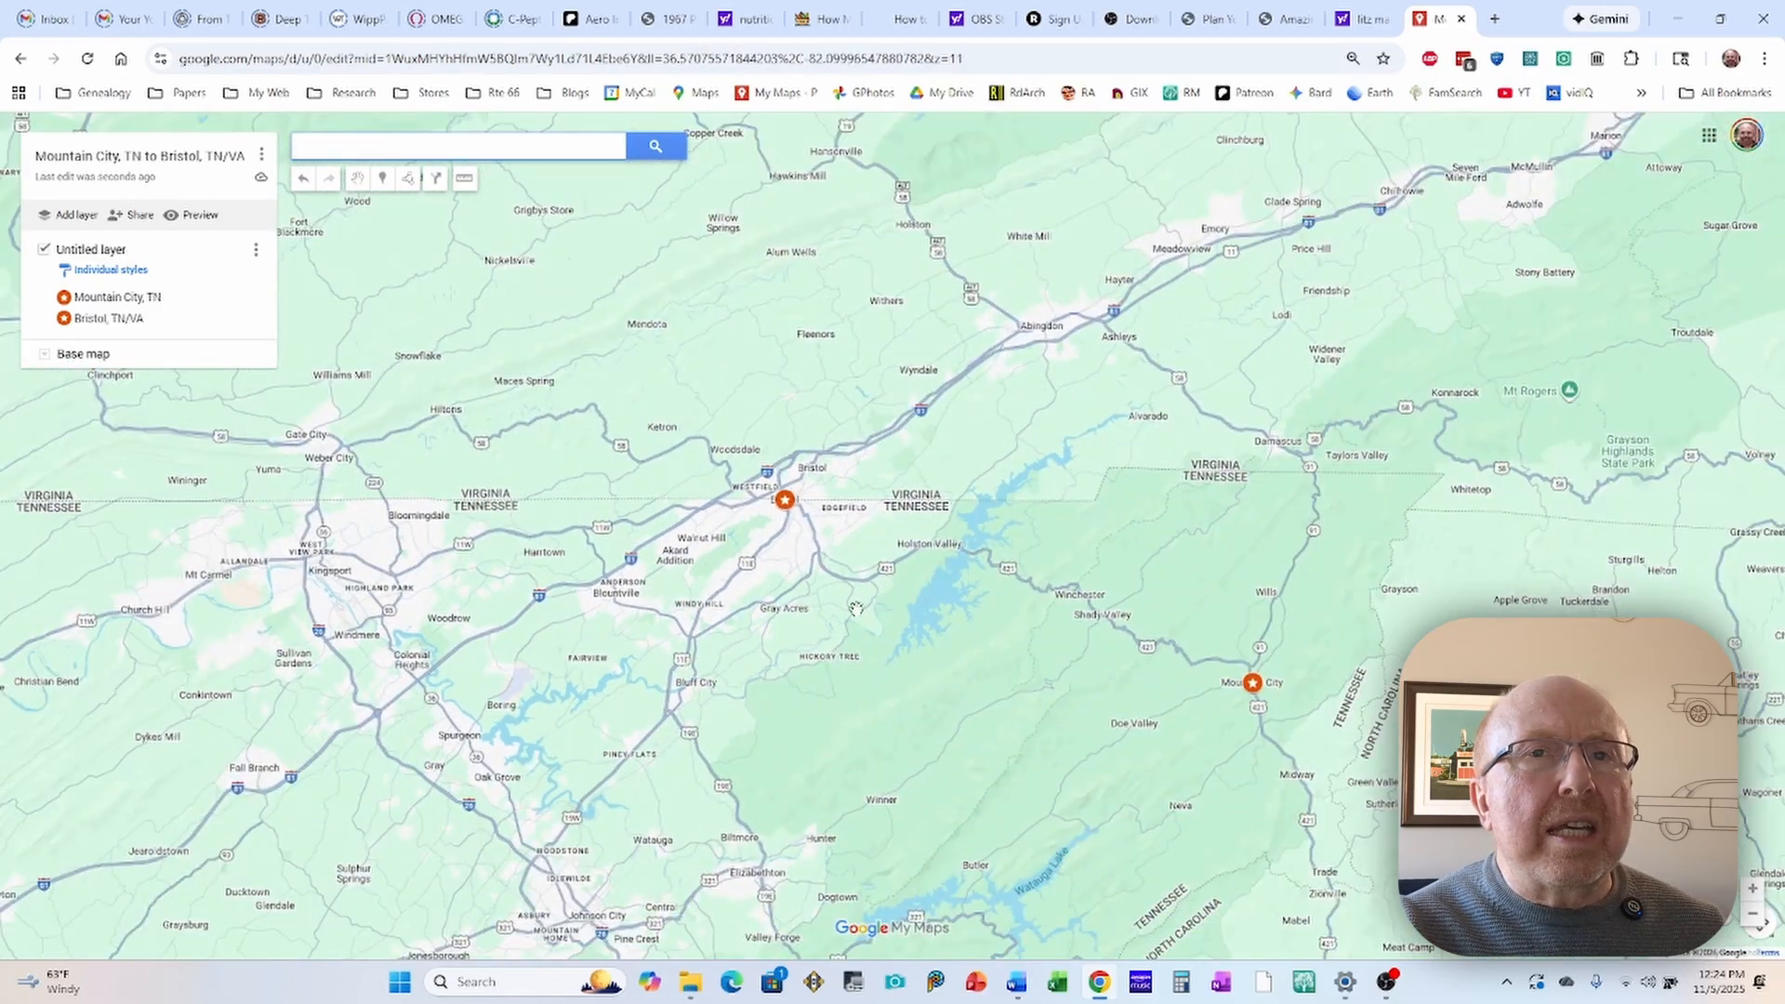
pyautogui.moveTo(857, 618); pyautogui.dragTo(813, 474)
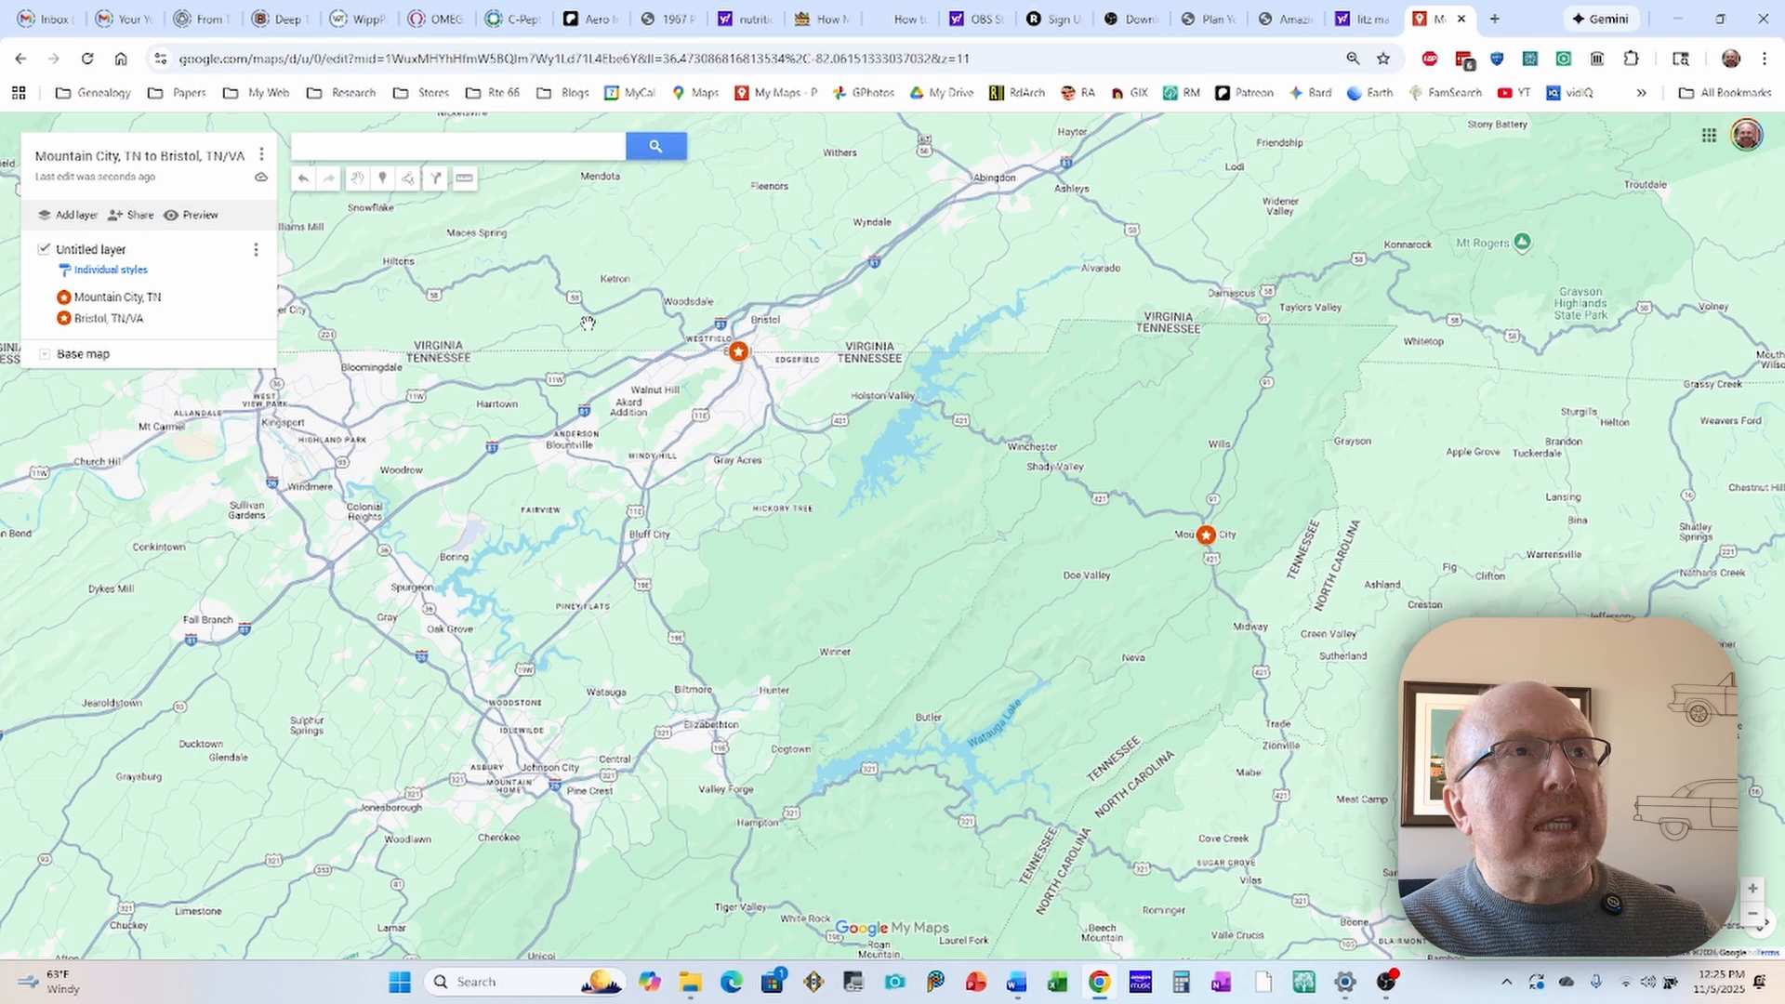
pyautogui.click(407, 178)
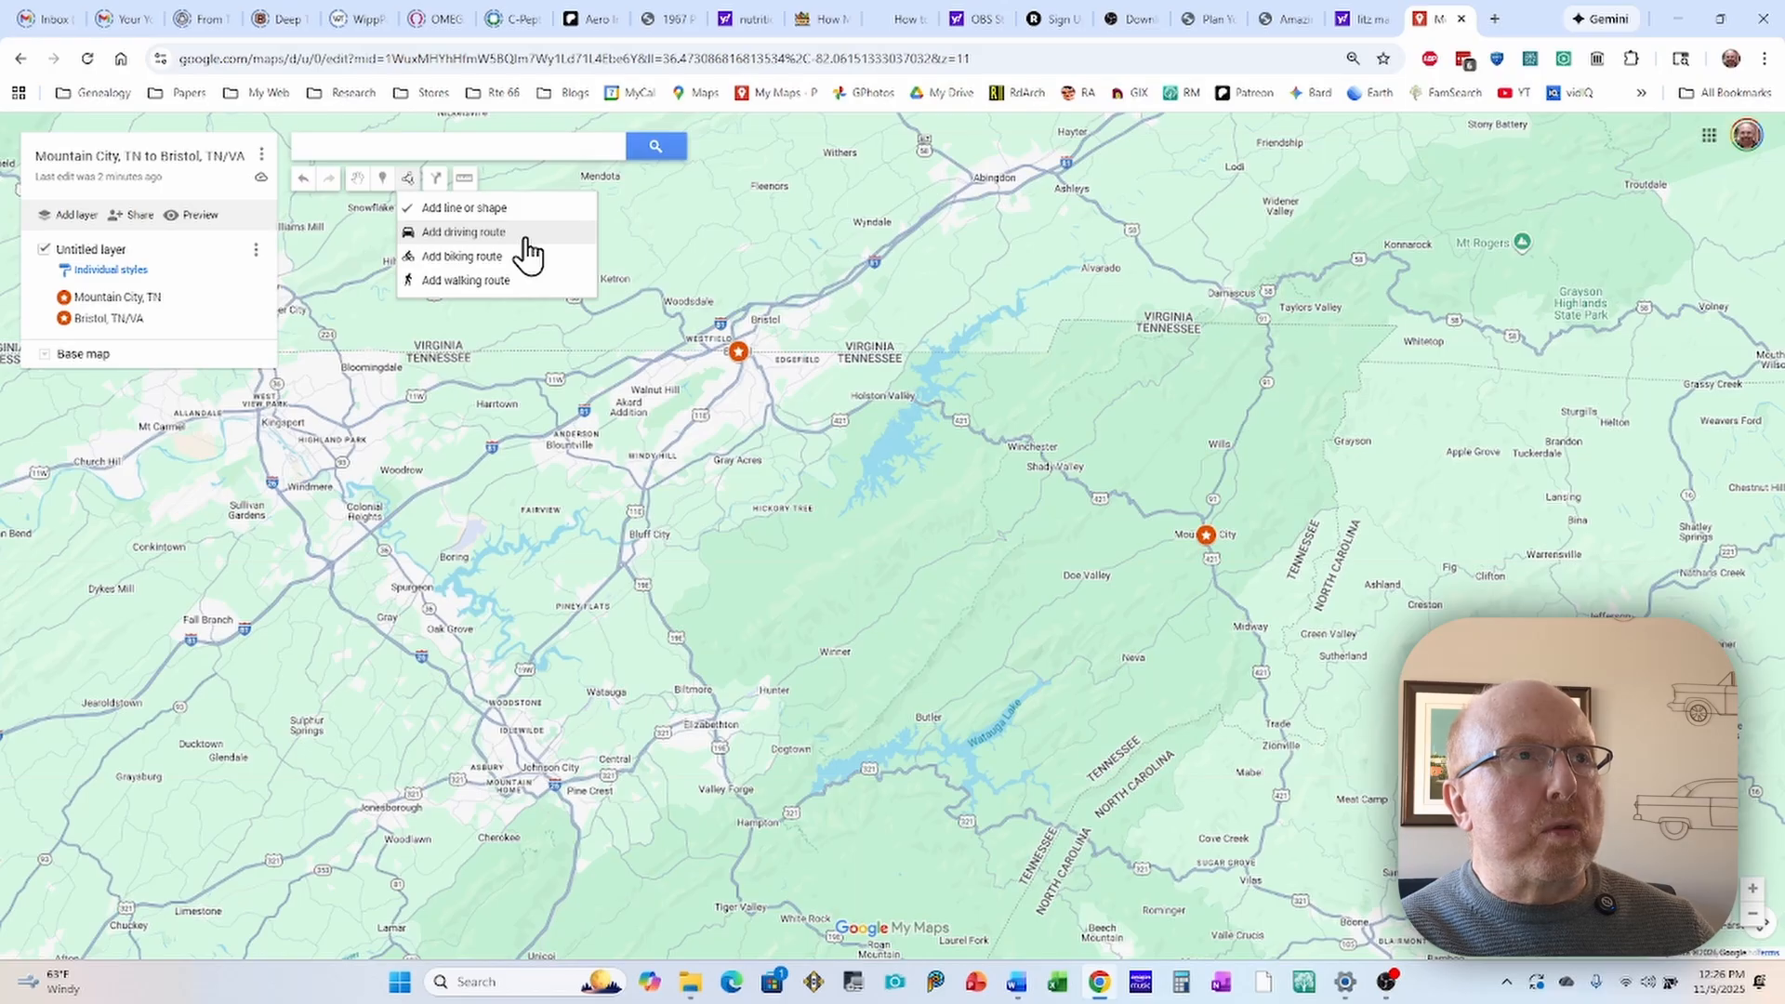
pyautogui.click(437, 183)
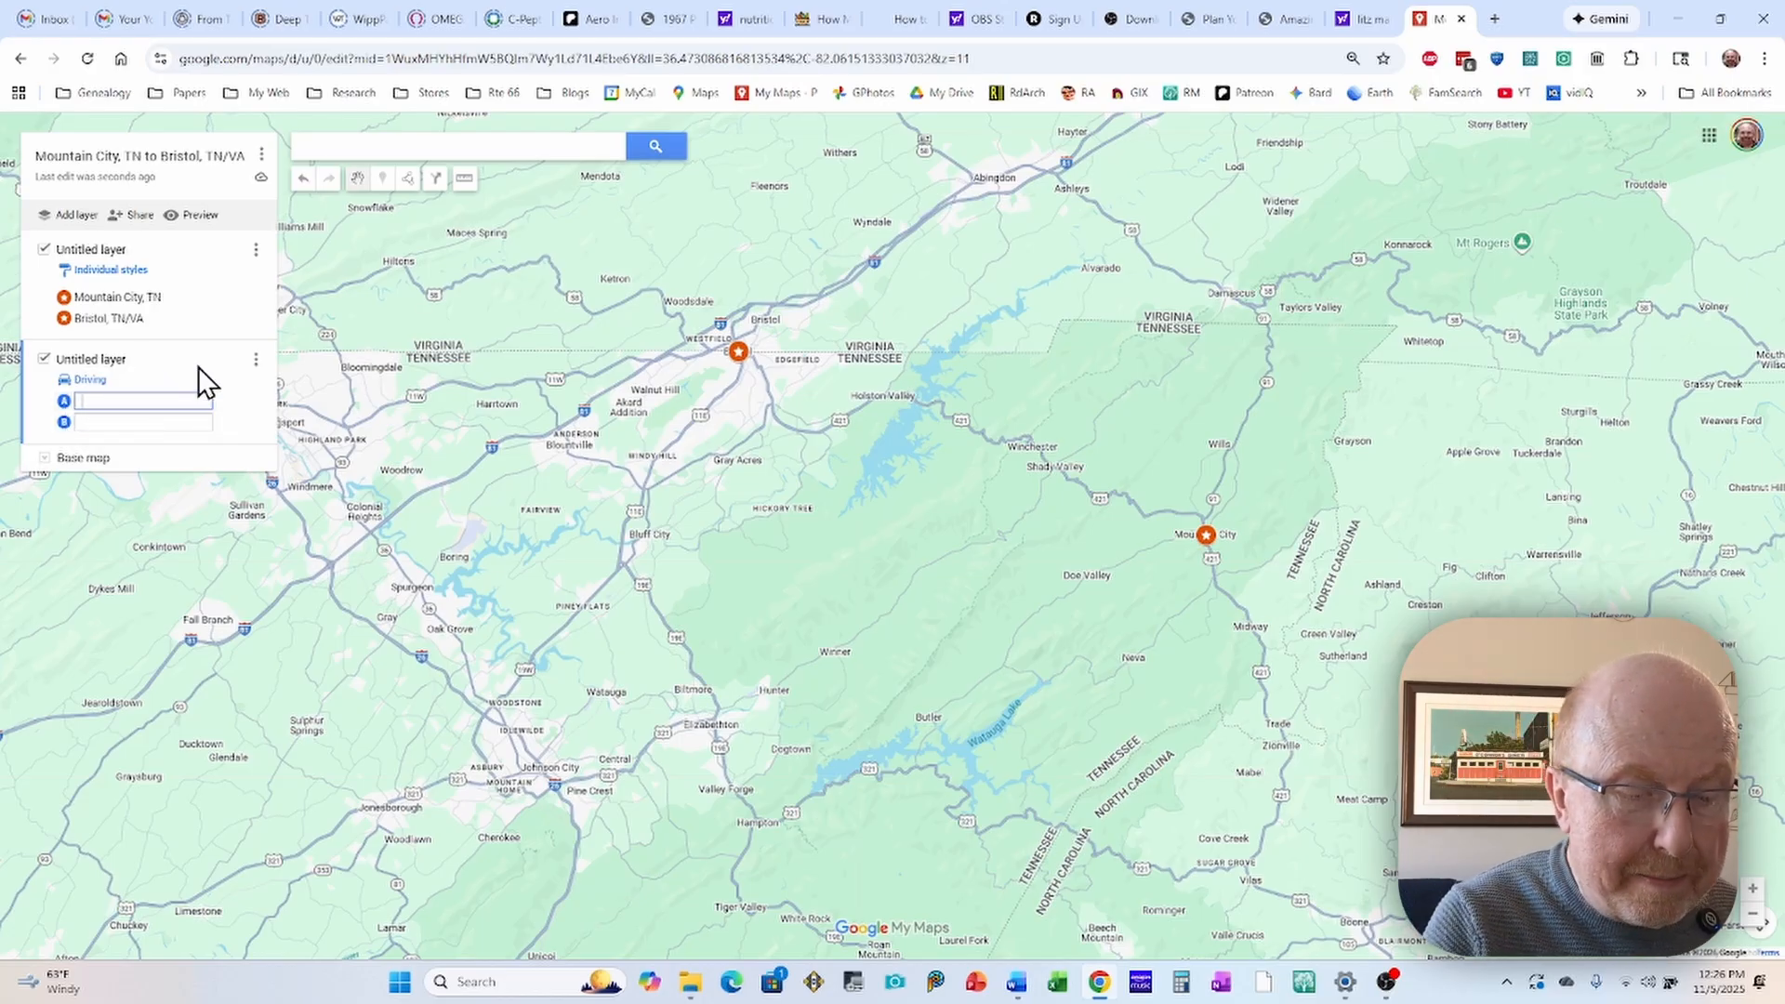
pyautogui.write('Mountai')
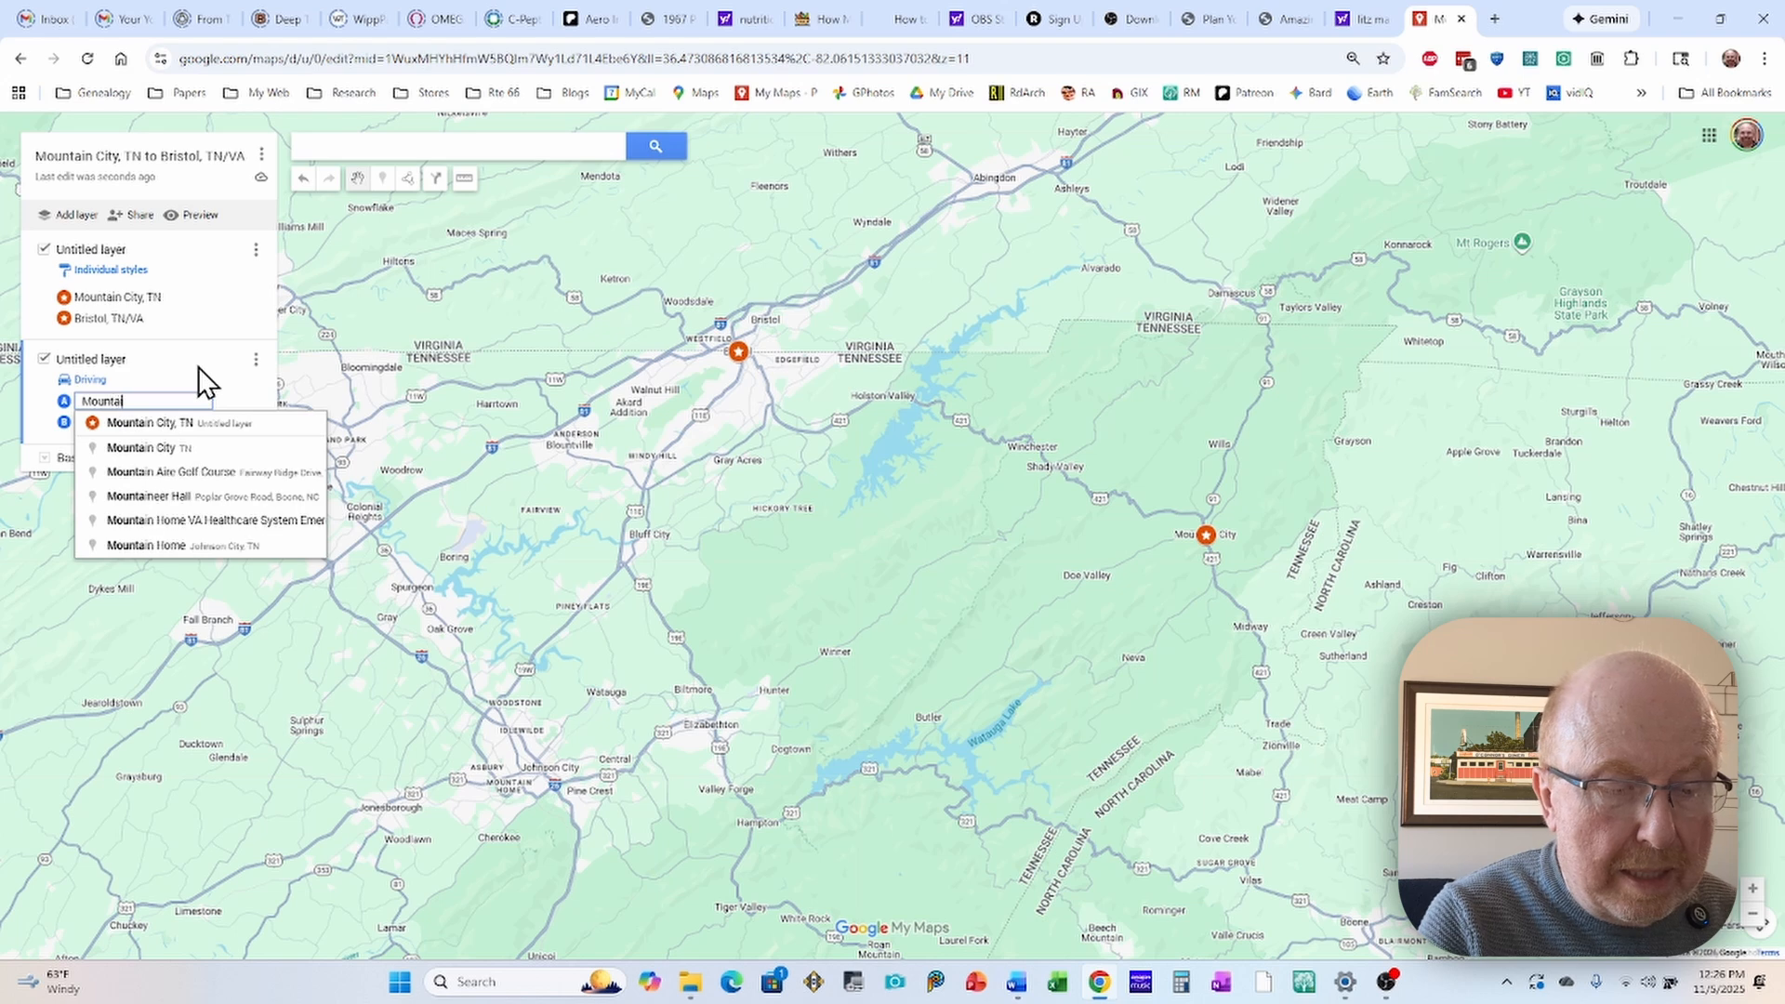
pyautogui.write('n City')
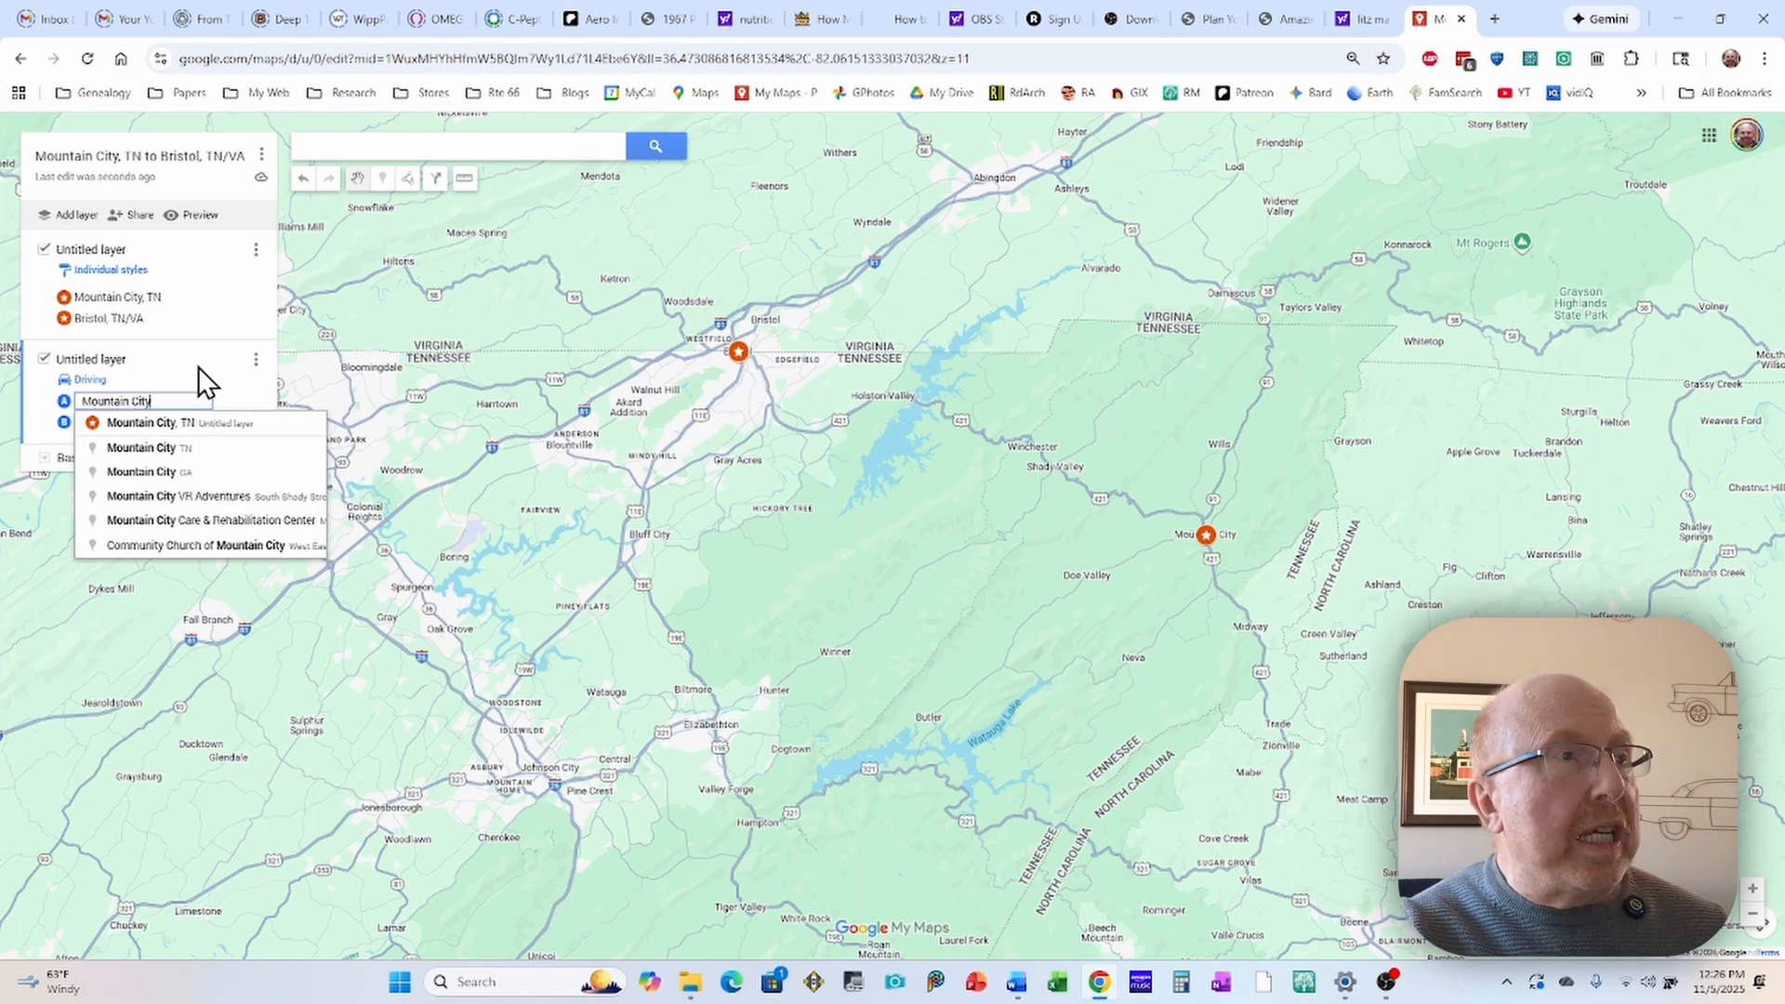
pyautogui.click(138, 450)
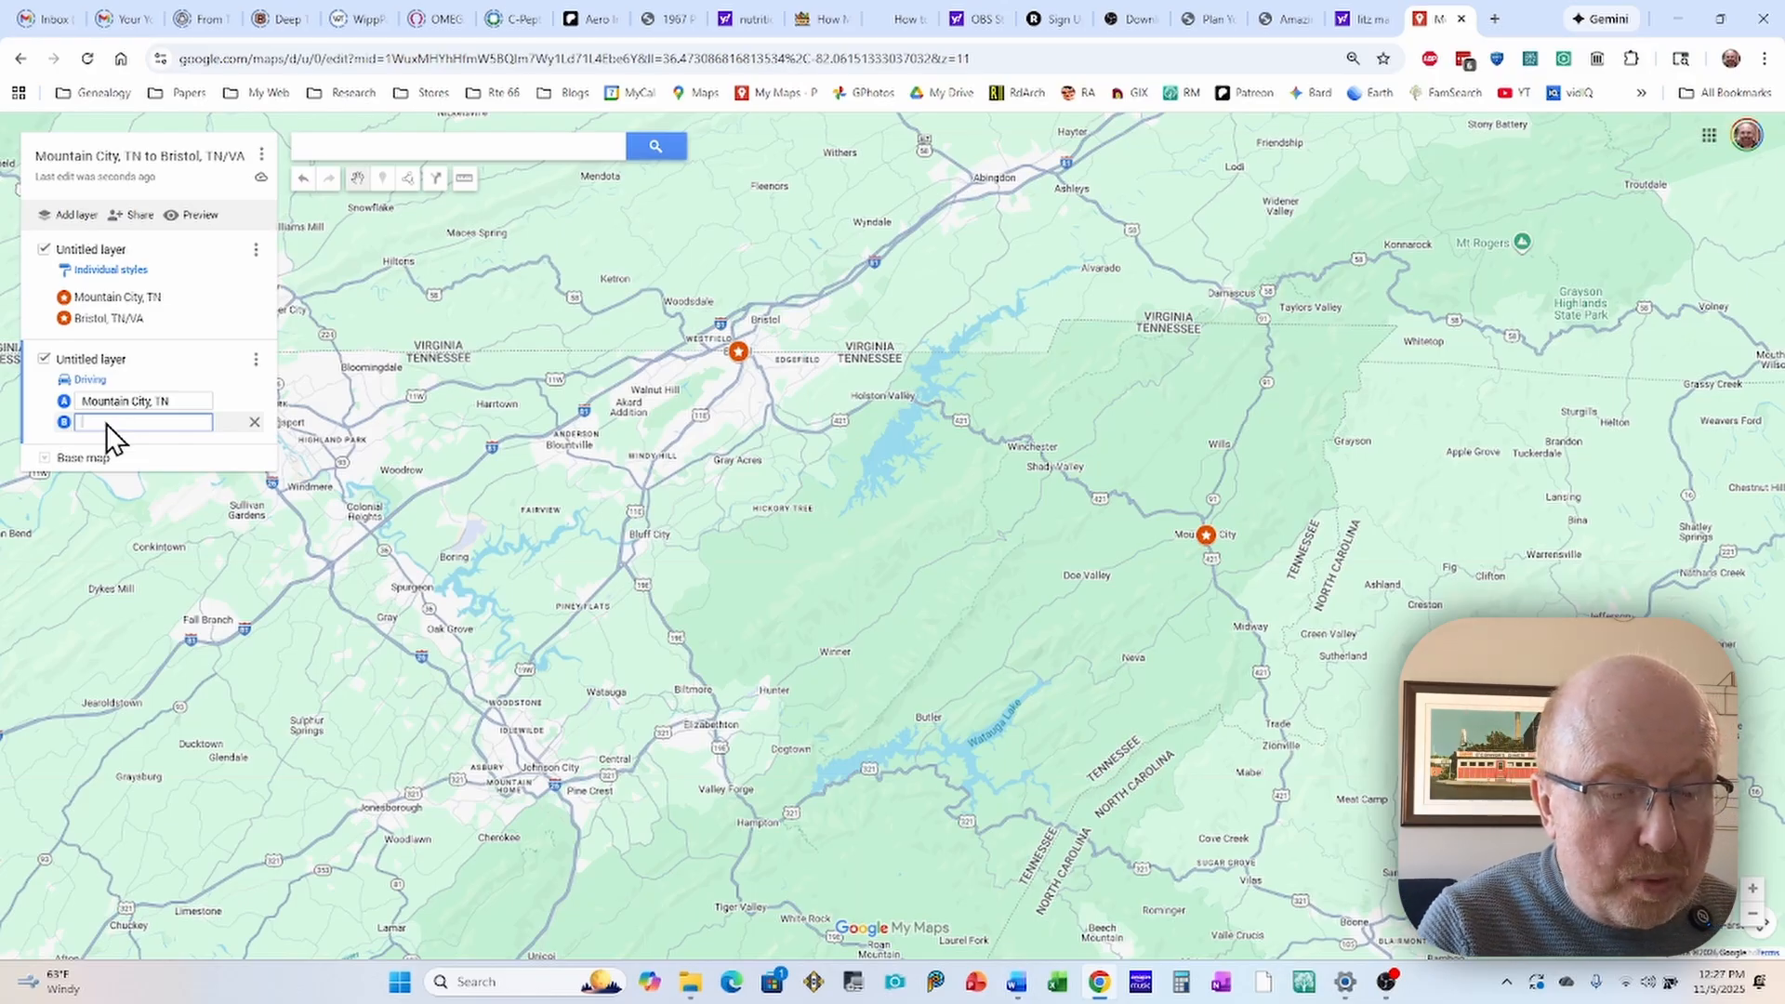
# Step: Set destination B of the driving directions to Bristol, TN to generate the route
pyautogui.write('Bris')
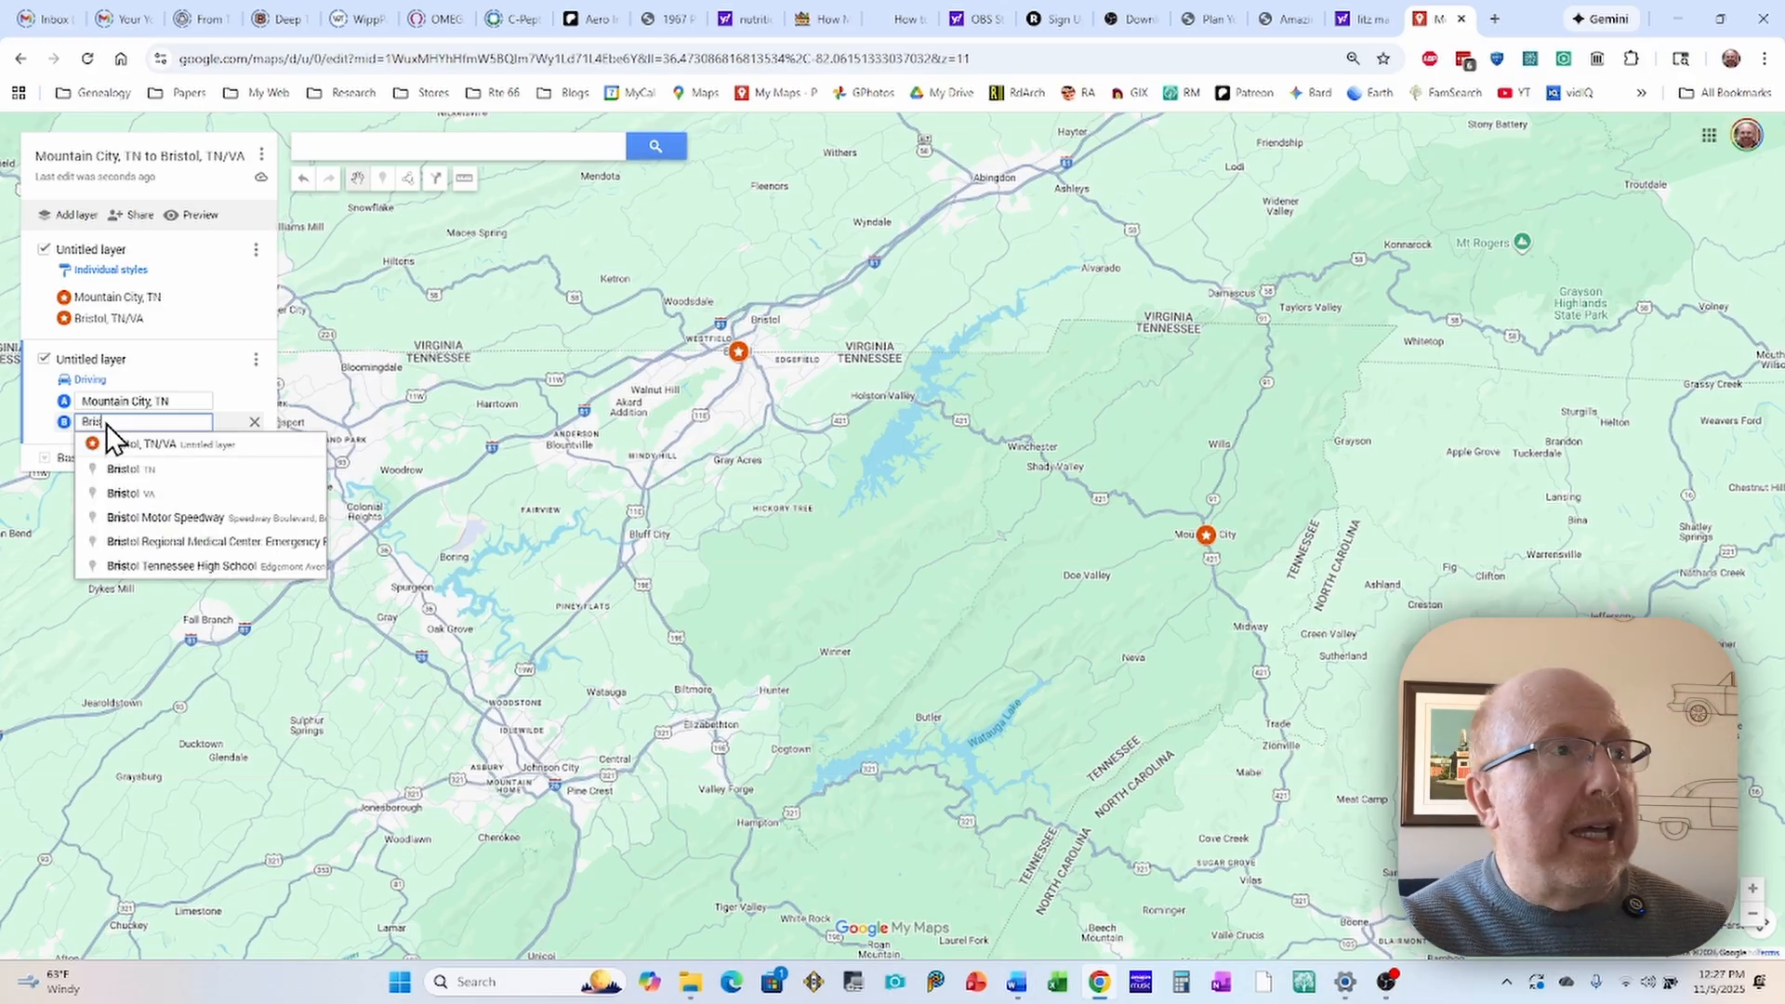
pyautogui.write('tol')
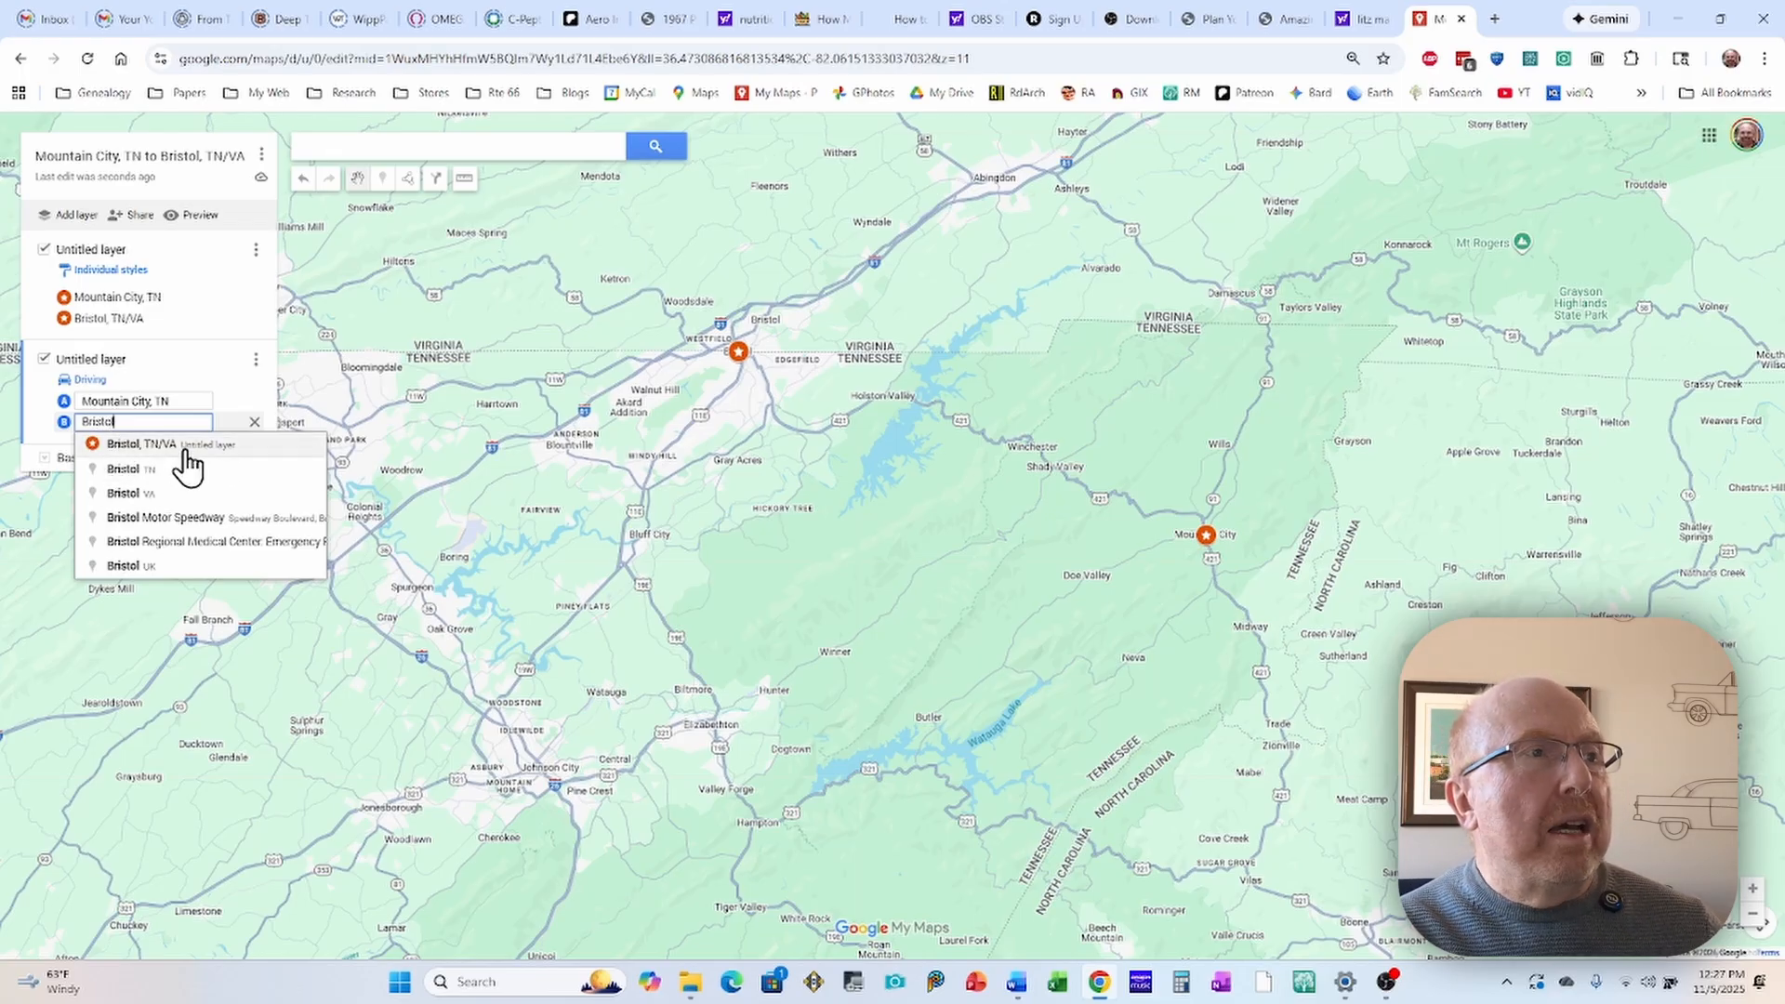
pyautogui.click(131, 473)
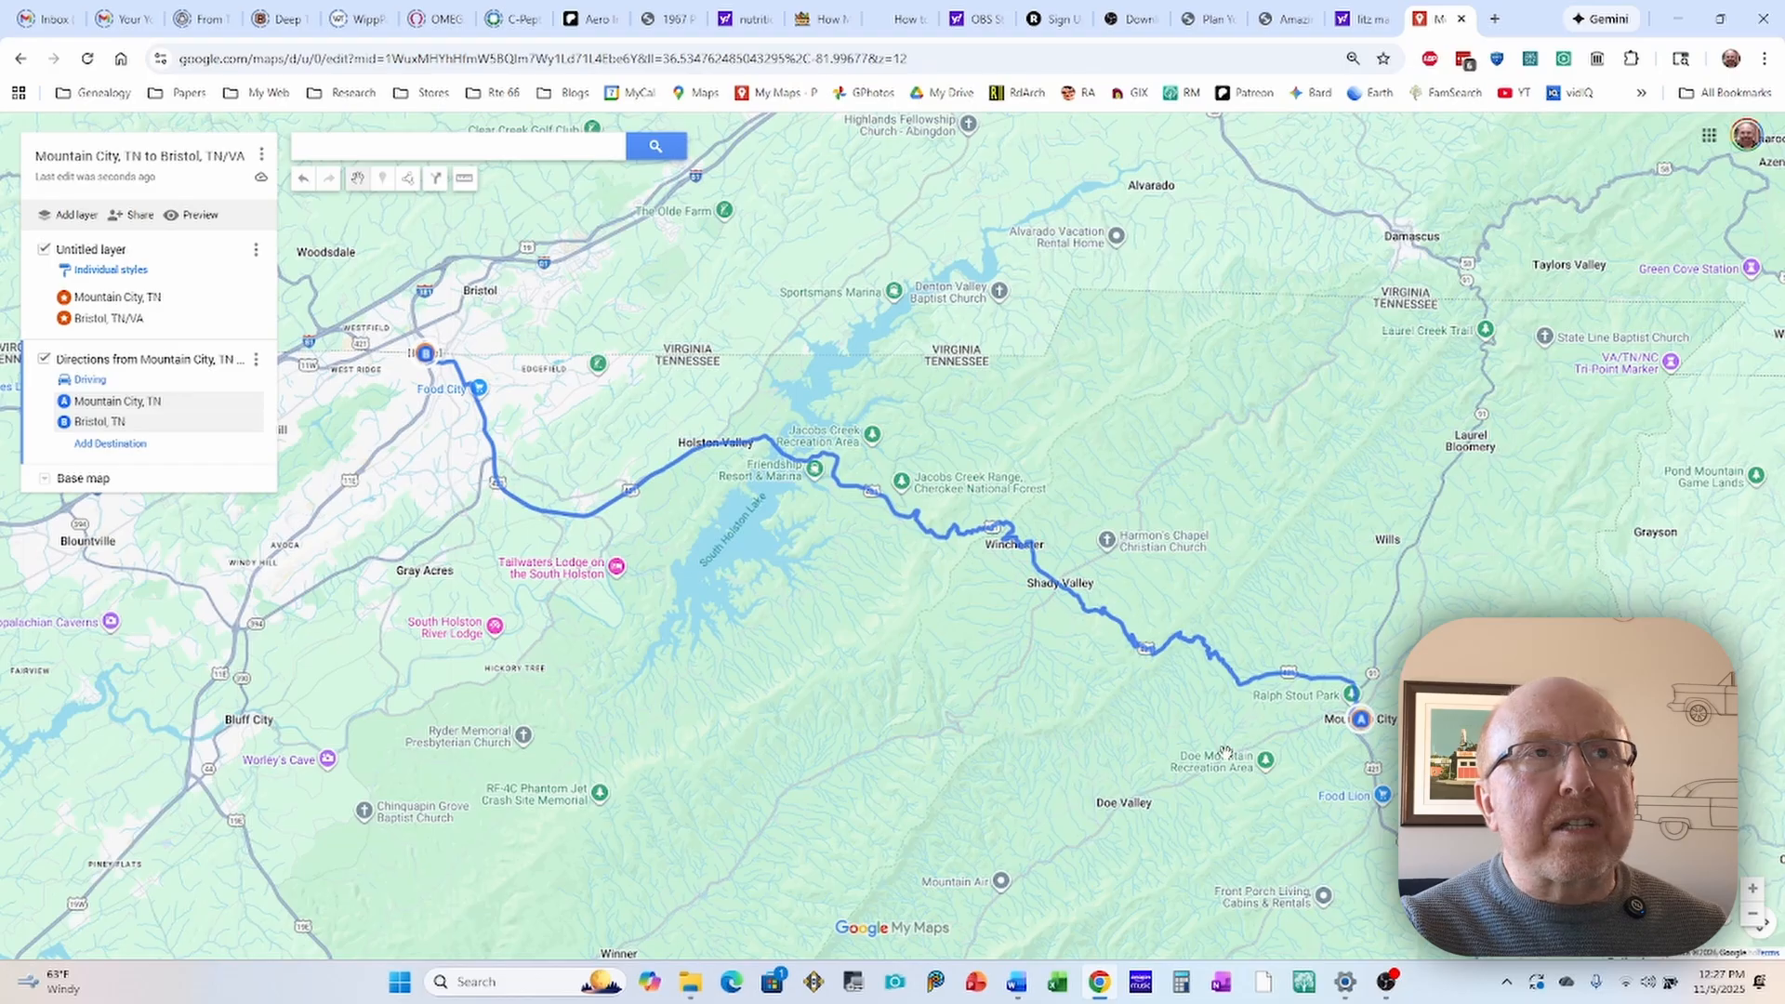
# Step: Examine the overall course of the driving route between Bristol and Mountain City
pyautogui.moveTo(1158, 797); pyautogui.dragTo(917, 495)
pyautogui.scroll(-2, 1120, 669)
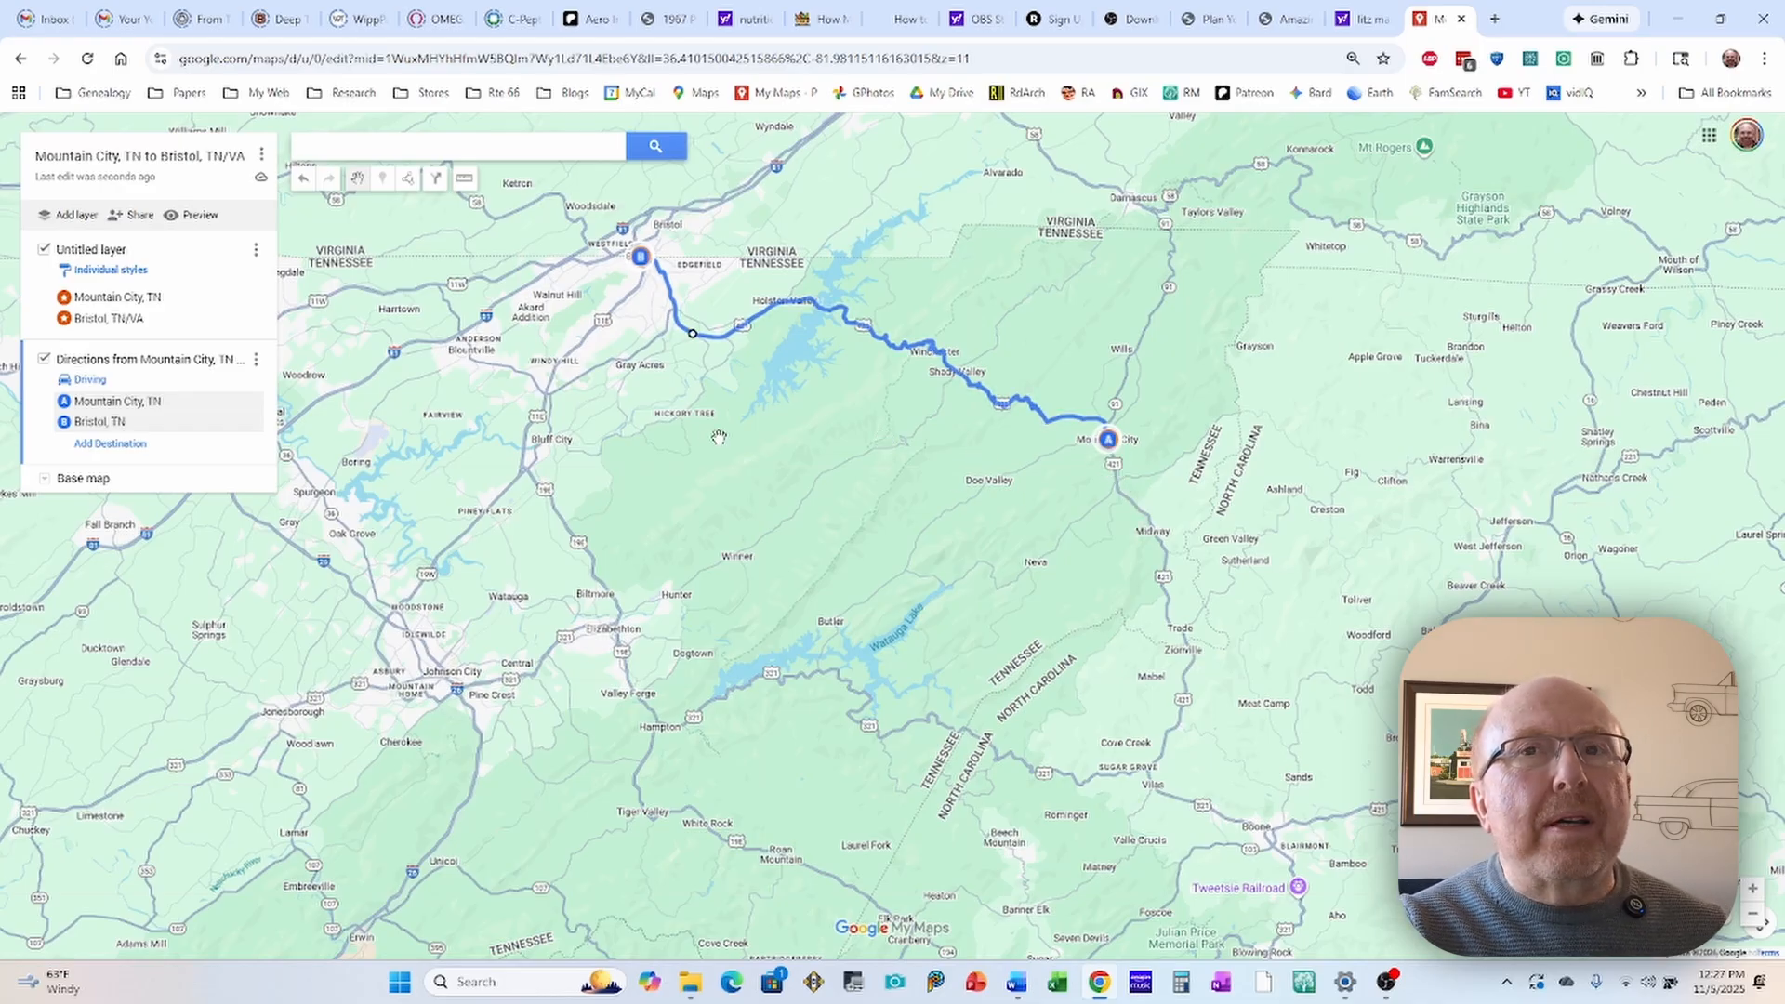
pyautogui.scroll(1, 719, 436)
pyautogui.moveTo(849, 473); pyautogui.dragTo(798, 590)
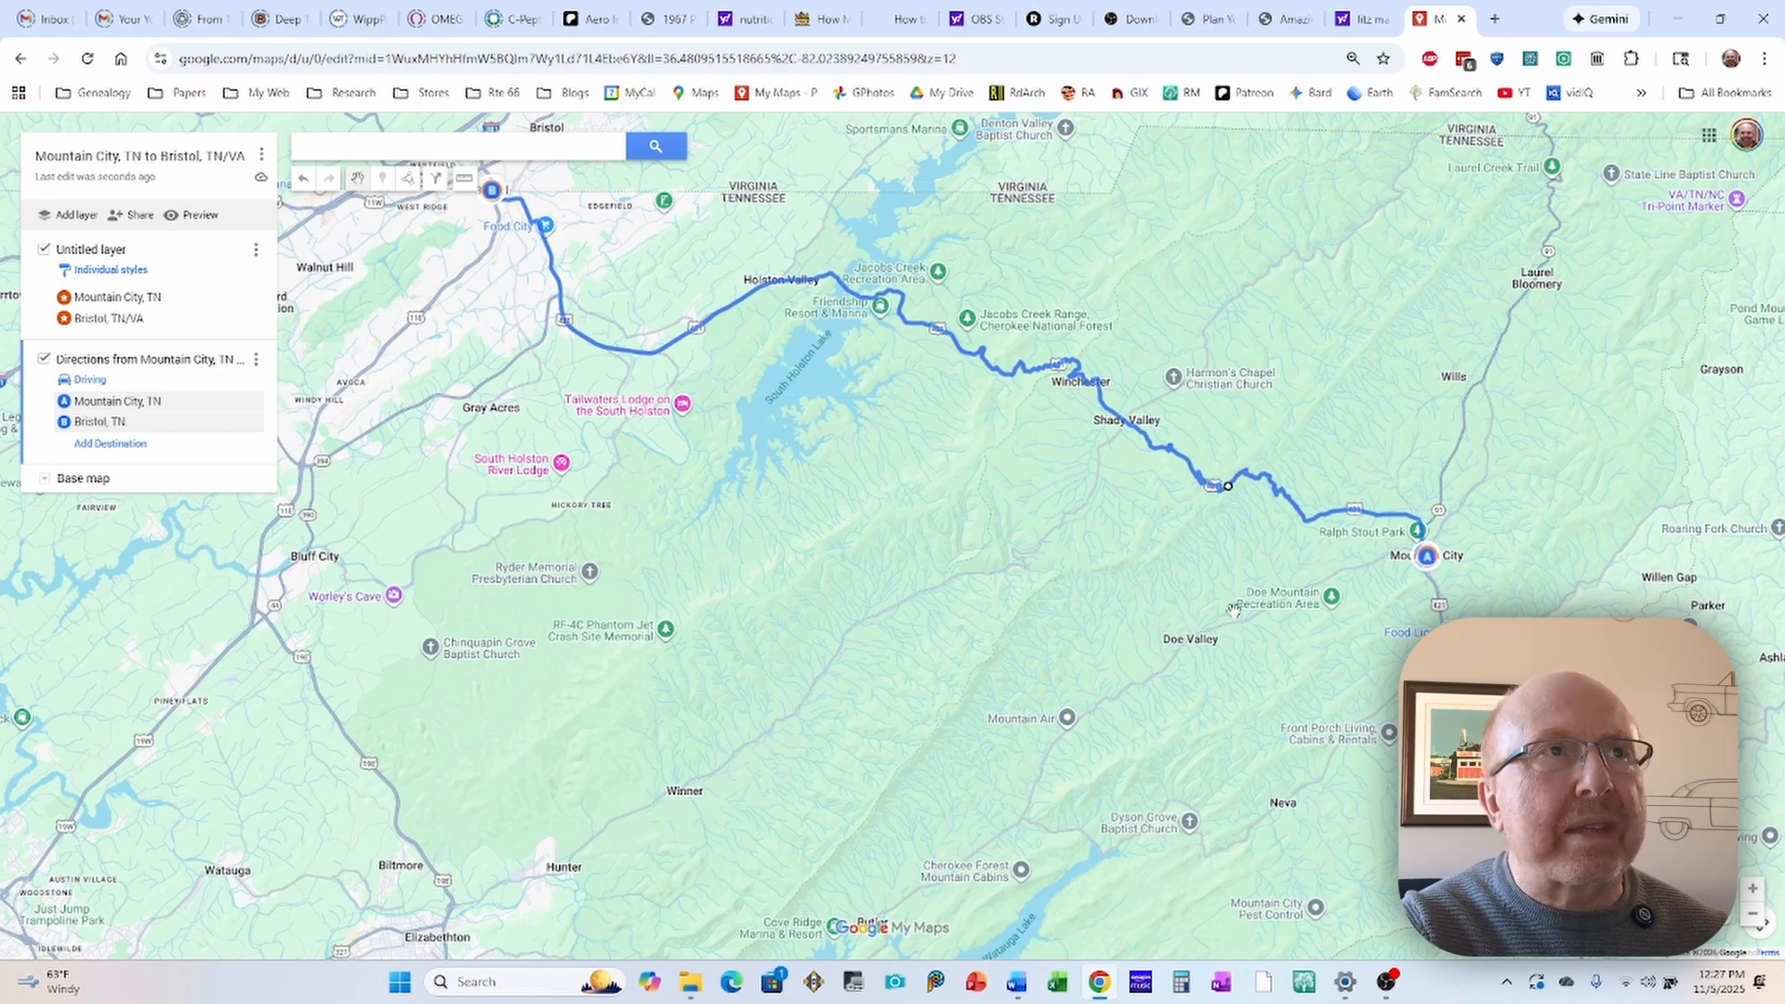
pyautogui.moveTo(1237, 609); pyautogui.dragTo(1263, 600)
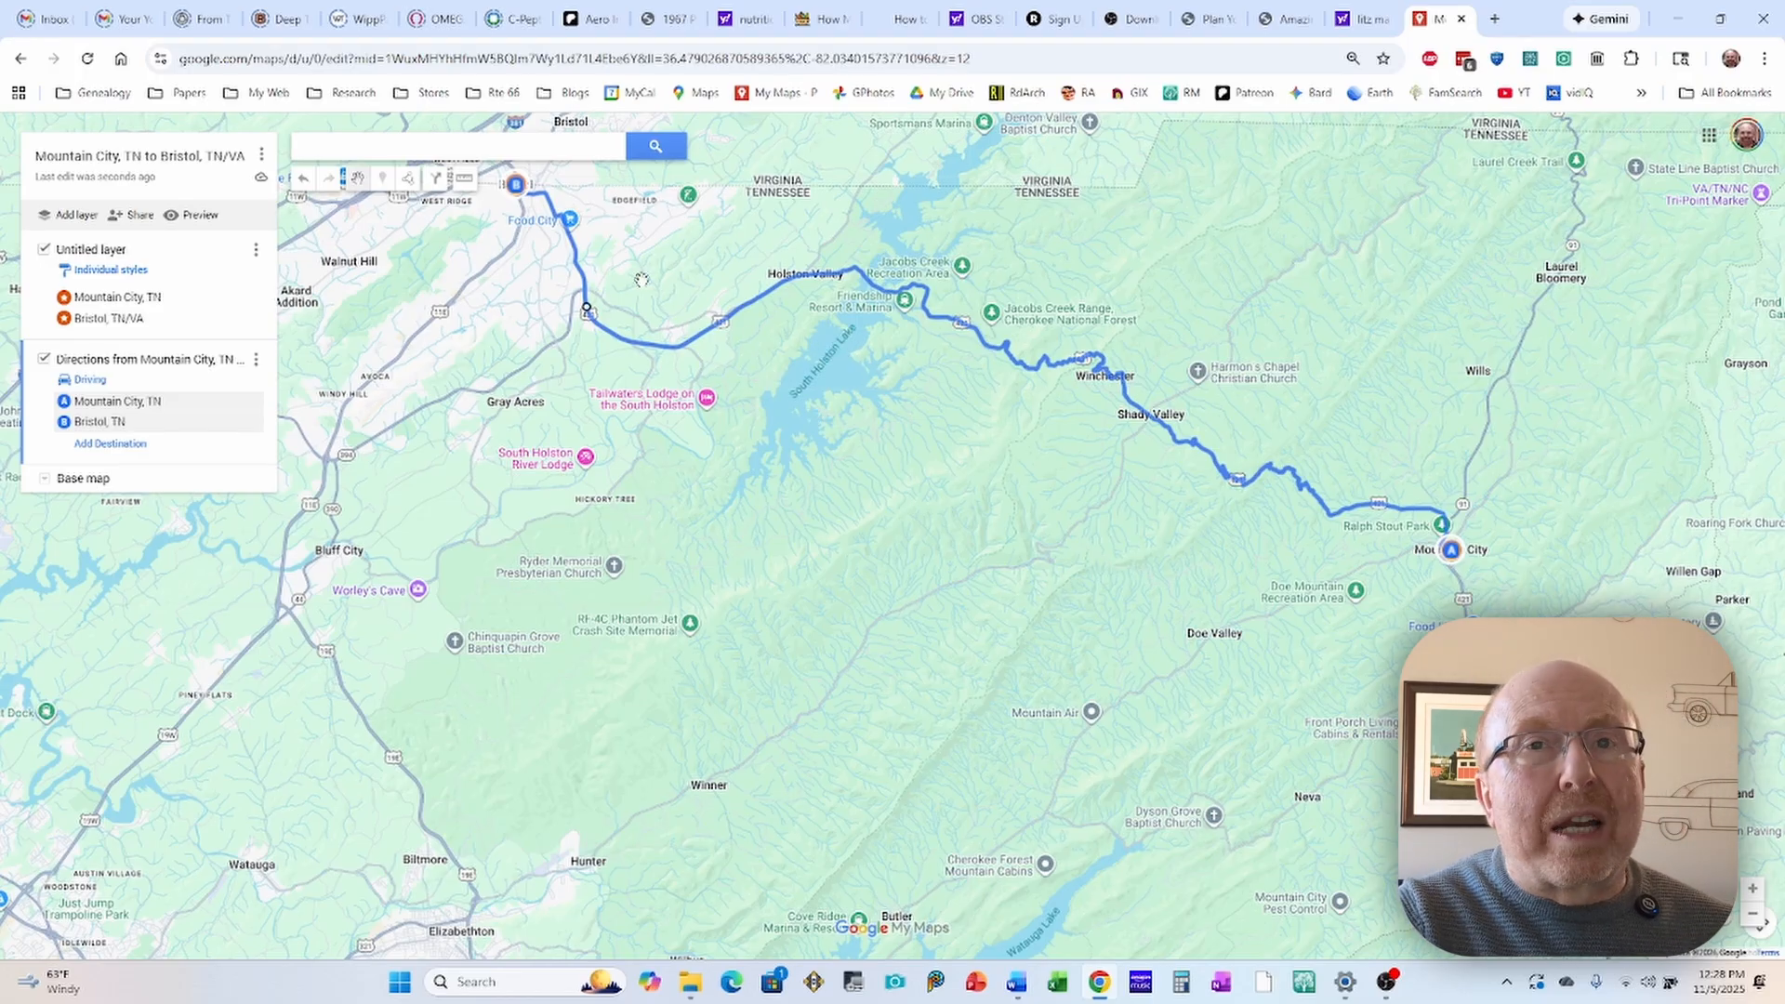
pyautogui.moveTo(692, 243); pyautogui.dragTo(800, 360)
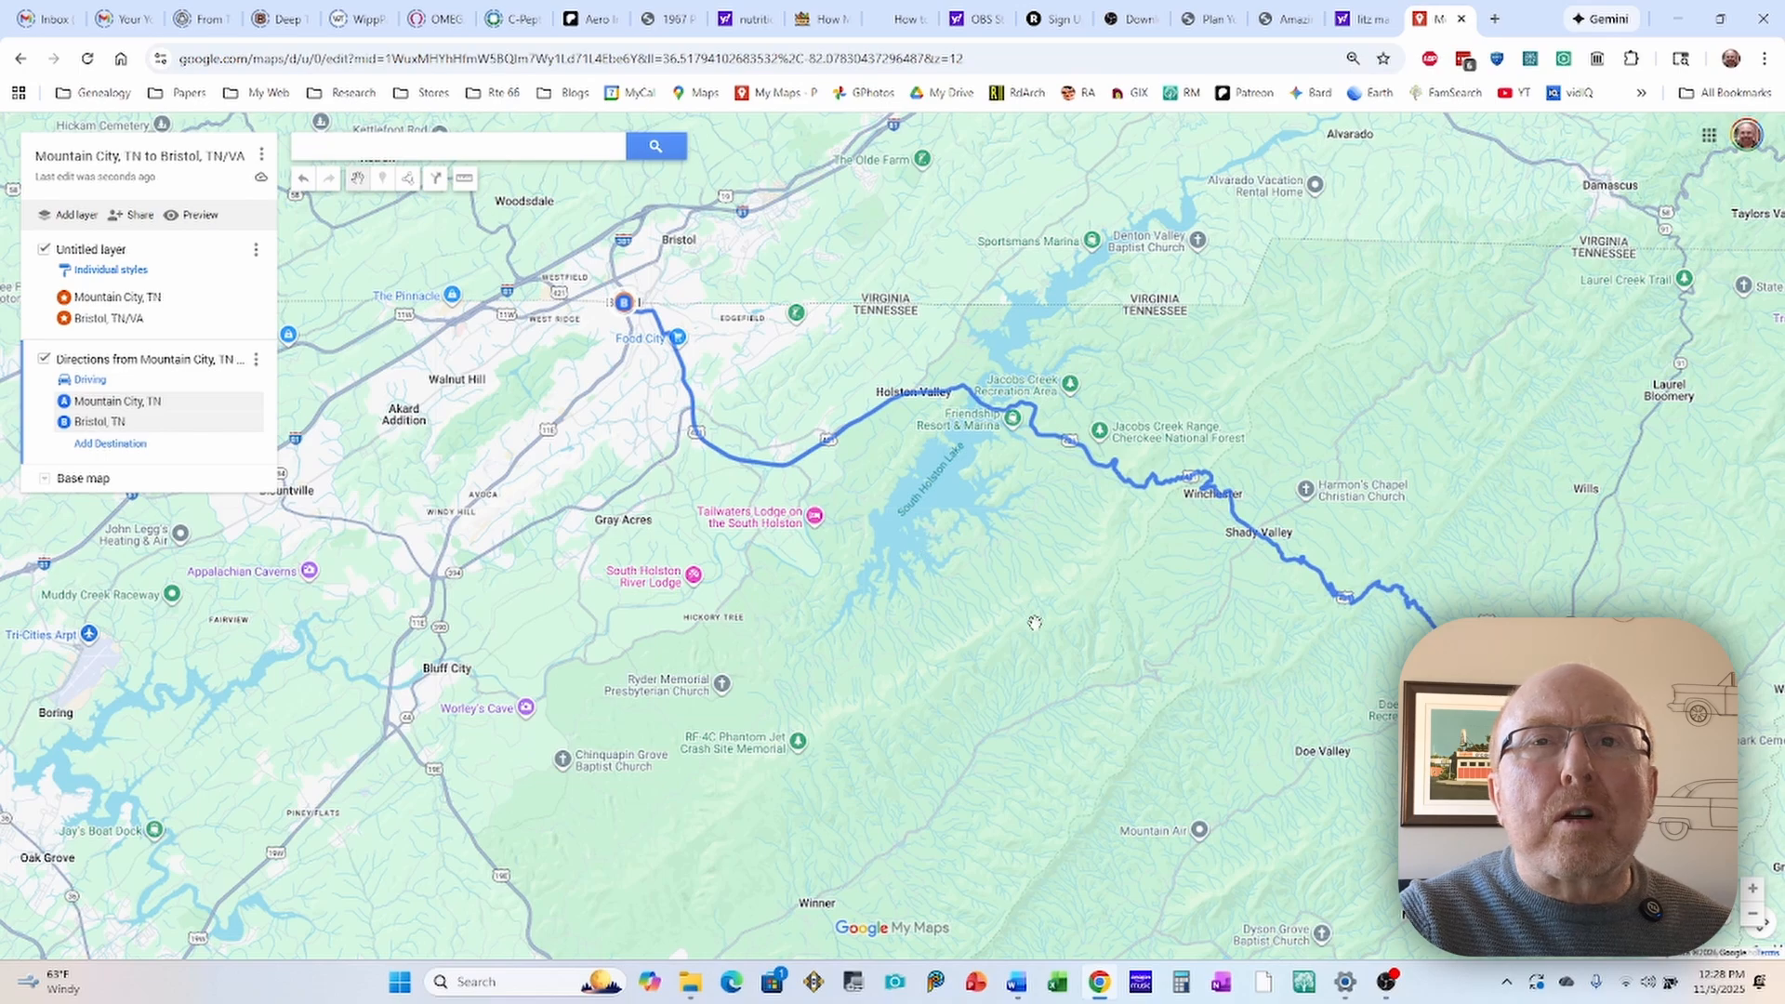
pyautogui.moveTo(1034, 619); pyautogui.dragTo(974, 552)
pyautogui.scroll(-1, 1109, 571)
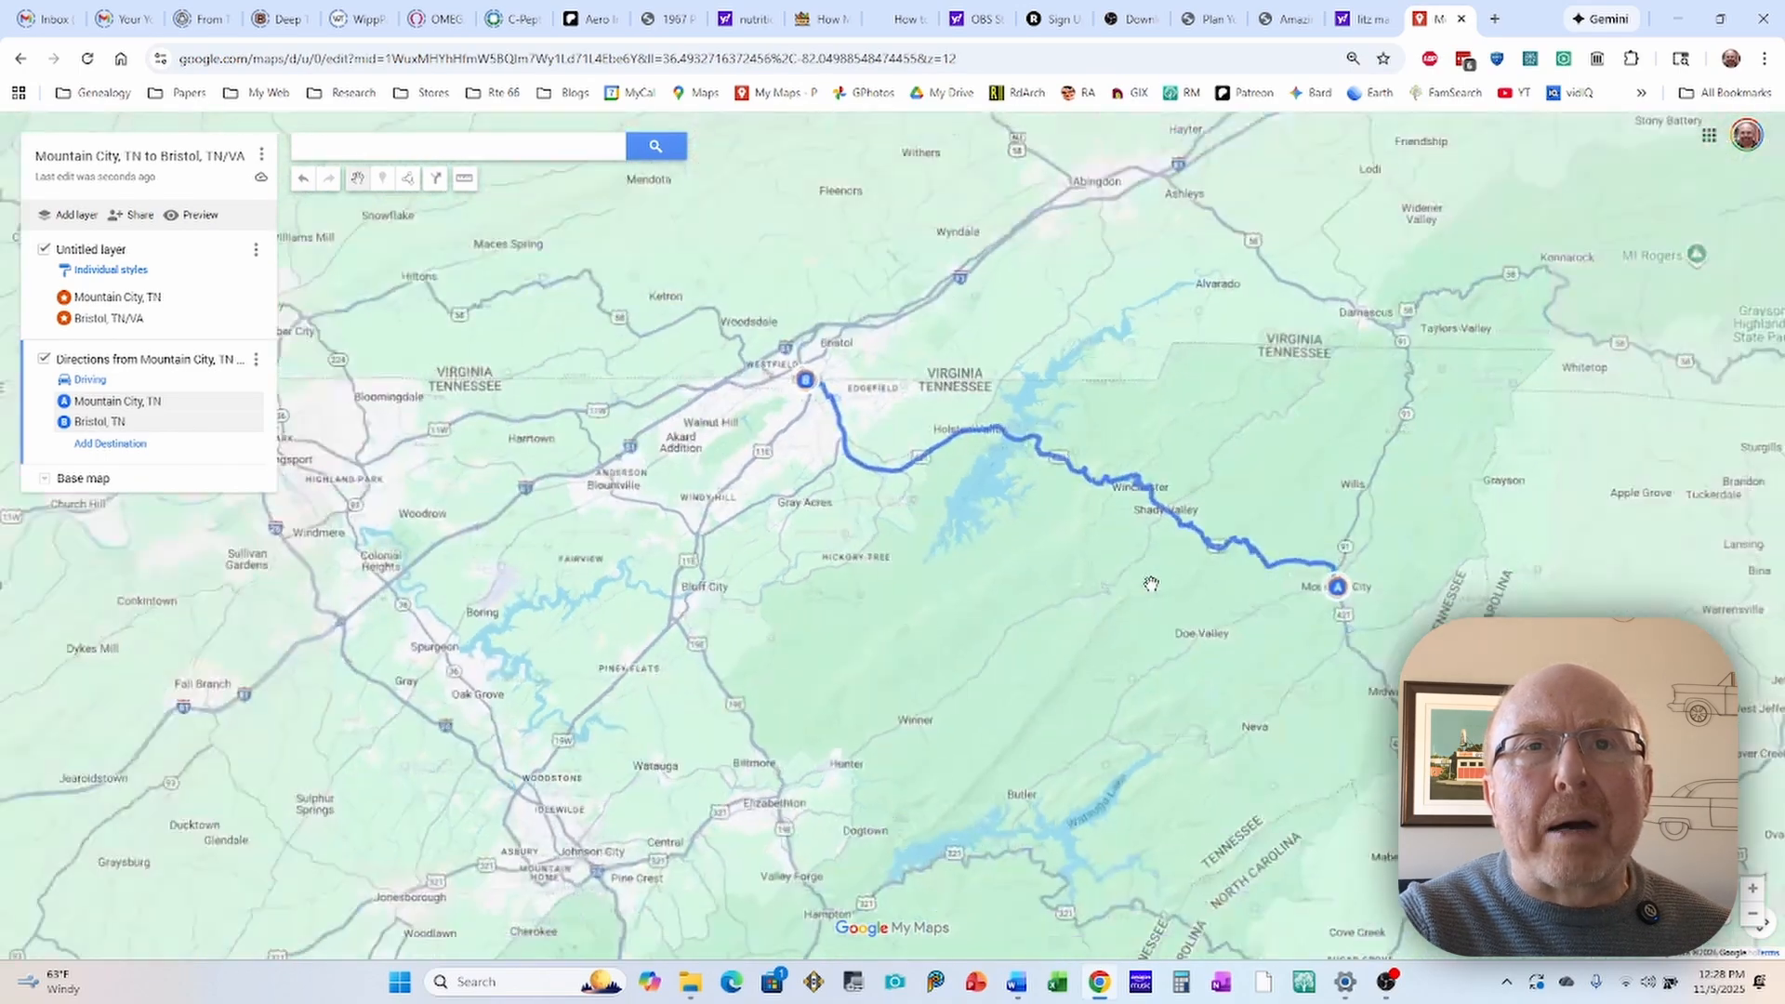
# Step: Trace the driving route close up from Mountain City through Shady Valley and Holston Valley to its end in Bristol
pyautogui.moveTo(1339, 608); pyautogui.dragTo(1249, 479)
pyautogui.scroll(3, 1249, 479)
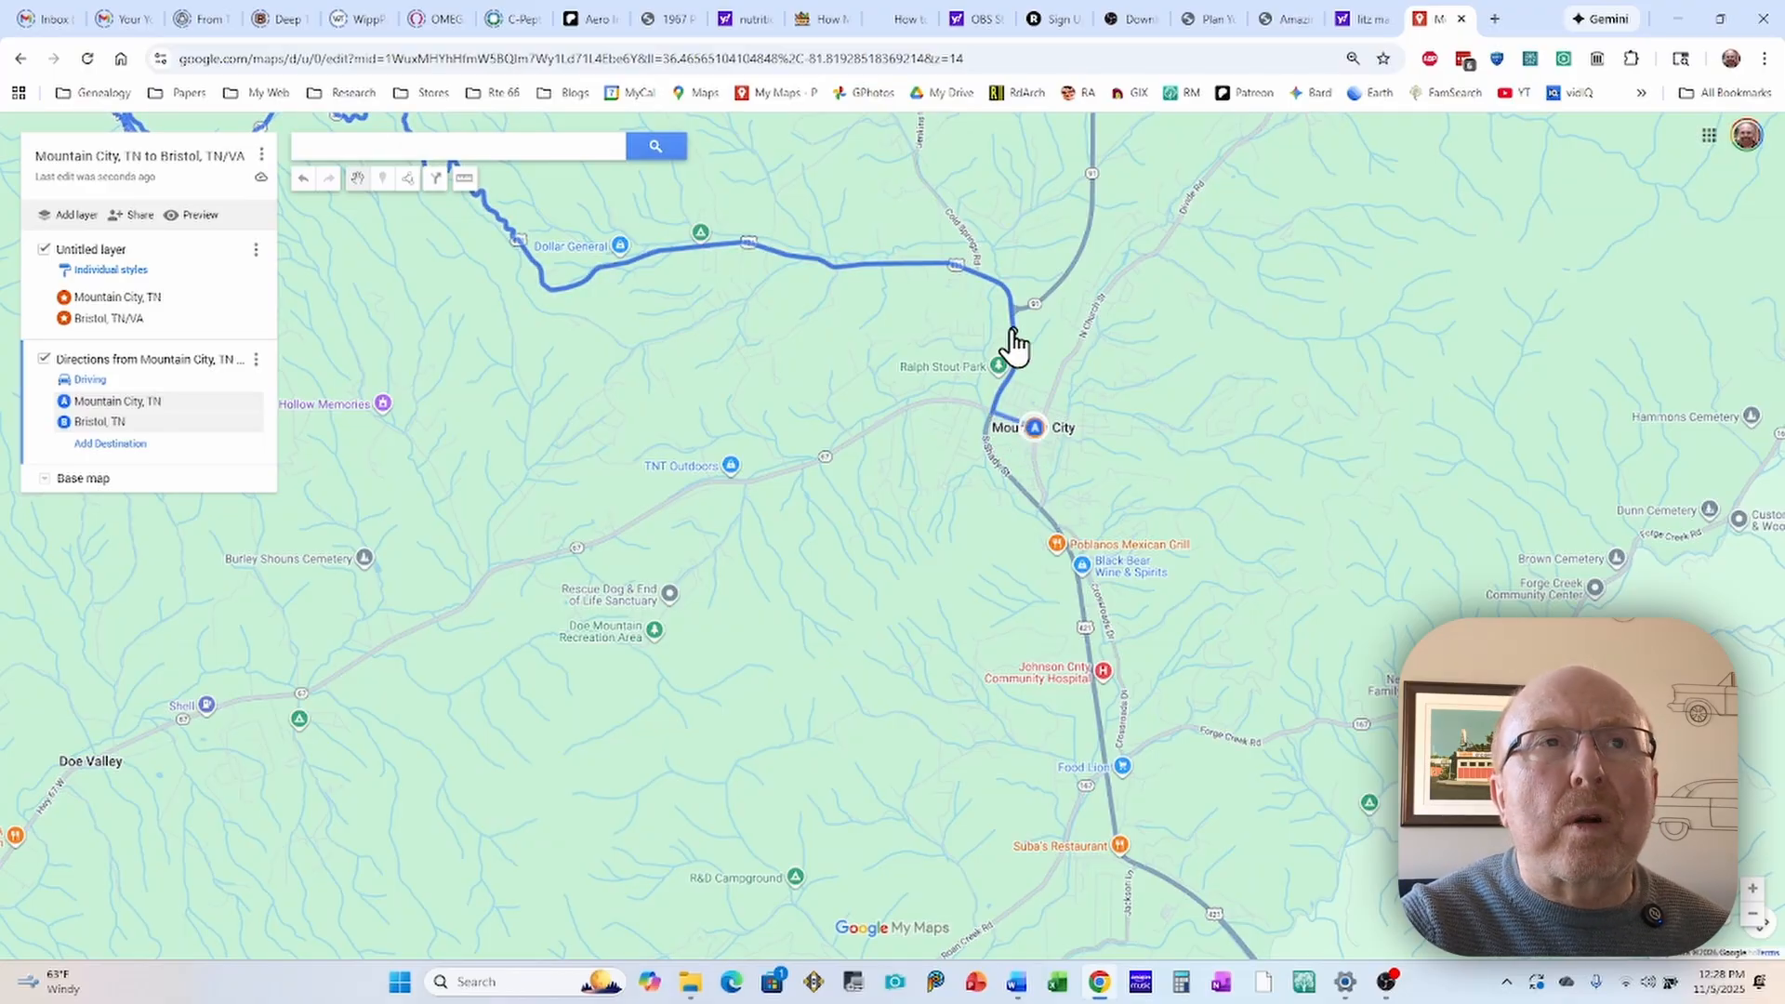
pyautogui.moveTo(925, 299); pyautogui.dragTo(1098, 326)
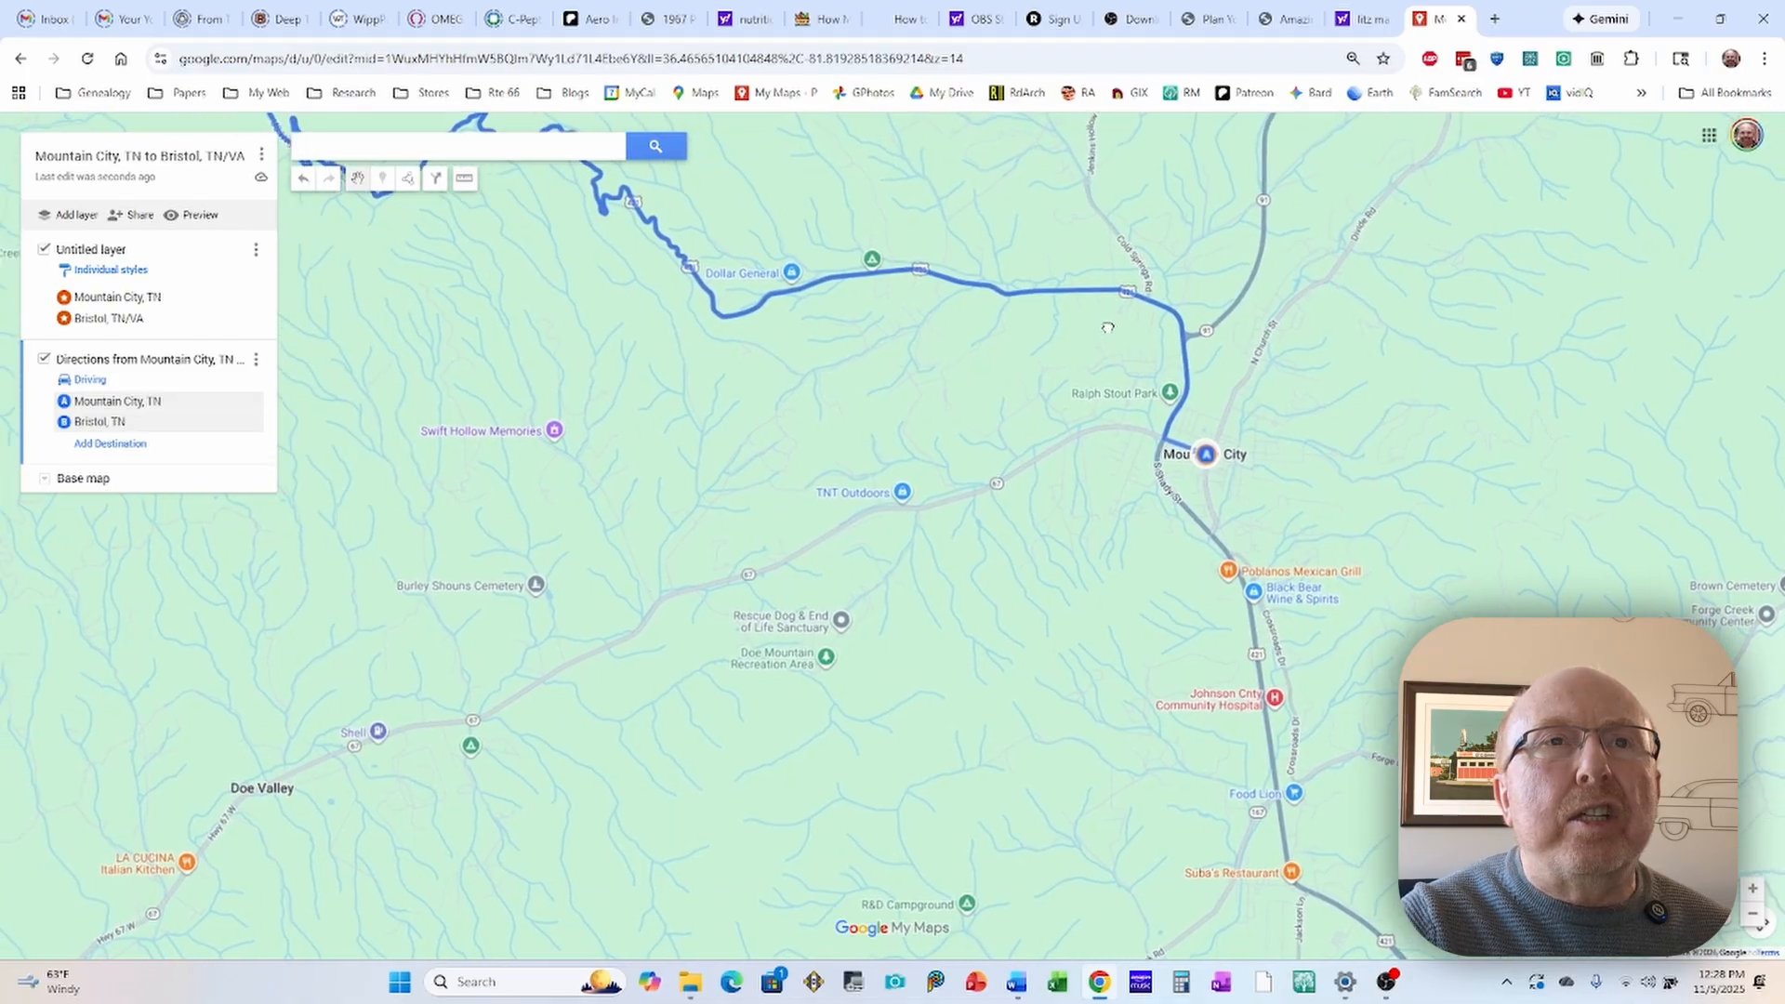
pyautogui.moveTo(975, 328); pyautogui.dragTo(1174, 408)
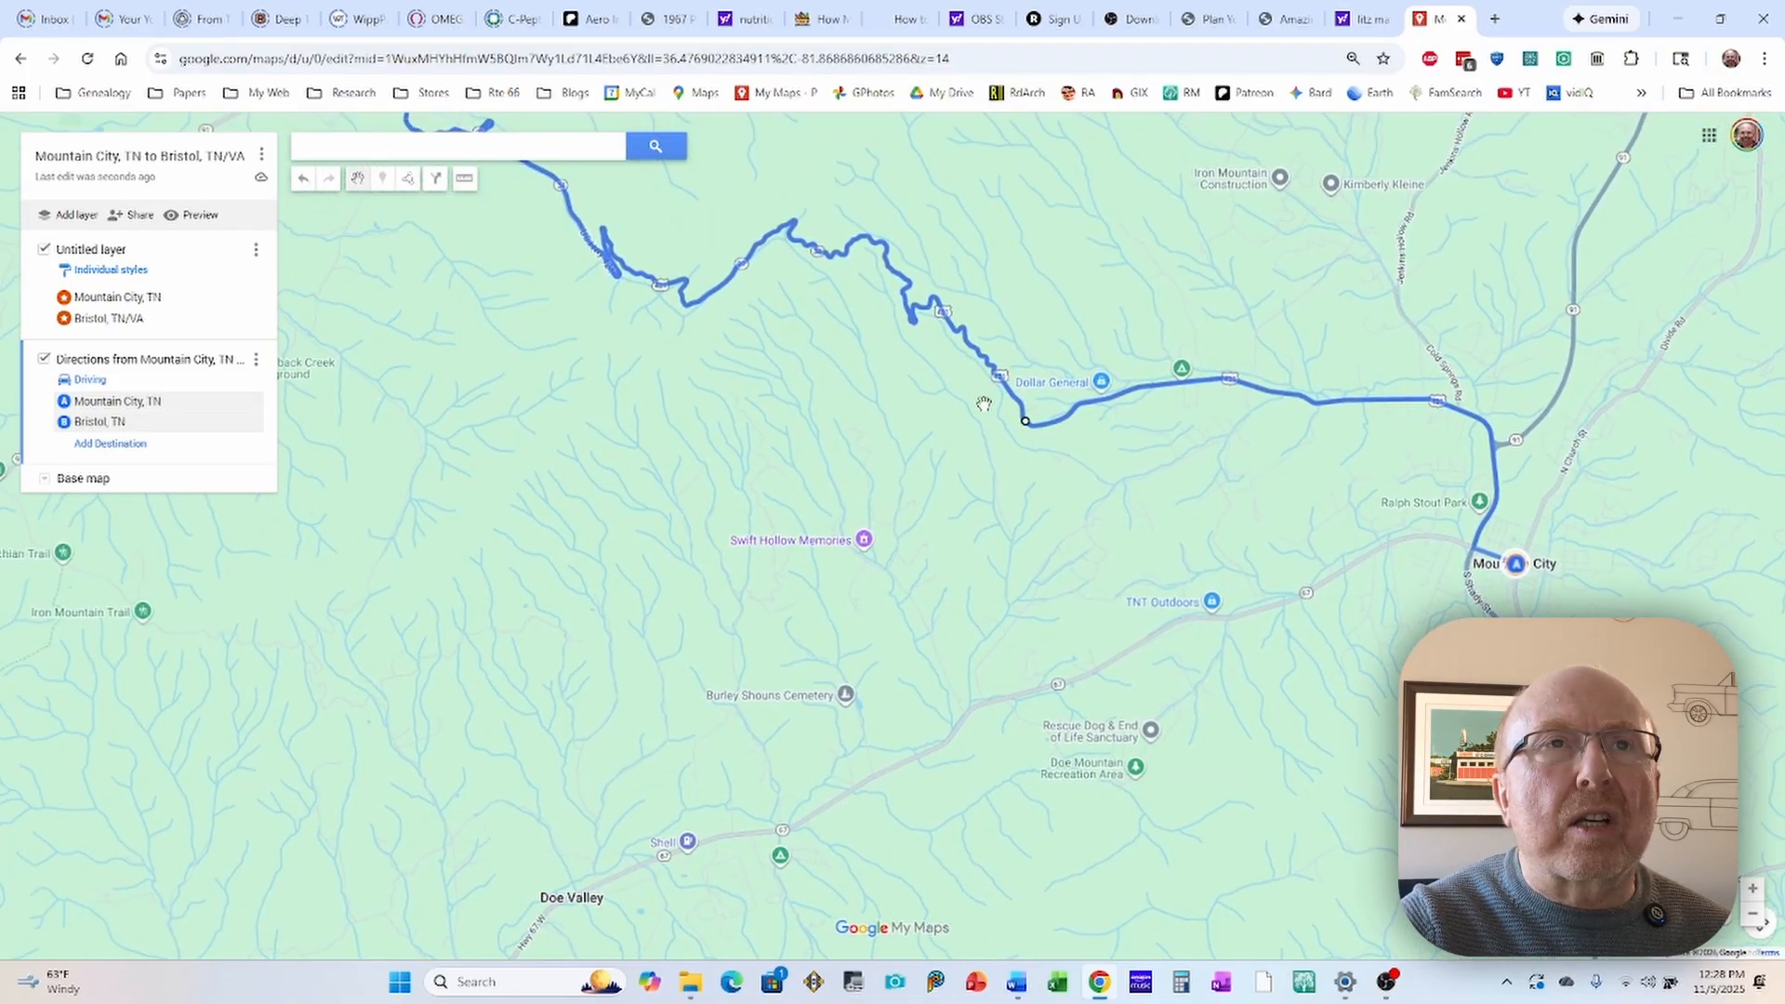
pyautogui.moveTo(921, 362); pyautogui.dragTo(1057, 396)
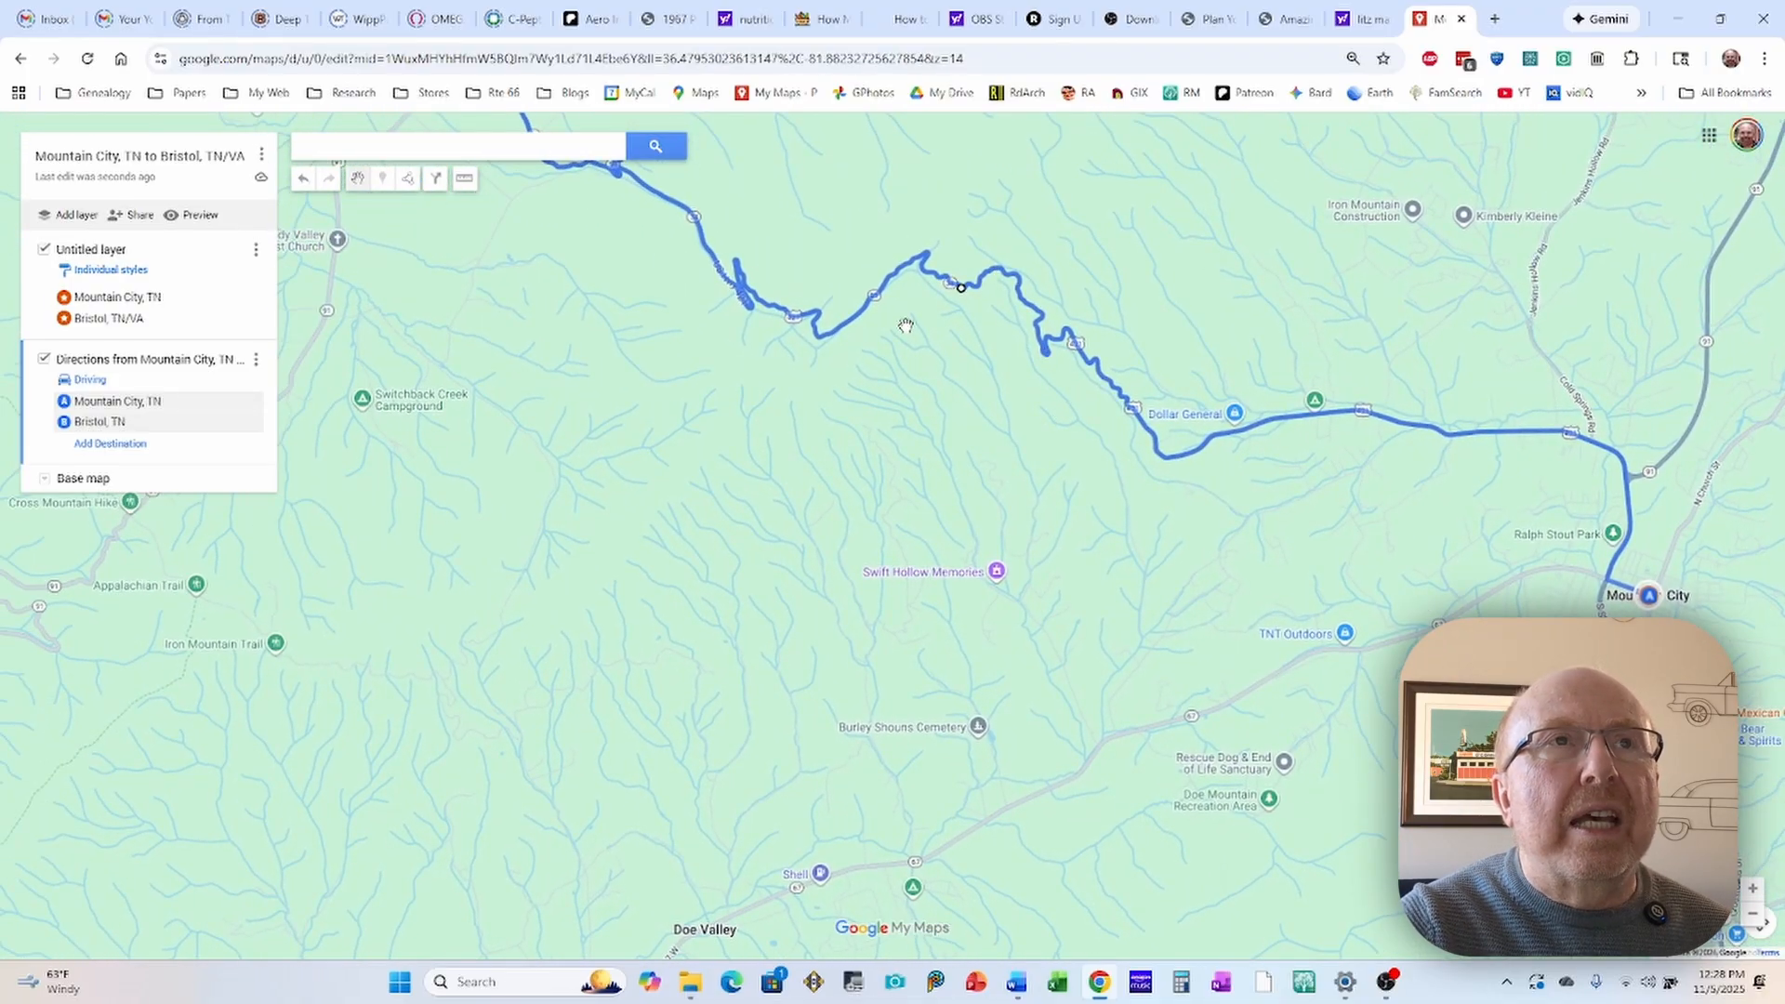
pyautogui.moveTo(910, 326); pyautogui.dragTo(1086, 381)
pyautogui.moveTo(865, 351); pyautogui.dragTo(1027, 421)
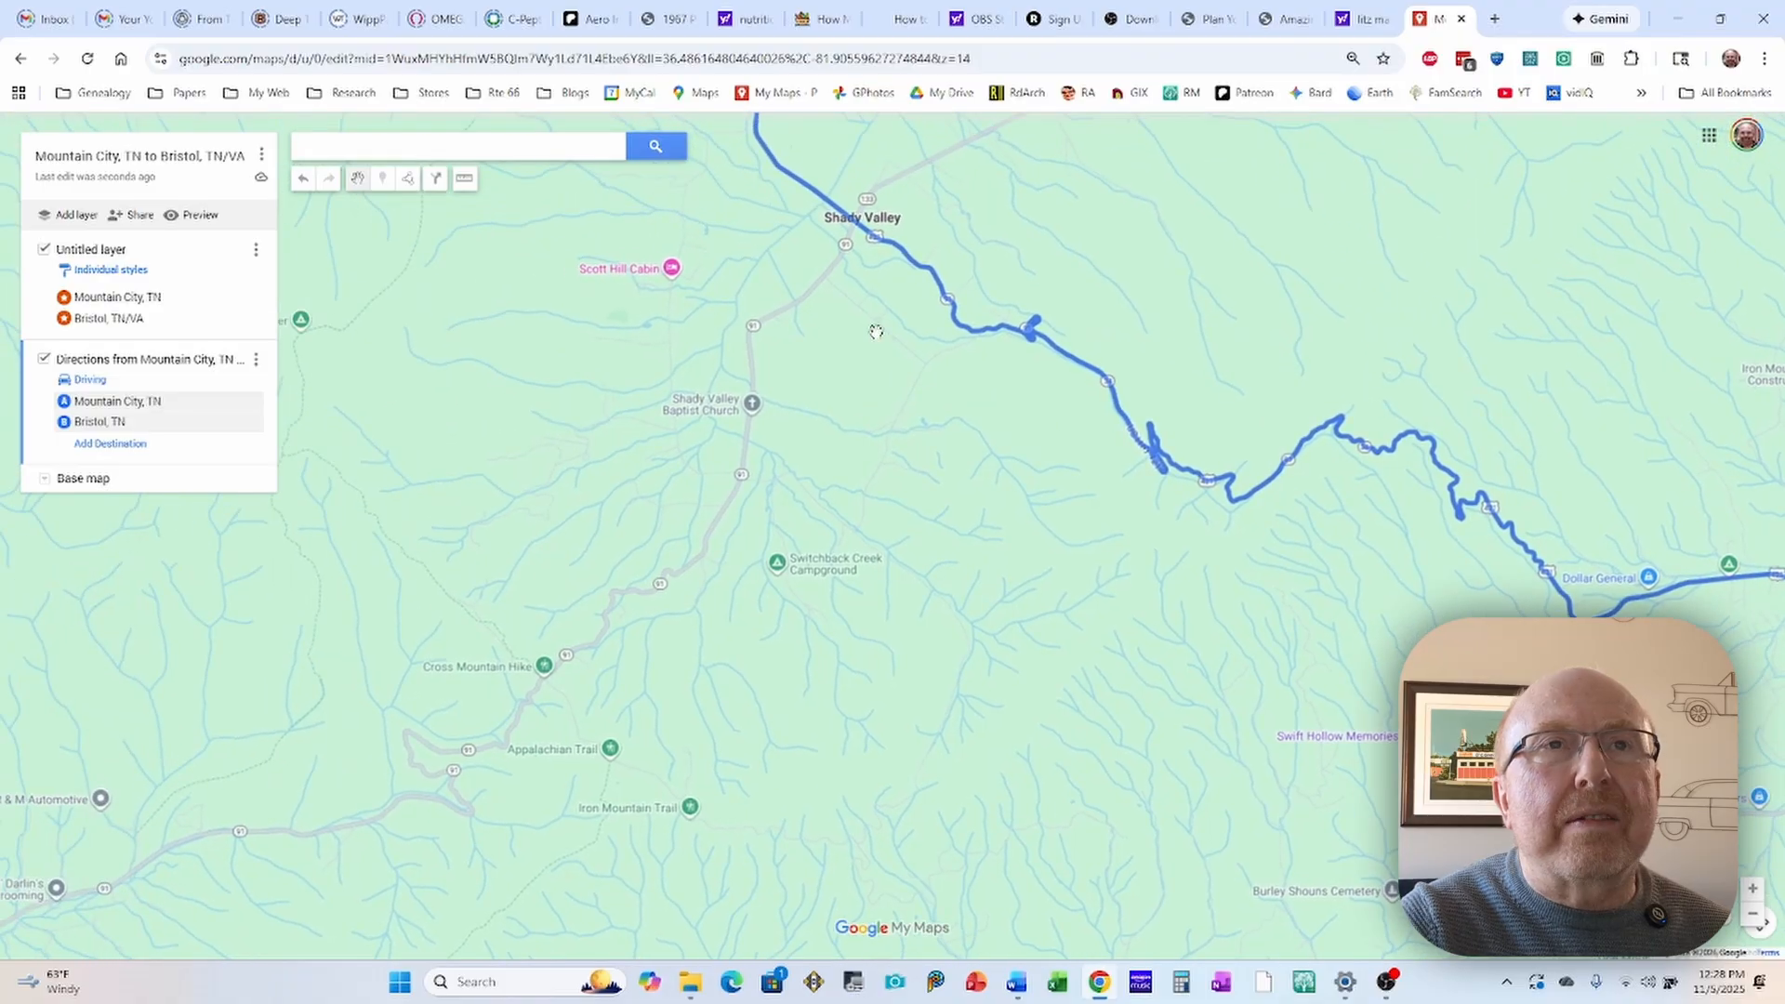
pyautogui.moveTo(879, 298); pyautogui.dragTo(1051, 397)
pyautogui.moveTo(947, 295); pyautogui.dragTo(1164, 415)
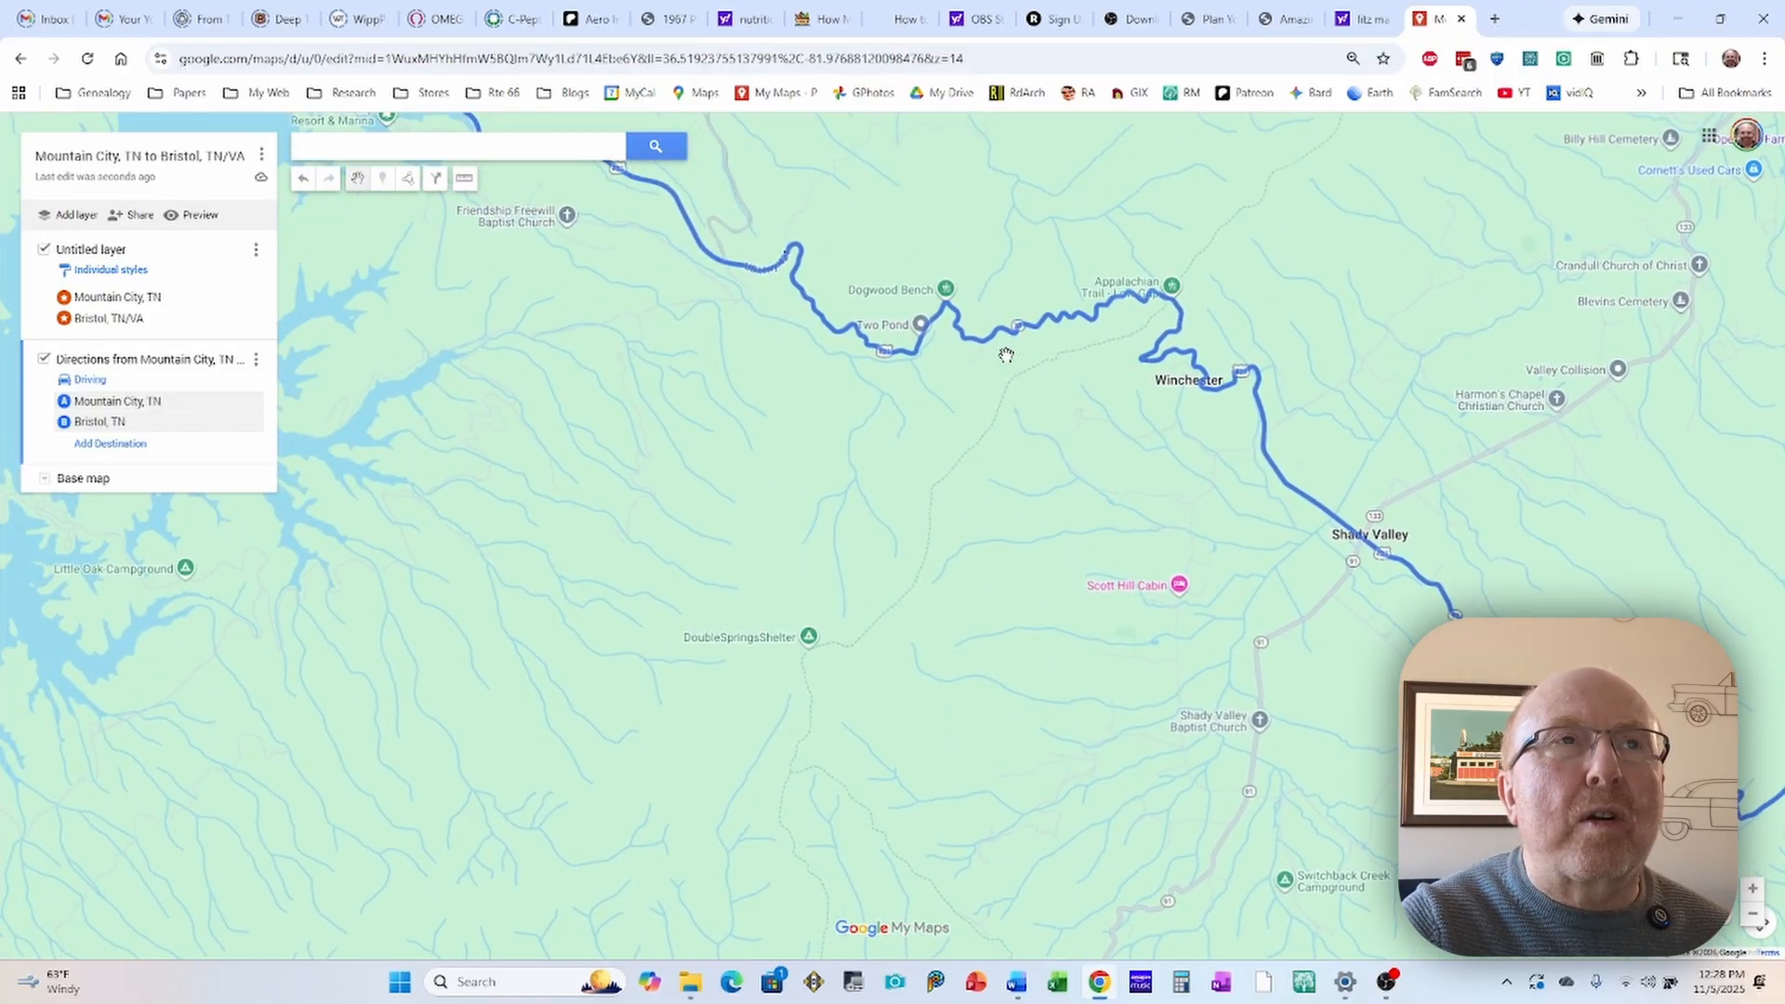
pyautogui.moveTo(980, 381); pyautogui.dragTo(1195, 412)
pyautogui.moveTo(898, 312); pyautogui.dragTo(1170, 541)
pyautogui.moveTo(688, 391); pyautogui.dragTo(1112, 535)
pyautogui.moveTo(669, 270); pyautogui.dragTo(860, 408)
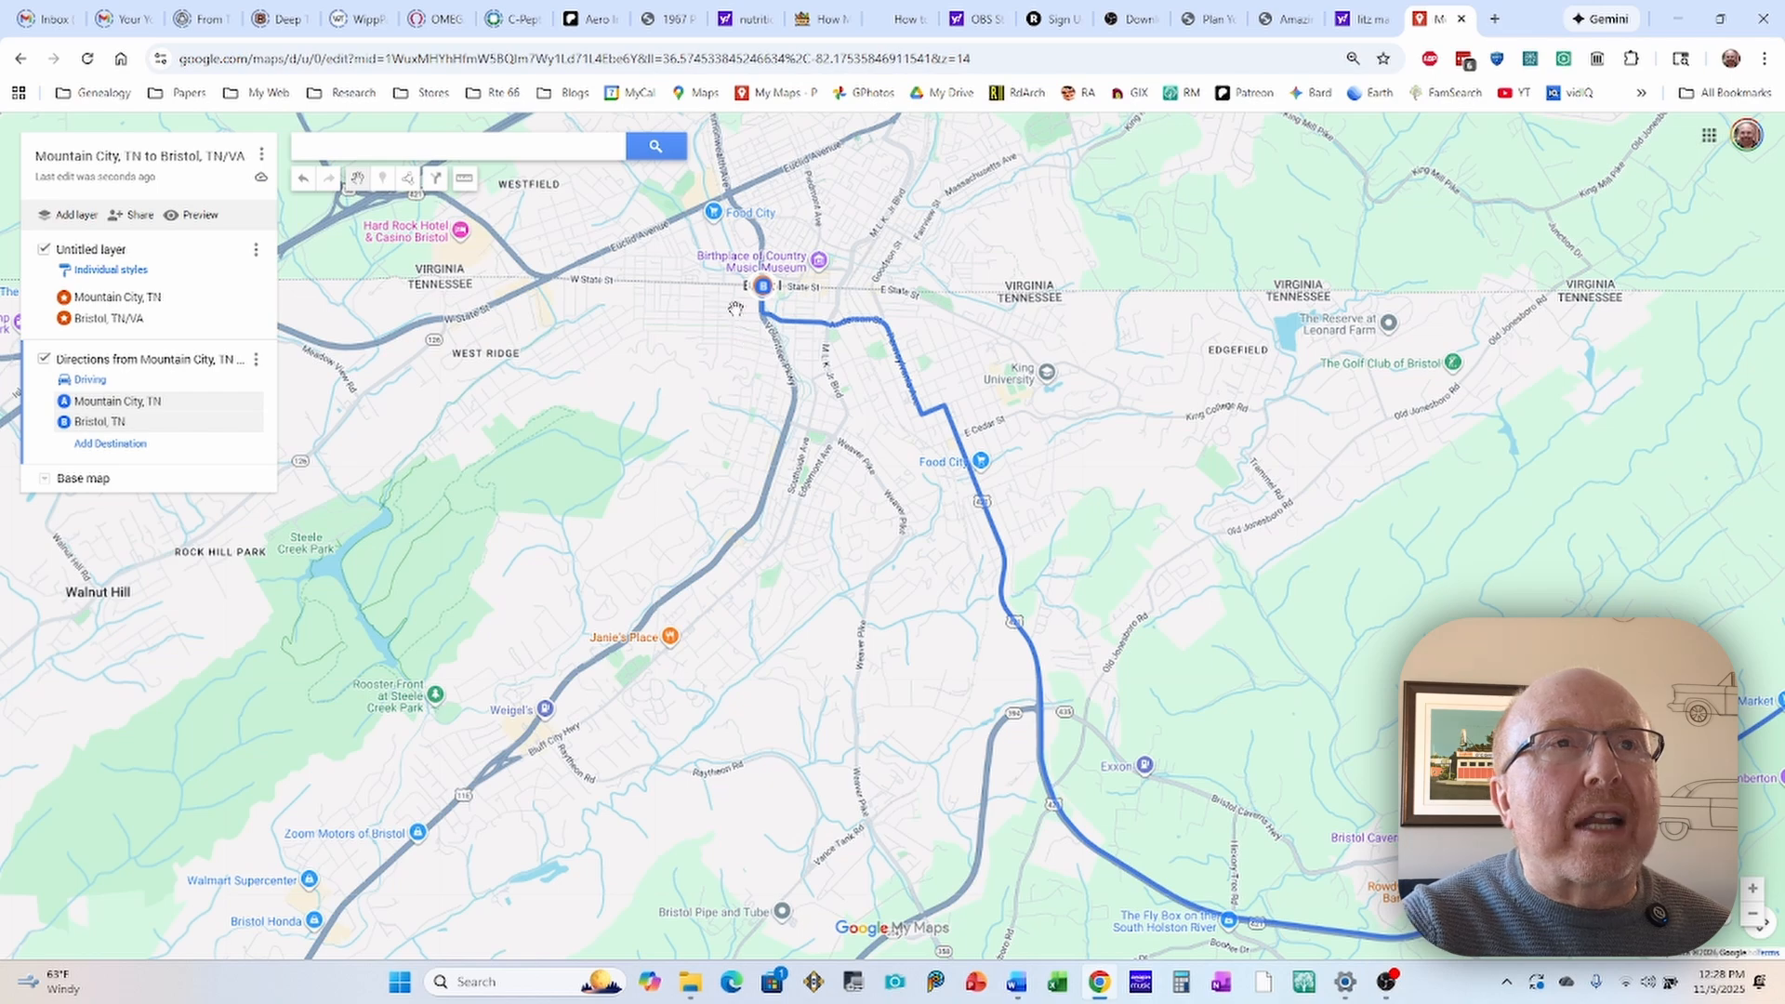
# Step: Reroute the Bristol end of the driving route from Anderson Street onto State Street, running straight to destination B
pyautogui.scroll(1, 735, 309)
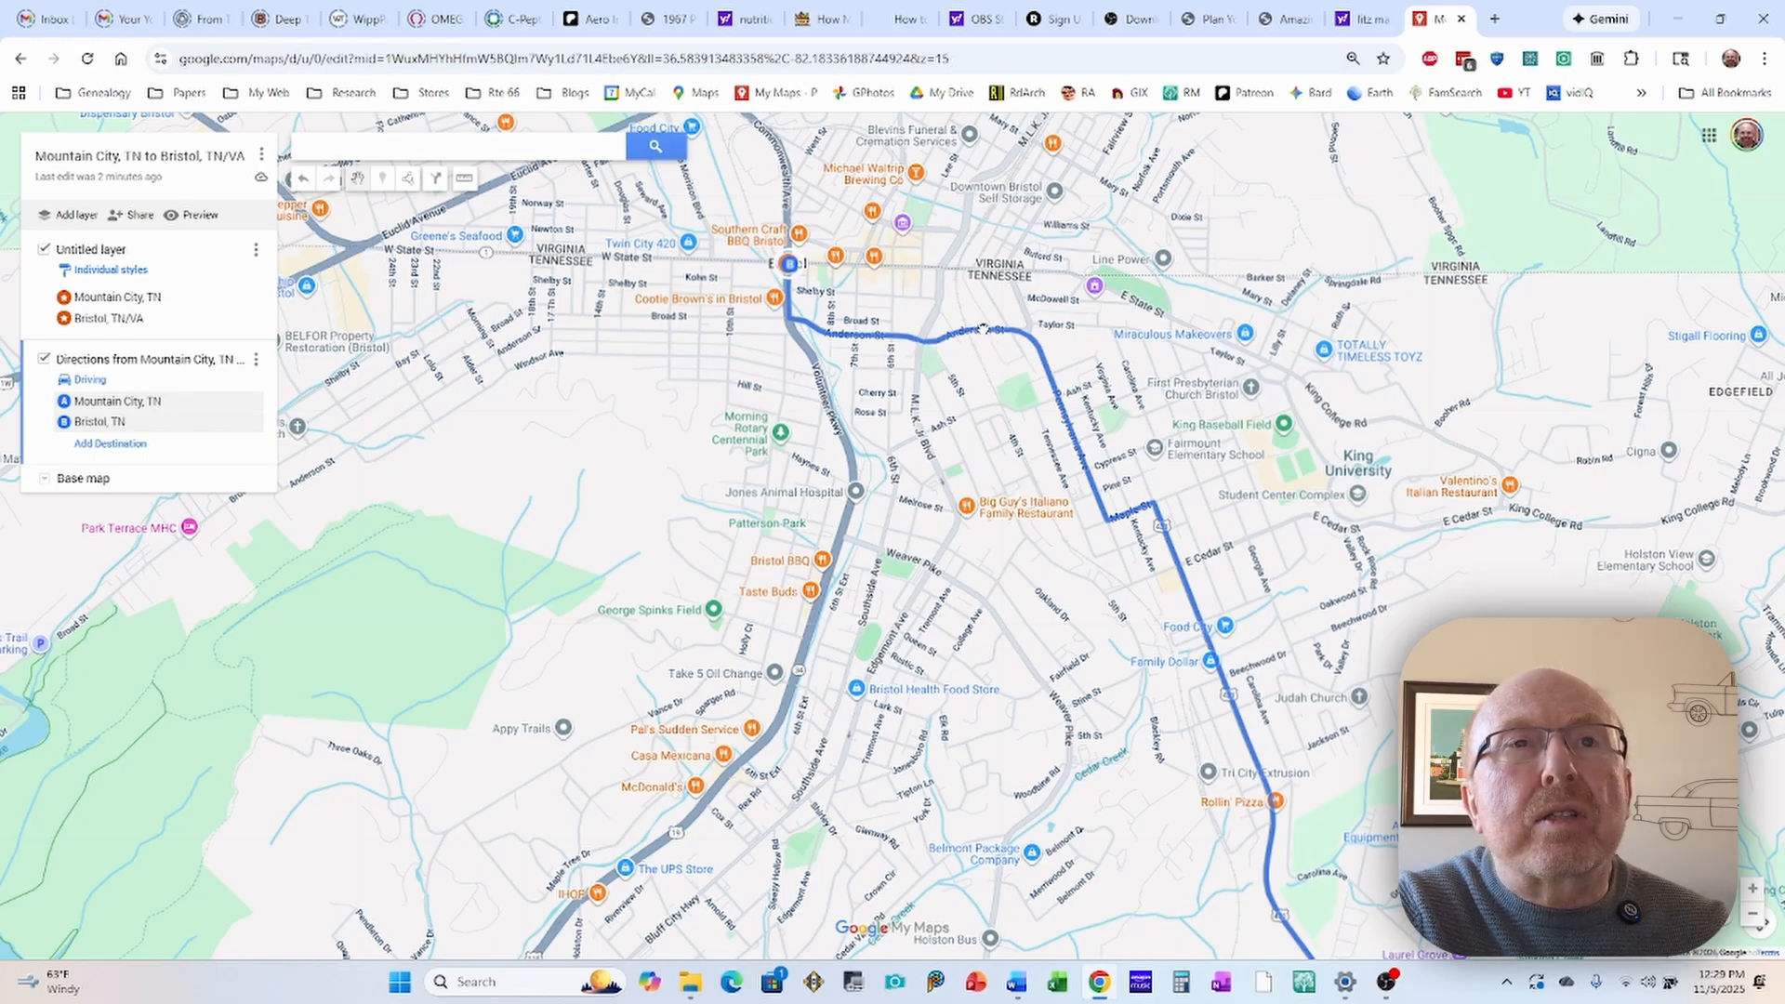
pyautogui.moveTo(987, 327); pyautogui.dragTo(996, 317)
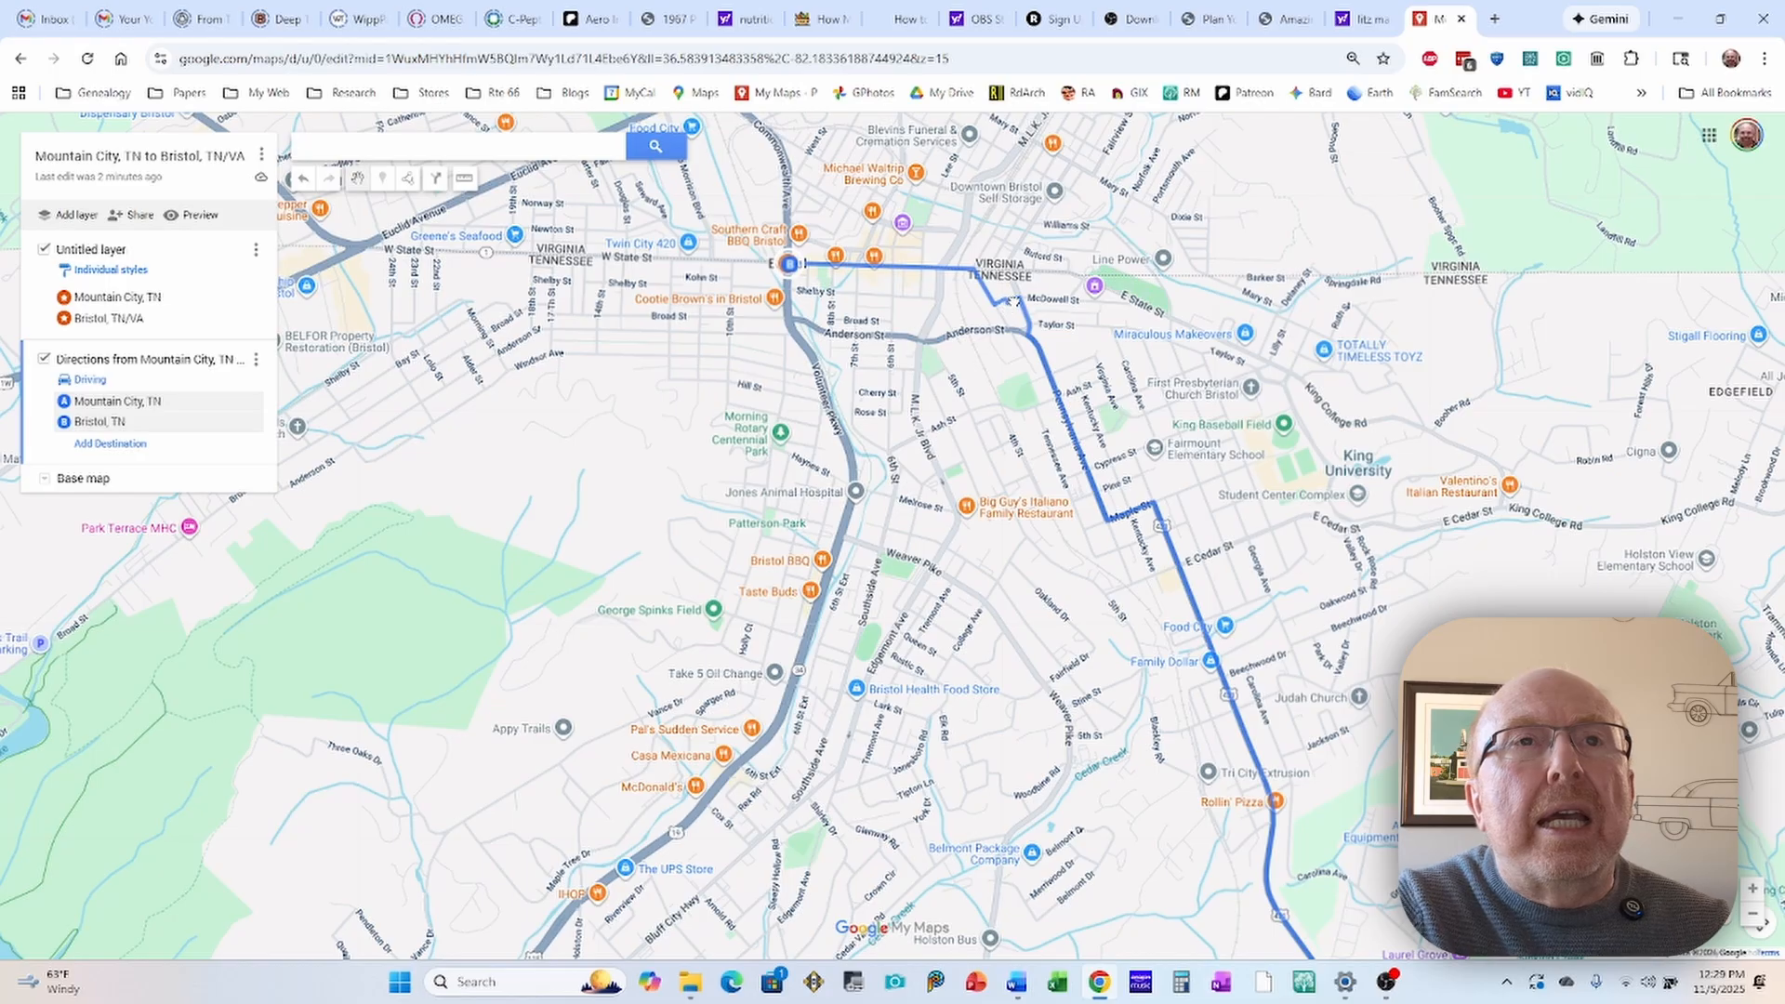
pyautogui.moveTo(1013, 302); pyautogui.dragTo(1020, 292)
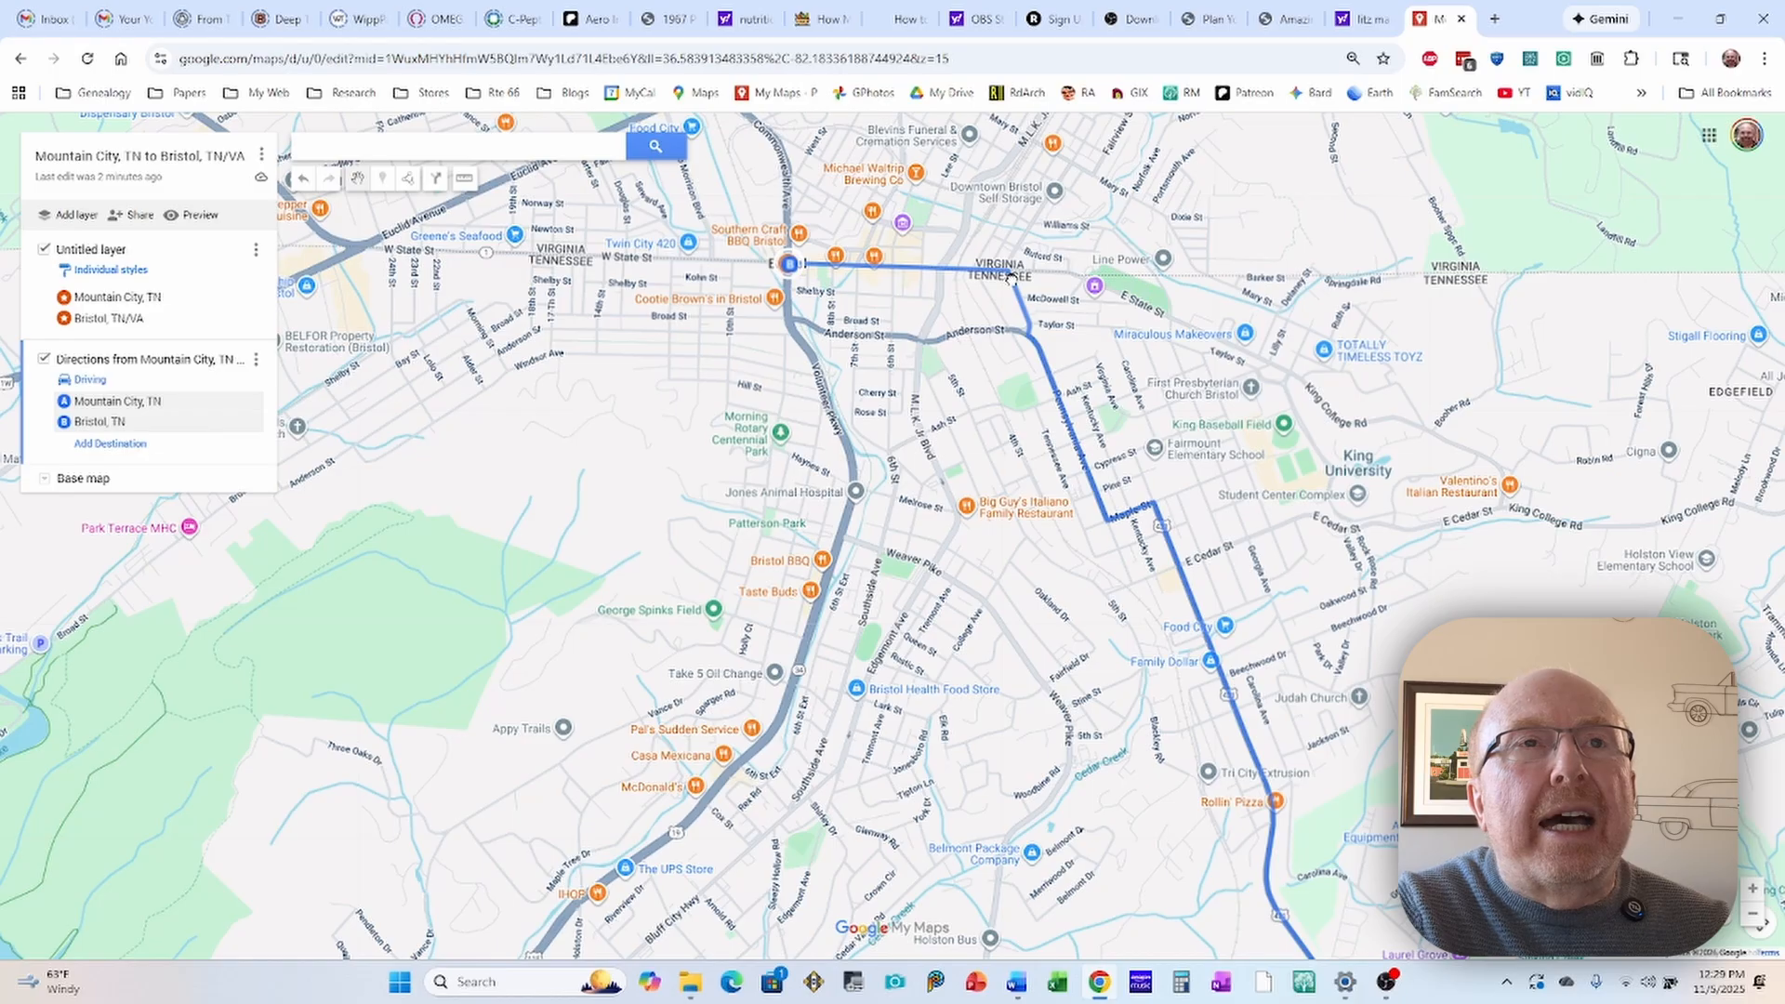
pyautogui.moveTo(1011, 279); pyautogui.dragTo(1012, 278)
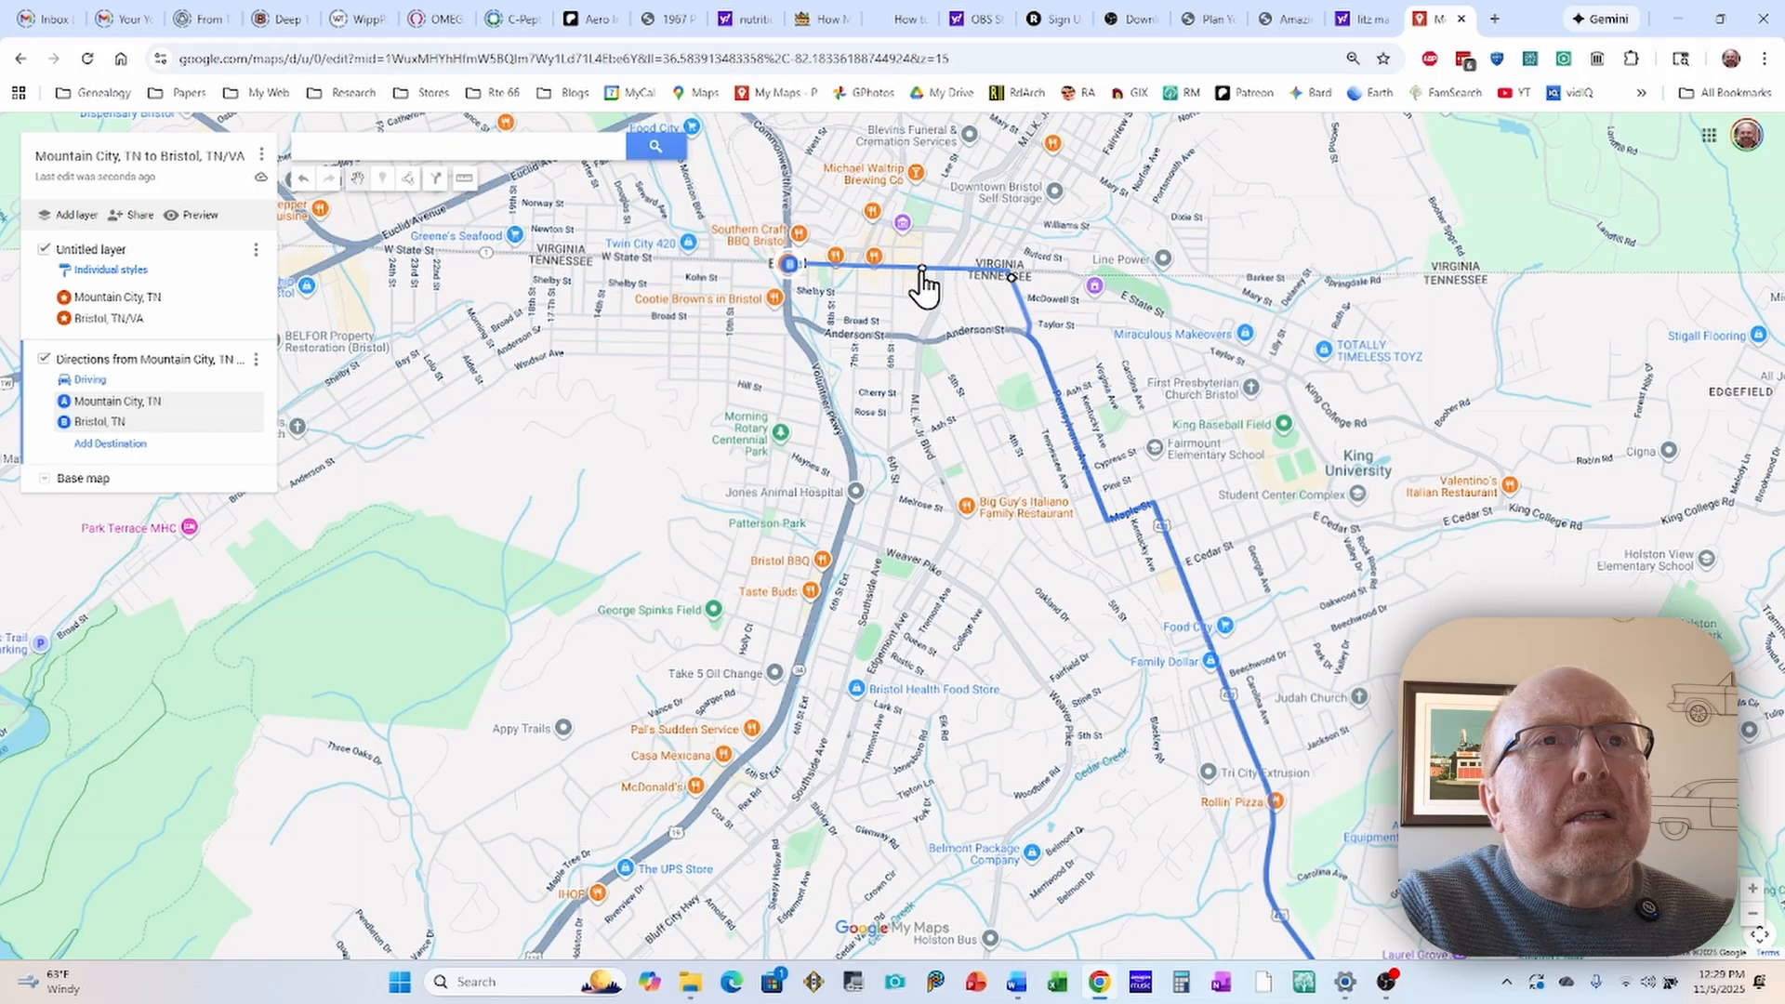
pyautogui.moveTo(907, 287); pyautogui.dragTo(844, 249)
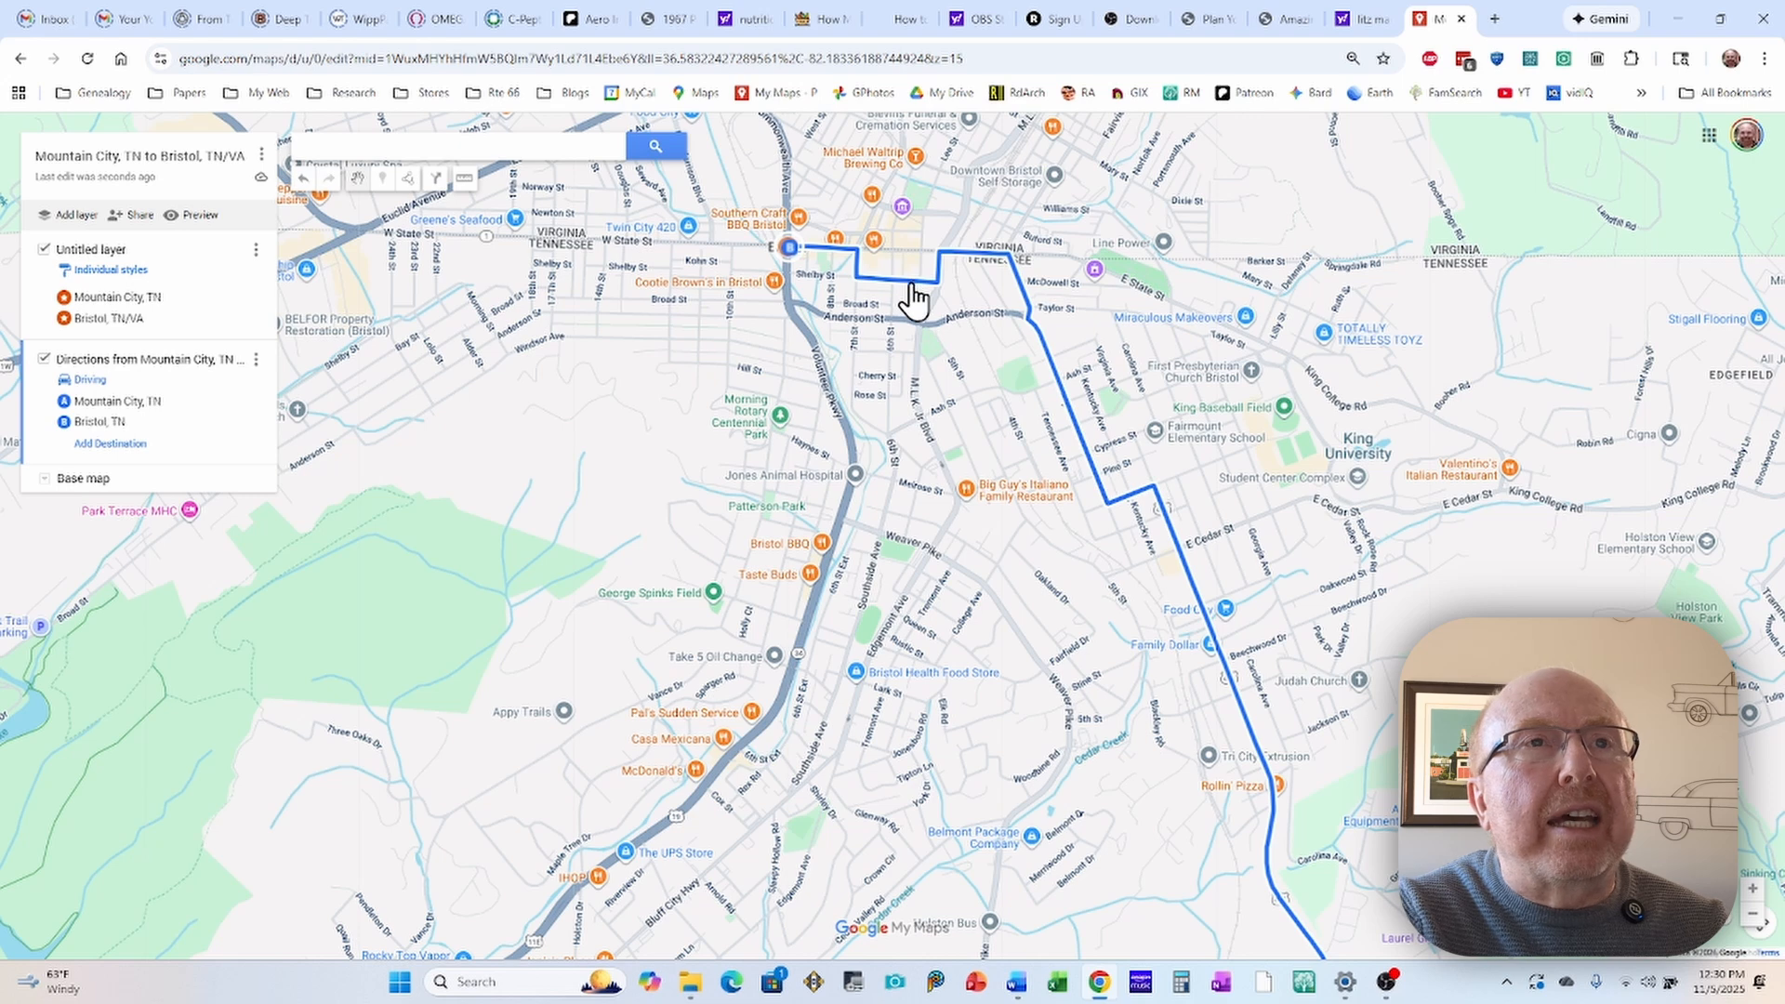
pyautogui.click(911, 286)
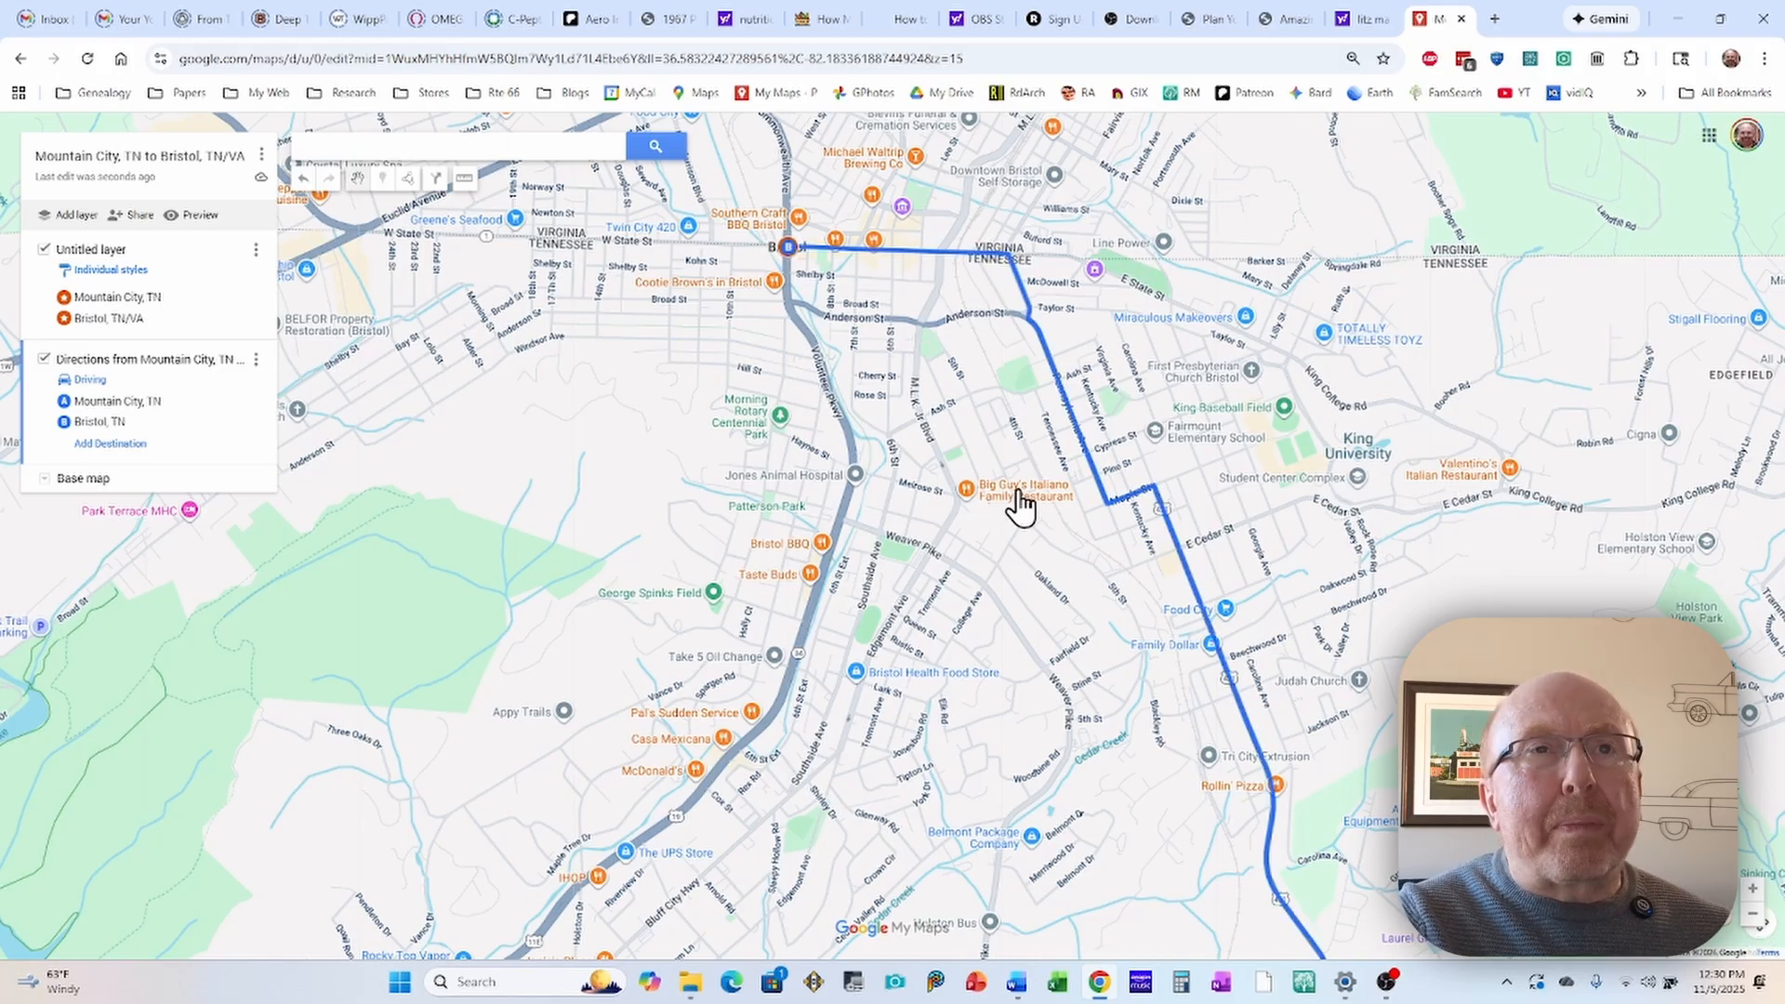
pyautogui.moveTo(1016, 487)
pyautogui.mouseDown()
pyautogui.moveTo(996, 456)
pyautogui.moveTo(1012, 509)
pyautogui.mouseUp()
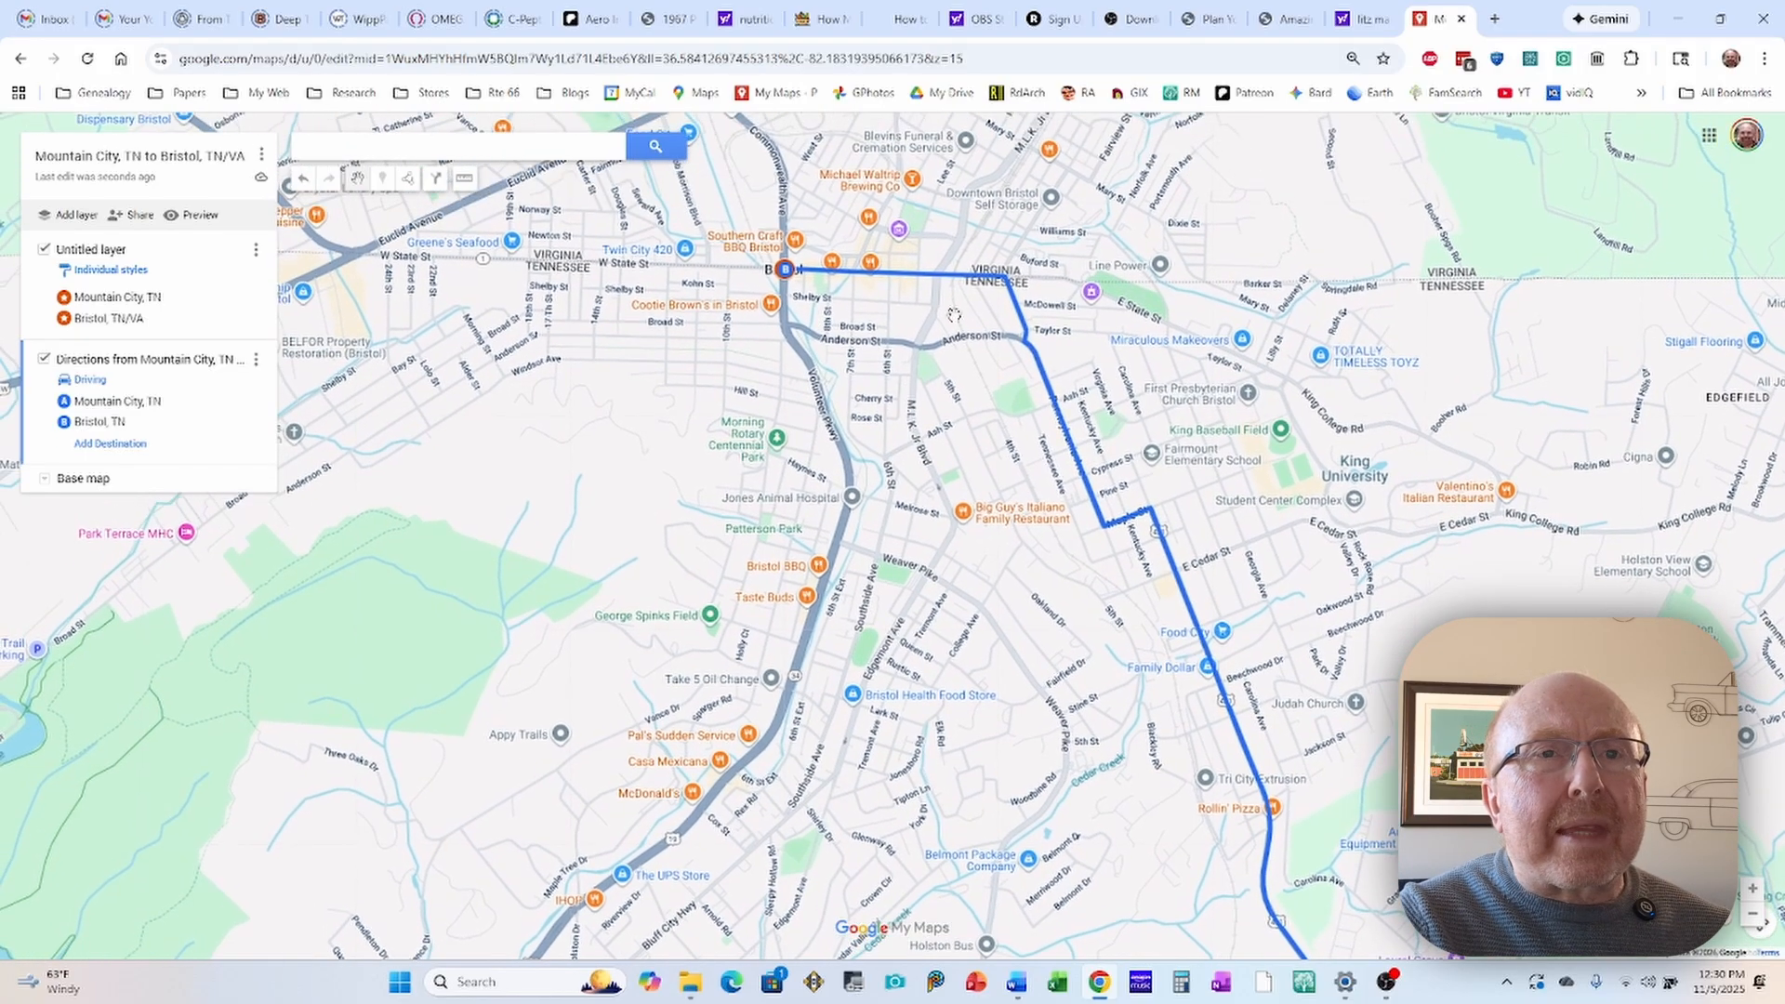
pyautogui.moveTo(1072, 608); pyautogui.dragTo(1002, 517)
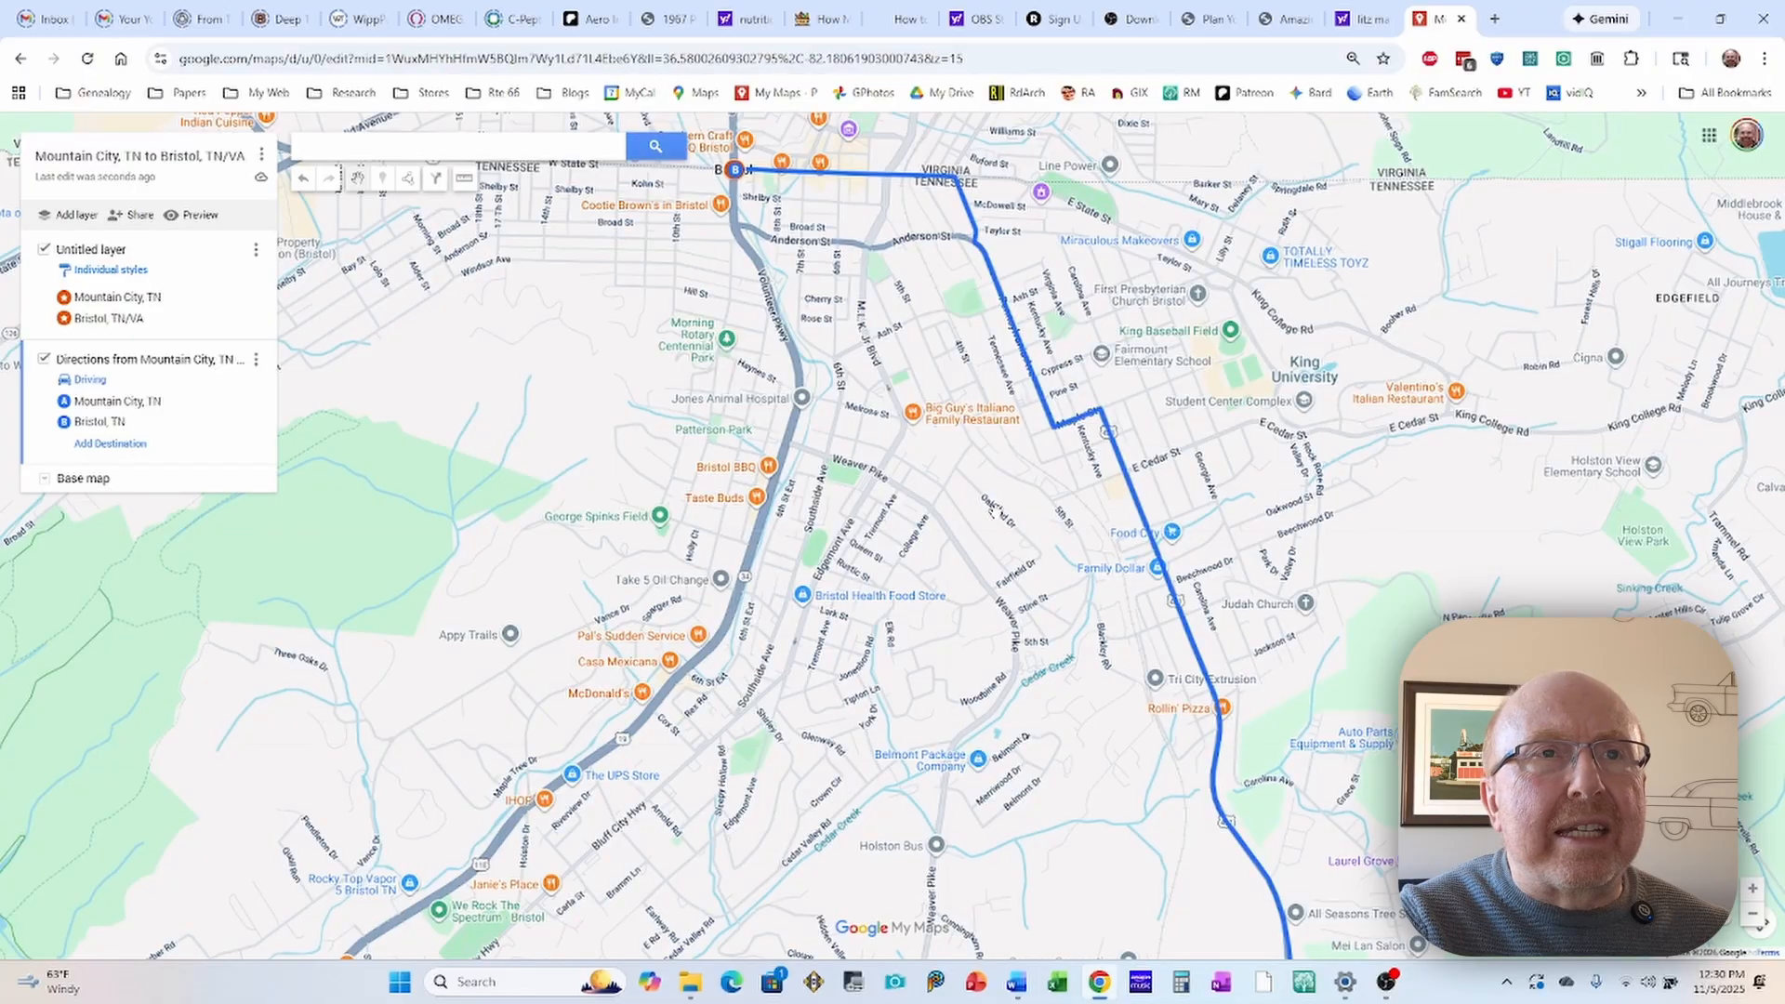
pyautogui.scroll(-2, 988, 506)
pyautogui.moveTo(1009, 609); pyautogui.dragTo(786, 504)
pyautogui.scroll(-2, 749, 496)
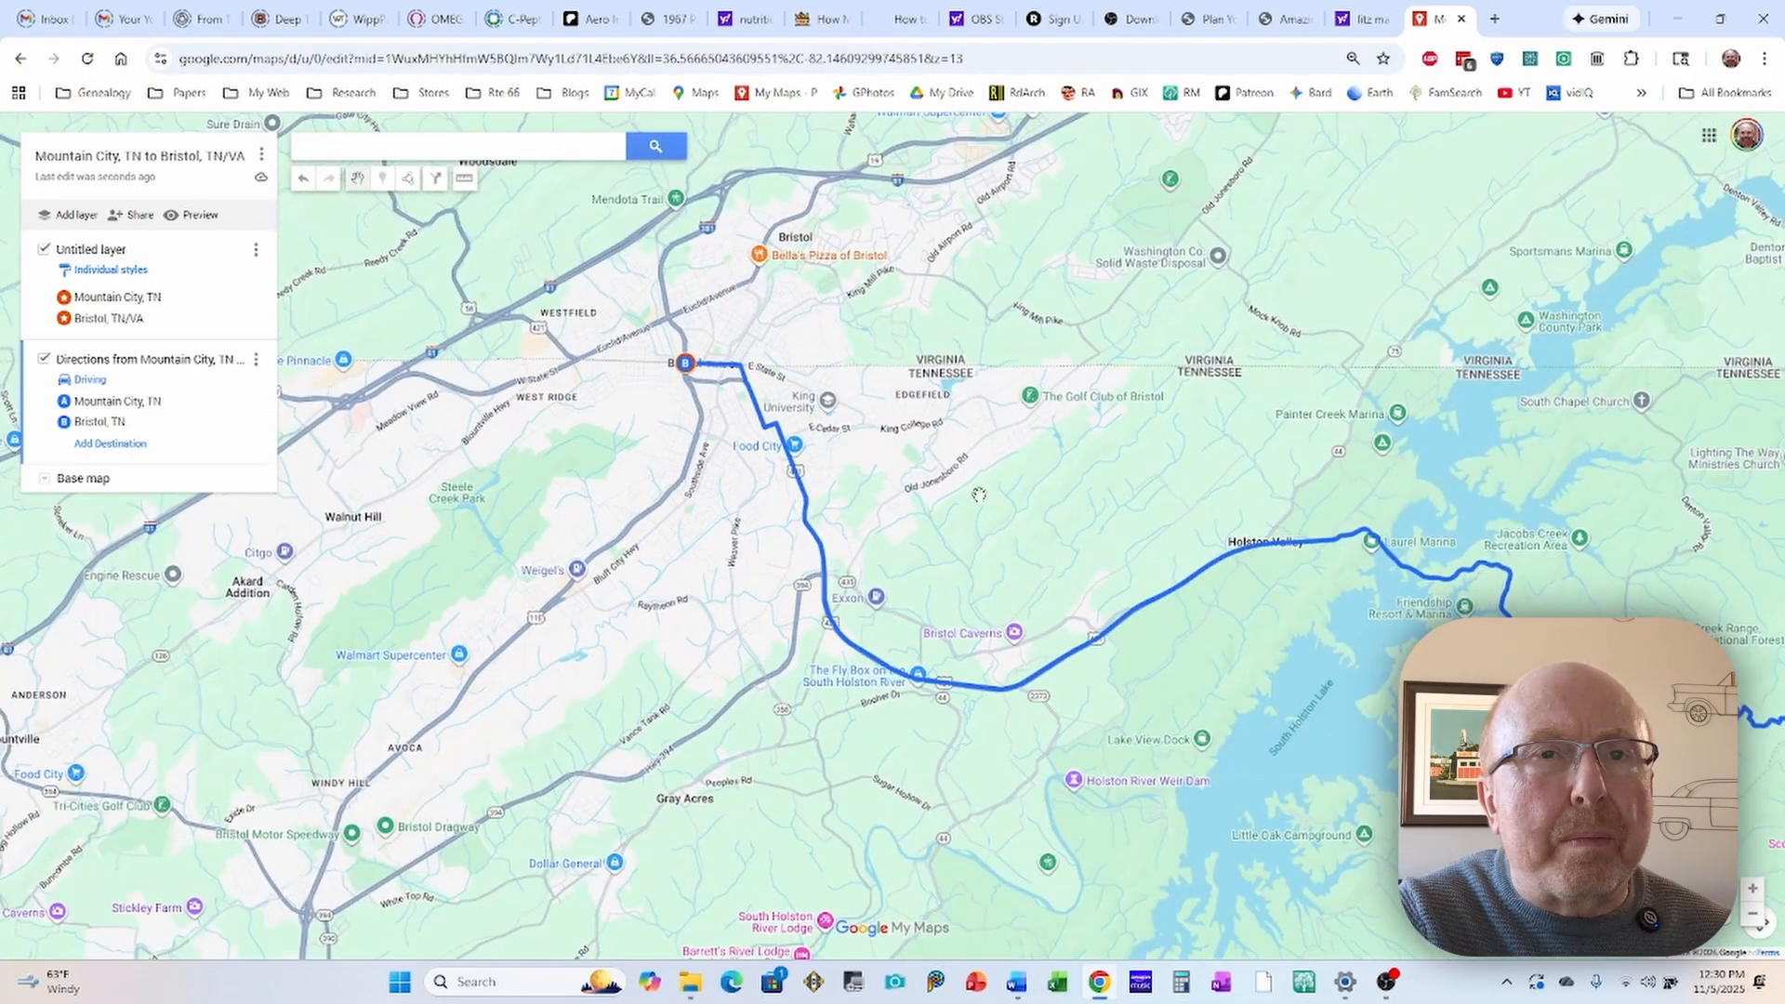
pyautogui.moveTo(981, 493); pyautogui.dragTo(884, 457)
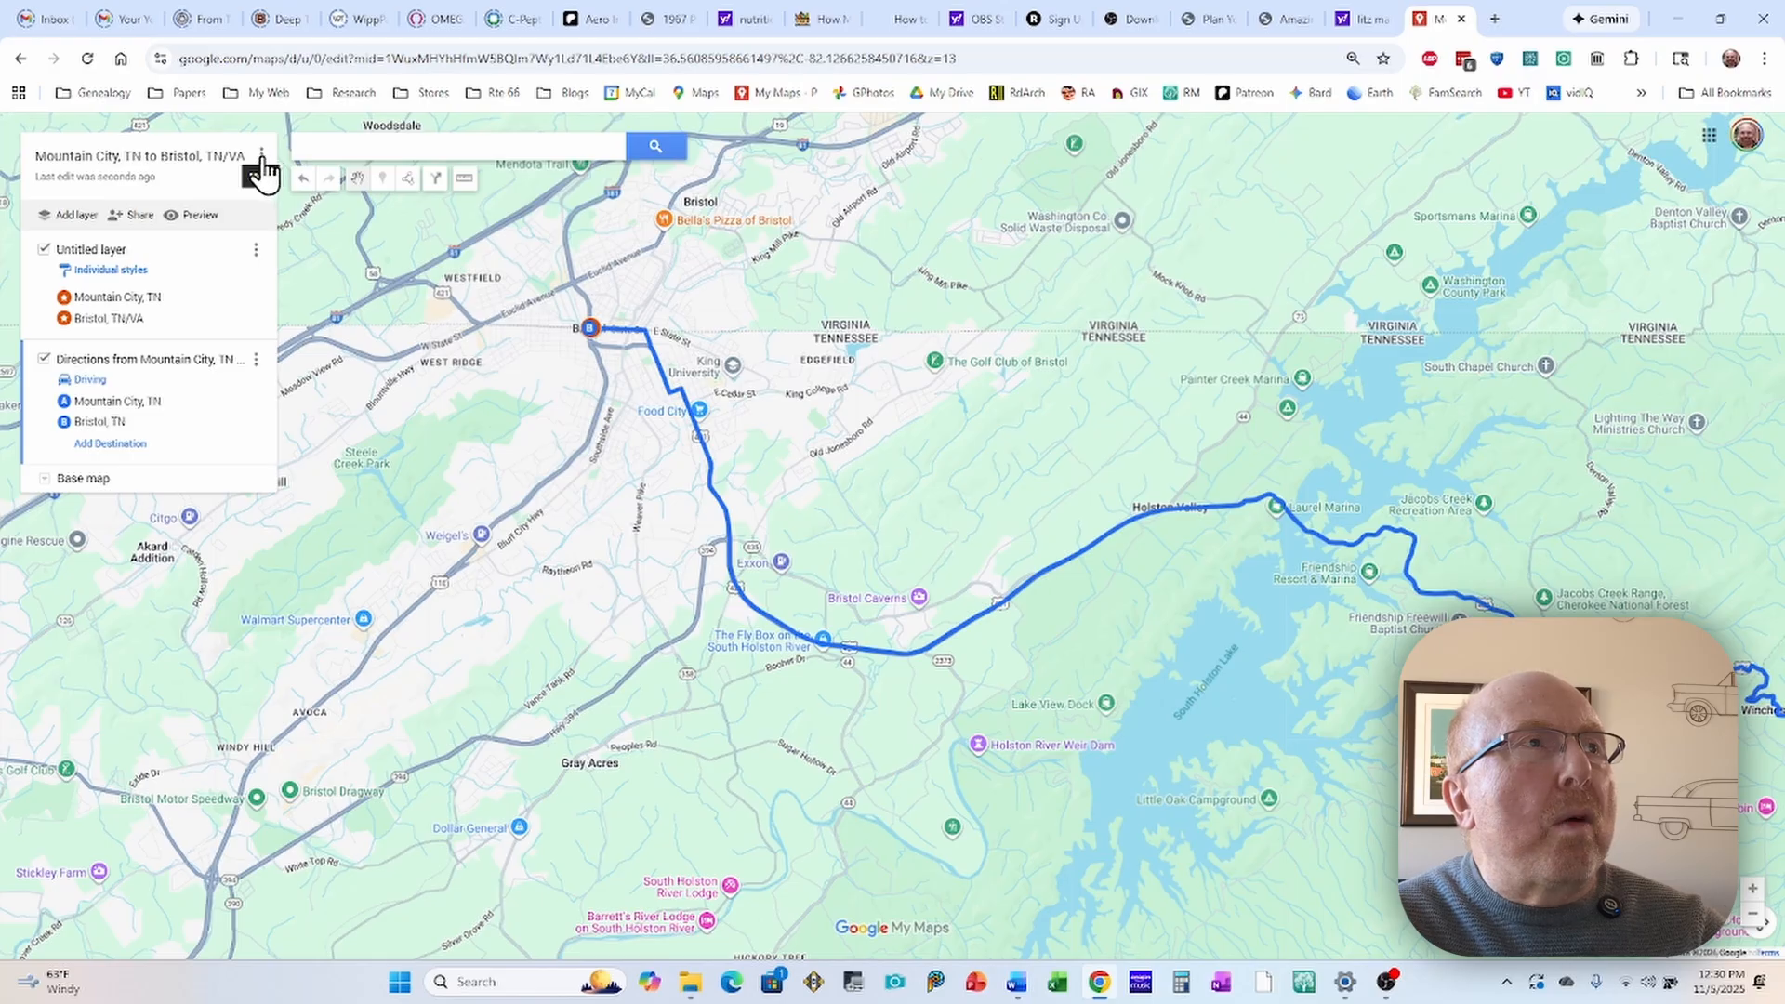
# Step: Export only the "Directions from Mountain City, TN to Bristol, TN" layer and download it as KML instead of KMZ
pyautogui.click(265, 156)
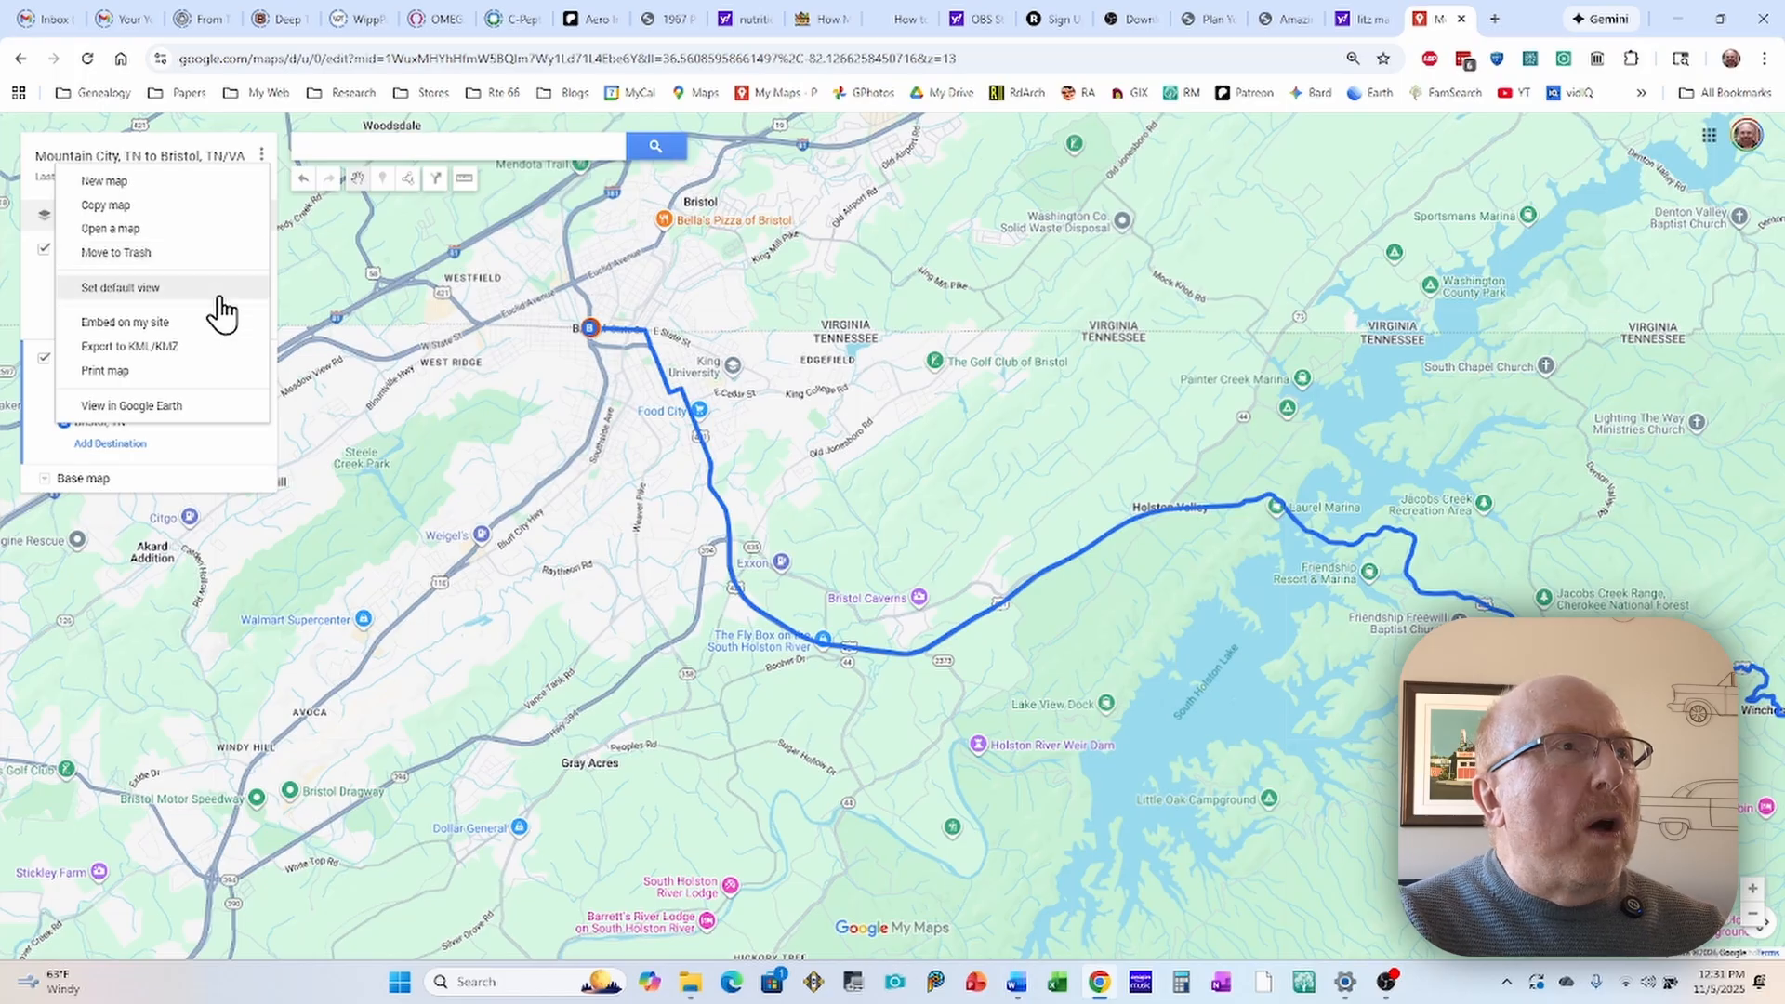
pyautogui.click(96, 358)
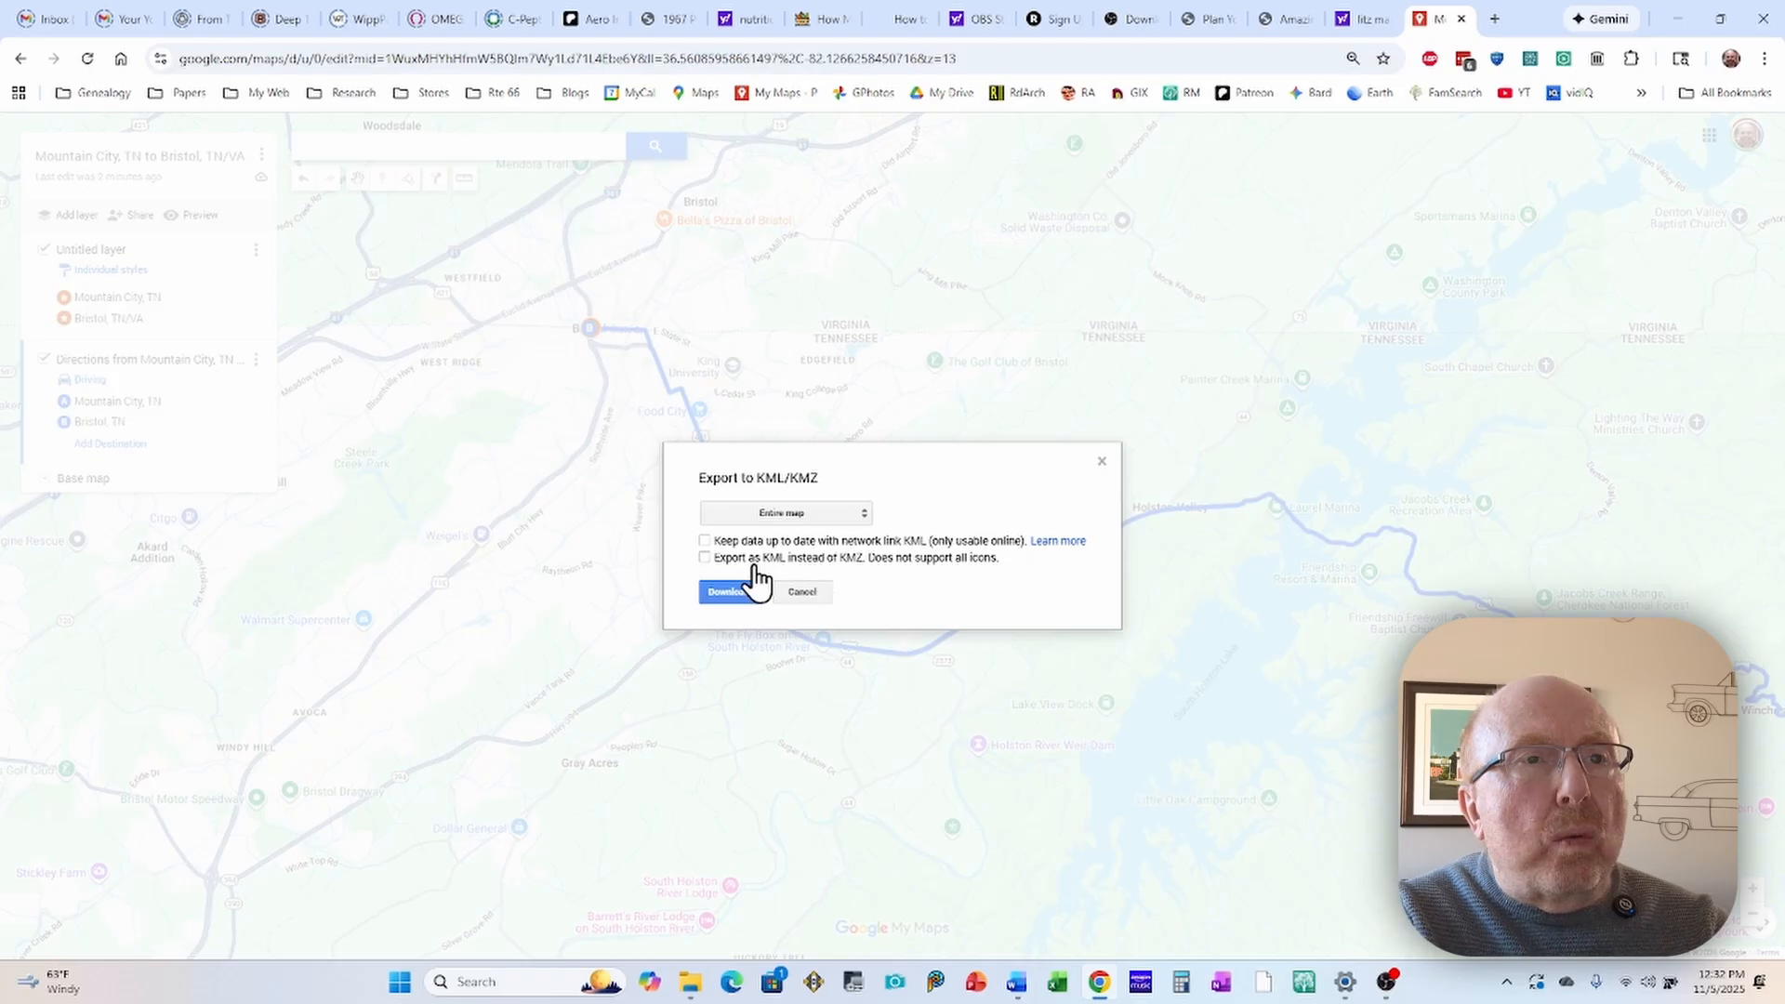
pyautogui.click(834, 514)
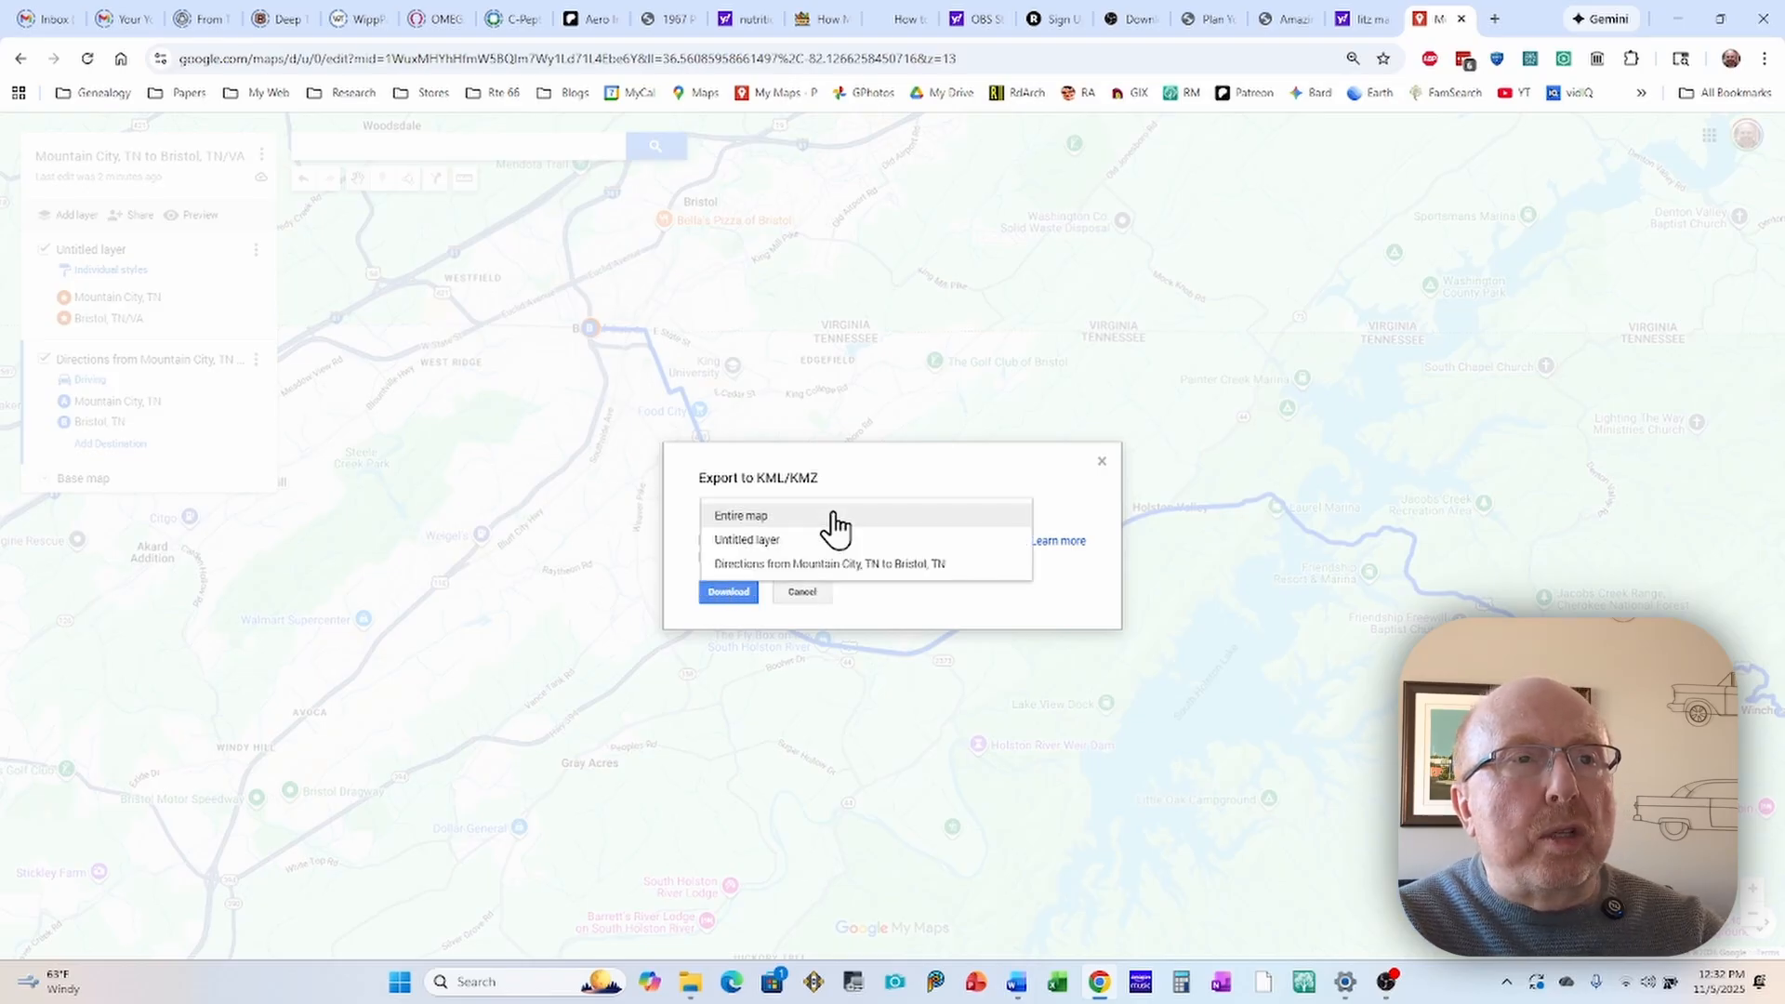
pyautogui.click(752, 565)
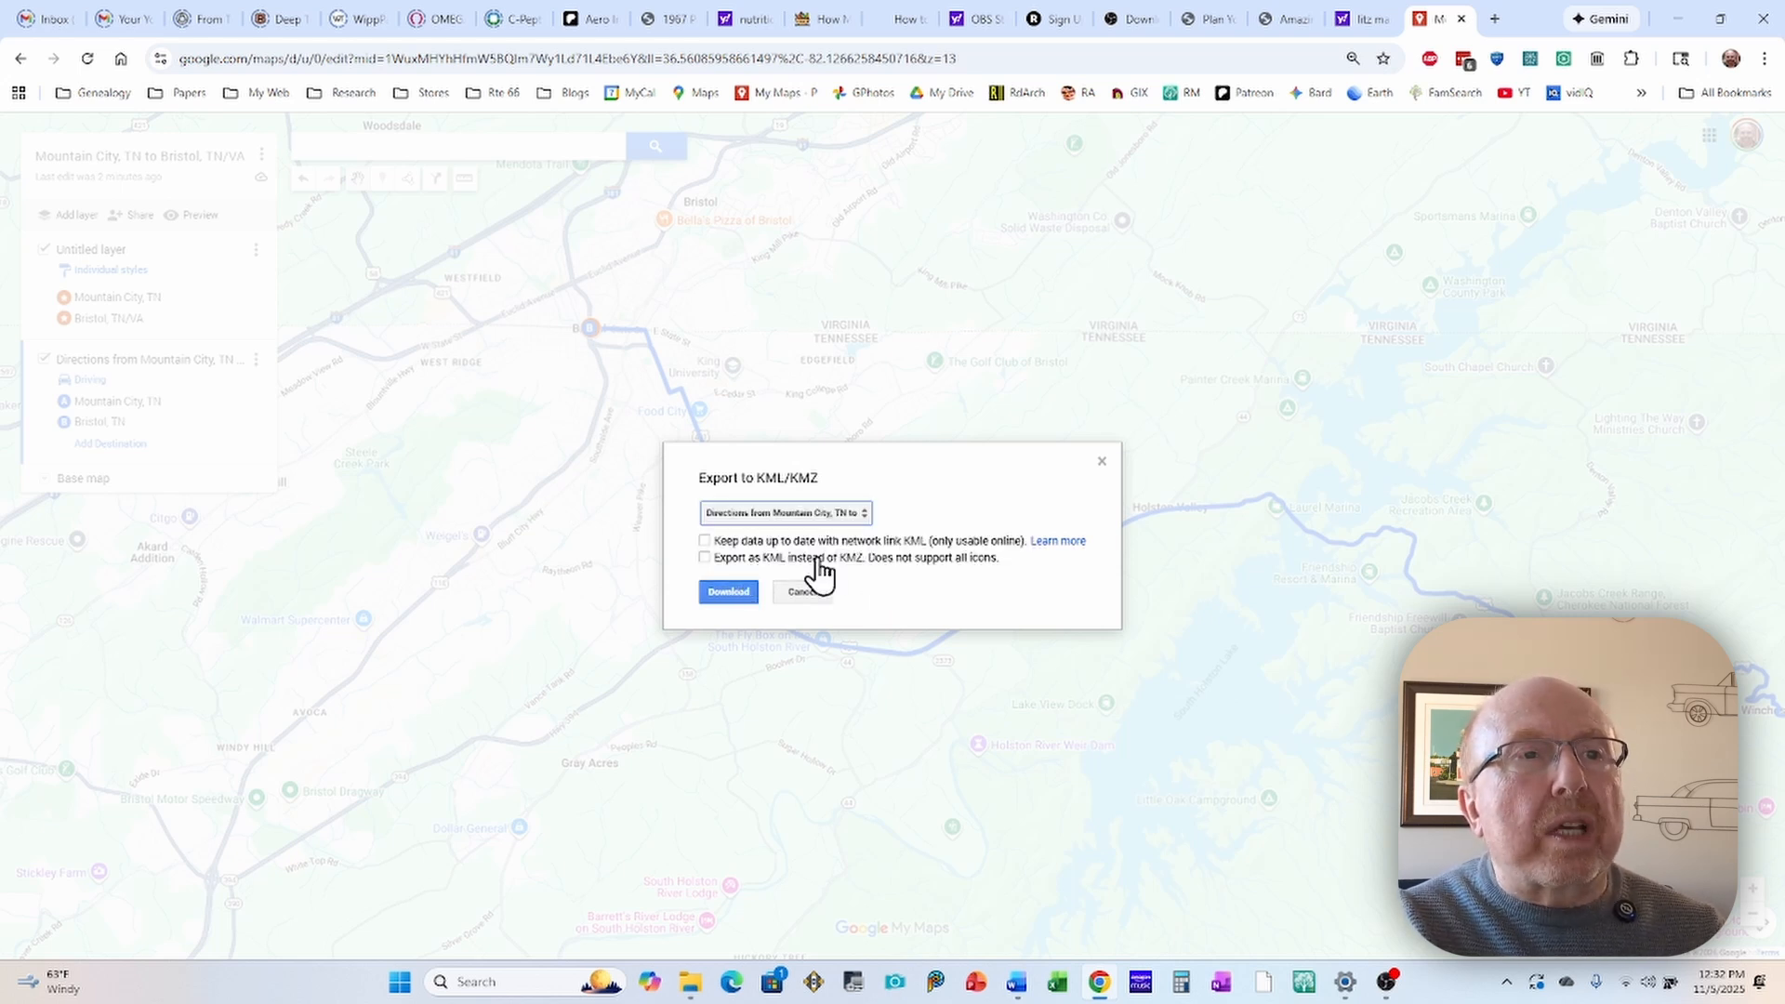
pyautogui.click(705, 558)
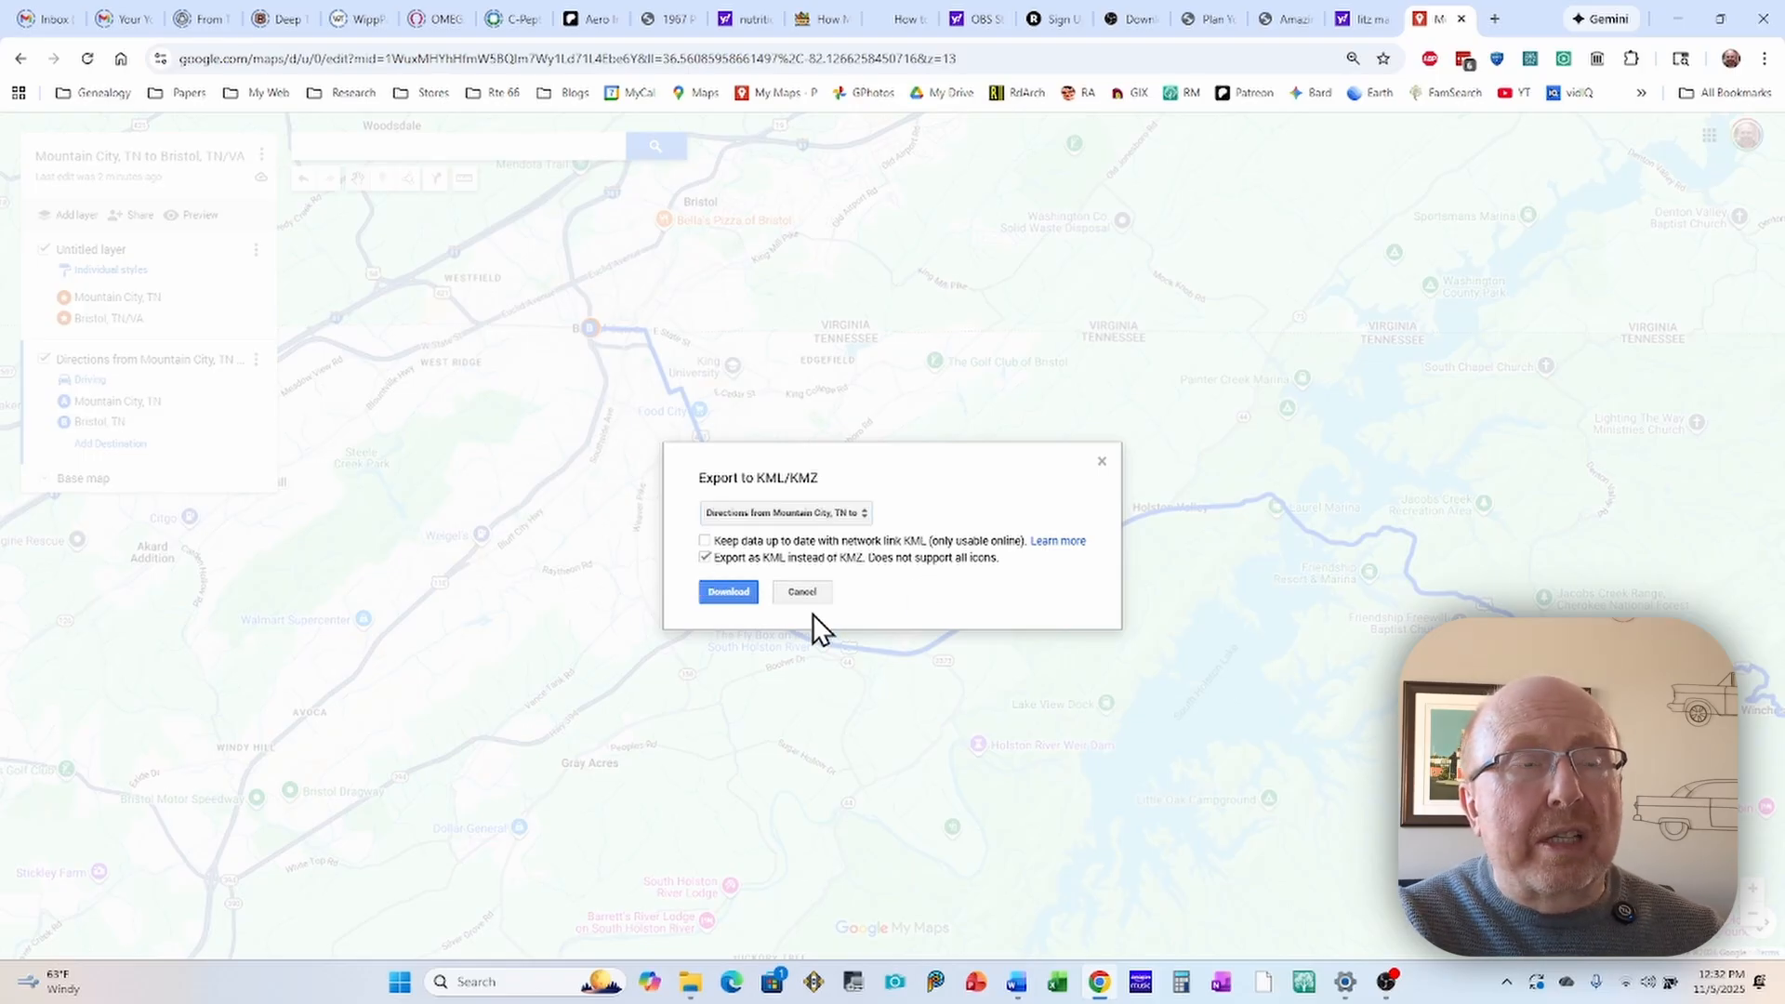
pyautogui.click(729, 591)
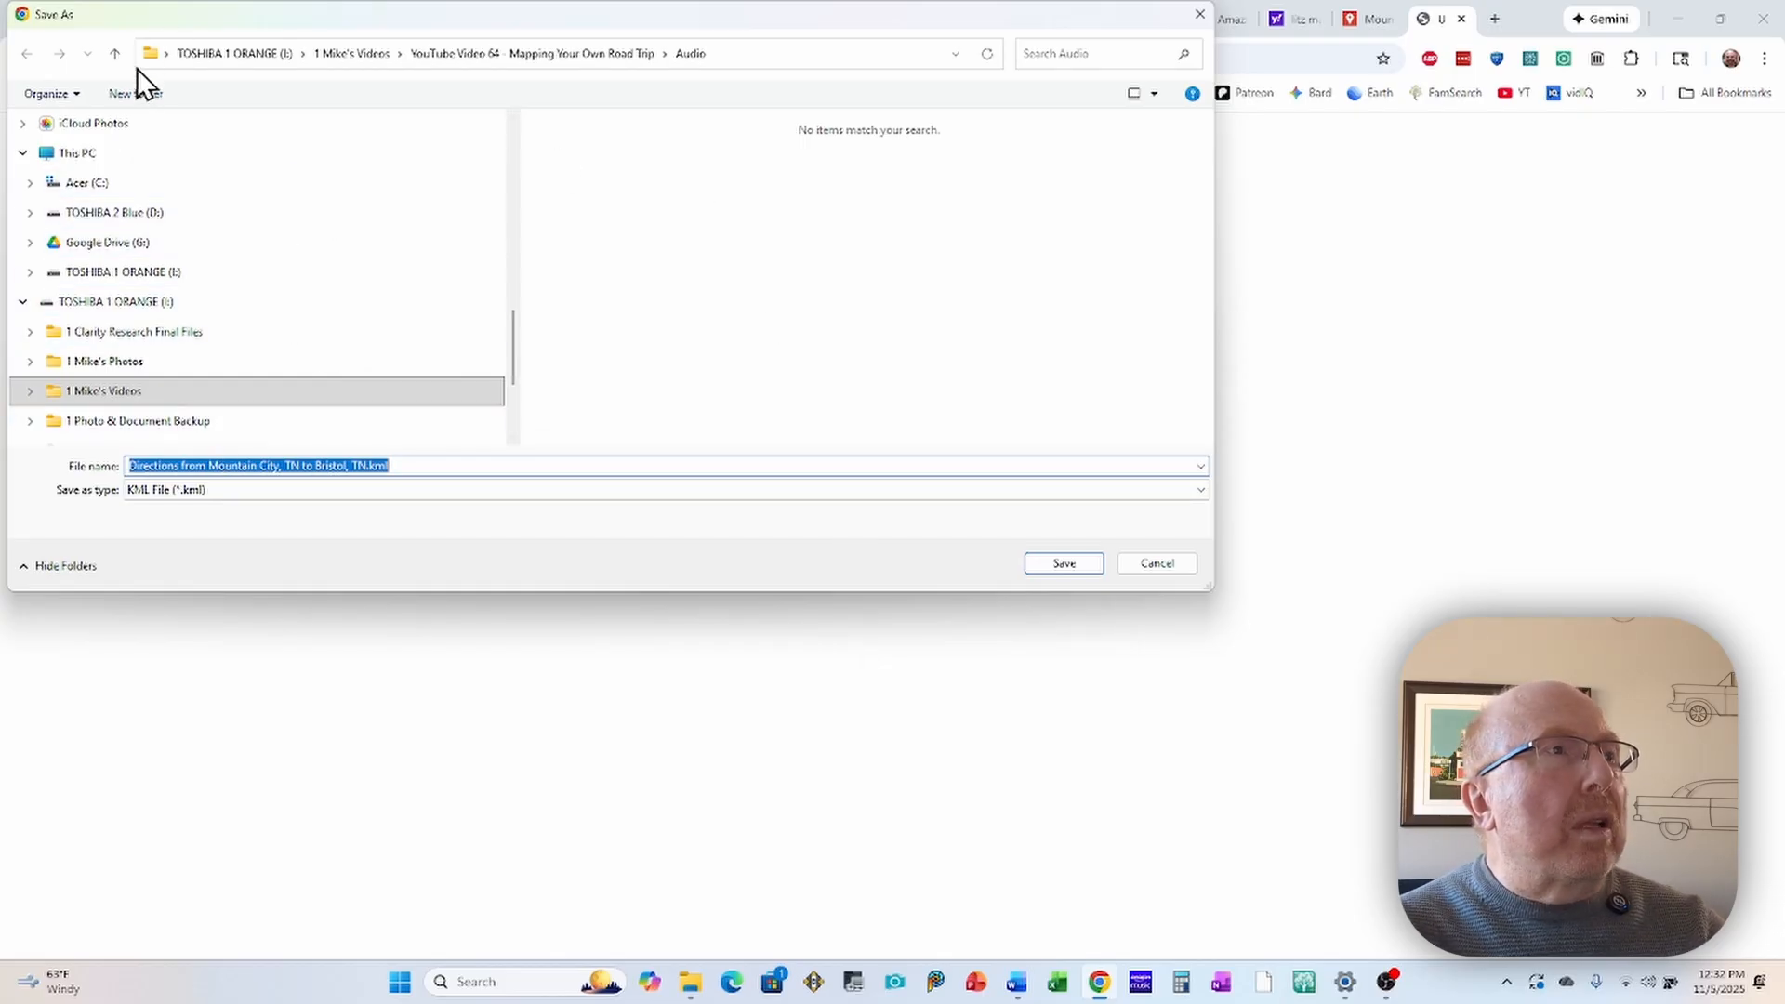
# Step: Save the file "Directions from Mountain City, TN to Bristol, TN.kml" in the My Drive folder on Google Drive (G:)
pyautogui.click(118, 50)
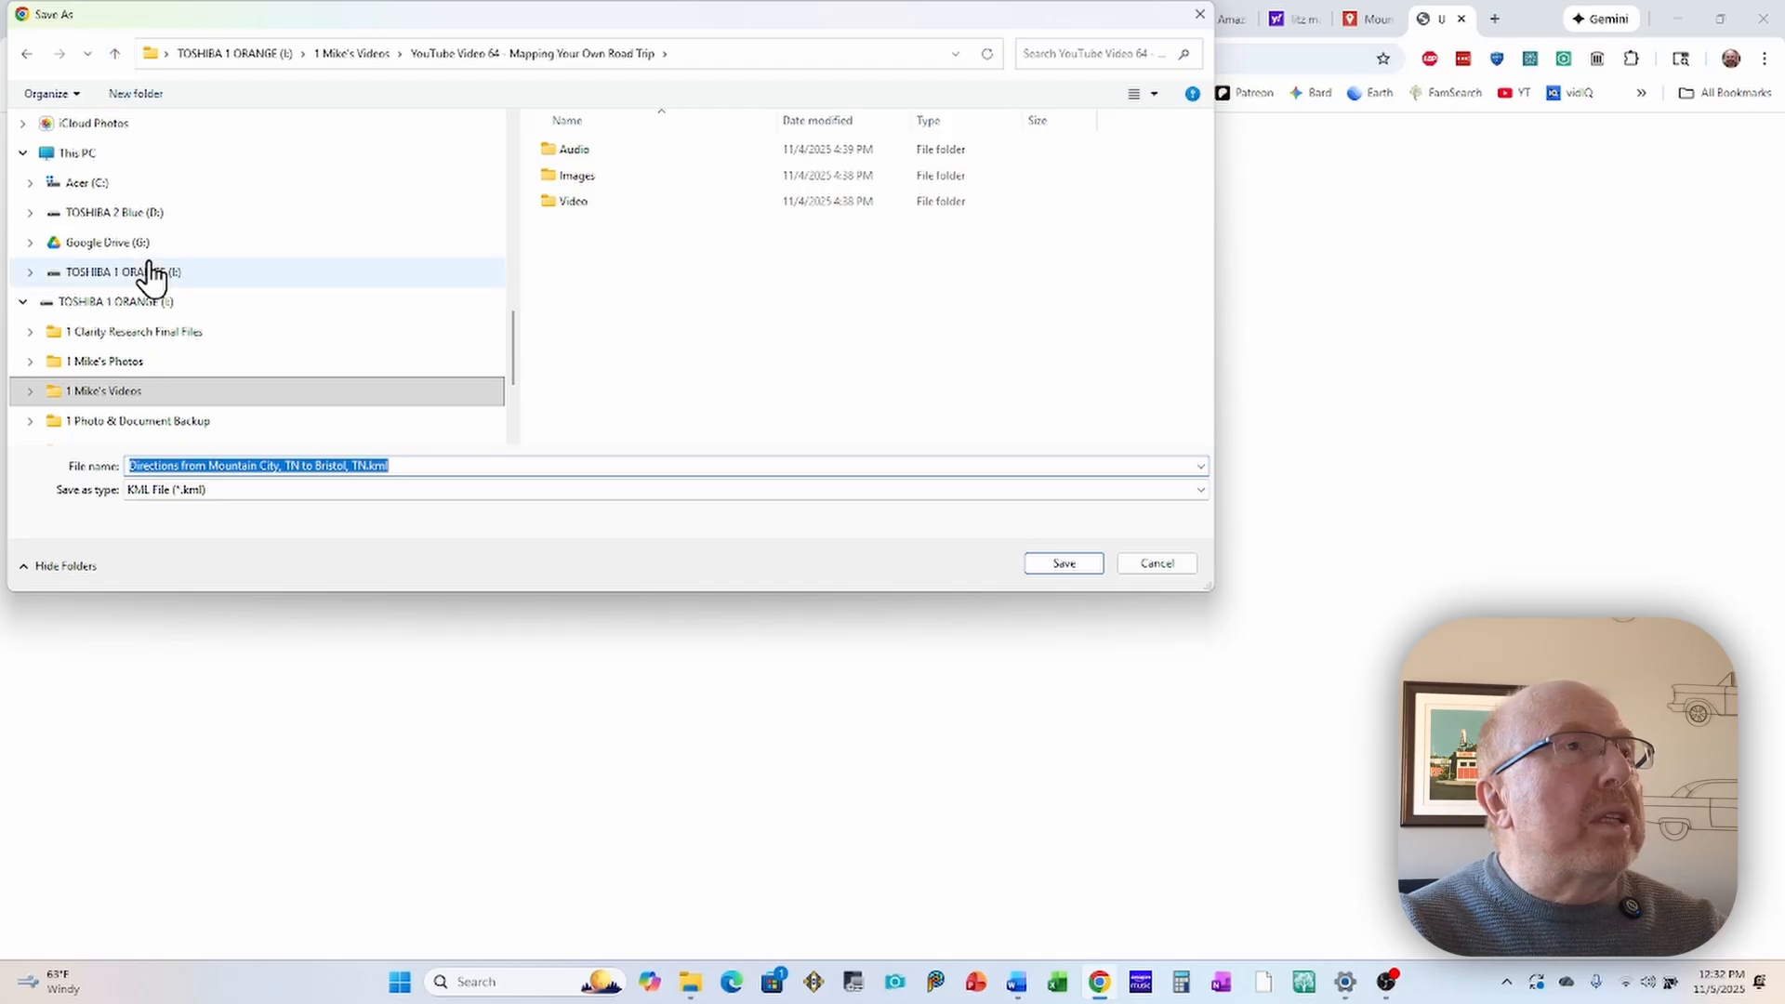
pyautogui.click(70, 243)
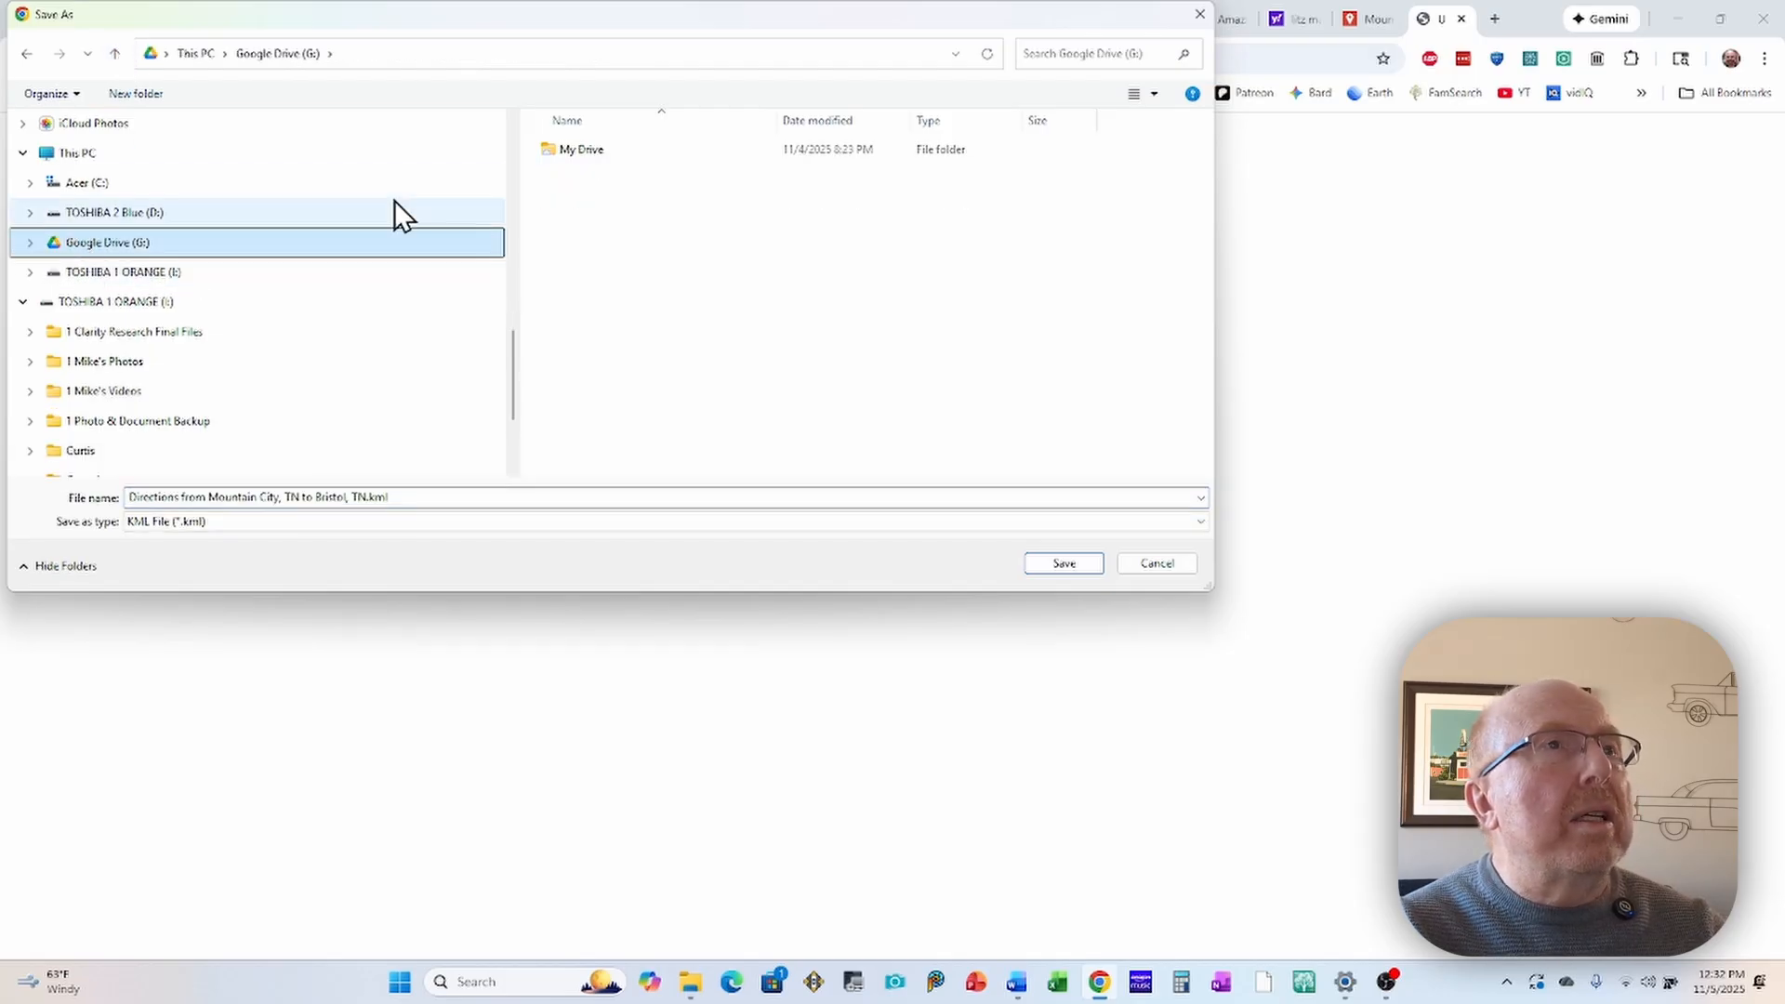
pyautogui.click(578, 150)
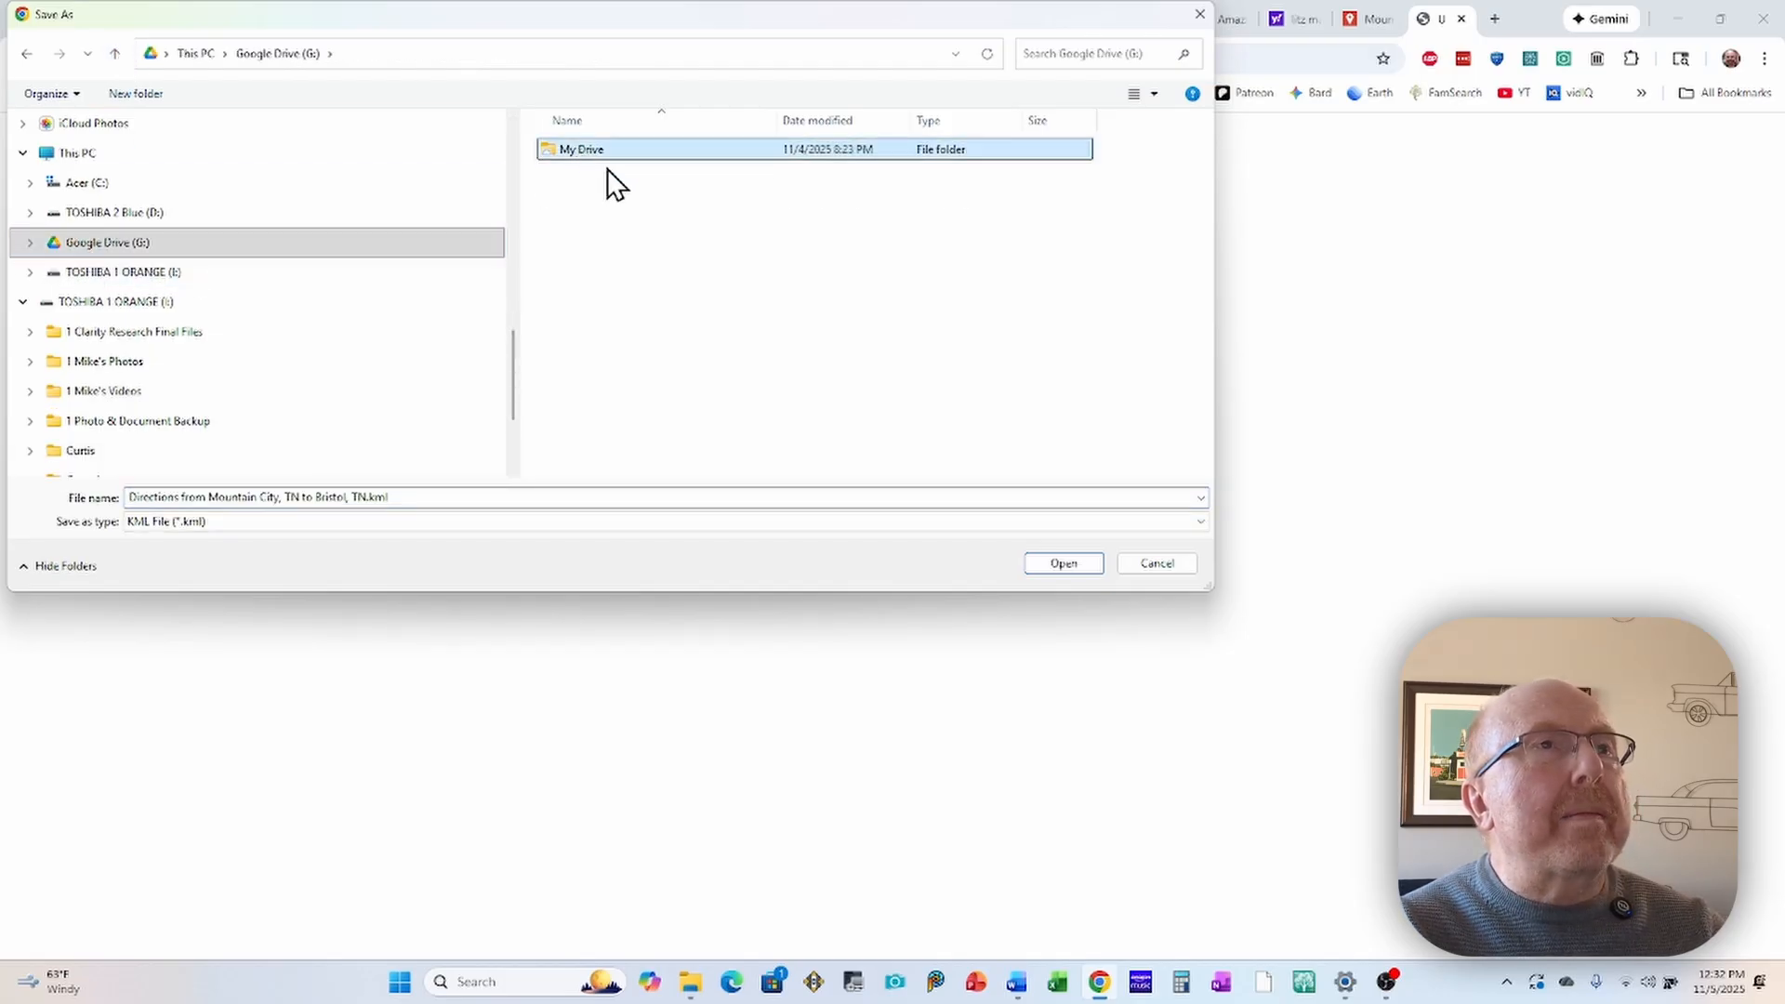
pyautogui.doubleClick(584, 148)
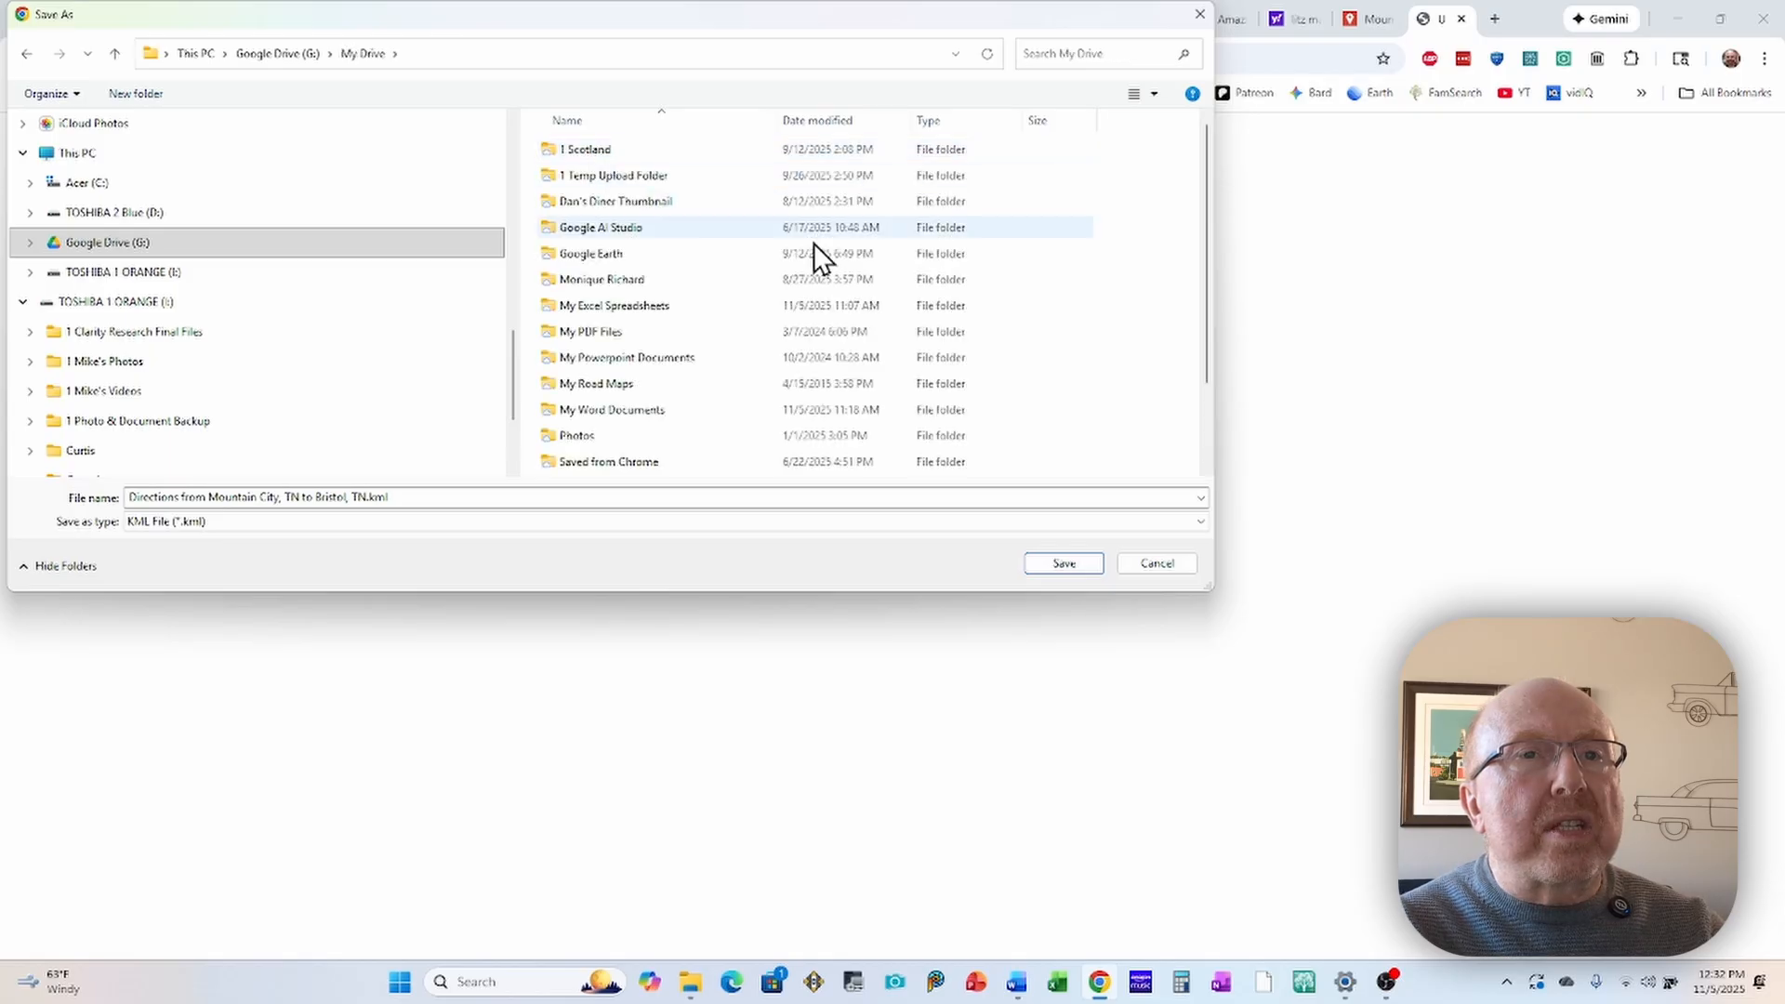
pyautogui.click(1060, 563)
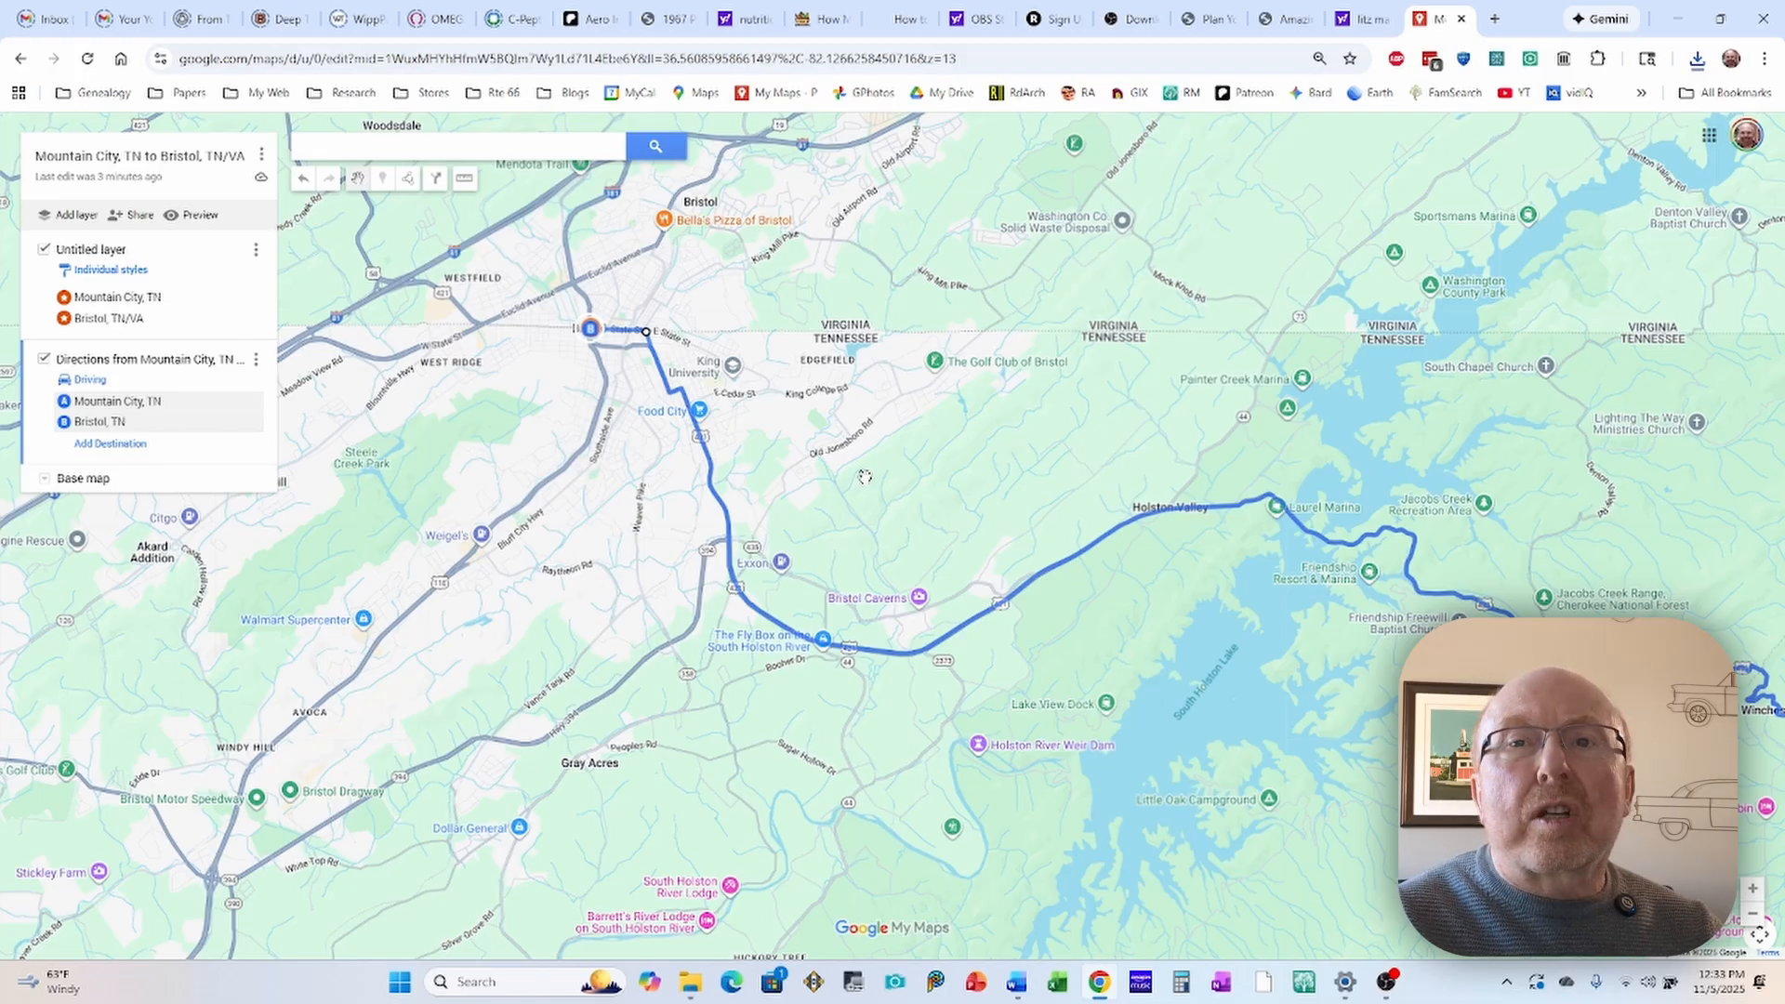
# Step: Delete the driving route from the directions layer and add a new empty layer to the map
pyautogui.press('Delete')
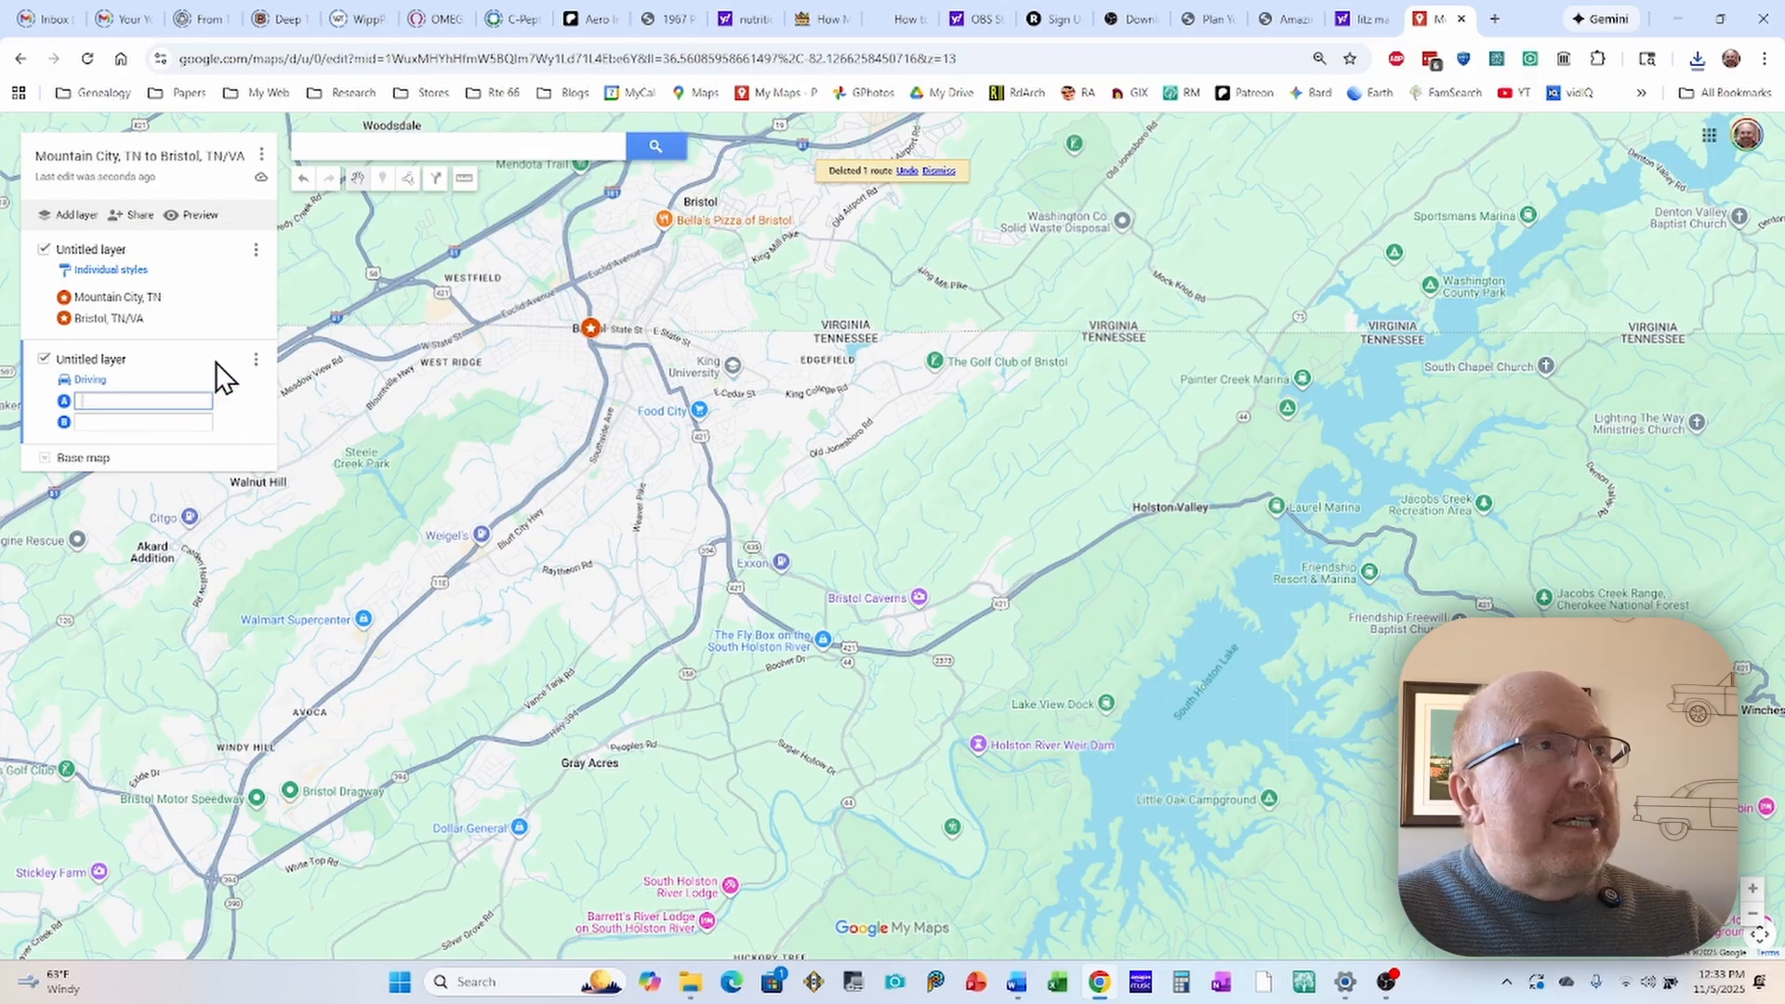
pyautogui.click(74, 223)
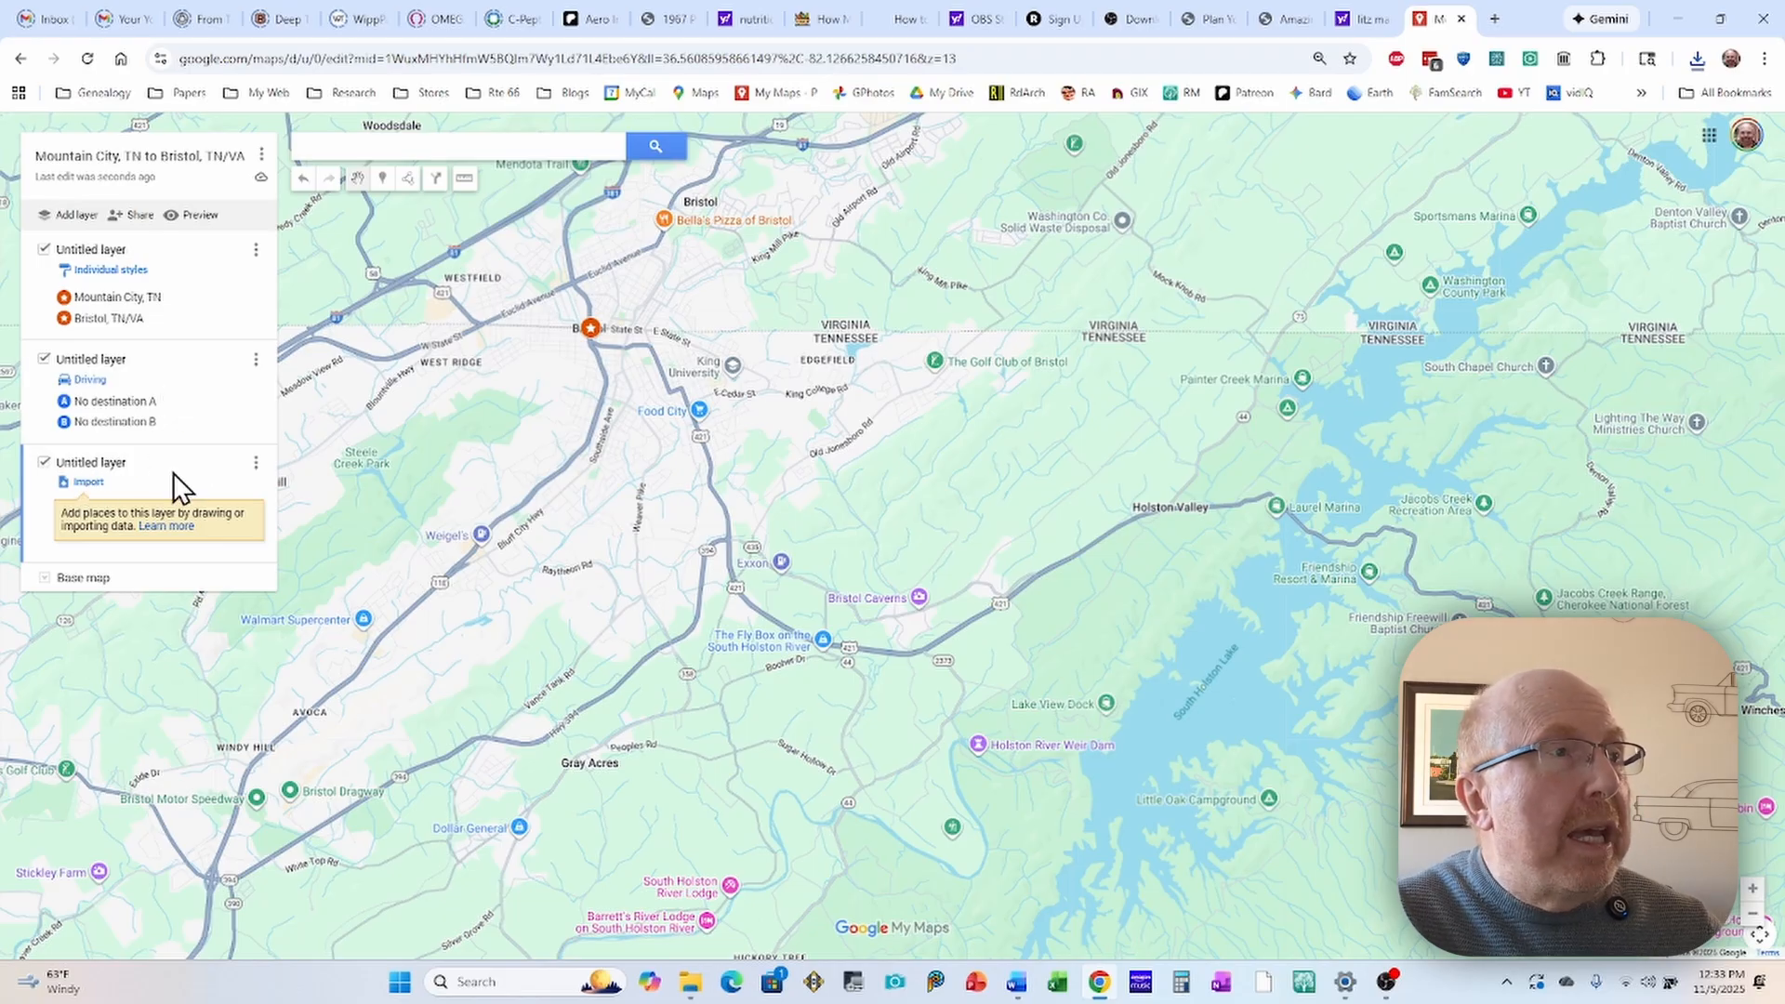
# Step: Import the "Directions from Mountain City, TN to Bristol, TN" KML file from My Drive on Google Drive into the new empty layer
pyautogui.click(90, 483)
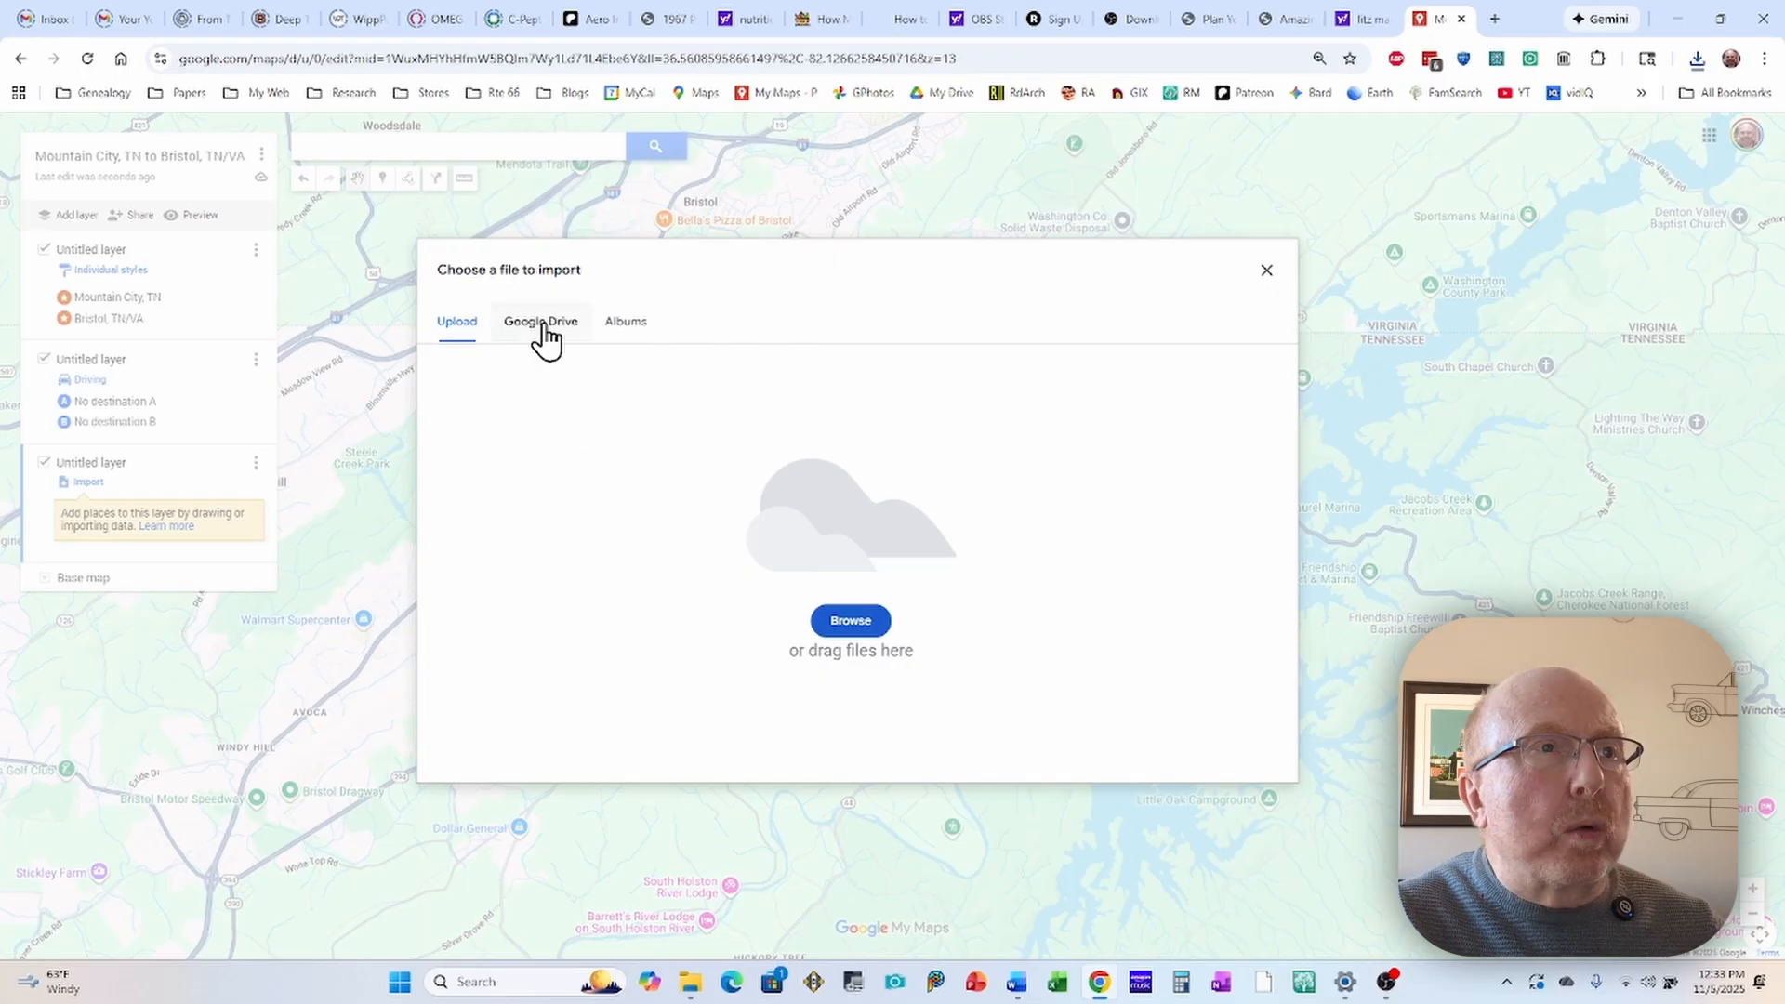
pyautogui.click(543, 333)
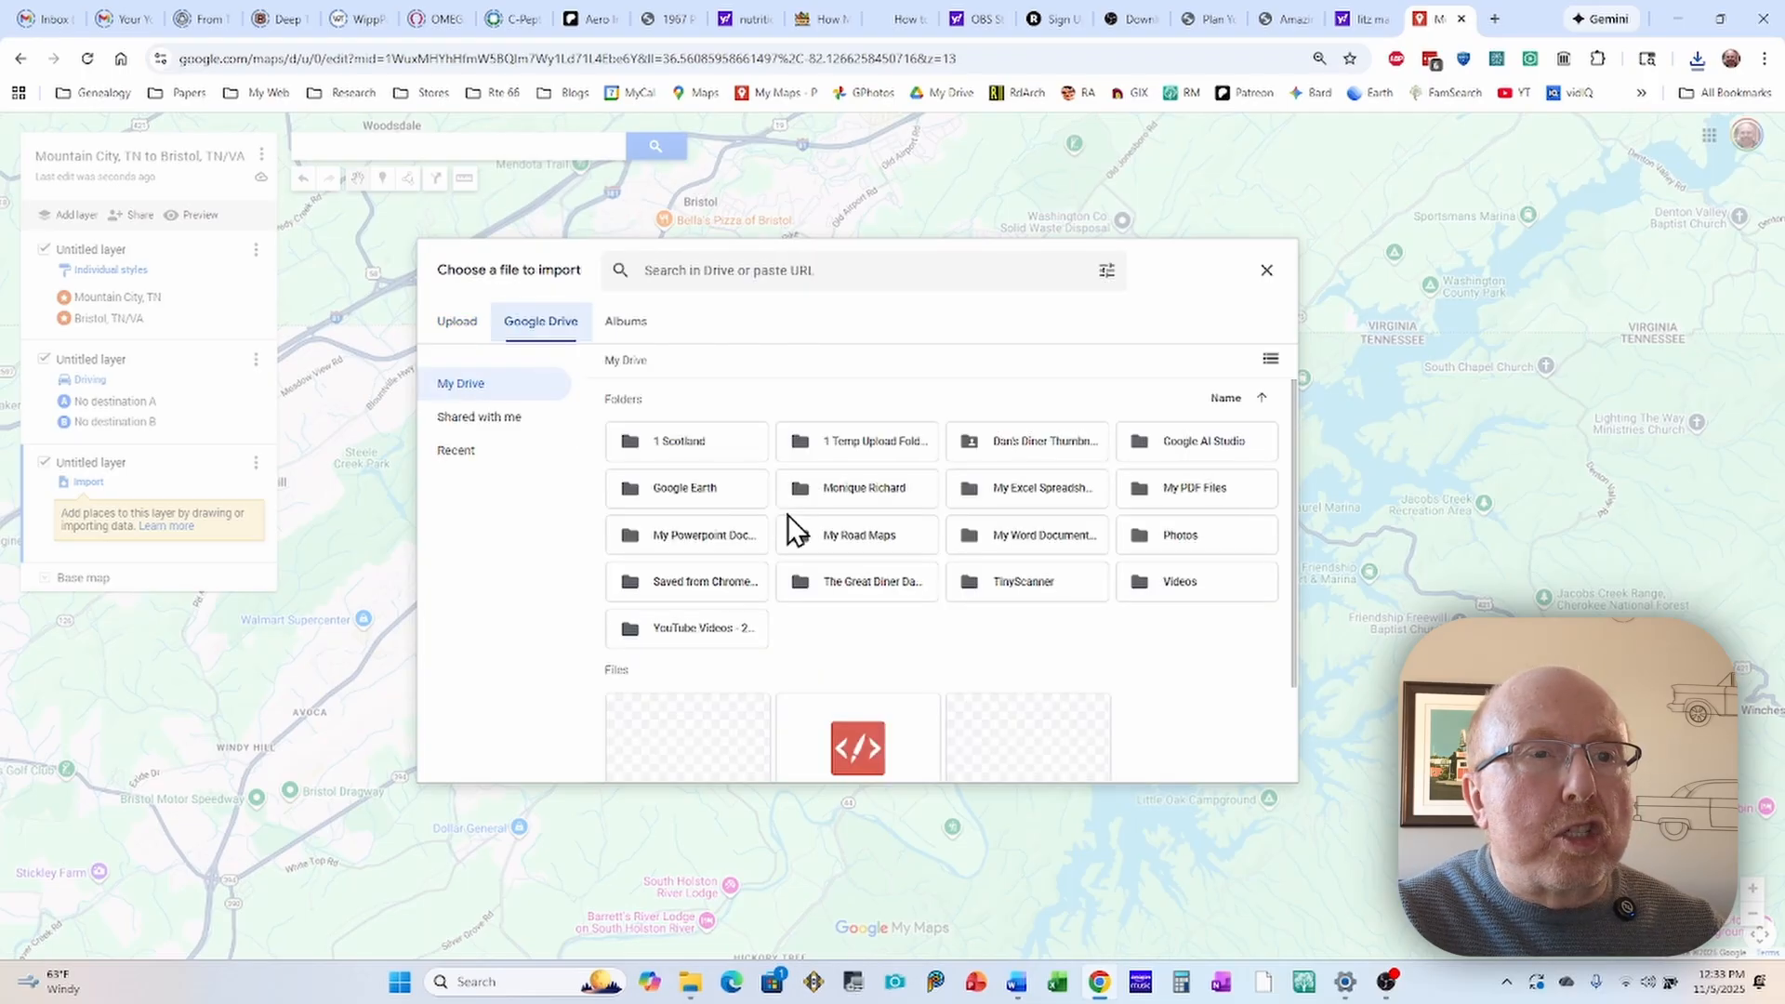
pyautogui.scroll(-2, 1062, 673)
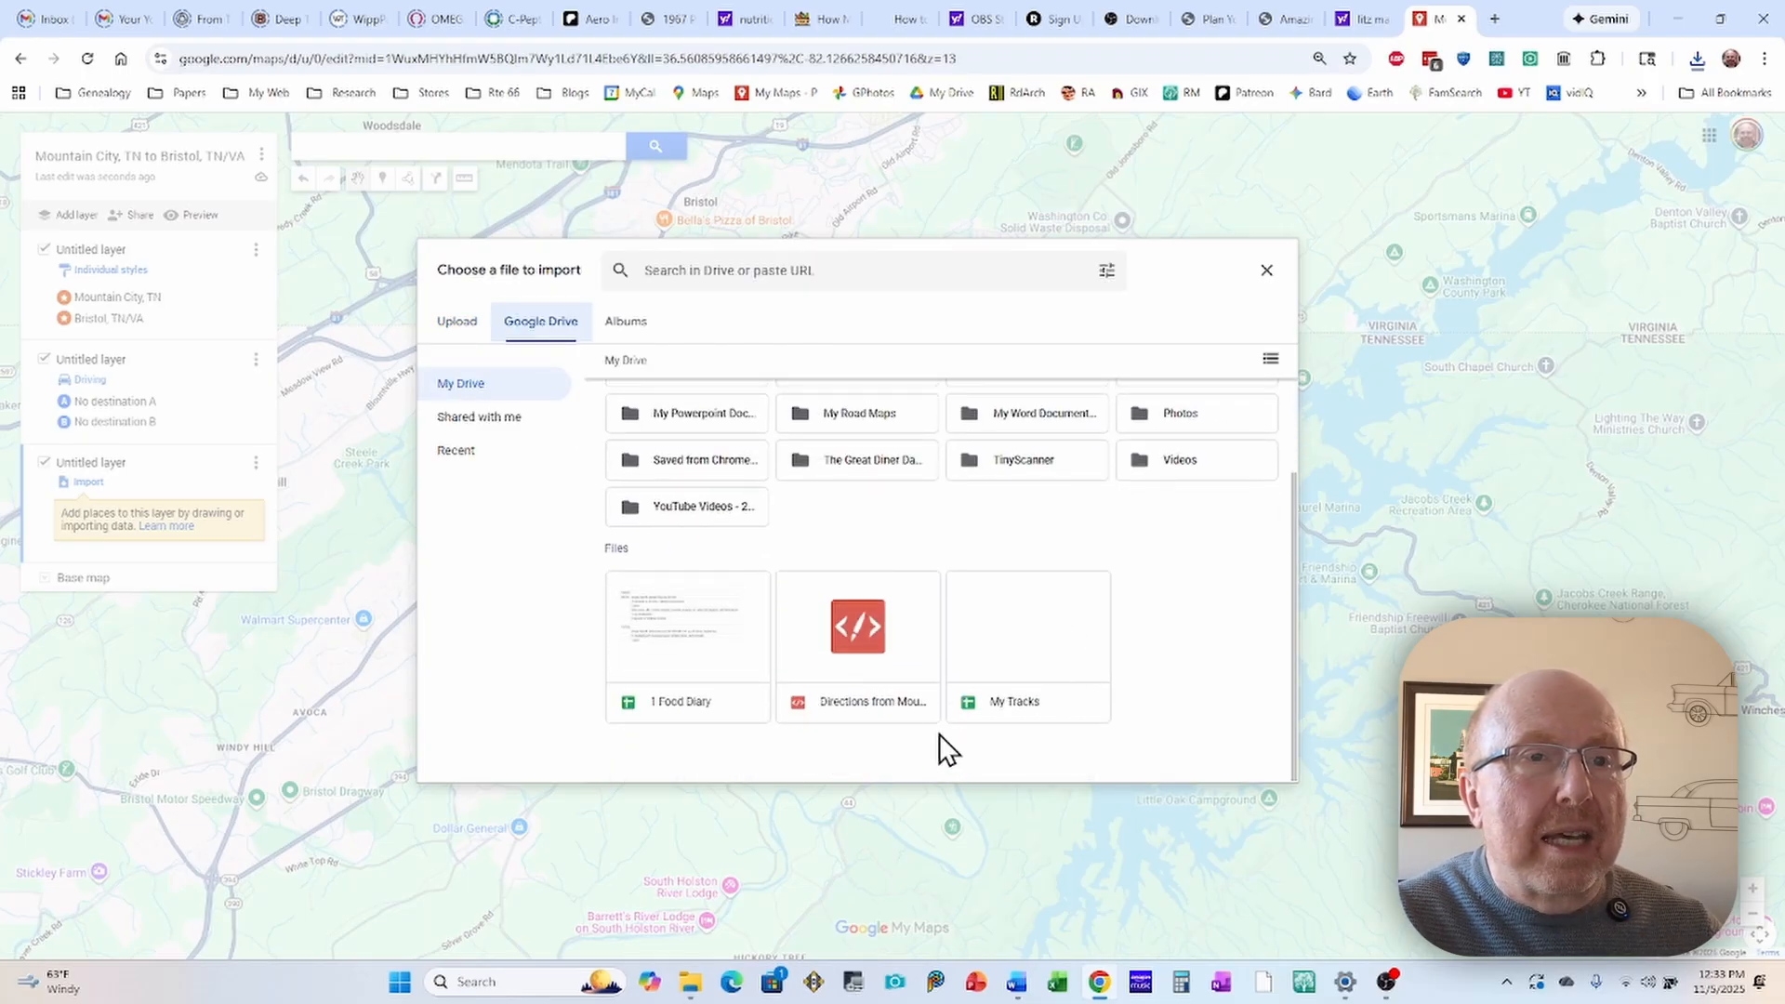
pyautogui.click(860, 642)
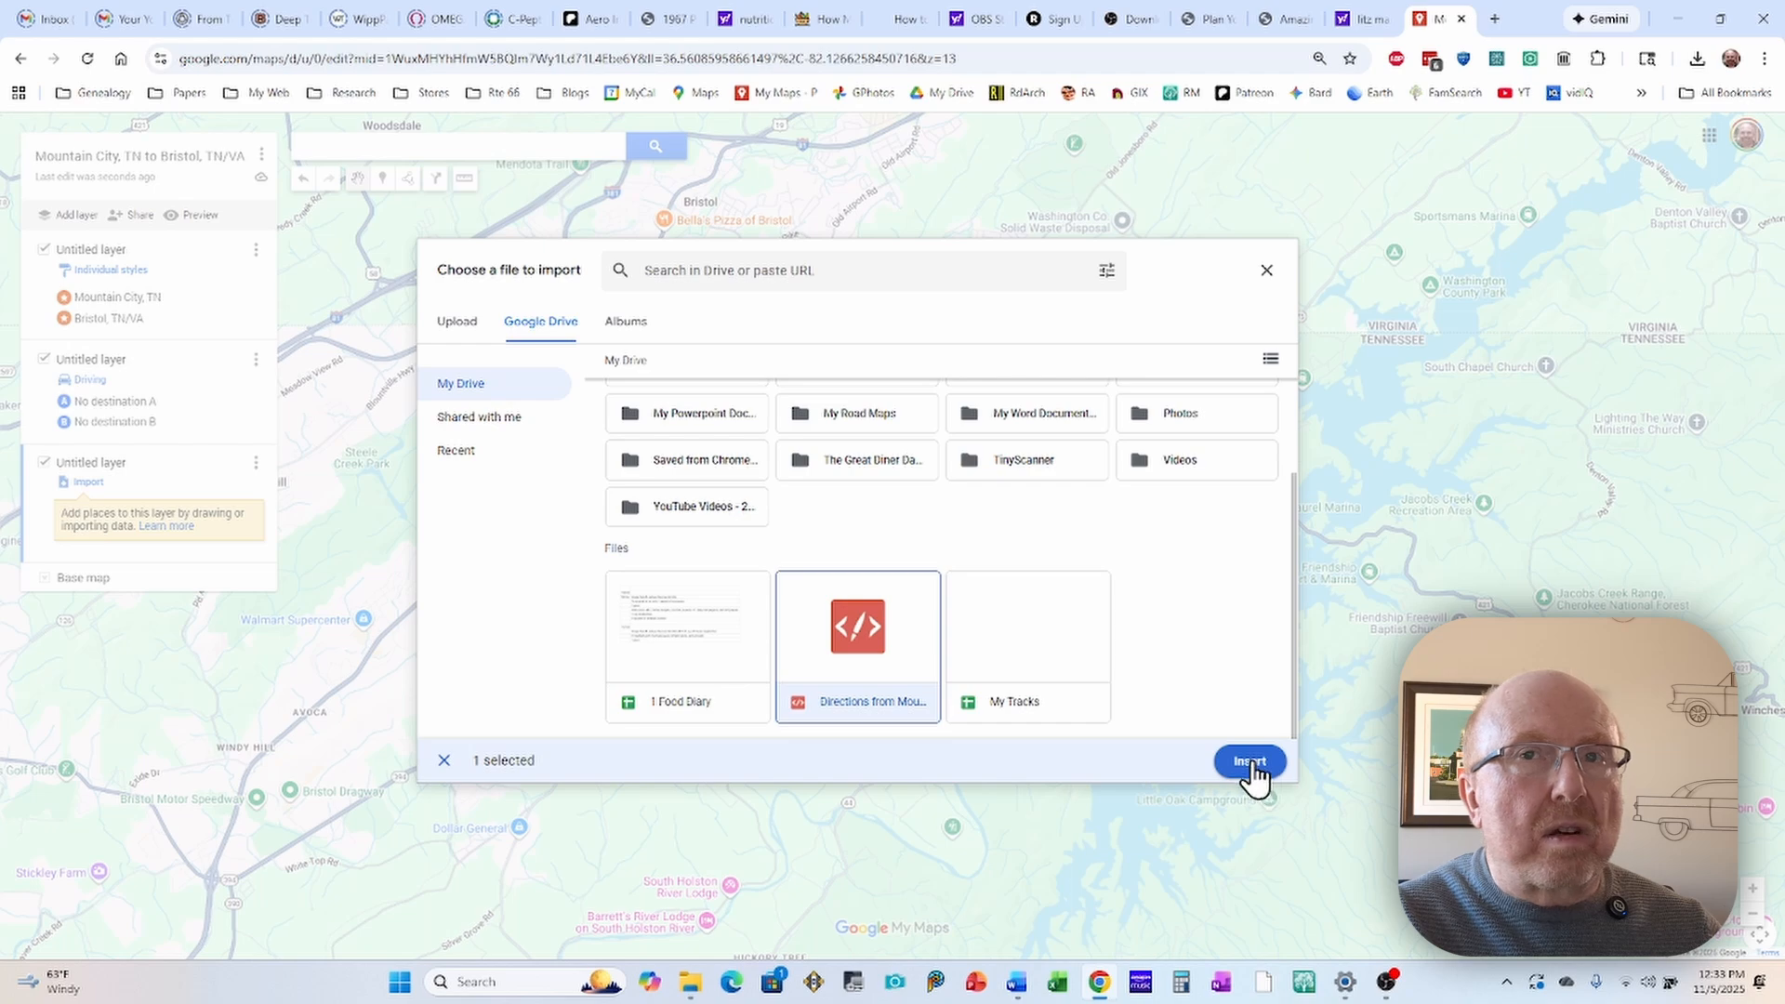
pyautogui.click(1251, 762)
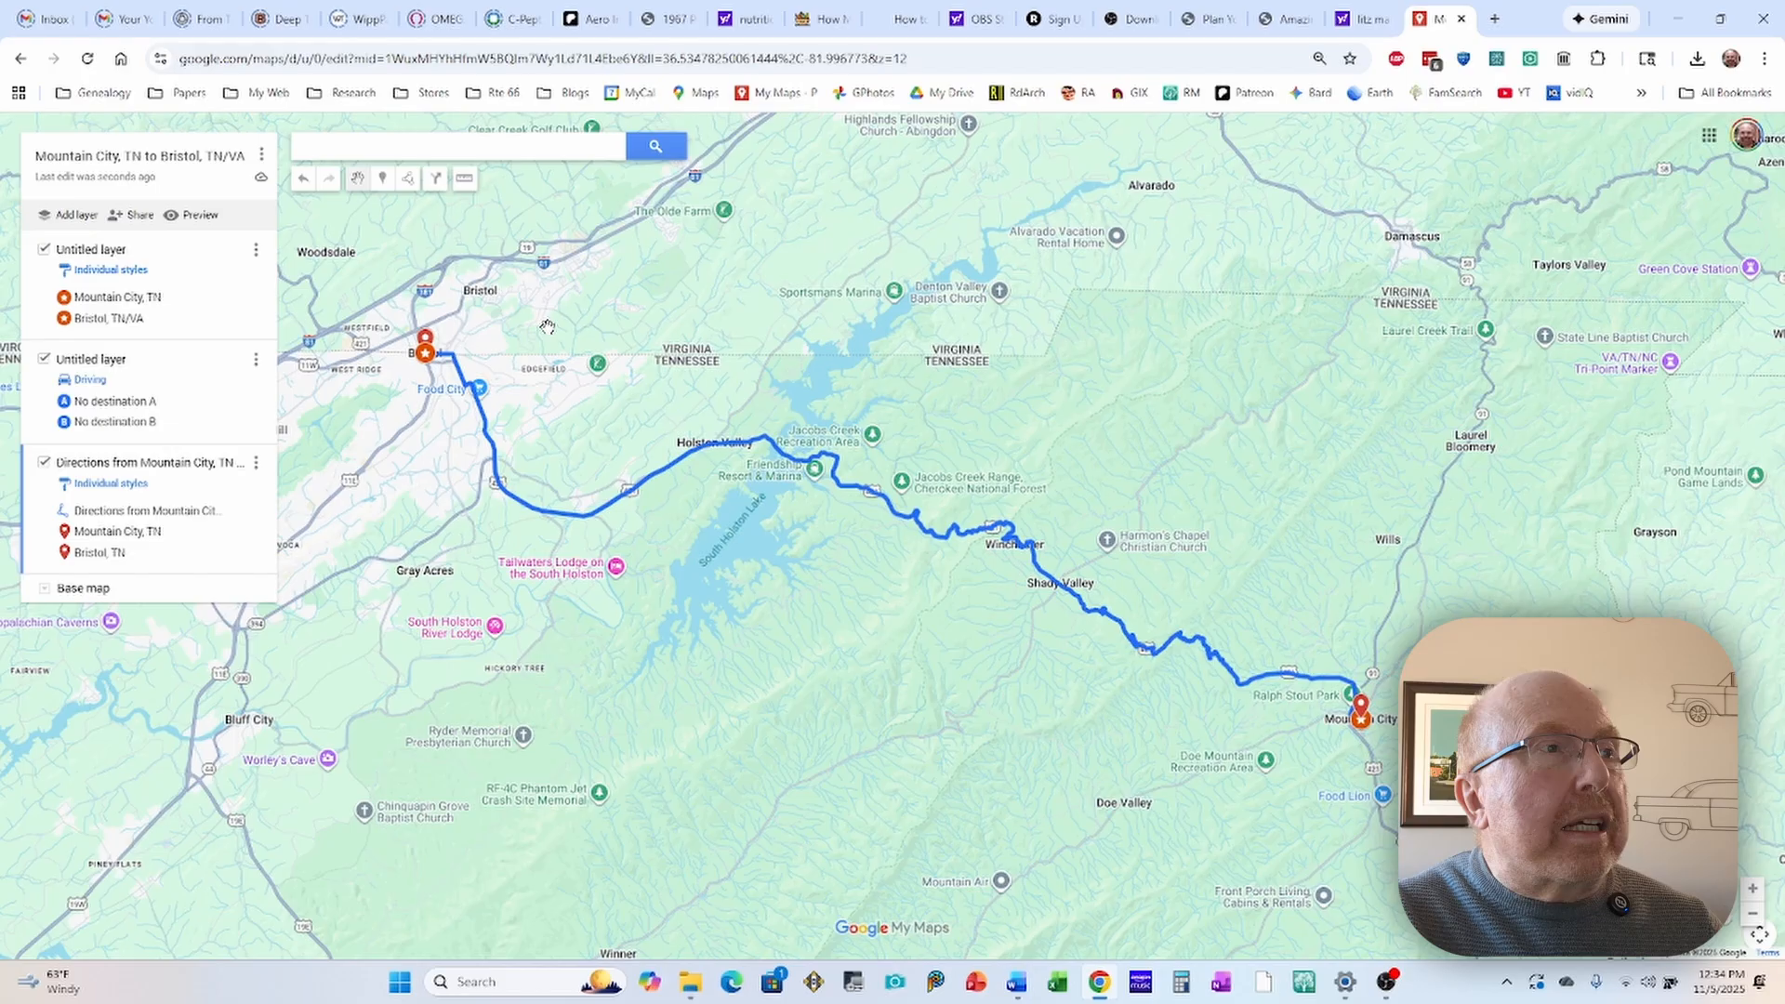
# Step: Delete the imported Bristol, TN and Mountain City, TN place markers from the directions layer, keeping the route line
pyautogui.click(425, 341)
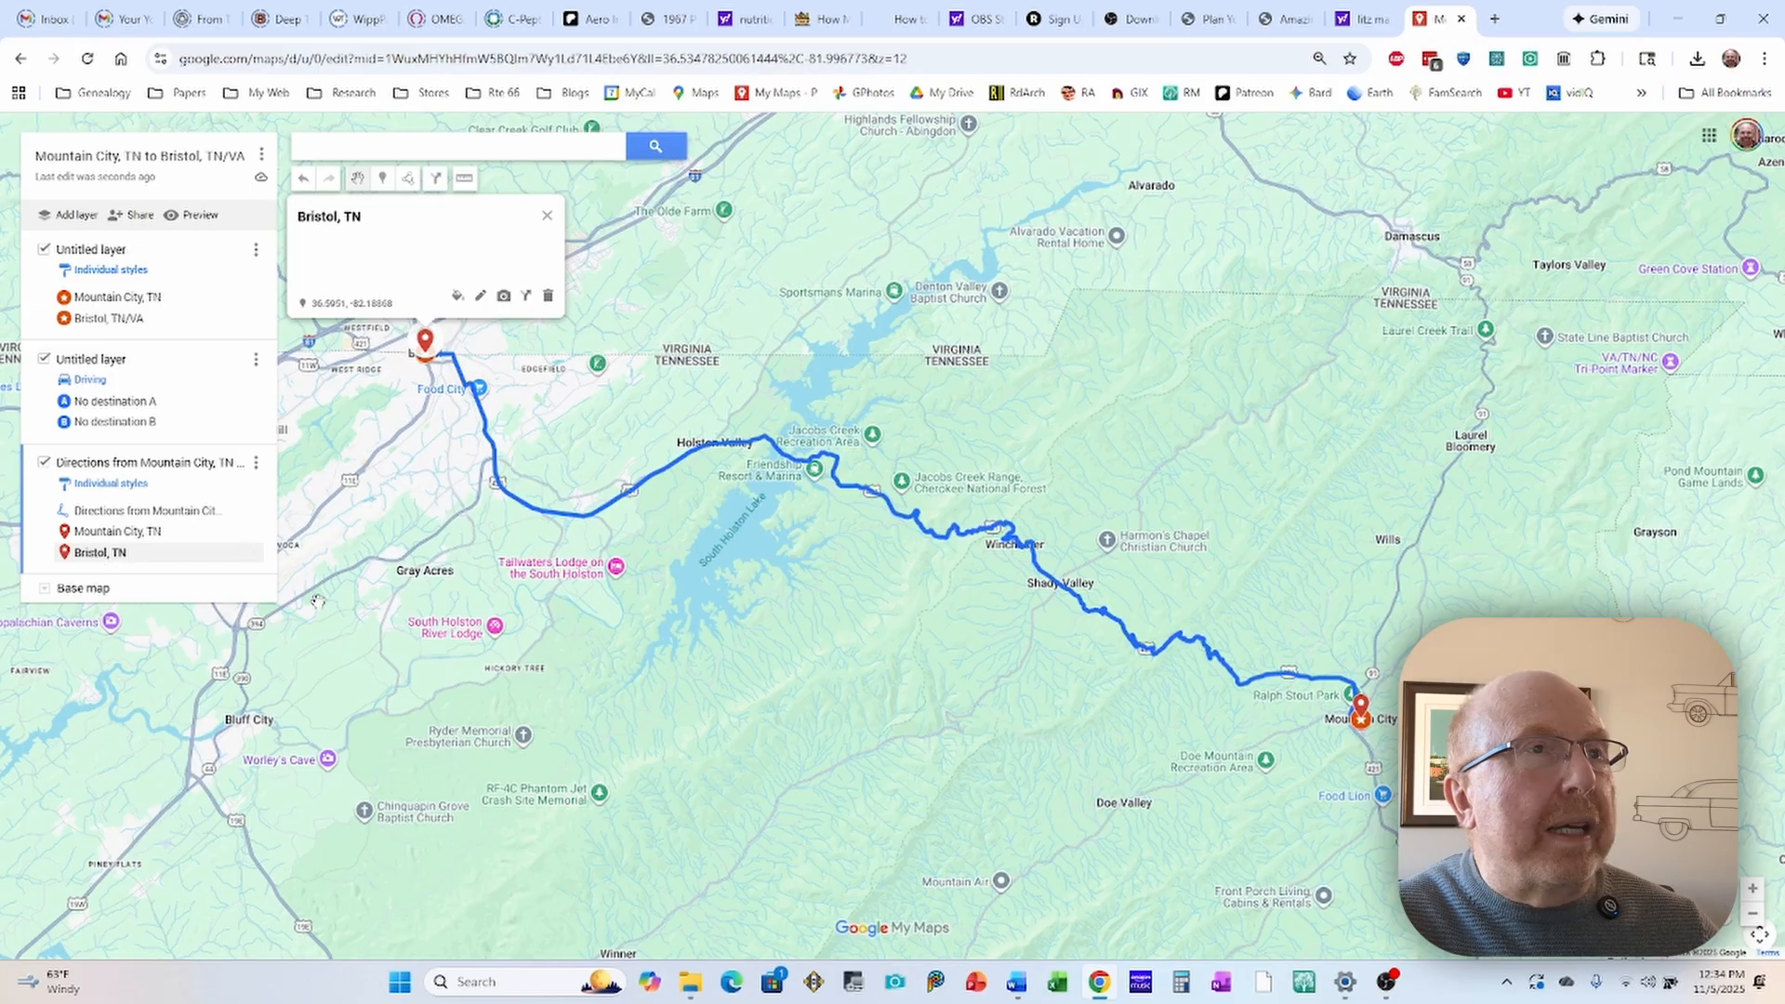
pyautogui.click(548, 295)
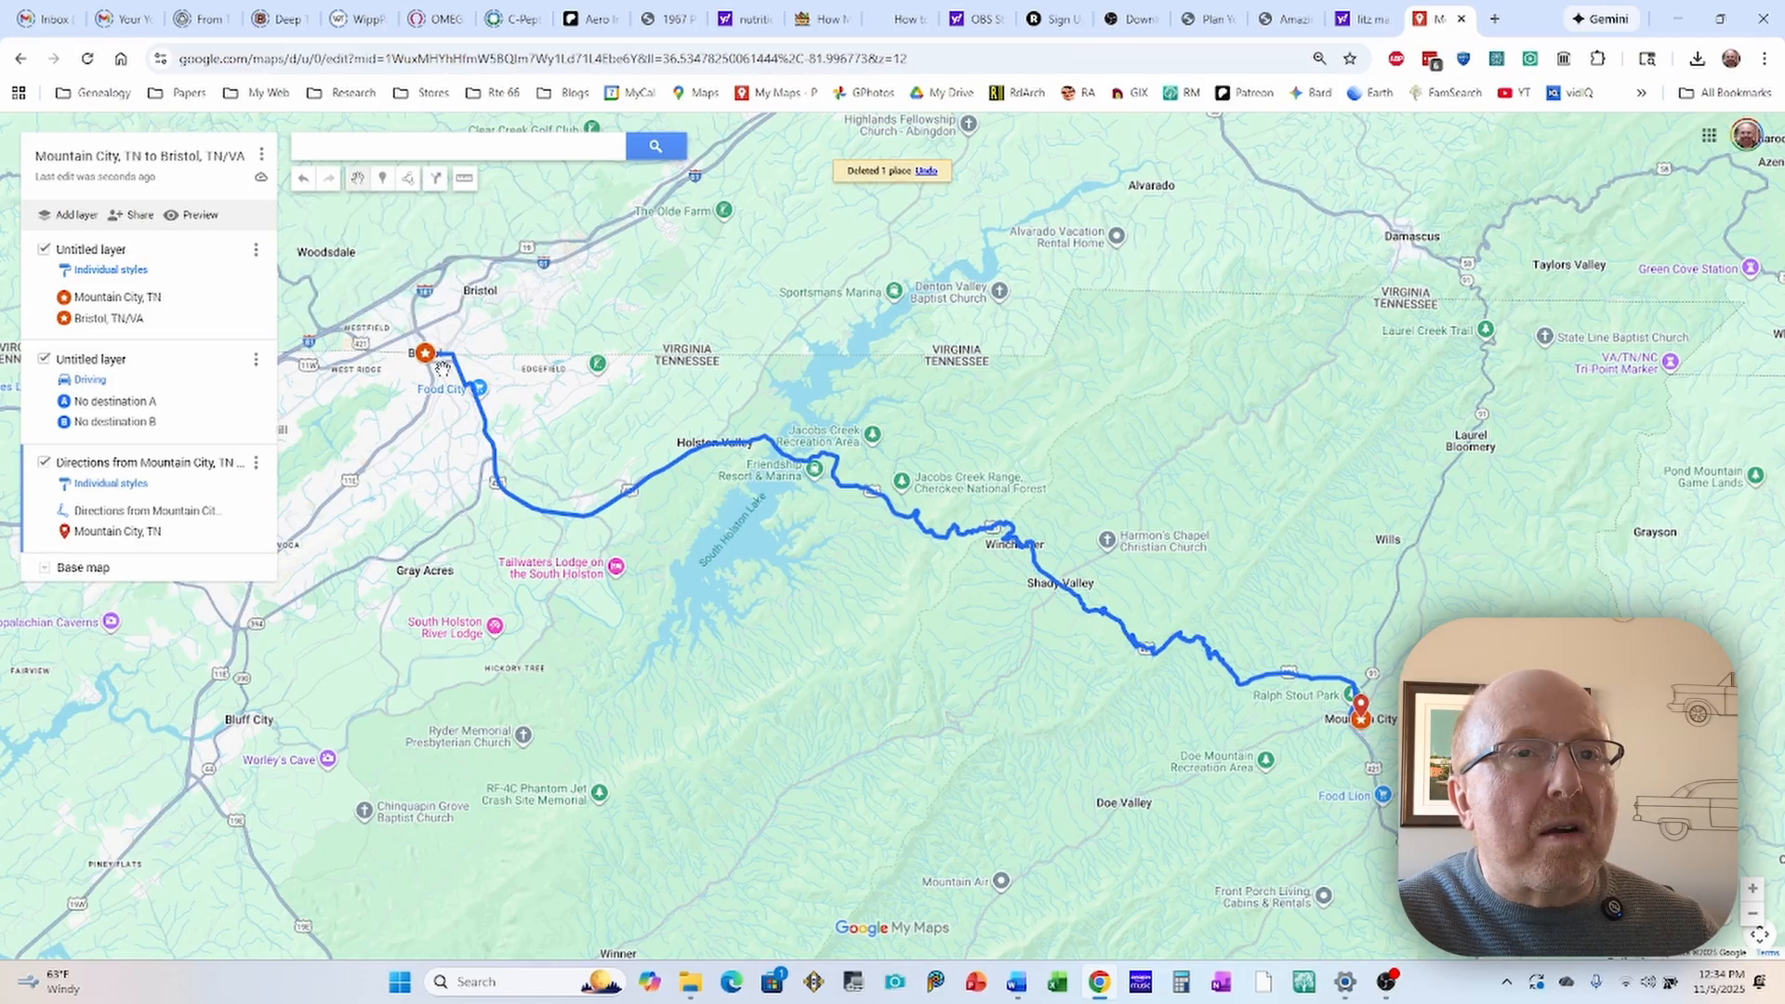
pyautogui.moveTo(912, 626); pyautogui.dragTo(730, 431)
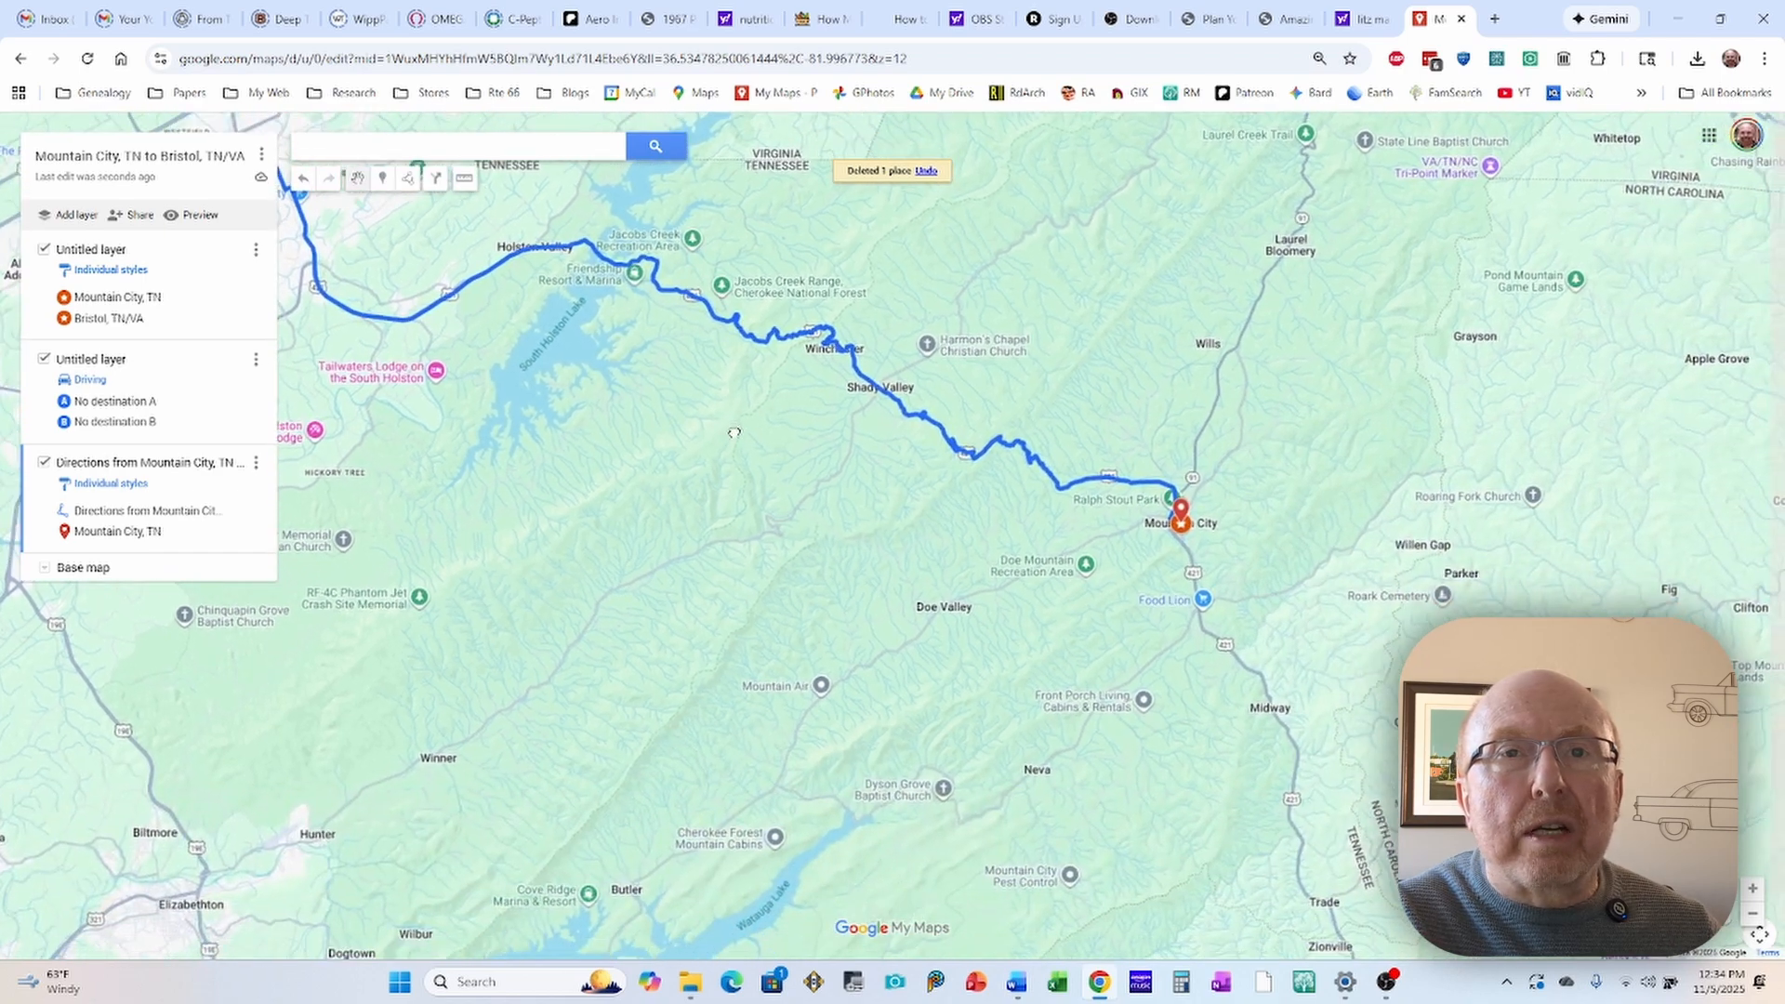
pyautogui.click(1185, 512)
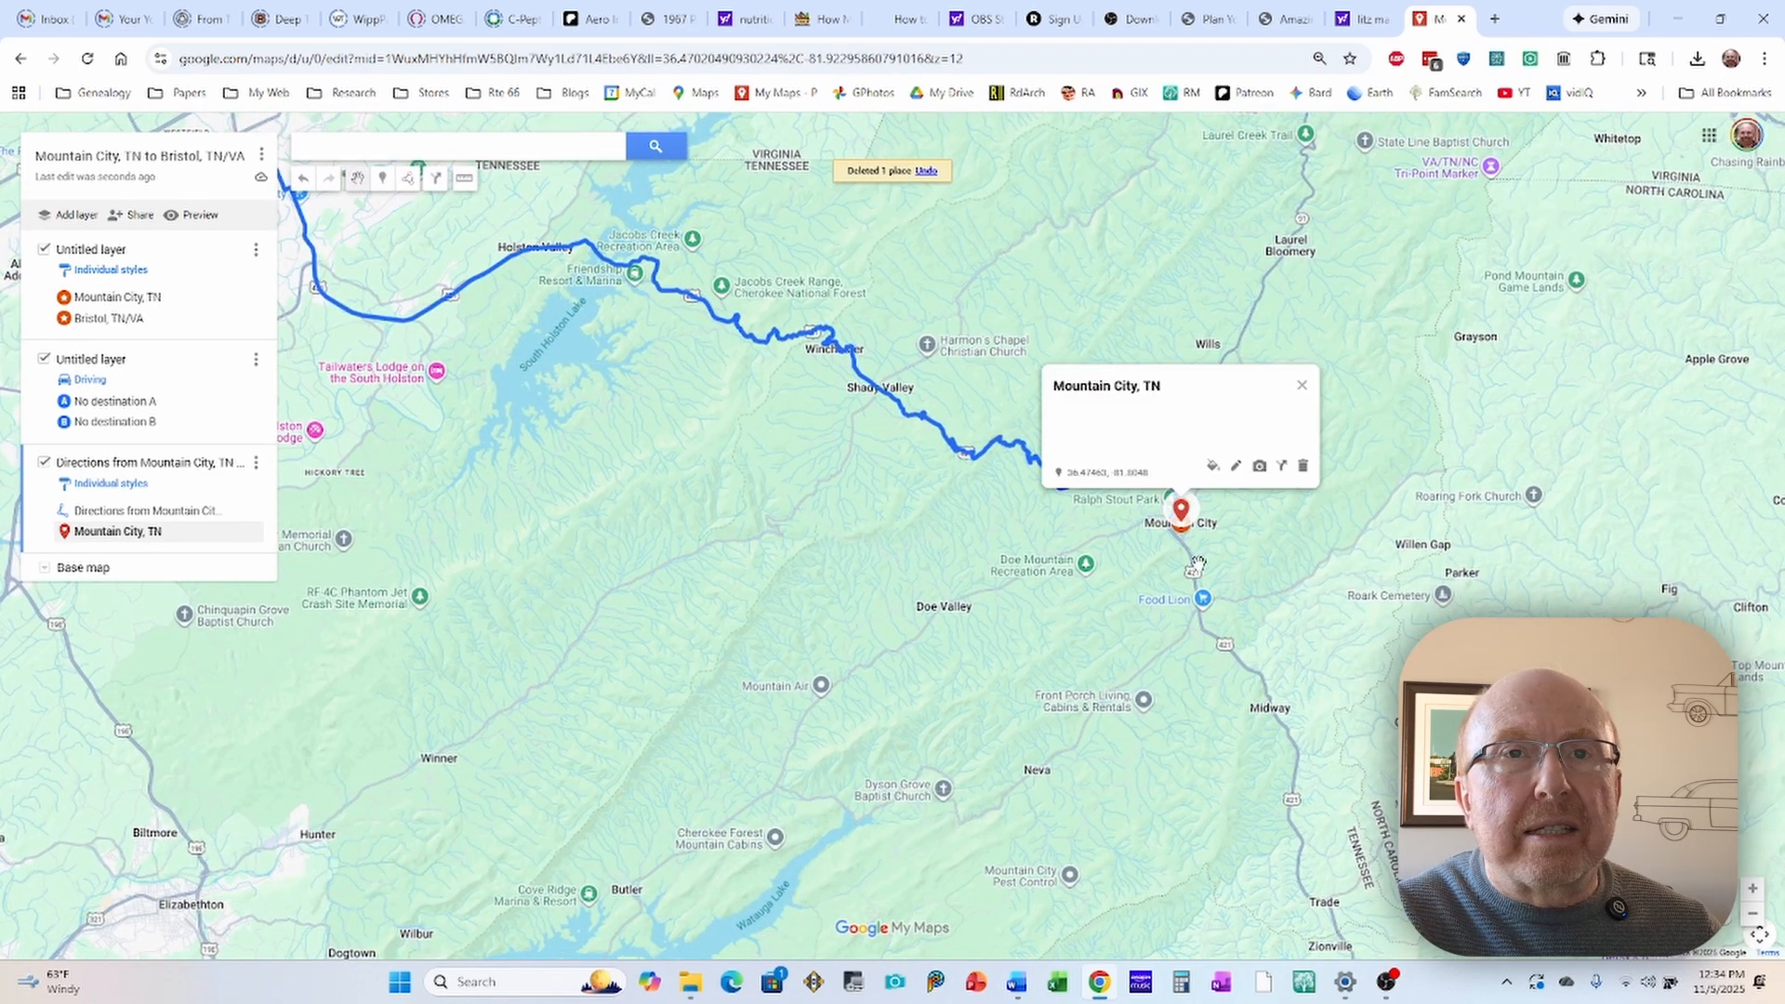
pyautogui.click(1303, 465)
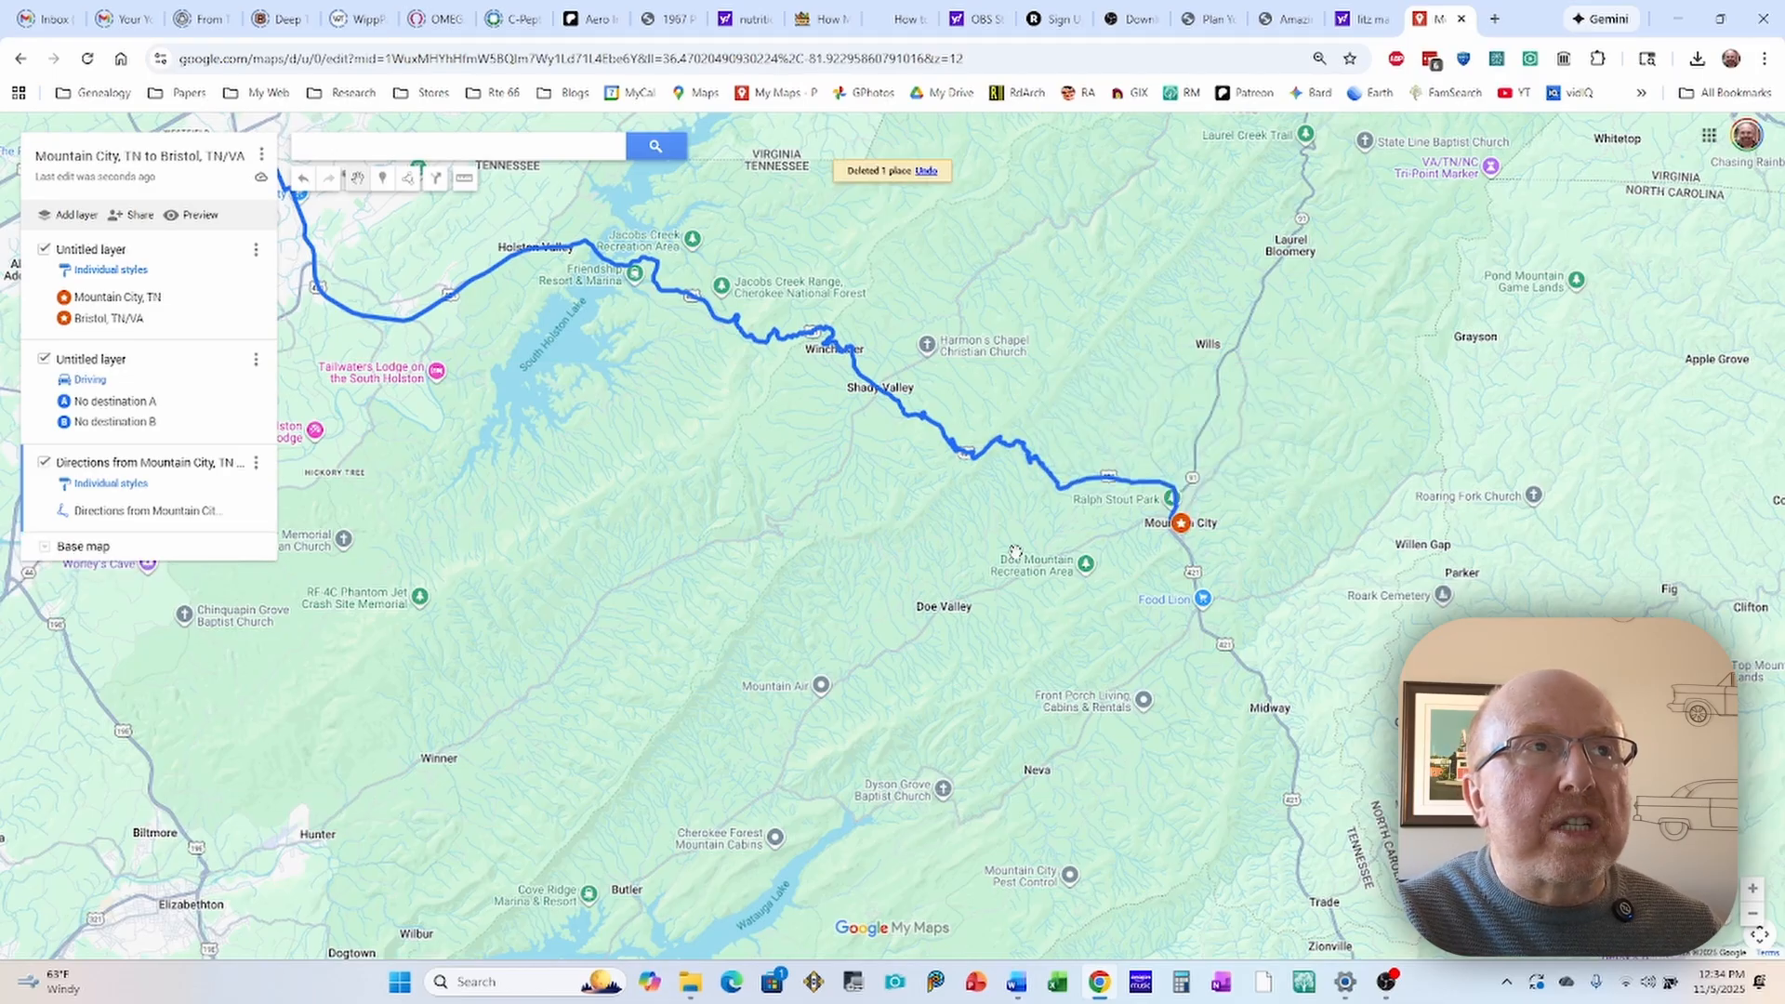
# Step: Change the imported route line's colour to the medium orange in the second row of the palette
pyautogui.moveTo(903, 559)
pyautogui.mouseDown()
pyautogui.moveTo(986, 578)
pyautogui.moveTo(1049, 622)
pyautogui.moveTo(993, 662)
pyautogui.moveTo(1069, 548)
pyautogui.moveTo(1084, 595)
pyautogui.moveTo(1088, 564)
pyautogui.mouseUp()
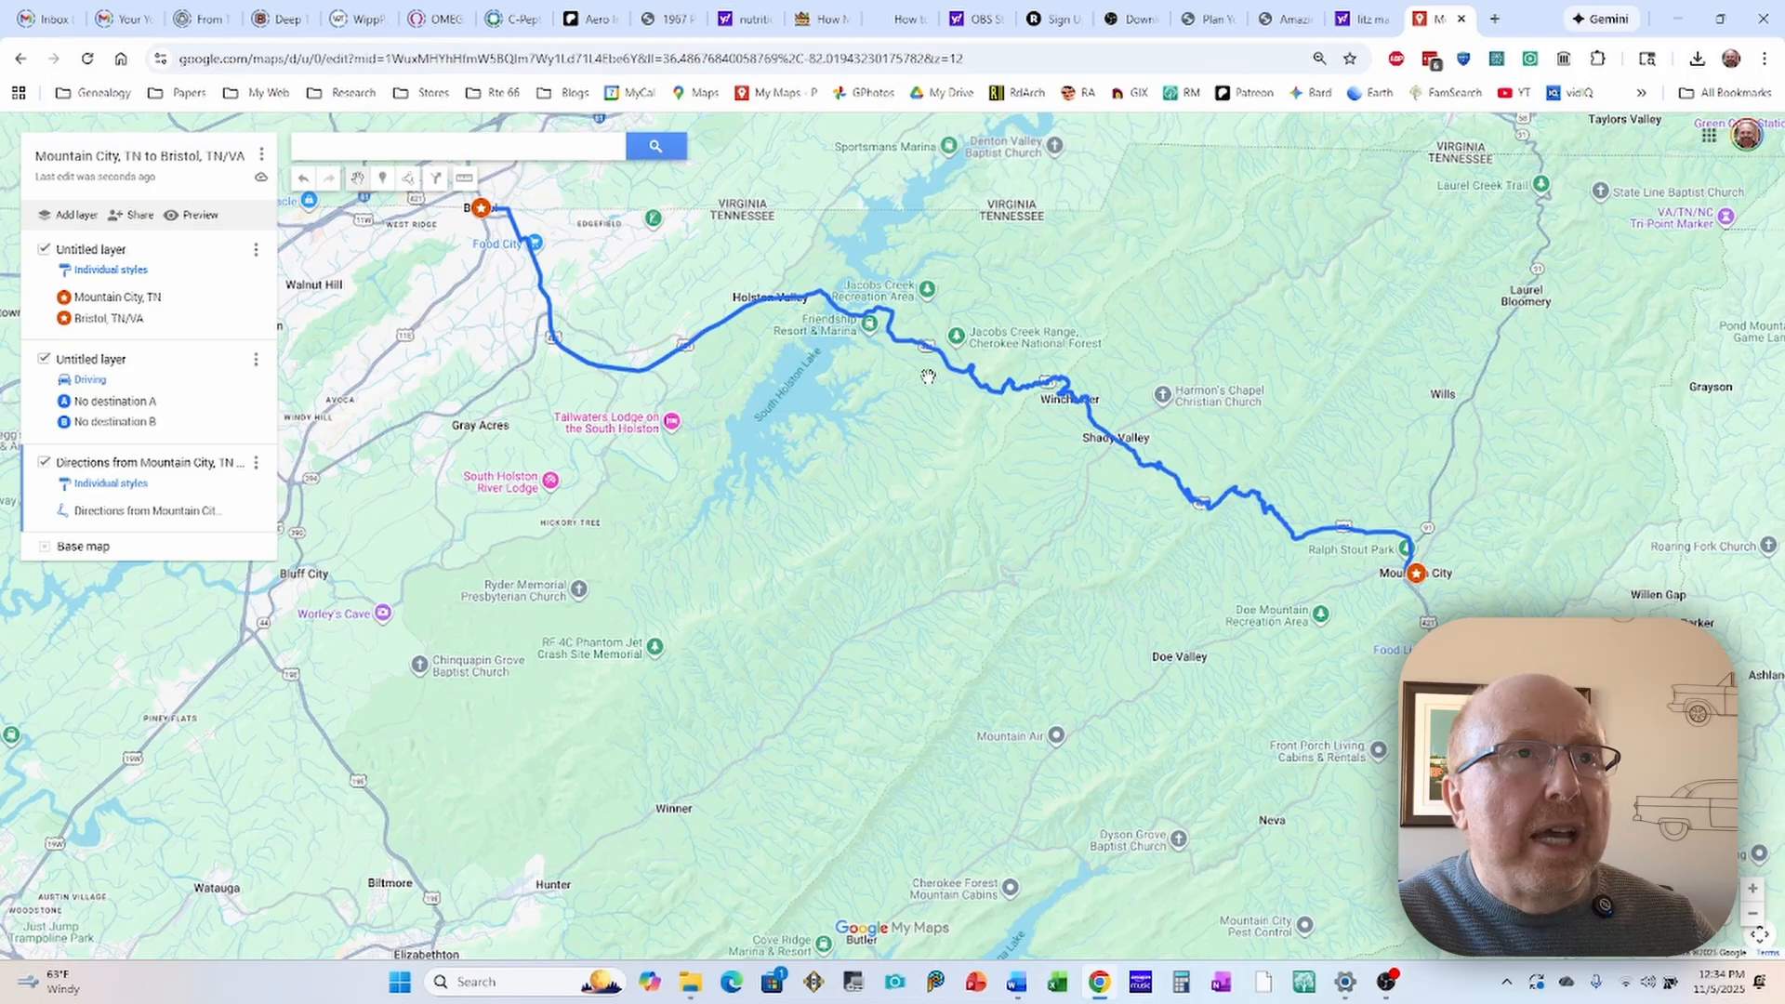
pyautogui.click(751, 309)
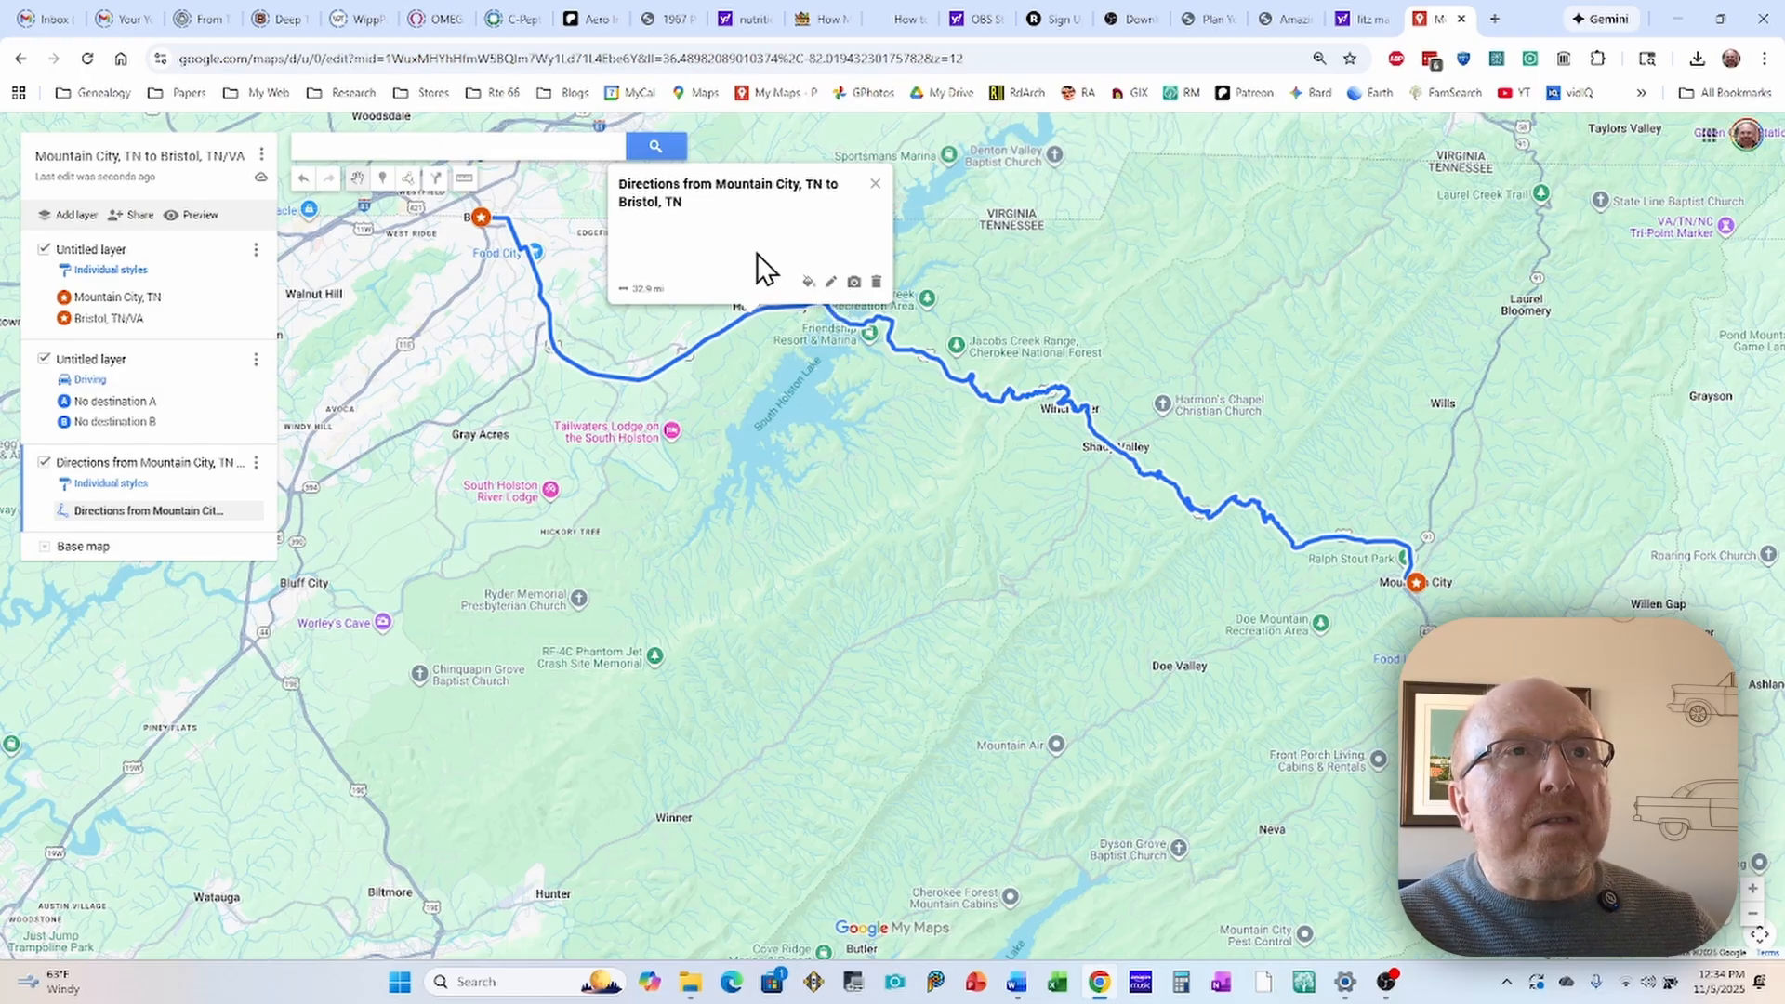
pyautogui.click(807, 283)
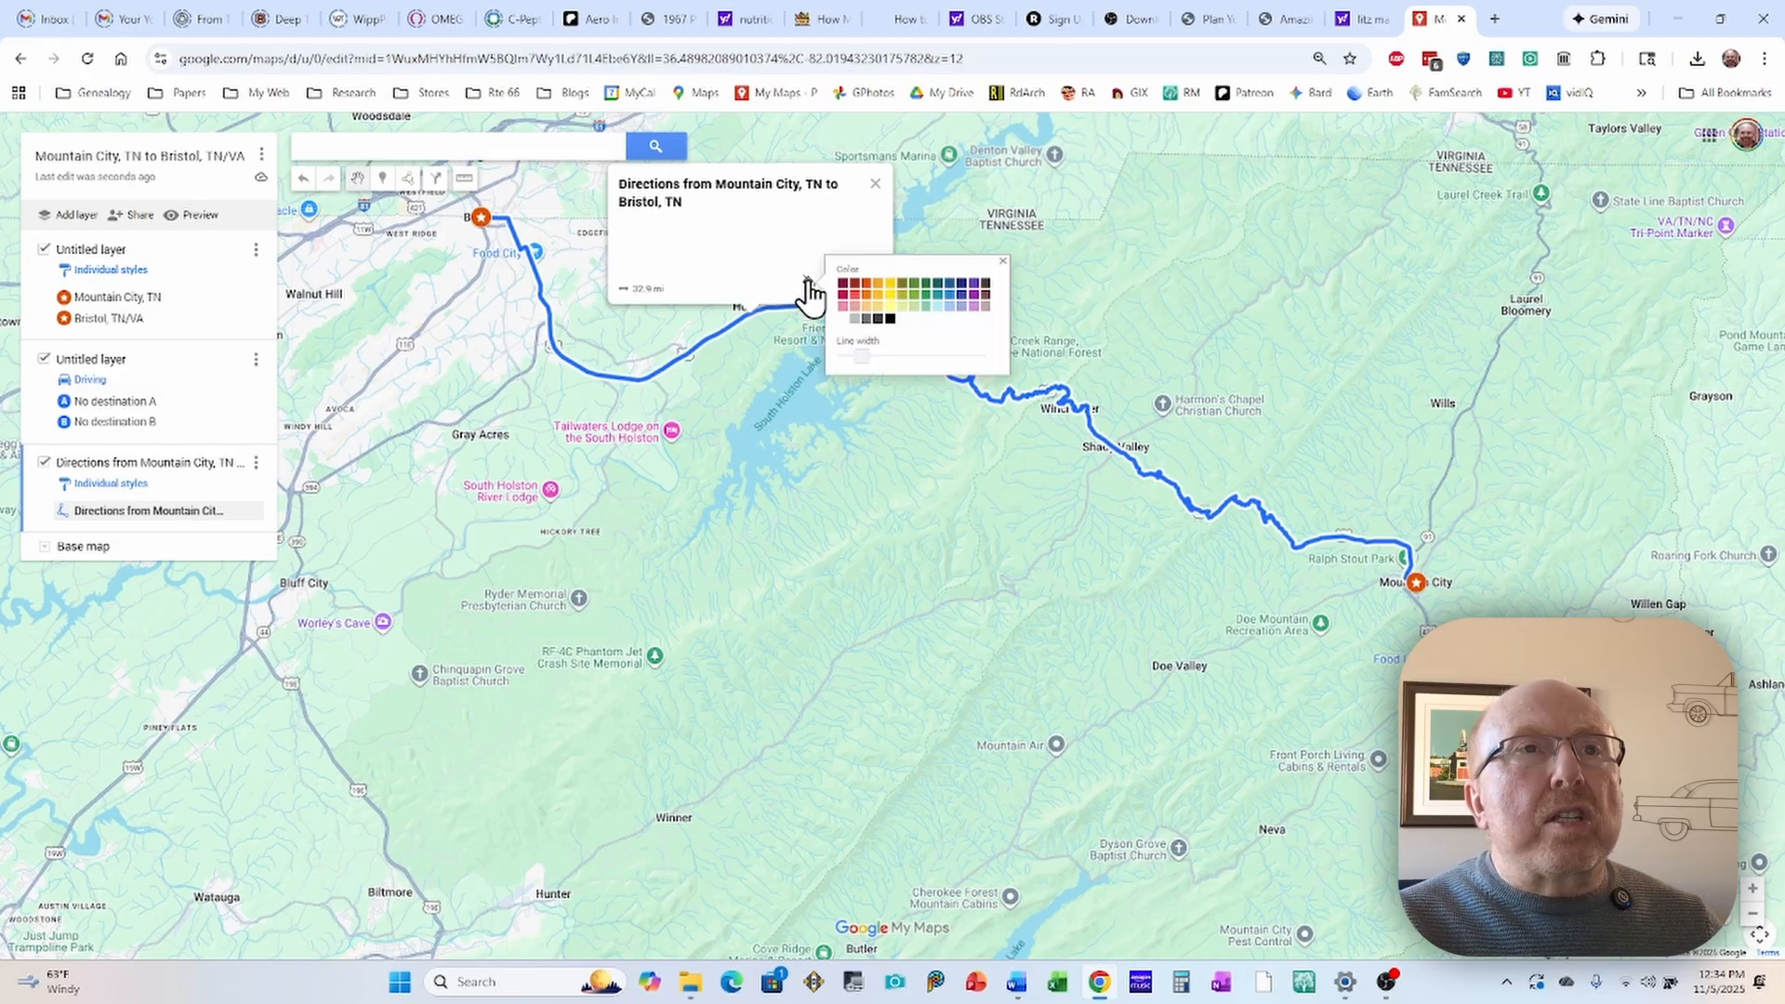
pyautogui.click(869, 294)
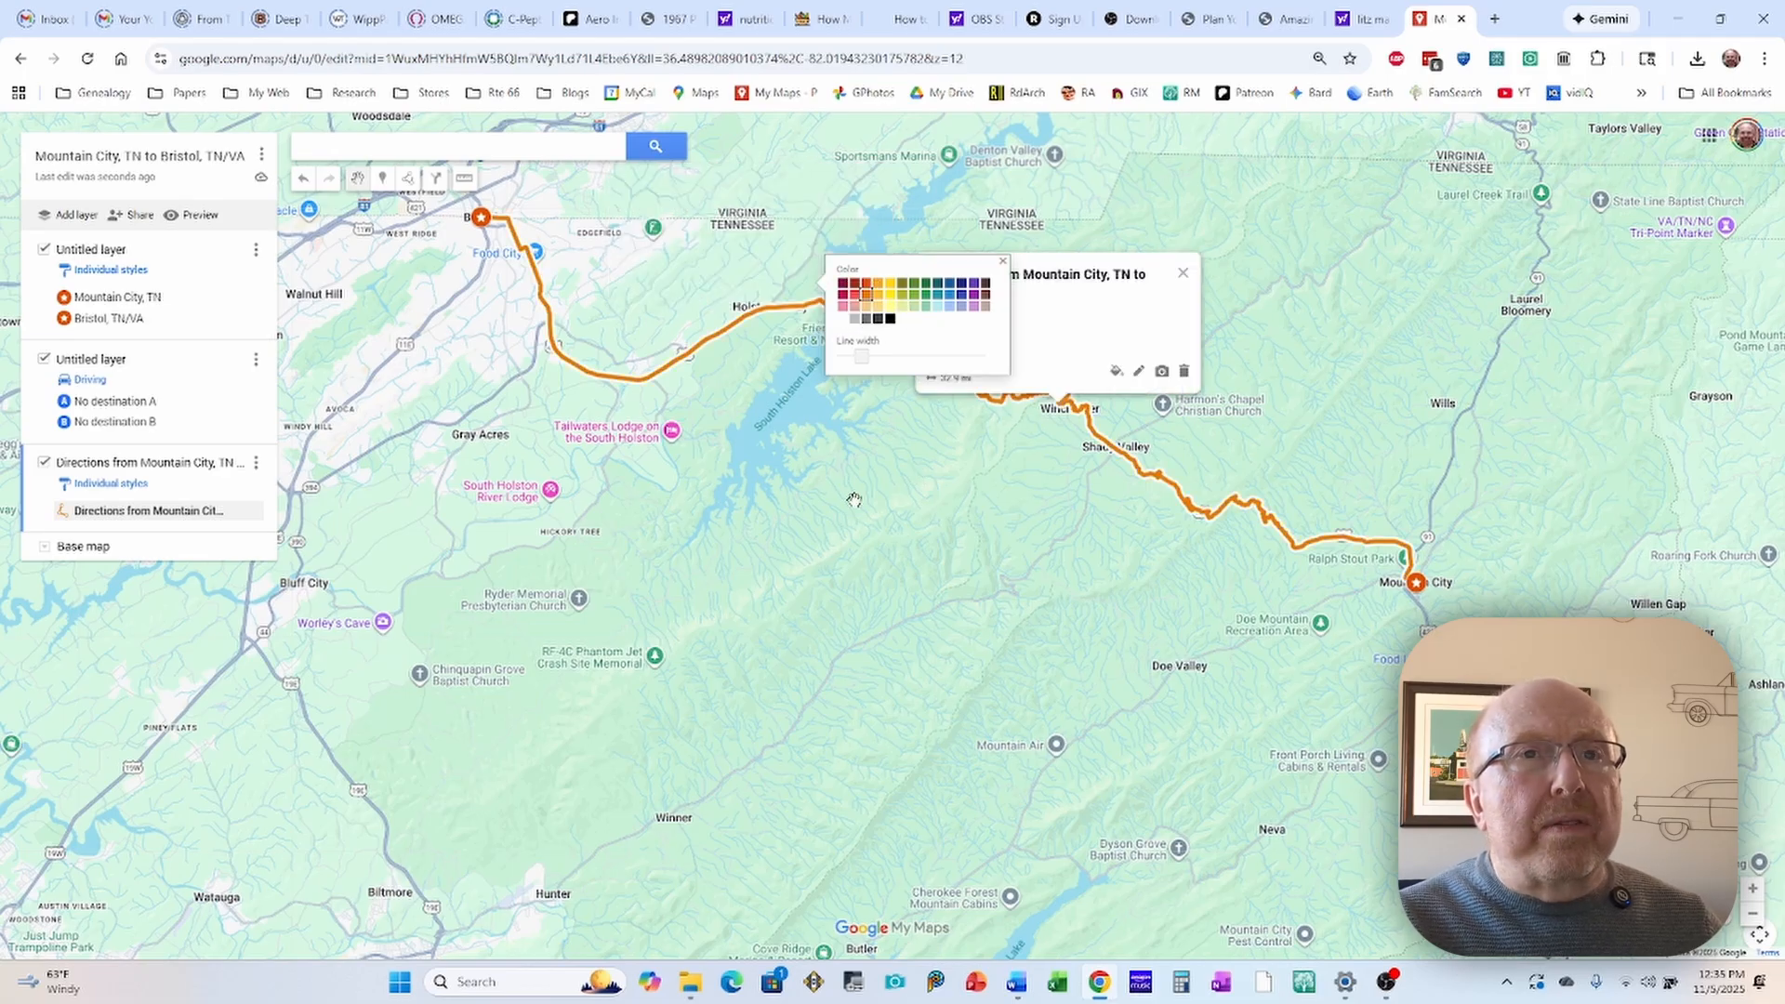
pyautogui.click(923, 503)
# Step: Try a very thick and a very thin line width on the orange route, and settle on a moderately thin width
pyautogui.moveTo(962, 492); pyautogui.dragTo(904, 433)
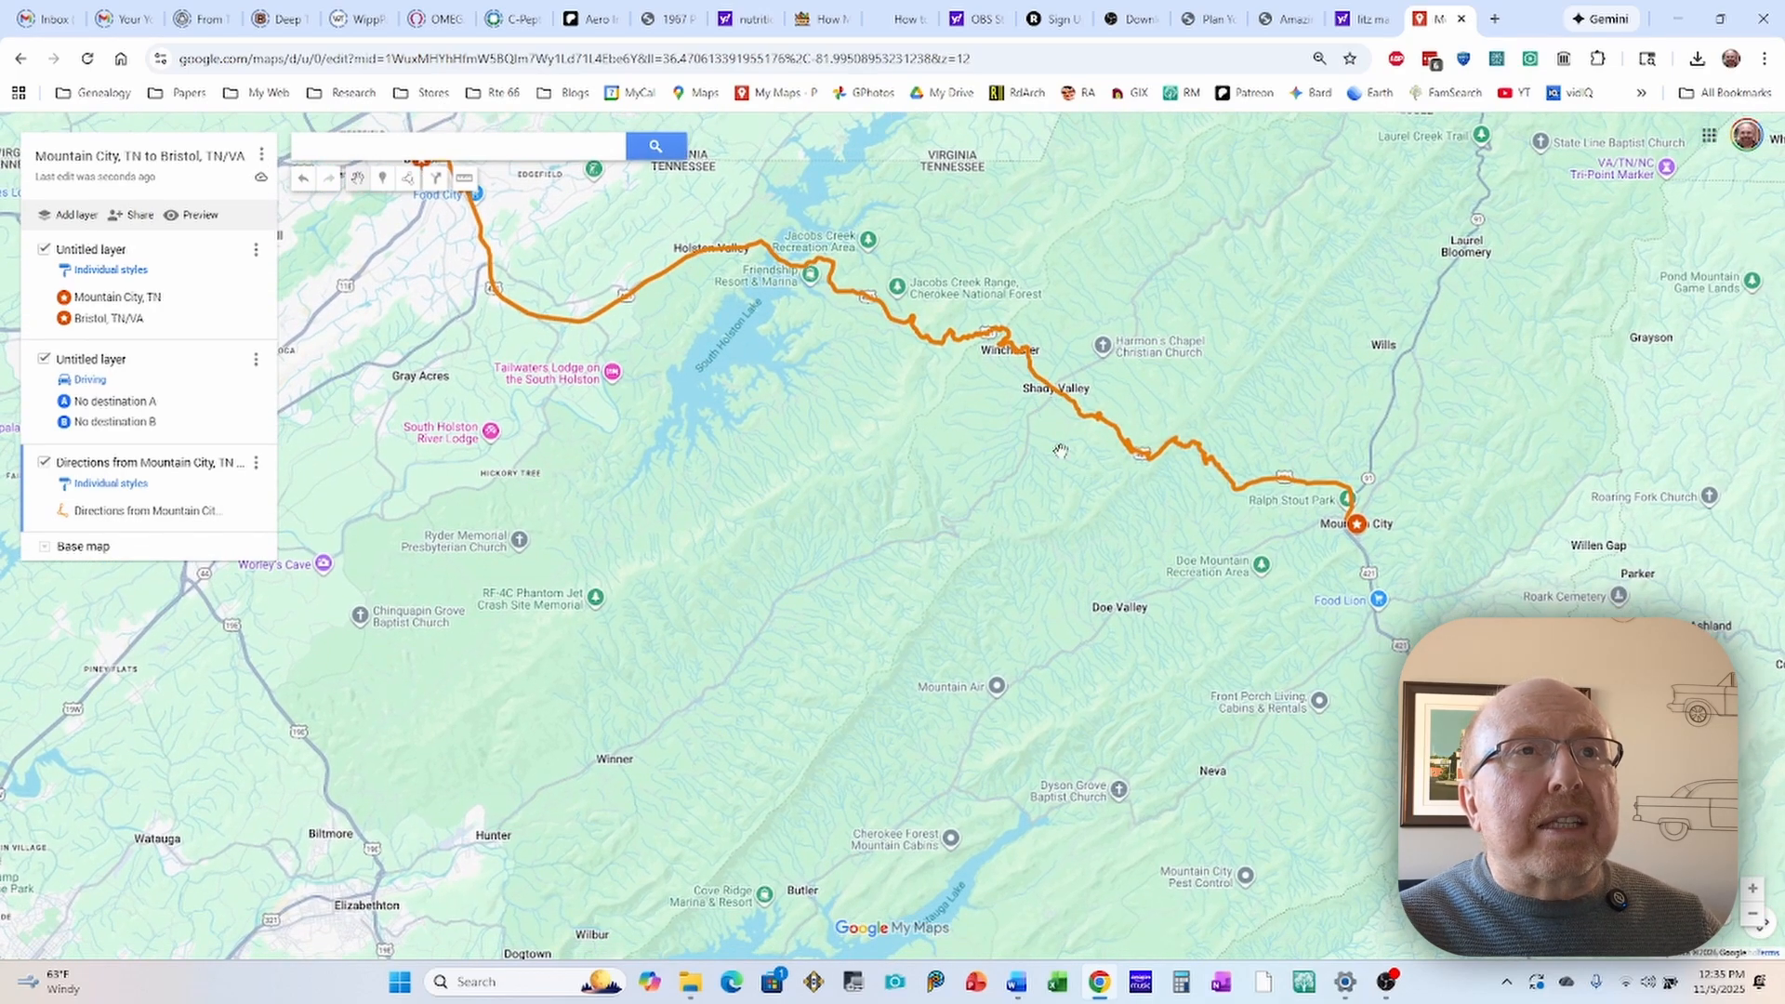
pyautogui.click(781, 277)
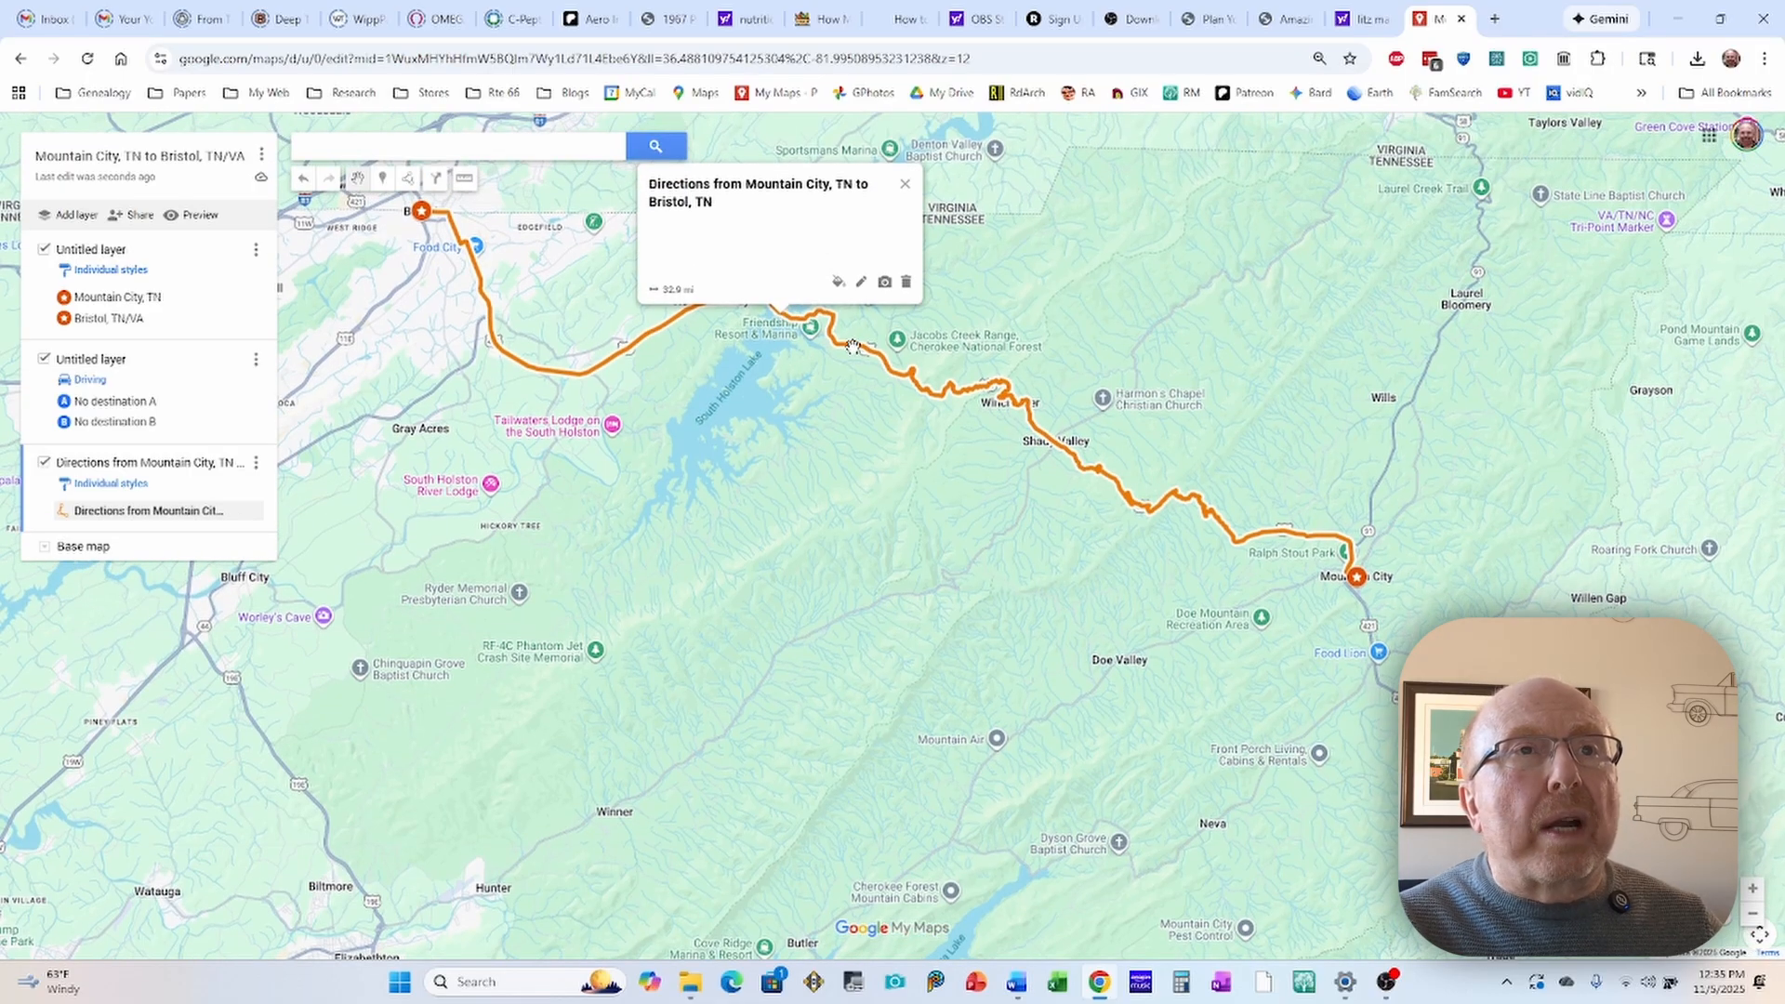
pyautogui.click(836, 282)
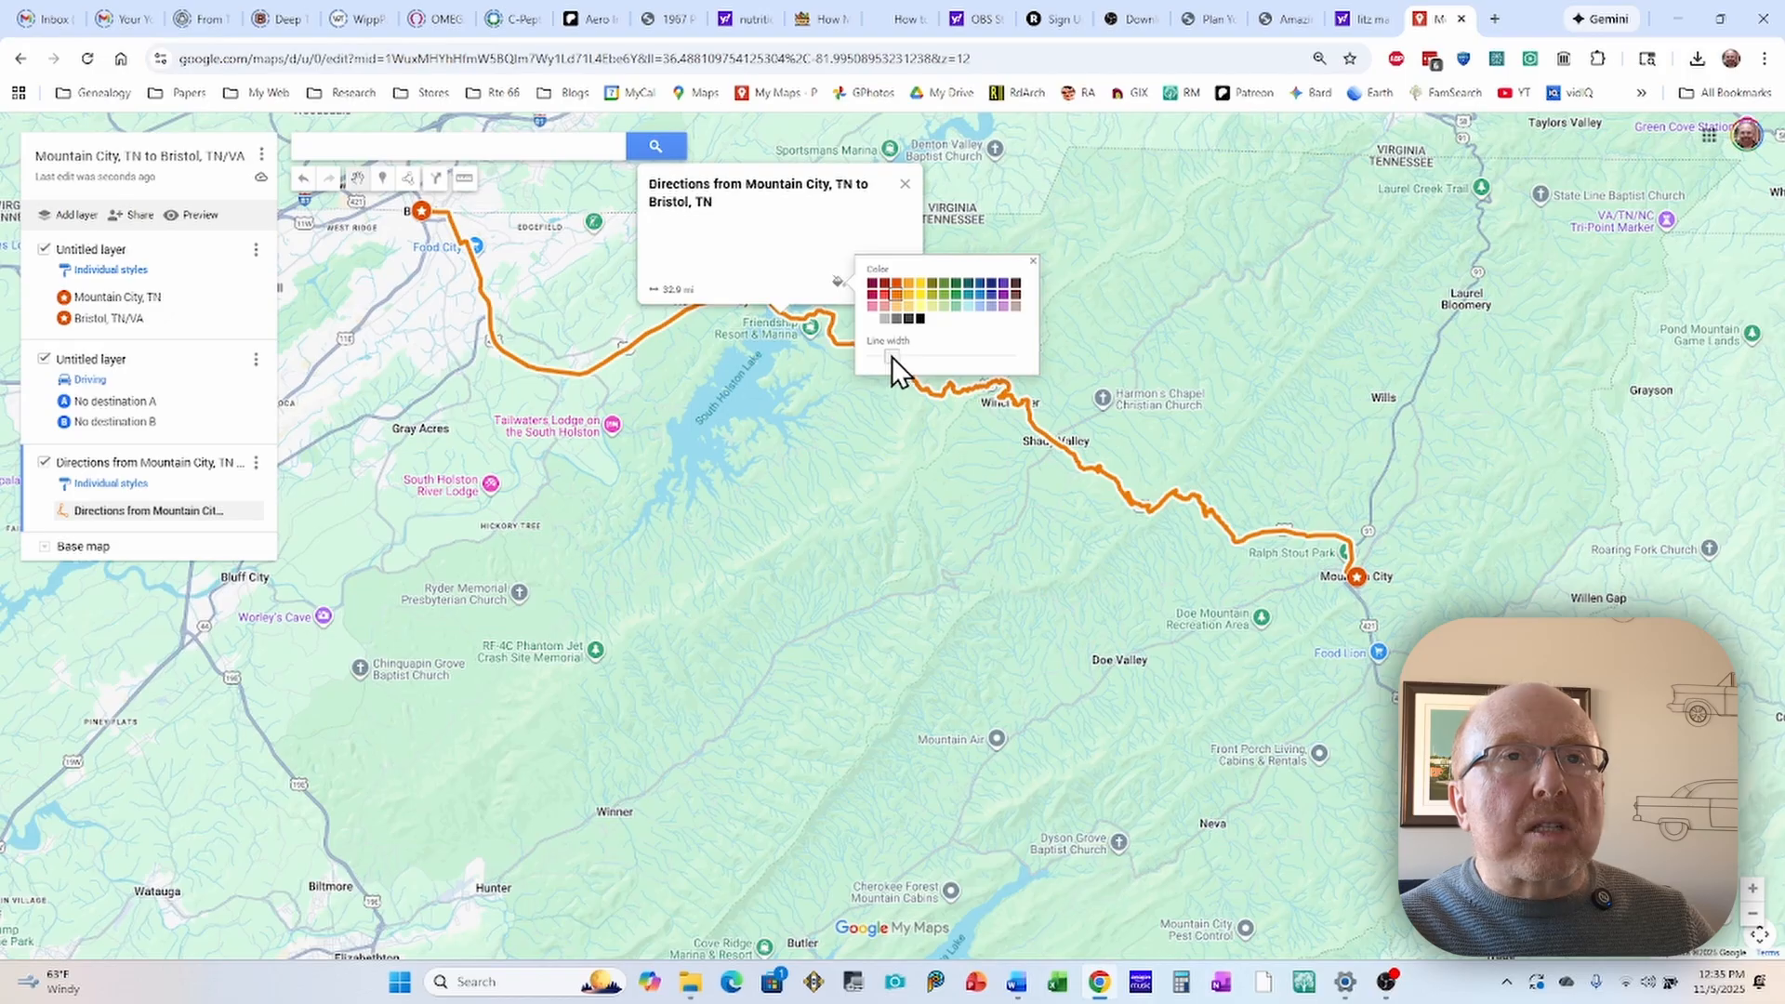
pyautogui.moveTo(891, 355); pyautogui.dragTo(1023, 360)
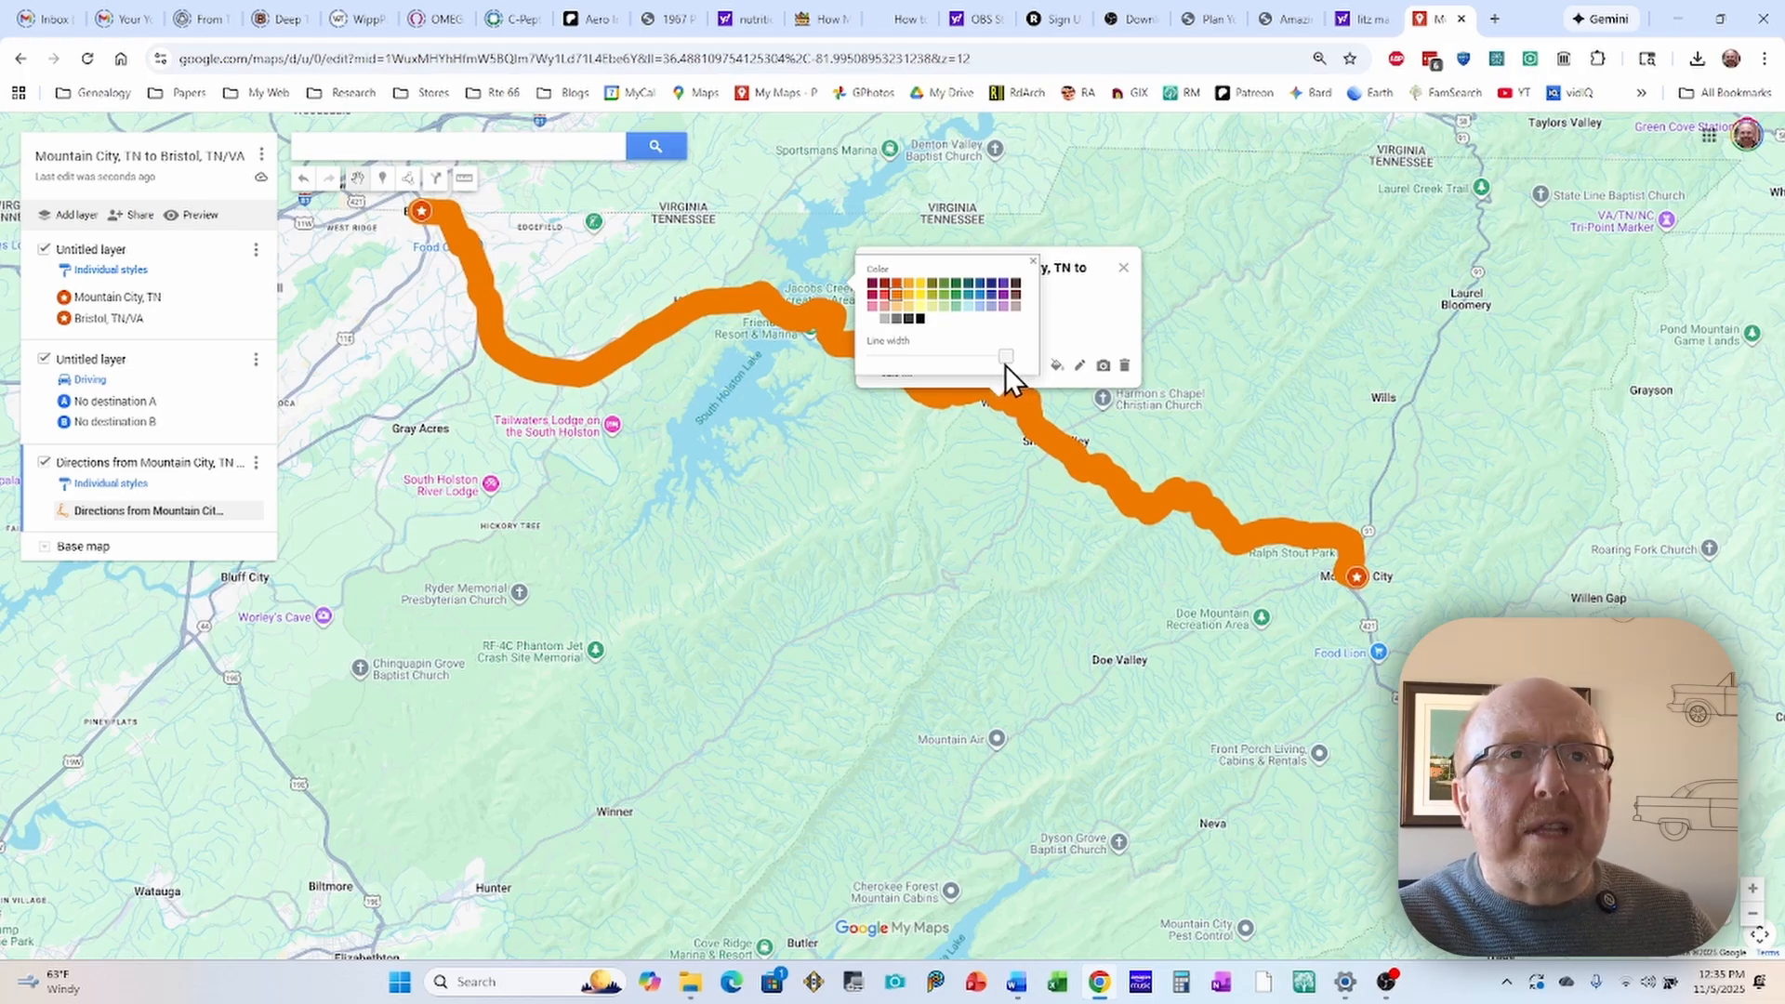
pyautogui.moveTo(1002, 366); pyautogui.dragTo(874, 364)
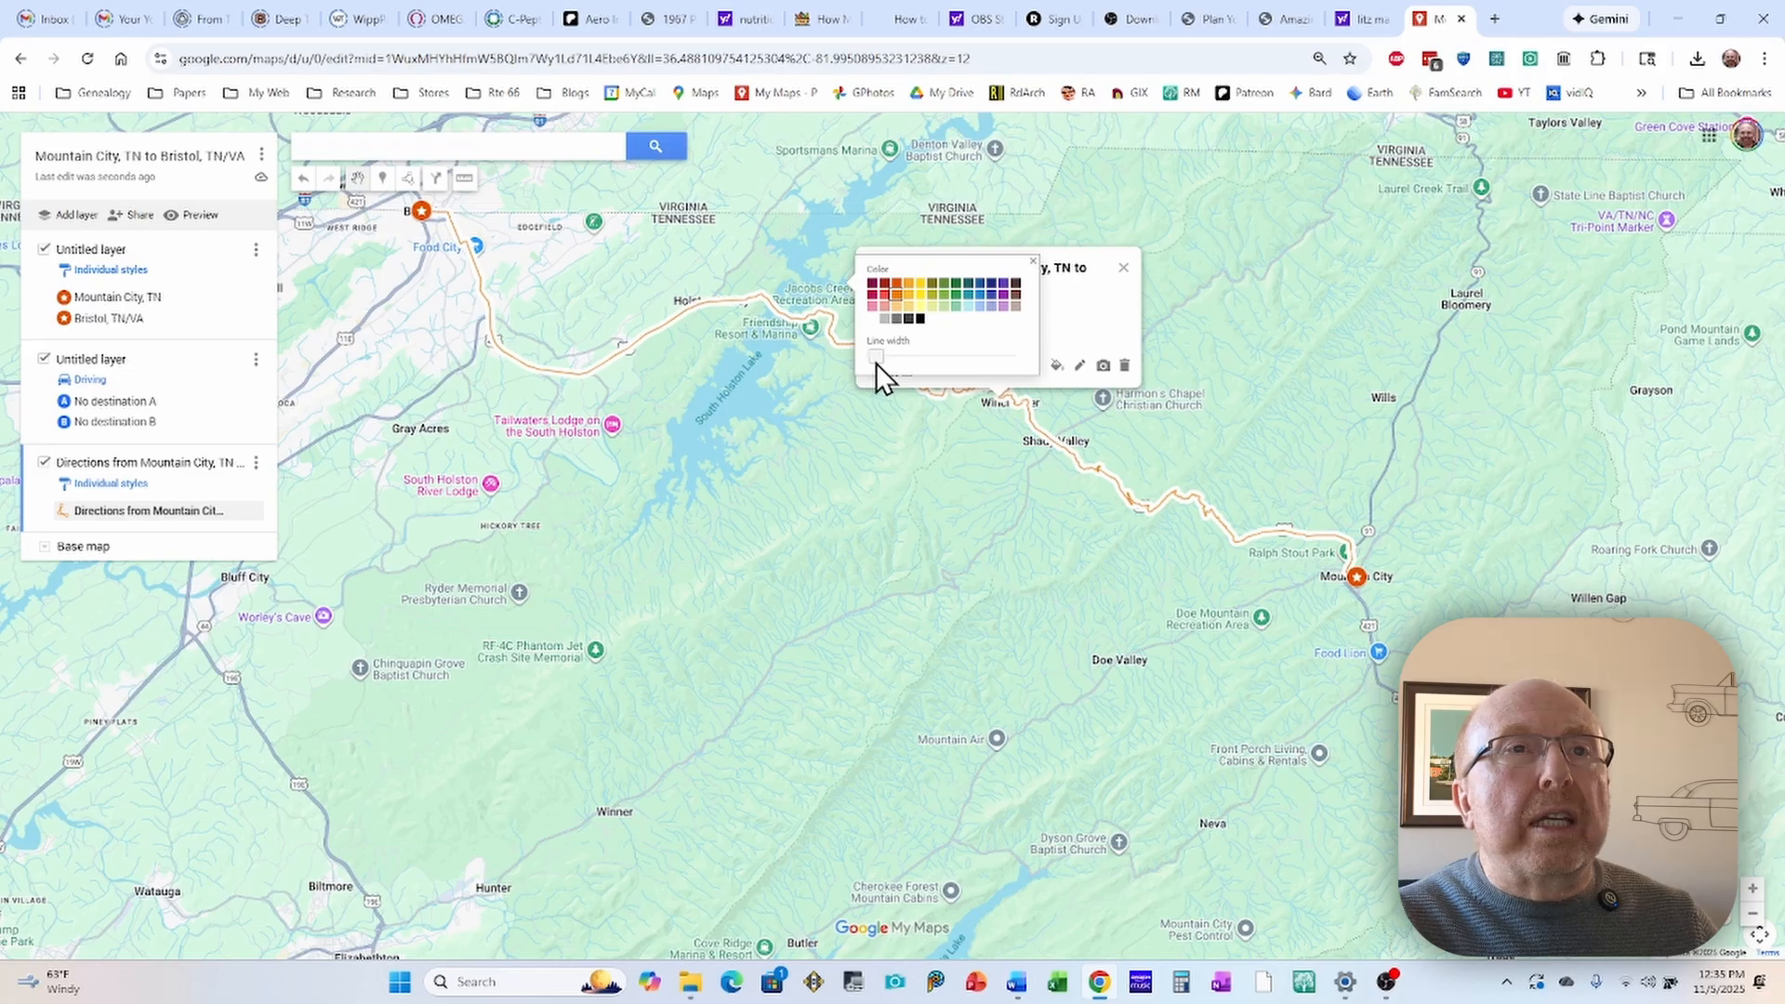
pyautogui.moveTo(876, 365); pyautogui.dragTo(894, 364)
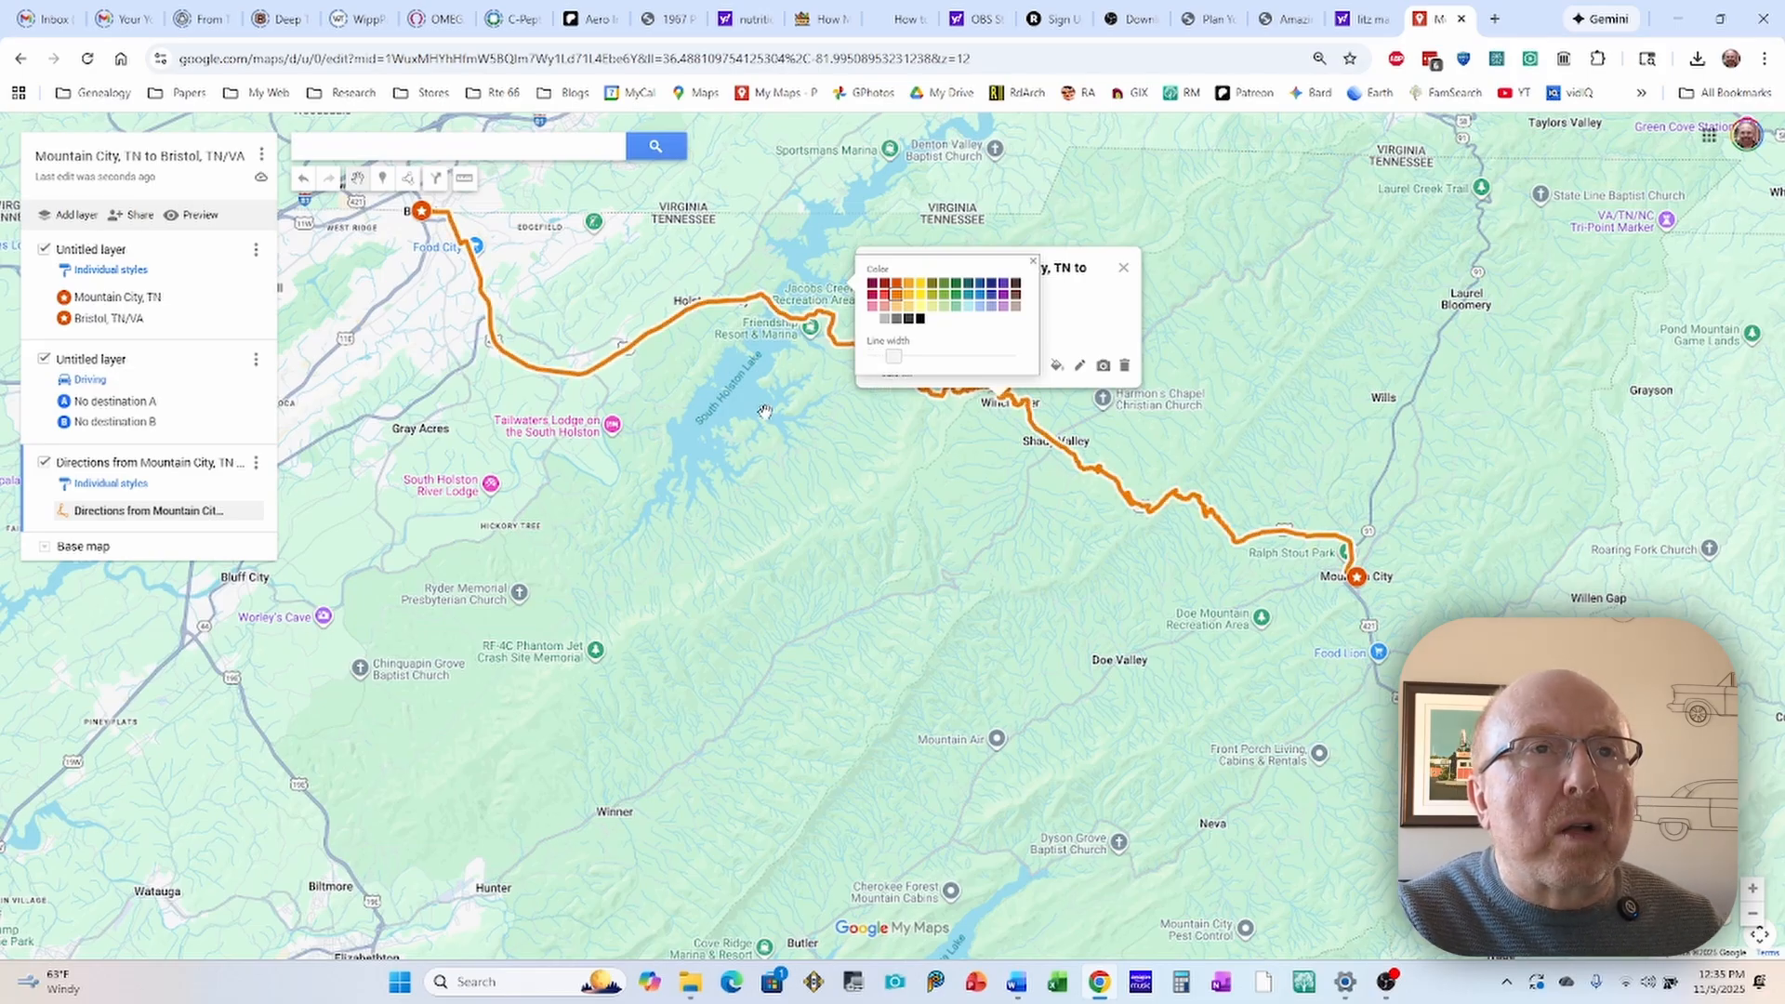
pyautogui.click(863, 468)
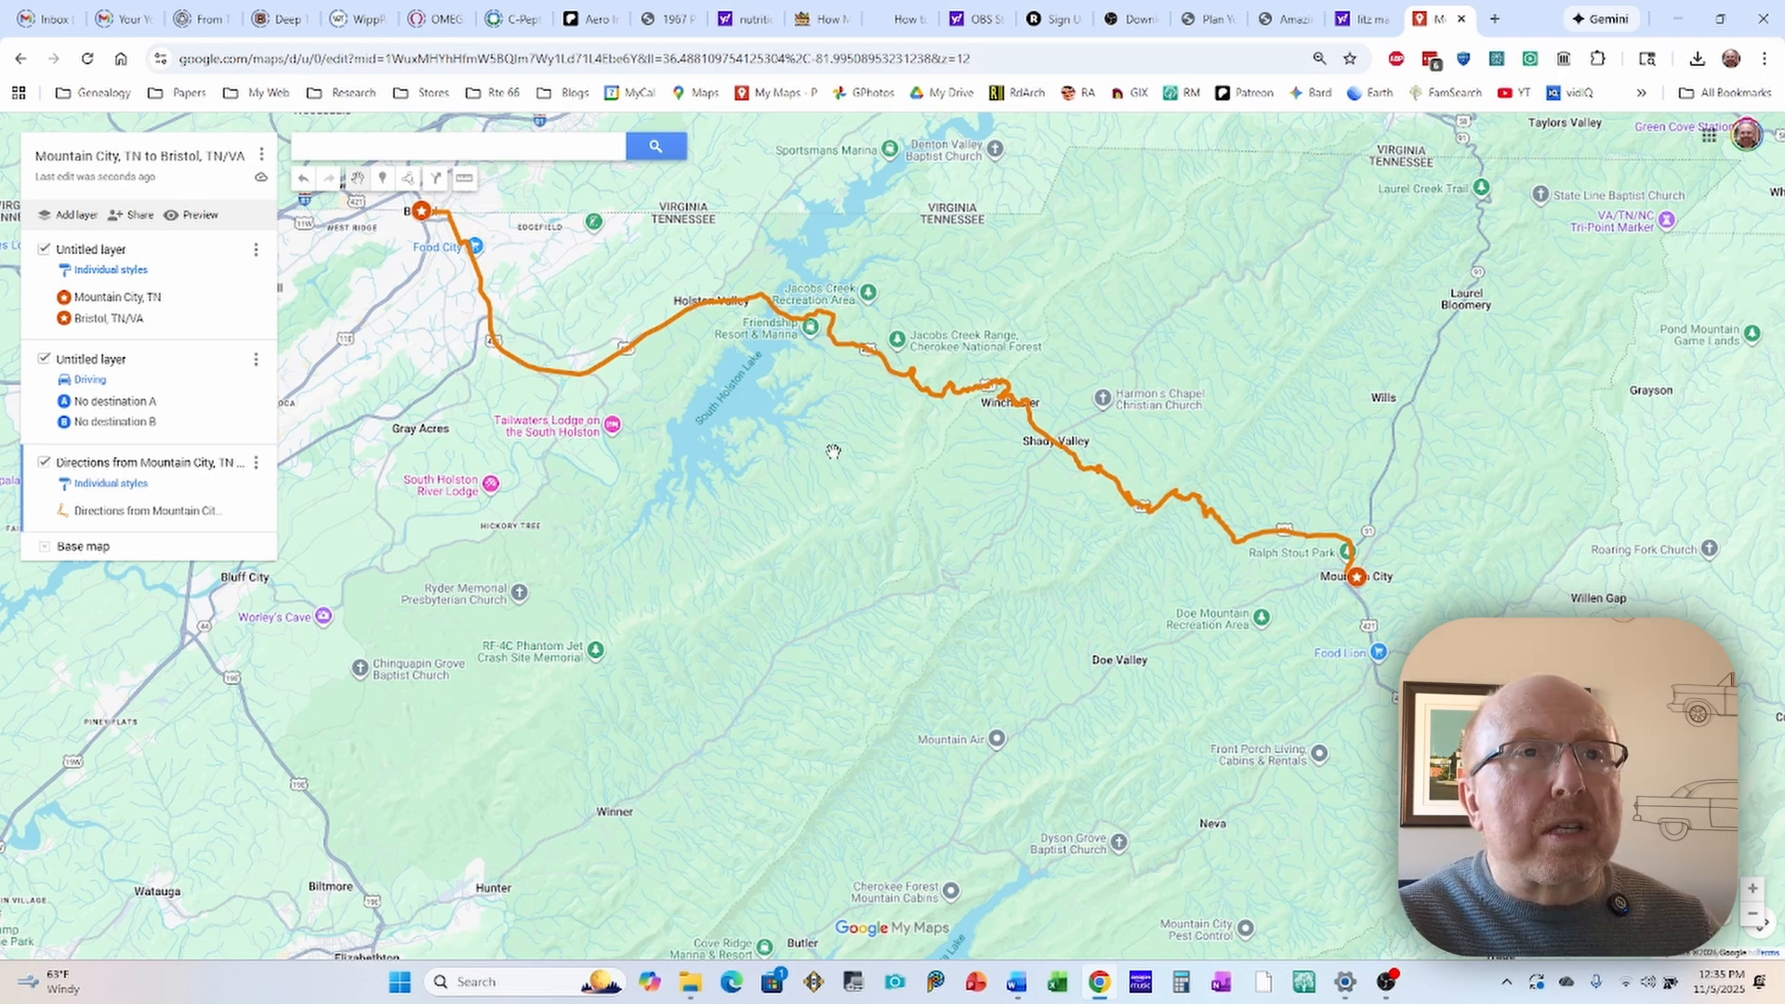
# Step: Try a lighter orange and a dark red-orange on the route line, and return it to the medium orange
pyautogui.click(874, 367)
pyautogui.click(930, 320)
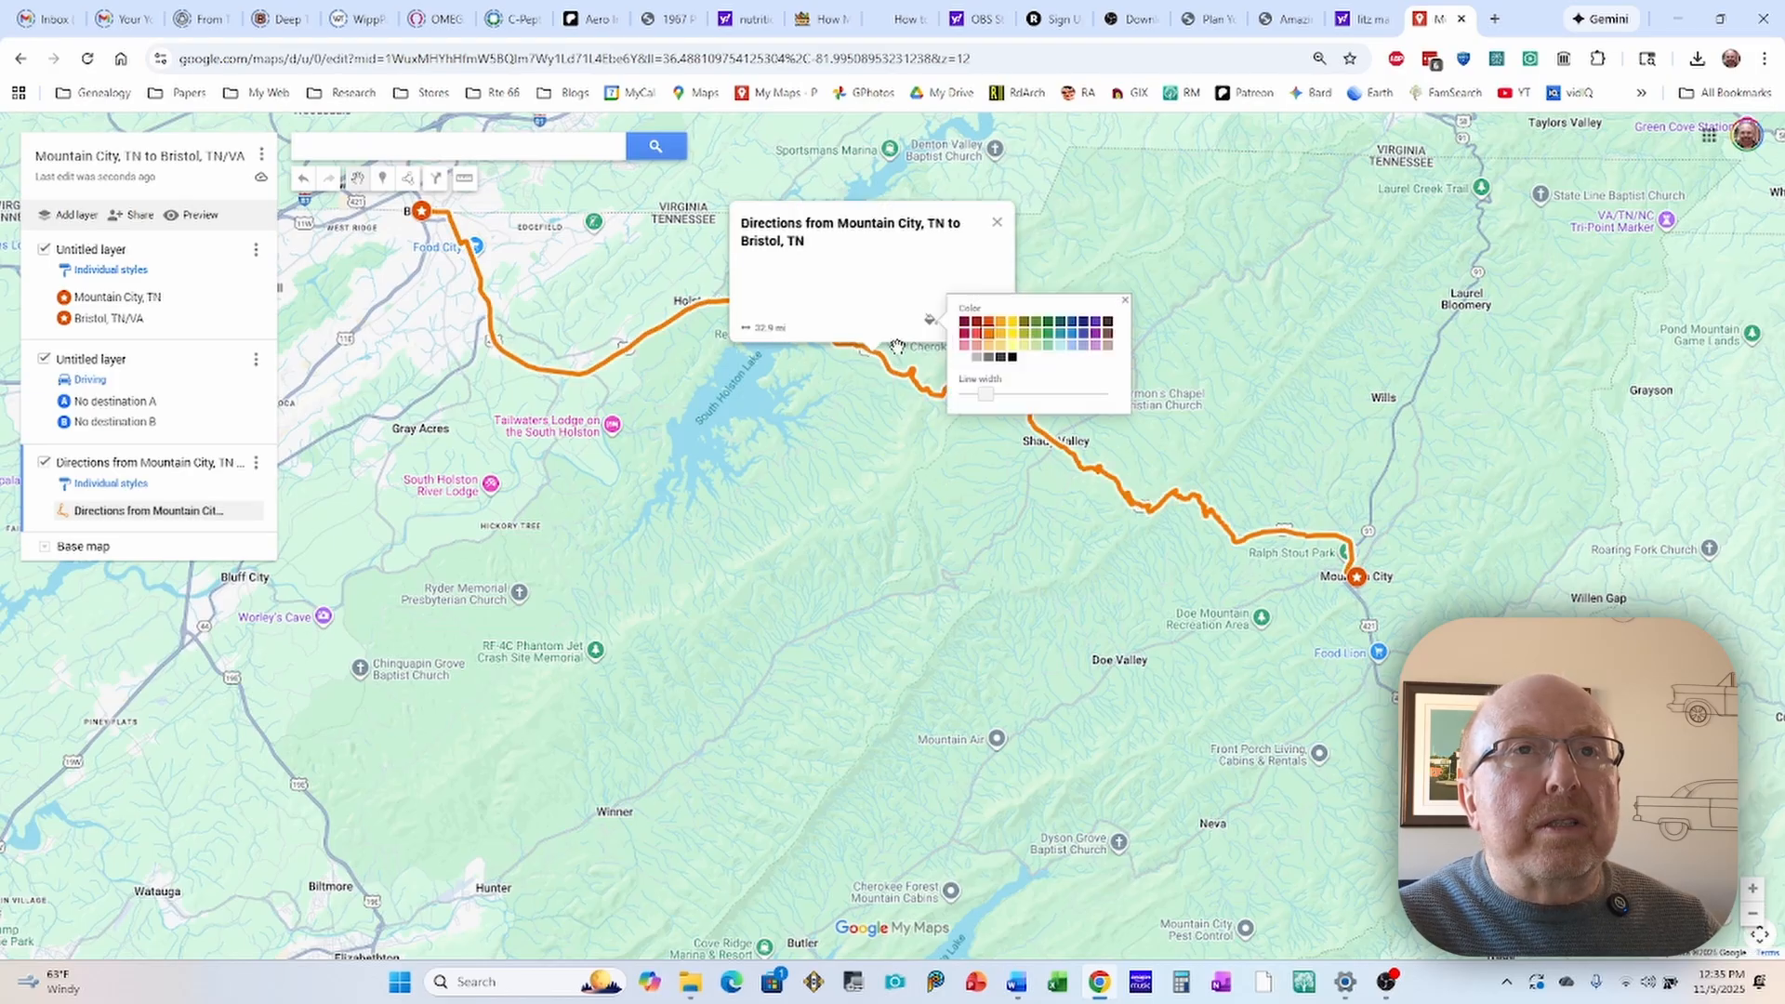
pyautogui.click(993, 323)
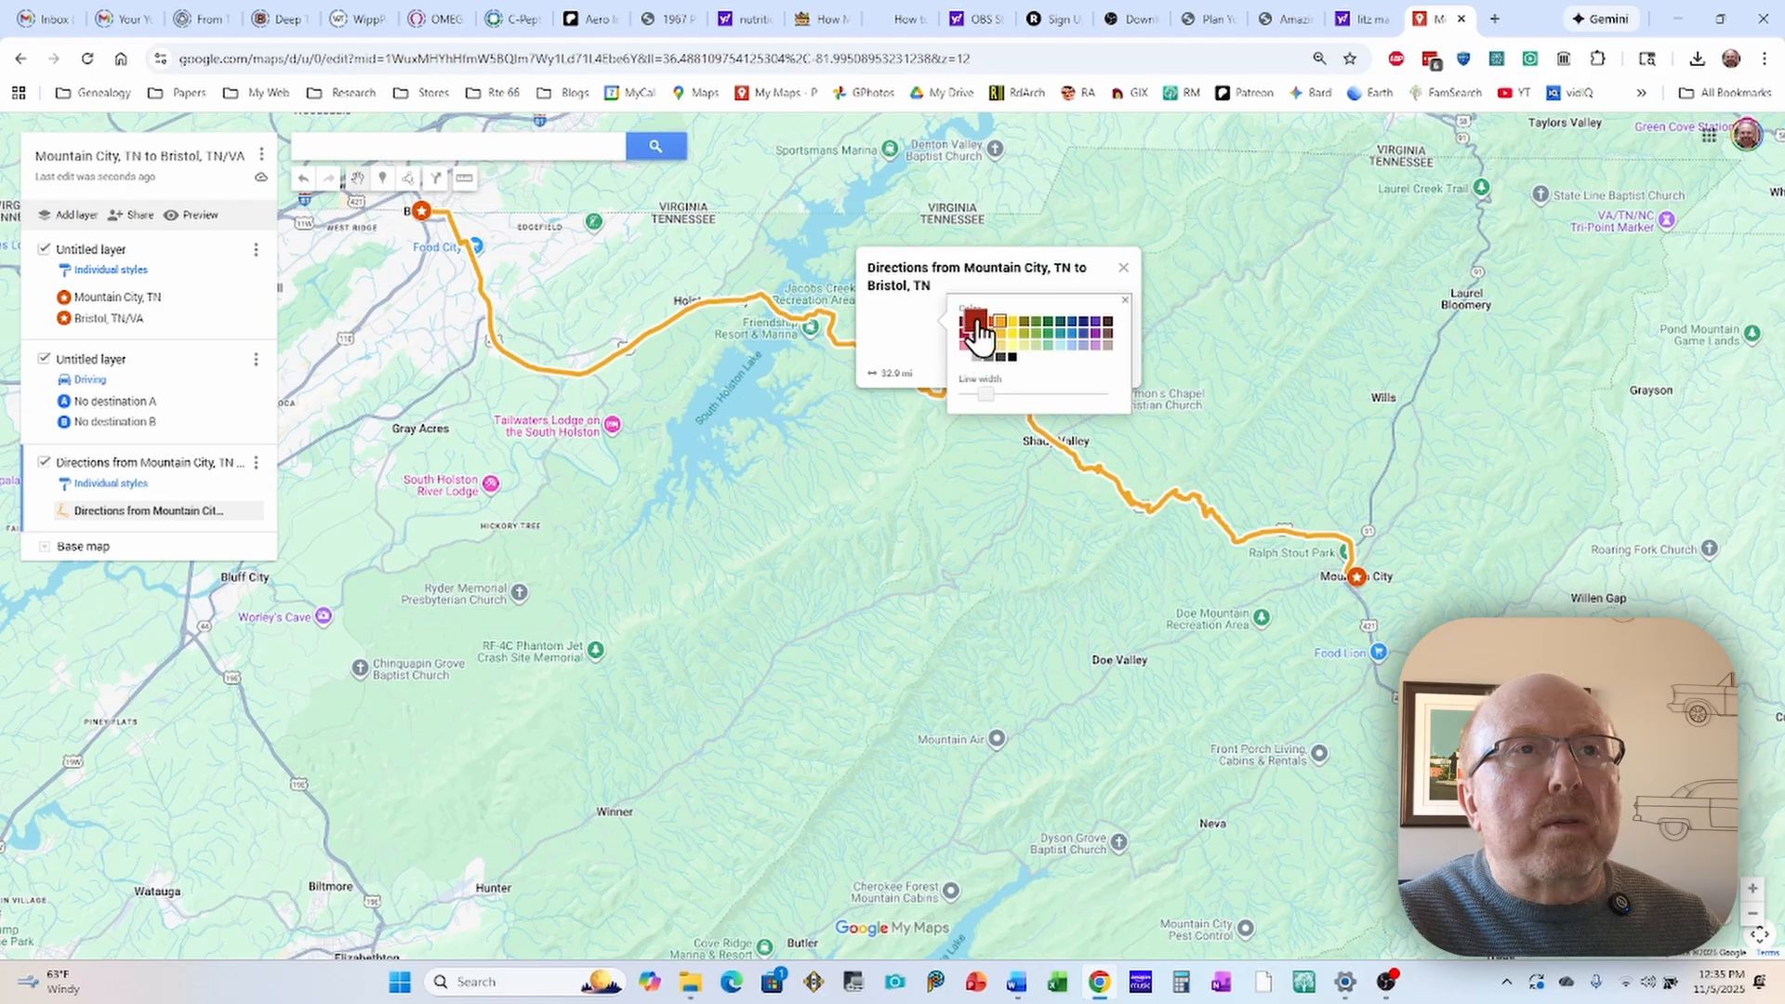
pyautogui.click(989, 322)
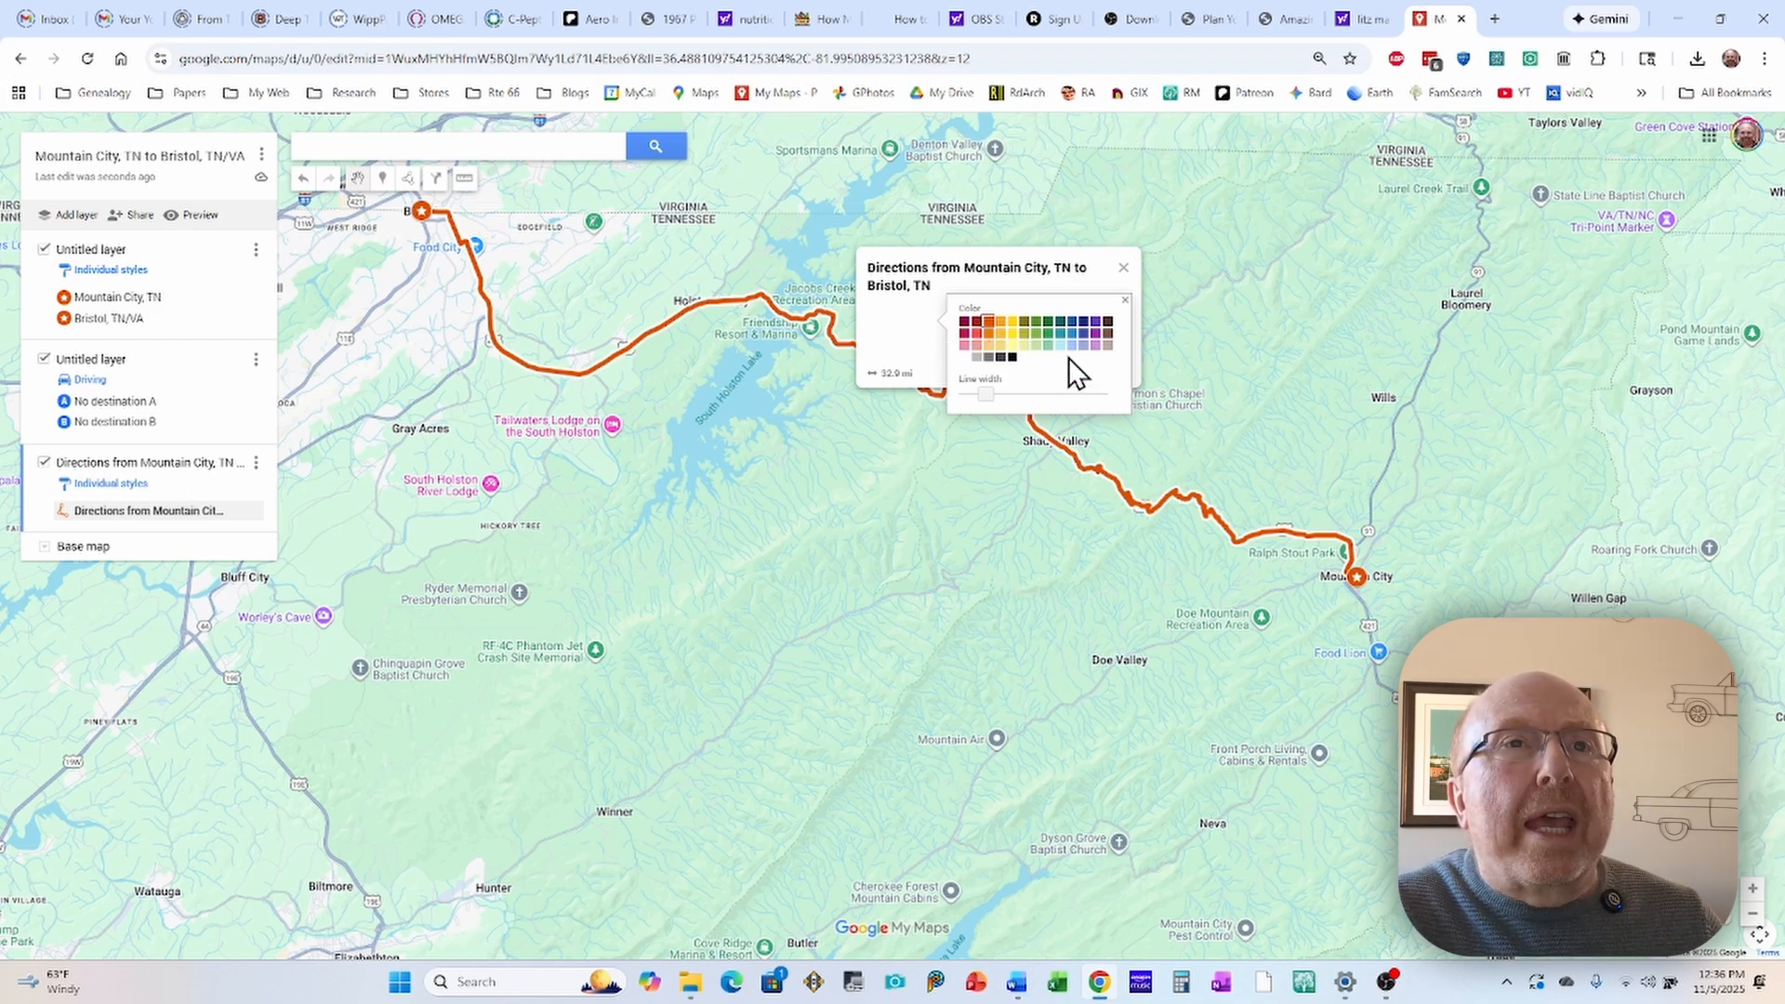
pyautogui.click(989, 345)
pyautogui.click(818, 439)
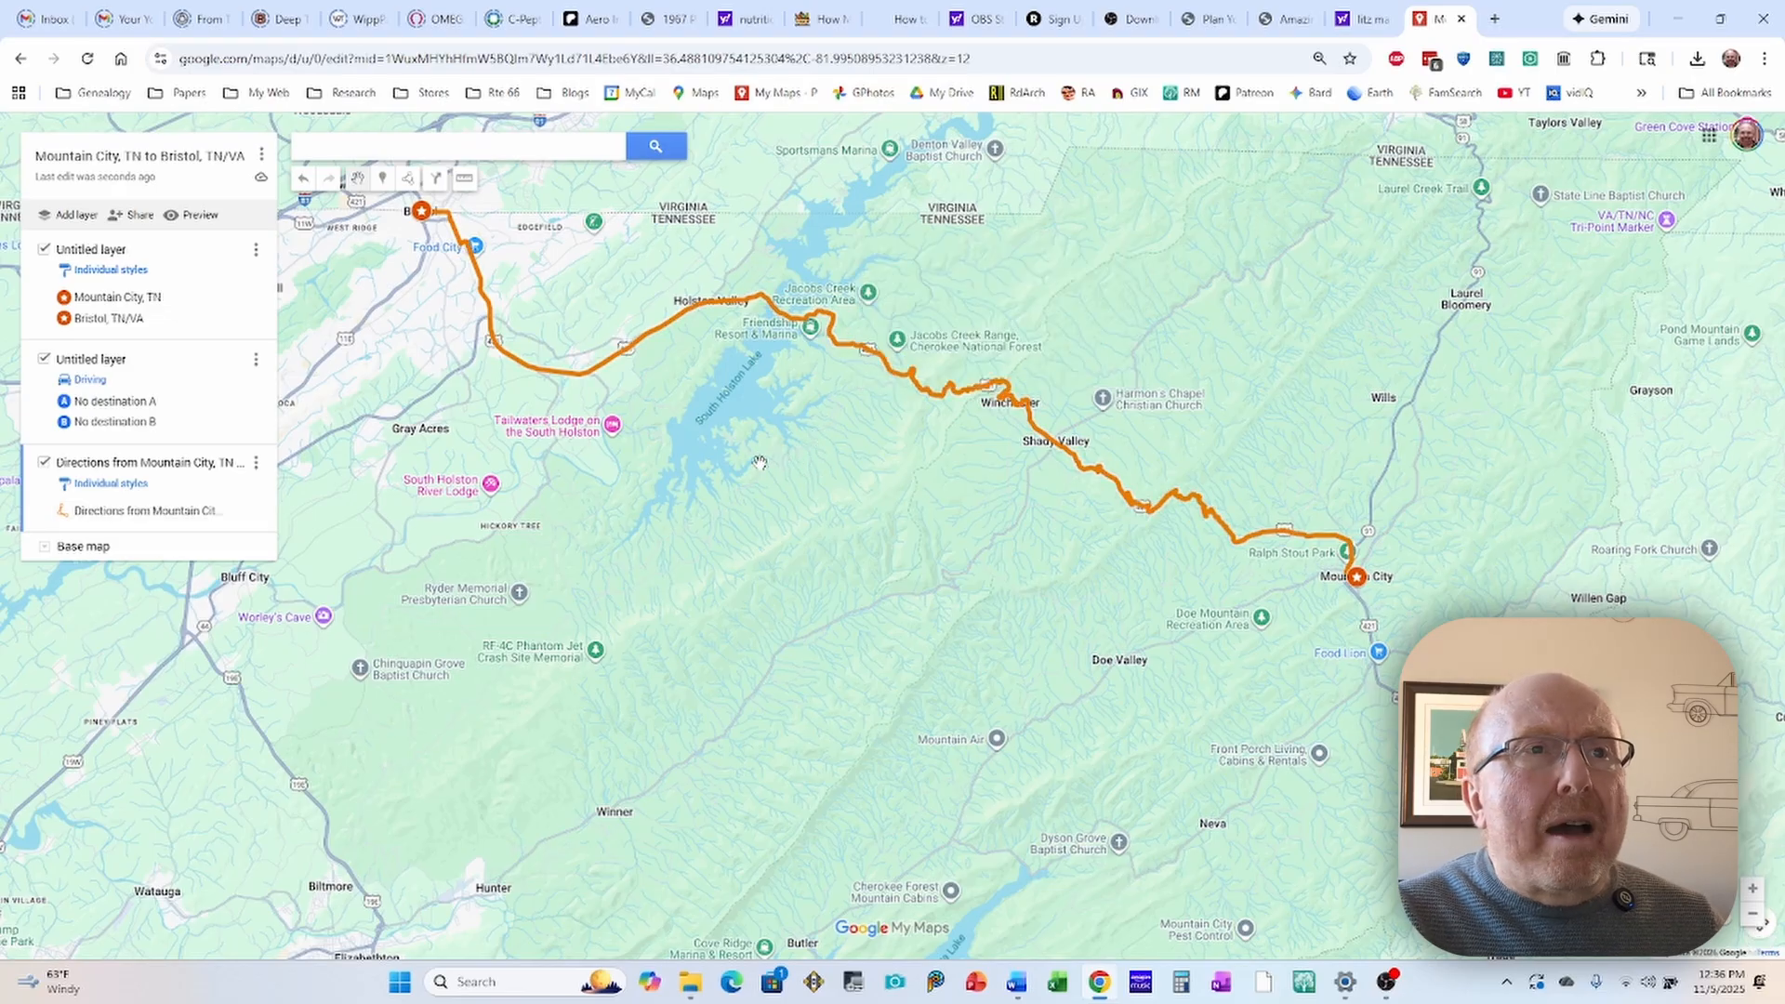
# Step: Rename the untitled layer holding the Mountain City and Bristol star markers as "Cities"
pyautogui.moveTo(760, 462); pyautogui.dragTo(946, 636)
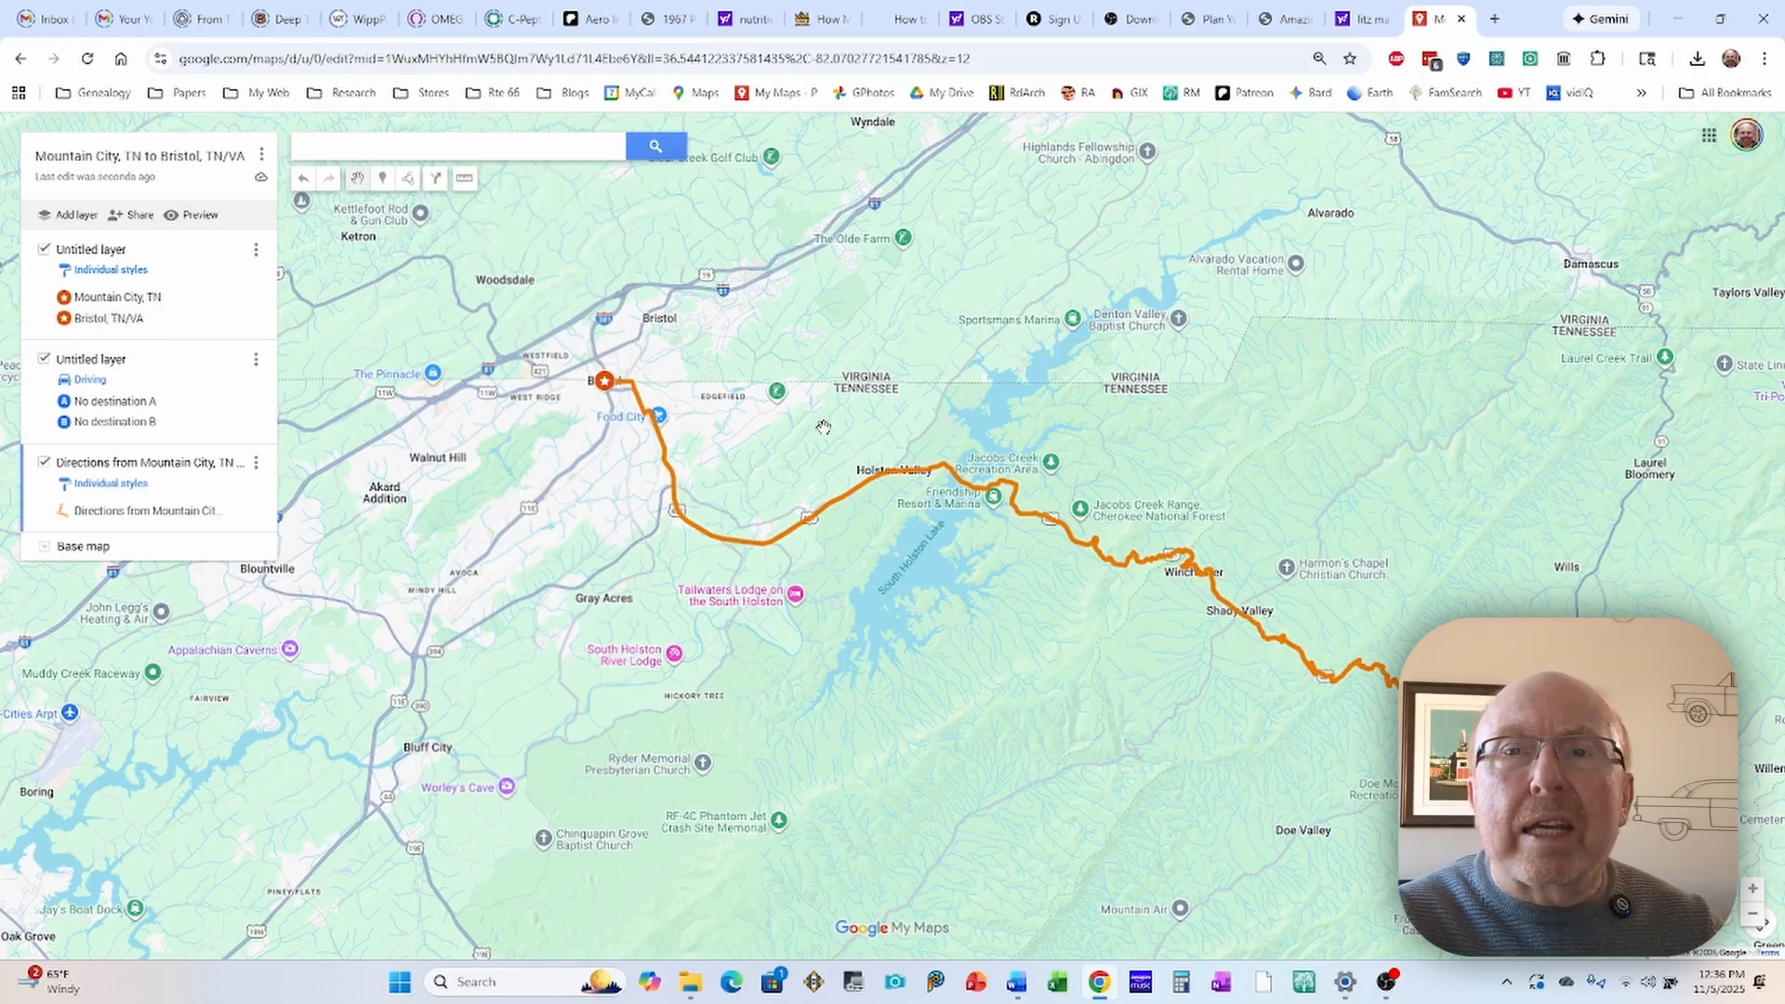
pyautogui.click(90, 257)
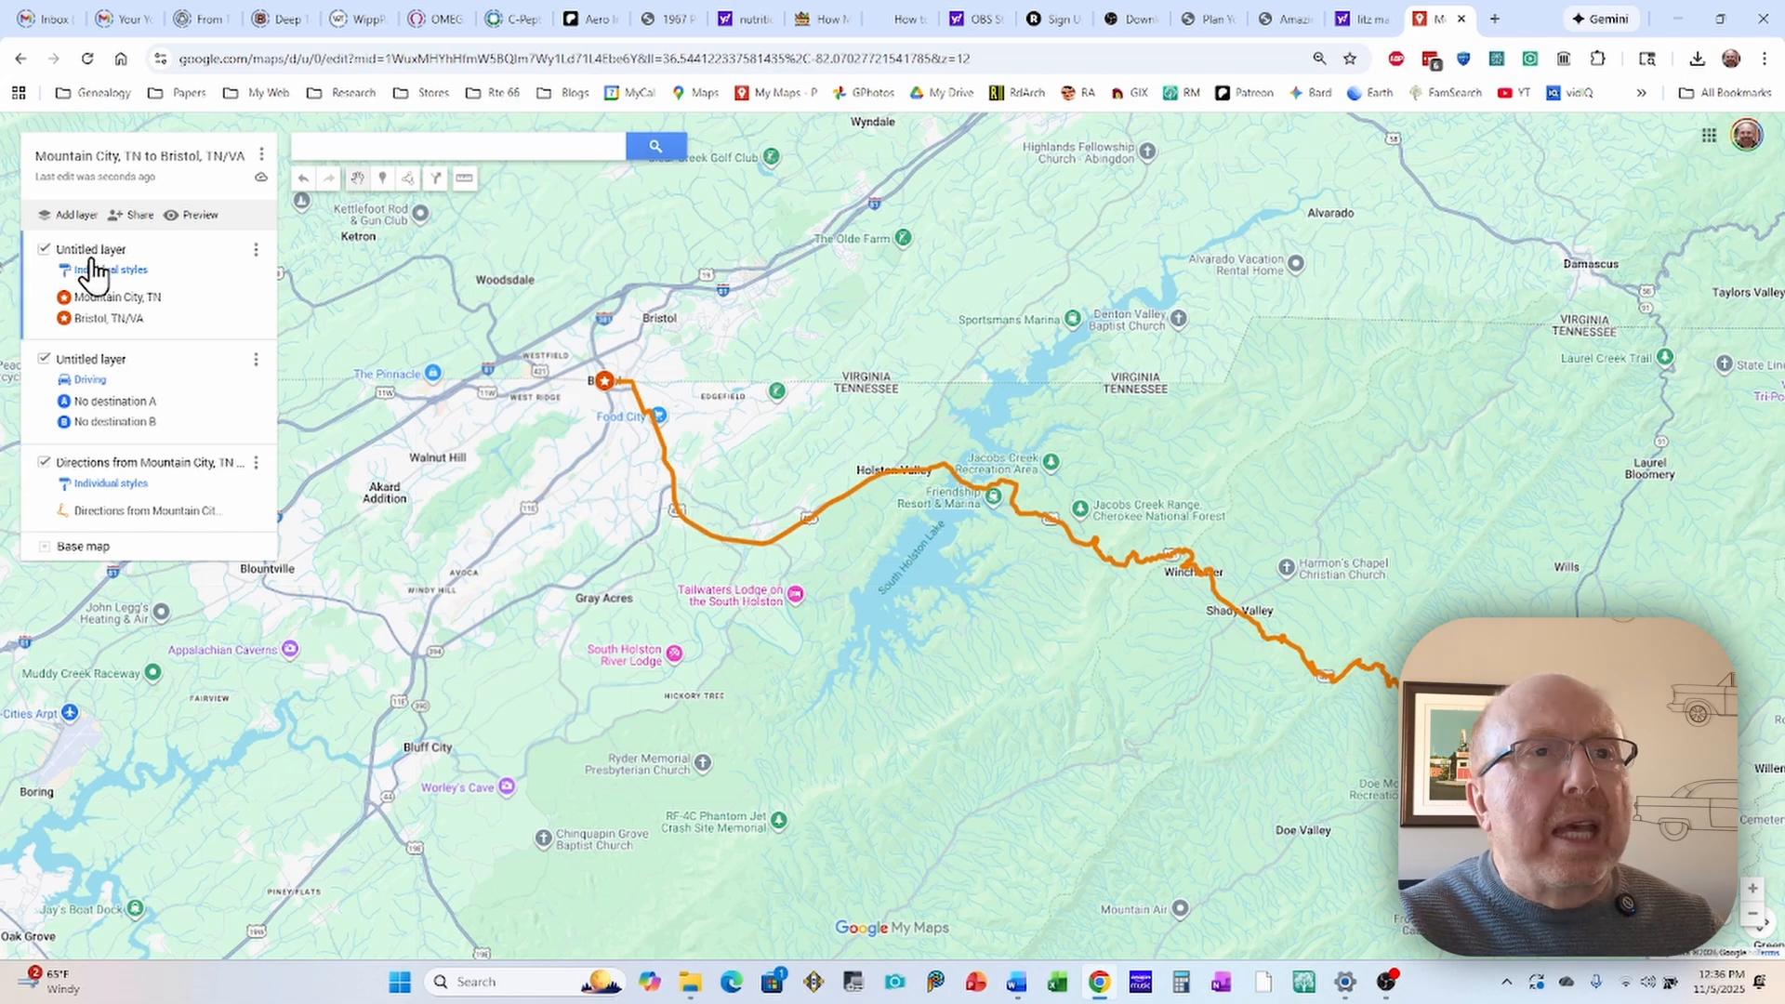
pyautogui.click(82, 251)
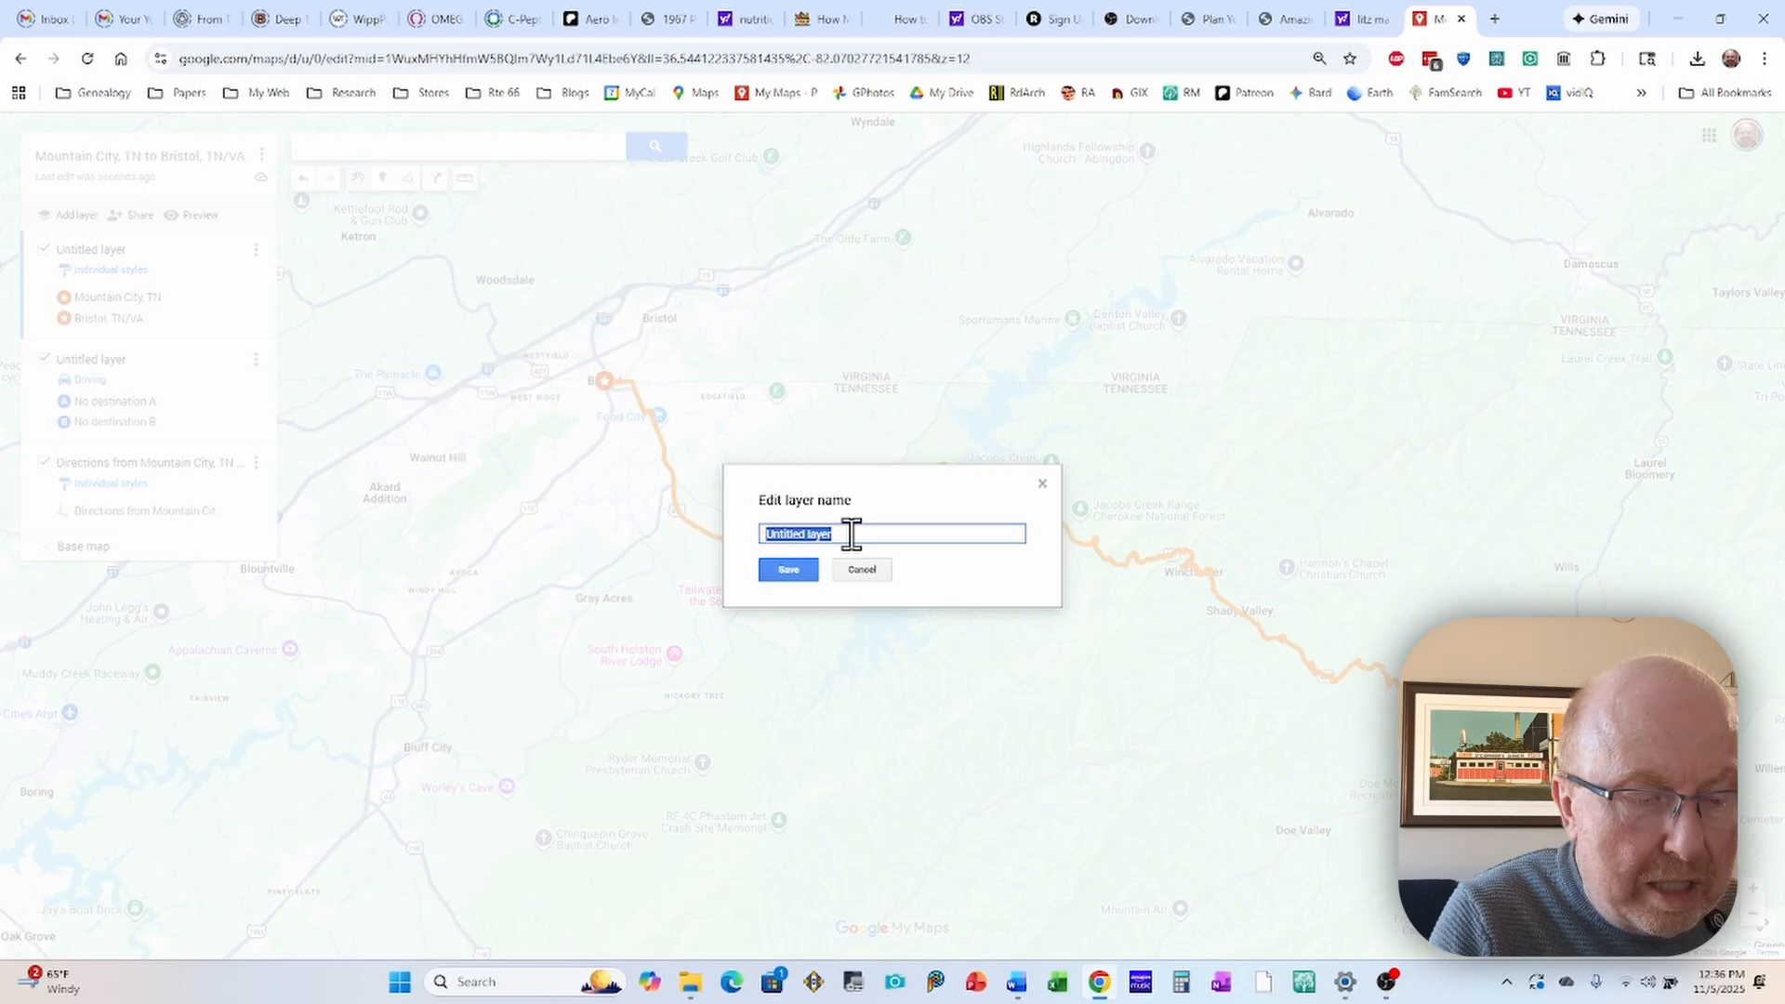
pyautogui.write('Cities')
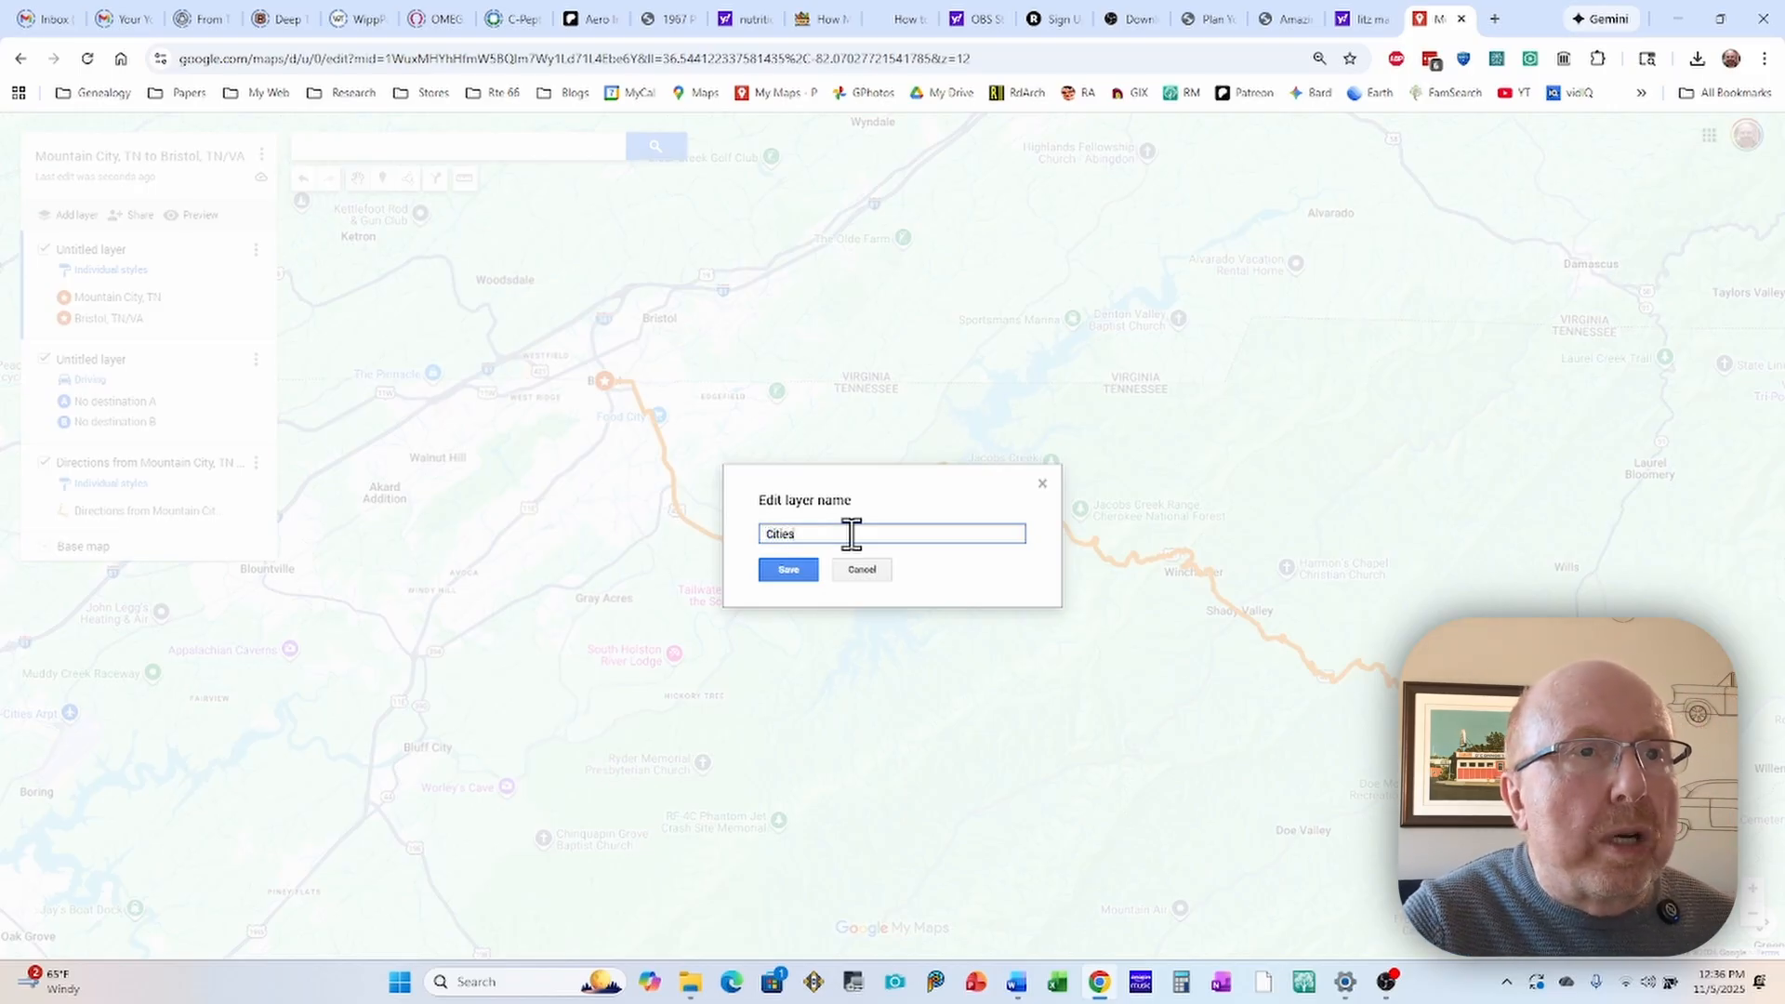
pyautogui.click(792, 572)
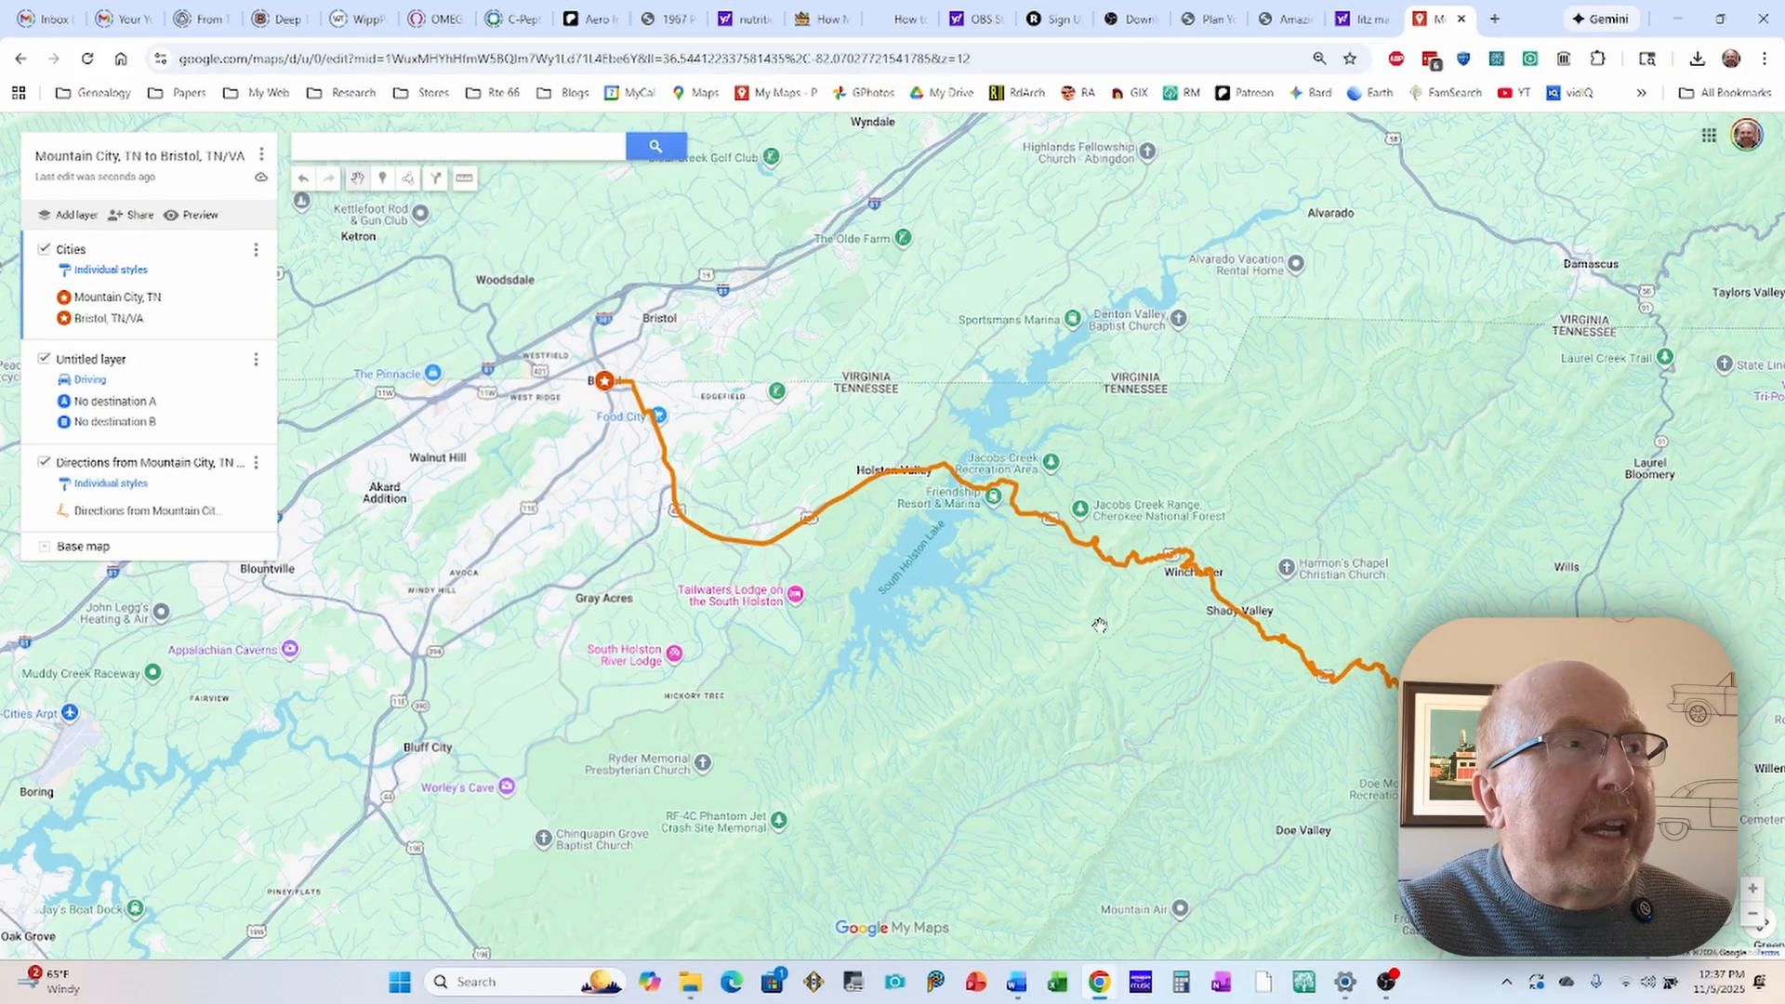
# Step: Place a new marker on the orange route at the Shady Valley crossroads, in the Cities layer
pyautogui.moveTo(1088, 621); pyautogui.dragTo(735, 437)
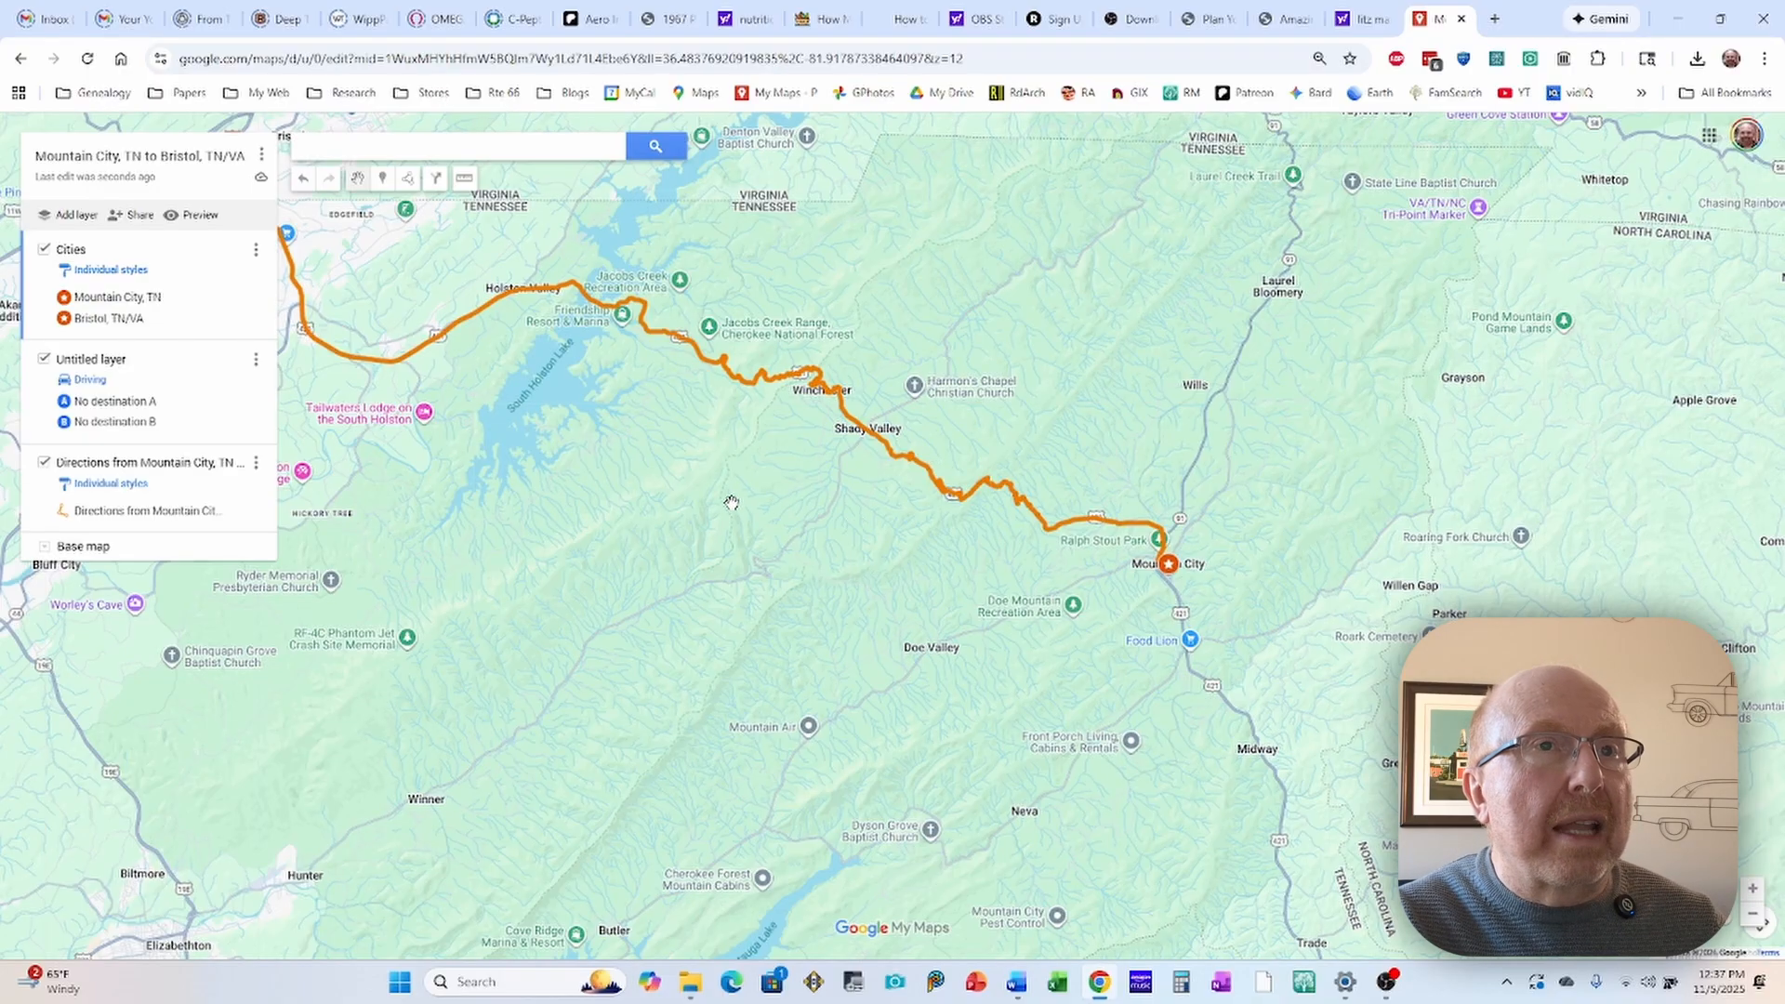
pyautogui.scroll(1, 832, 453)
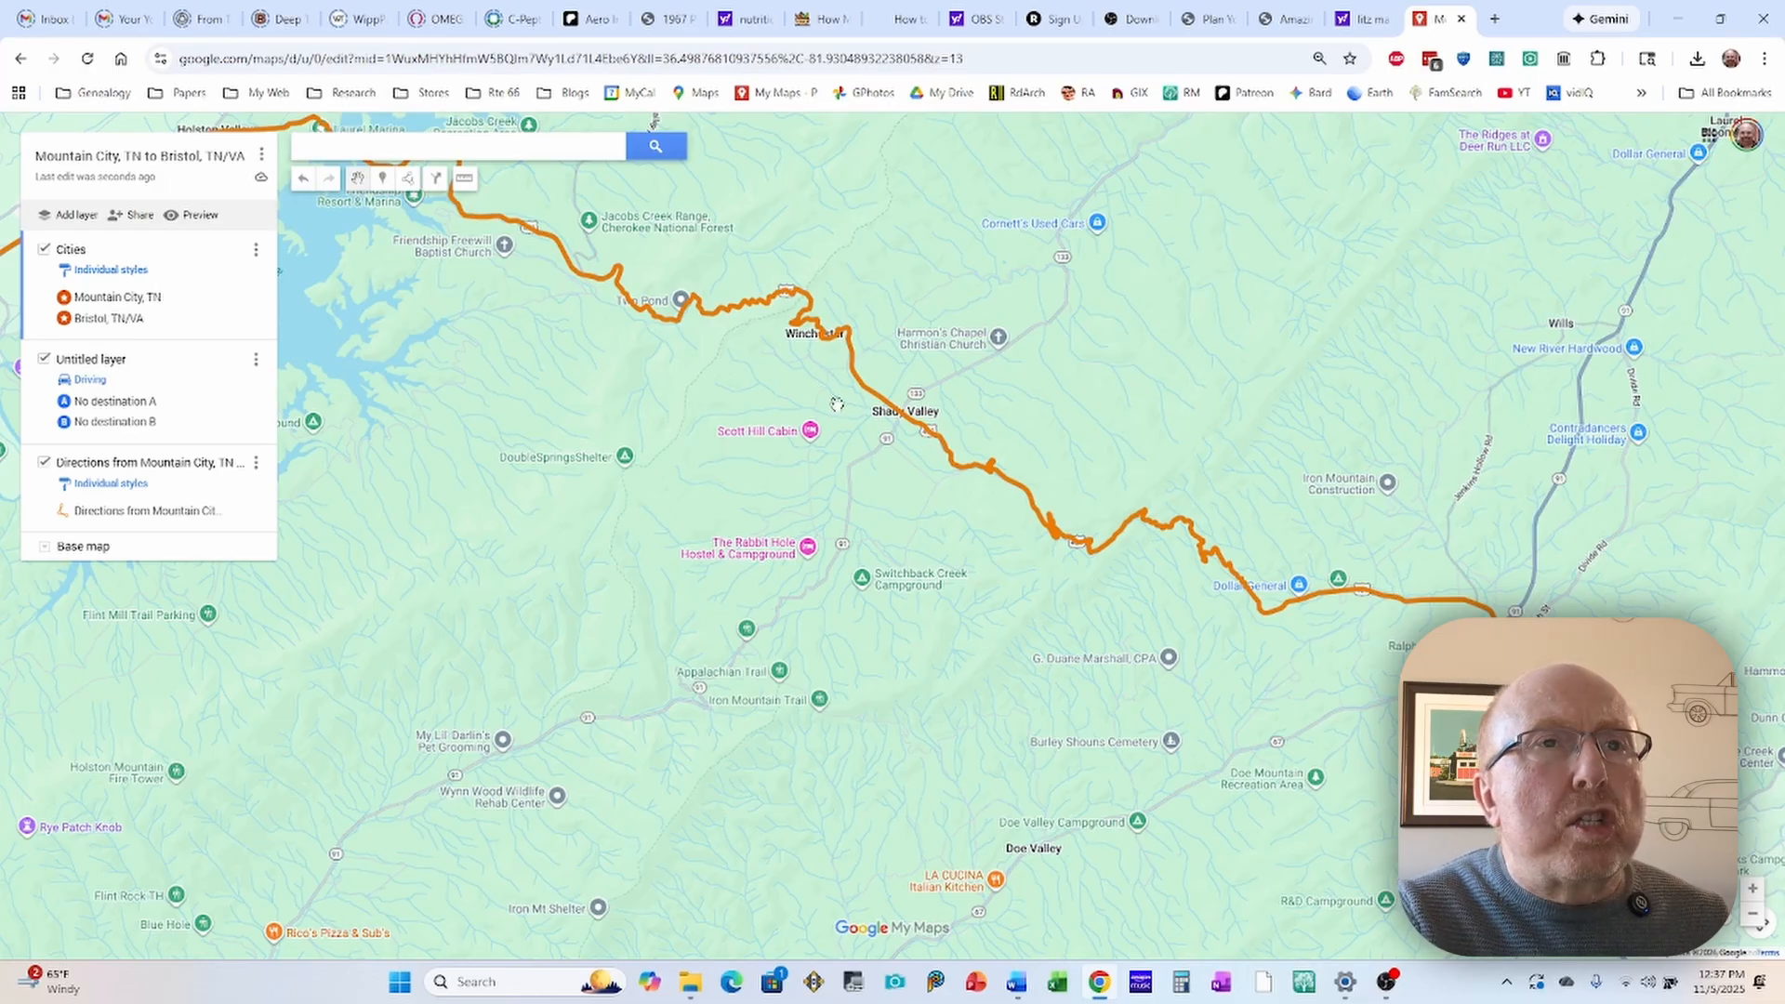
pyautogui.scroll(1, 893, 419)
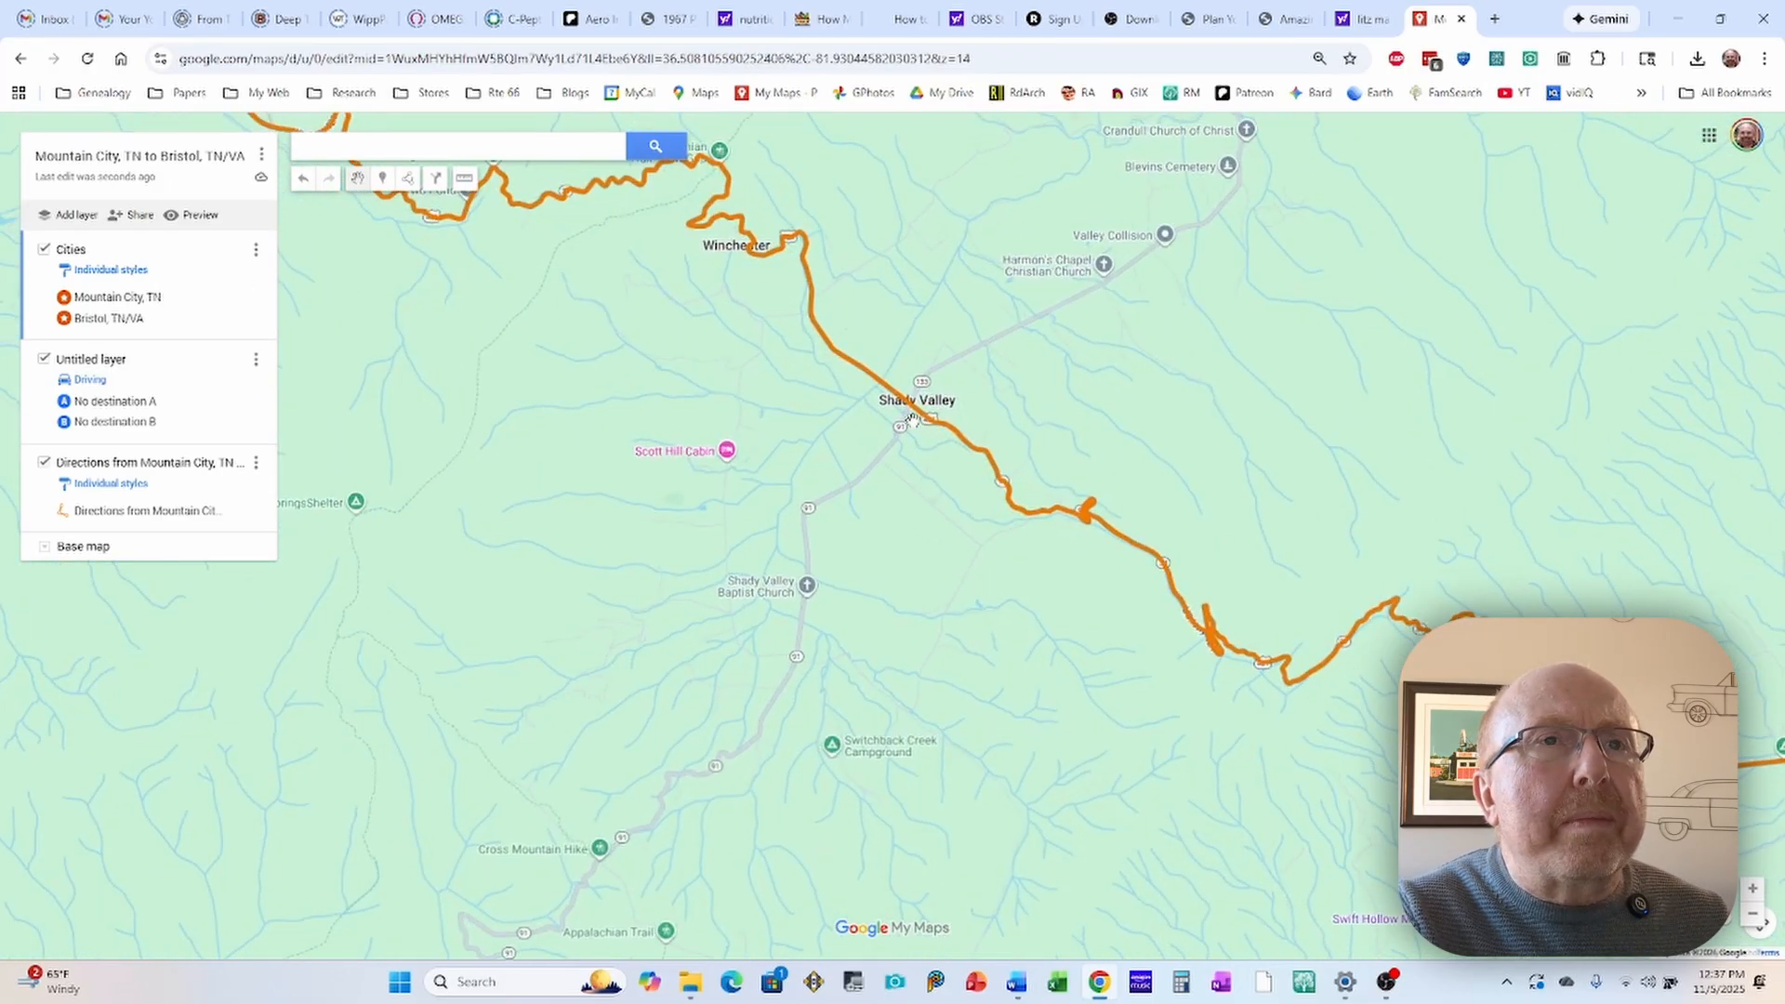
pyautogui.scroll(3, 902, 419)
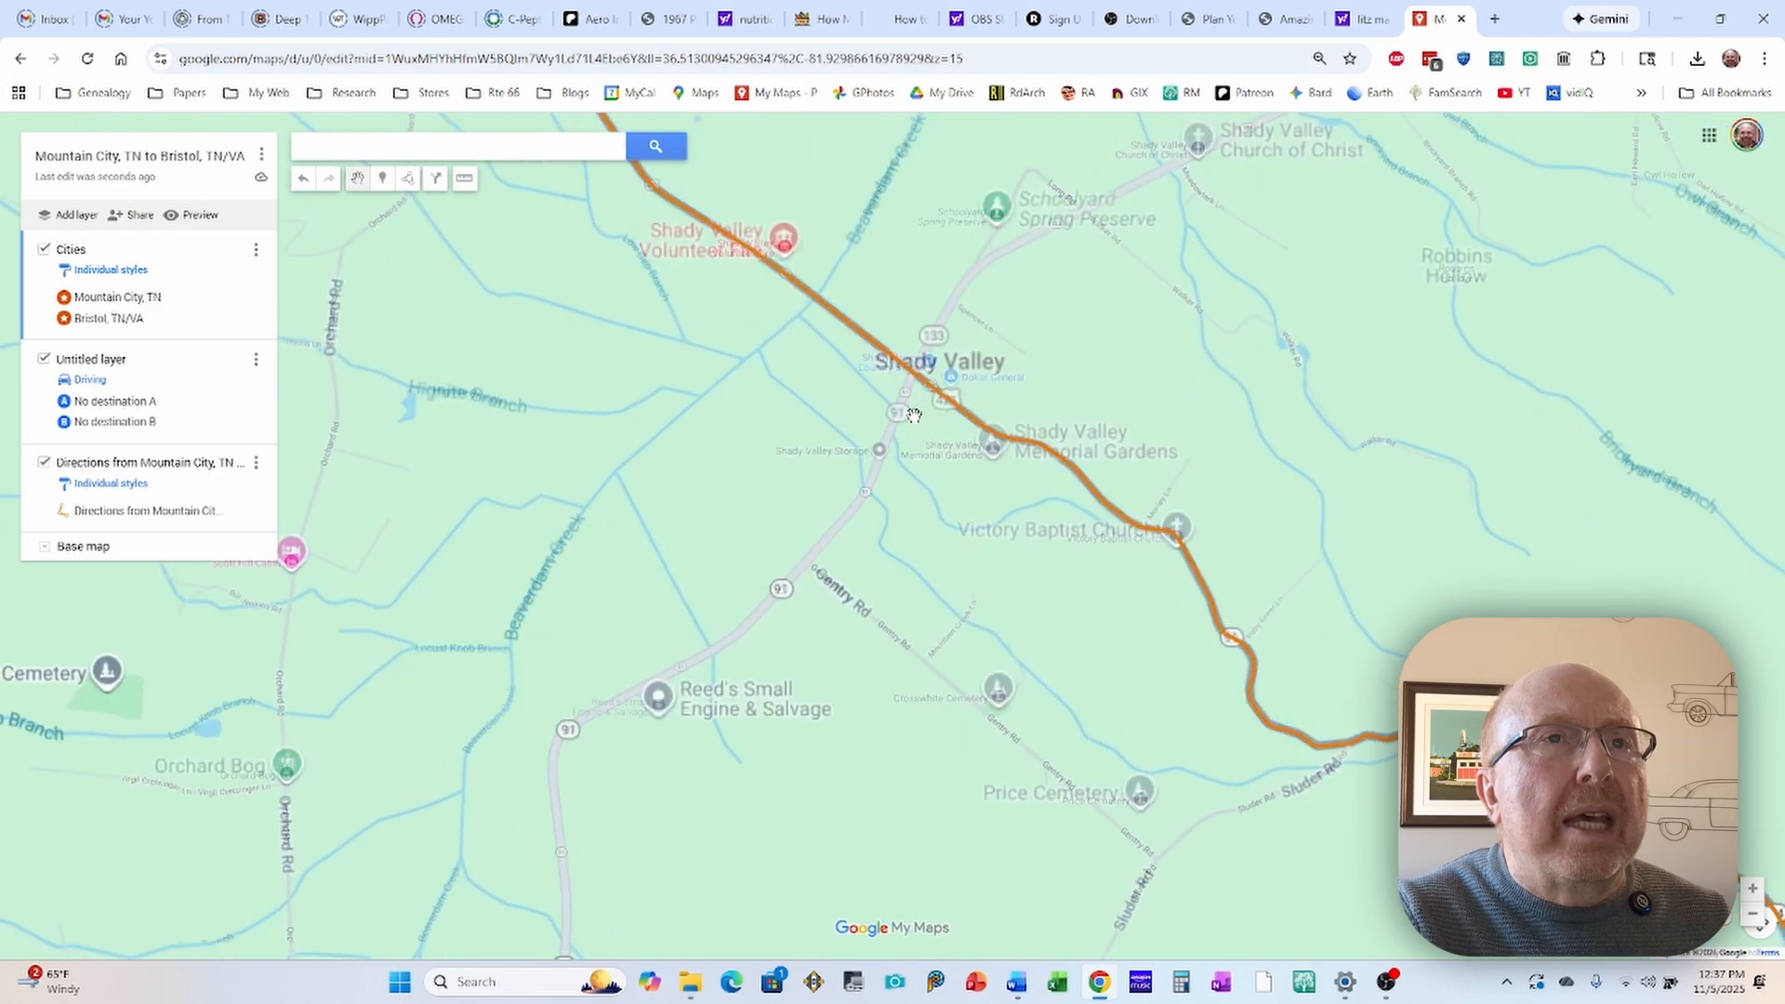
pyautogui.scroll(1, 921, 368)
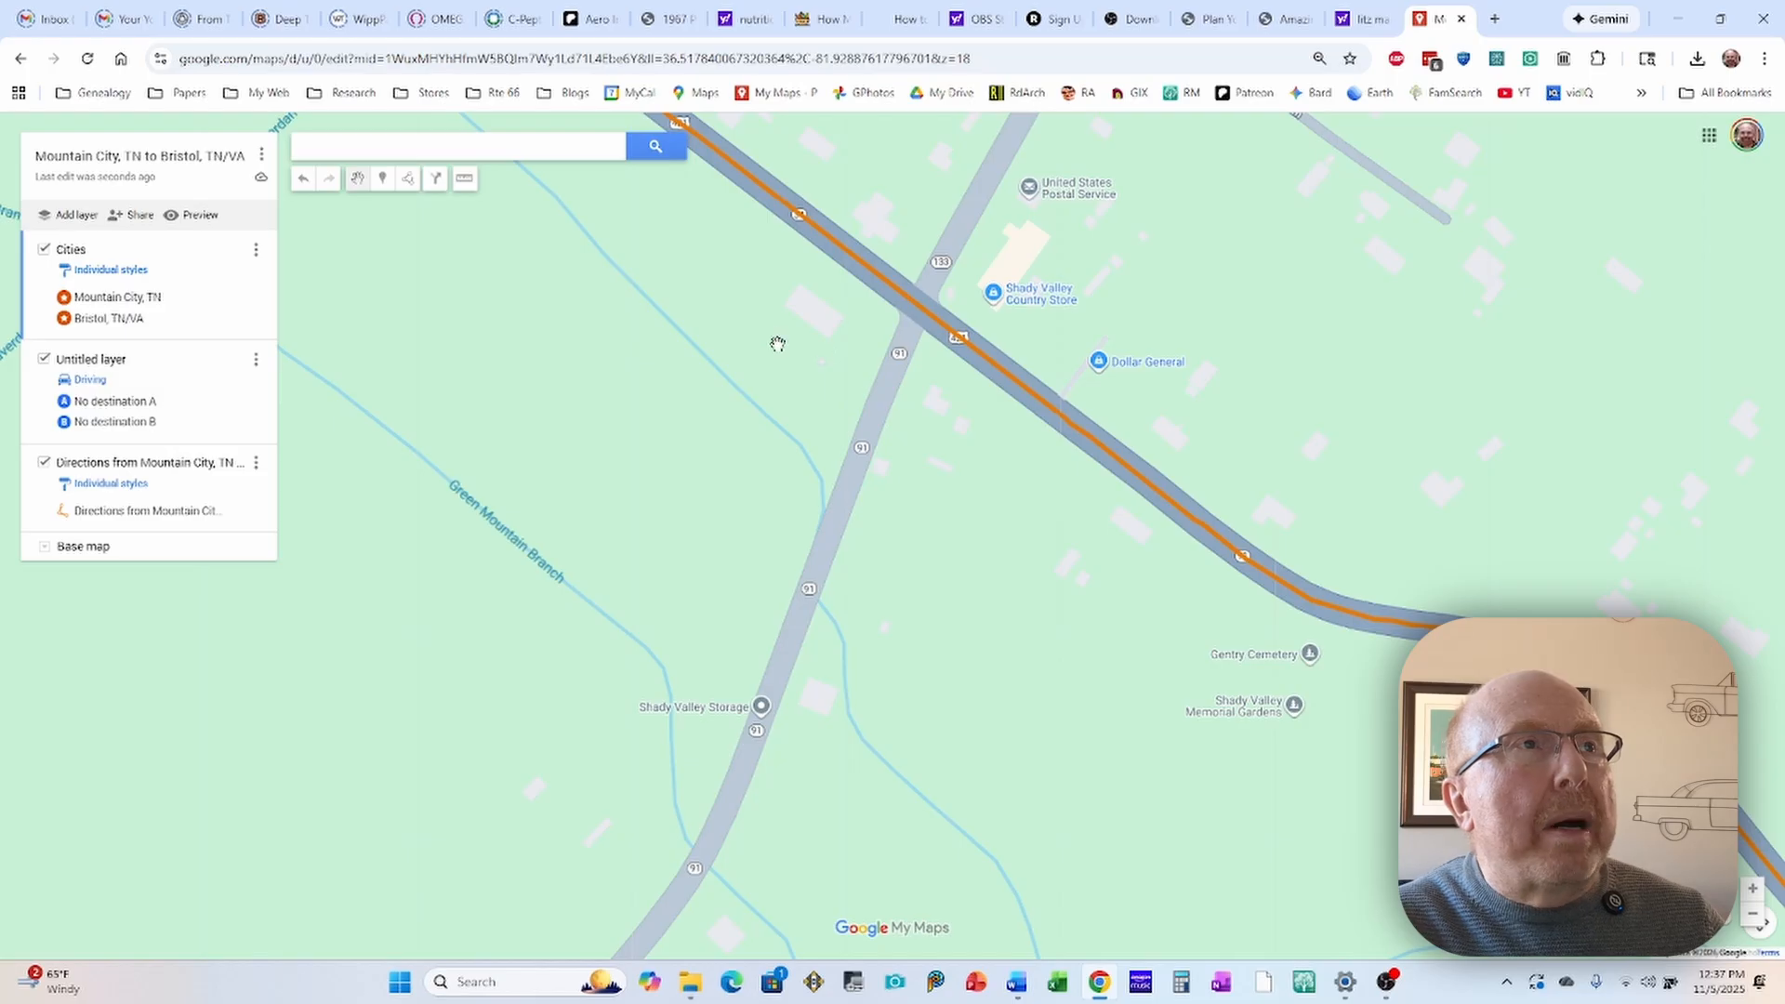
pyautogui.click(383, 184)
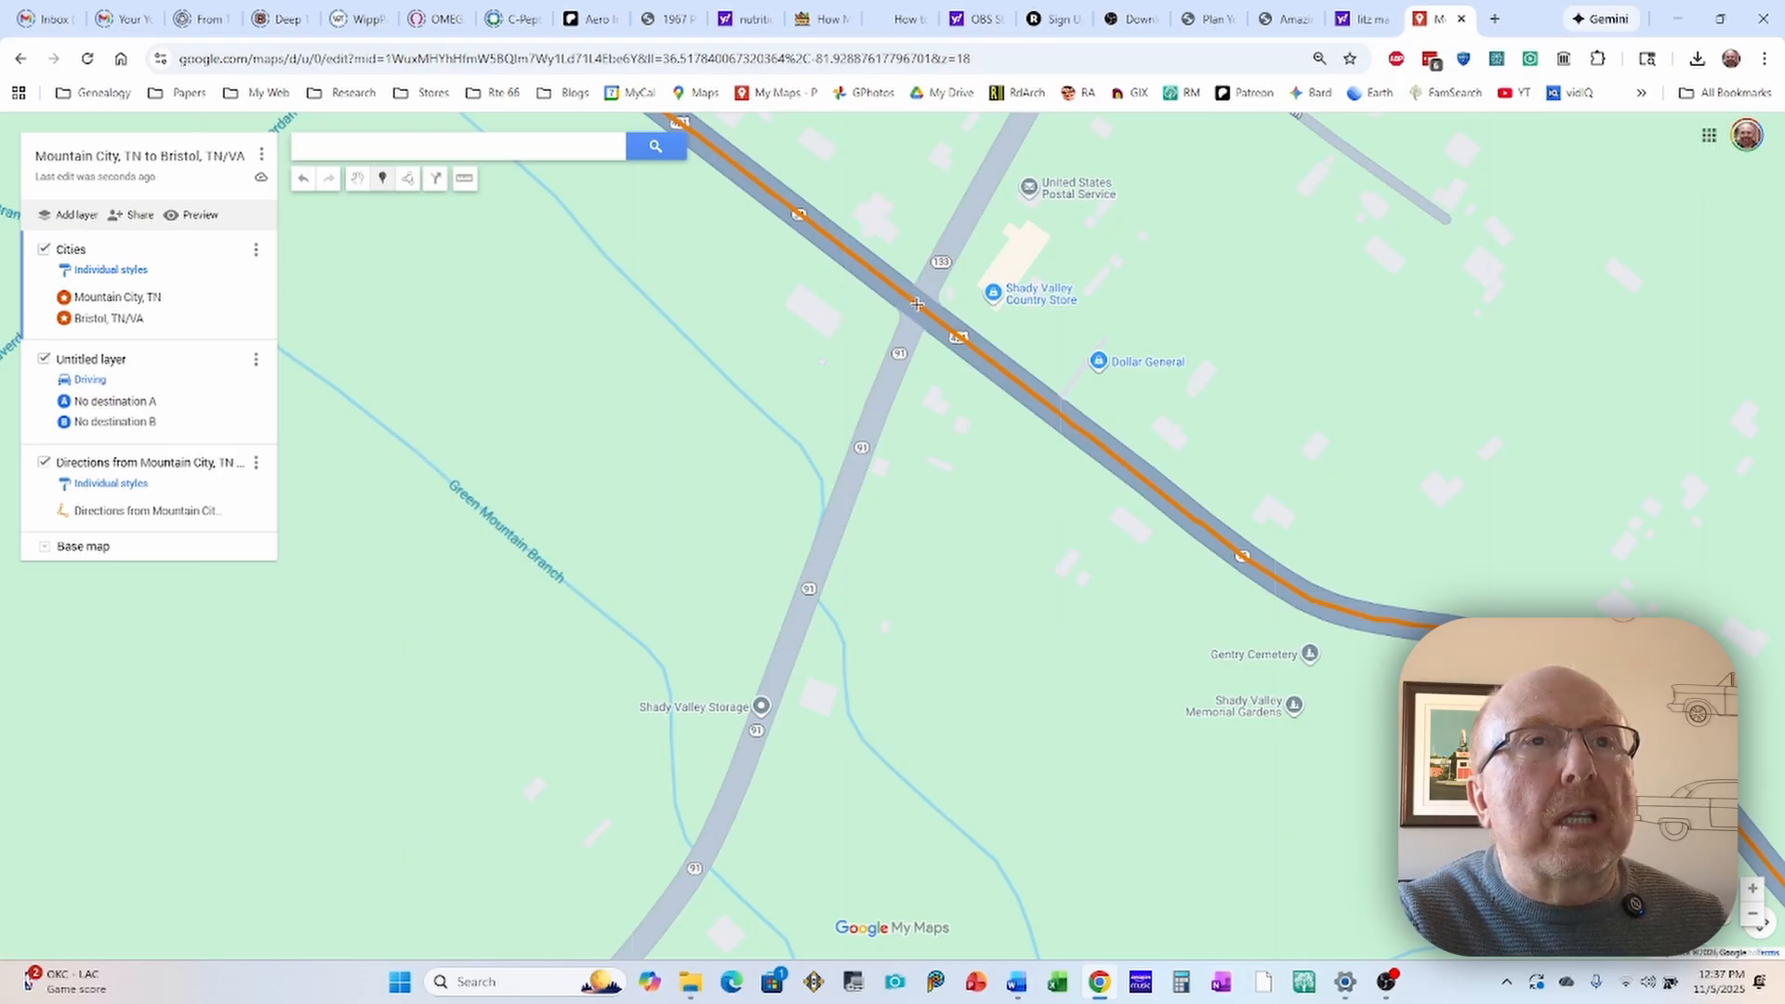
pyautogui.click(917, 304)
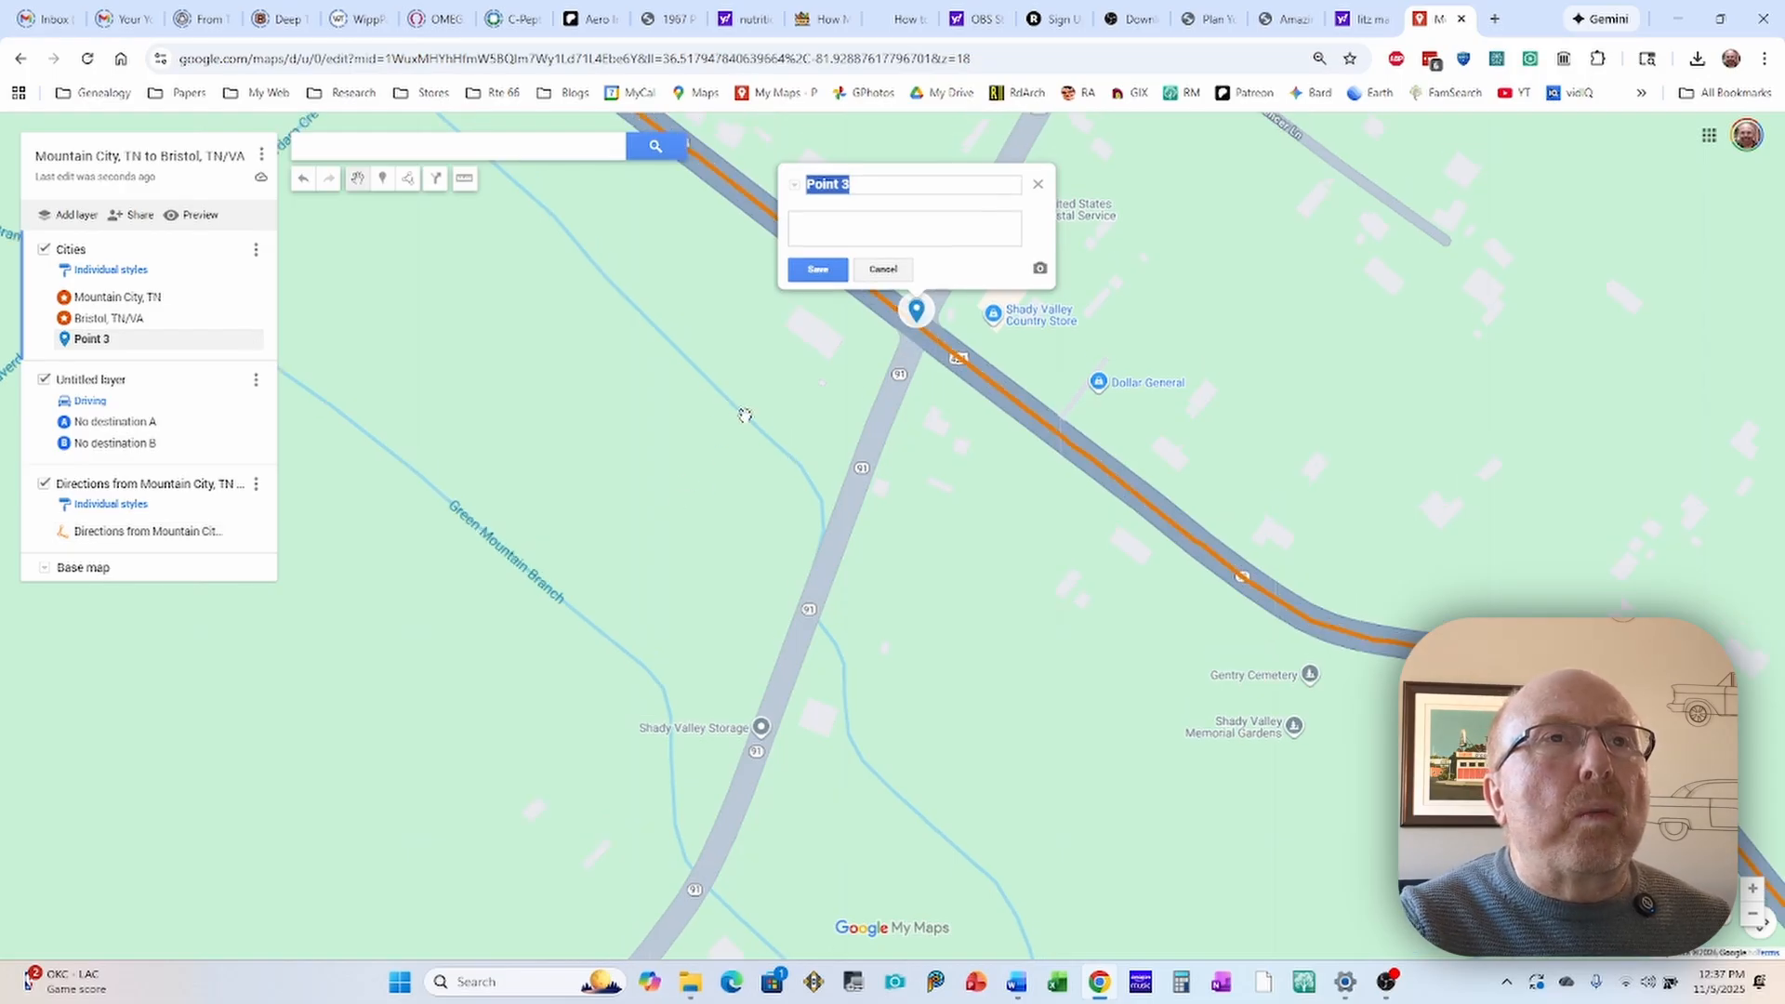
# Step: Name the new crossroads marker "Shady Valley, TN" and save it
pyautogui.click(863, 184)
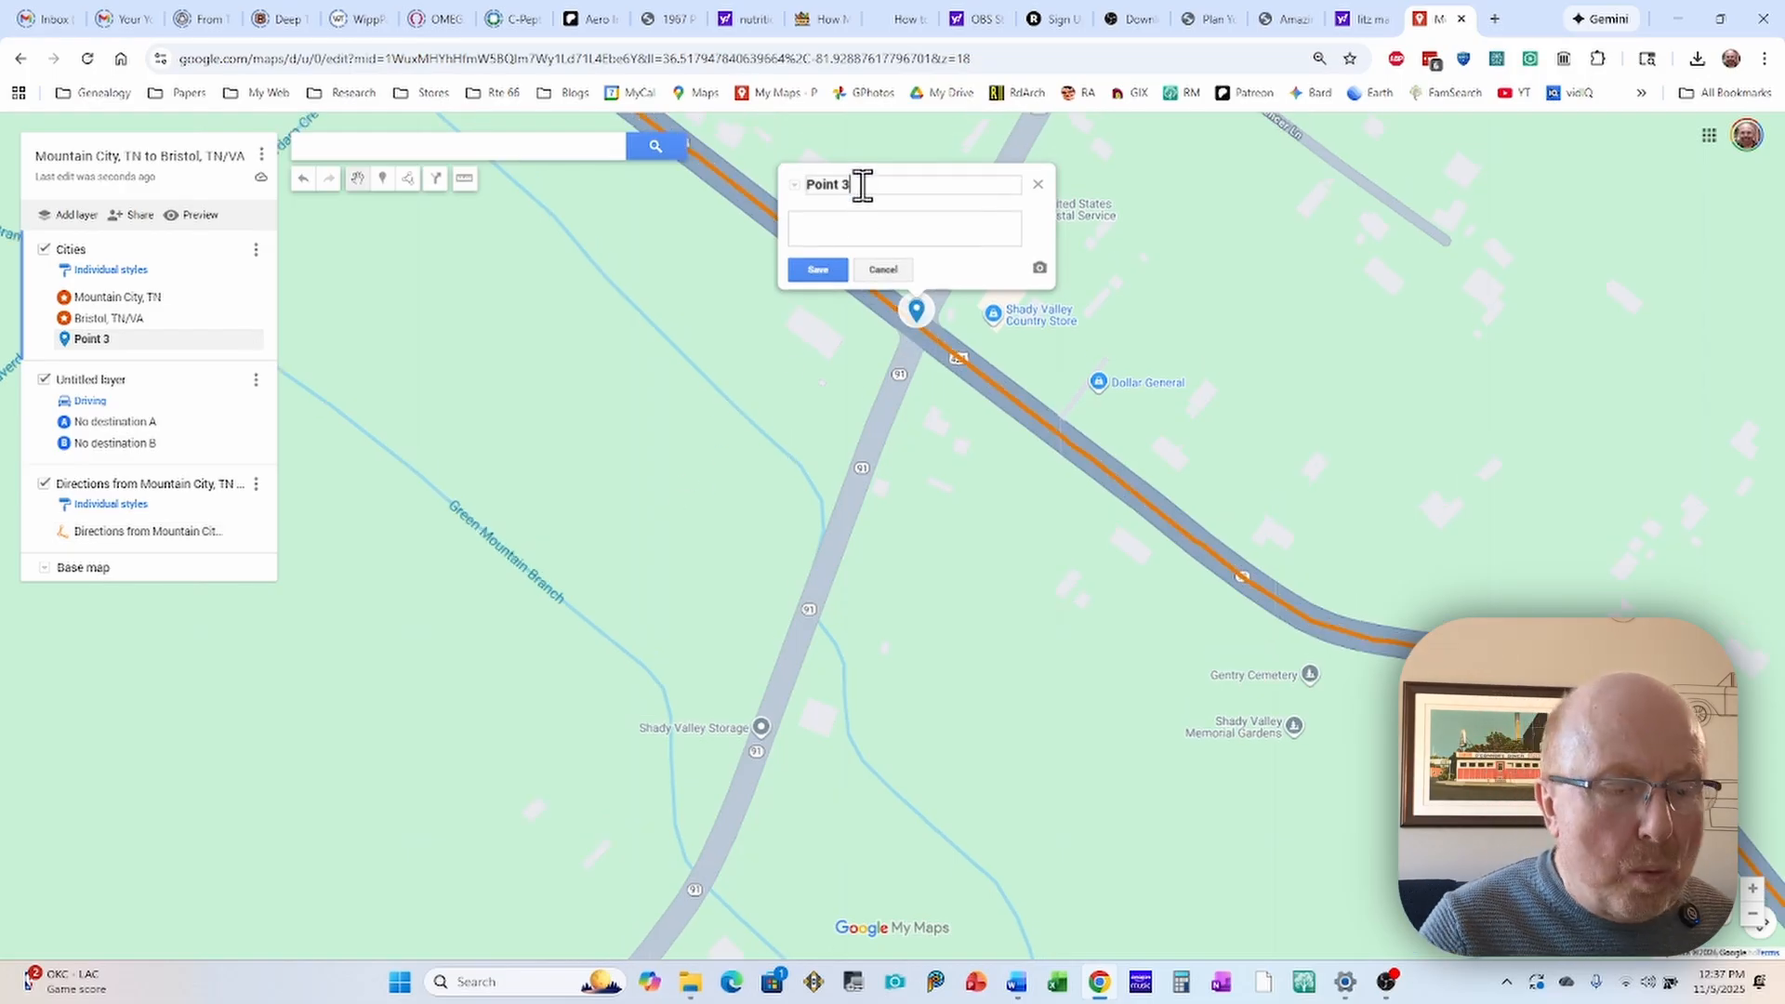
pyautogui.moveTo(863, 184); pyautogui.dragTo(807, 184)
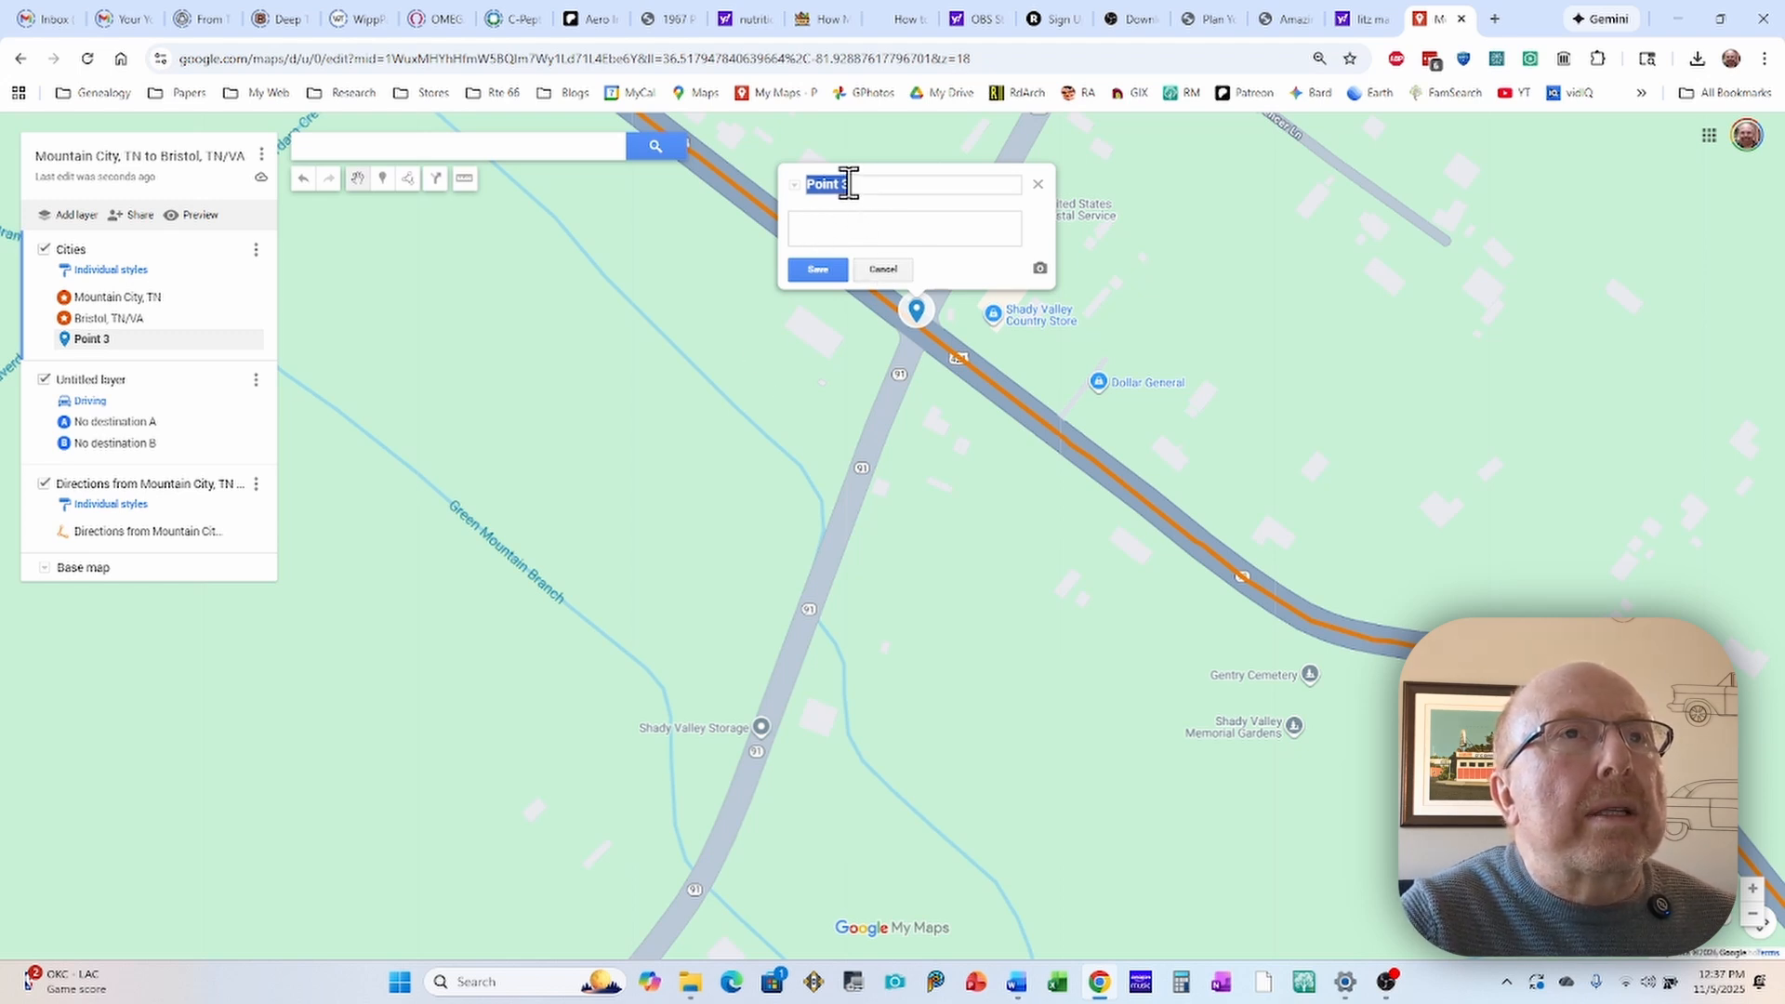
pyautogui.click(820, 184)
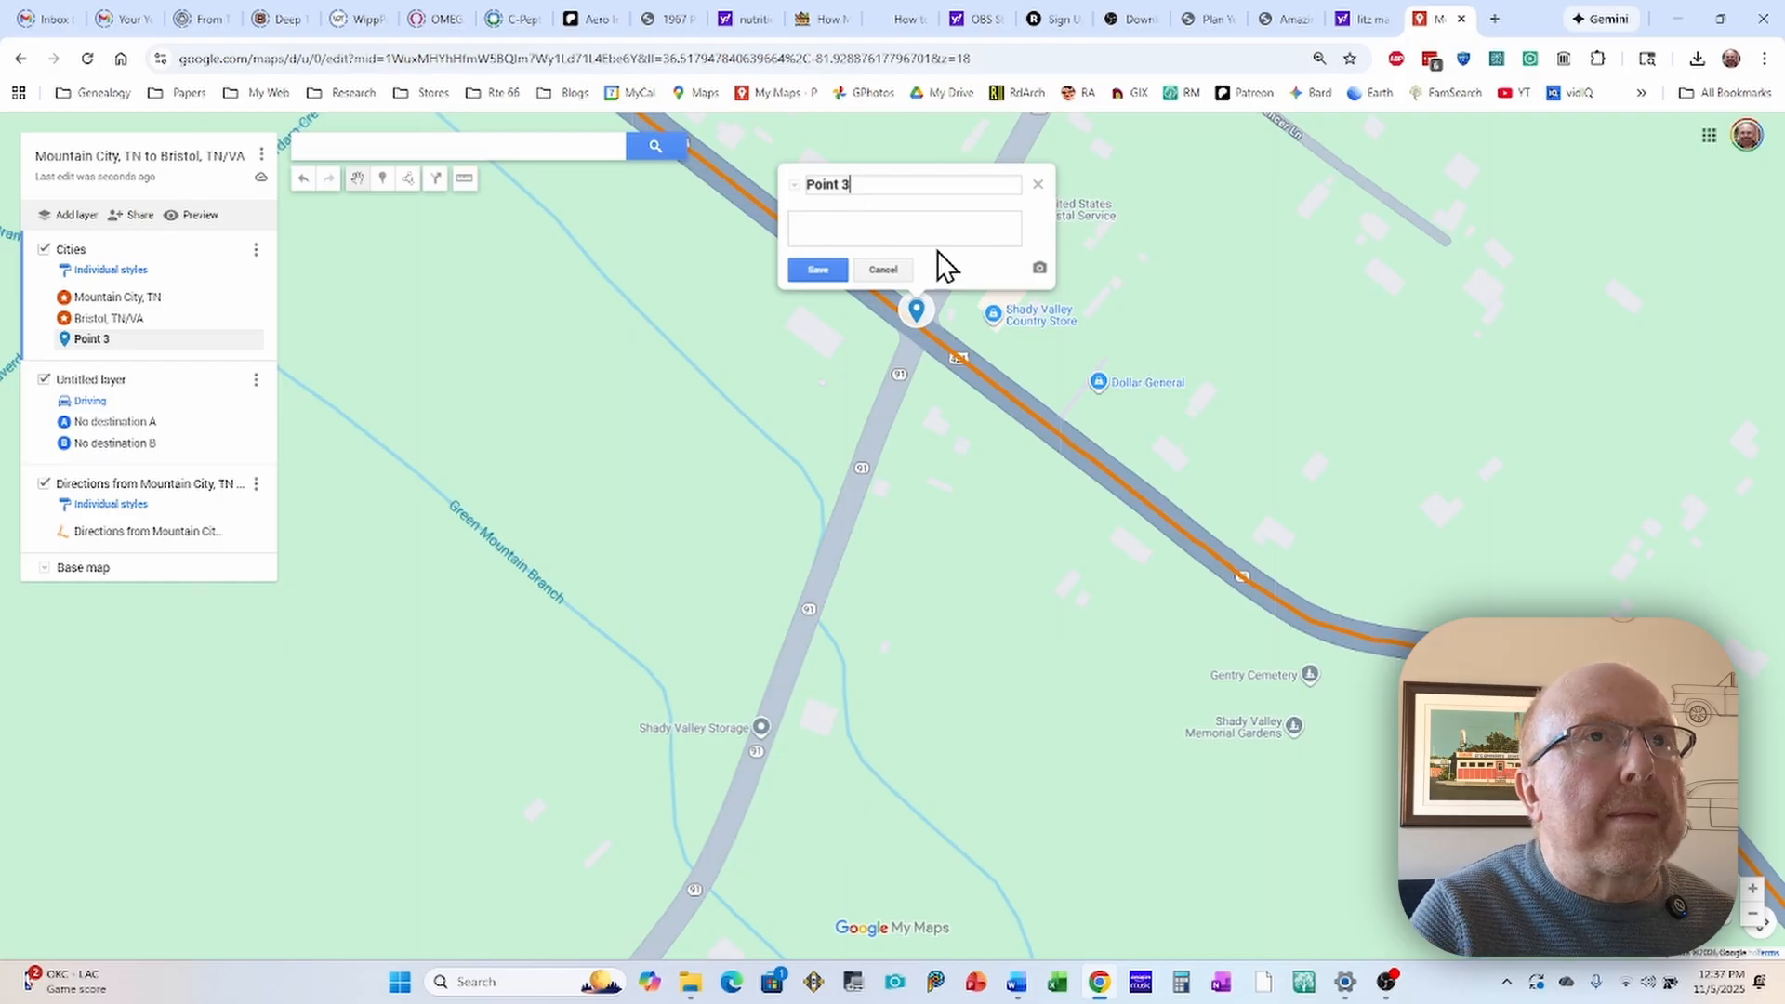
pyautogui.press('BackSpace')
pyautogui.press('BackSpace')
pyautogui.press('BackSpace')
pyautogui.press('BackSpace')
pyautogui.press('BackSpace')
pyautogui.press('BackSpace')
pyautogui.press('BackSpace')
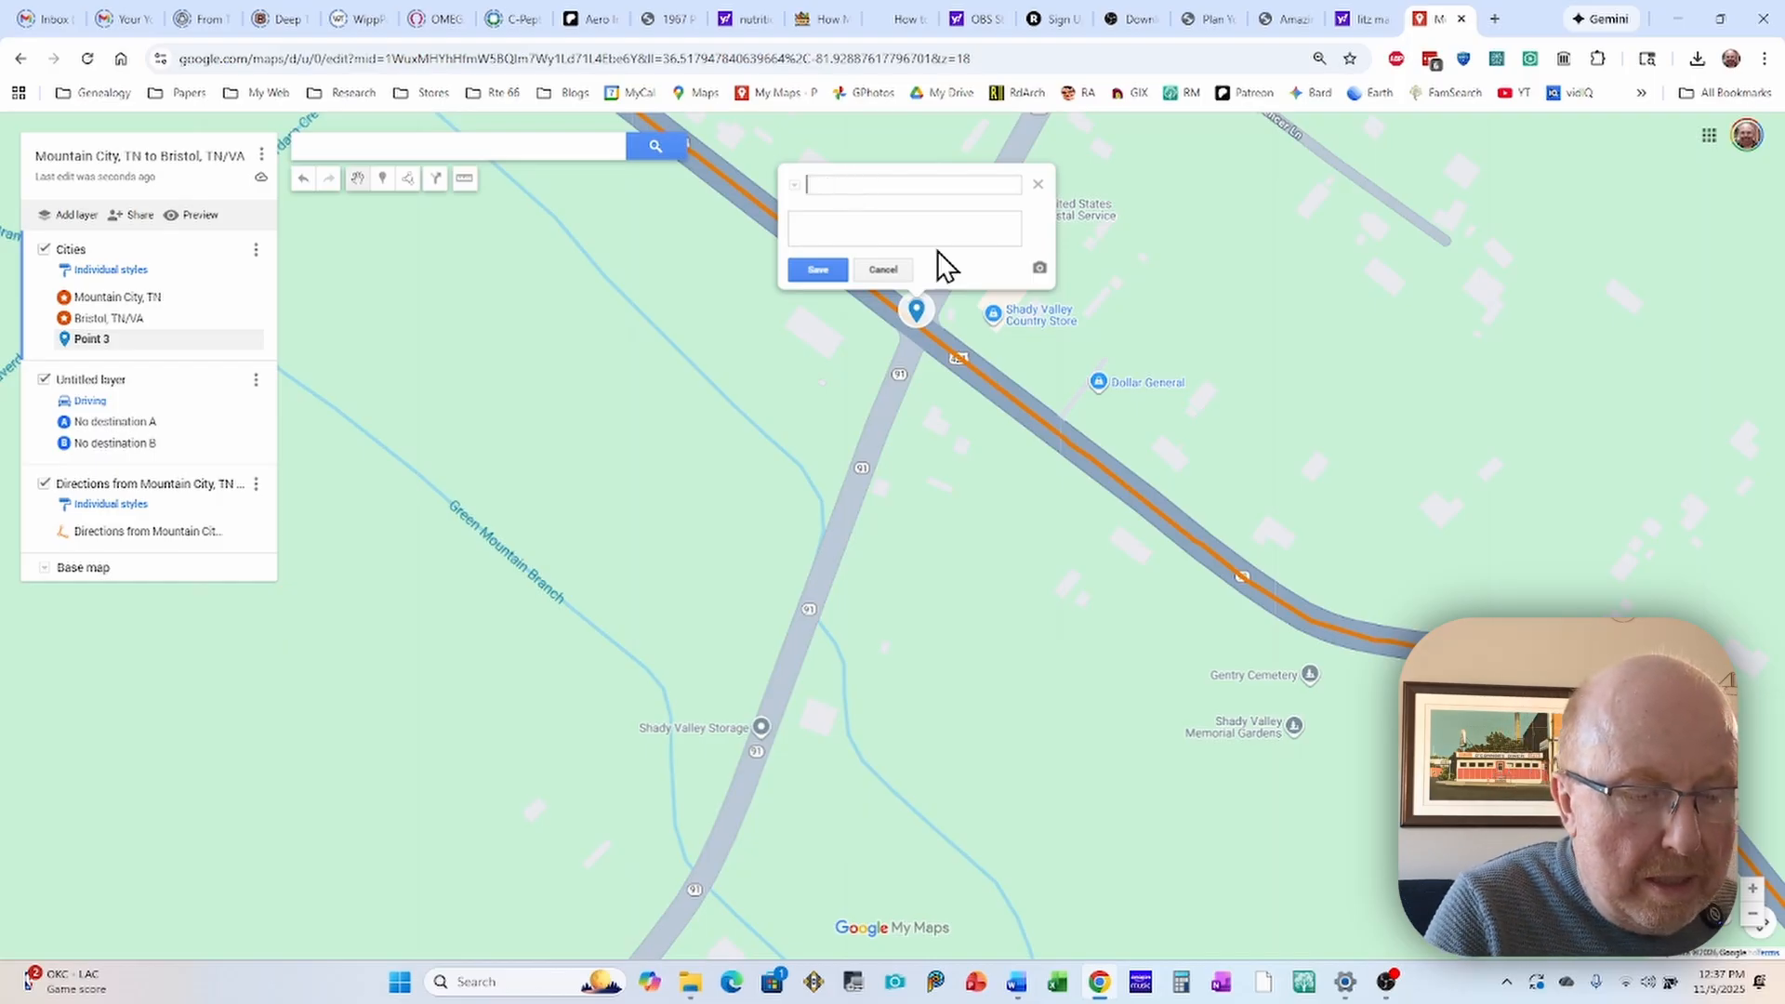
pyautogui.write('Shad')
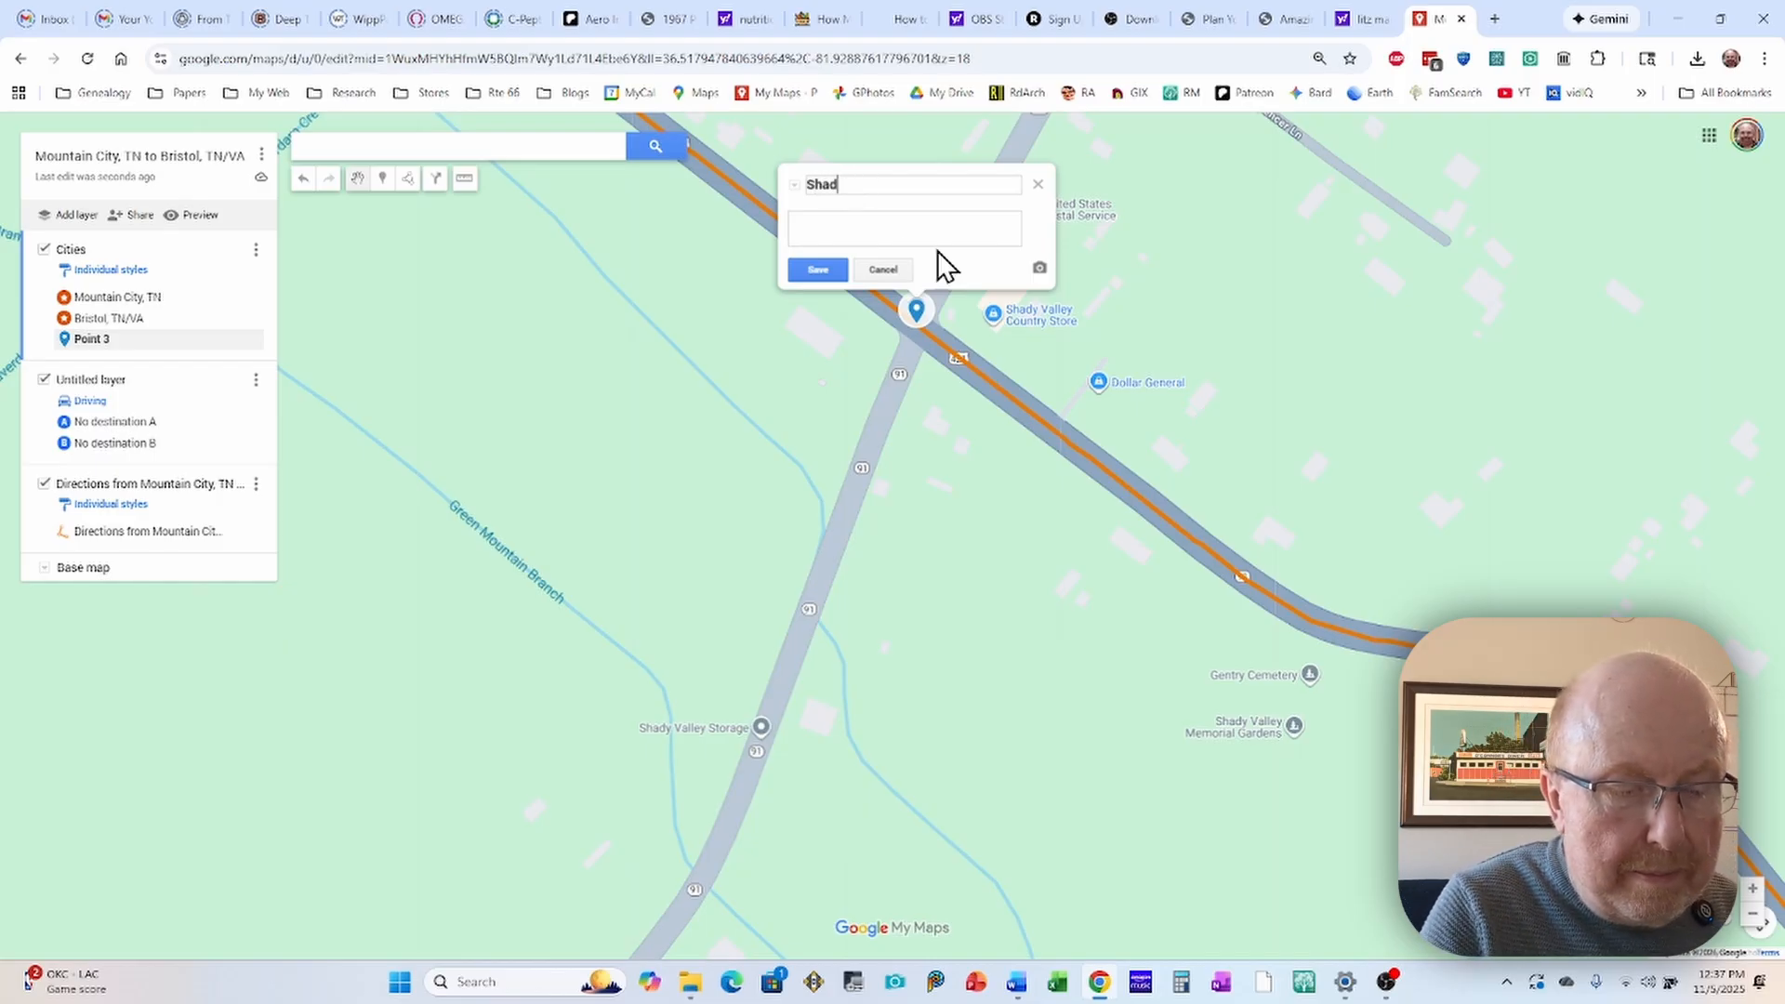
pyautogui.write('y Valley, TN')
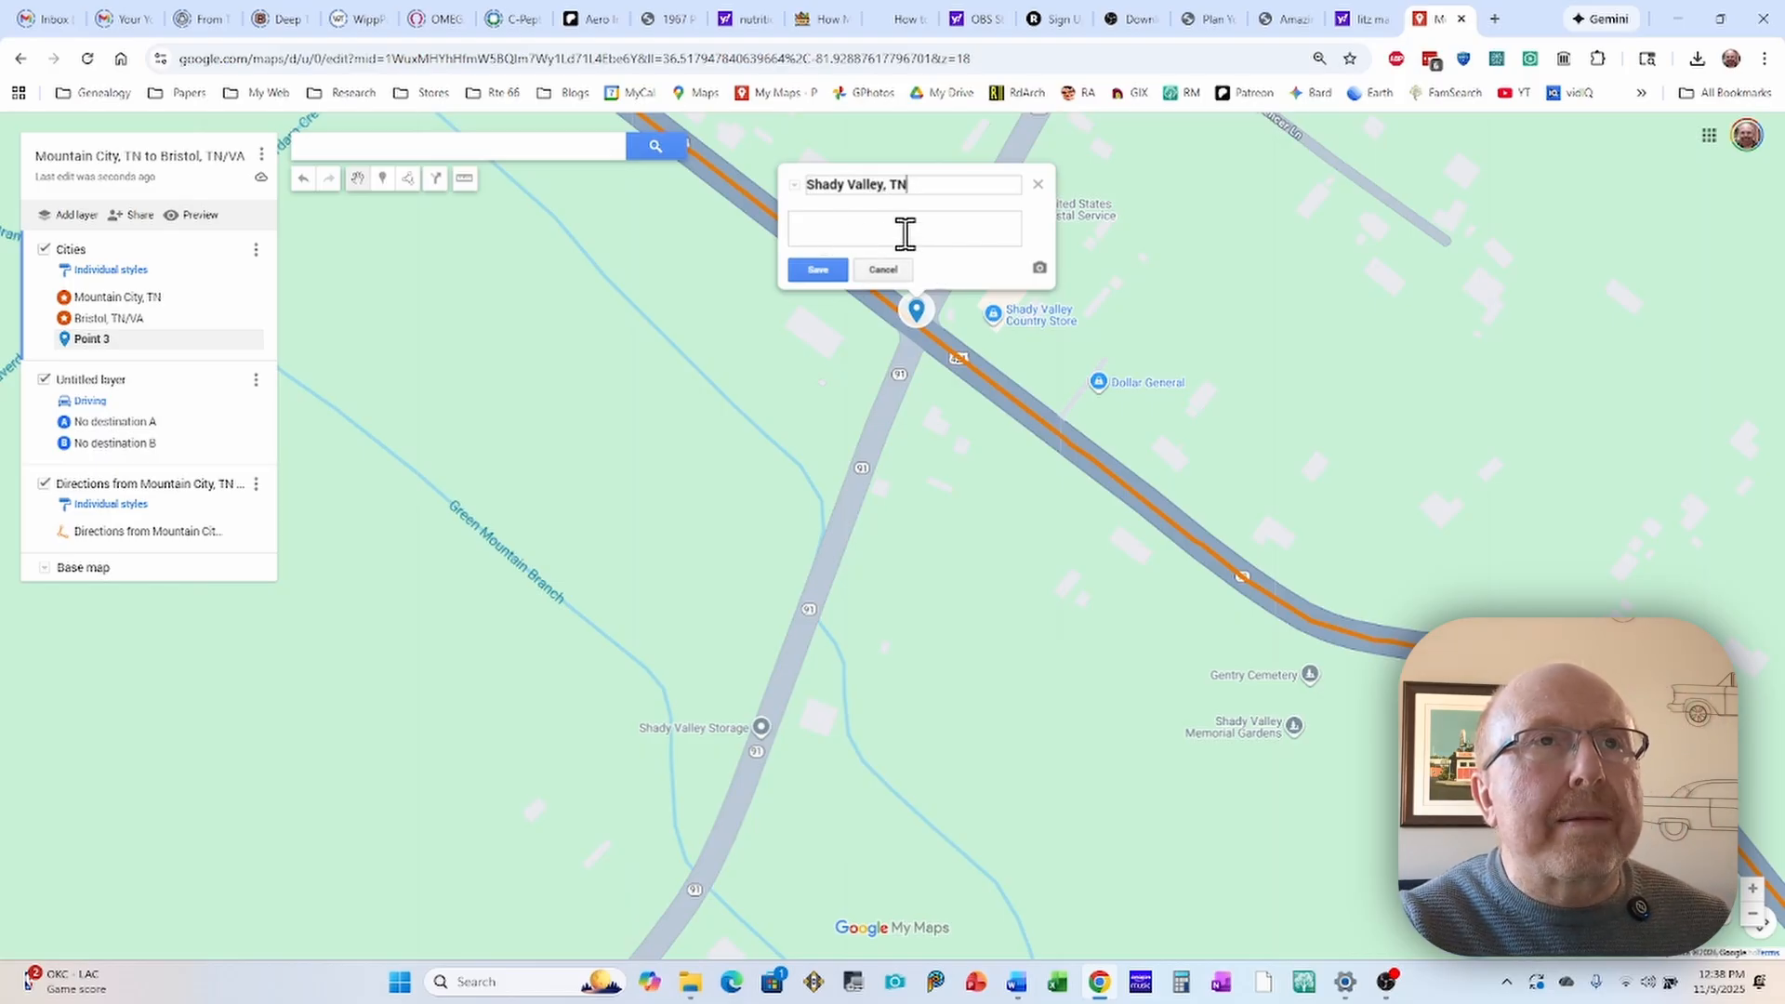
pyautogui.click(816, 269)
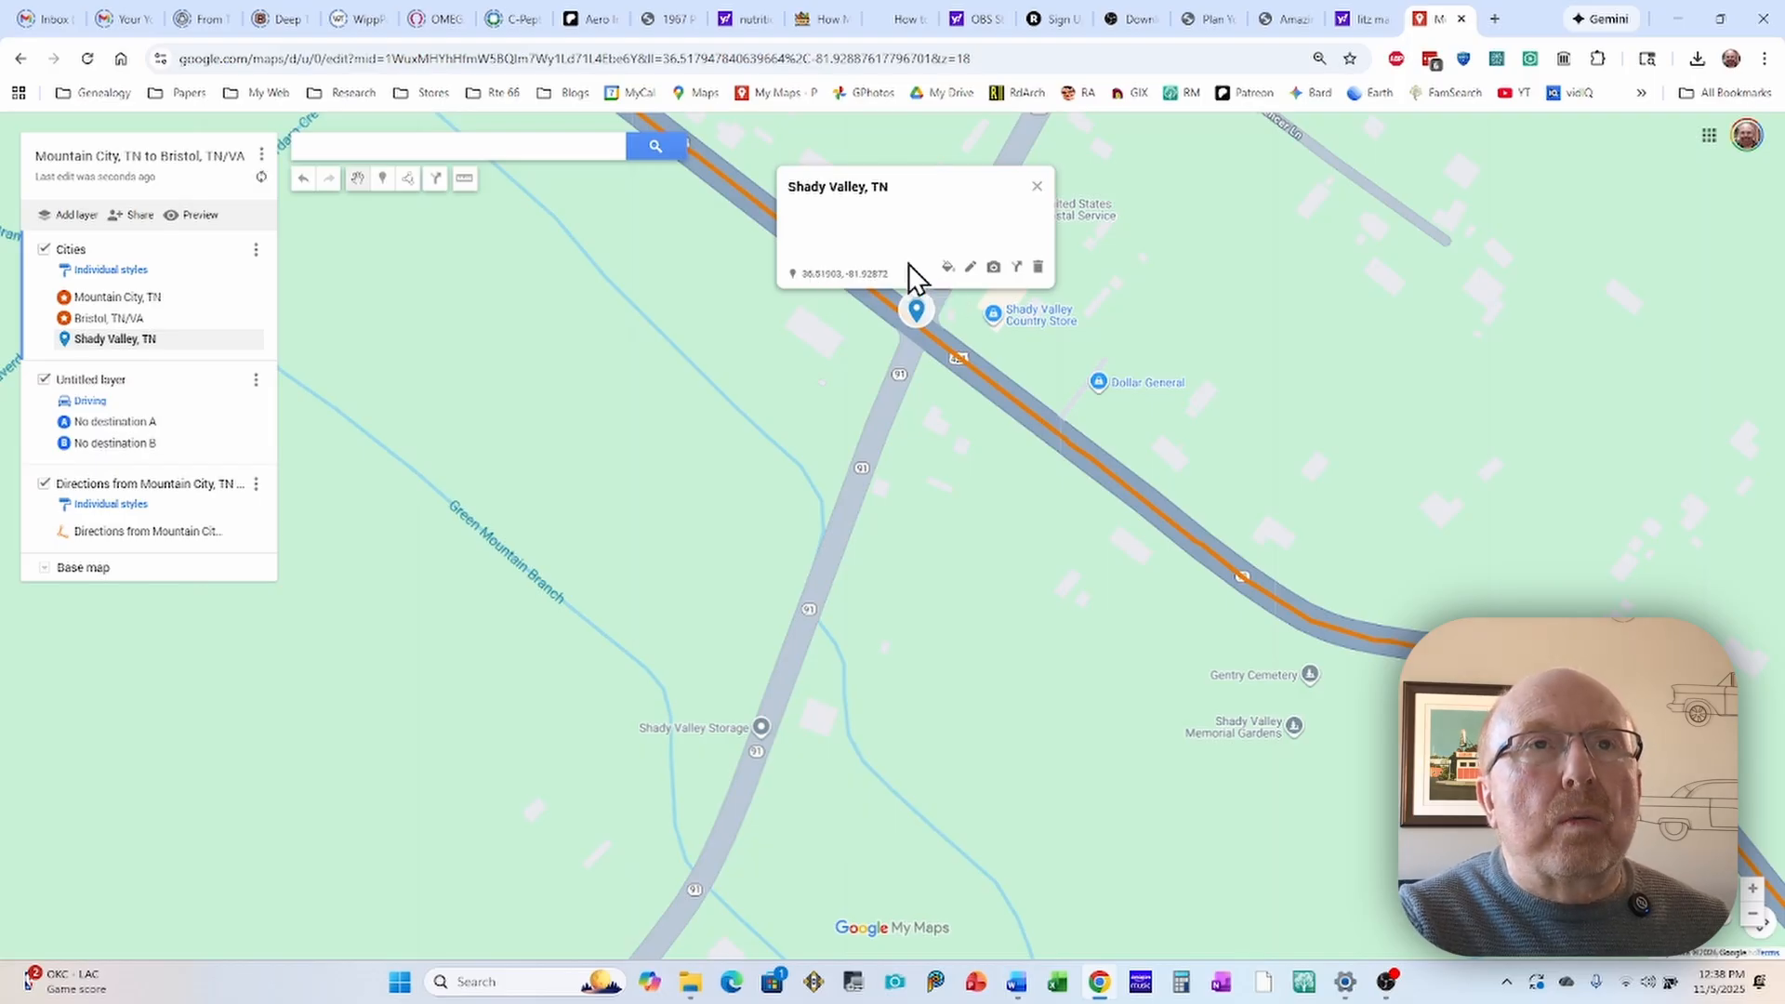
# Step: Style the Shady Valley, TN marker with the dark orange of the palette's first row and the star icon
pyautogui.click(948, 268)
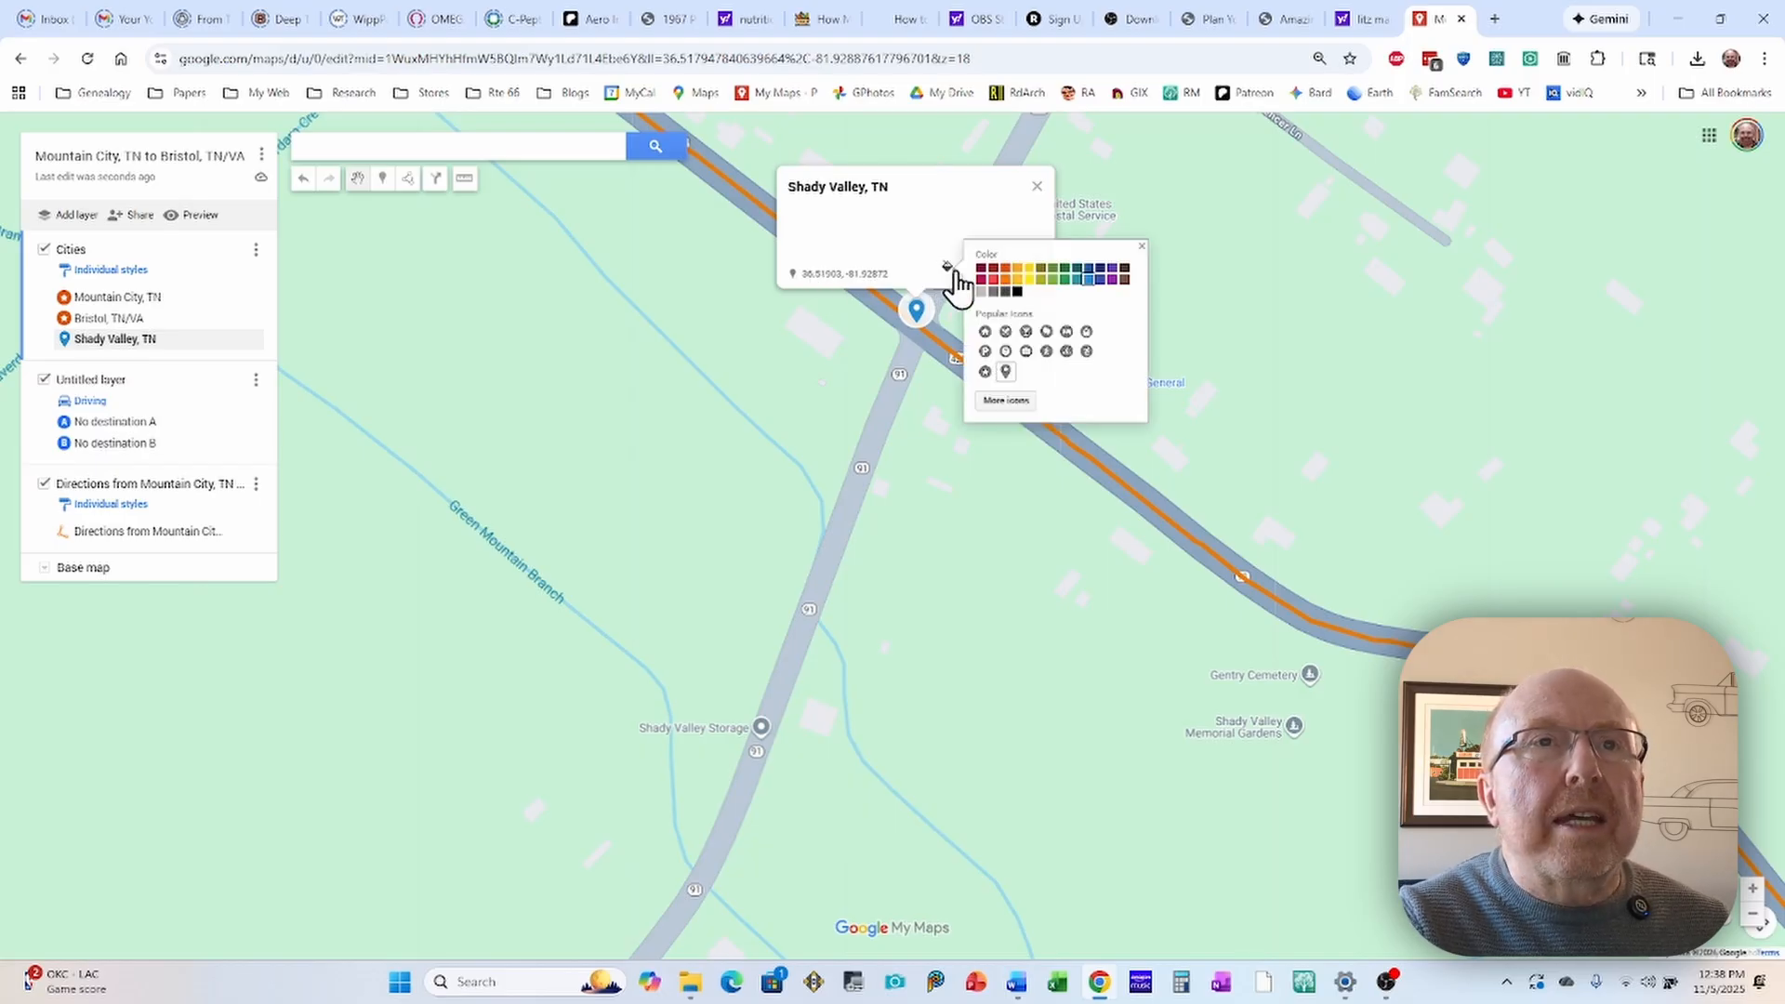
pyautogui.click(1005, 270)
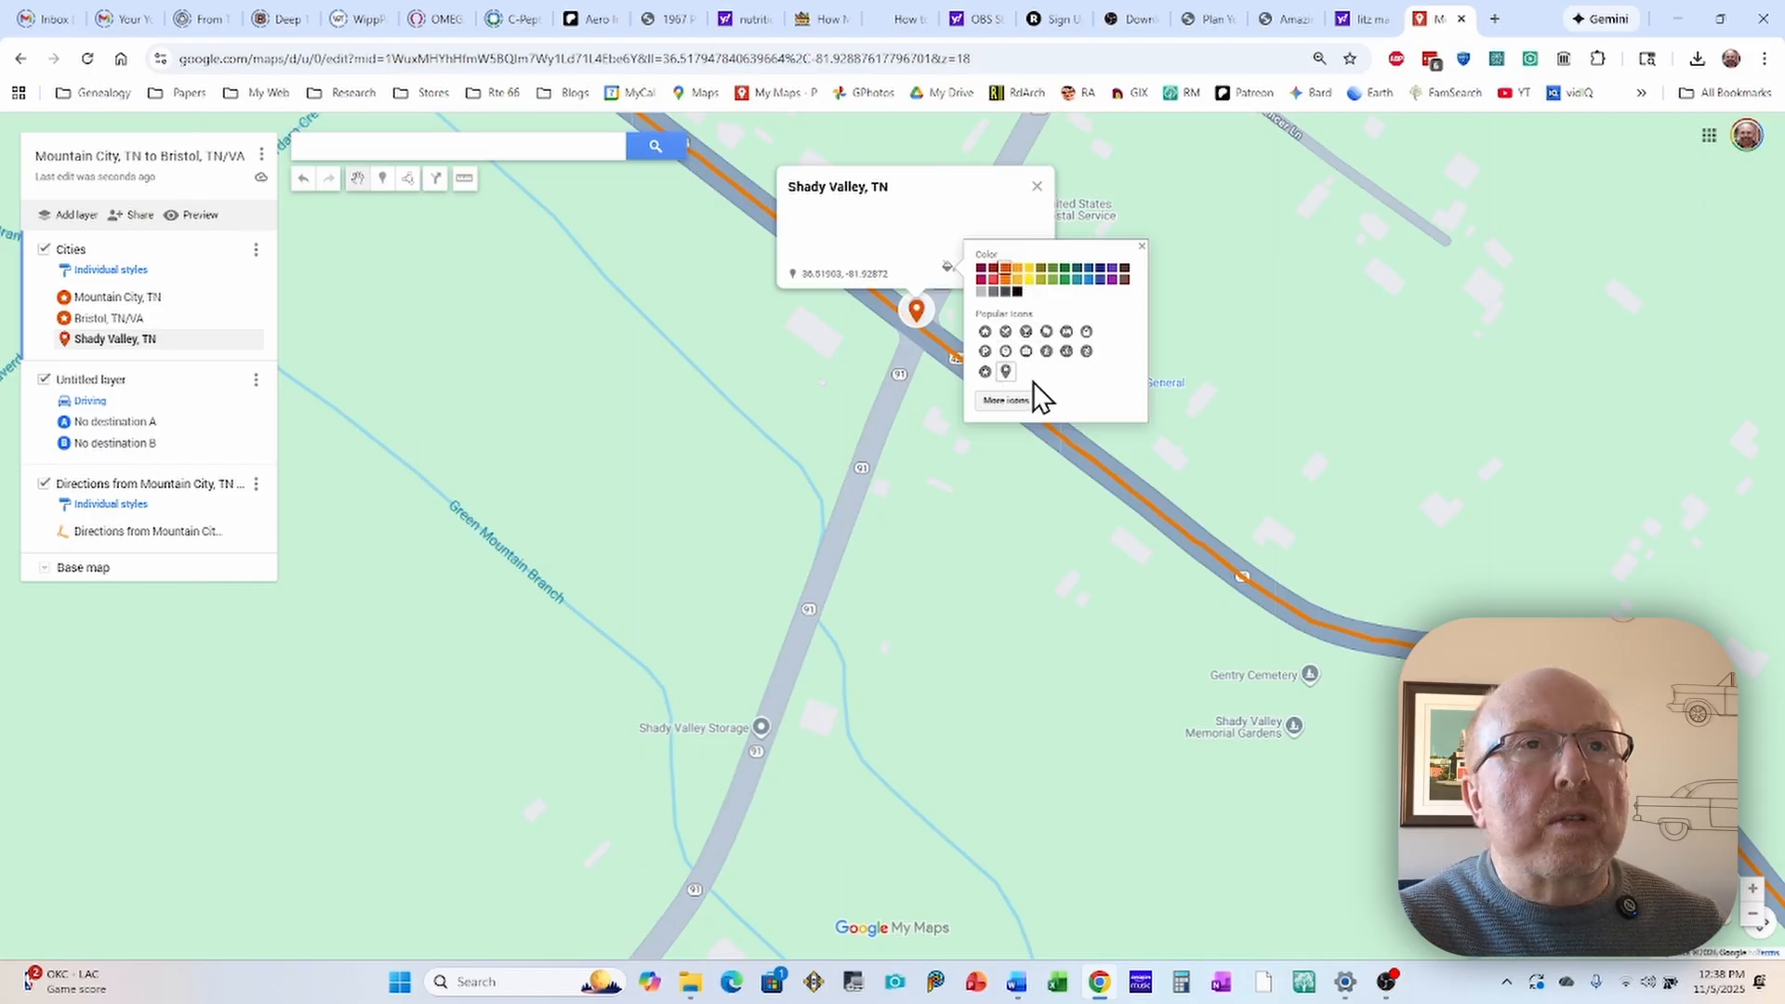
pyautogui.click(985, 371)
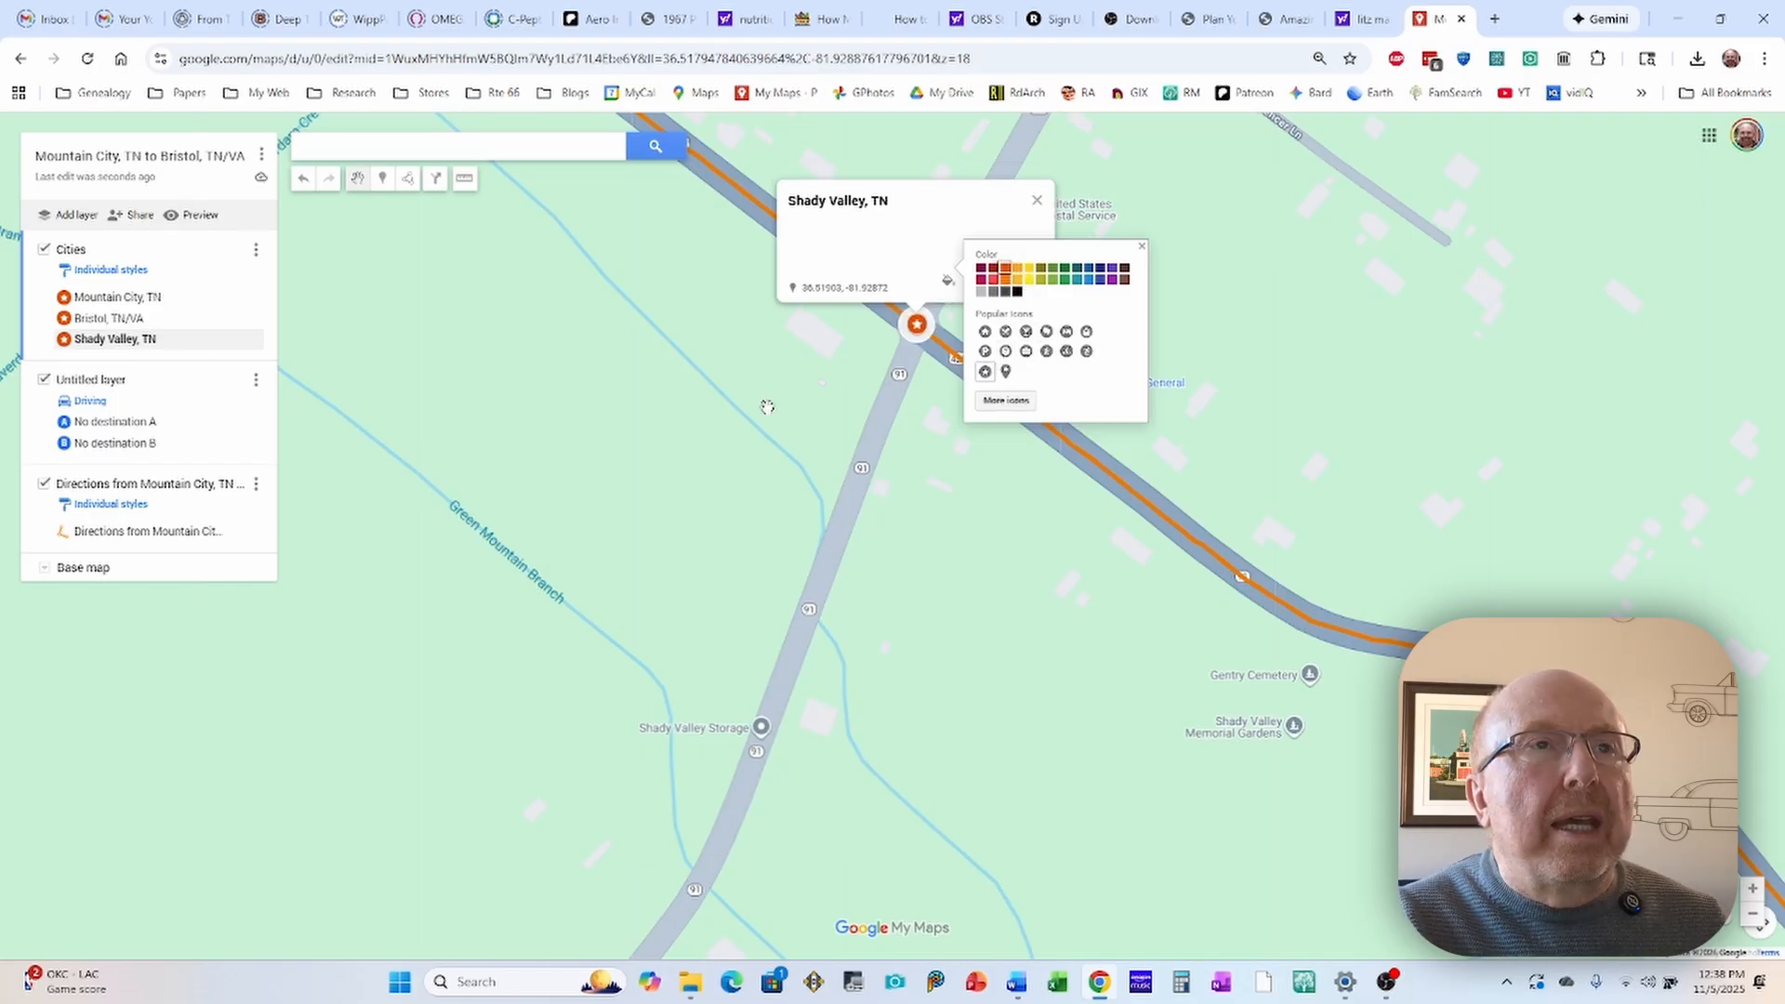
pyautogui.click(689, 389)
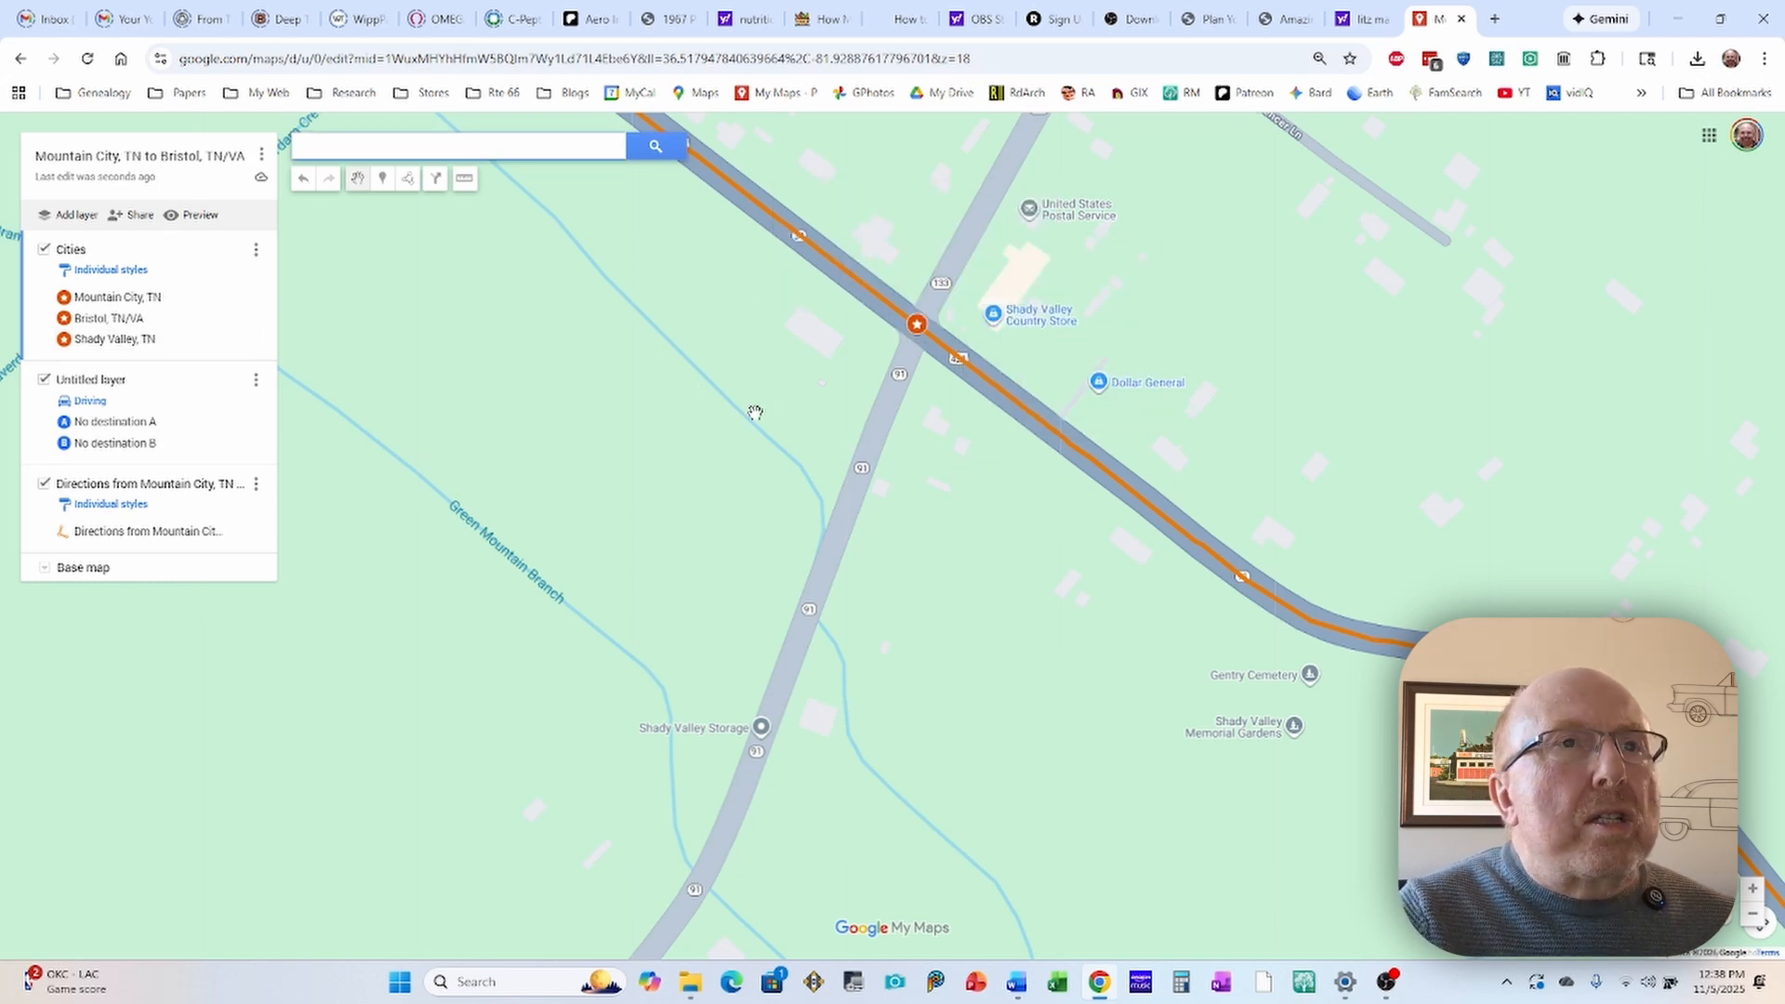
# Step: Examine the orange route from Shady Valley west toward the lake and back east to Mountain City
pyautogui.scroll(-1, 754, 408)
pyautogui.scroll(-1, 642, 408)
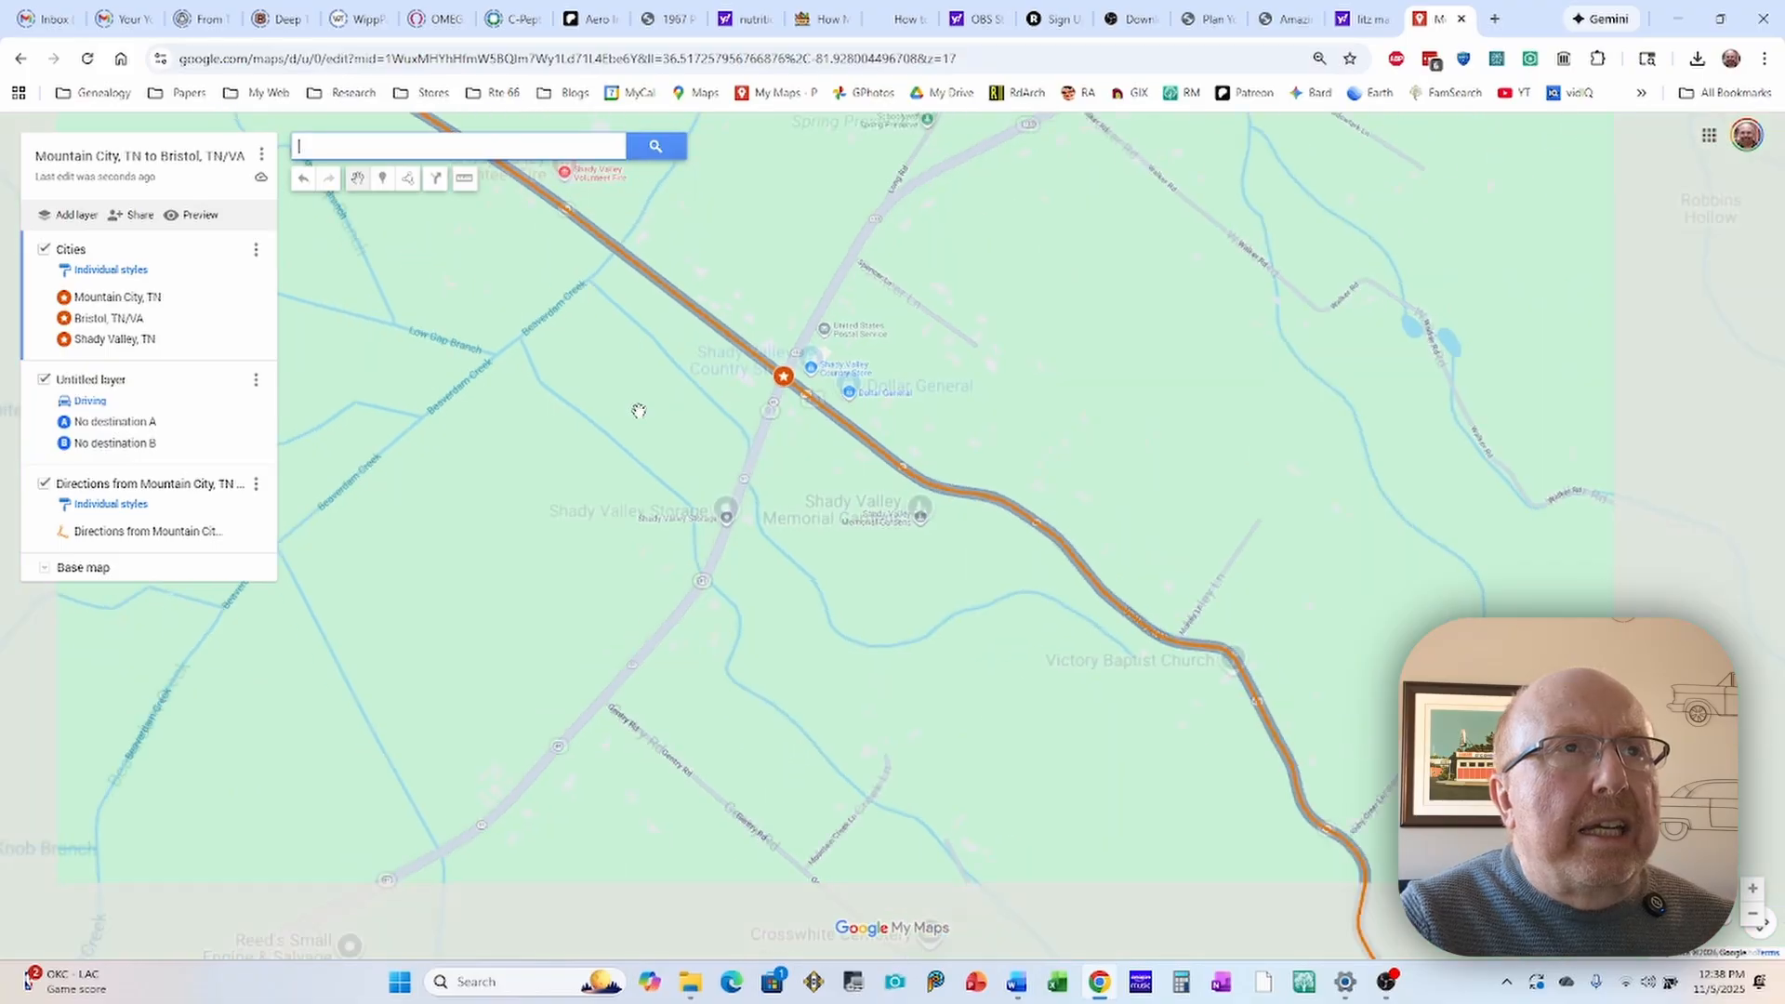
pyautogui.moveTo(600, 441); pyautogui.dragTo(932, 510)
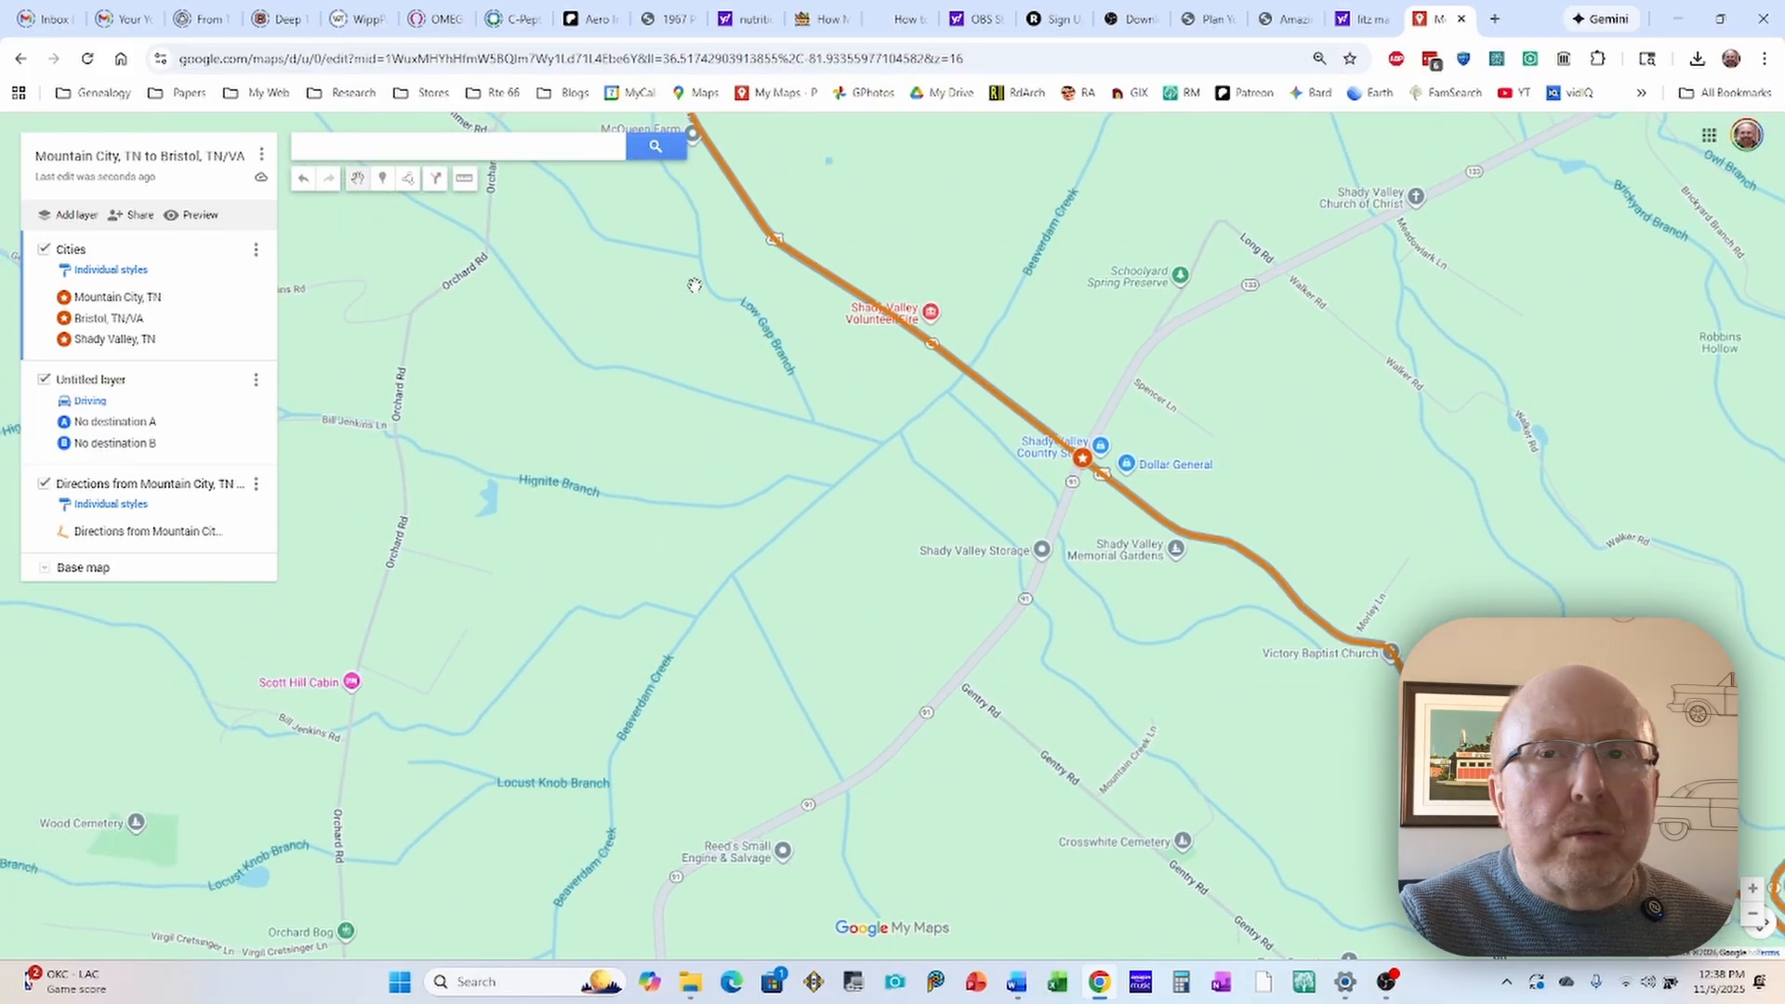
pyautogui.moveTo(704, 290); pyautogui.dragTo(943, 404)
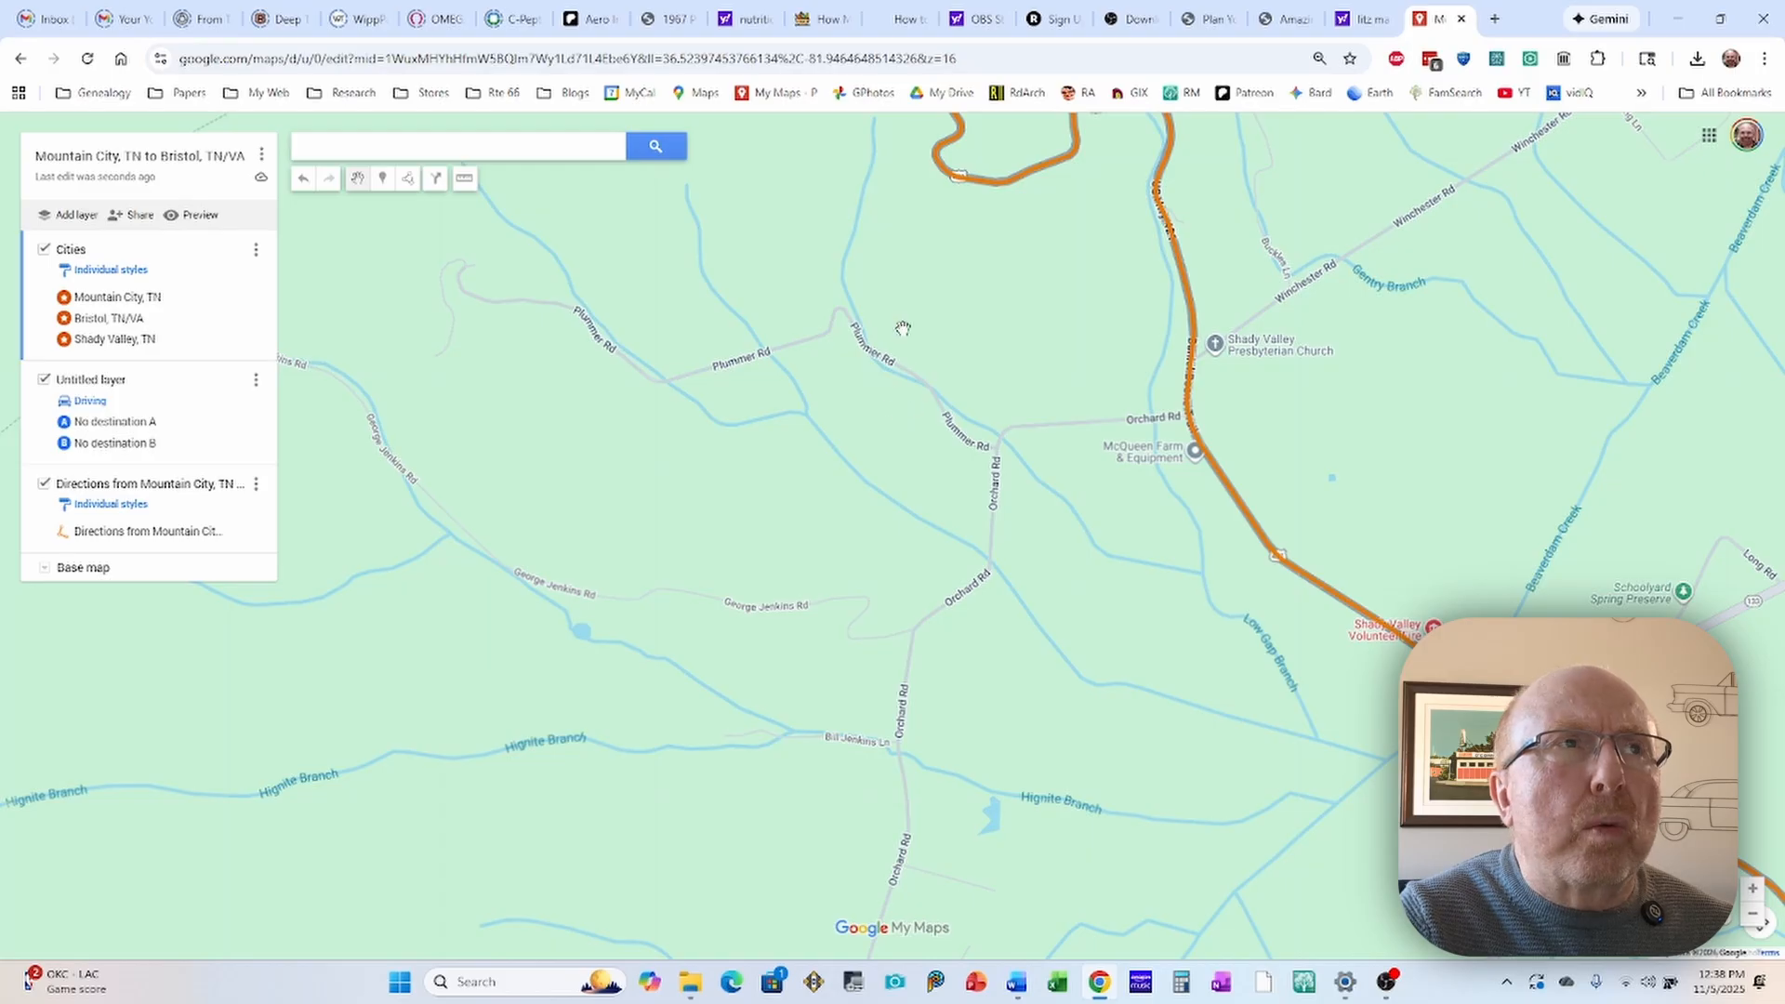
pyautogui.moveTo(882, 318); pyautogui.dragTo(939, 456)
pyautogui.scroll(-1, 907, 393)
pyautogui.moveTo(712, 337); pyautogui.dragTo(1055, 428)
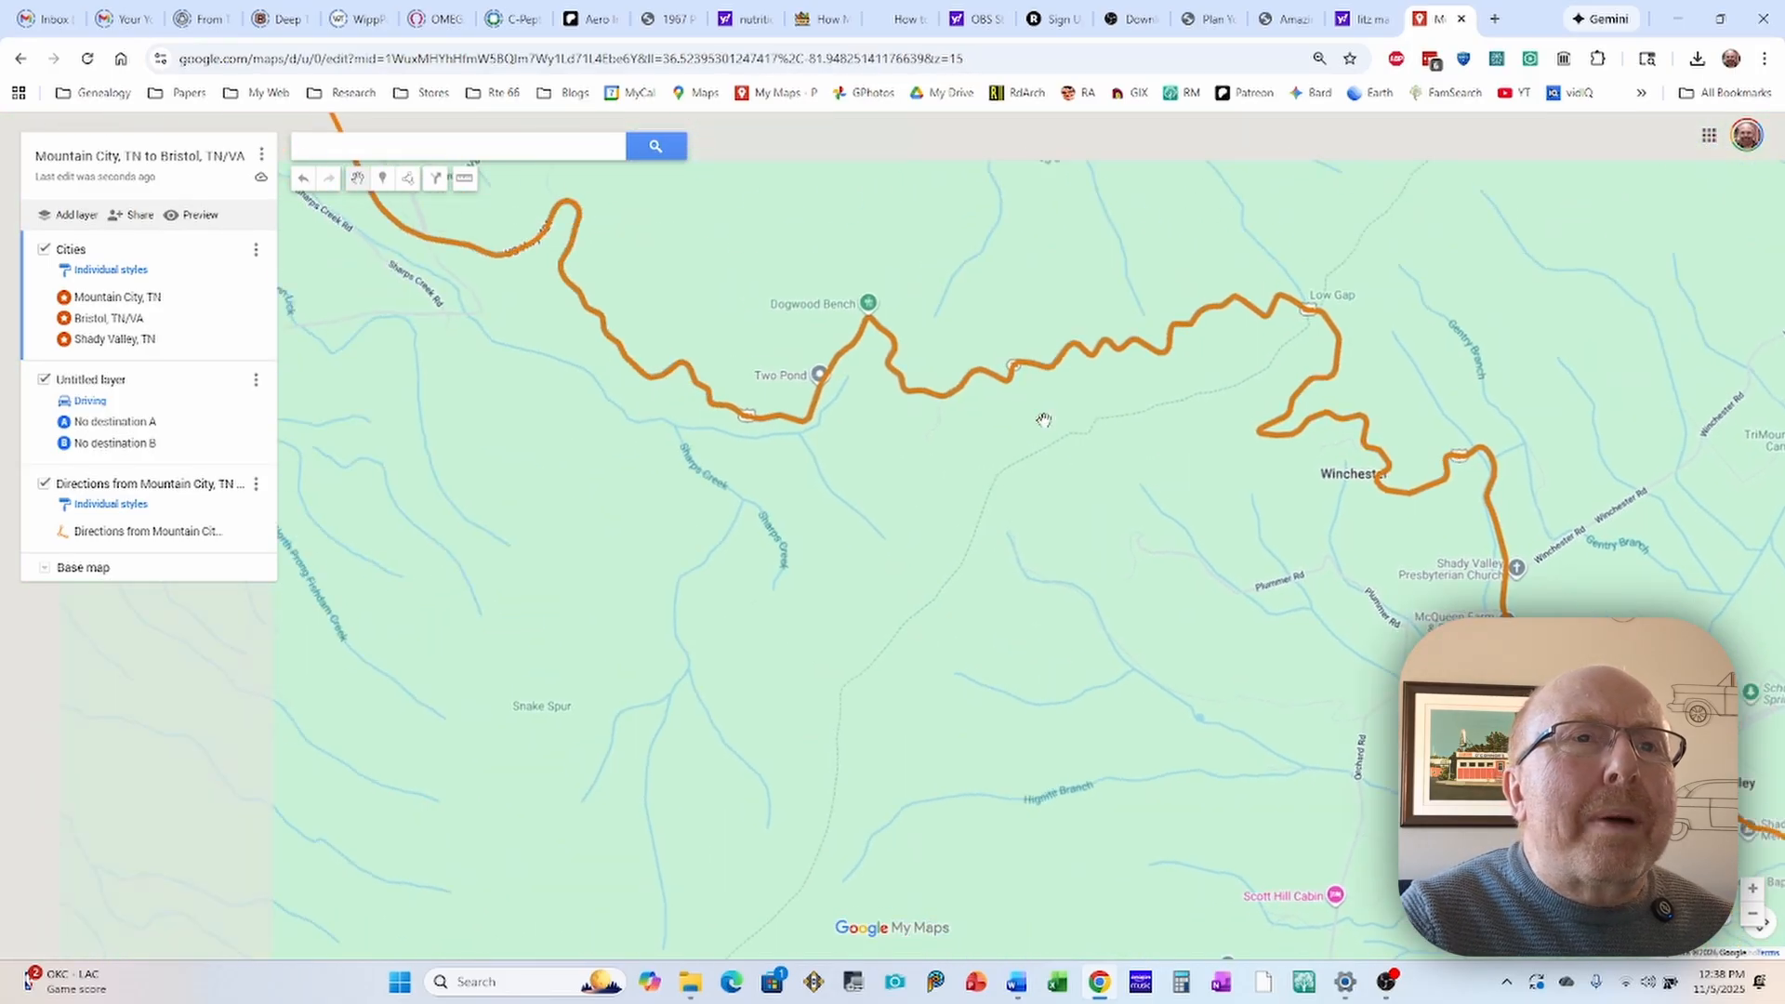
pyautogui.moveTo(647, 447); pyautogui.dragTo(872, 527)
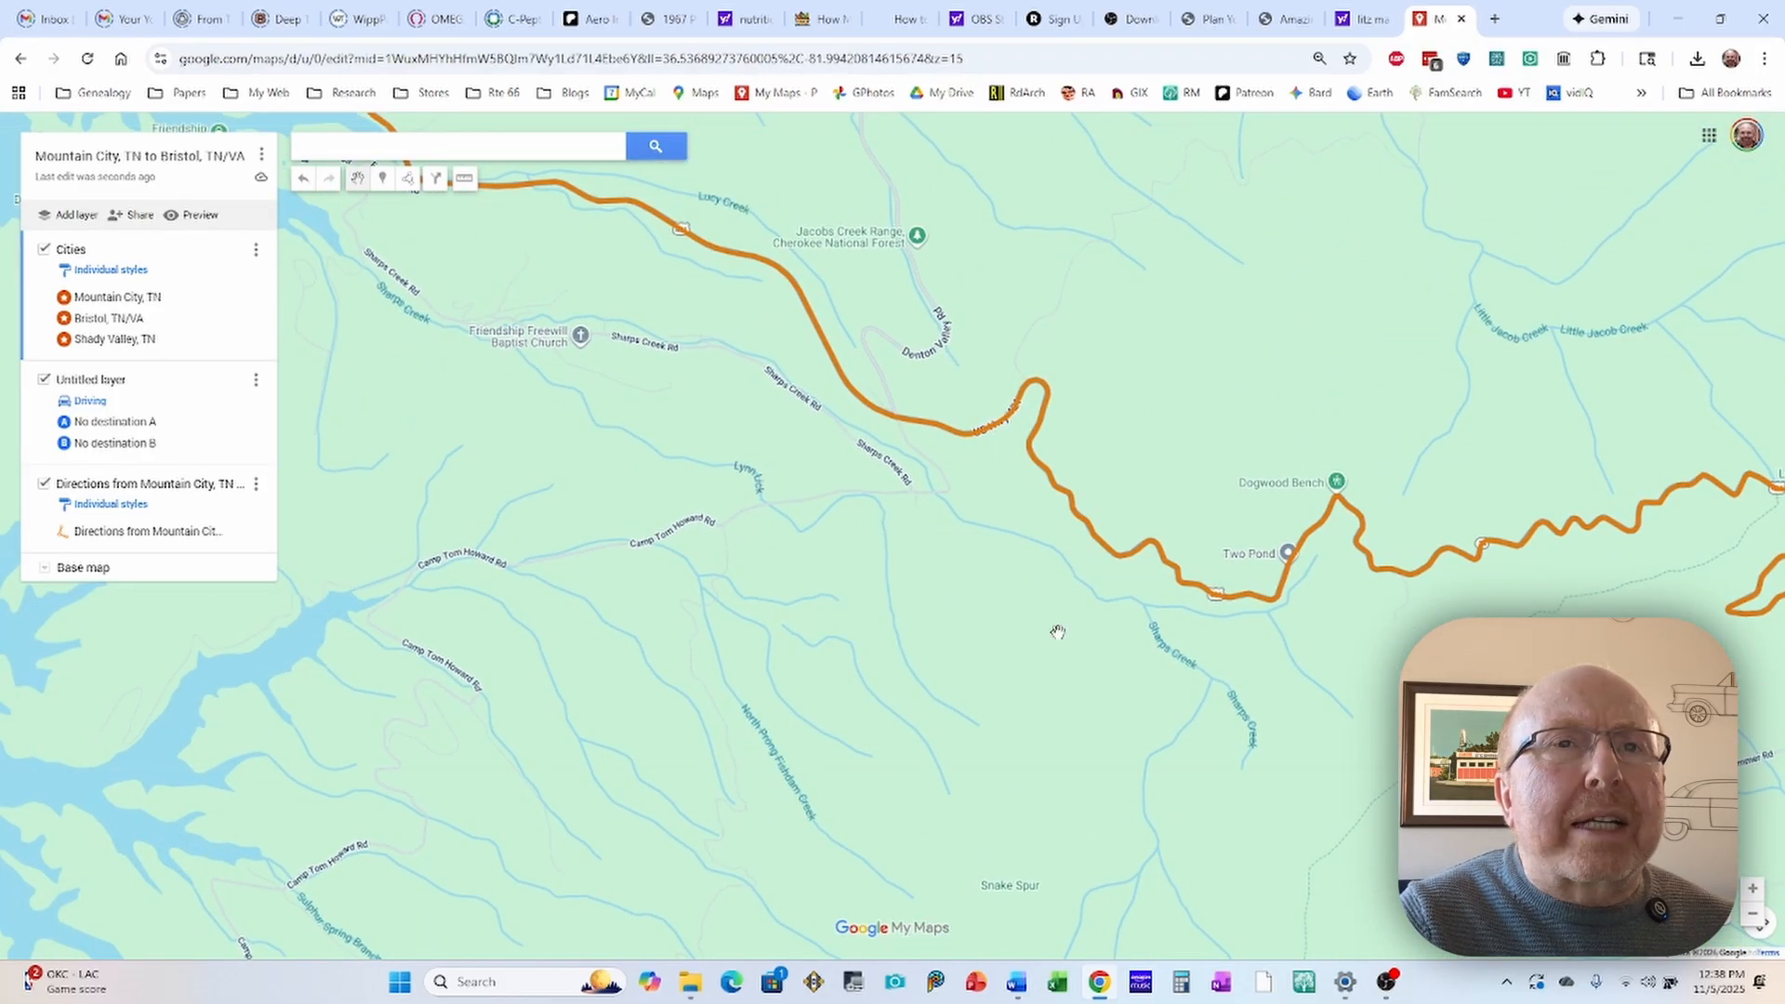
pyautogui.moveTo(1060, 634); pyautogui.dragTo(641, 437)
pyautogui.moveTo(934, 623); pyautogui.dragTo(679, 429)
pyautogui.moveTo(987, 658); pyautogui.dragTo(729, 470)
pyautogui.moveTo(1097, 562); pyautogui.dragTo(874, 435)
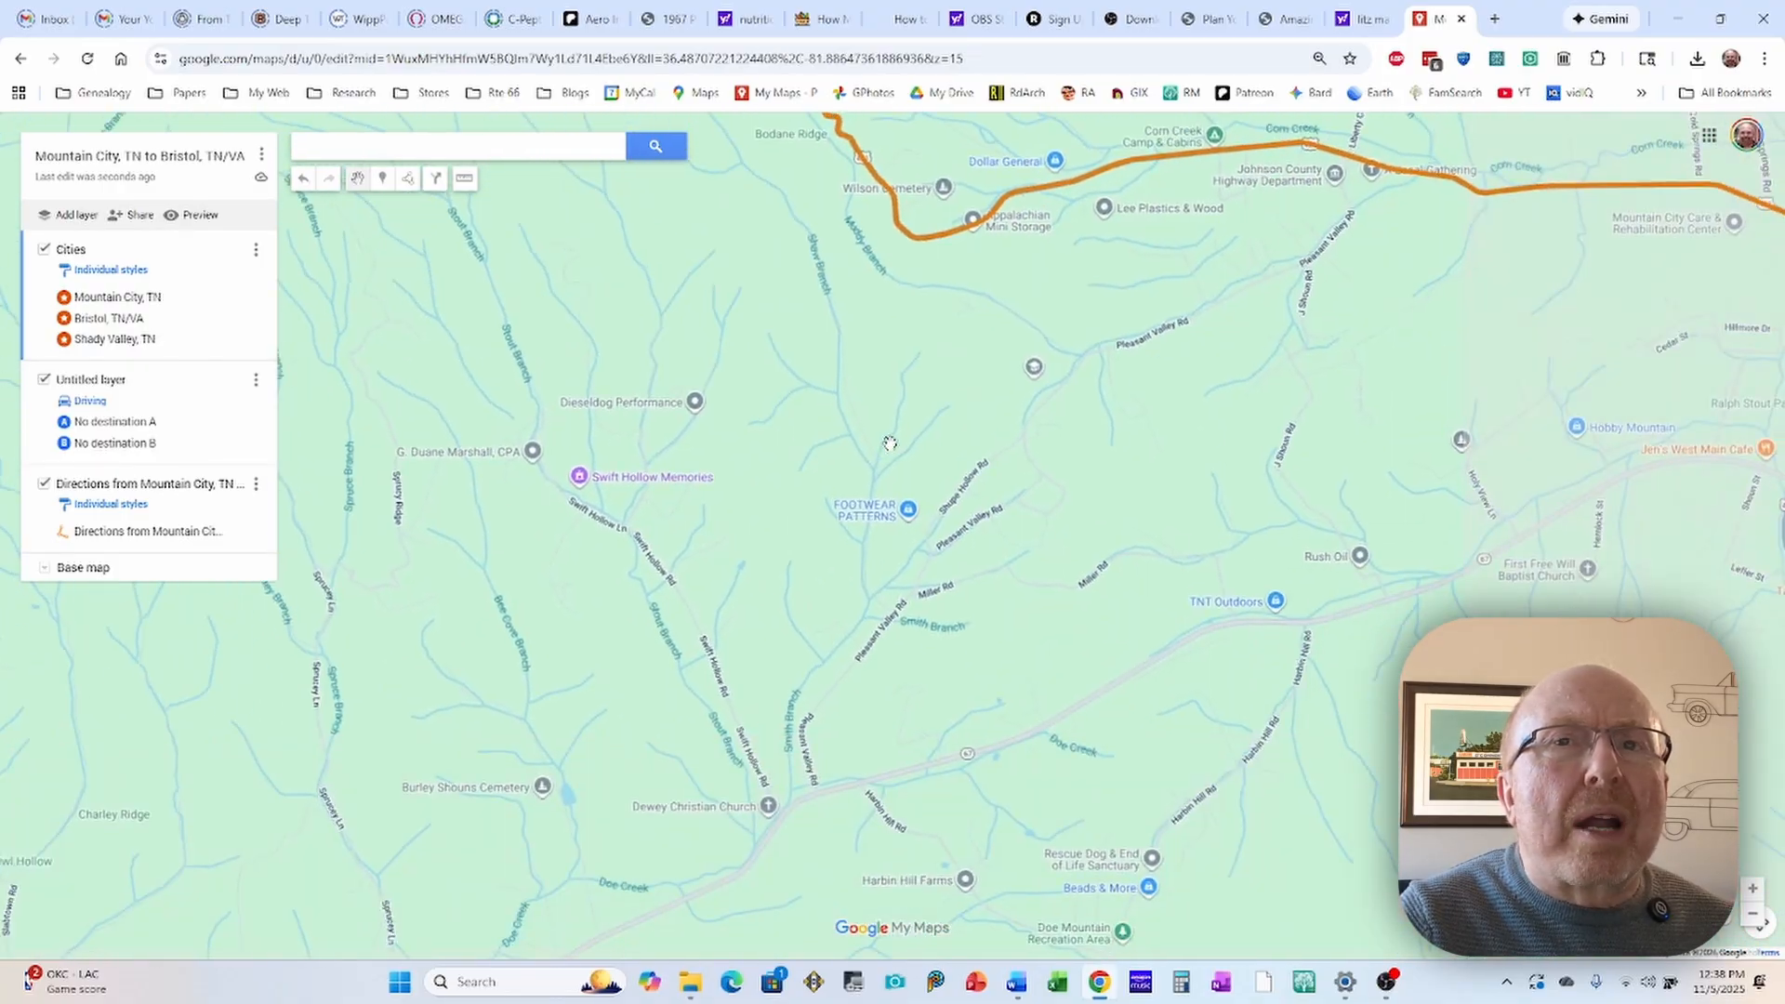
pyautogui.moveTo(1282, 364); pyautogui.dragTo(809, 374)
pyautogui.moveTo(1213, 586); pyautogui.dragTo(1010, 449)
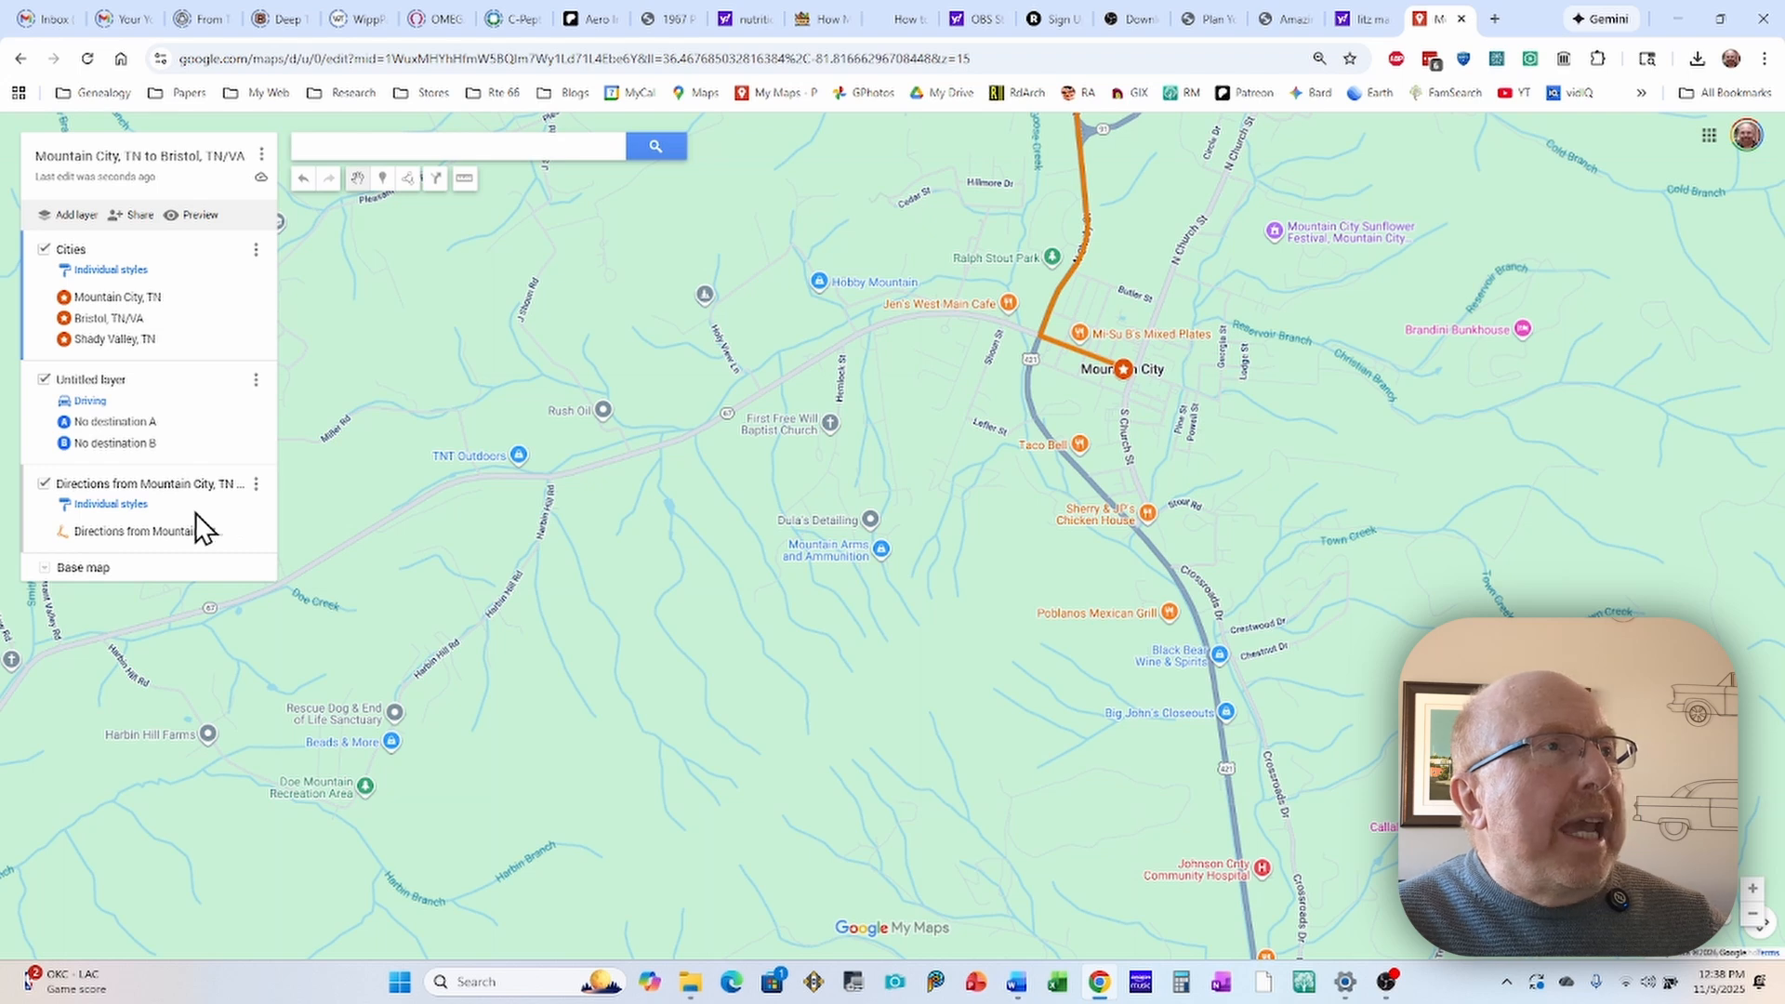
# Step: Add a new layer to the map and name it "Restaurants"
pyautogui.click(75, 217)
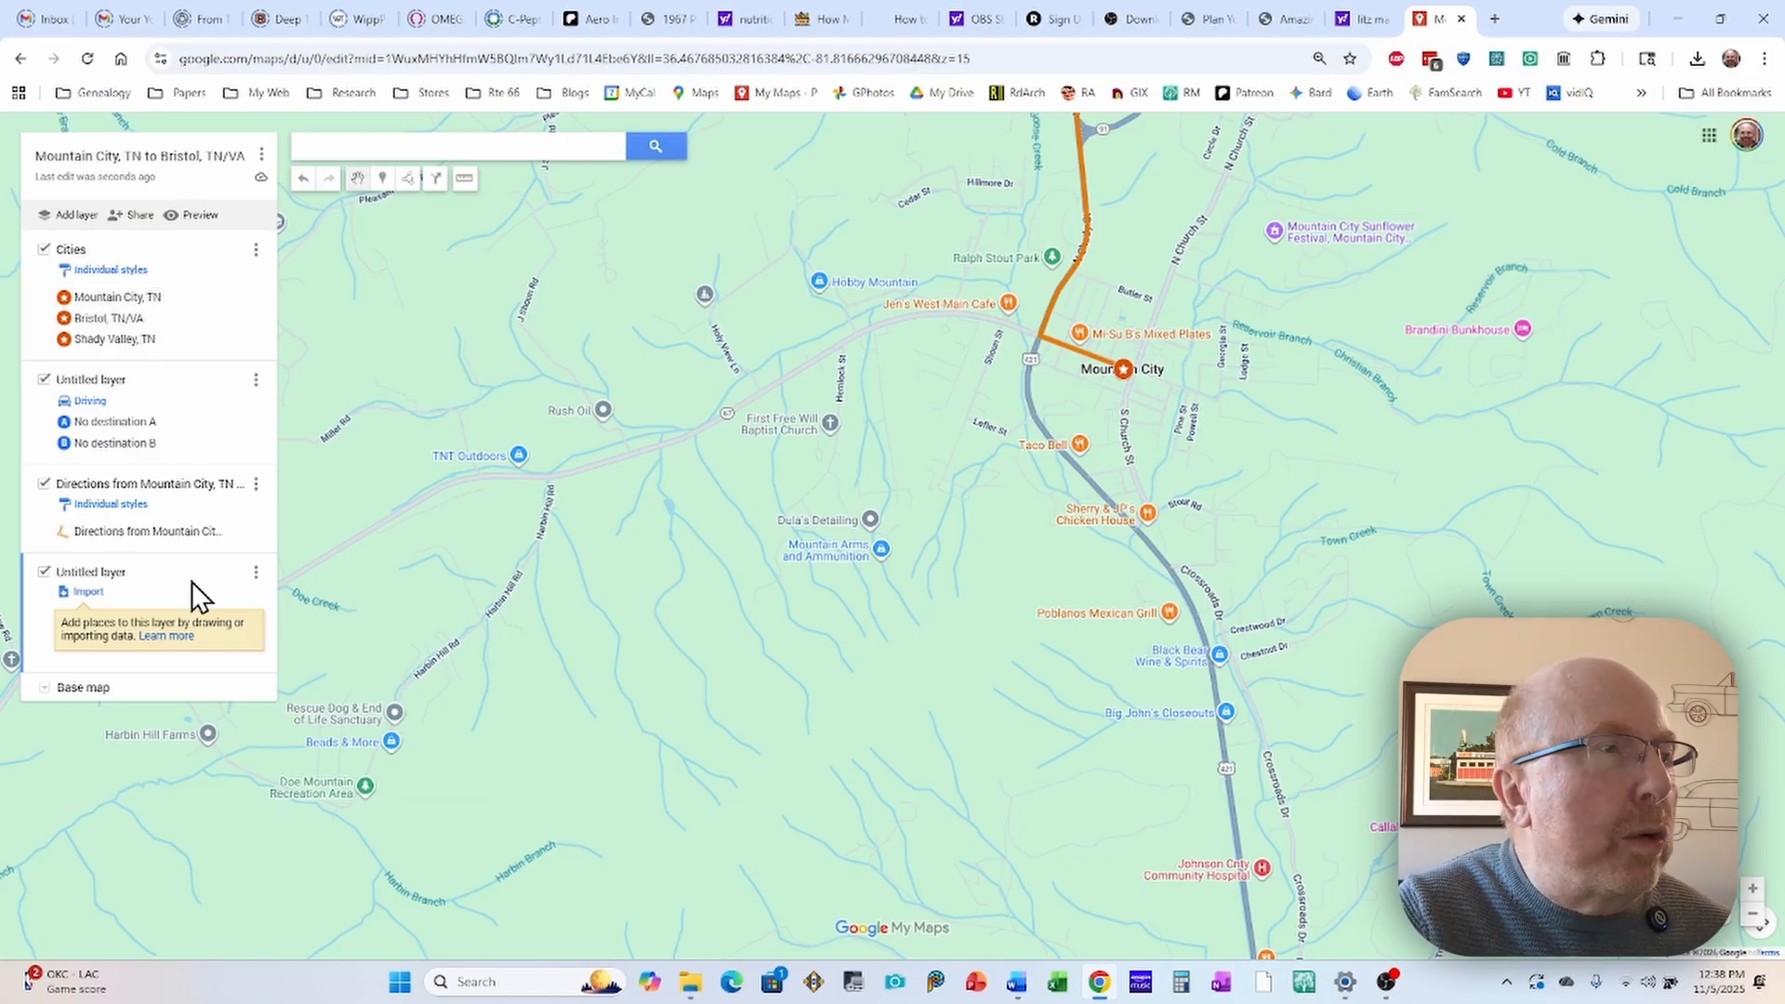
pyautogui.click(106, 574)
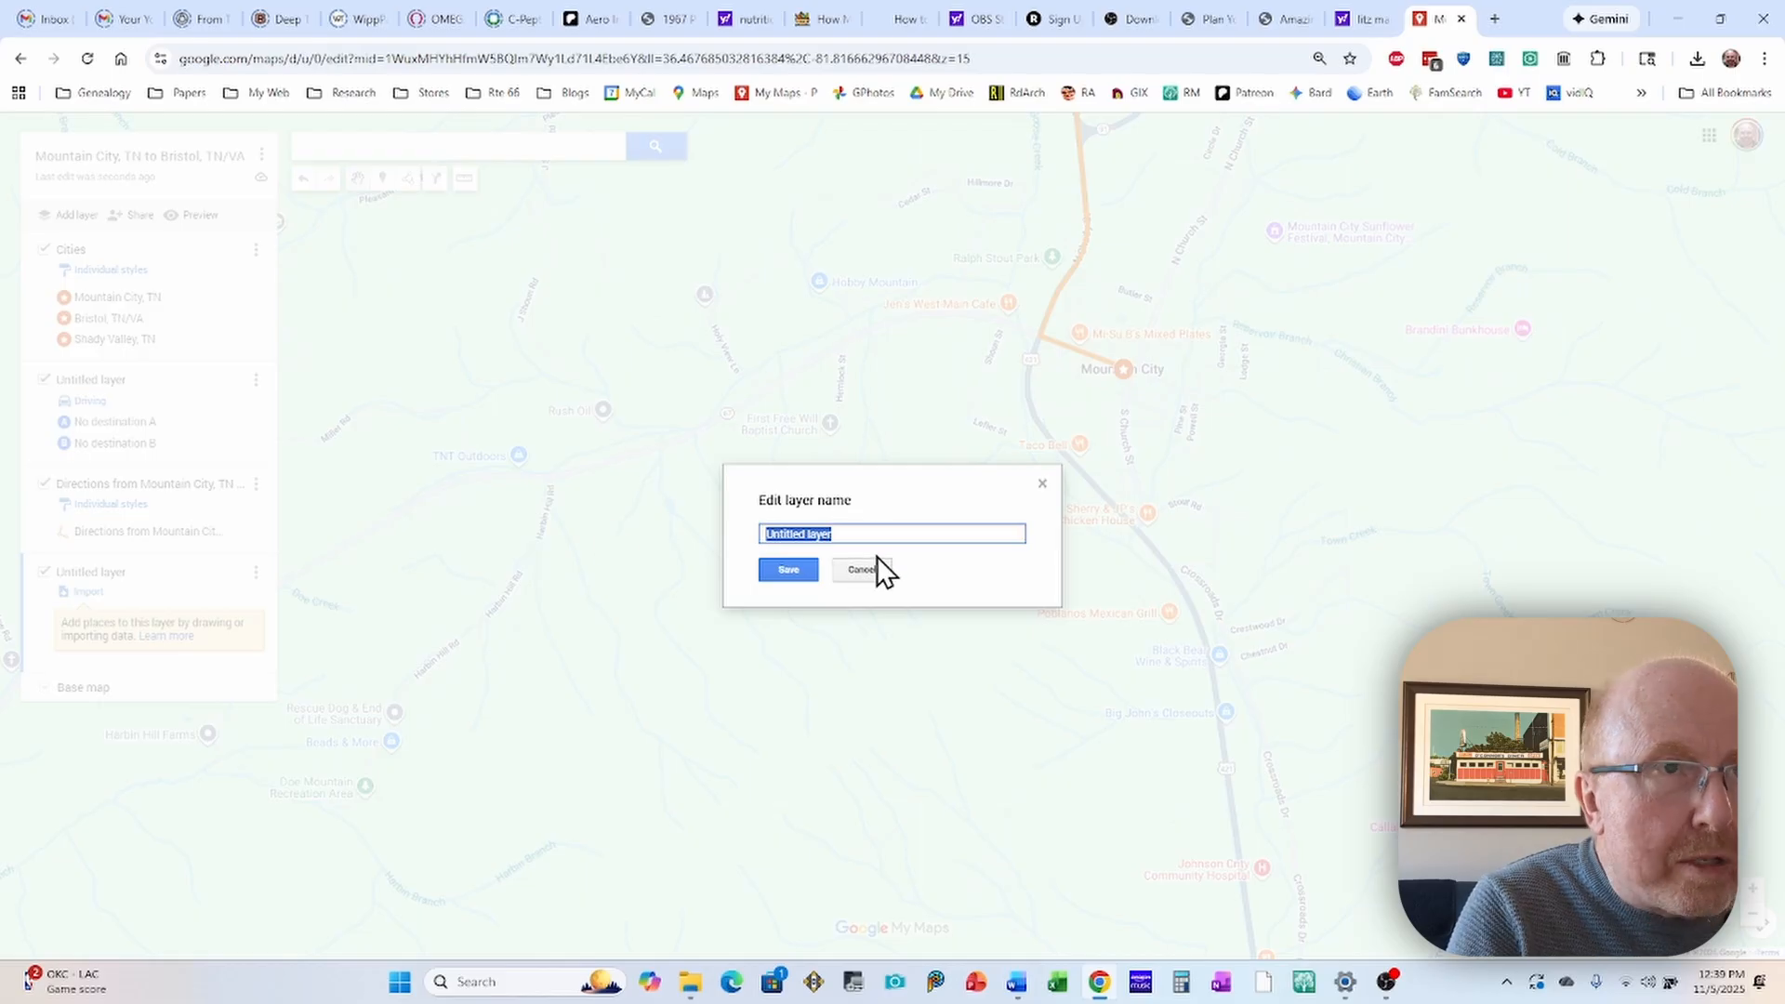
pyautogui.write('rants')
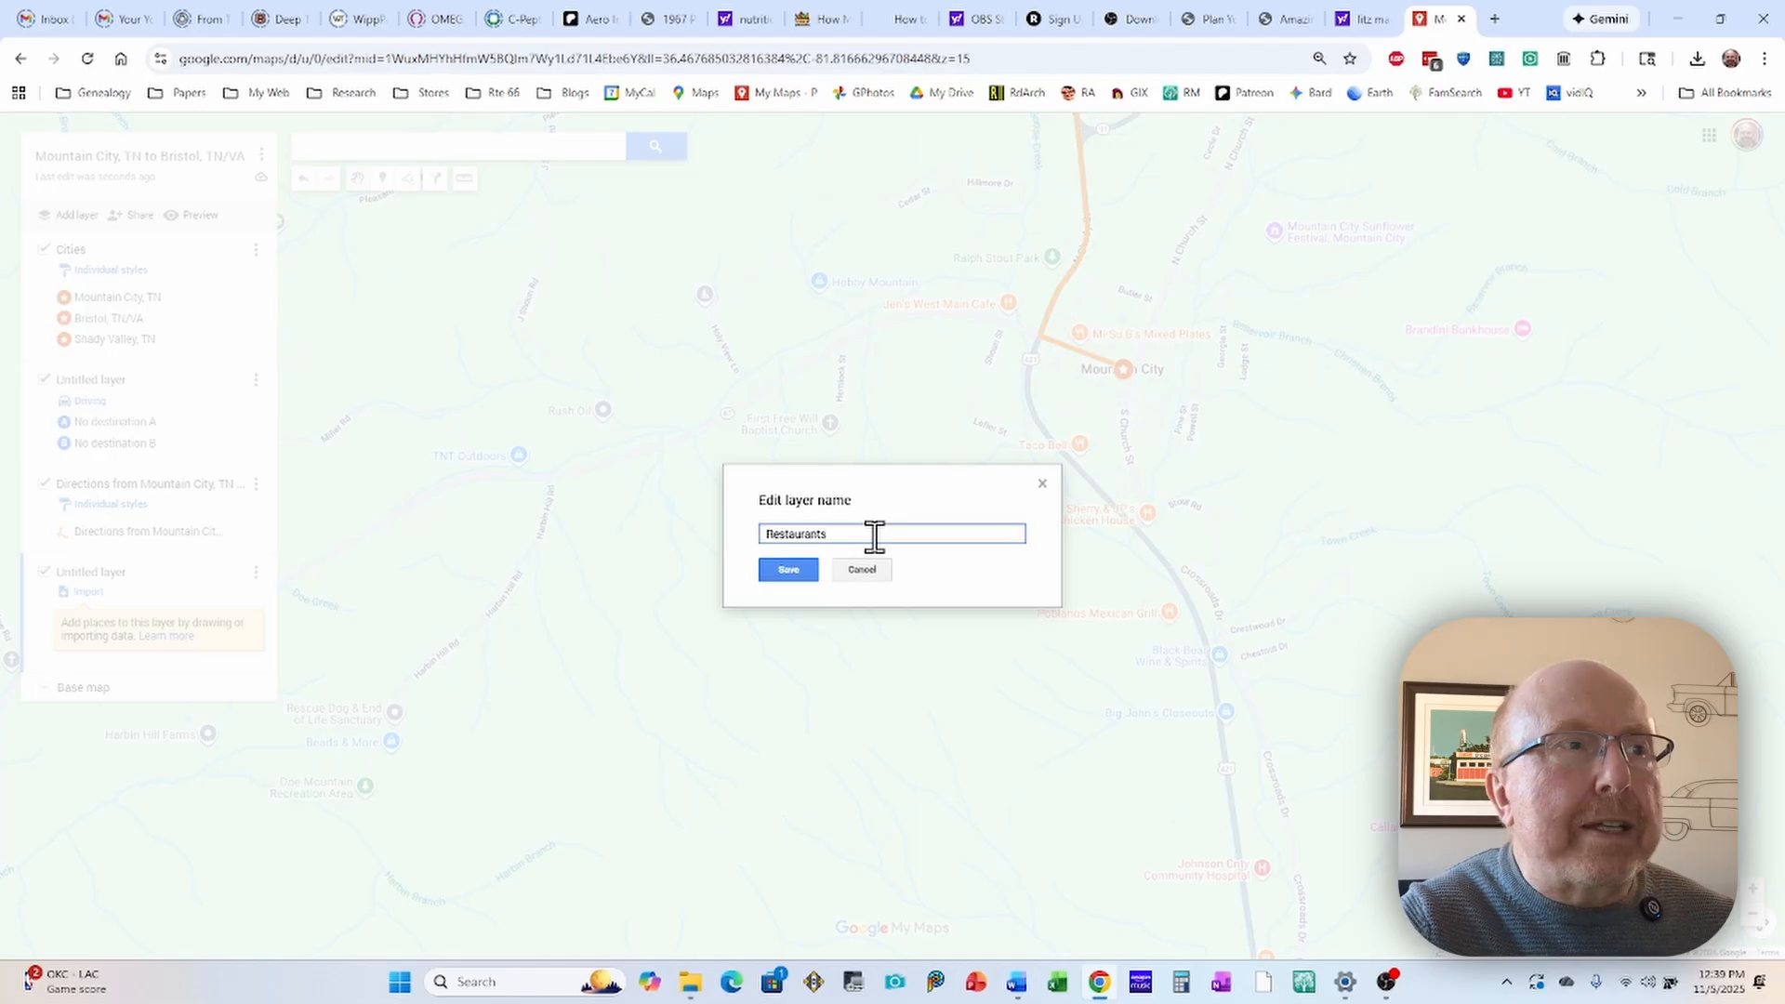
pyautogui.click(790, 570)
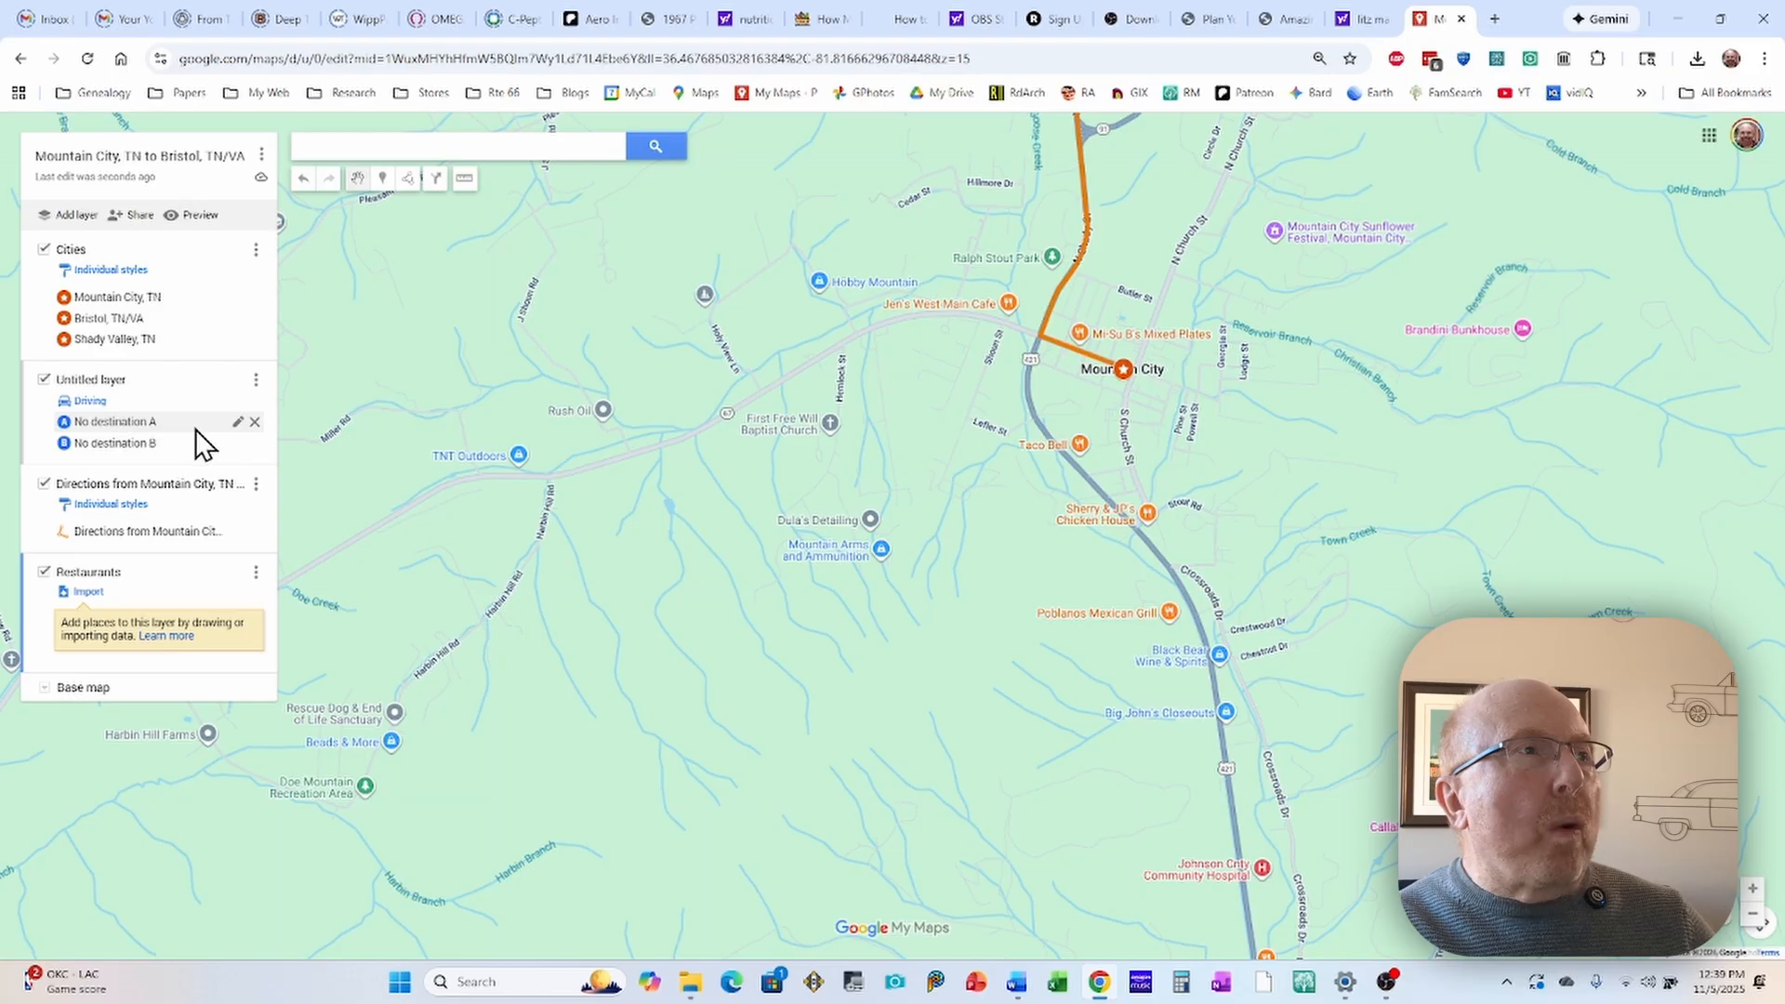
# Step: Make Restaurants the active layer and add the Local's Deli place in central Mountain City to it
pyautogui.click(34, 311)
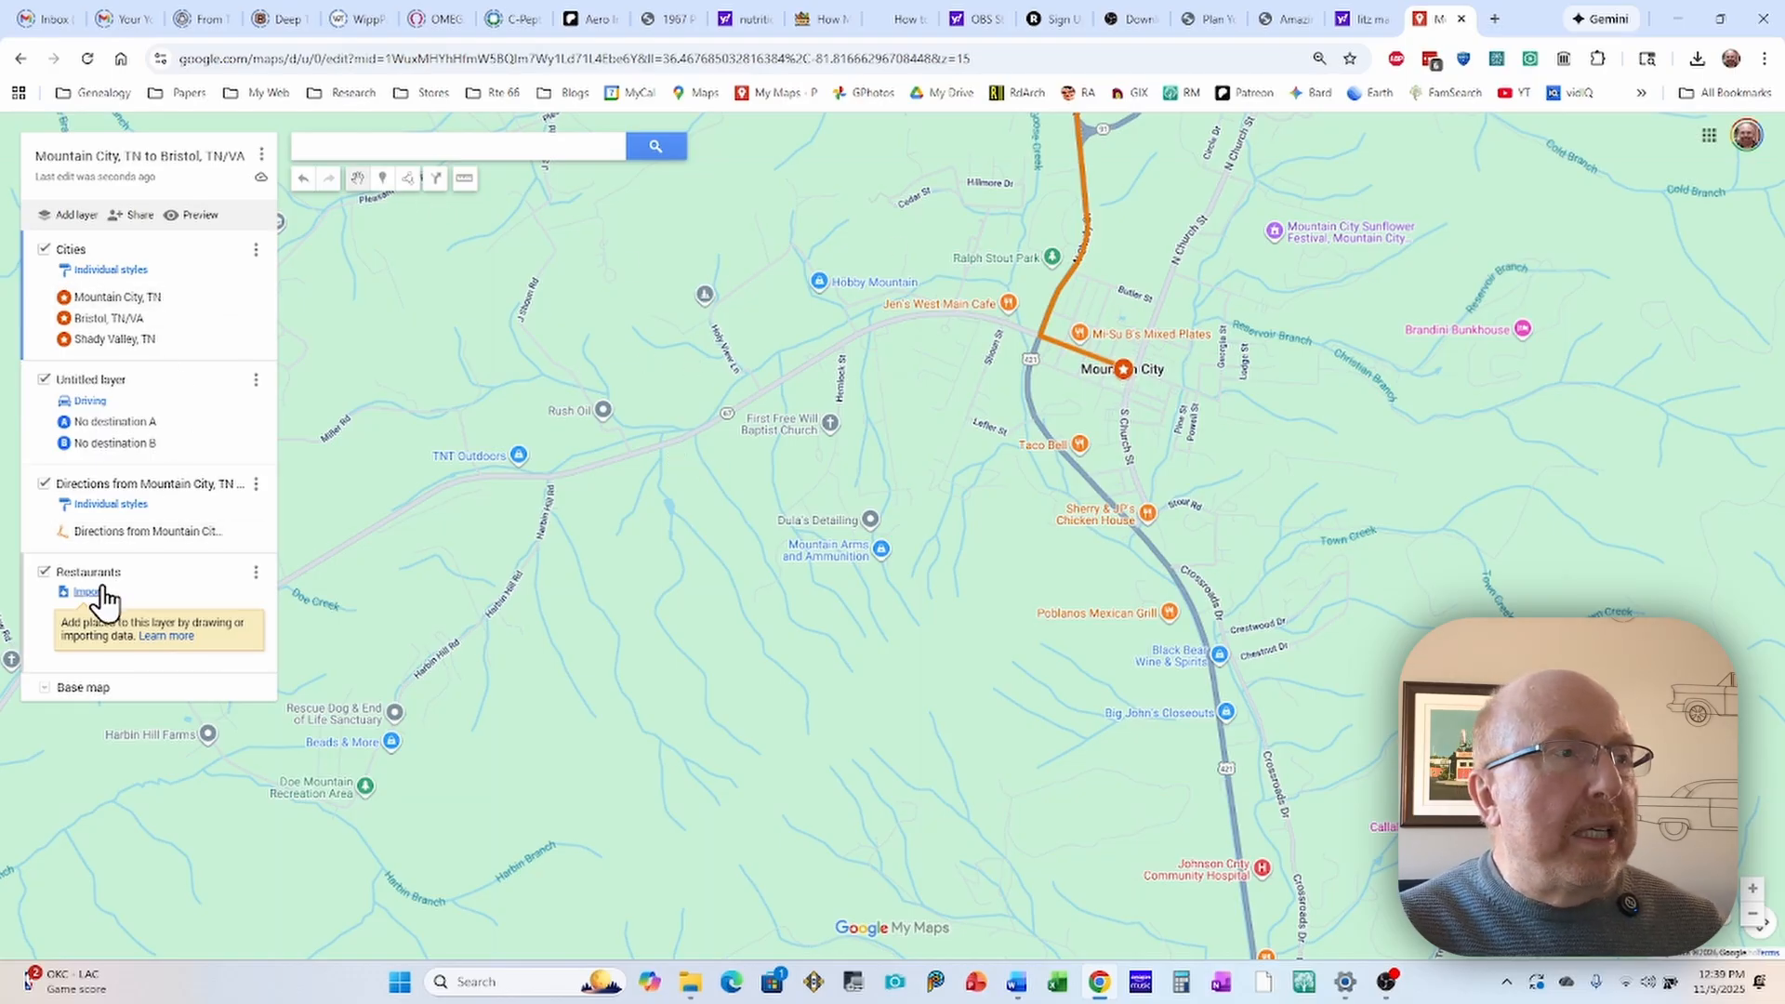
pyautogui.click(32, 612)
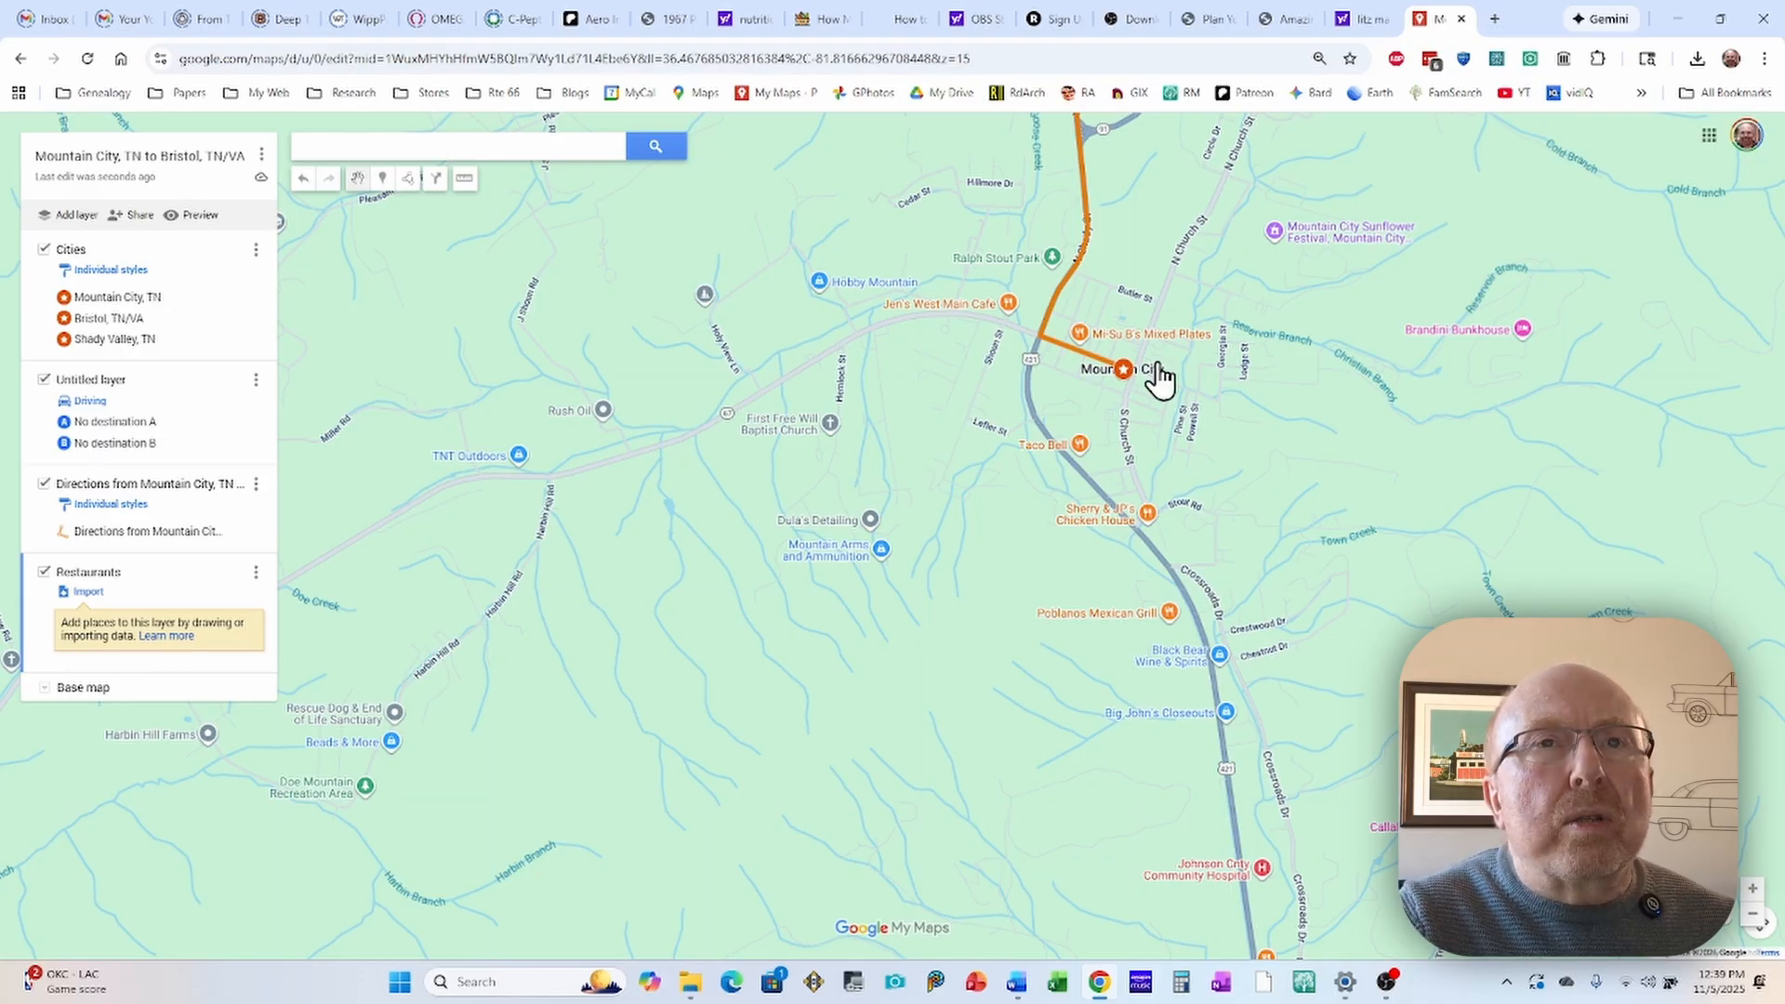
pyautogui.scroll(1, 1130, 377)
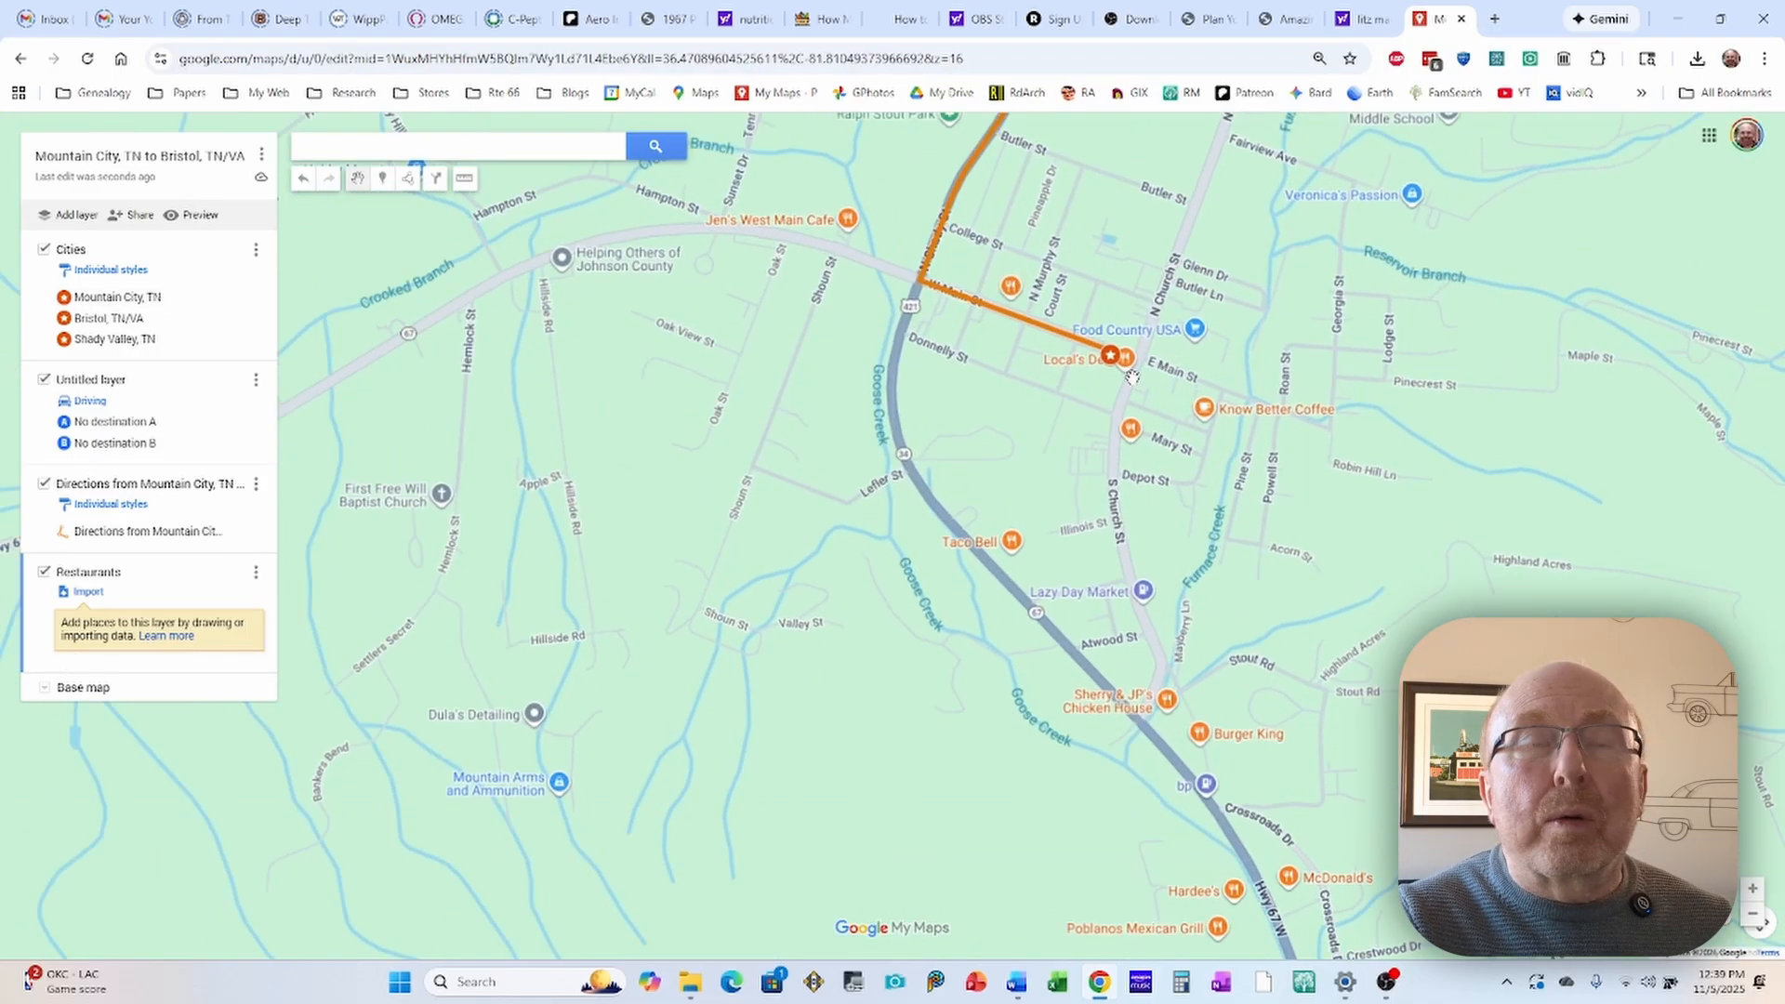
pyautogui.scroll(2, 1131, 376)
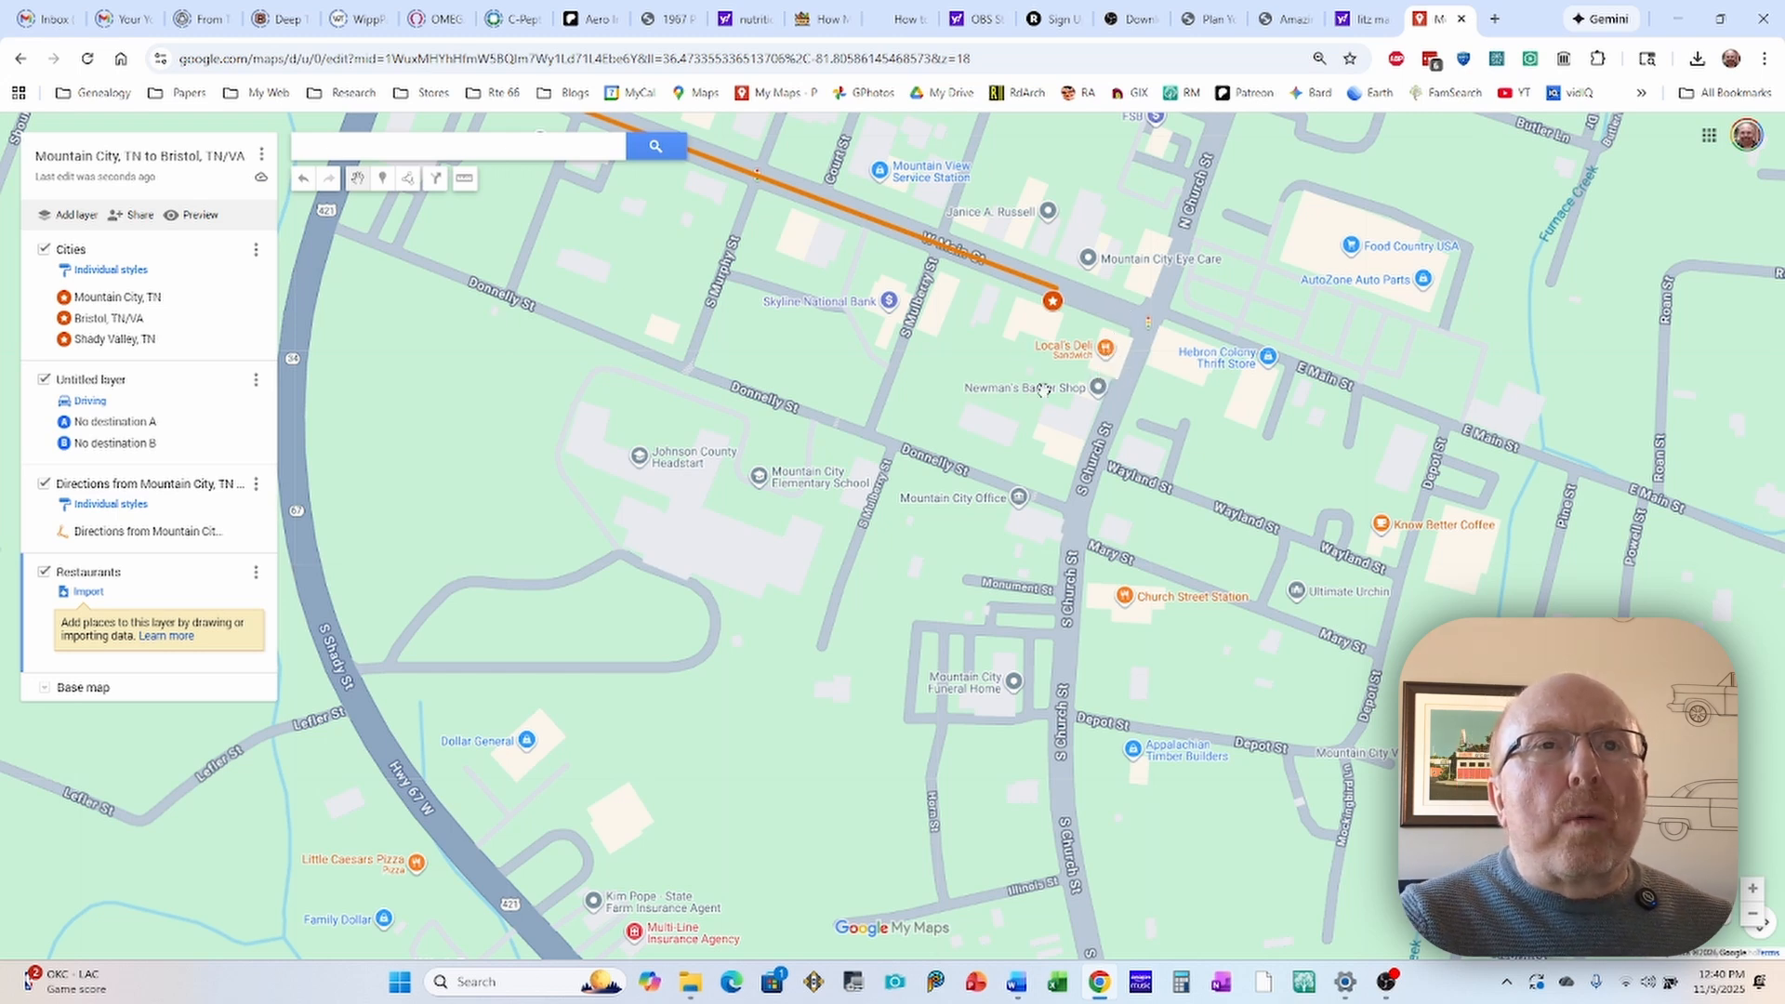
pyautogui.click(1107, 349)
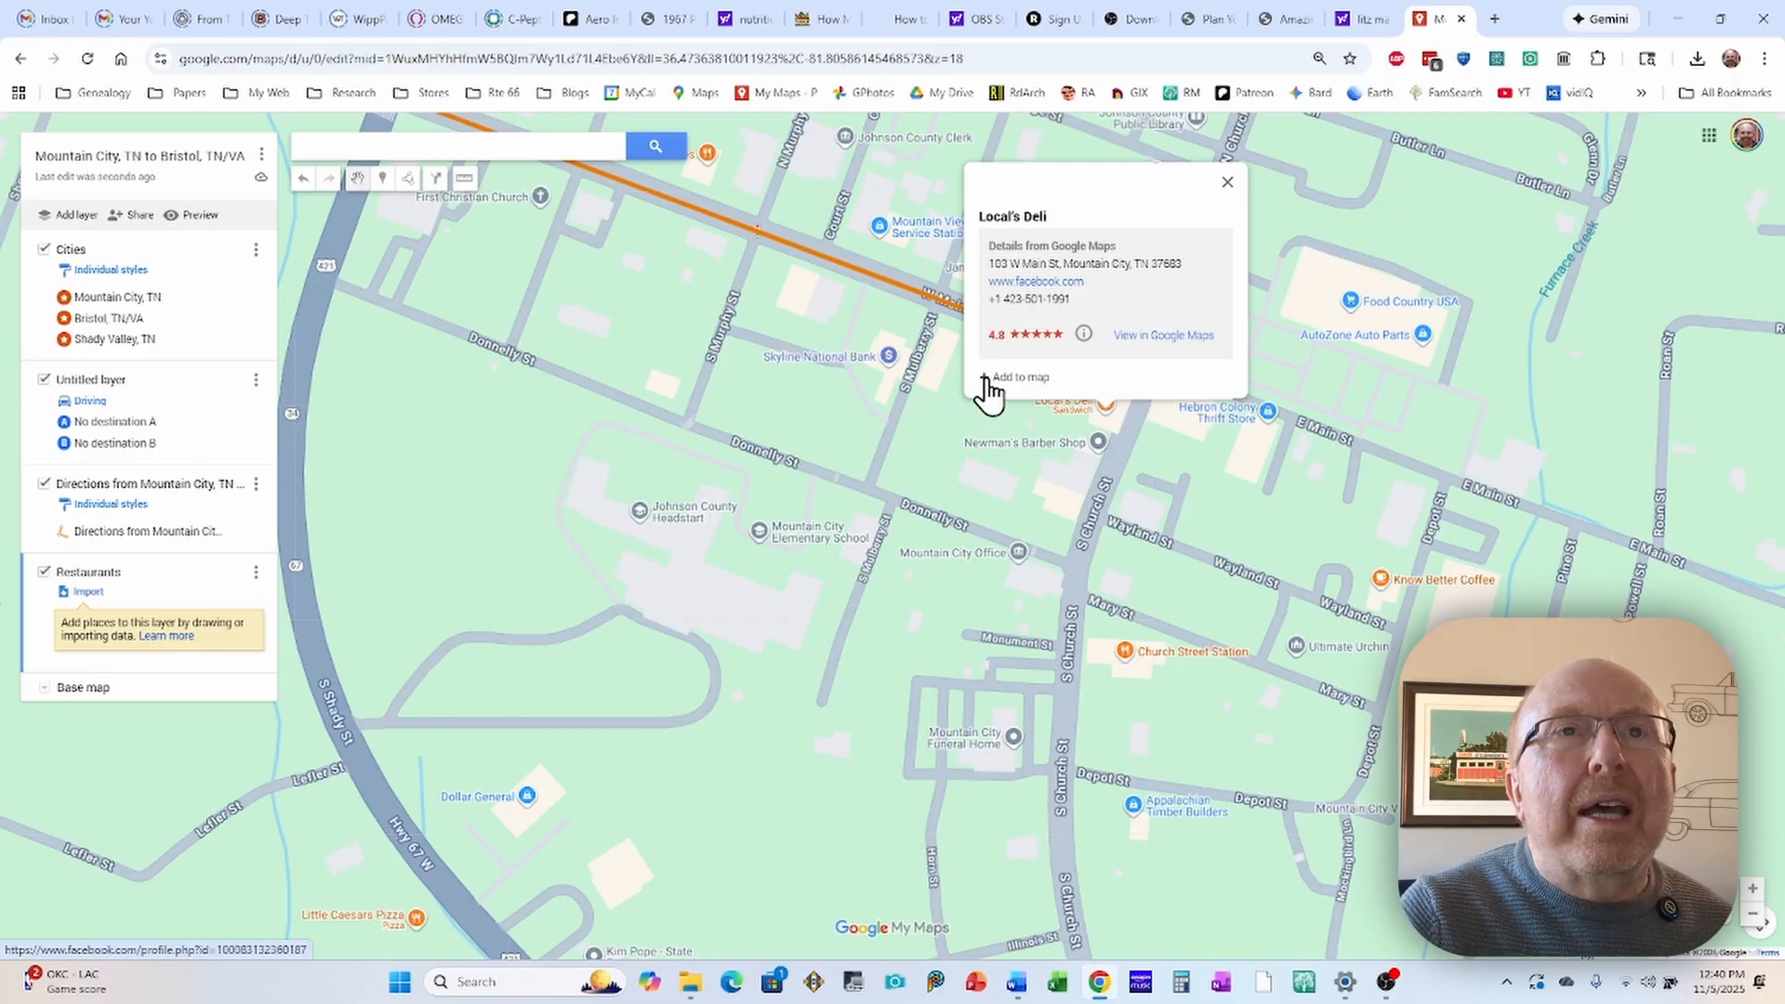
pyautogui.click(984, 377)
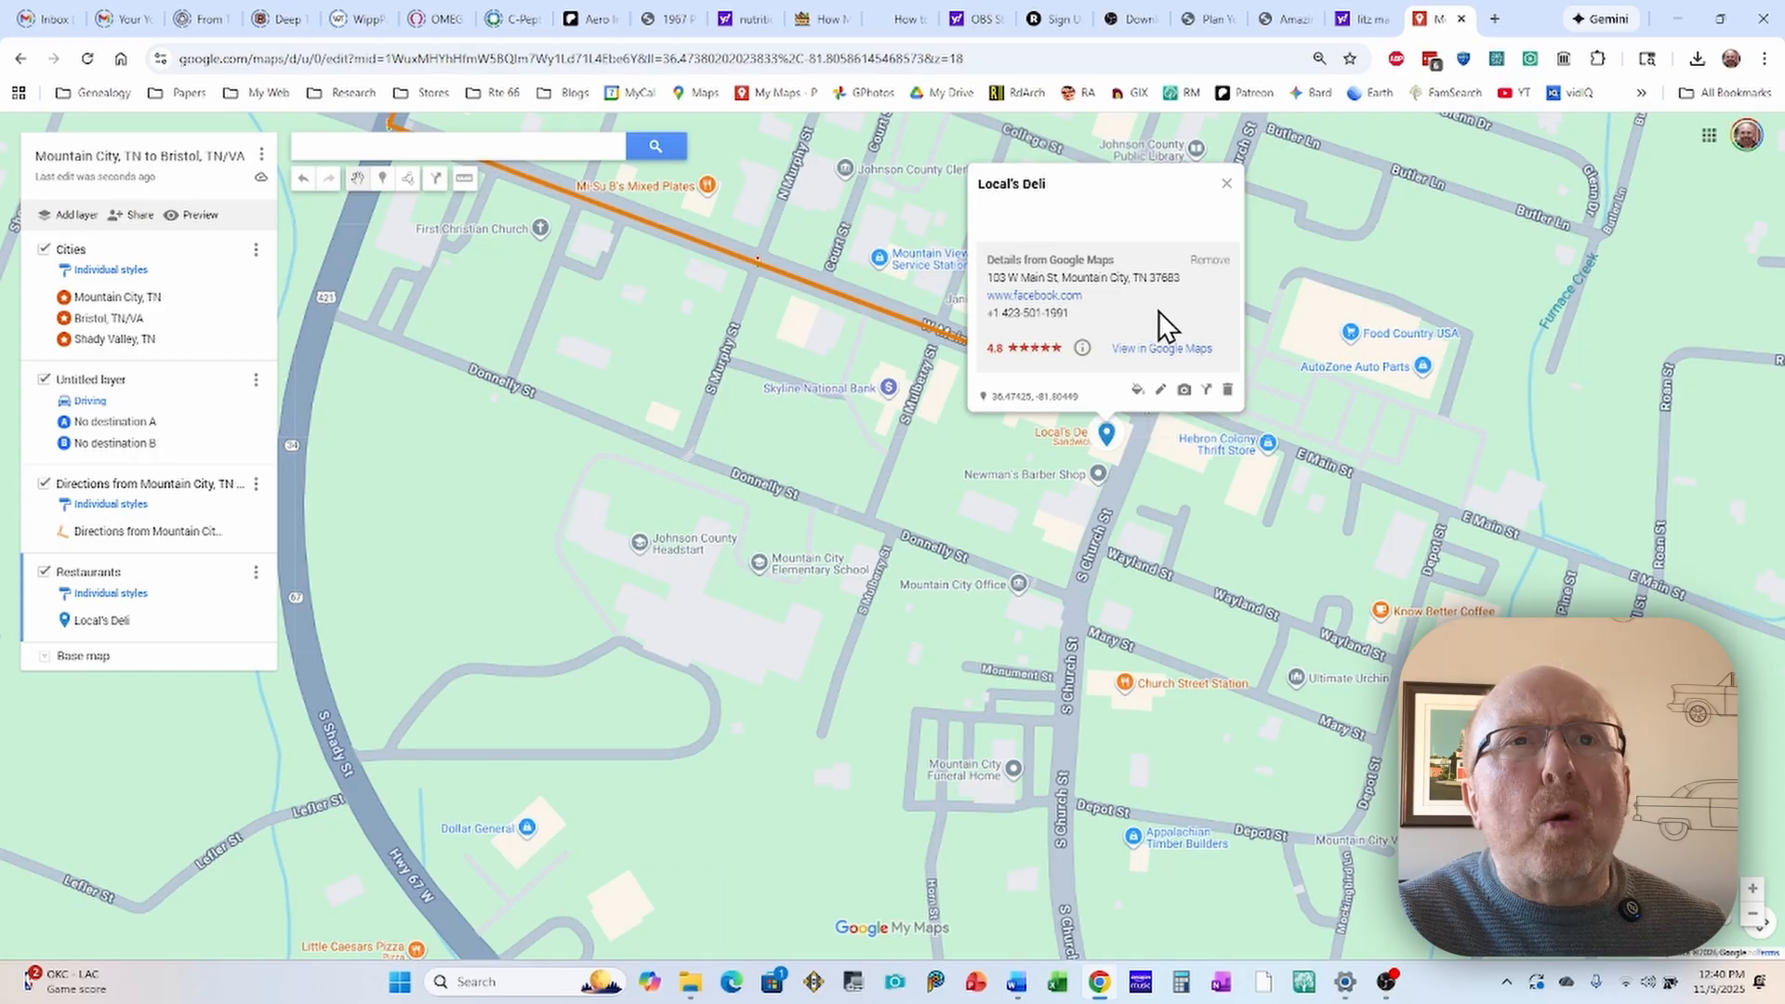
# Step: Rename the Local's Deli marker as "Local's Deli - Mountain City, TN" and save the change
pyautogui.click(1161, 390)
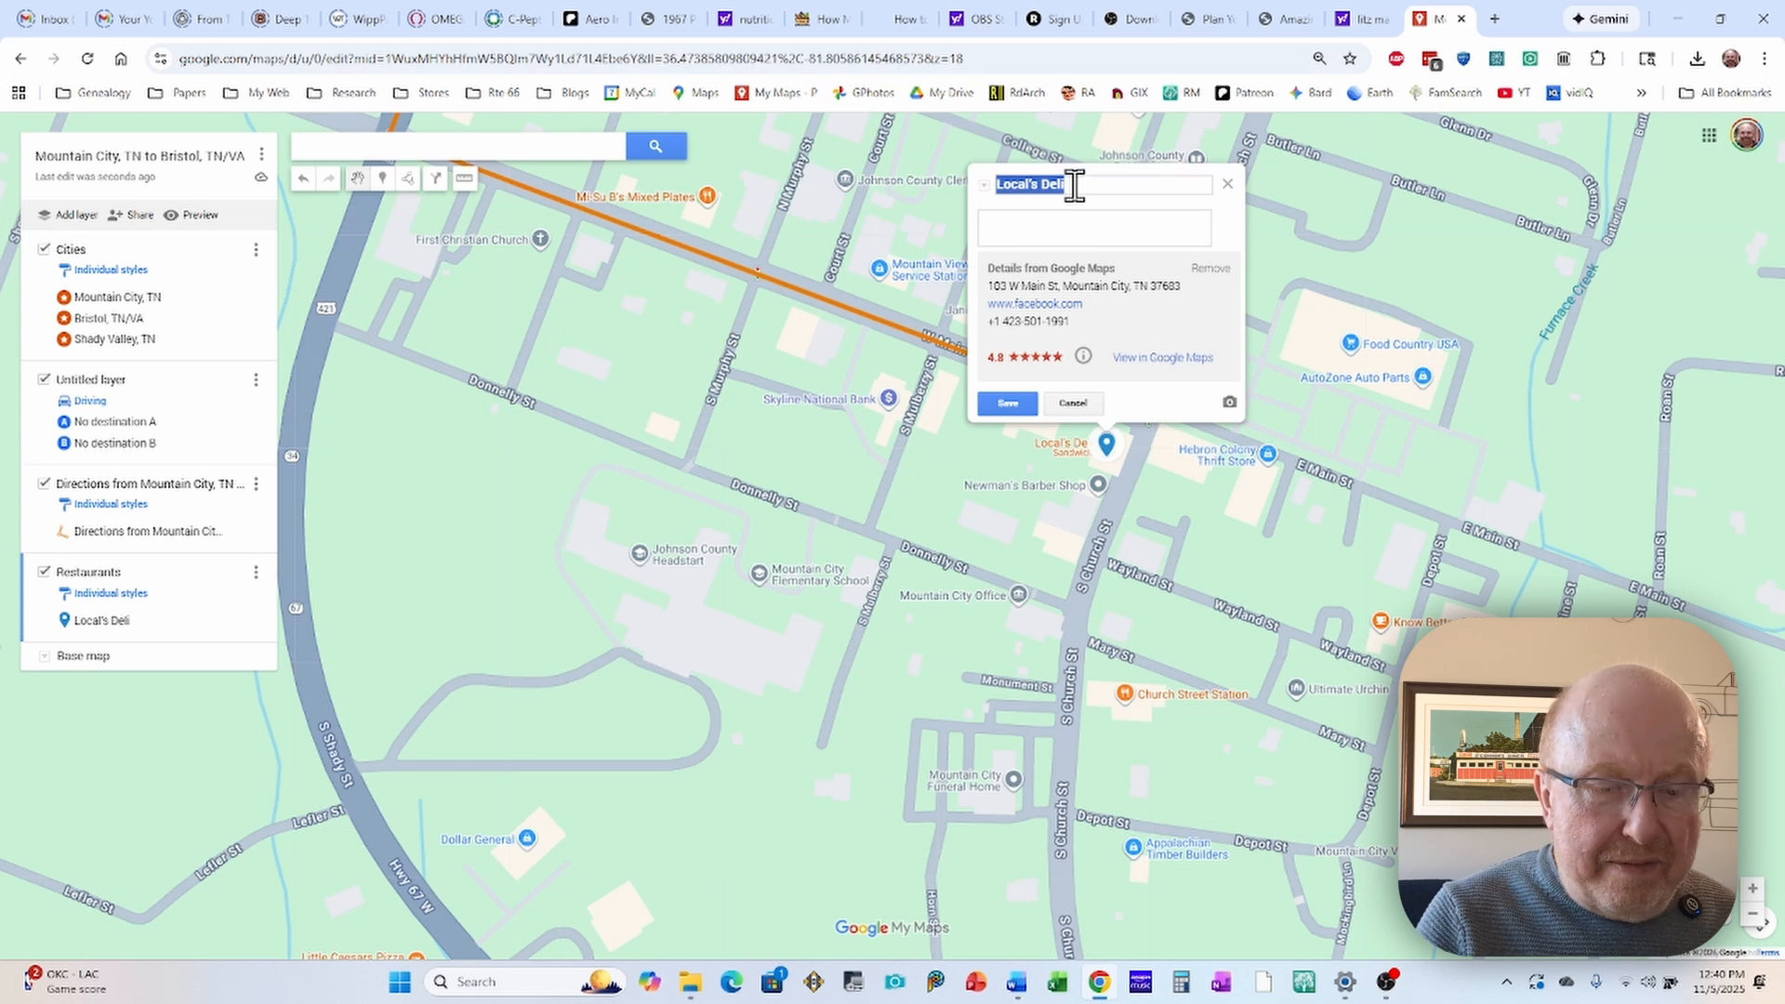
pyautogui.click(1076, 186)
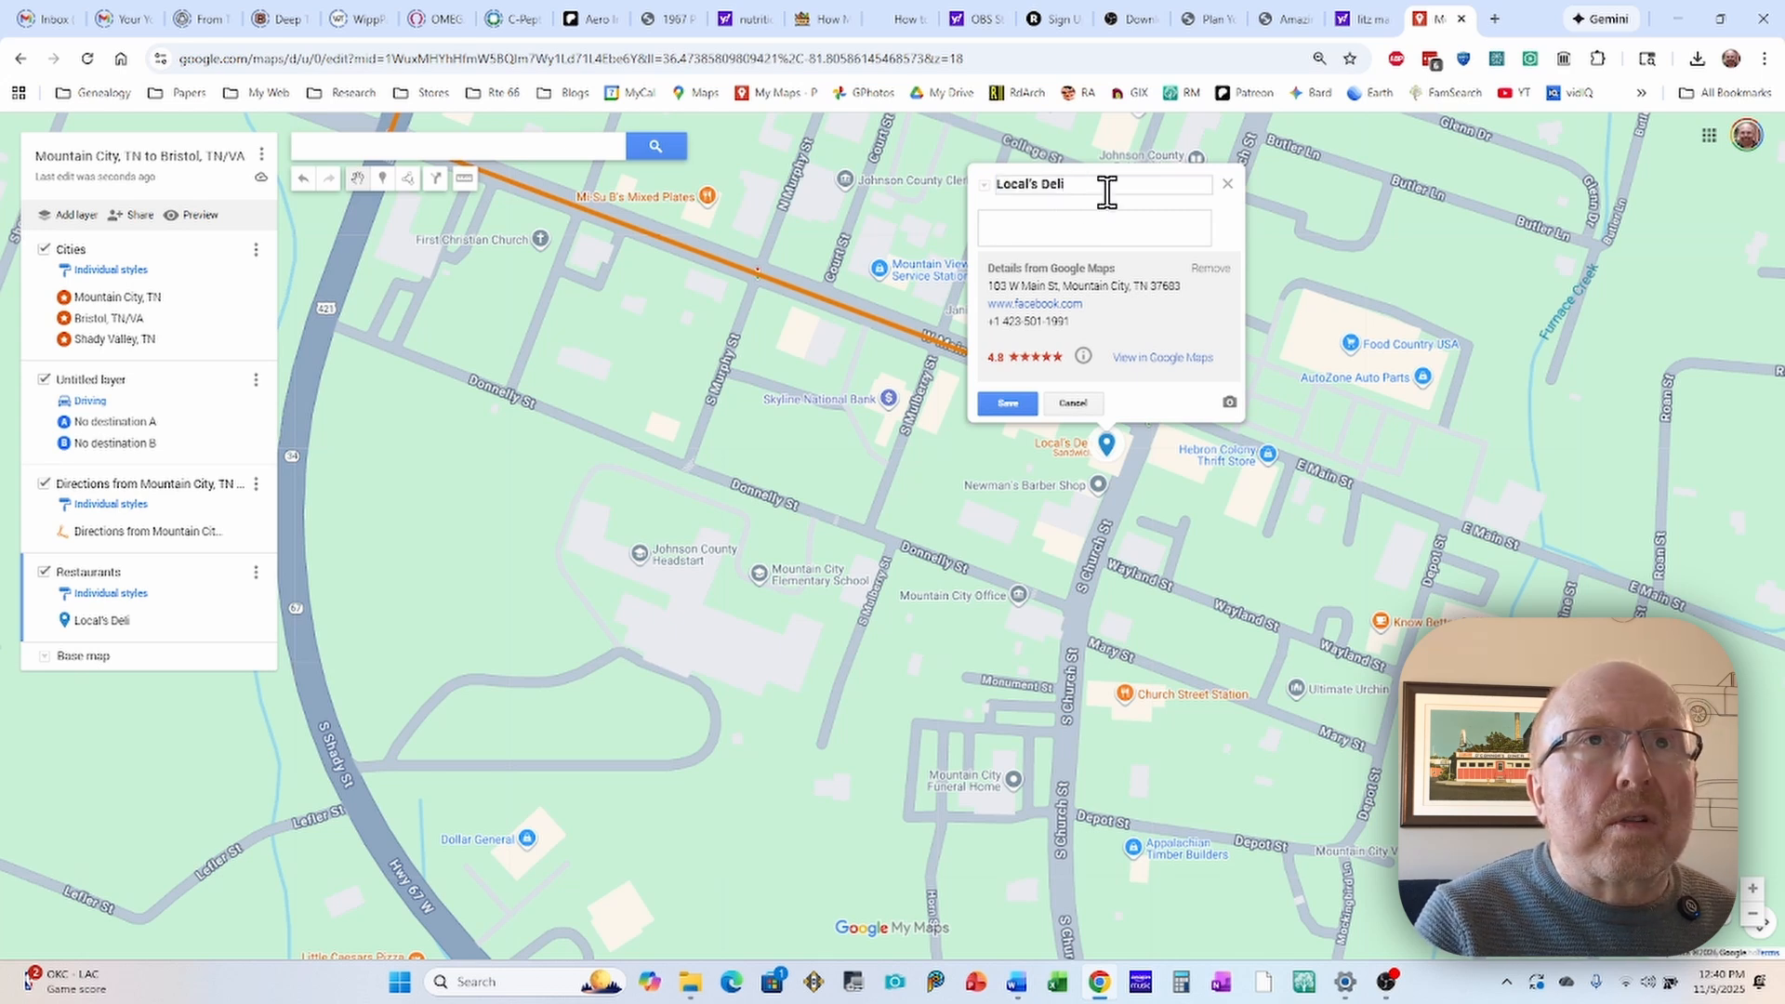
pyautogui.write('- ')
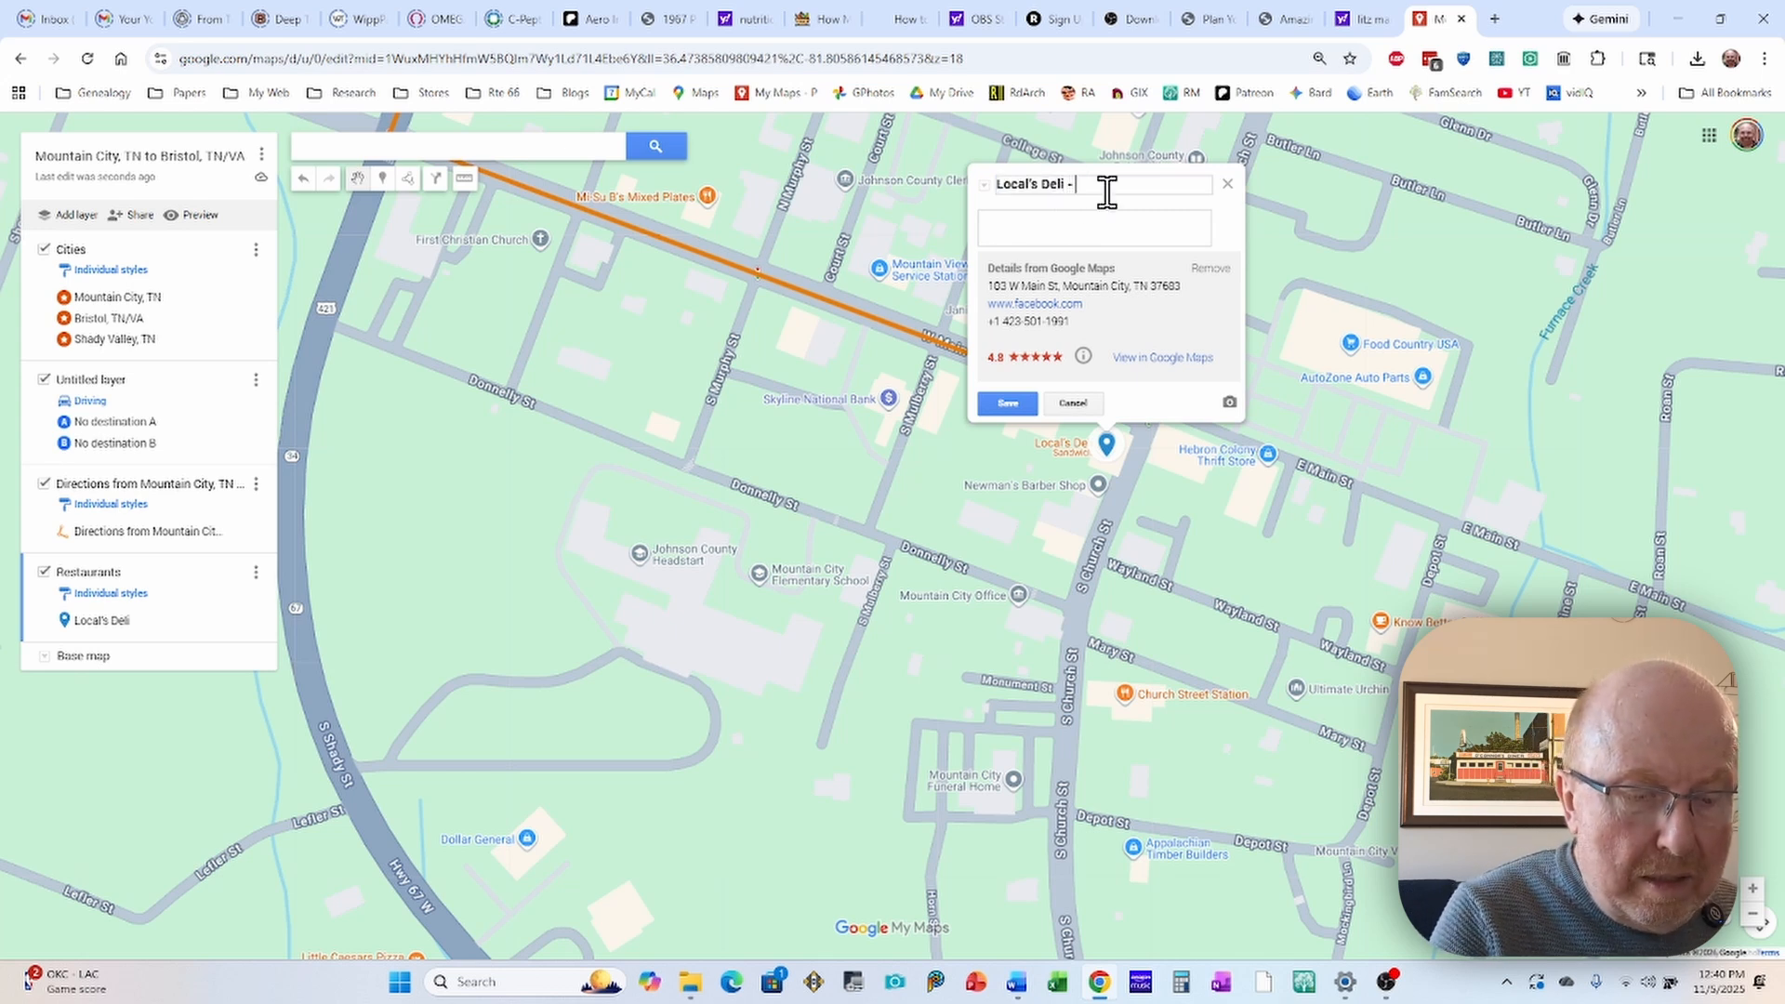
pyautogui.write('Mo')
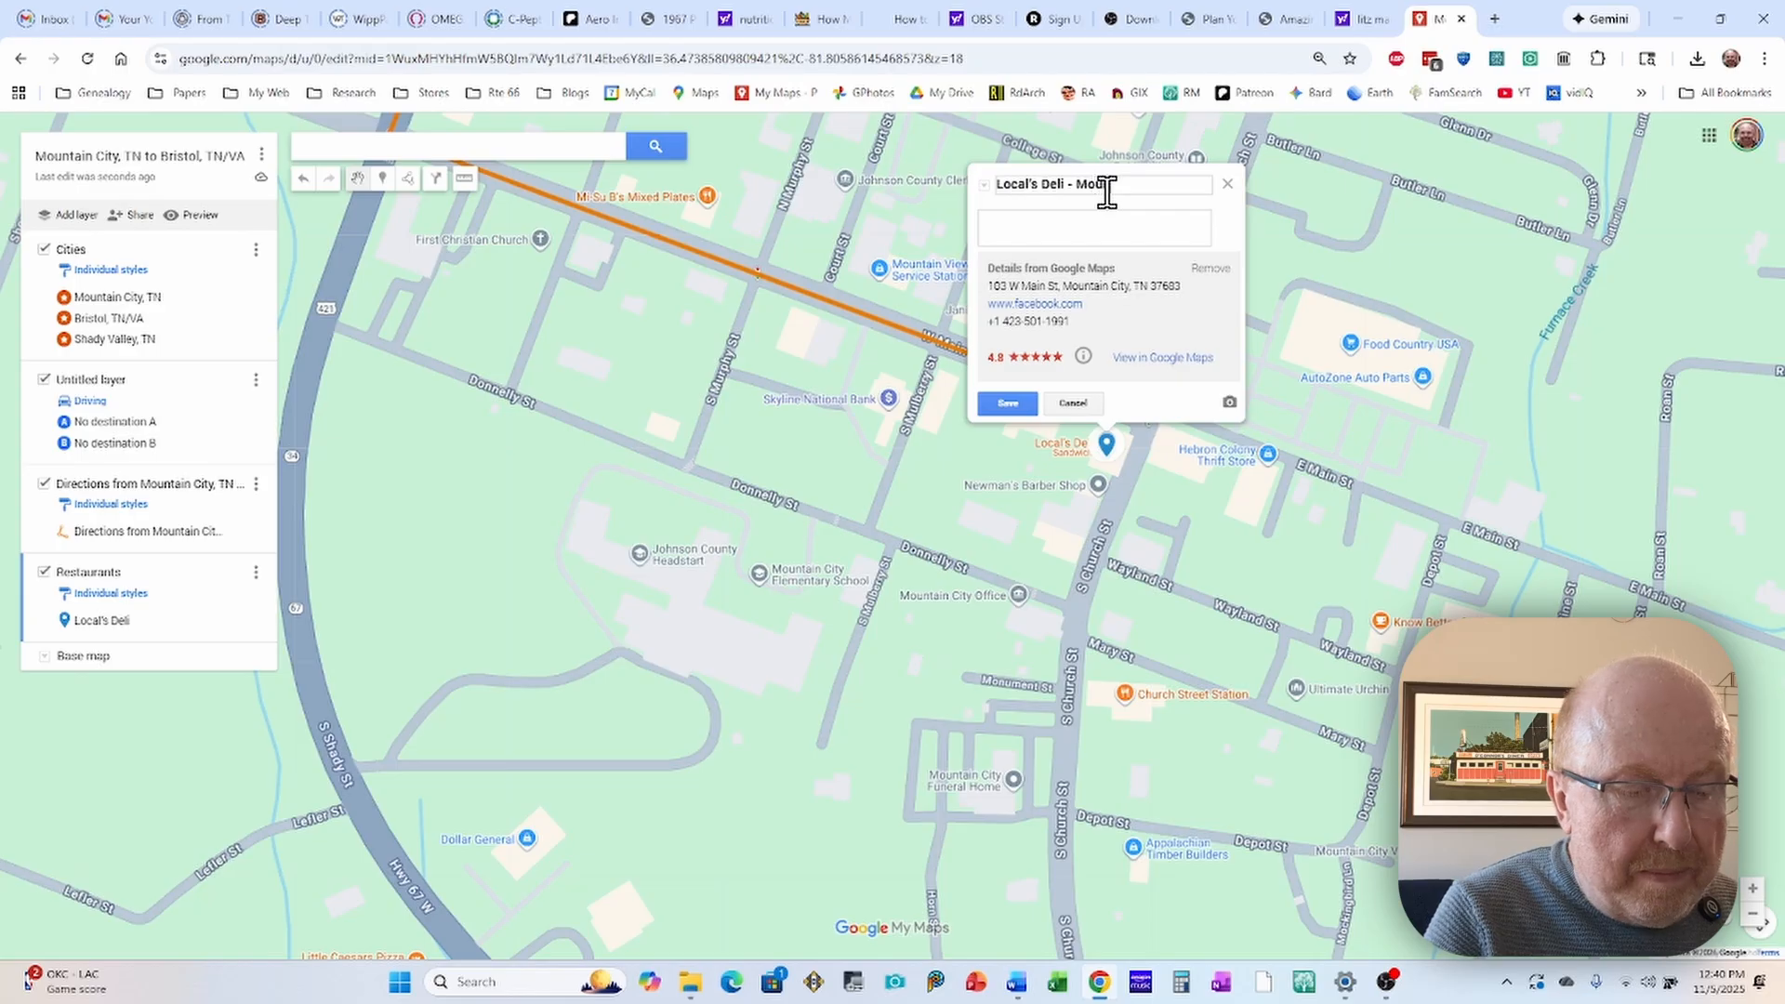
pyautogui.write('untain C')
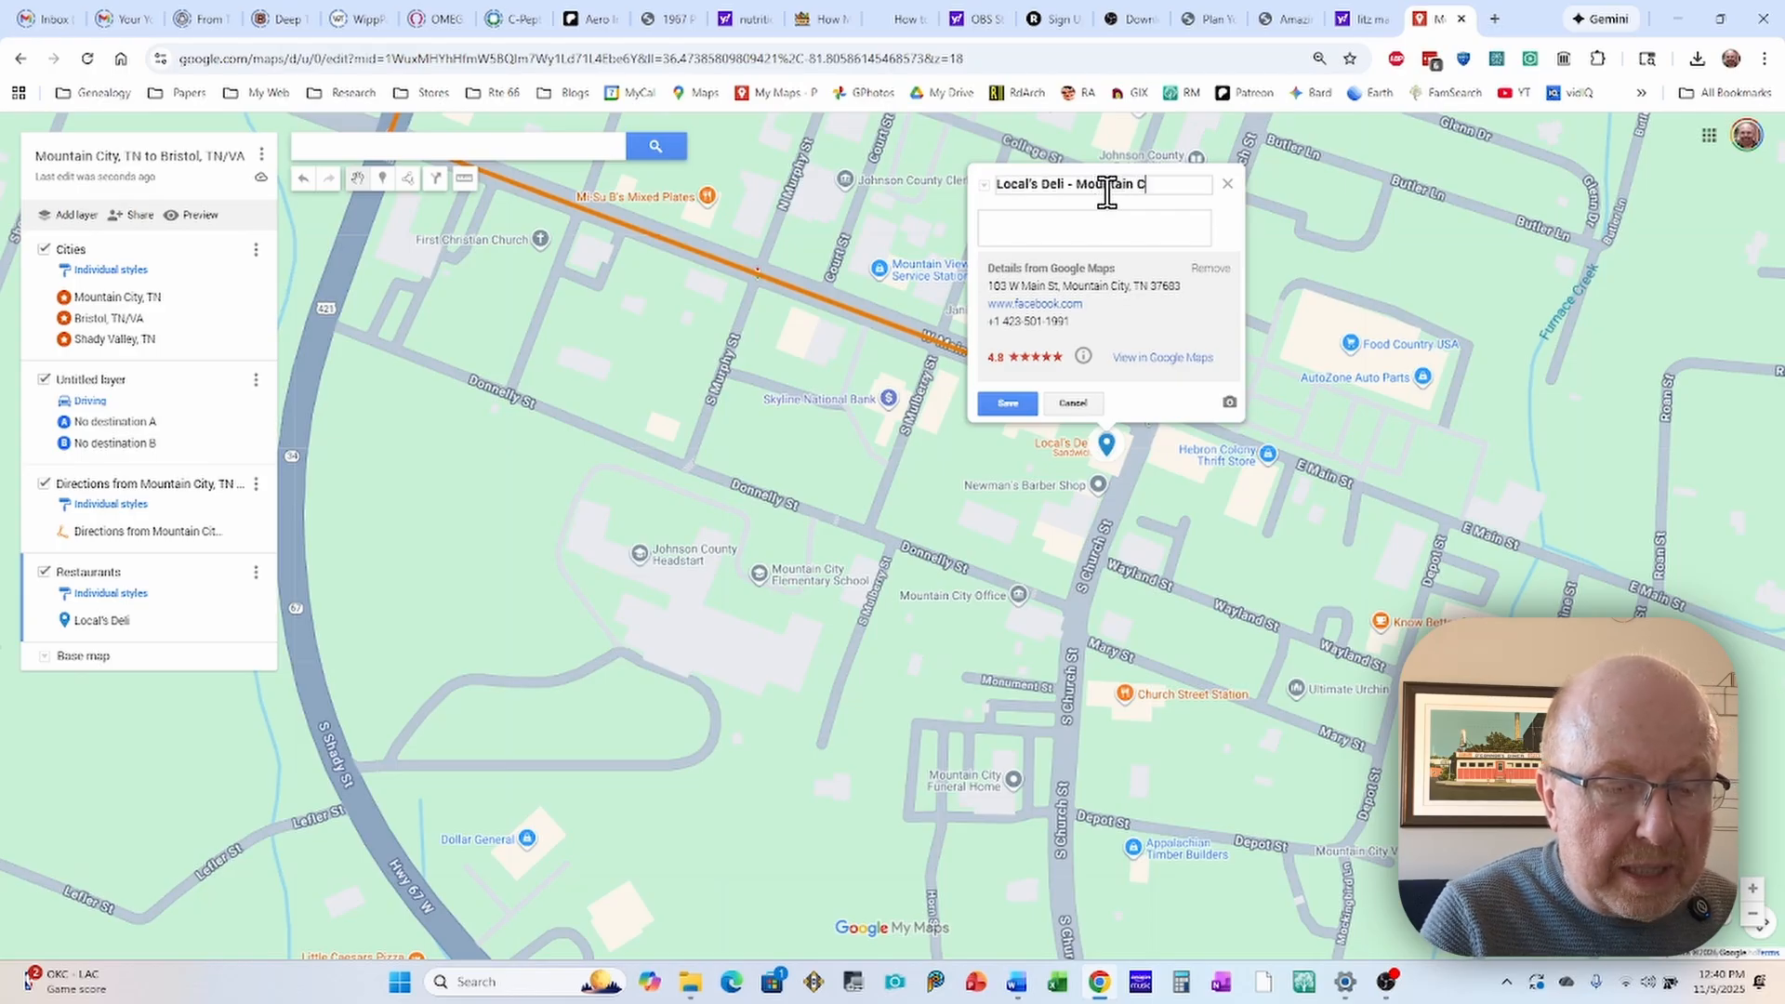
pyautogui.write('ity, TN')
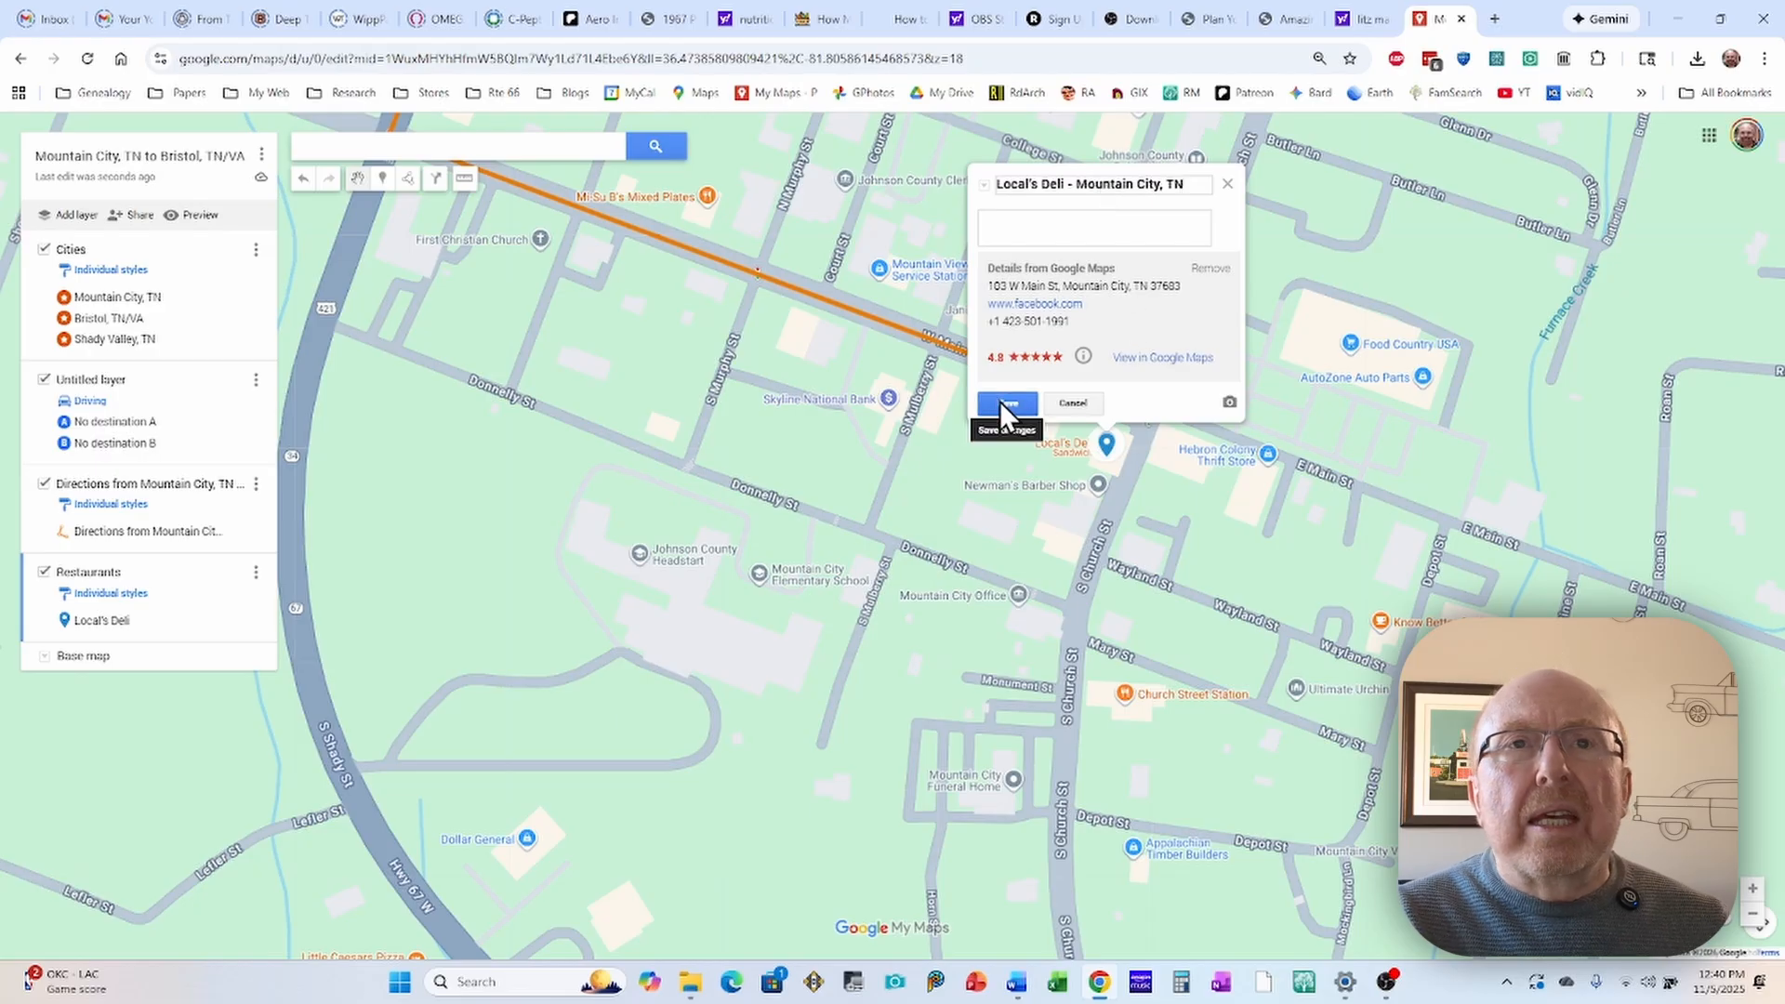
pyautogui.click(1001, 402)
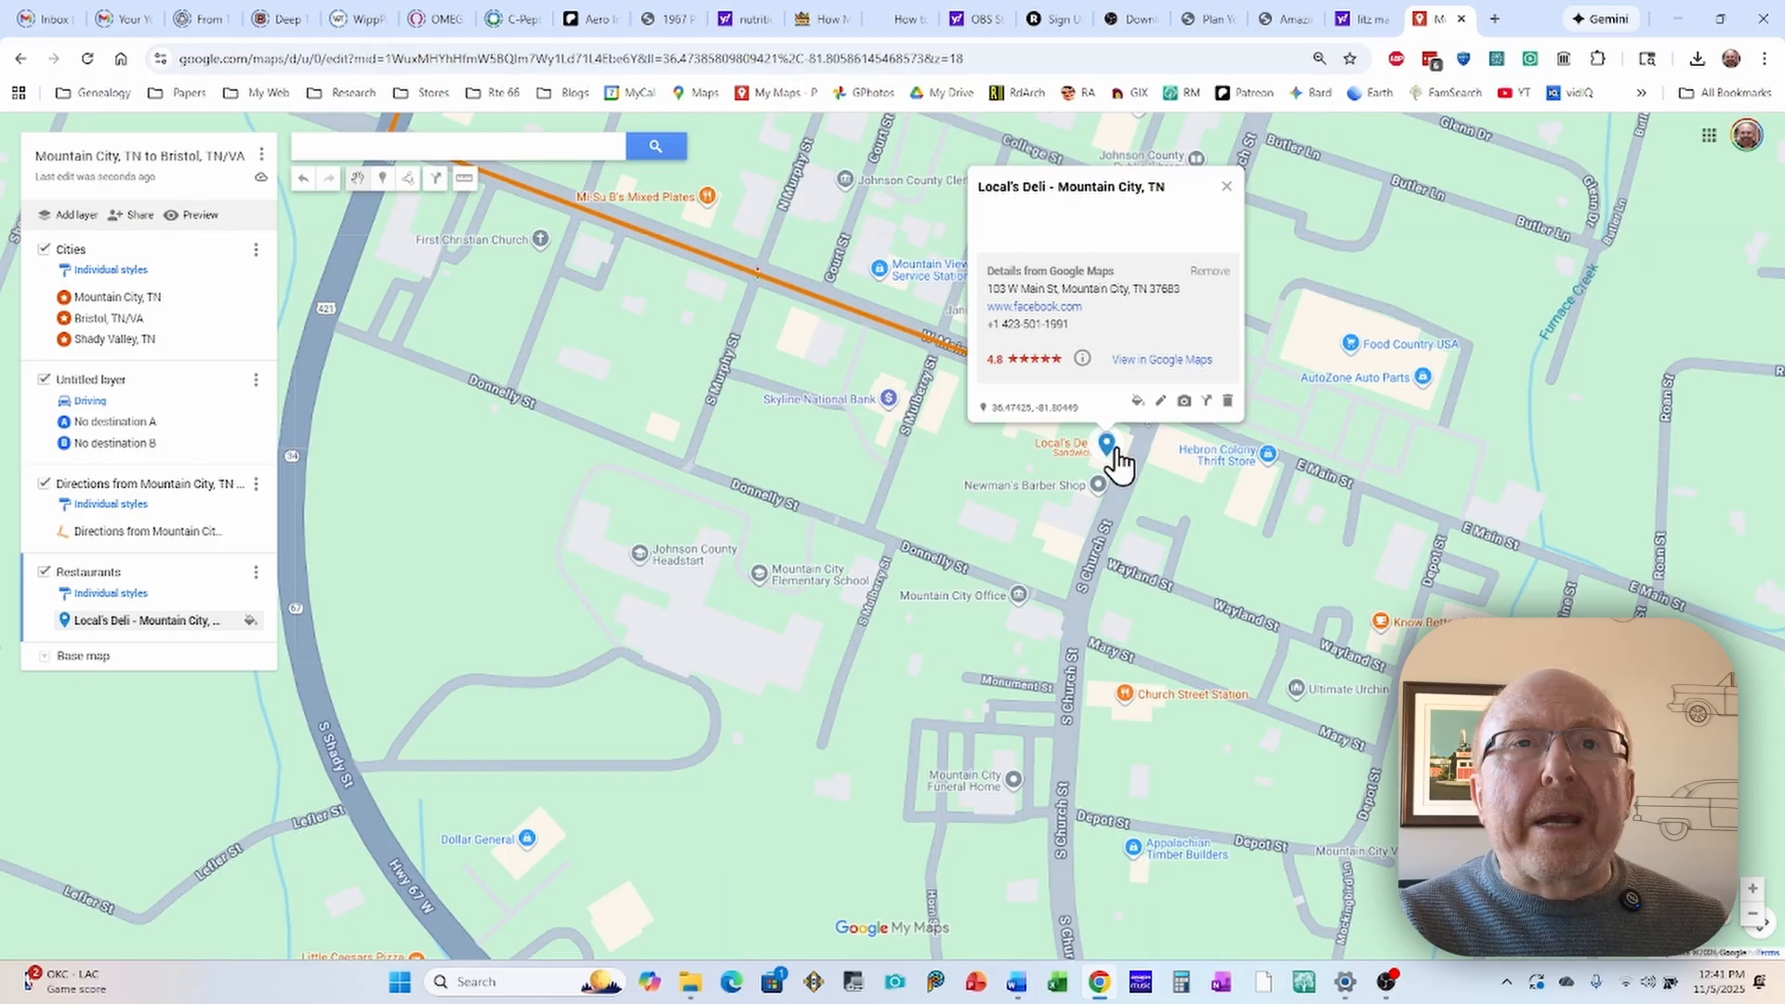
# Step: Change the Local's Deli marker's icon to the crossed-utensils restaurant symbol
pyautogui.click(1136, 401)
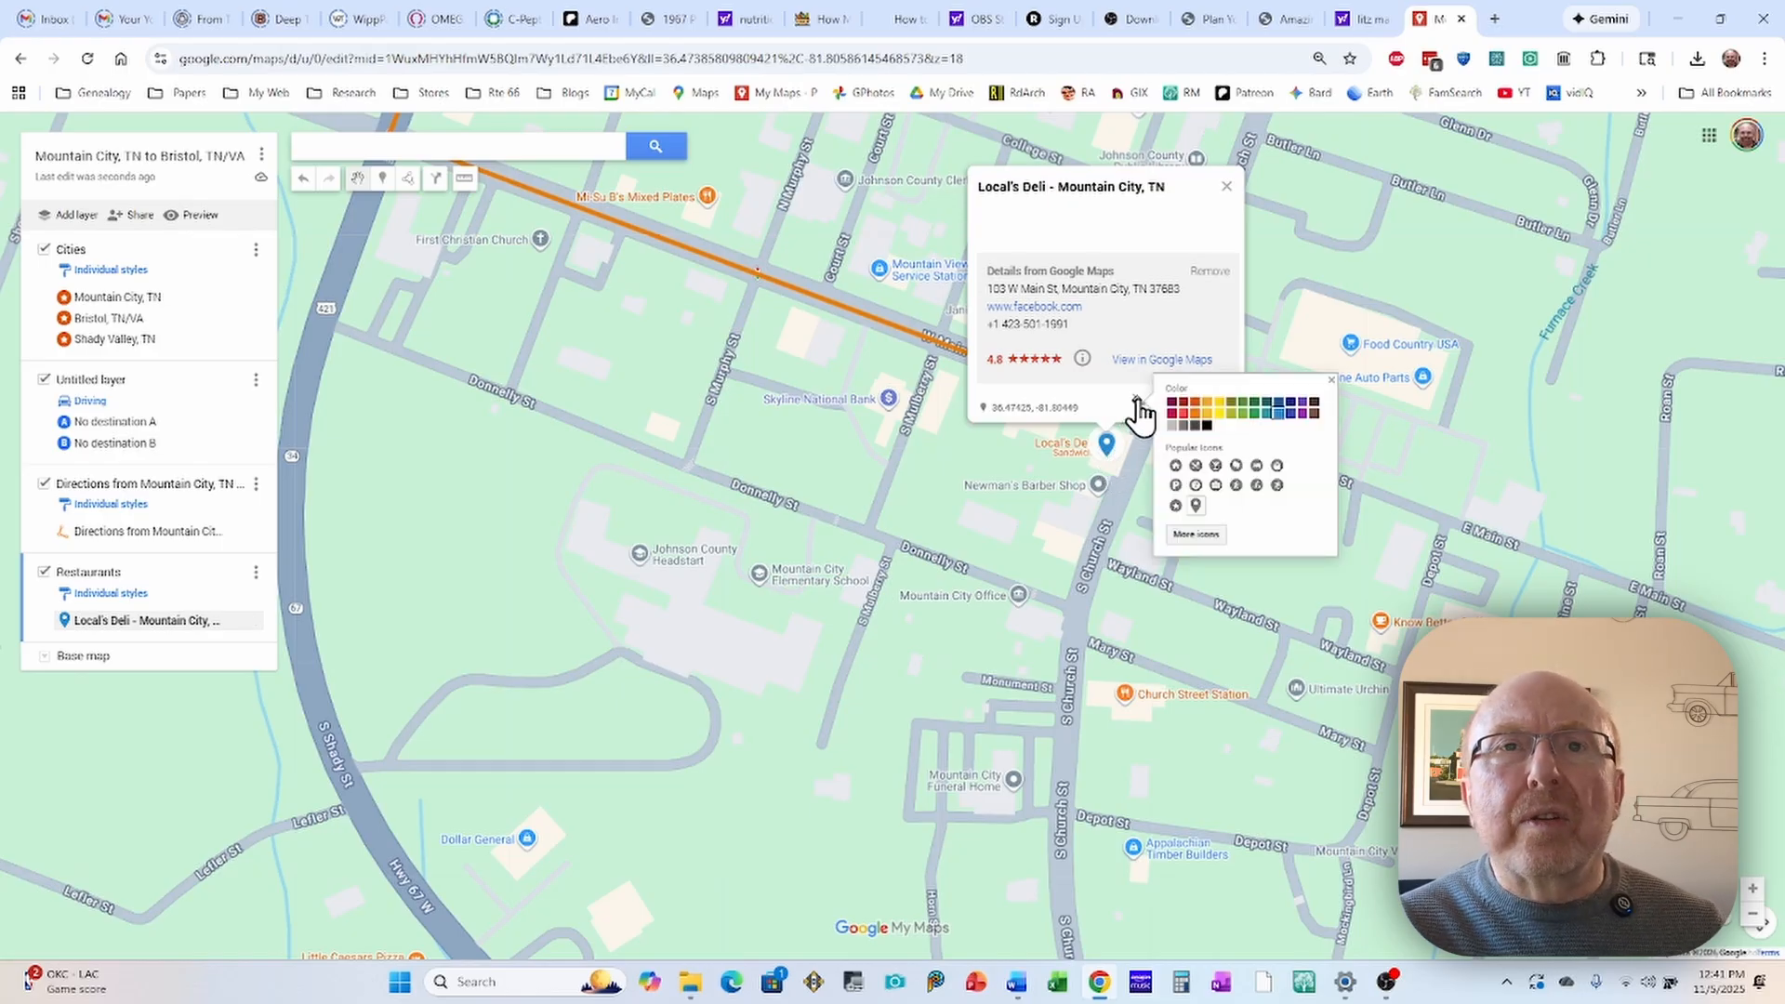
pyautogui.click(1197, 467)
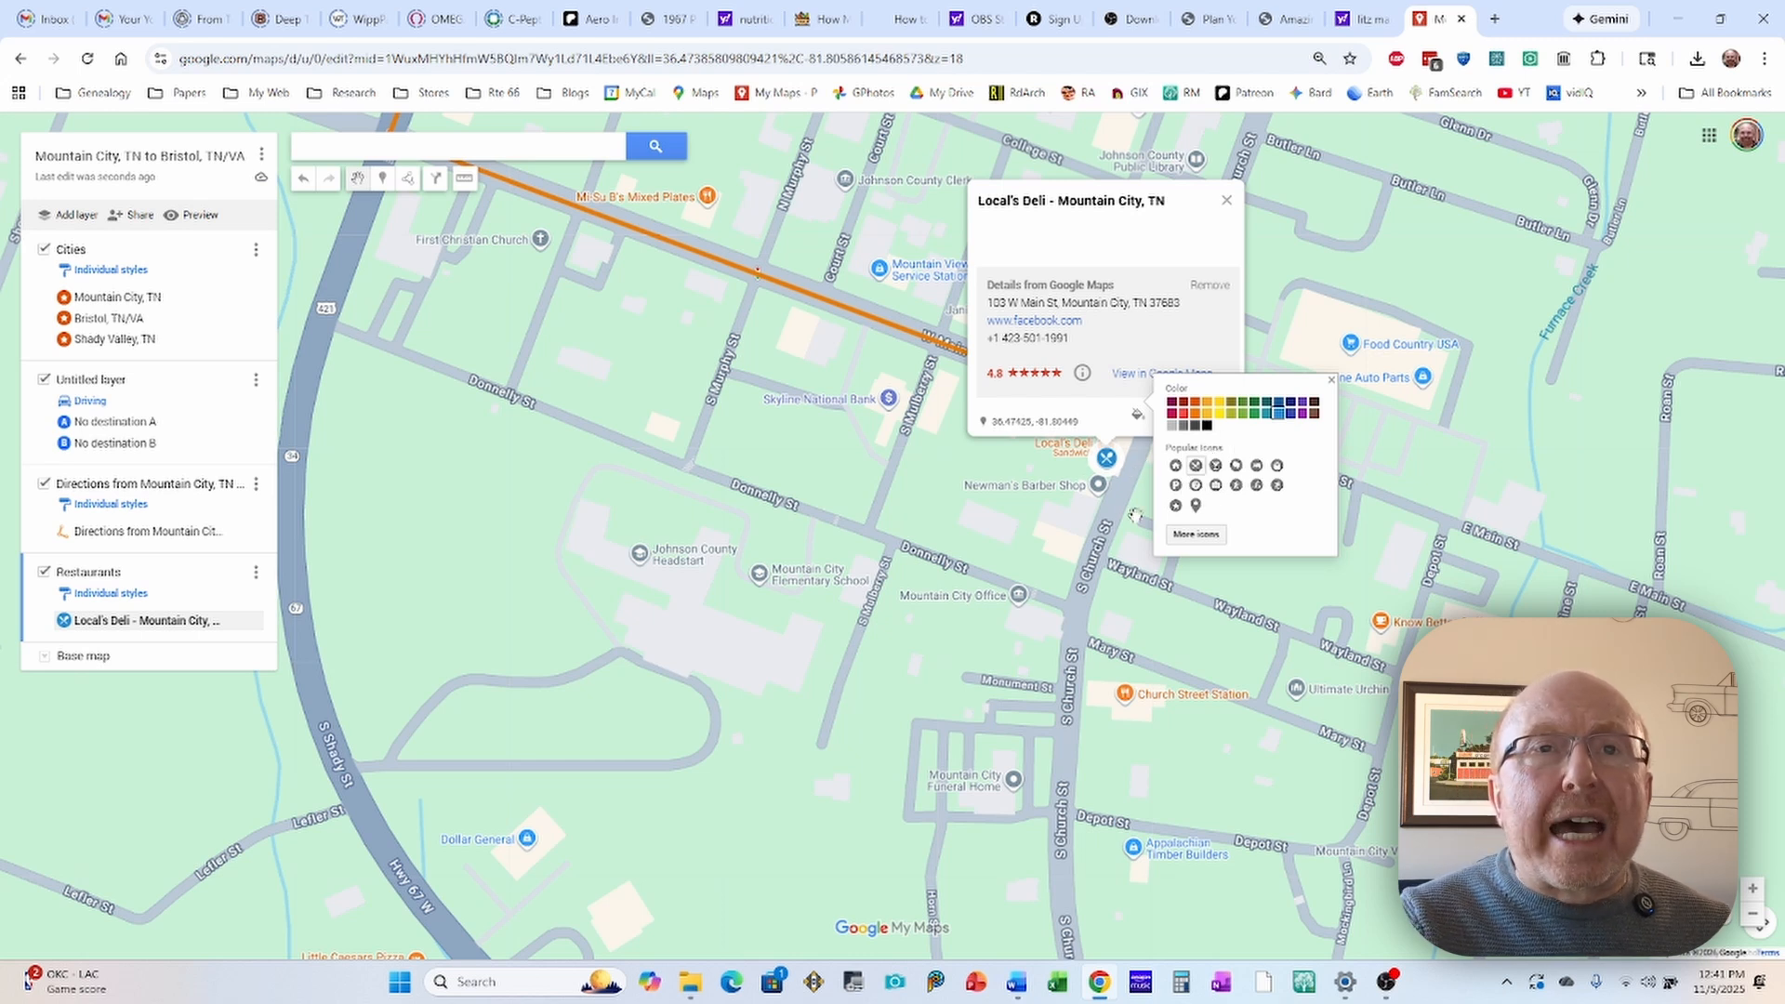
pyautogui.click(997, 470)
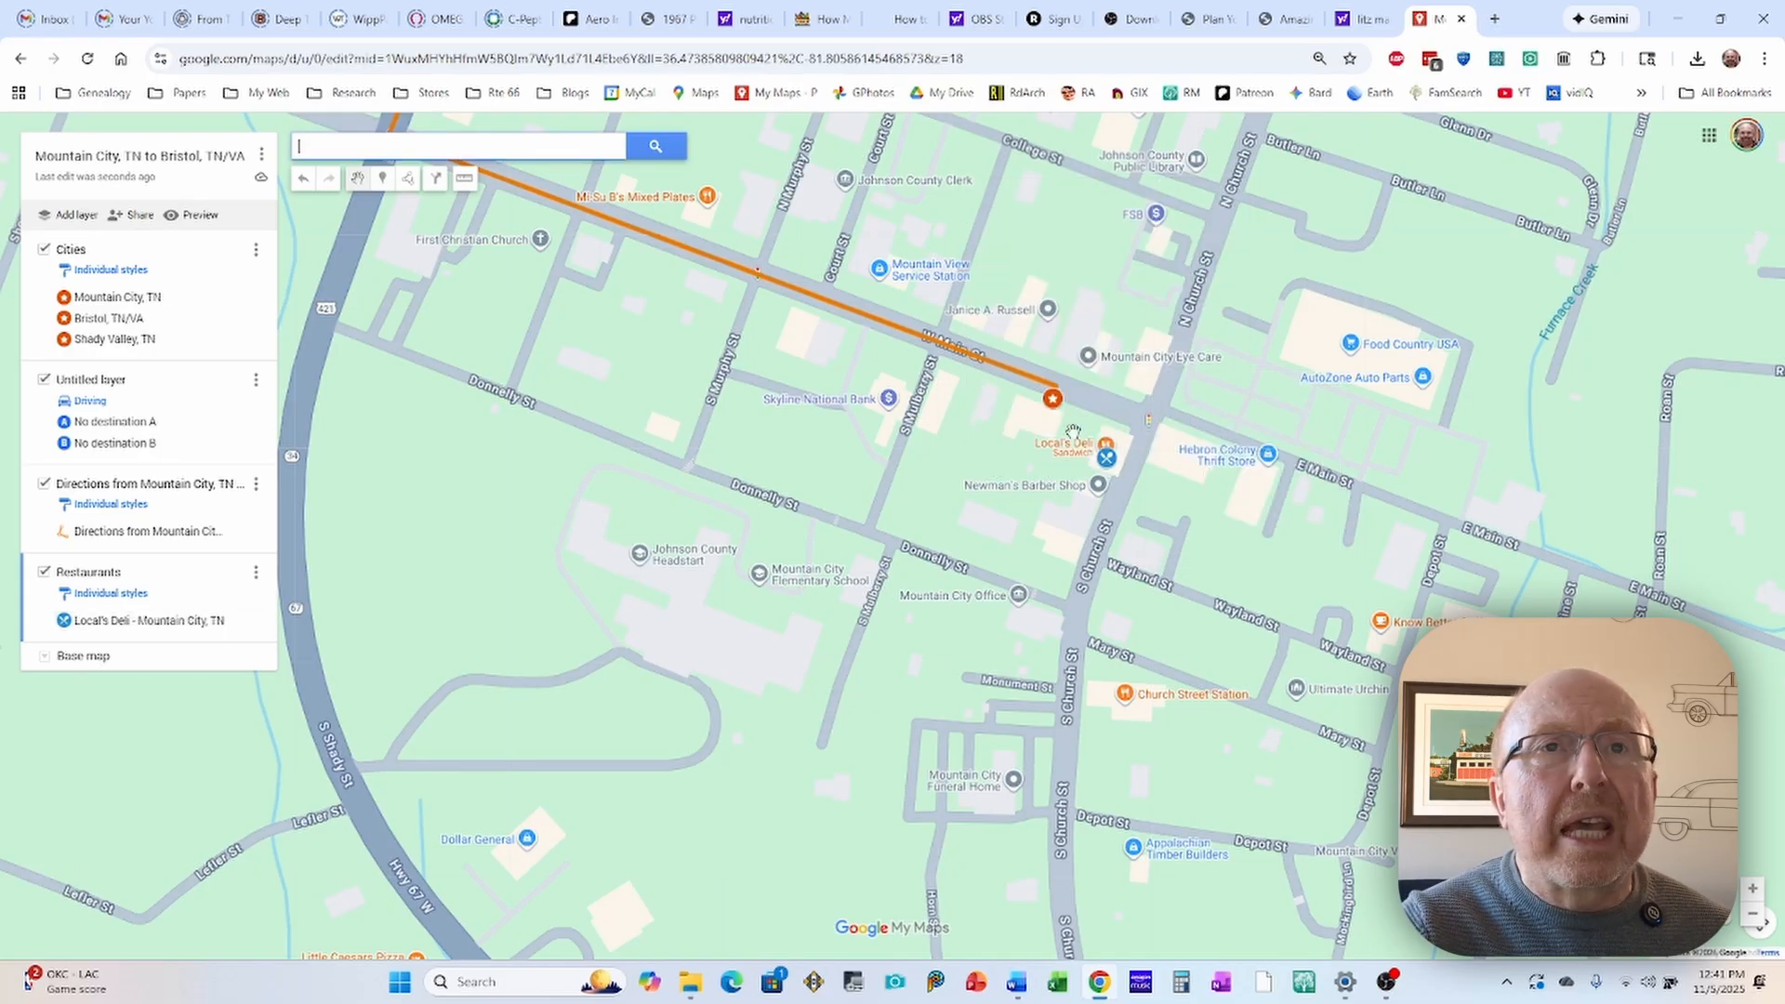
# Step: Add the Burger Bar place near State Street in downtown Bristol to the Restaurants layer with the crossed-utensils icon
pyautogui.scroll(-2, 1121, 260)
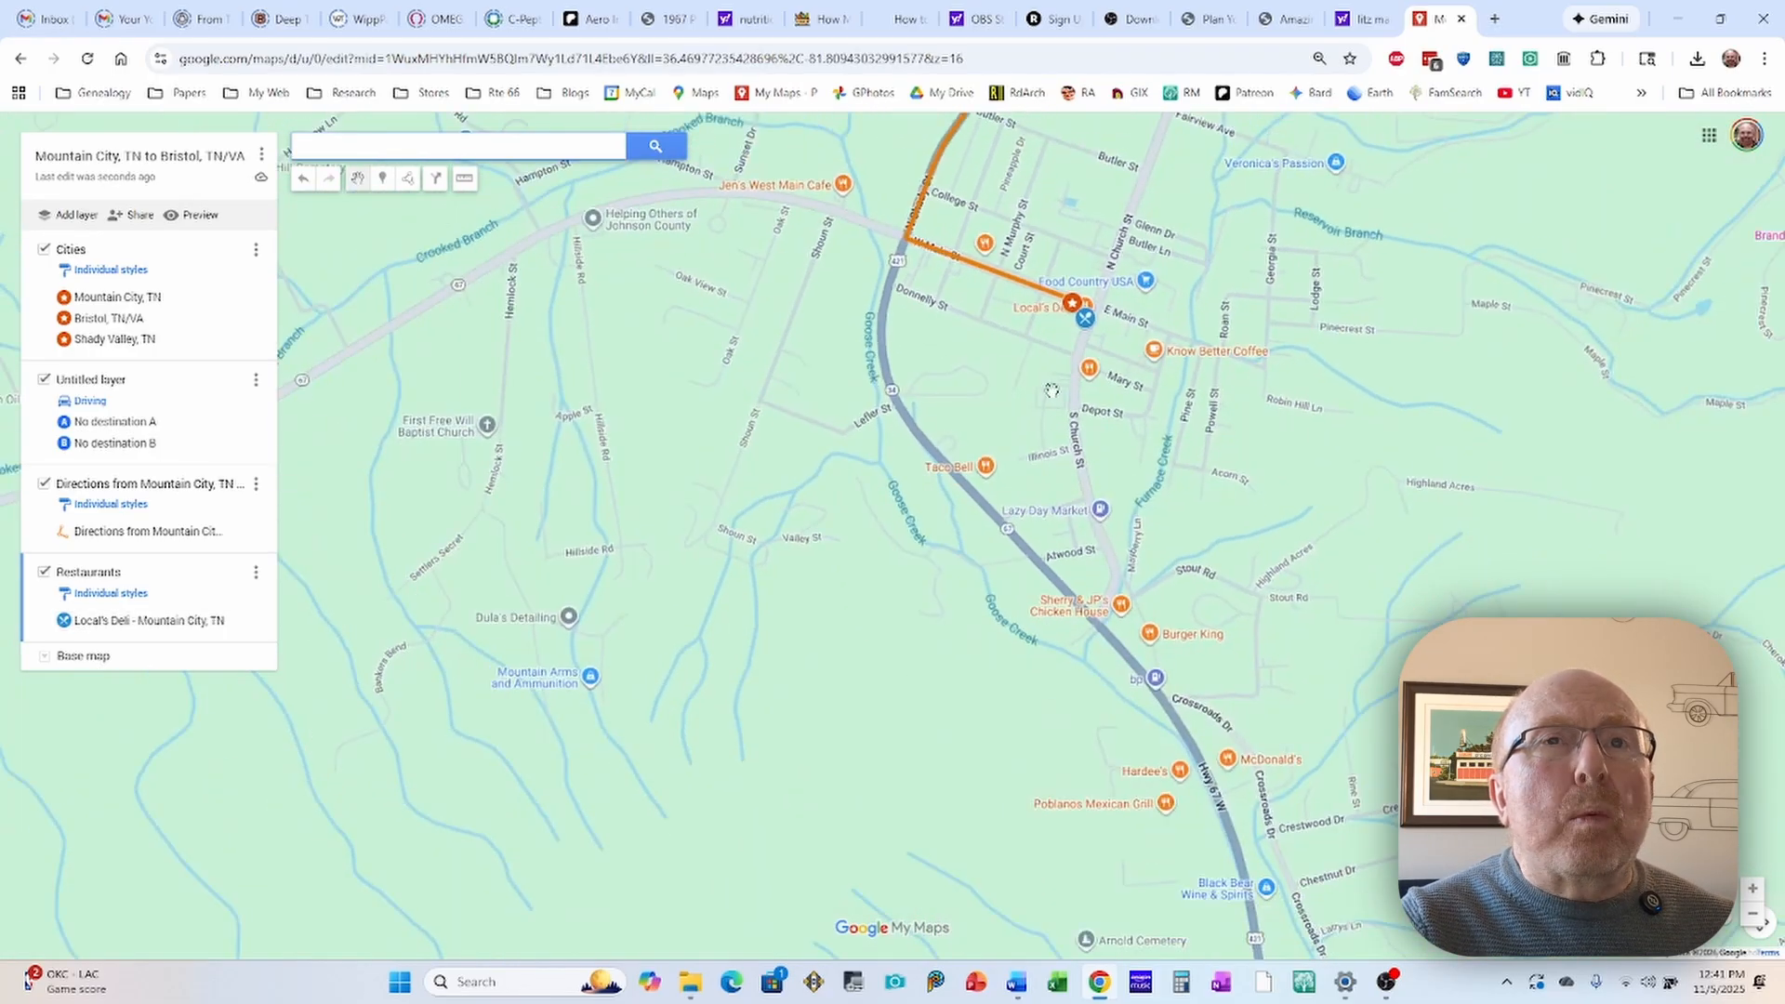
pyautogui.moveTo(775, 332); pyautogui.dragTo(881, 395)
pyautogui.scroll(-2, 881, 392)
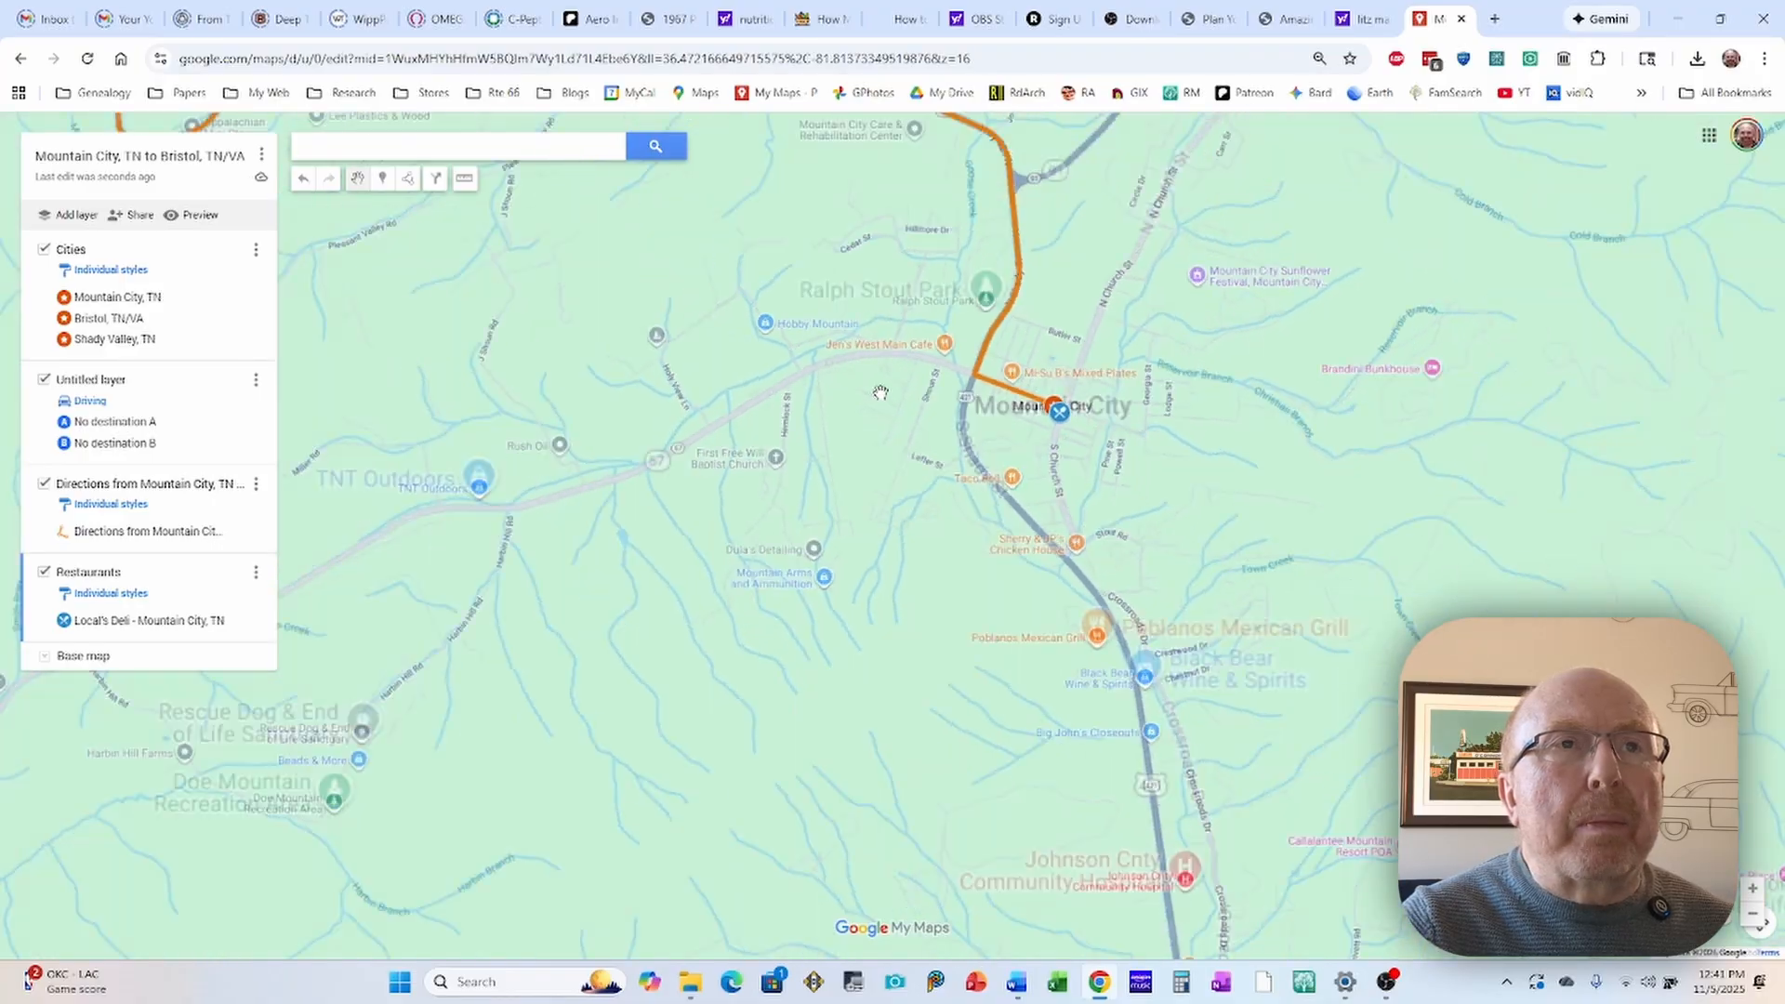
pyautogui.moveTo(778, 329); pyautogui.dragTo(967, 393)
pyautogui.scroll(-1, 972, 398)
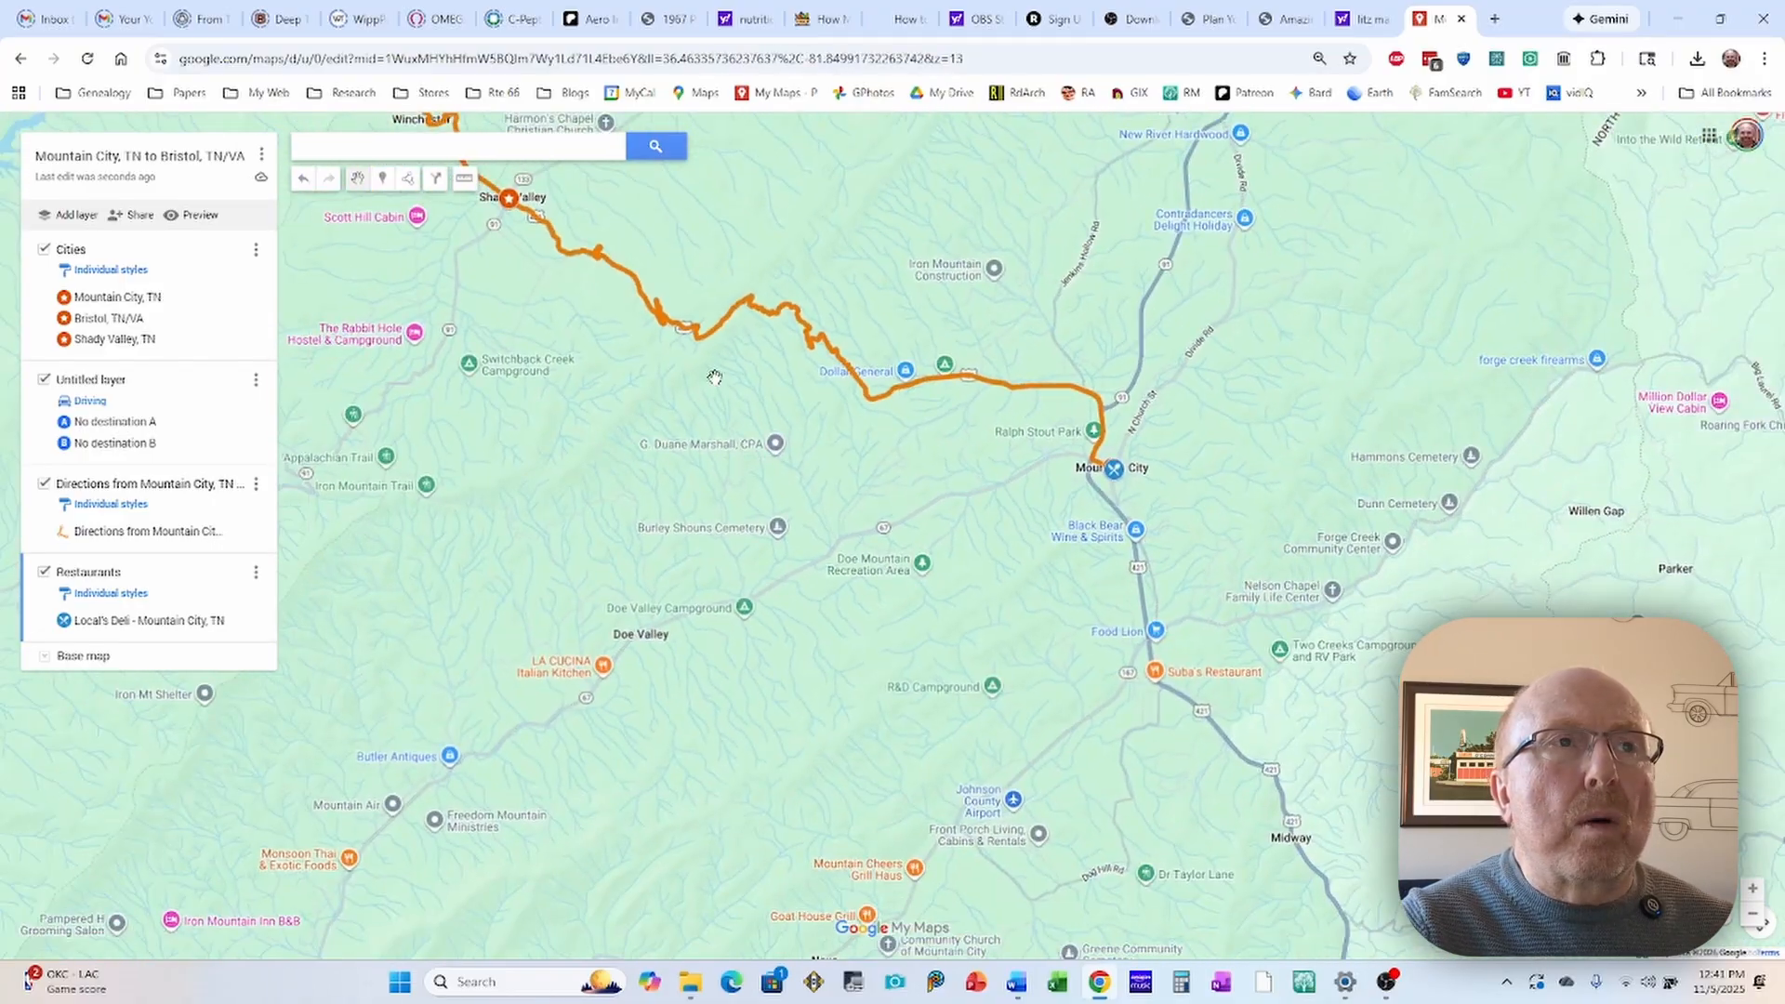
pyautogui.moveTo(717, 376); pyautogui.dragTo(1121, 549)
pyautogui.moveTo(667, 391); pyautogui.dragTo(1027, 479)
pyautogui.scroll(-2, 958, 435)
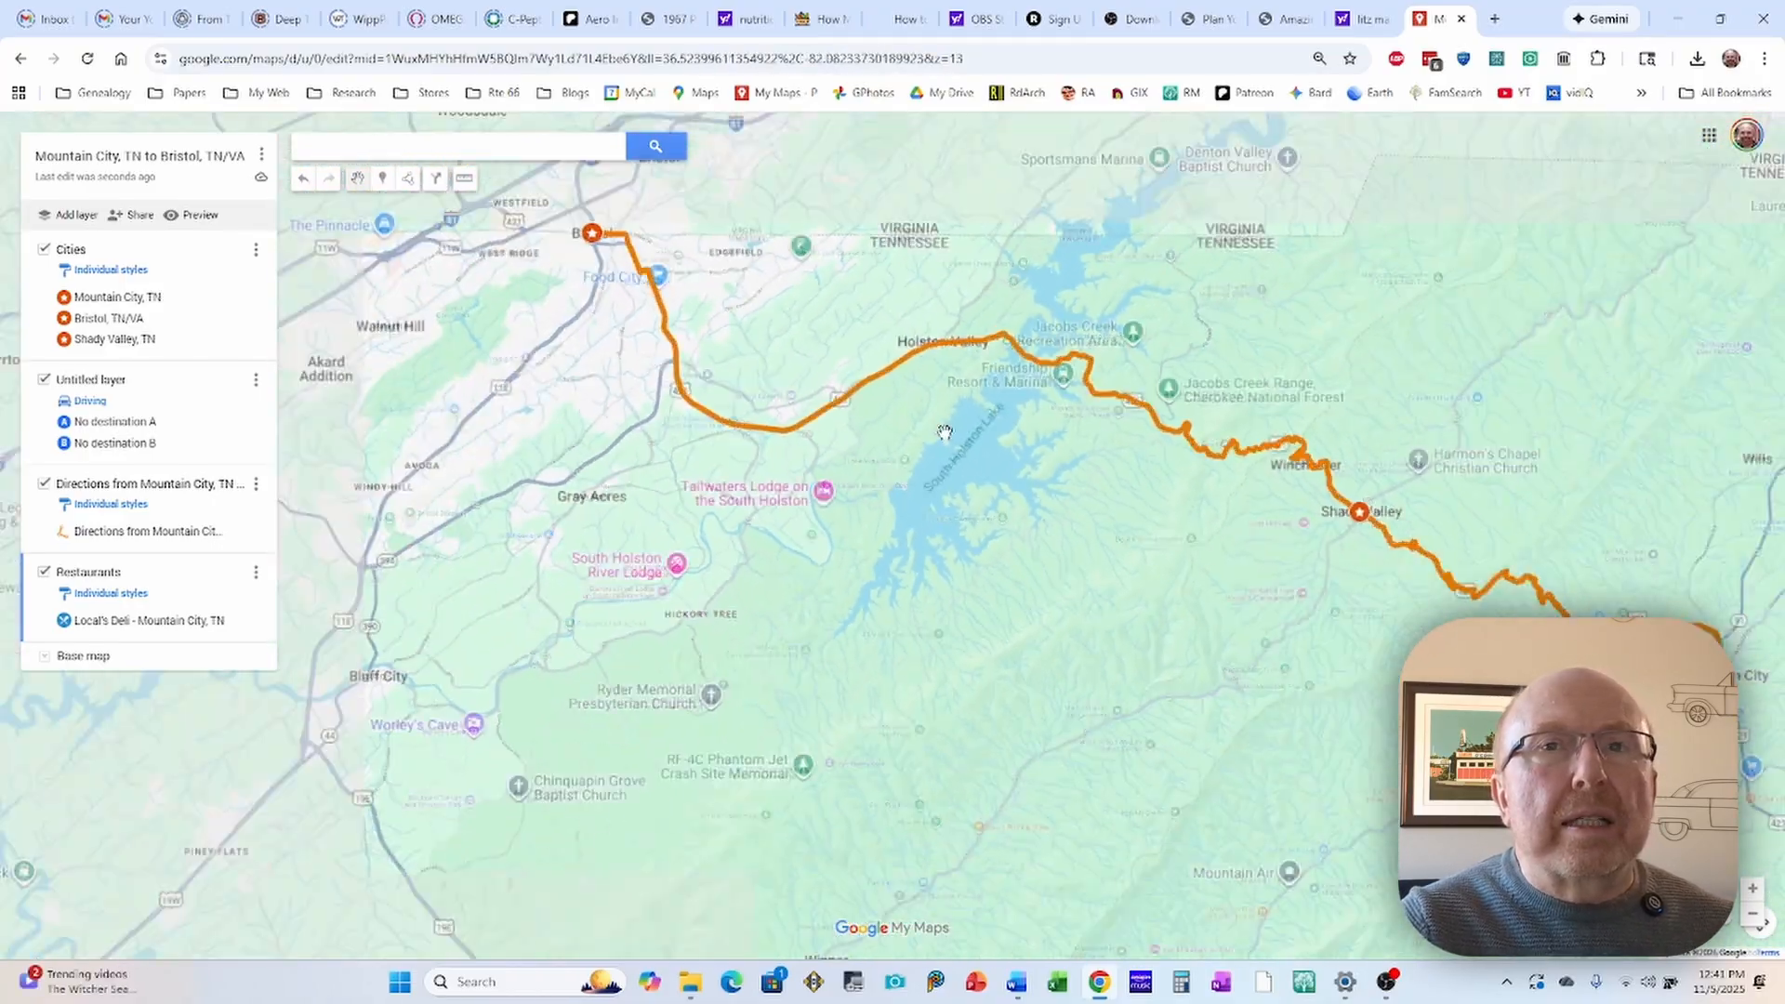
pyautogui.moveTo(796, 391); pyautogui.dragTo(798, 420)
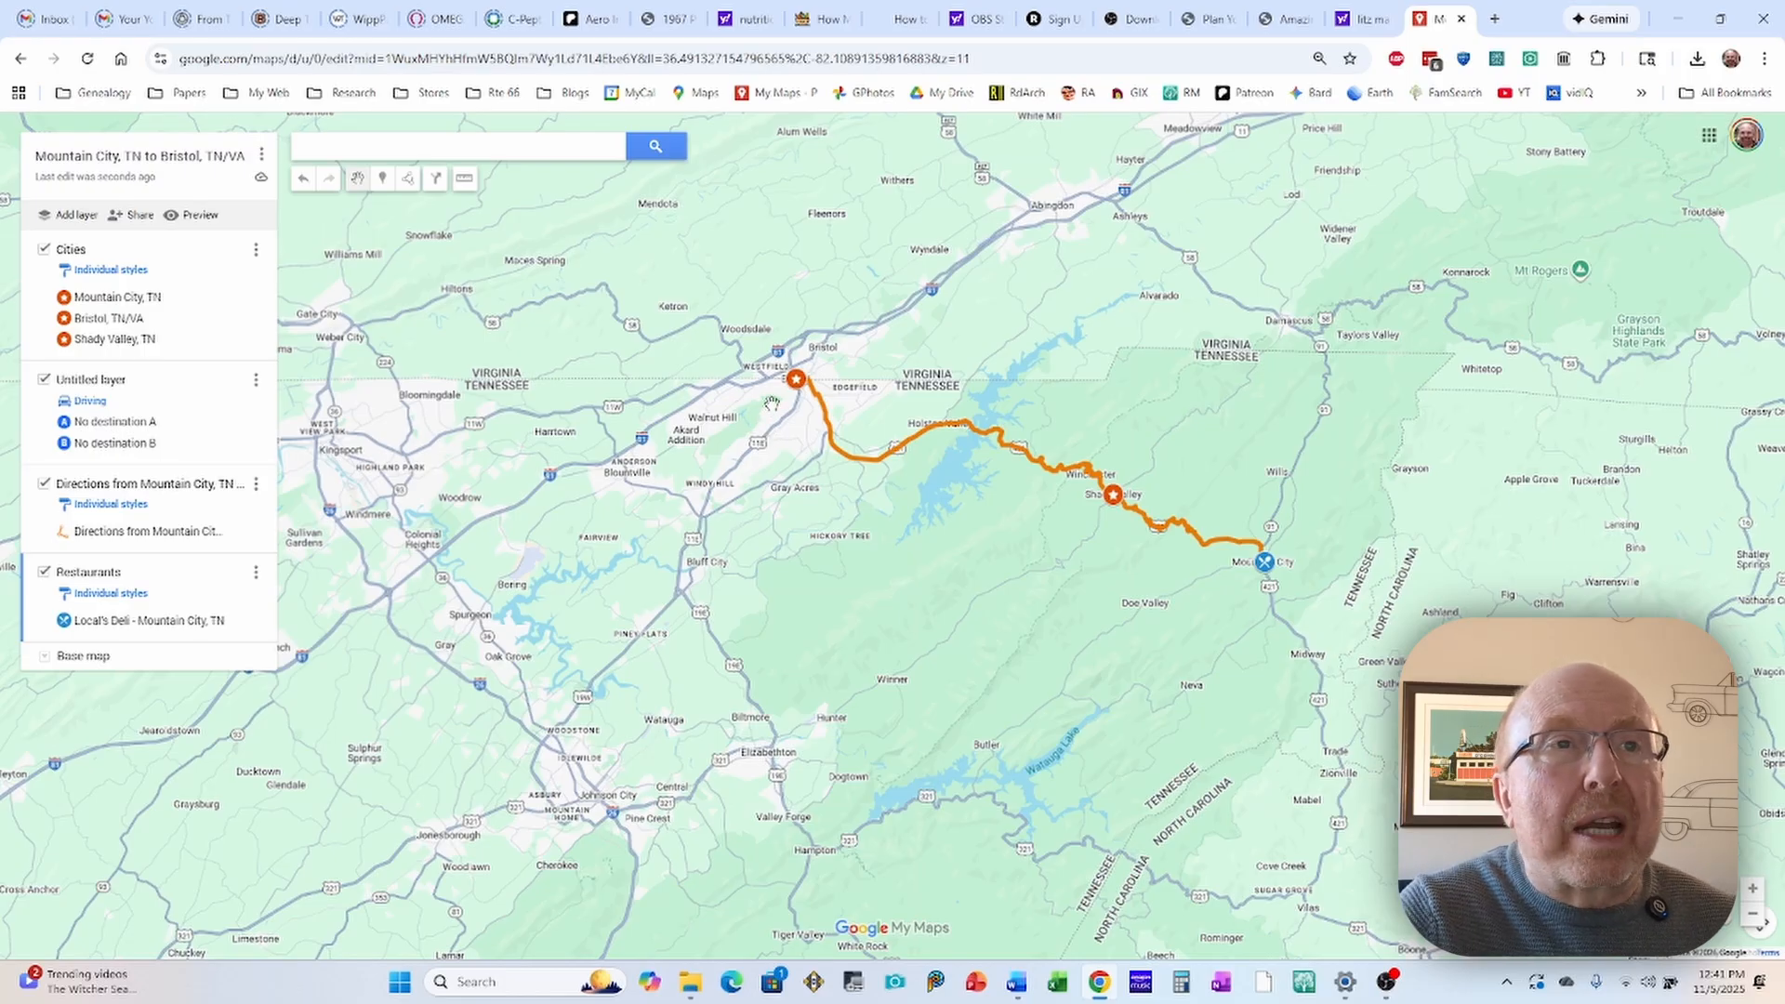
pyautogui.moveTo(771, 402); pyautogui.dragTo(796, 456)
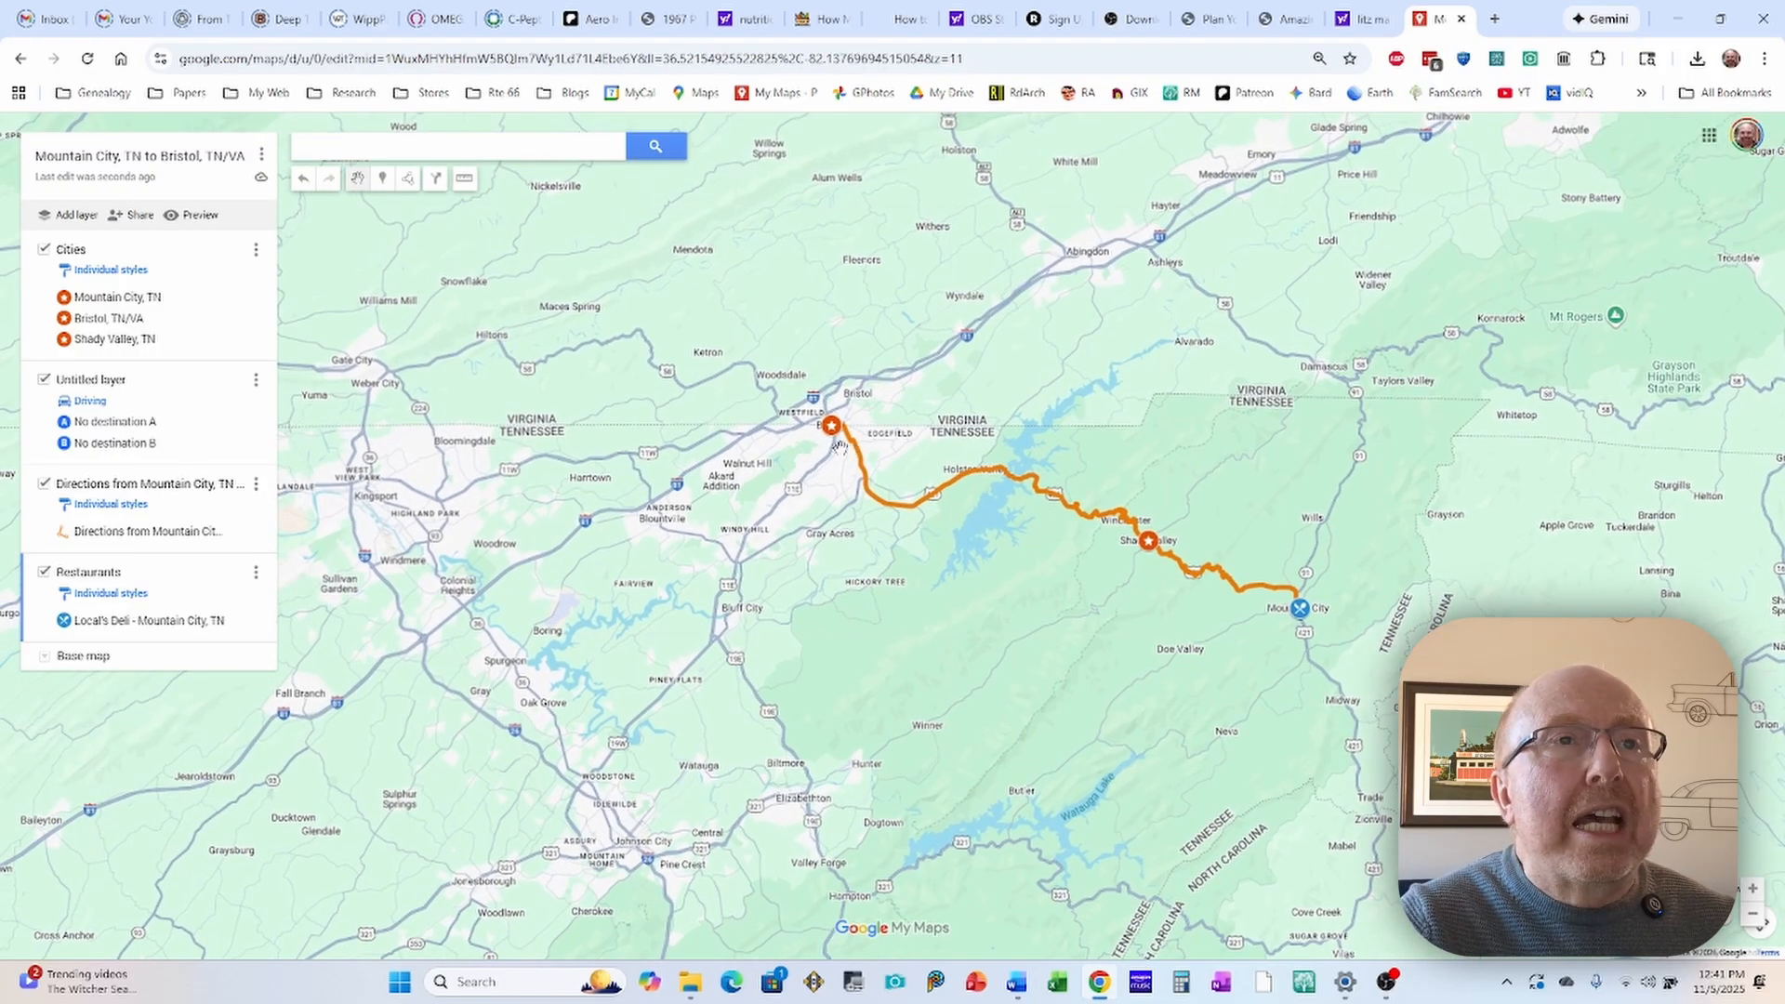
pyautogui.scroll(1, 838, 446)
pyautogui.scroll(1, 827, 430)
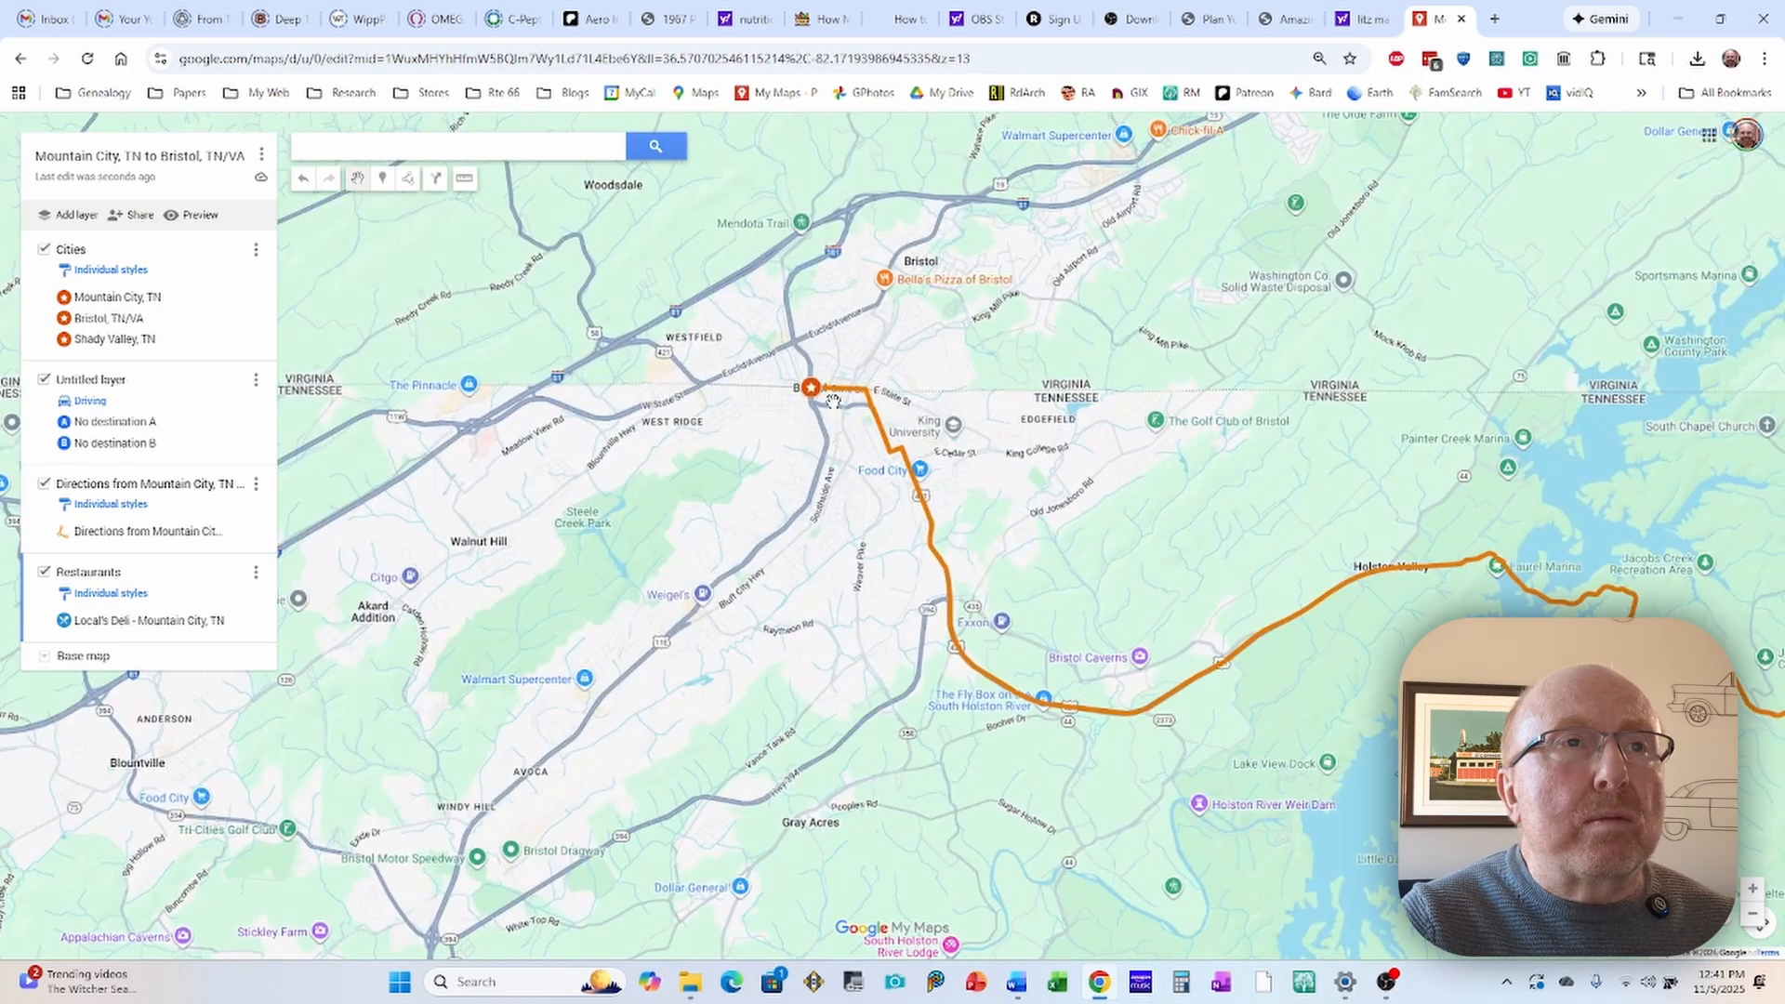
pyautogui.scroll(1, 833, 401)
pyautogui.scroll(1, 822, 404)
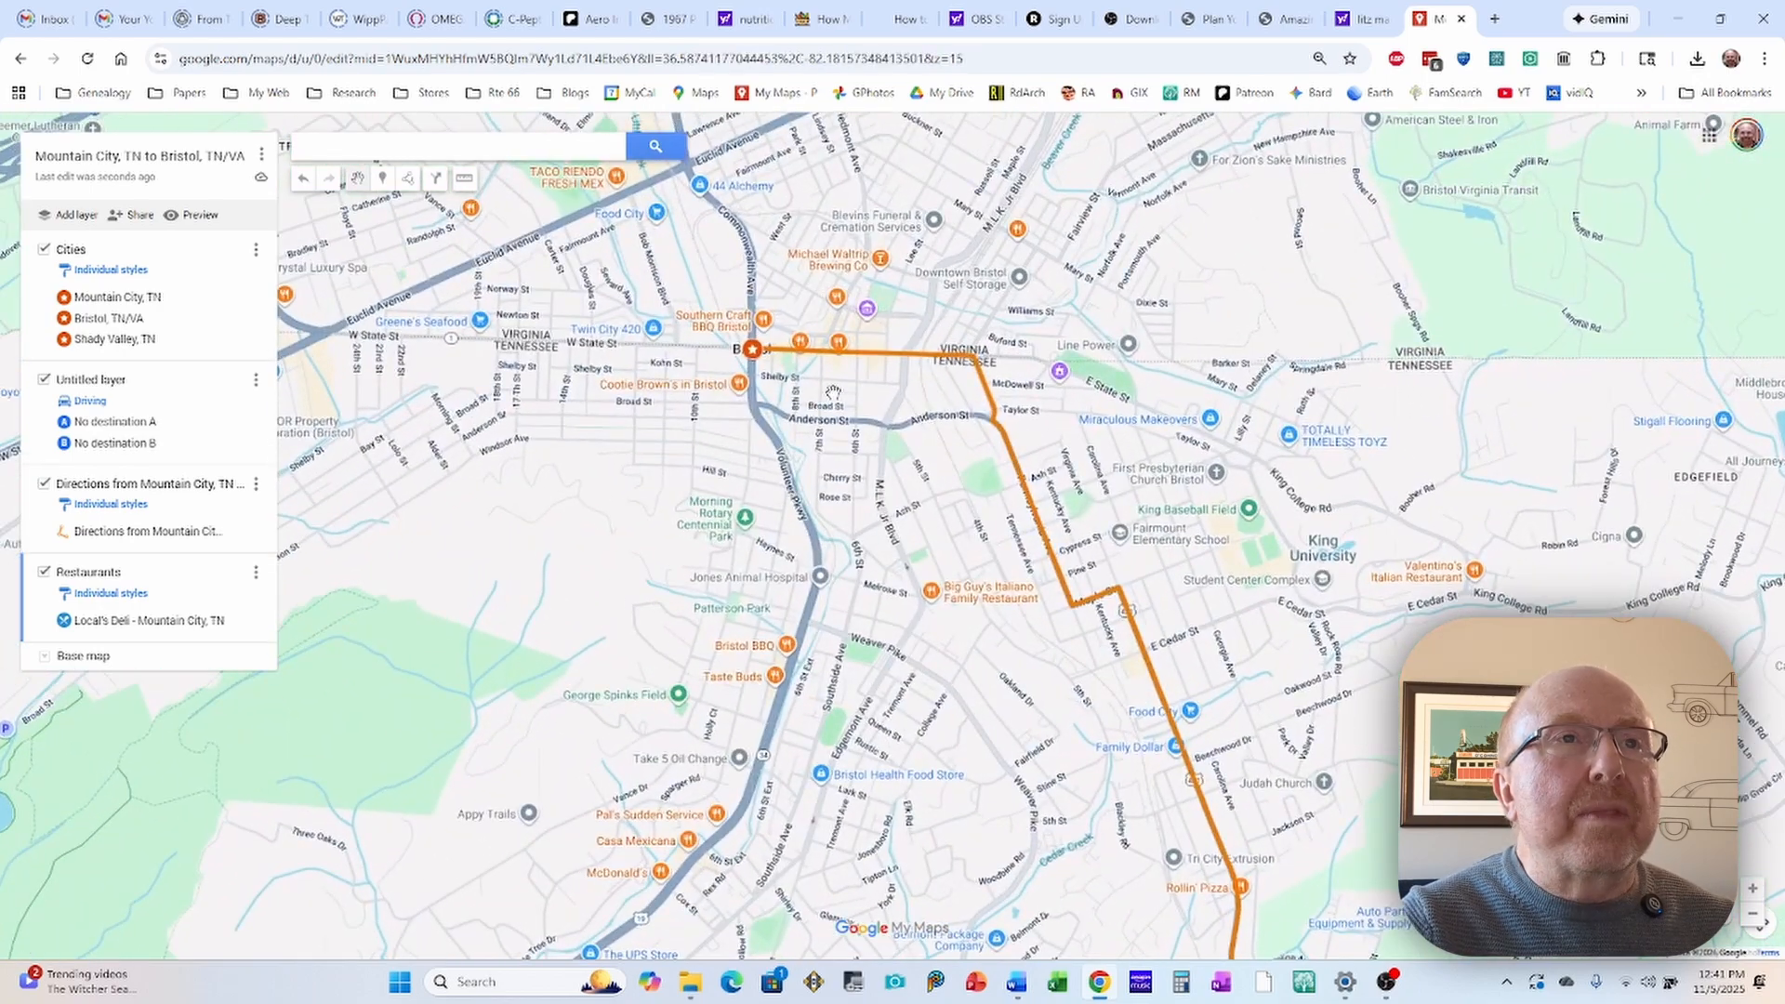
pyautogui.scroll(1, 826, 385)
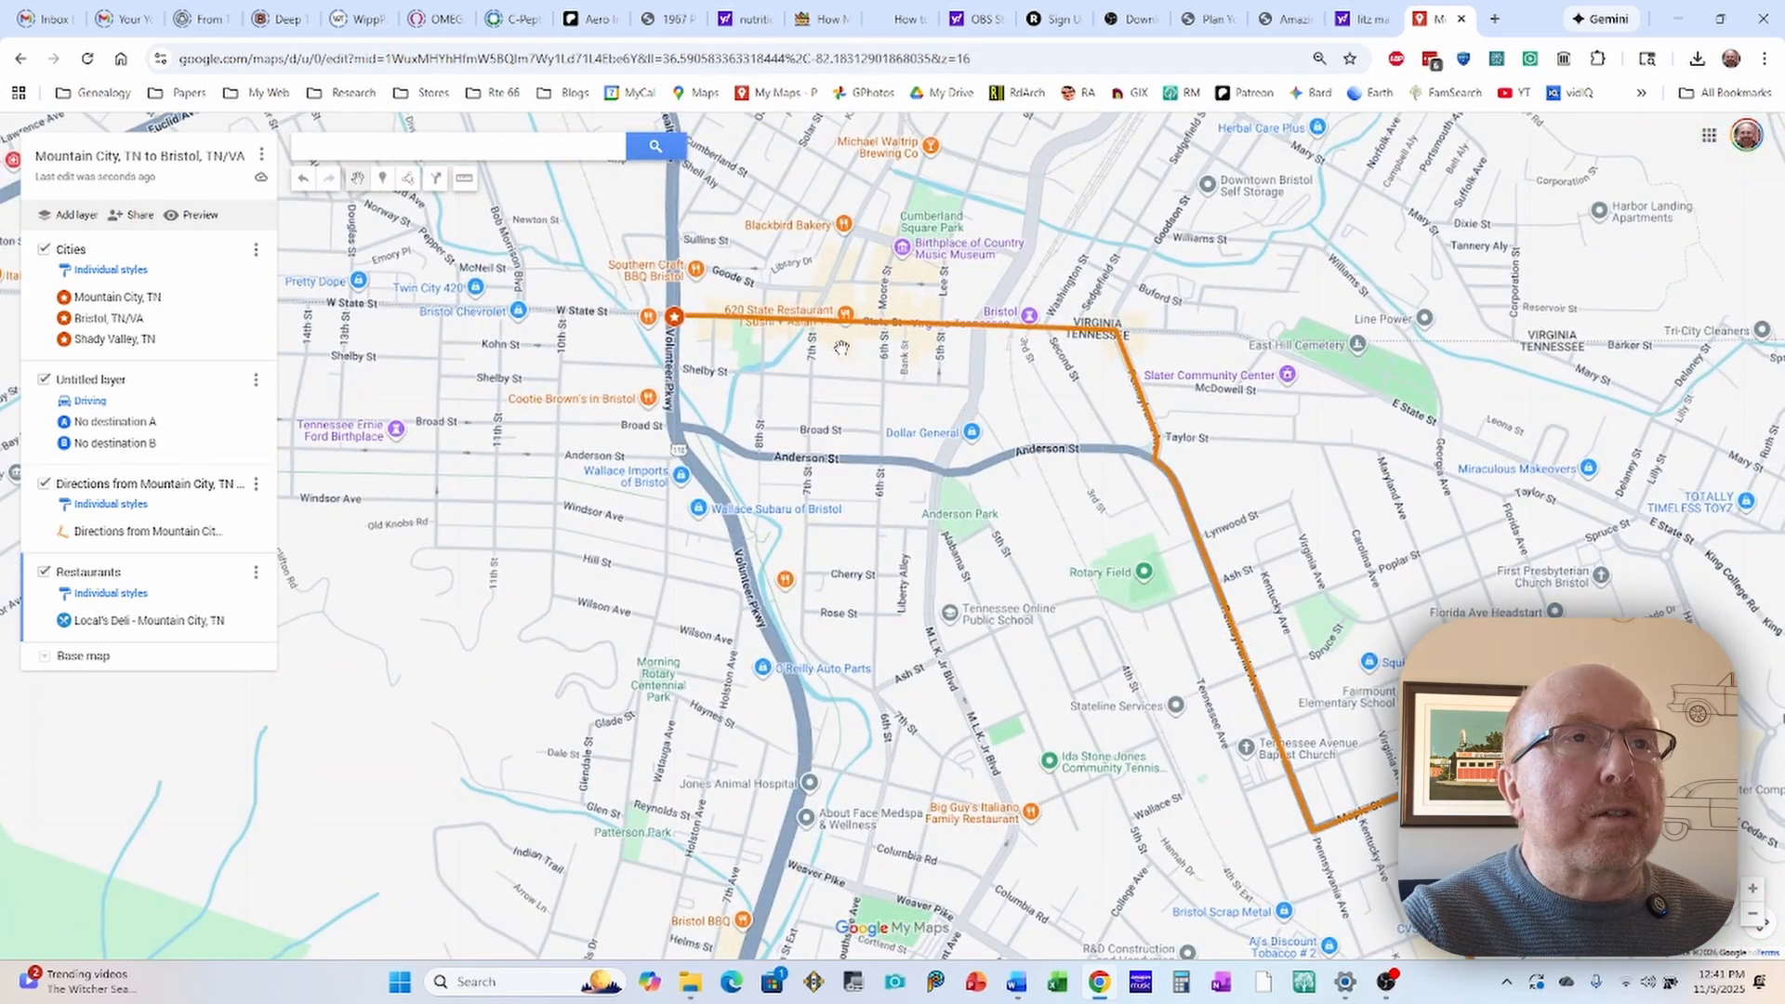
pyautogui.scroll(1, 841, 347)
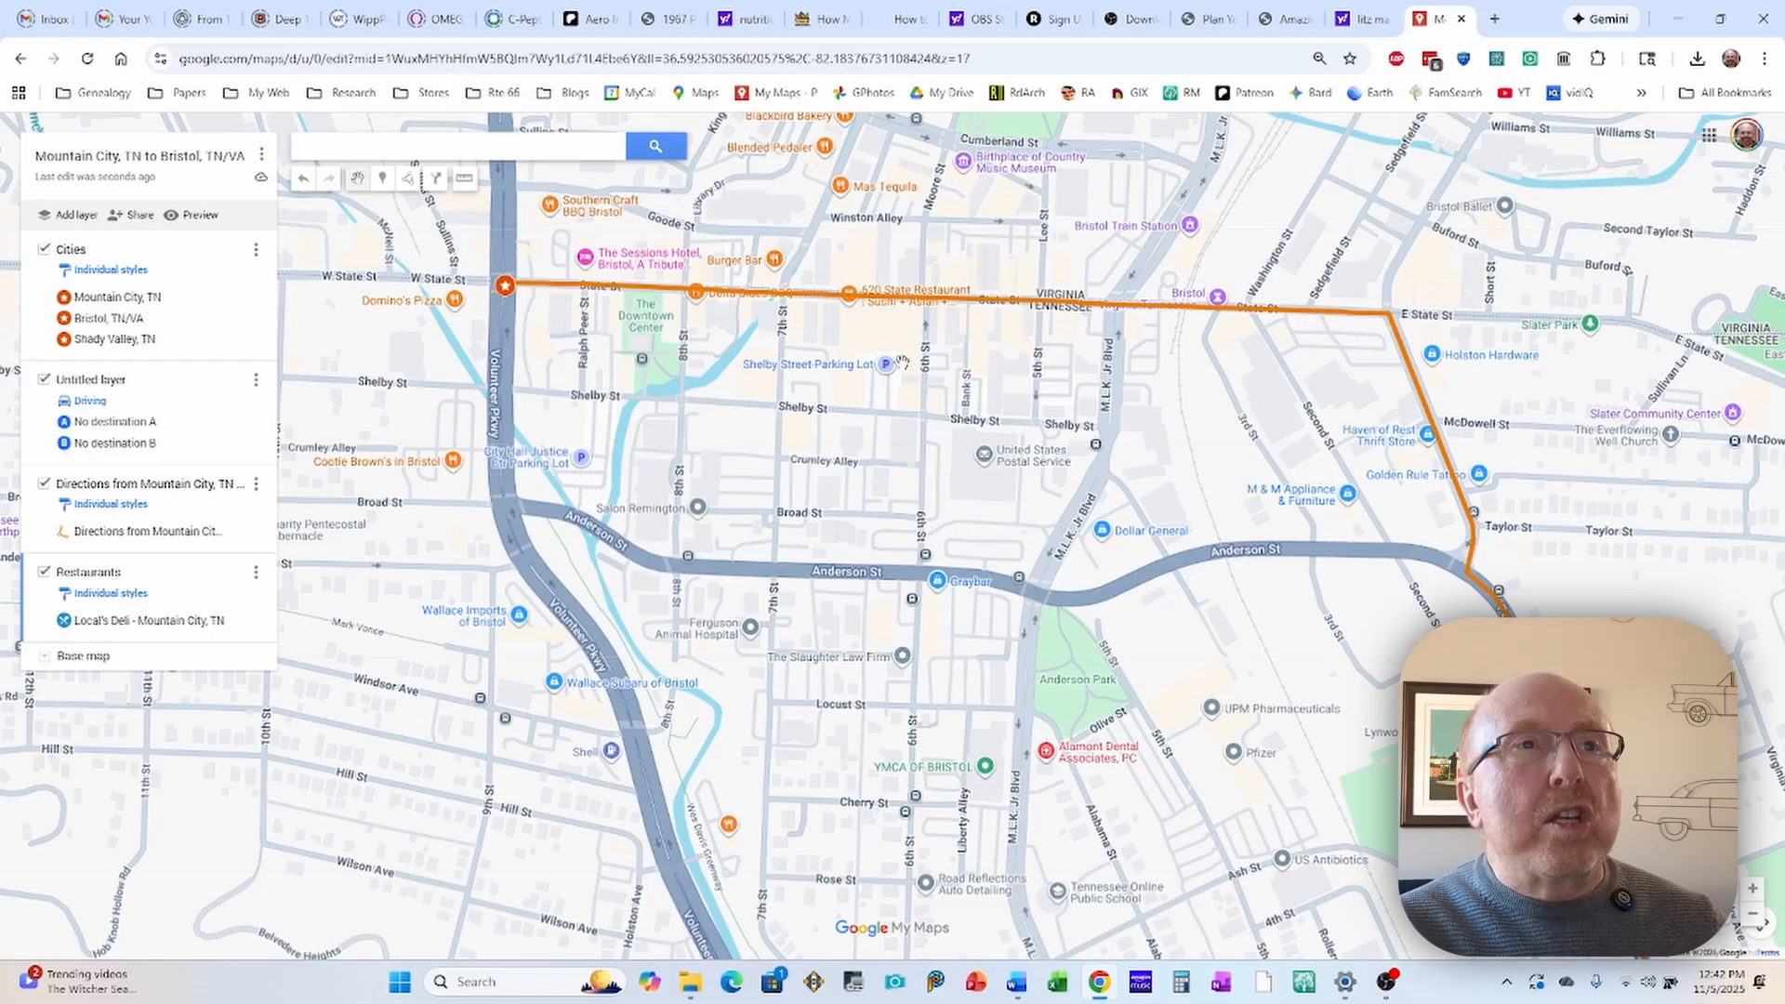
pyautogui.click(777, 268)
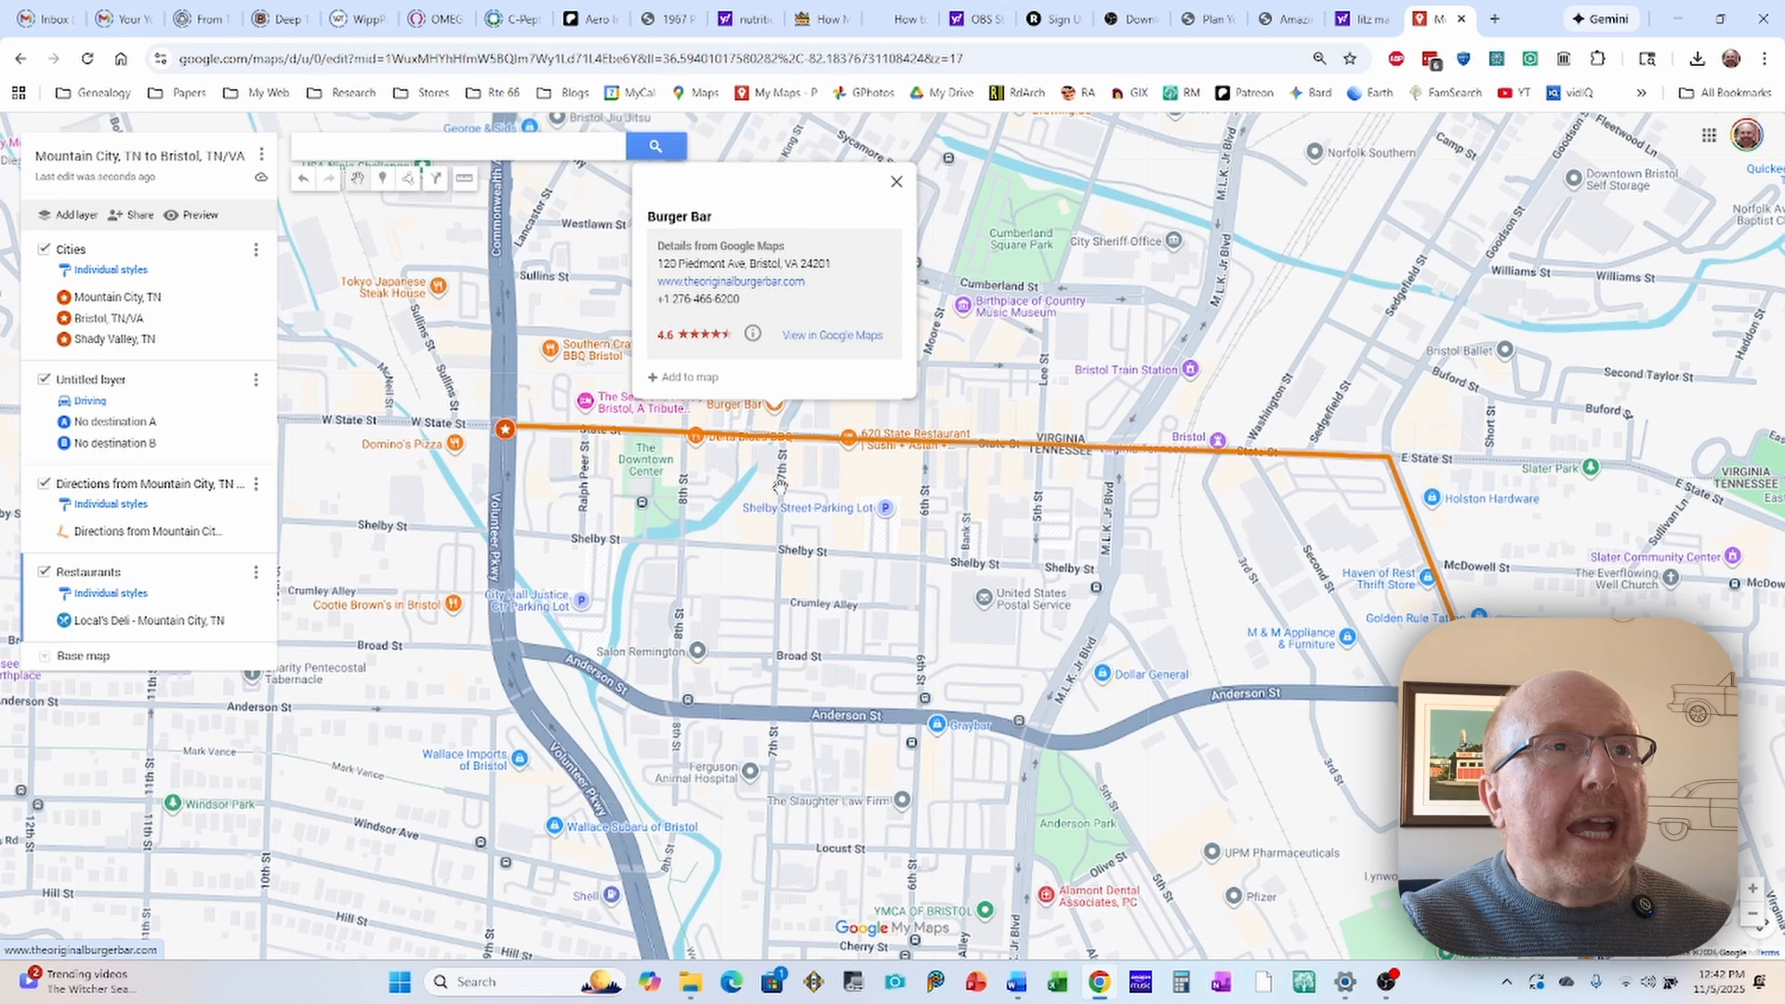
pyautogui.click(653, 377)
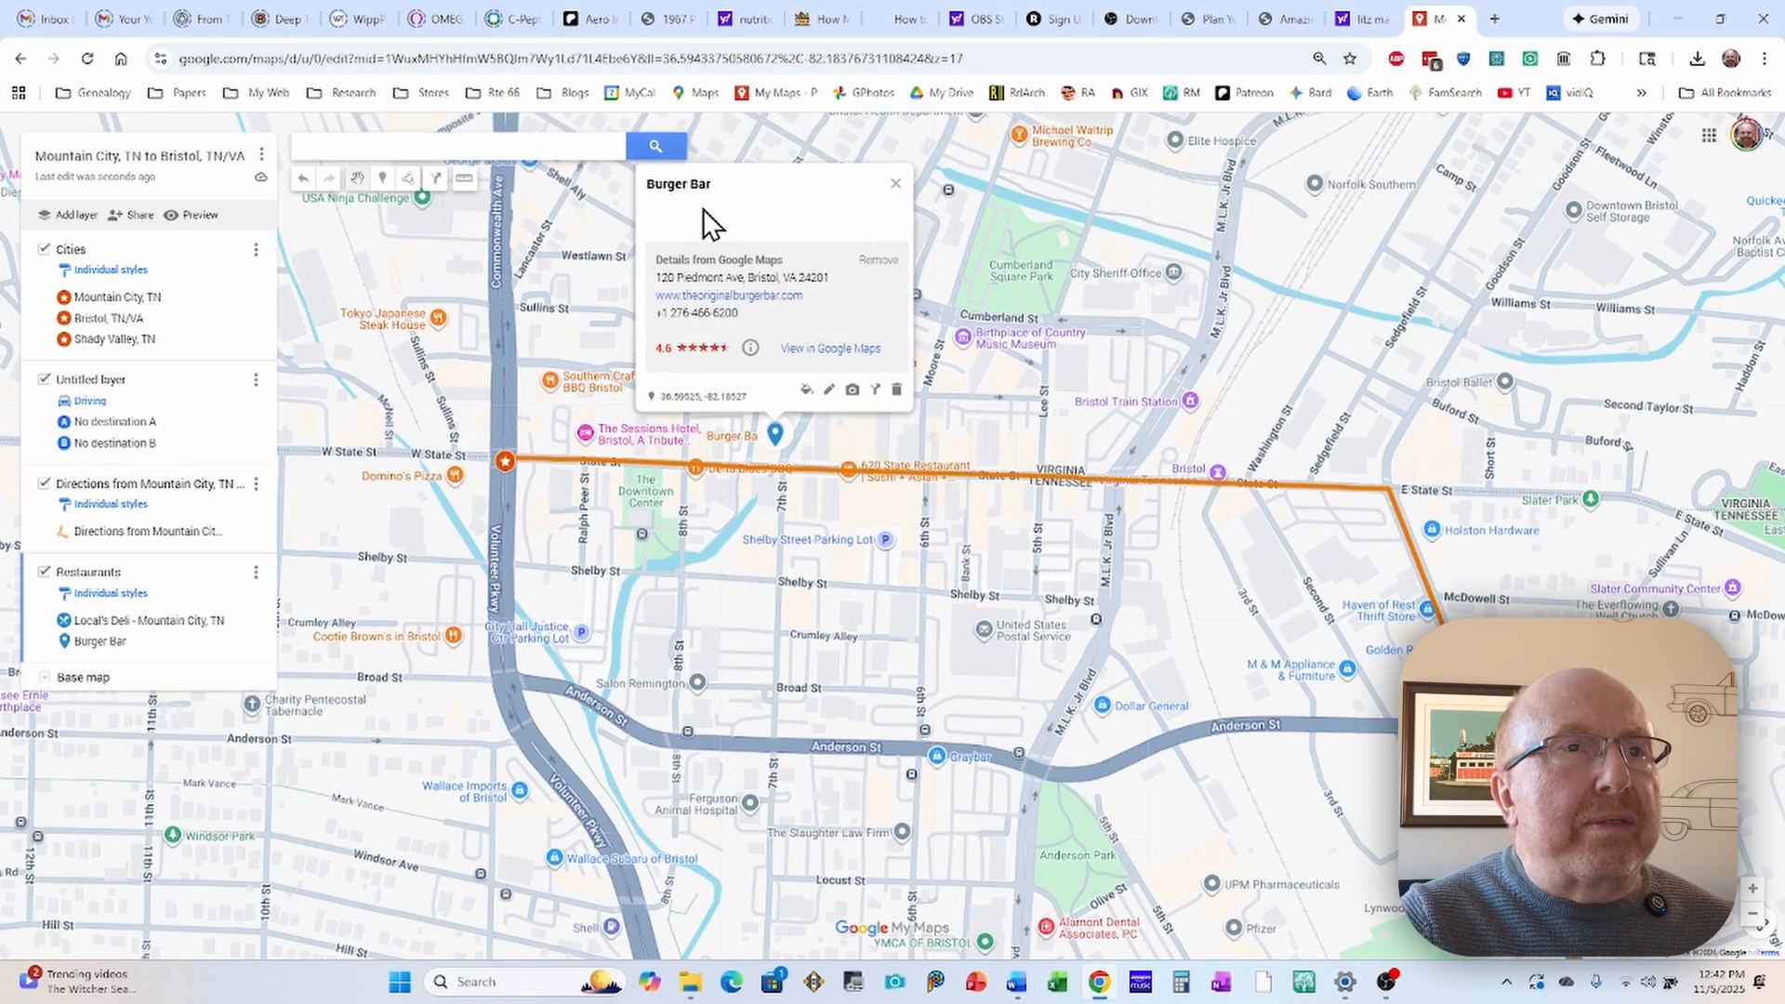
pyautogui.click(806, 389)
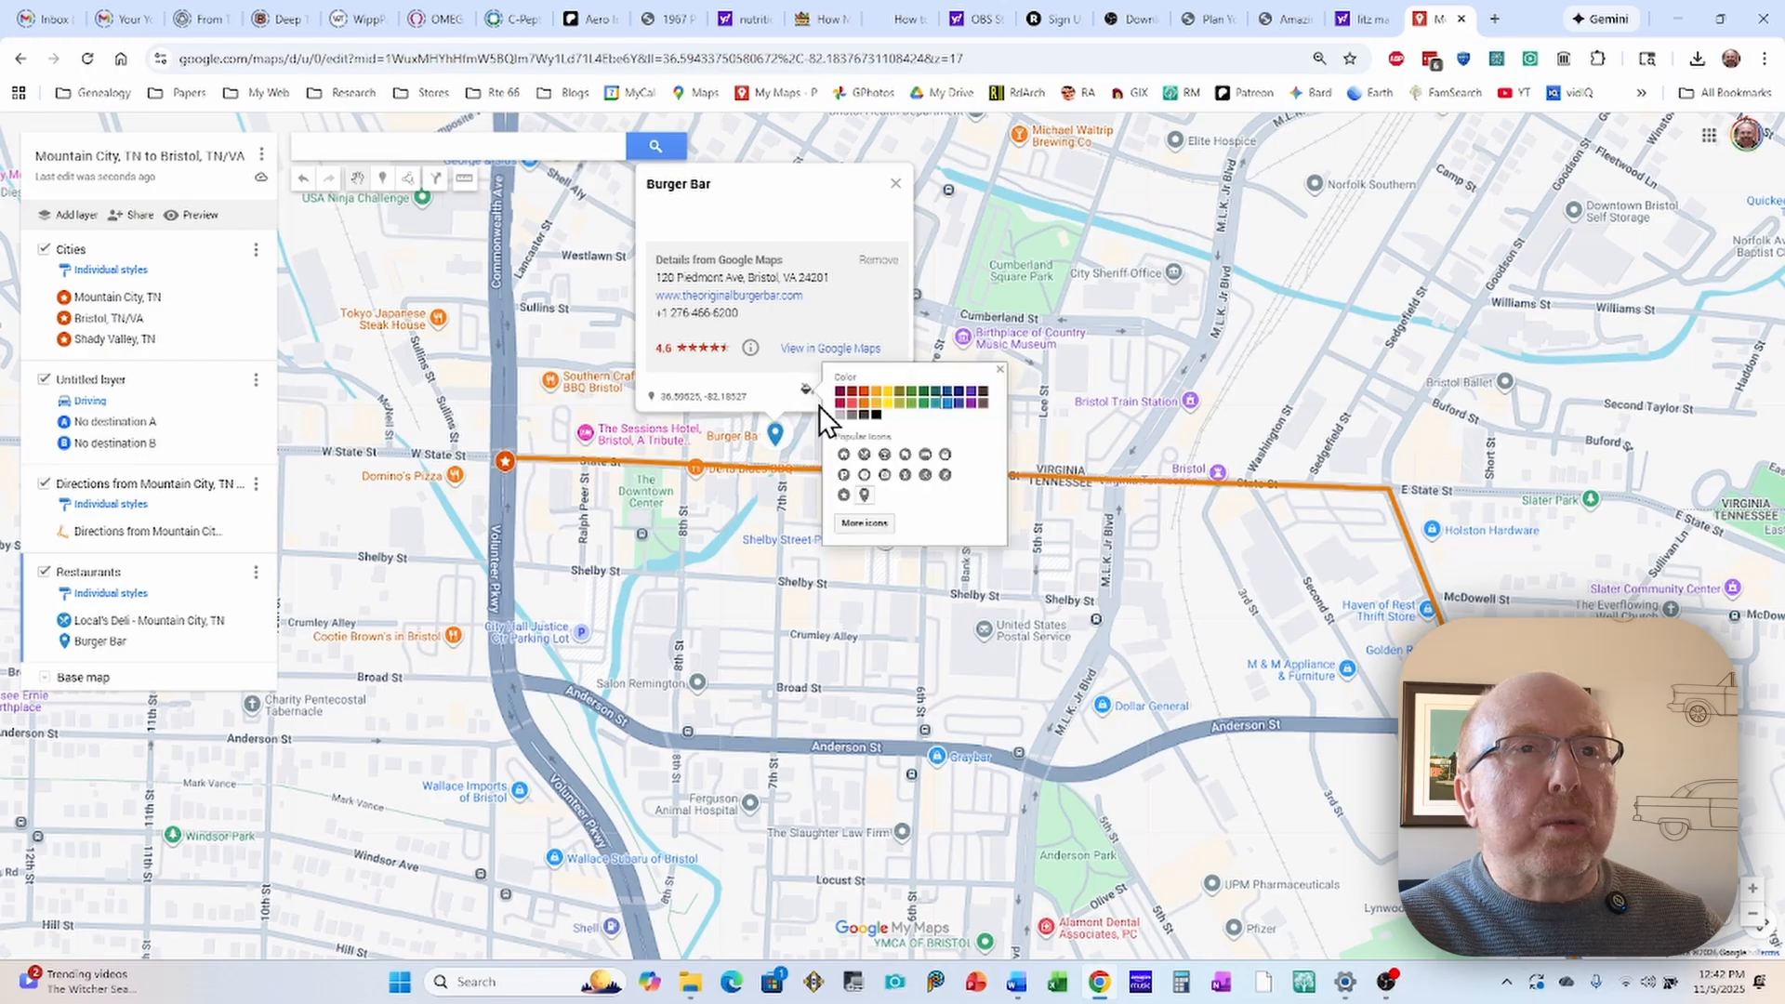
pyautogui.click(864, 455)
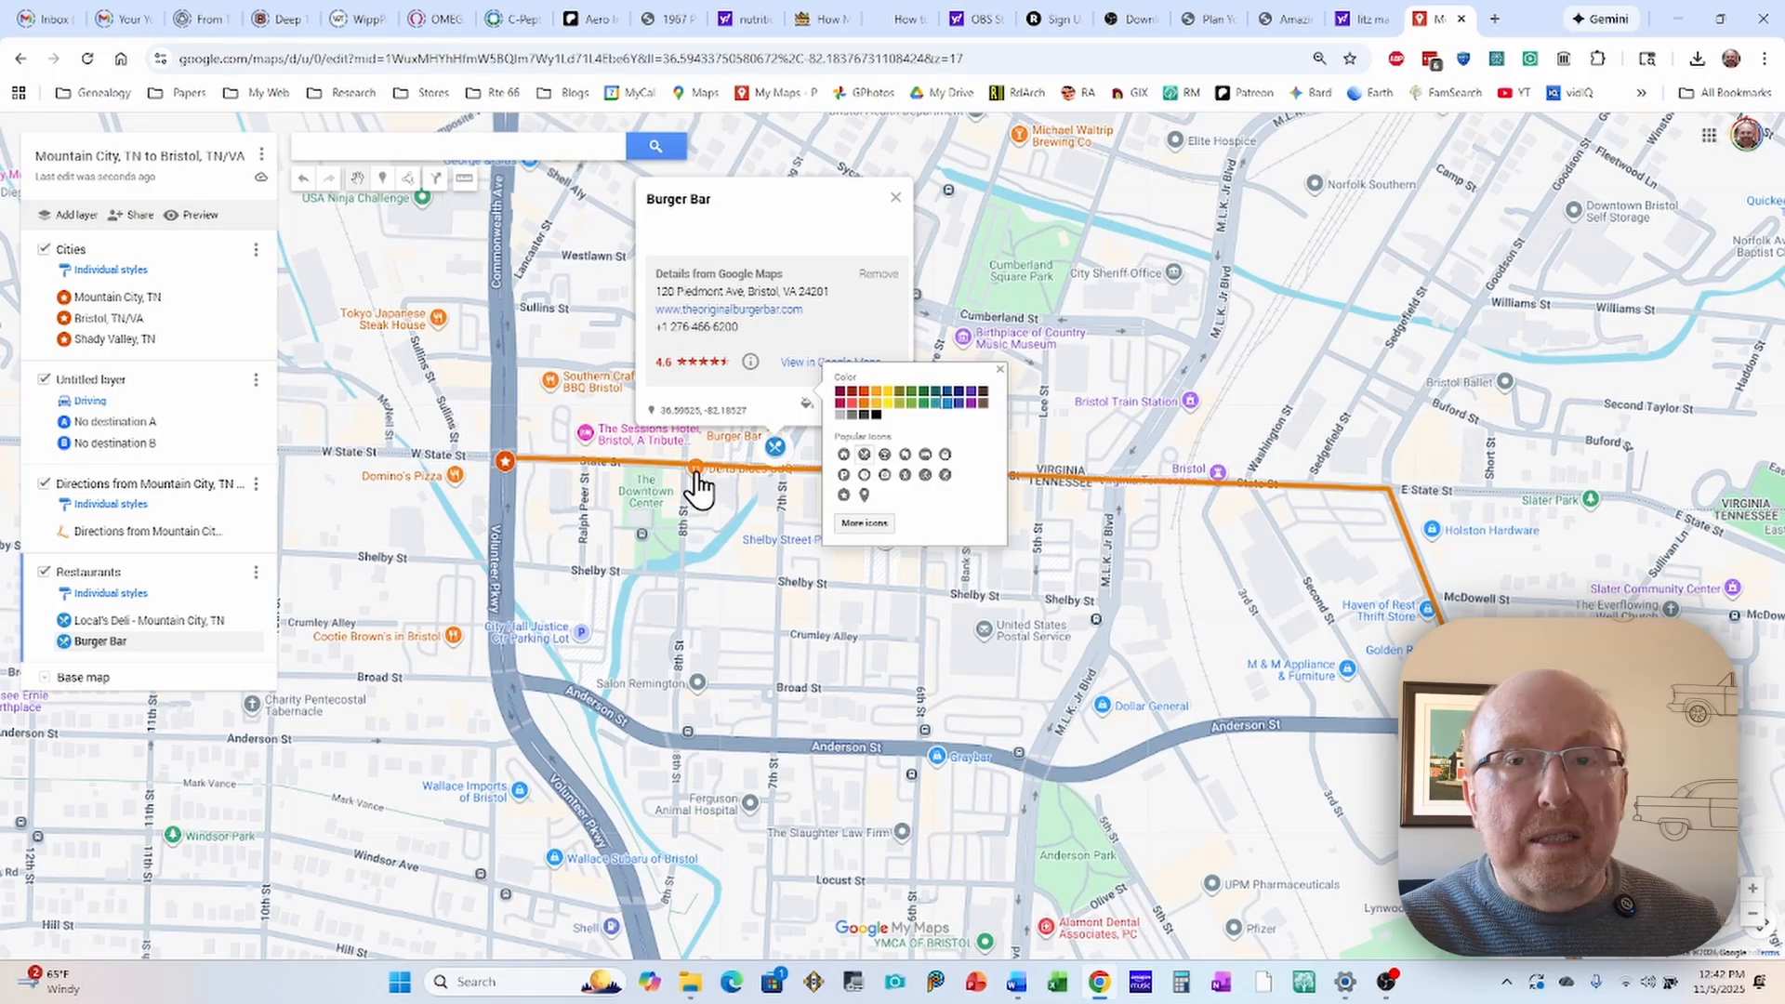
# Step: Add the Delta Blues BBQ place on State Street in Bristol to the Restaurants layer with the crossed-utensils icon
pyautogui.click(696, 474)
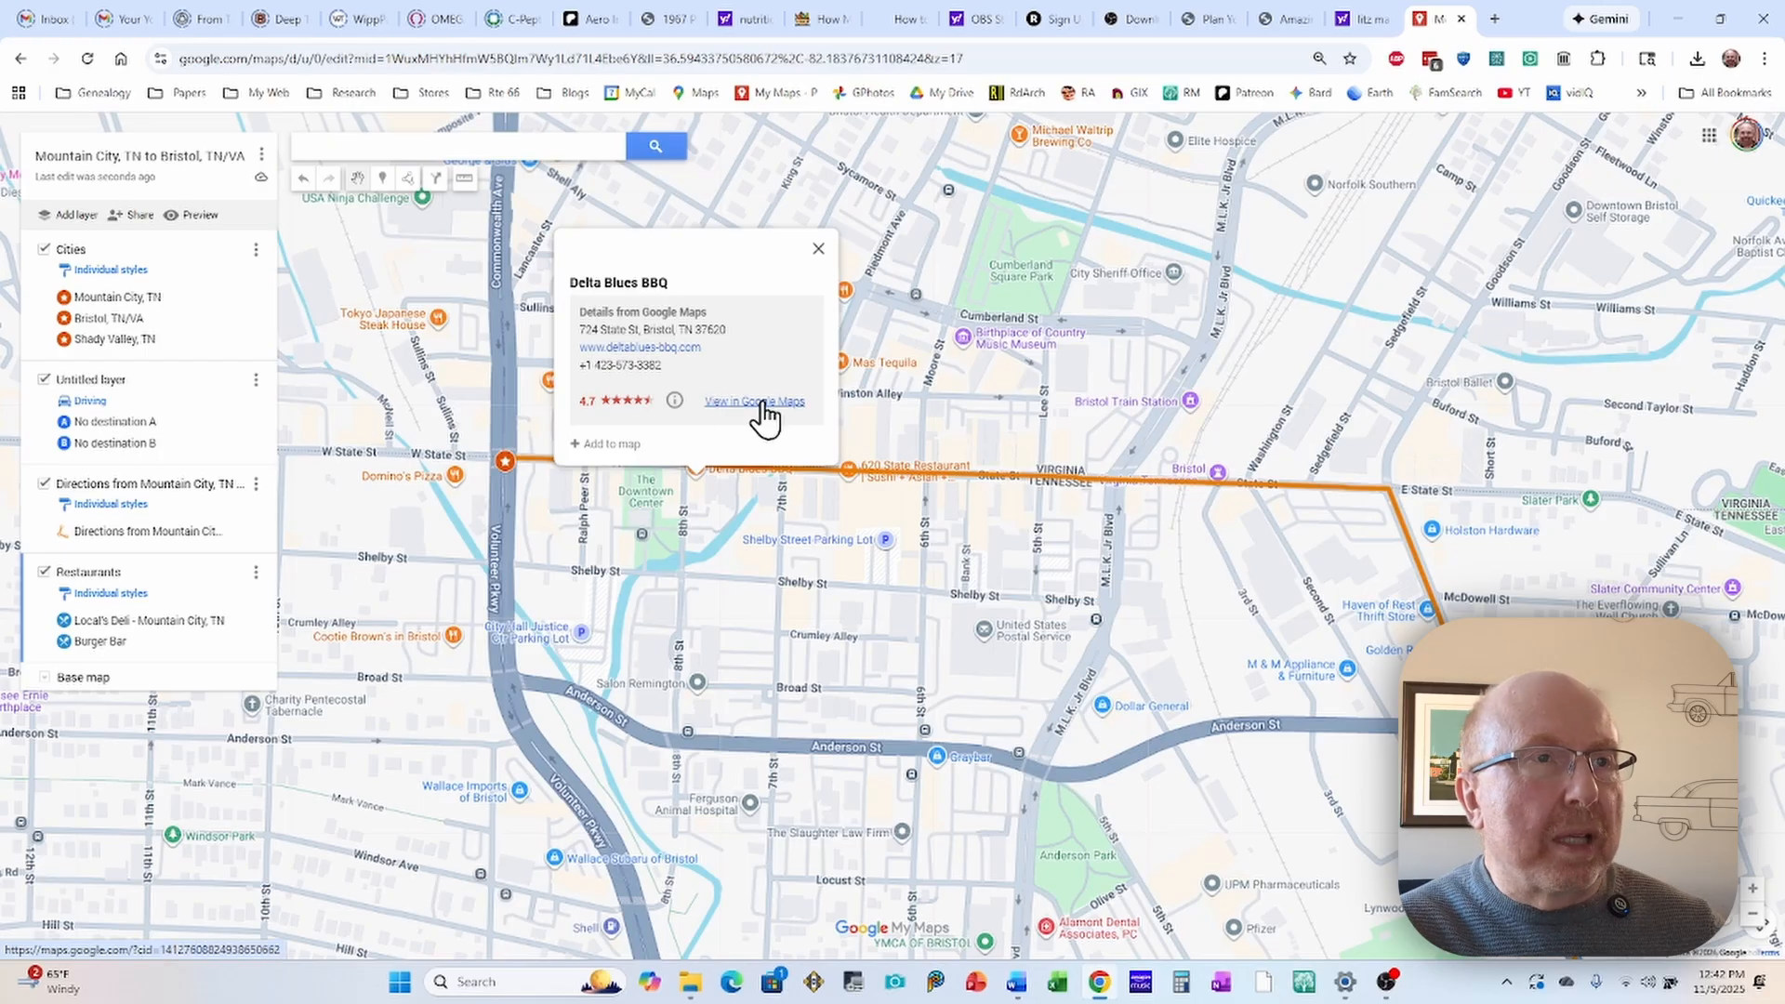
pyautogui.click(577, 445)
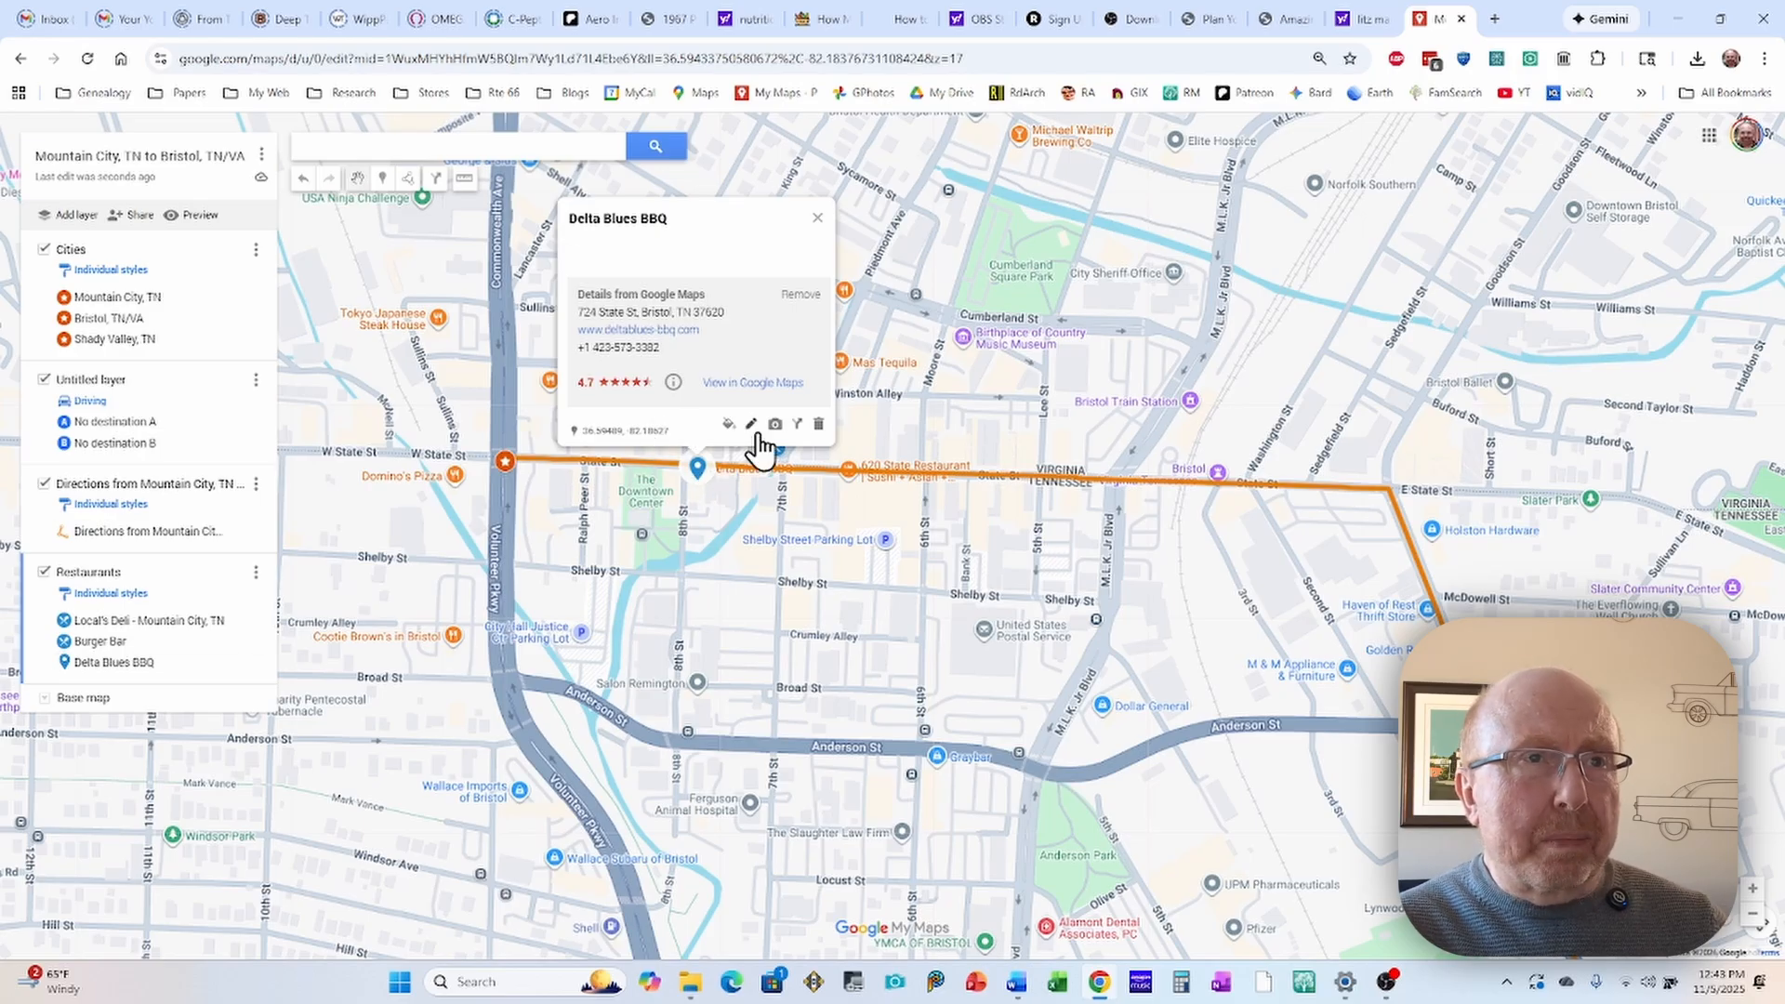
pyautogui.click(729, 428)
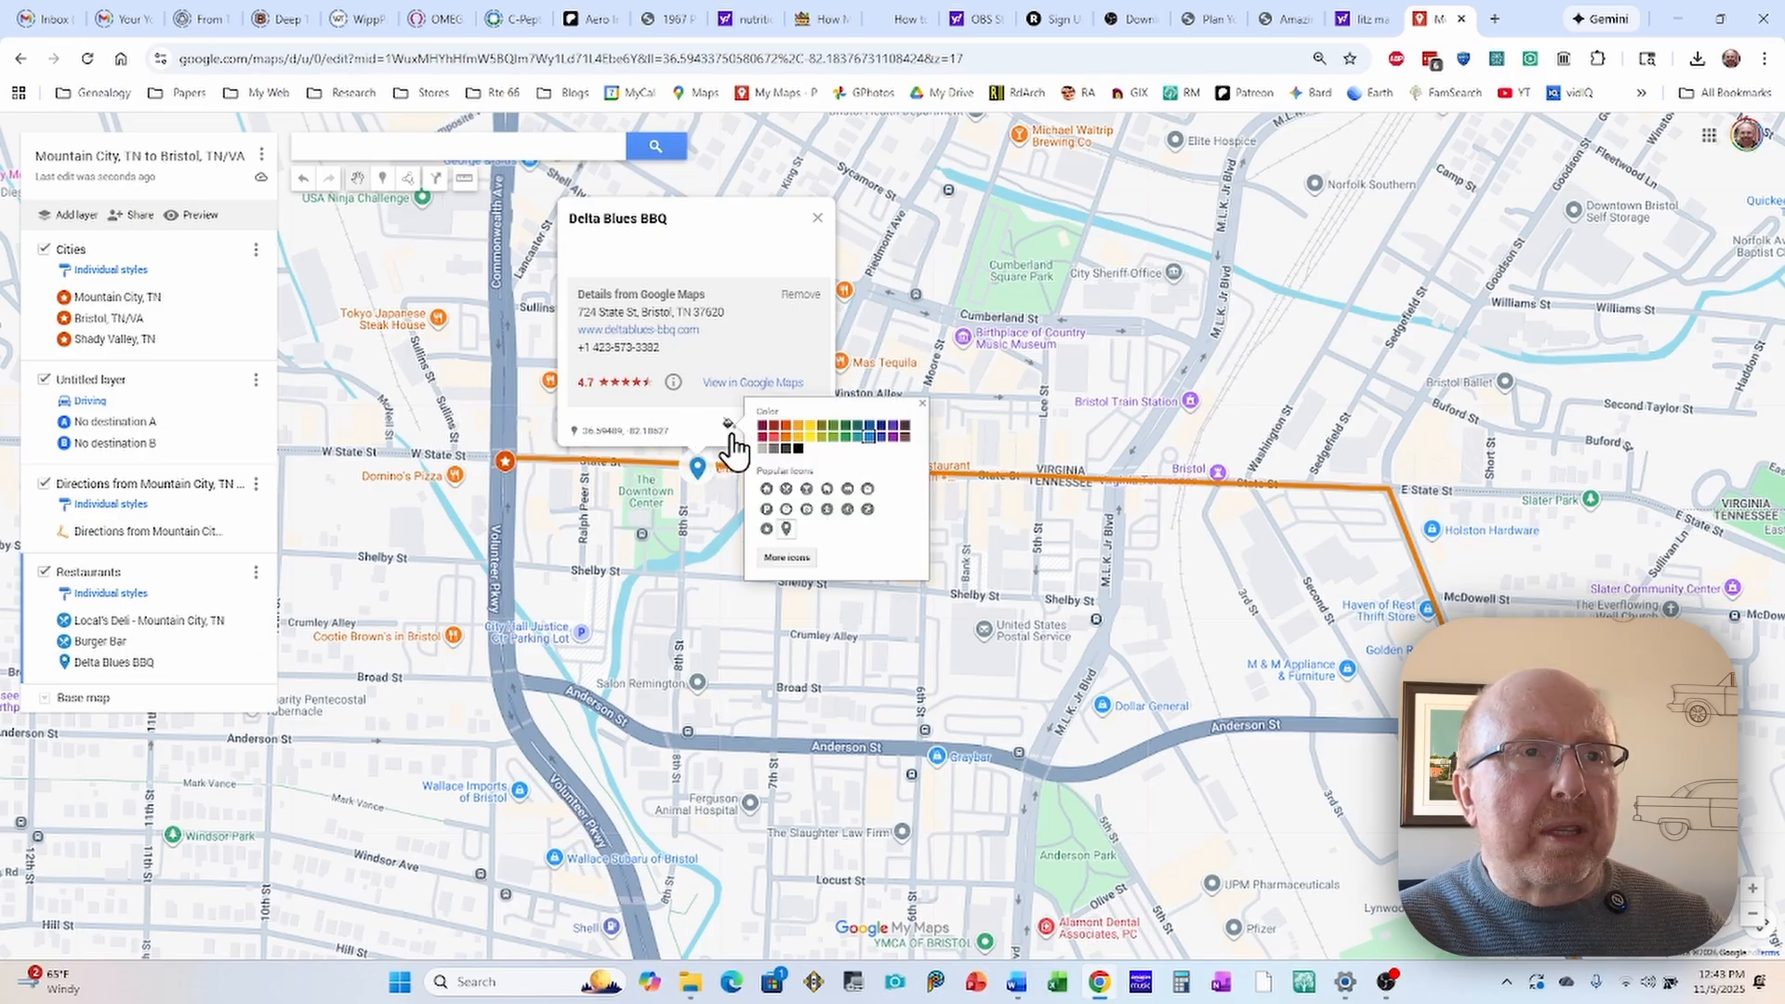
pyautogui.click(787, 488)
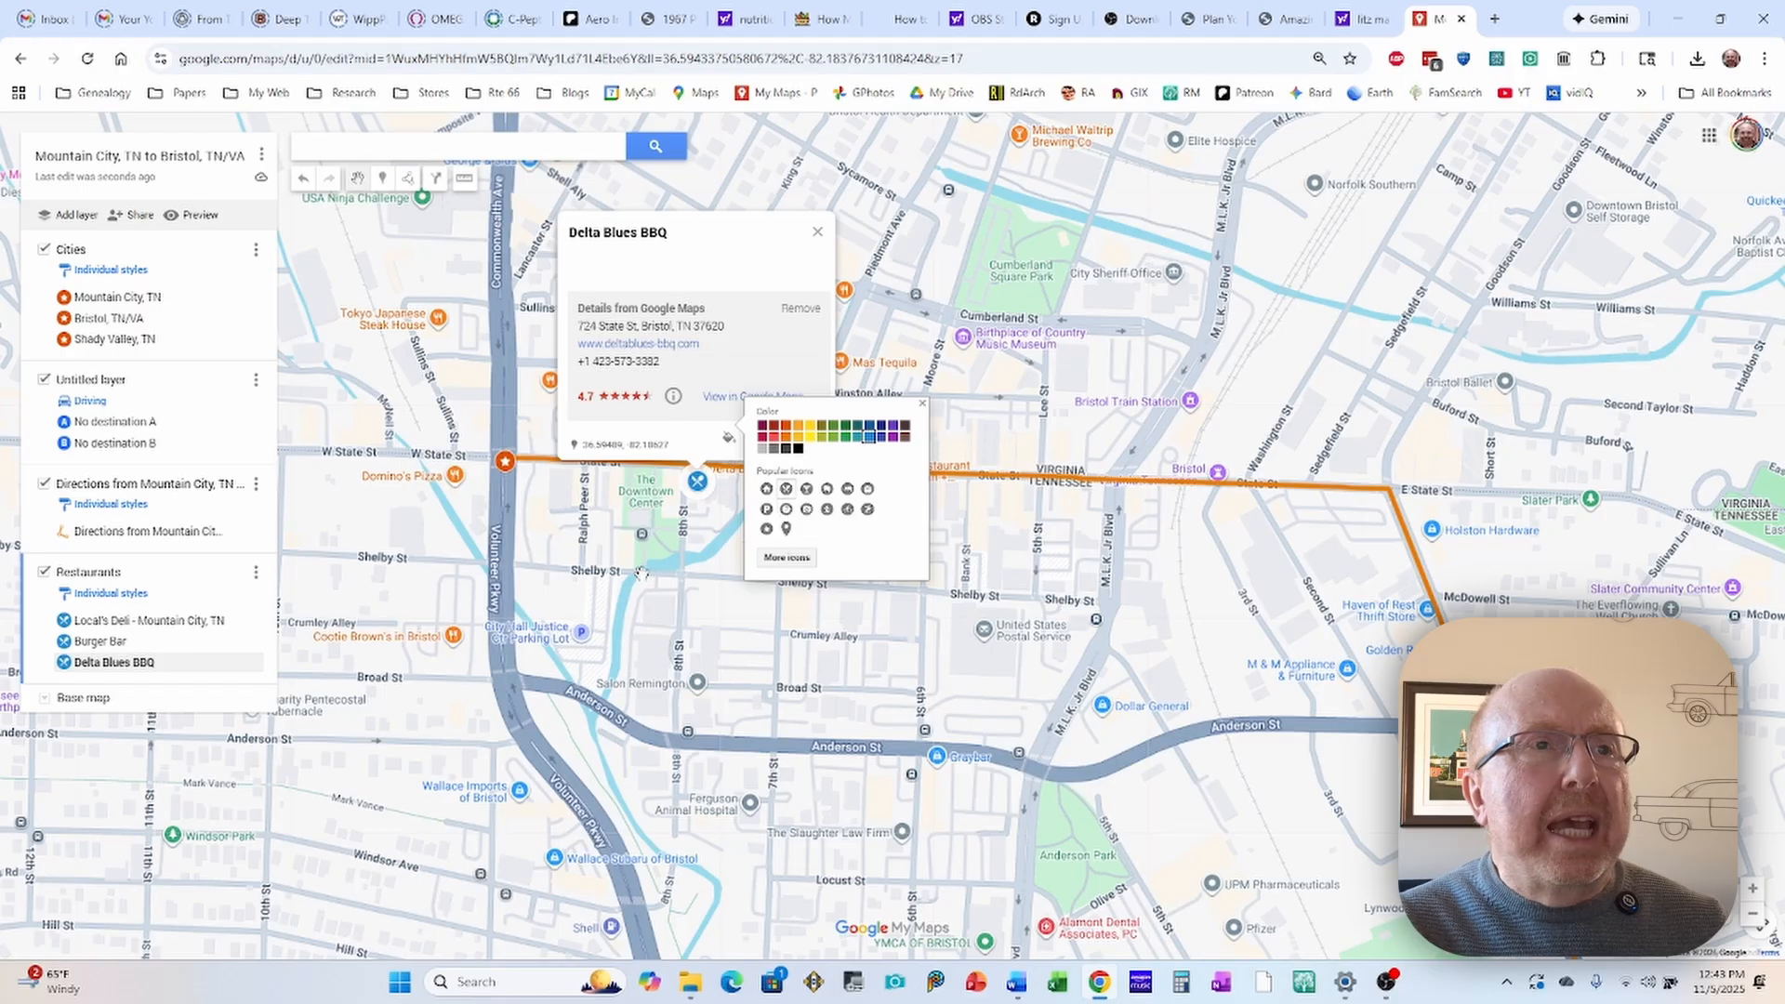
pyautogui.click(708, 587)
pyautogui.click(692, 580)
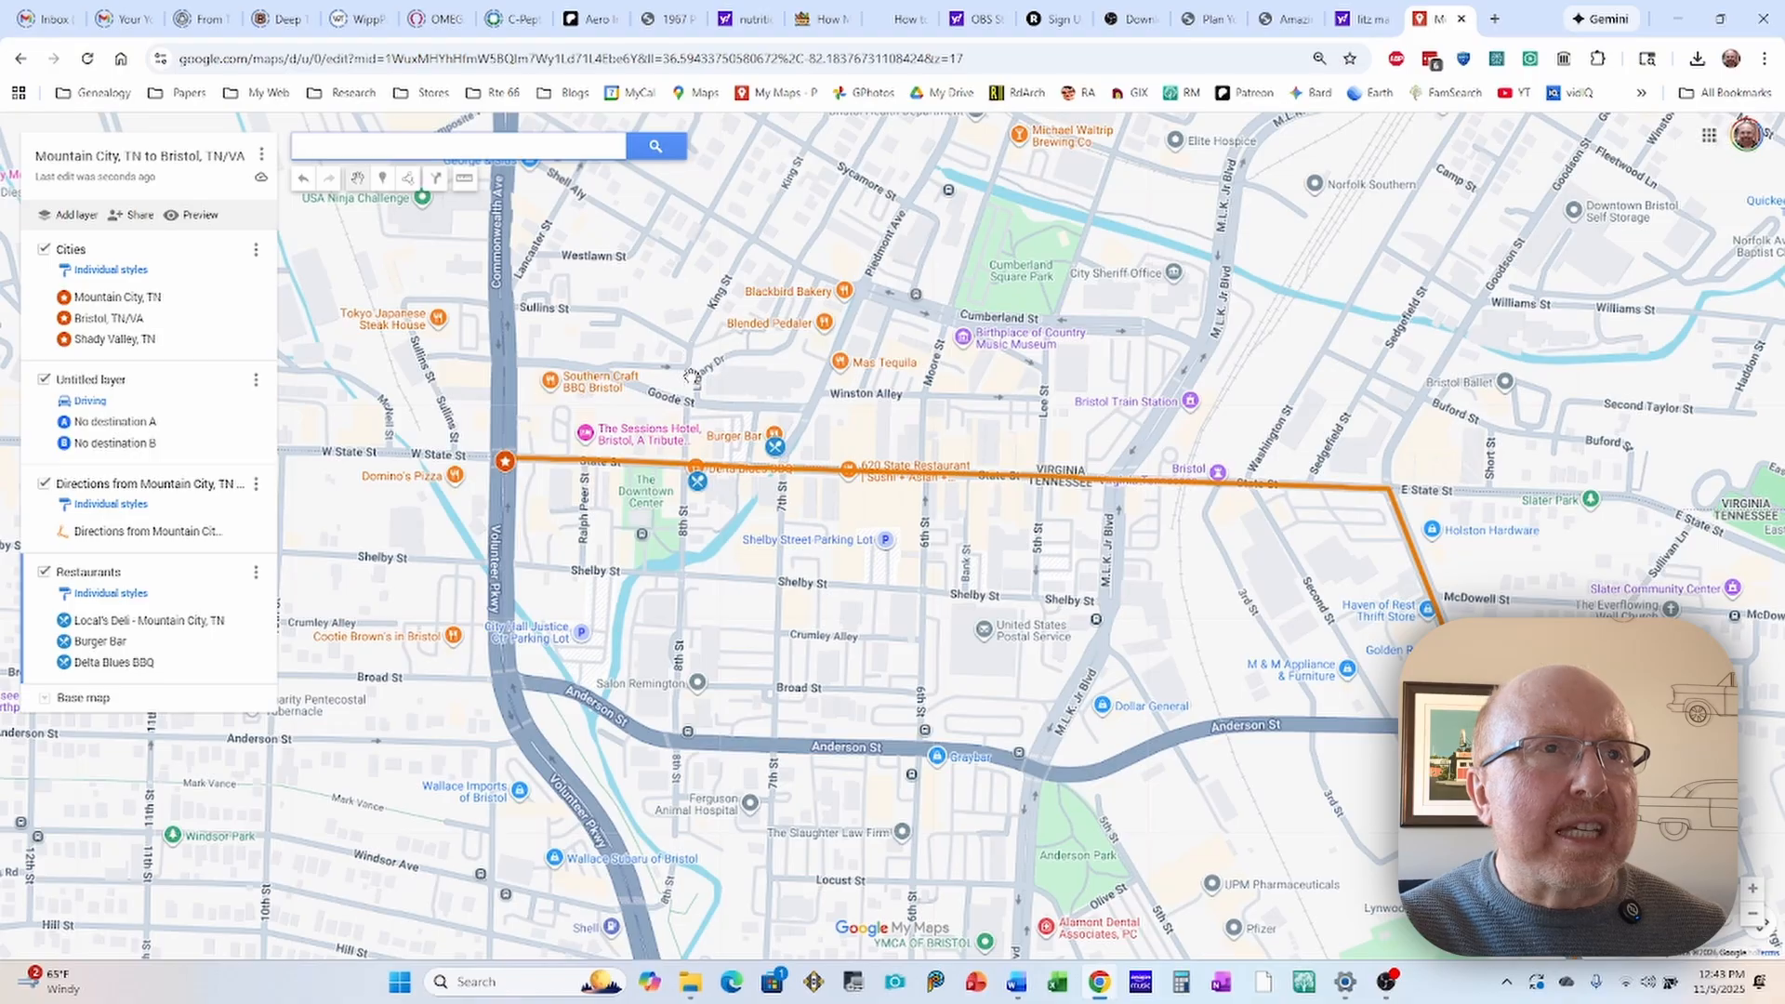
# Step: Examine the restaurant markers along the orange route from Bristol to Mountain City and back
pyautogui.scroll(-1, 676, 369)
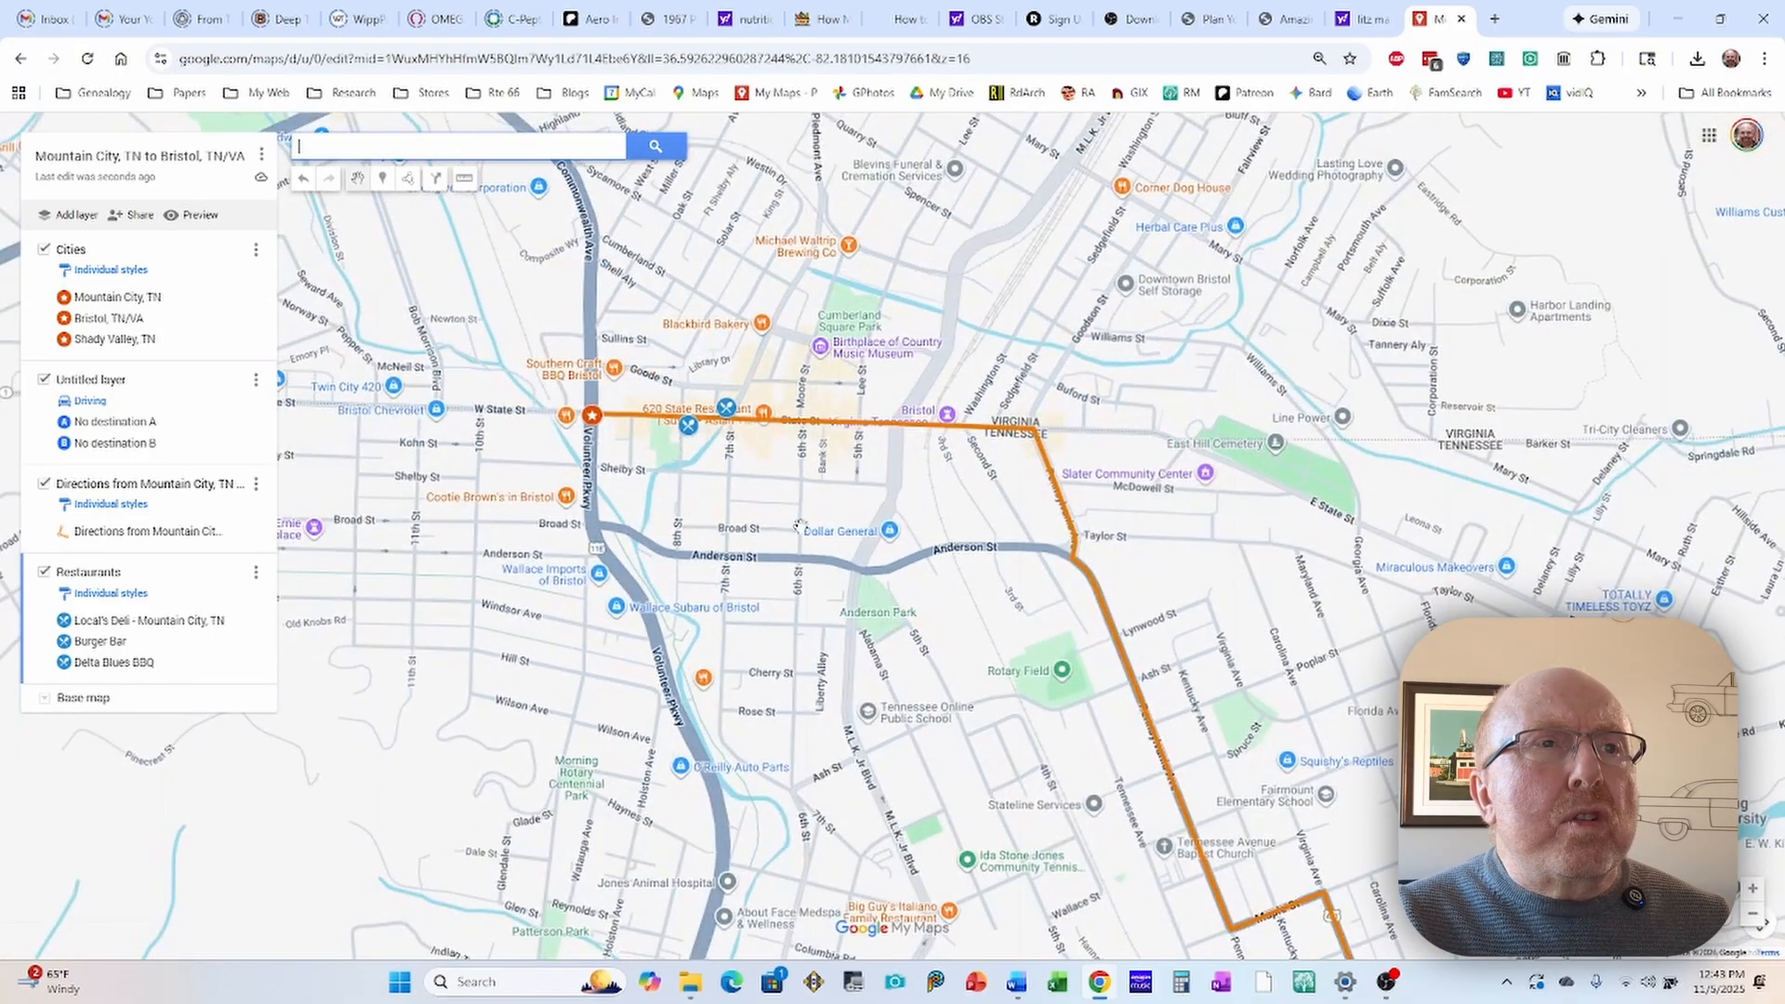
pyautogui.scroll(-1, 689, 507)
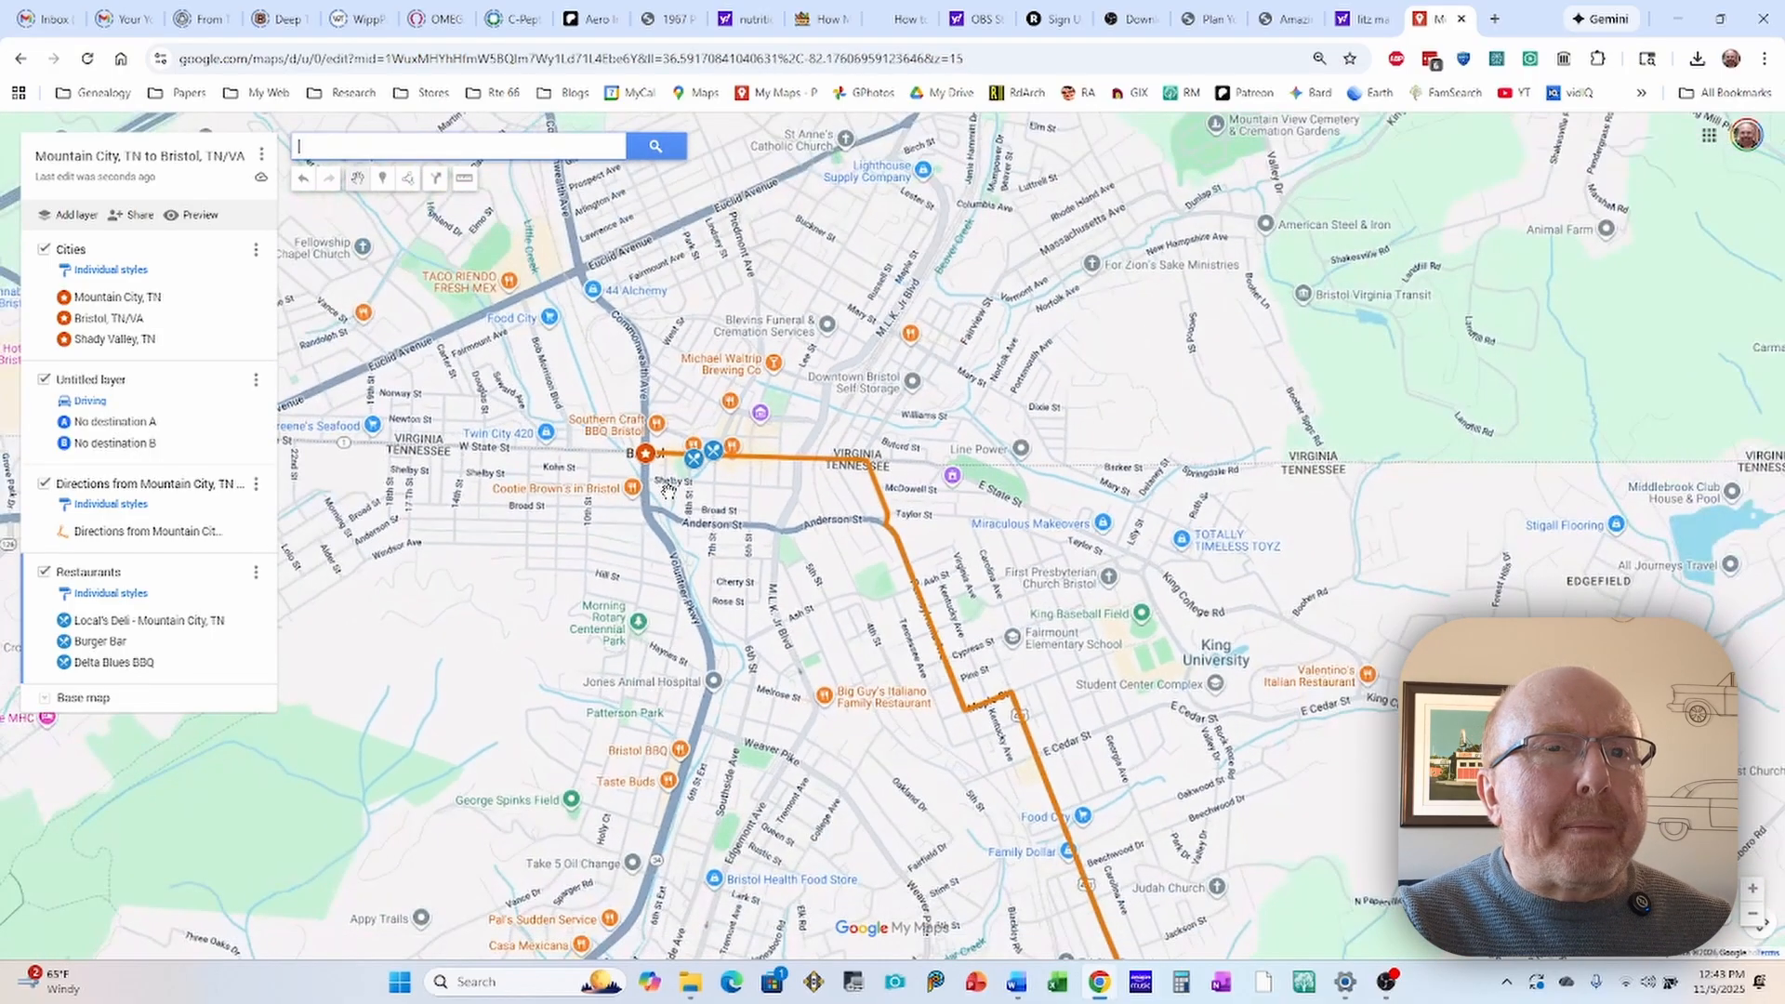
pyautogui.scroll(-1, 561, 500)
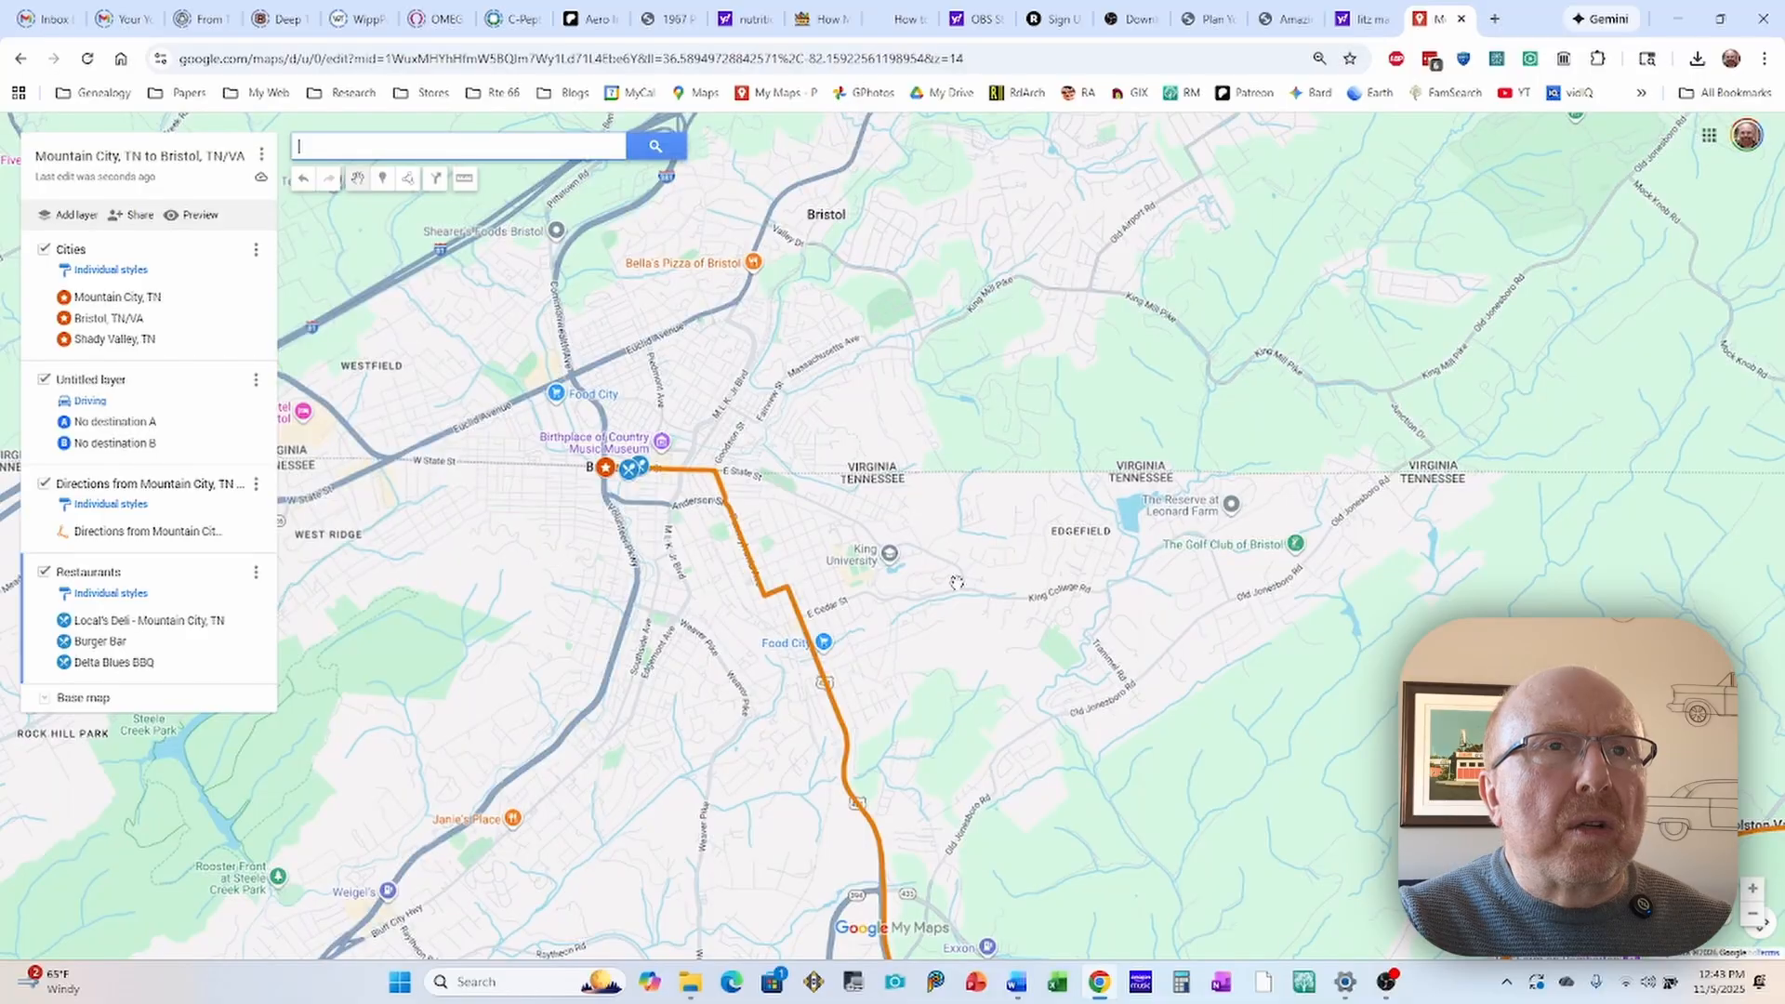
pyautogui.scroll(-1, 923, 534)
pyautogui.moveTo(912, 446); pyautogui.dragTo(822, 367)
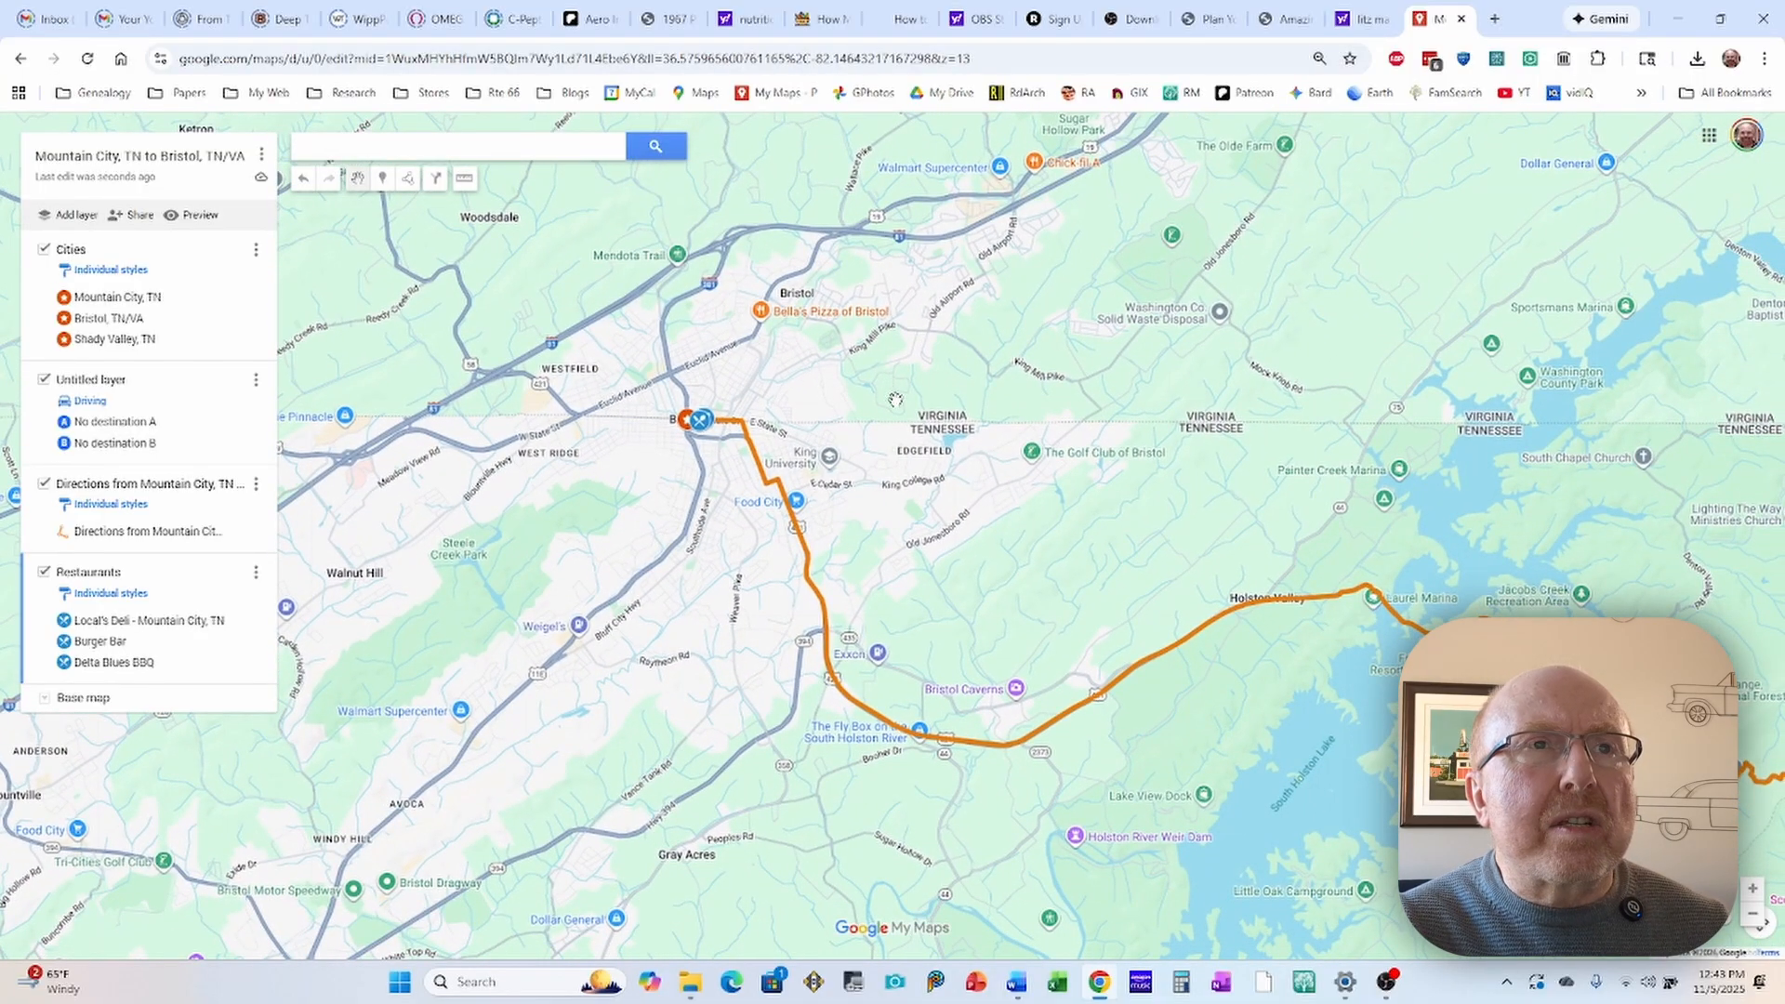
pyautogui.scroll(-1, 878, 379)
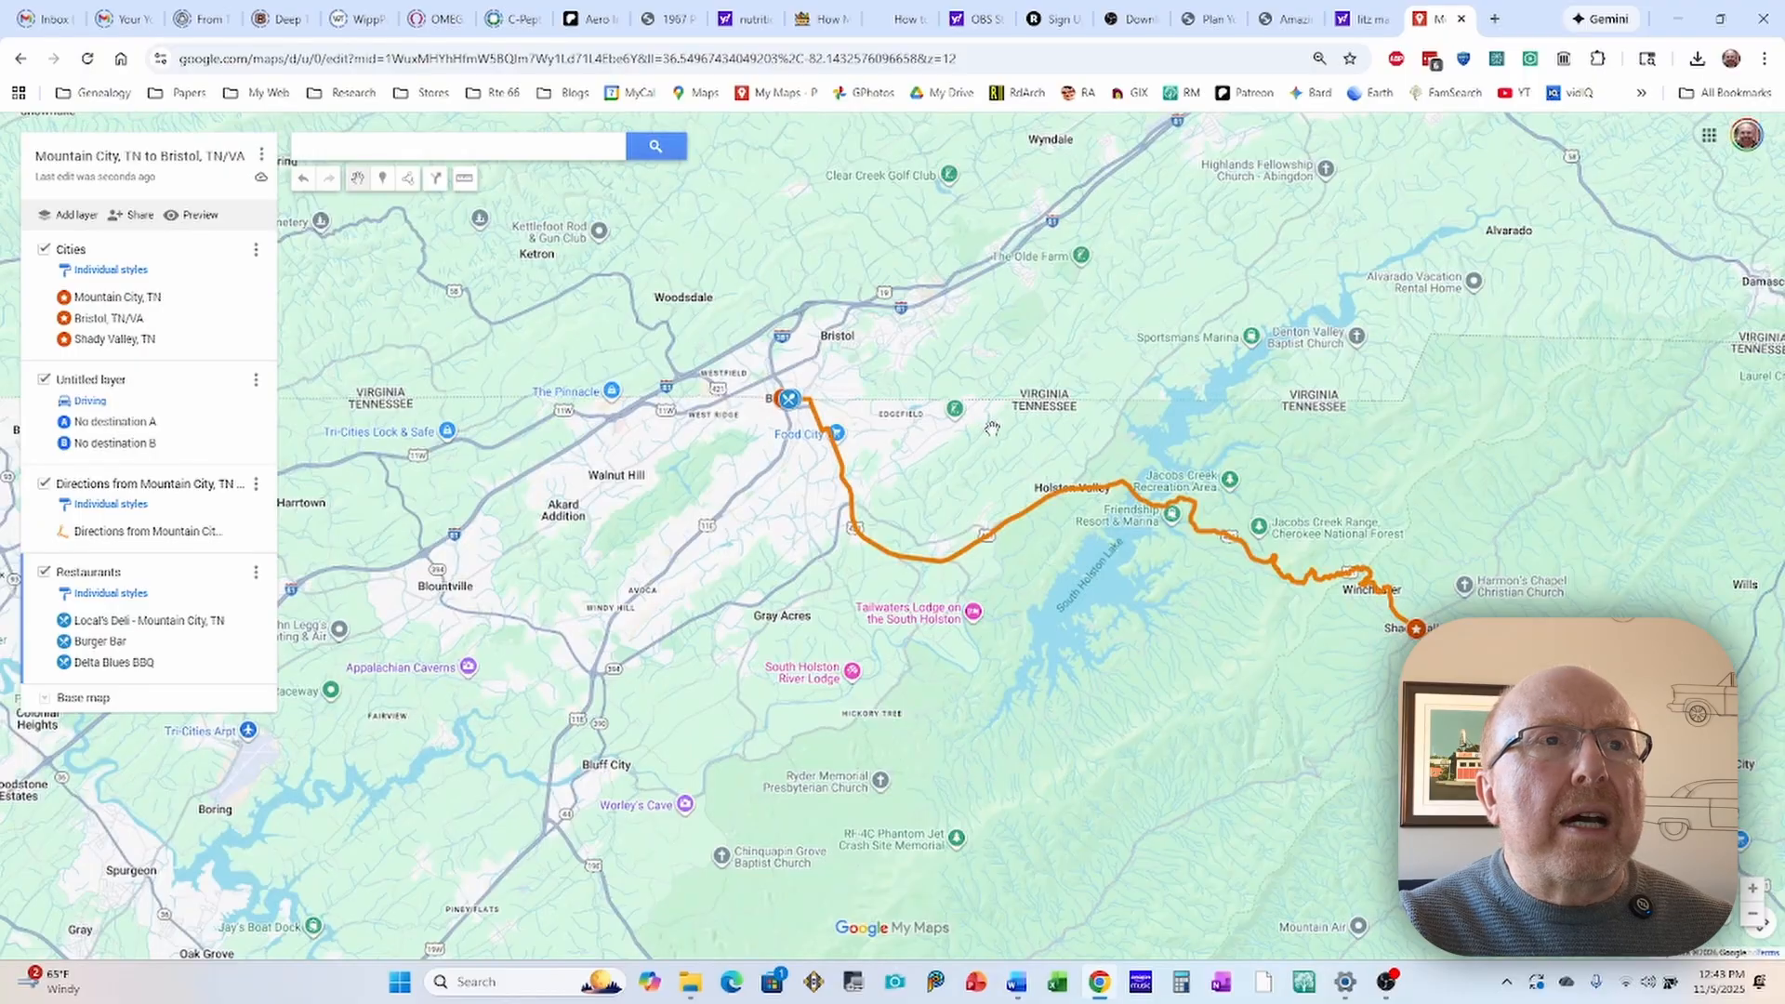
pyautogui.moveTo(993, 430); pyautogui.dragTo(807, 305)
pyautogui.moveTo(1112, 585); pyautogui.dragTo(967, 449)
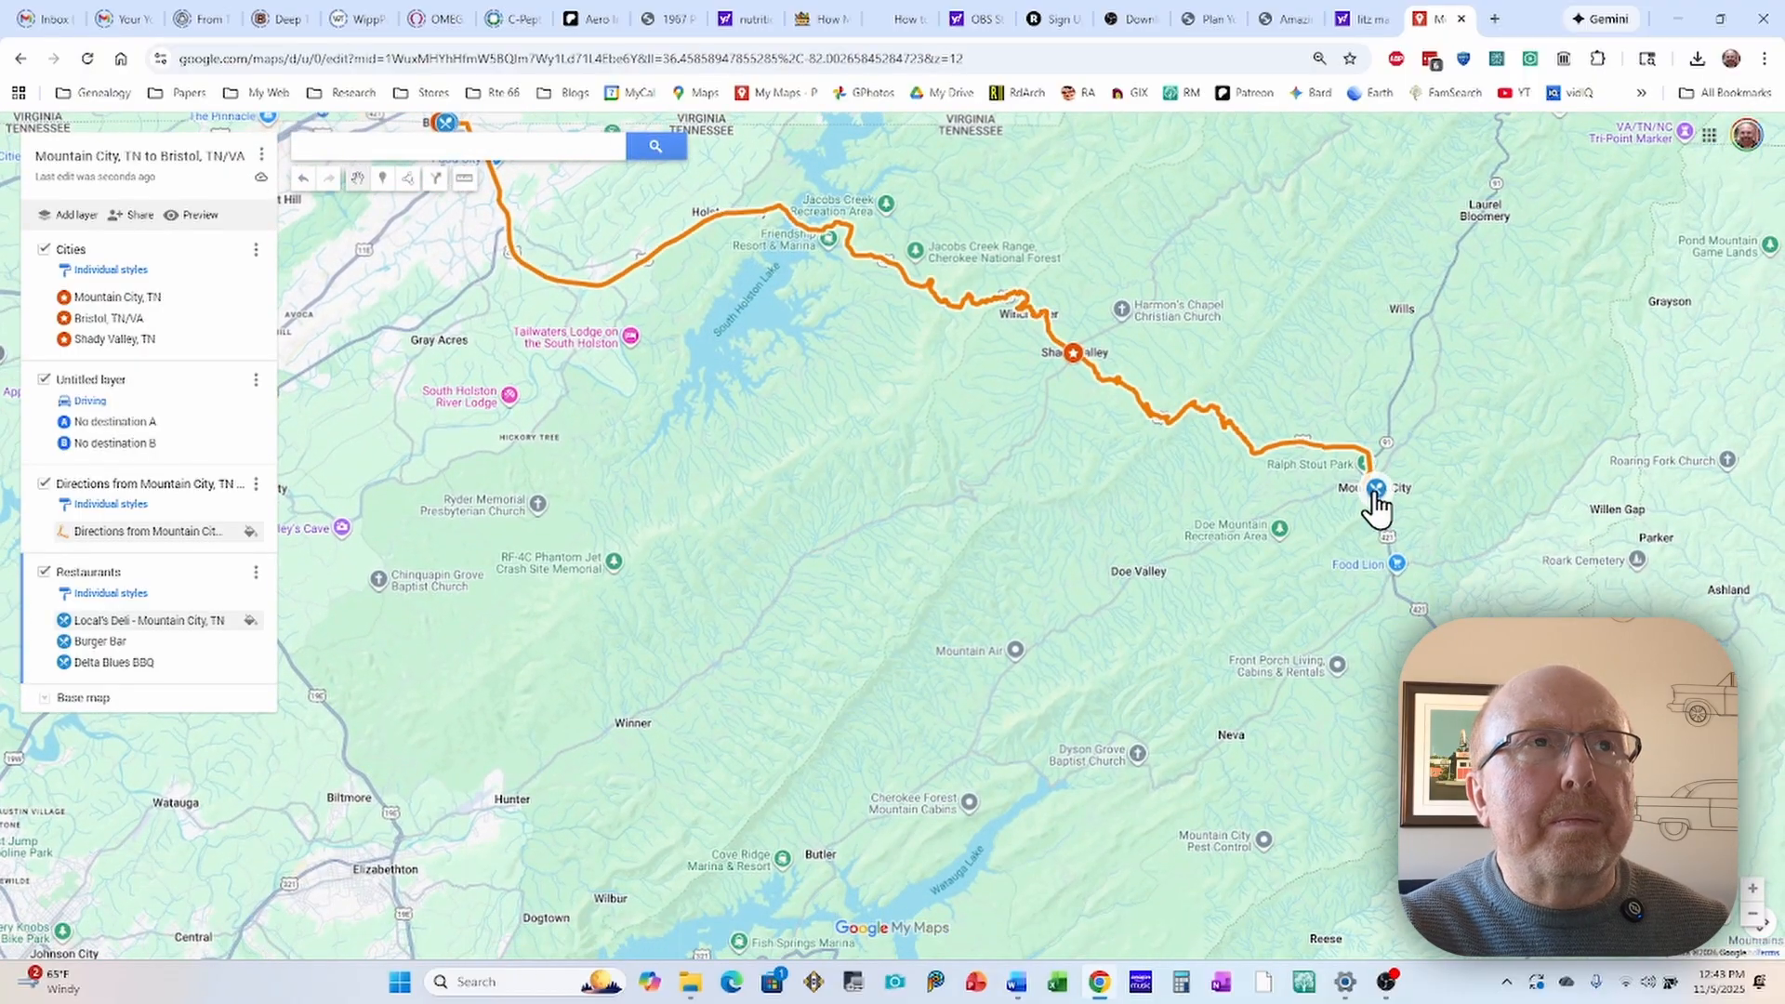
pyautogui.moveTo(456, 141); pyautogui.dragTo(845, 288)
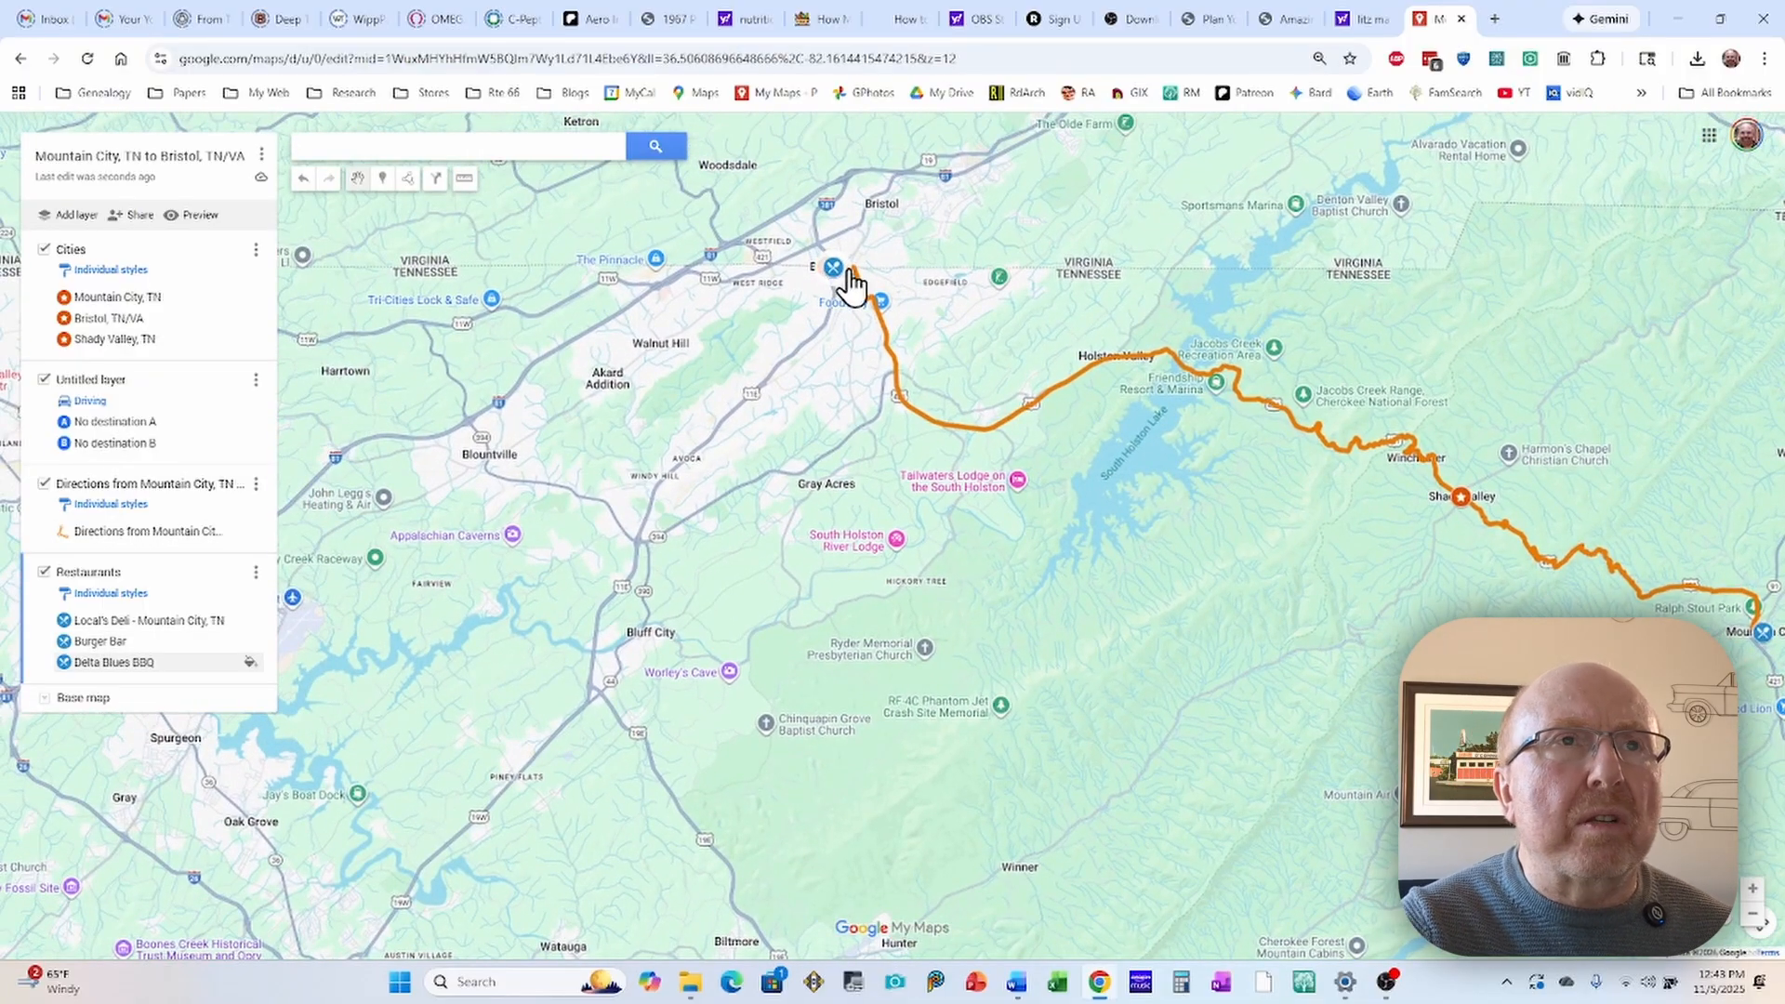
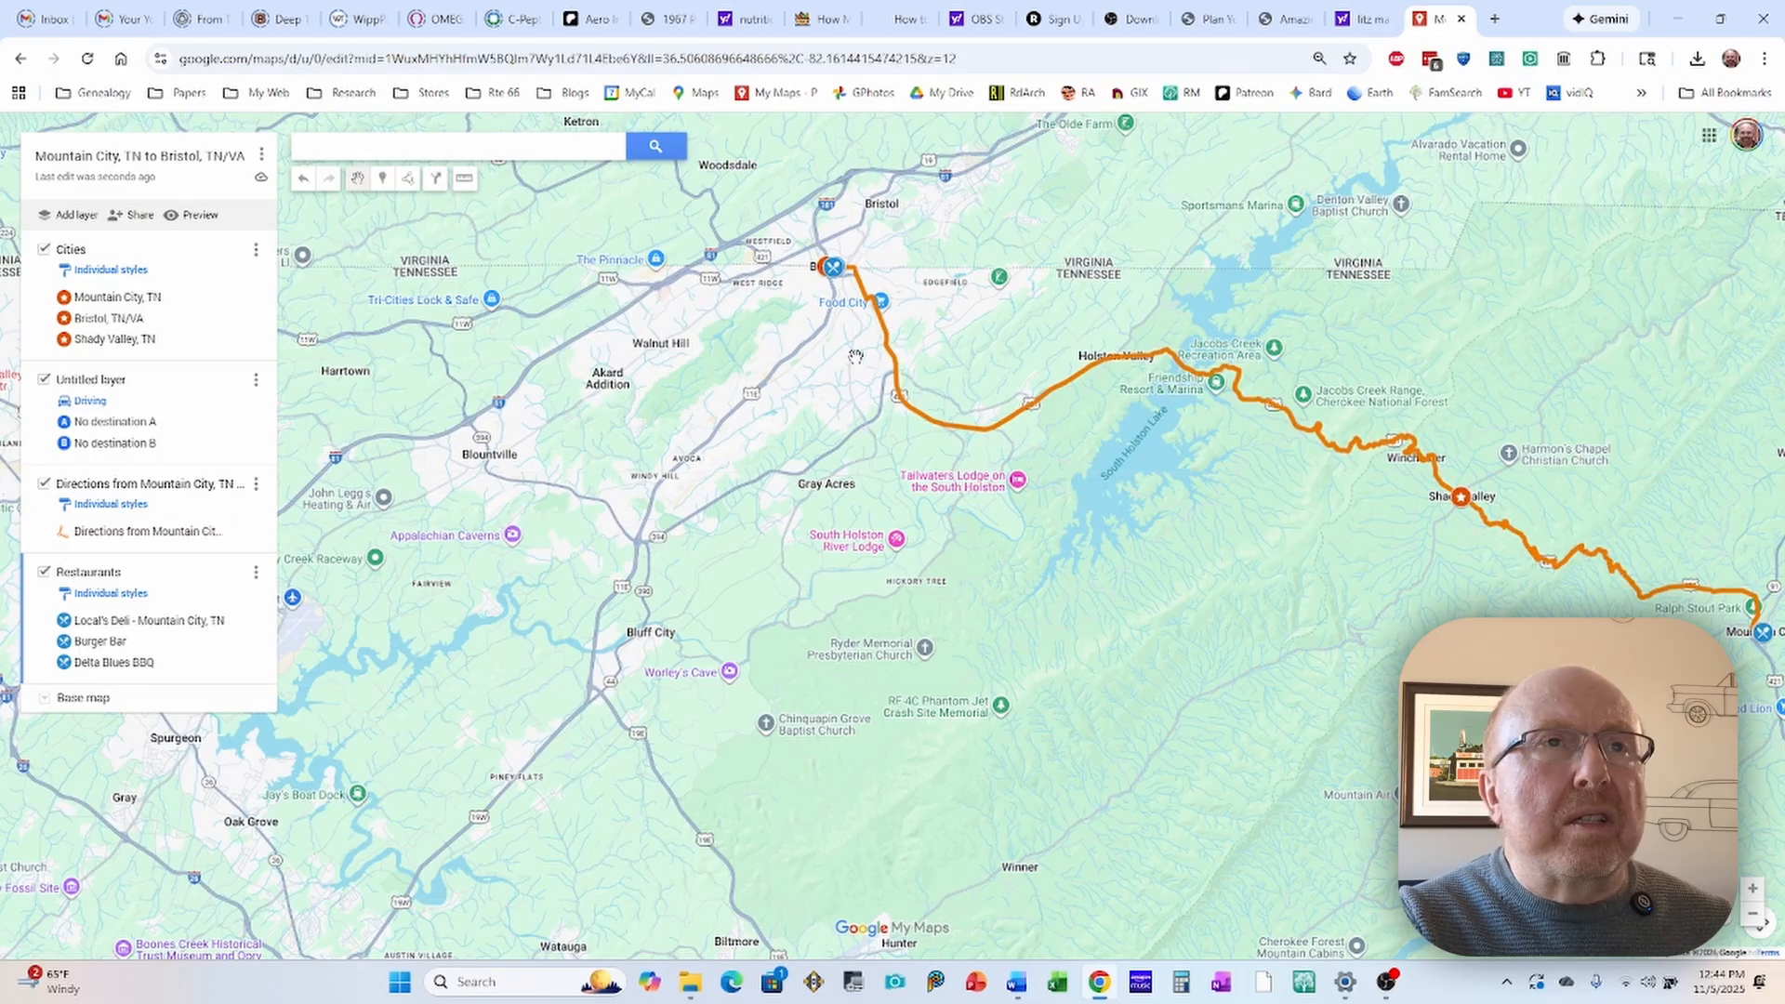
# Step: Add a new layer to the map and name it Historic Places
pyautogui.scroll(2, 848, 351)
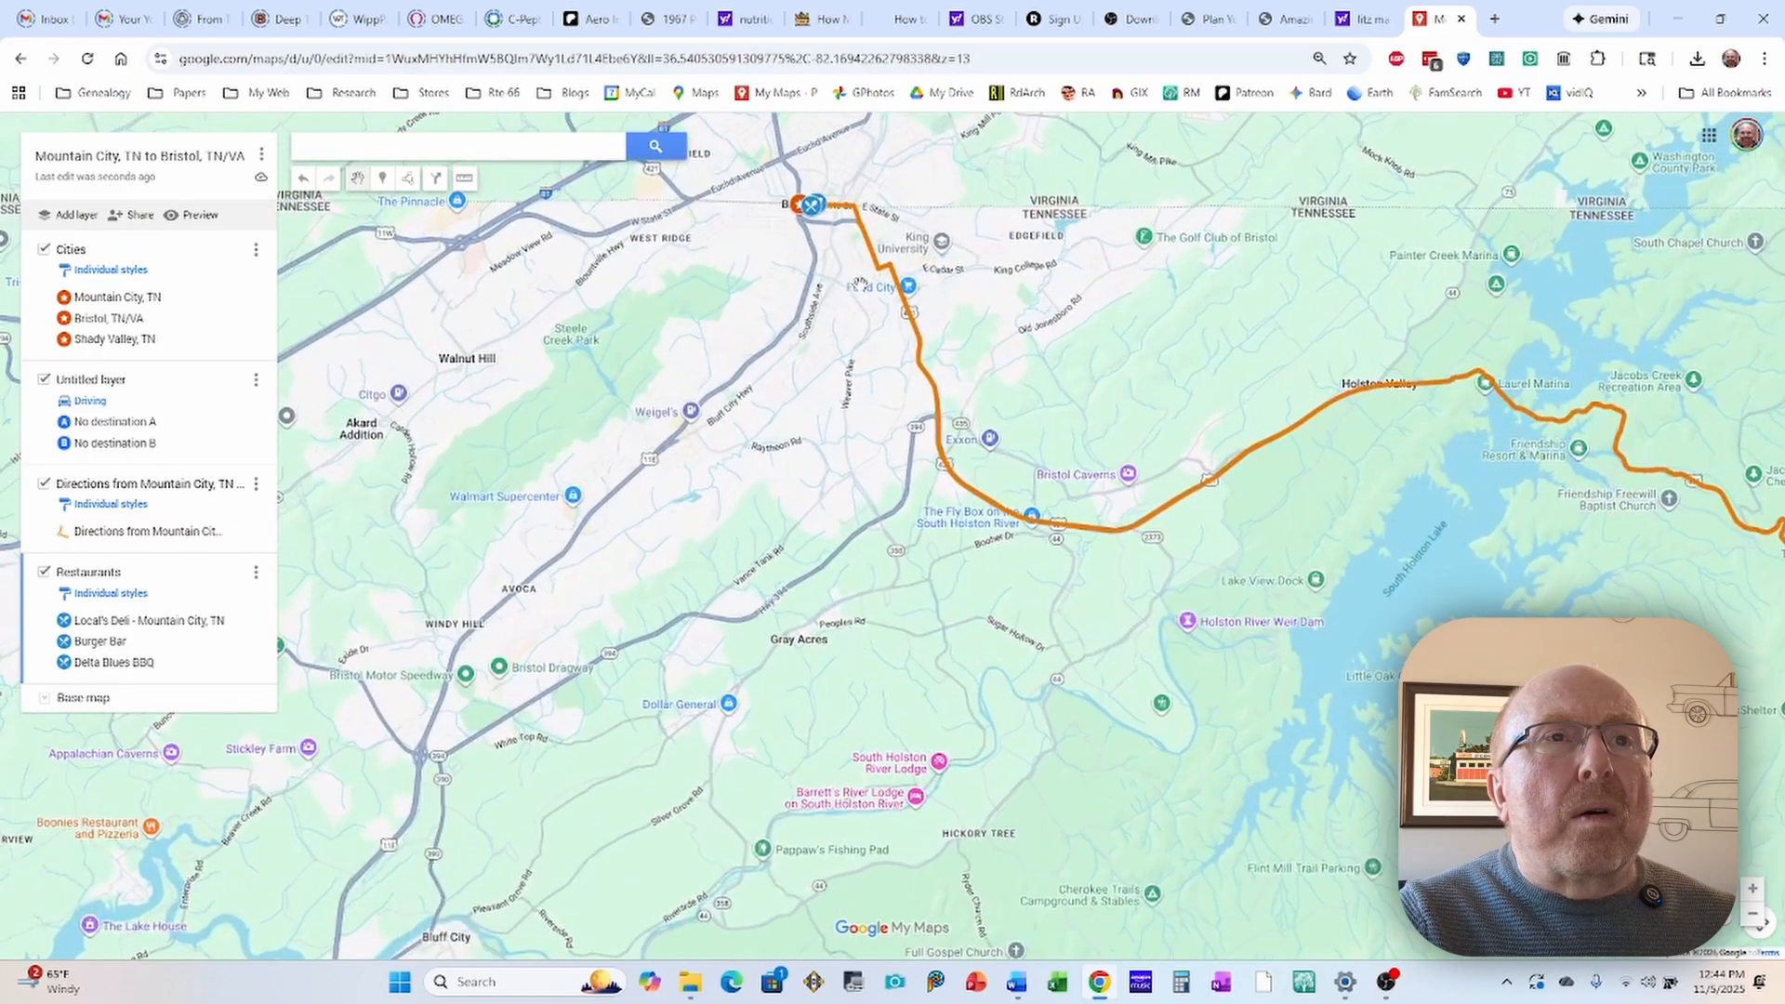
pyautogui.moveTo(853, 251); pyautogui.dragTo(1069, 393)
pyautogui.scroll(1, 870, 370)
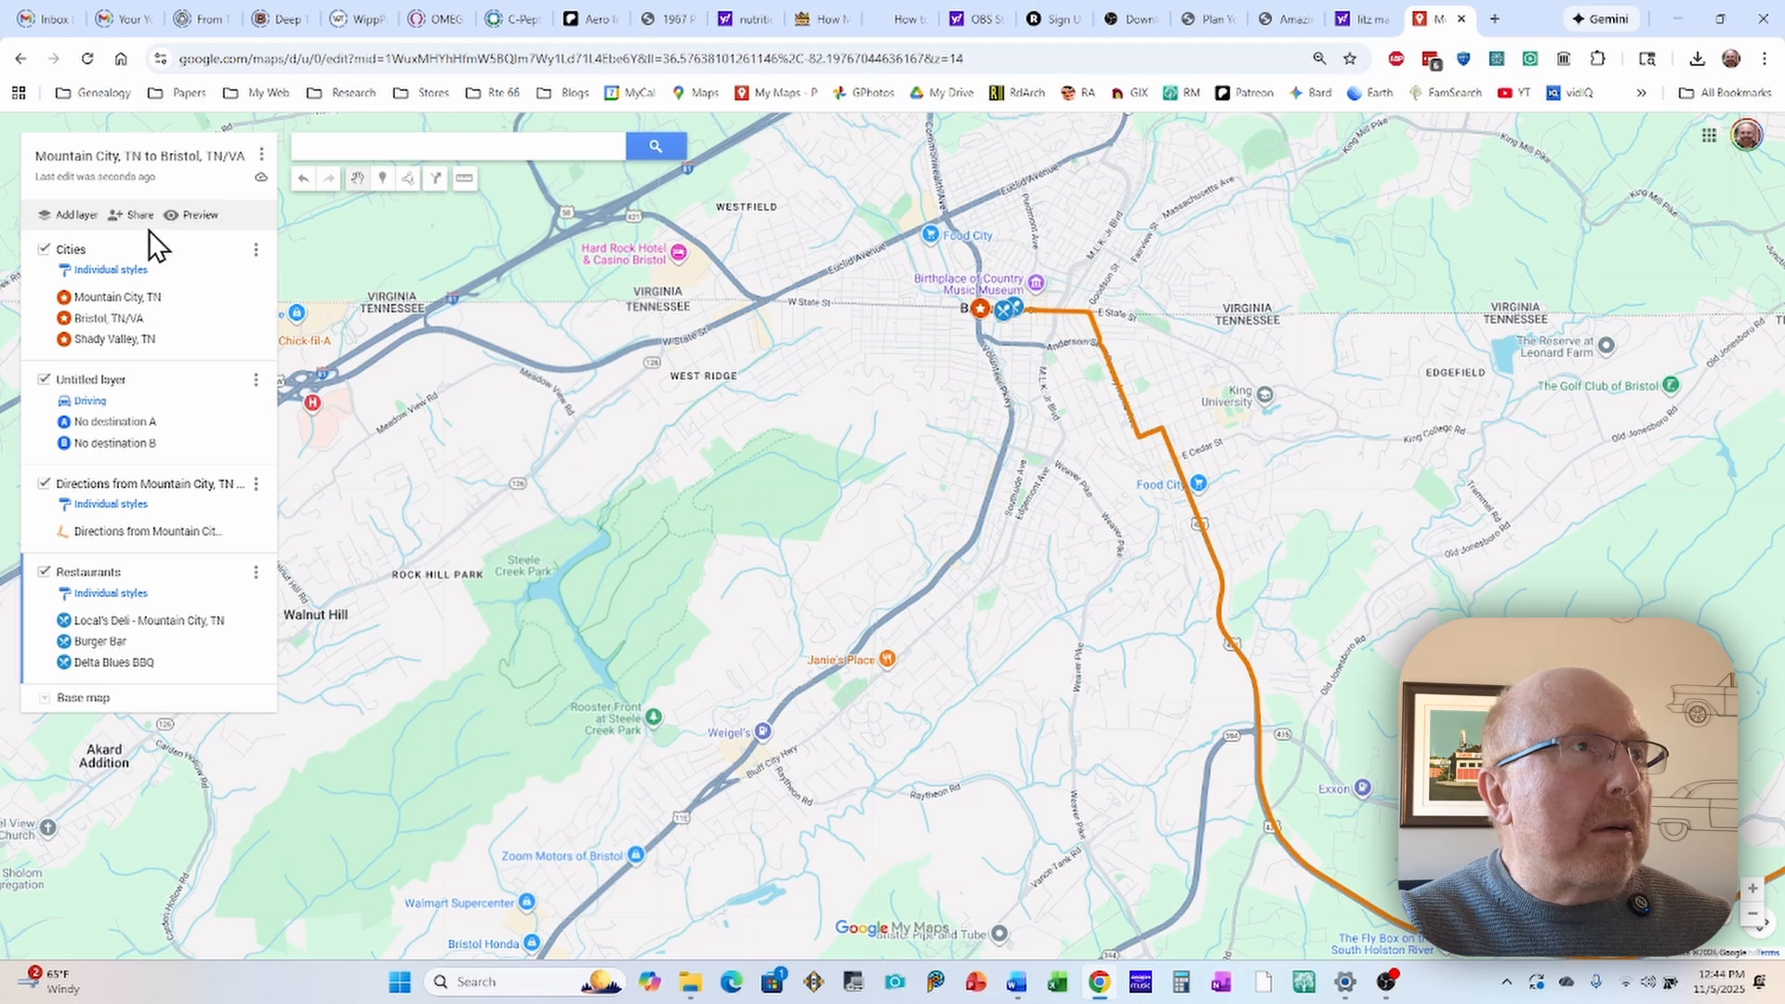
pyautogui.click(75, 221)
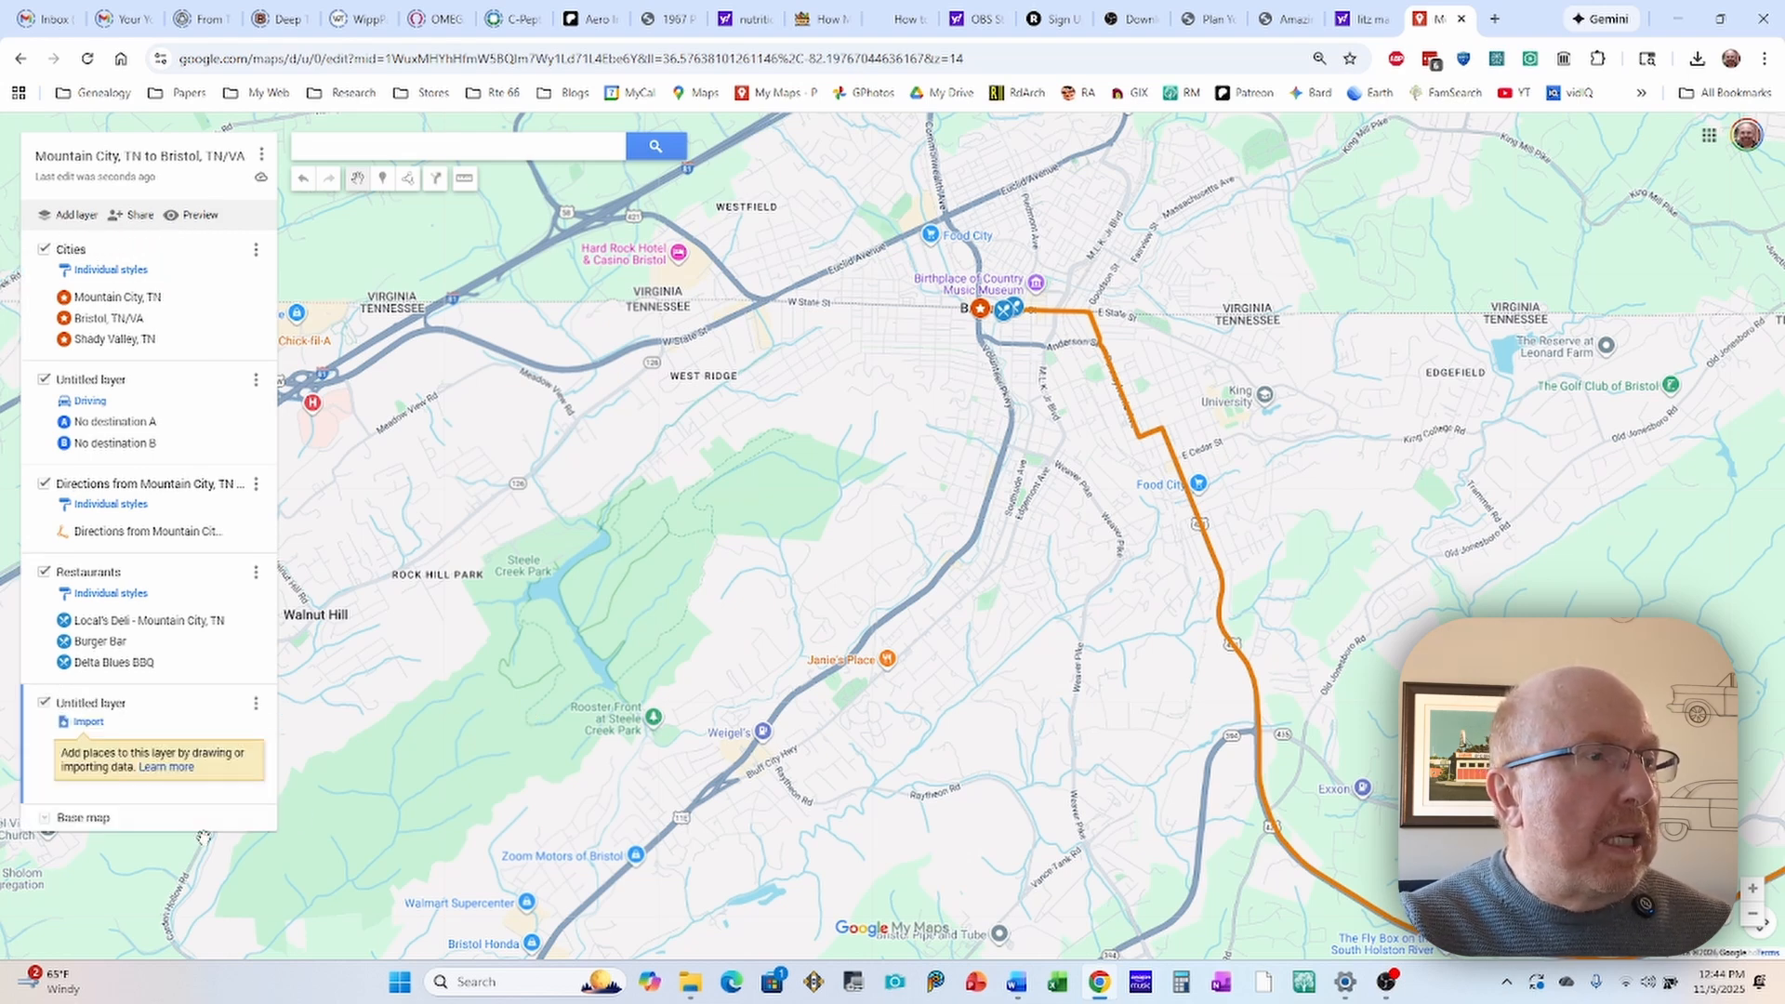
pyautogui.click(93, 705)
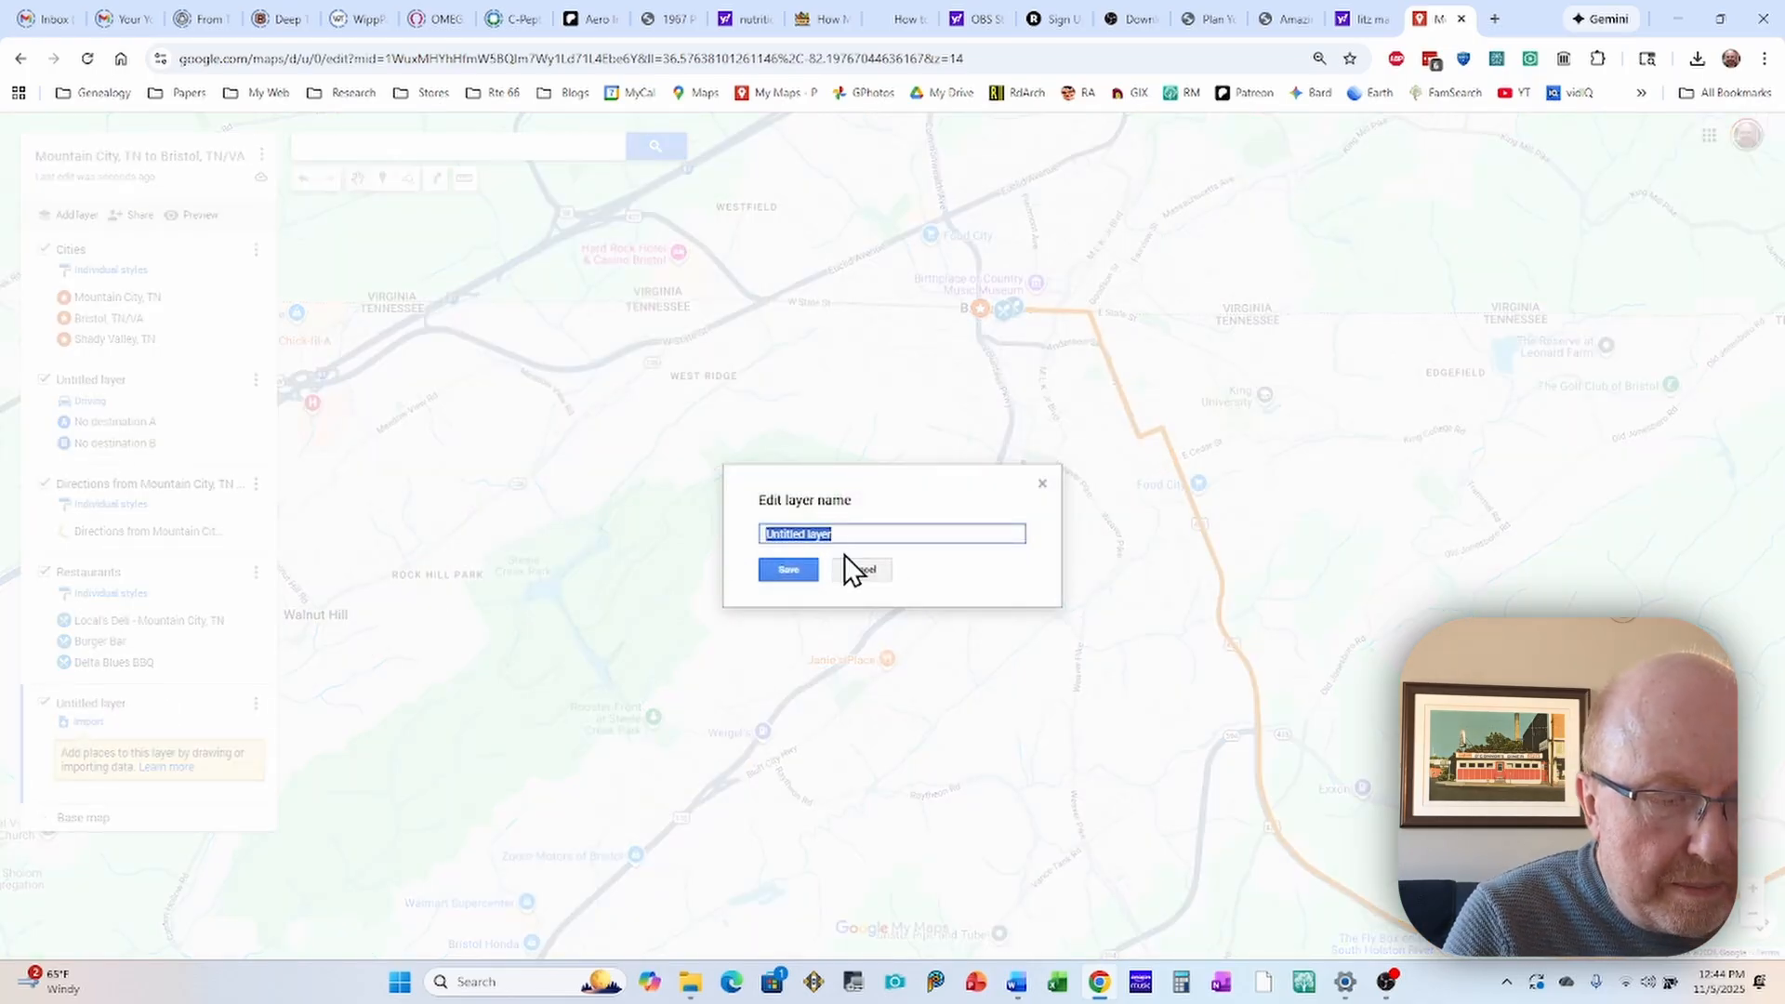
pyautogui.write('Historic Places')
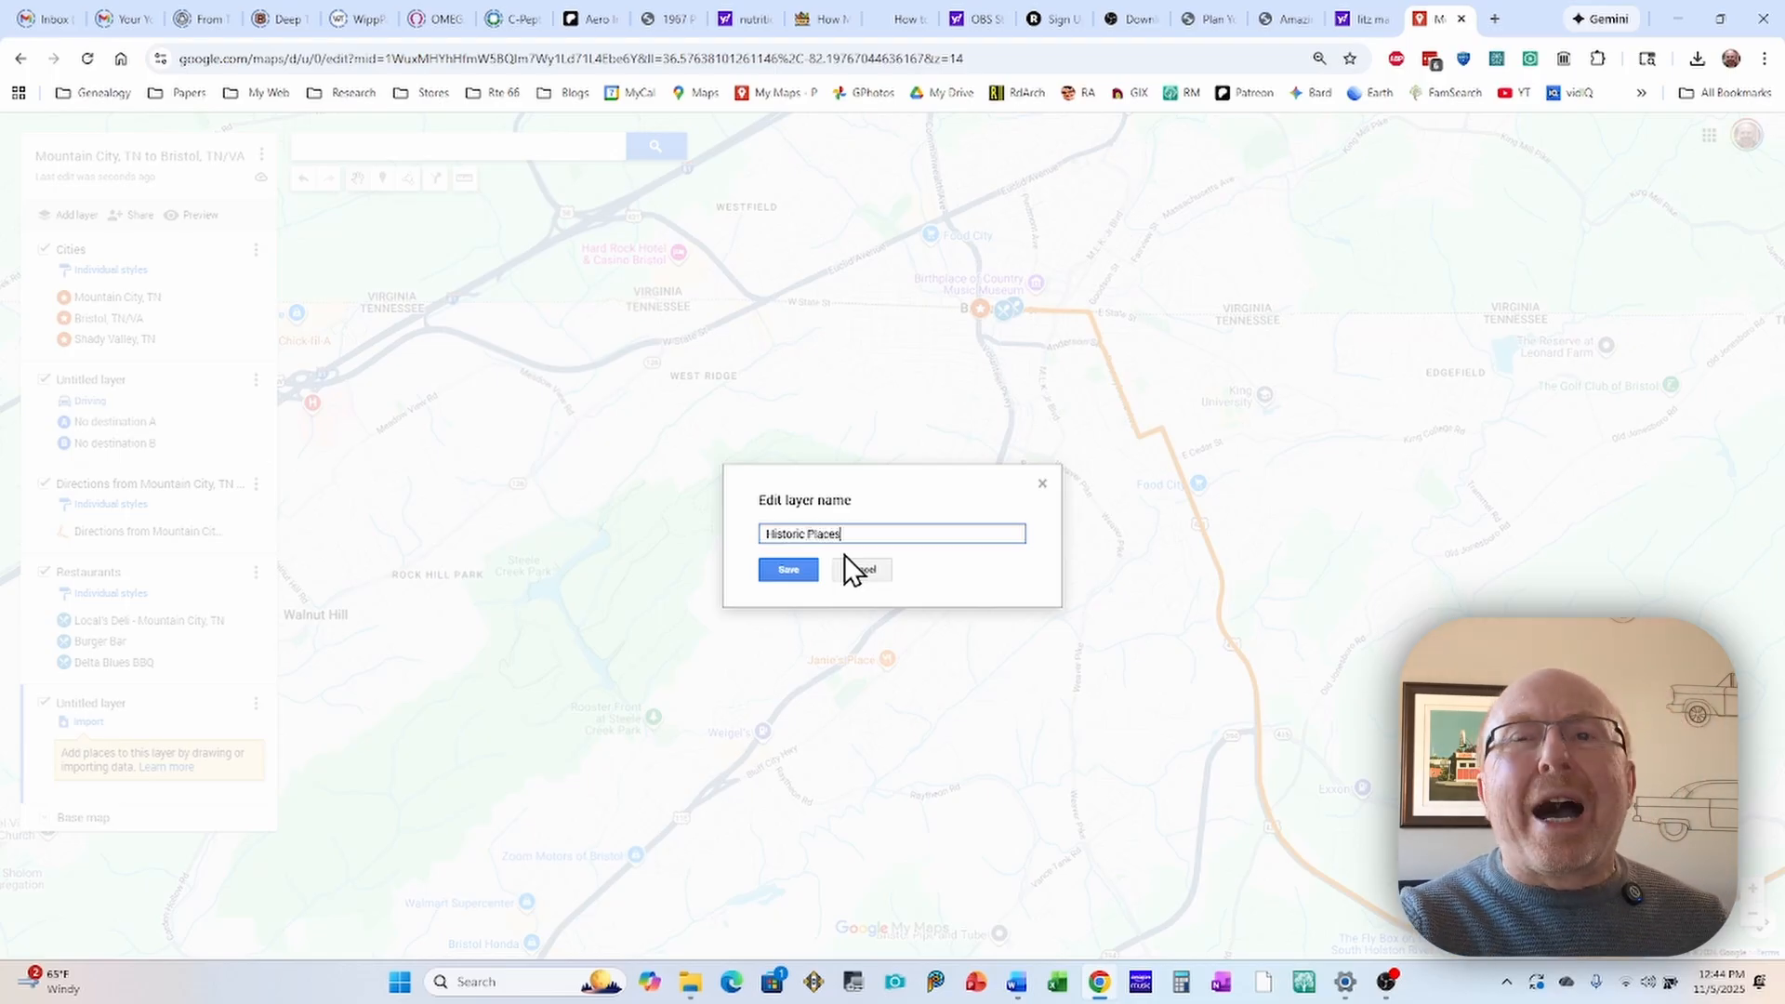
pyautogui.click(788, 570)
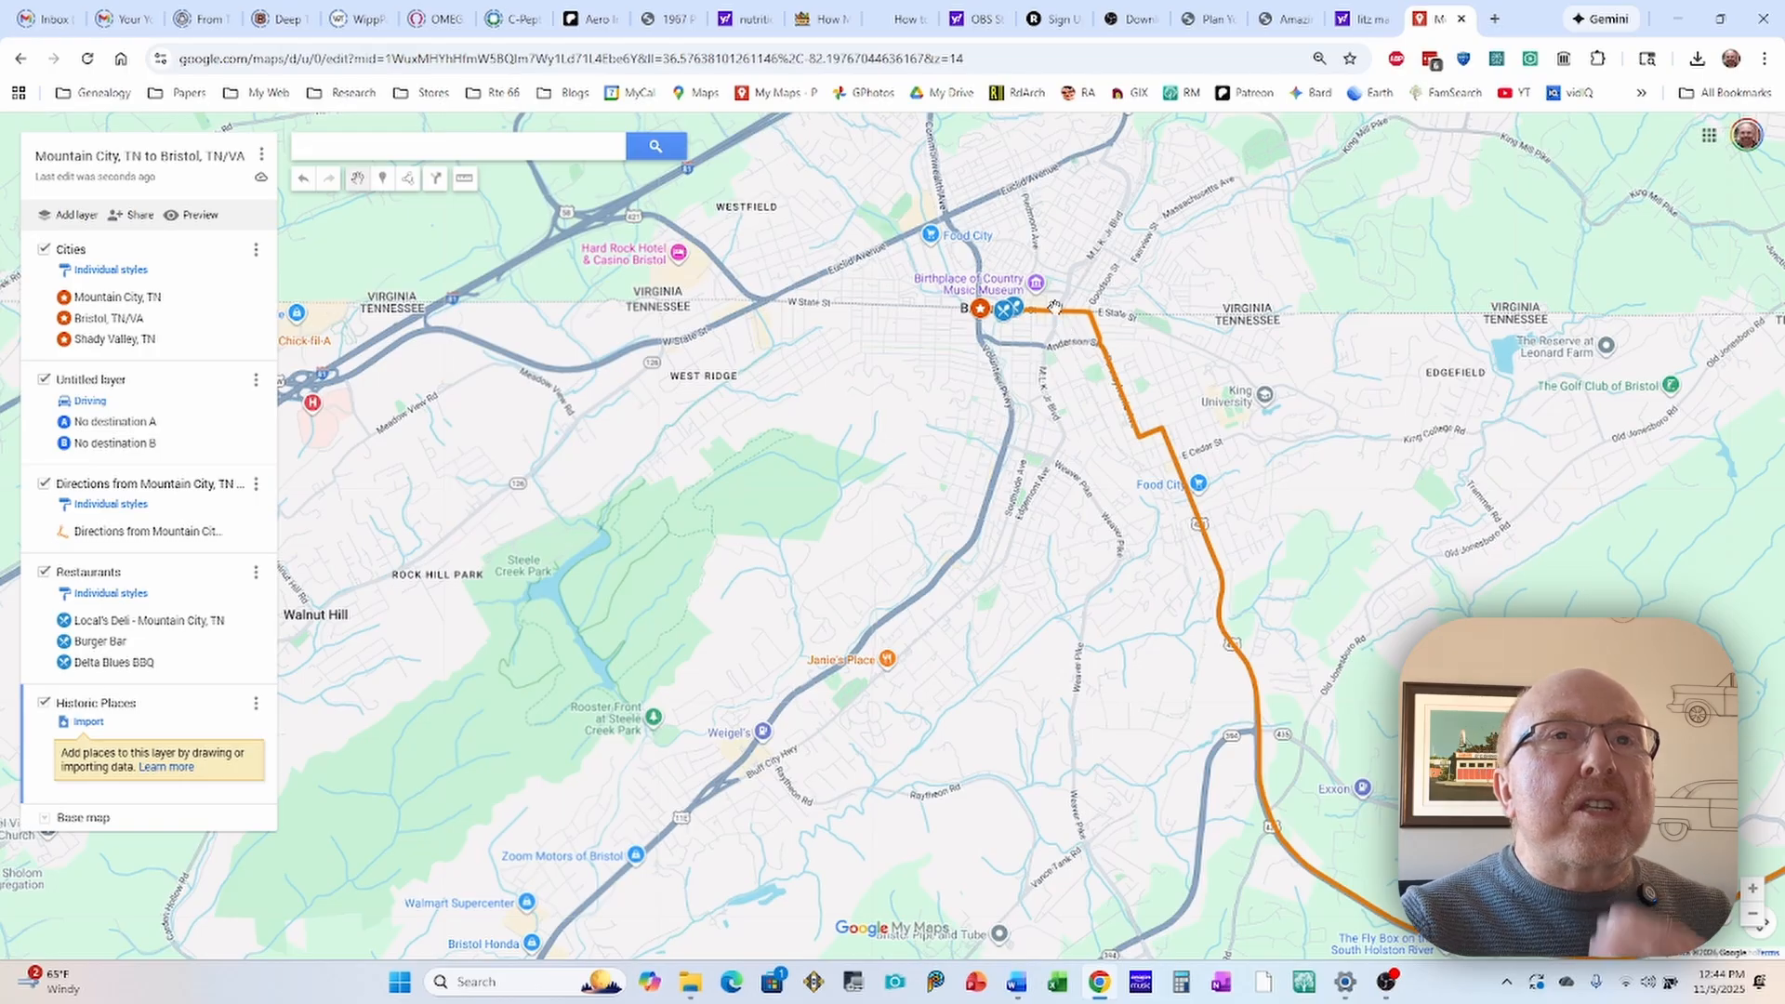
# Step: Add the Birthplace of Country Music Museum in downtown Bristol to the Historic Places layer
pyautogui.scroll(1, 1055, 307)
pyautogui.scroll(1, 1037, 299)
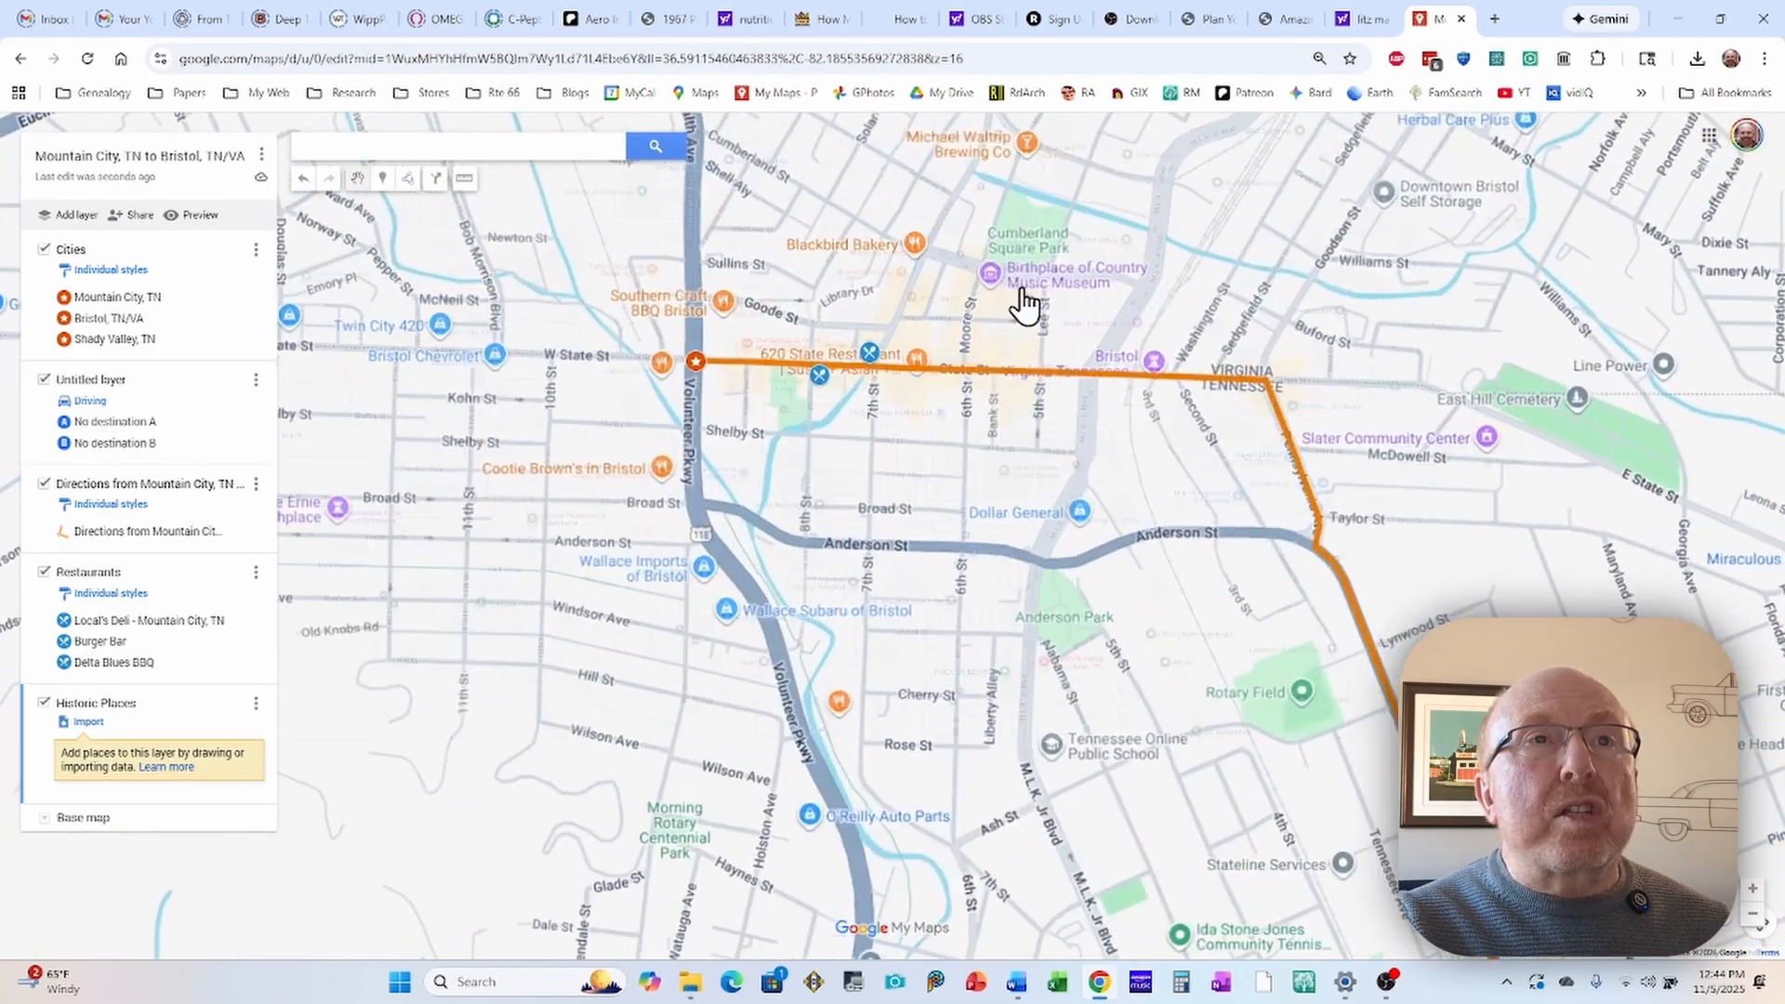
pyautogui.scroll(1, 1013, 296)
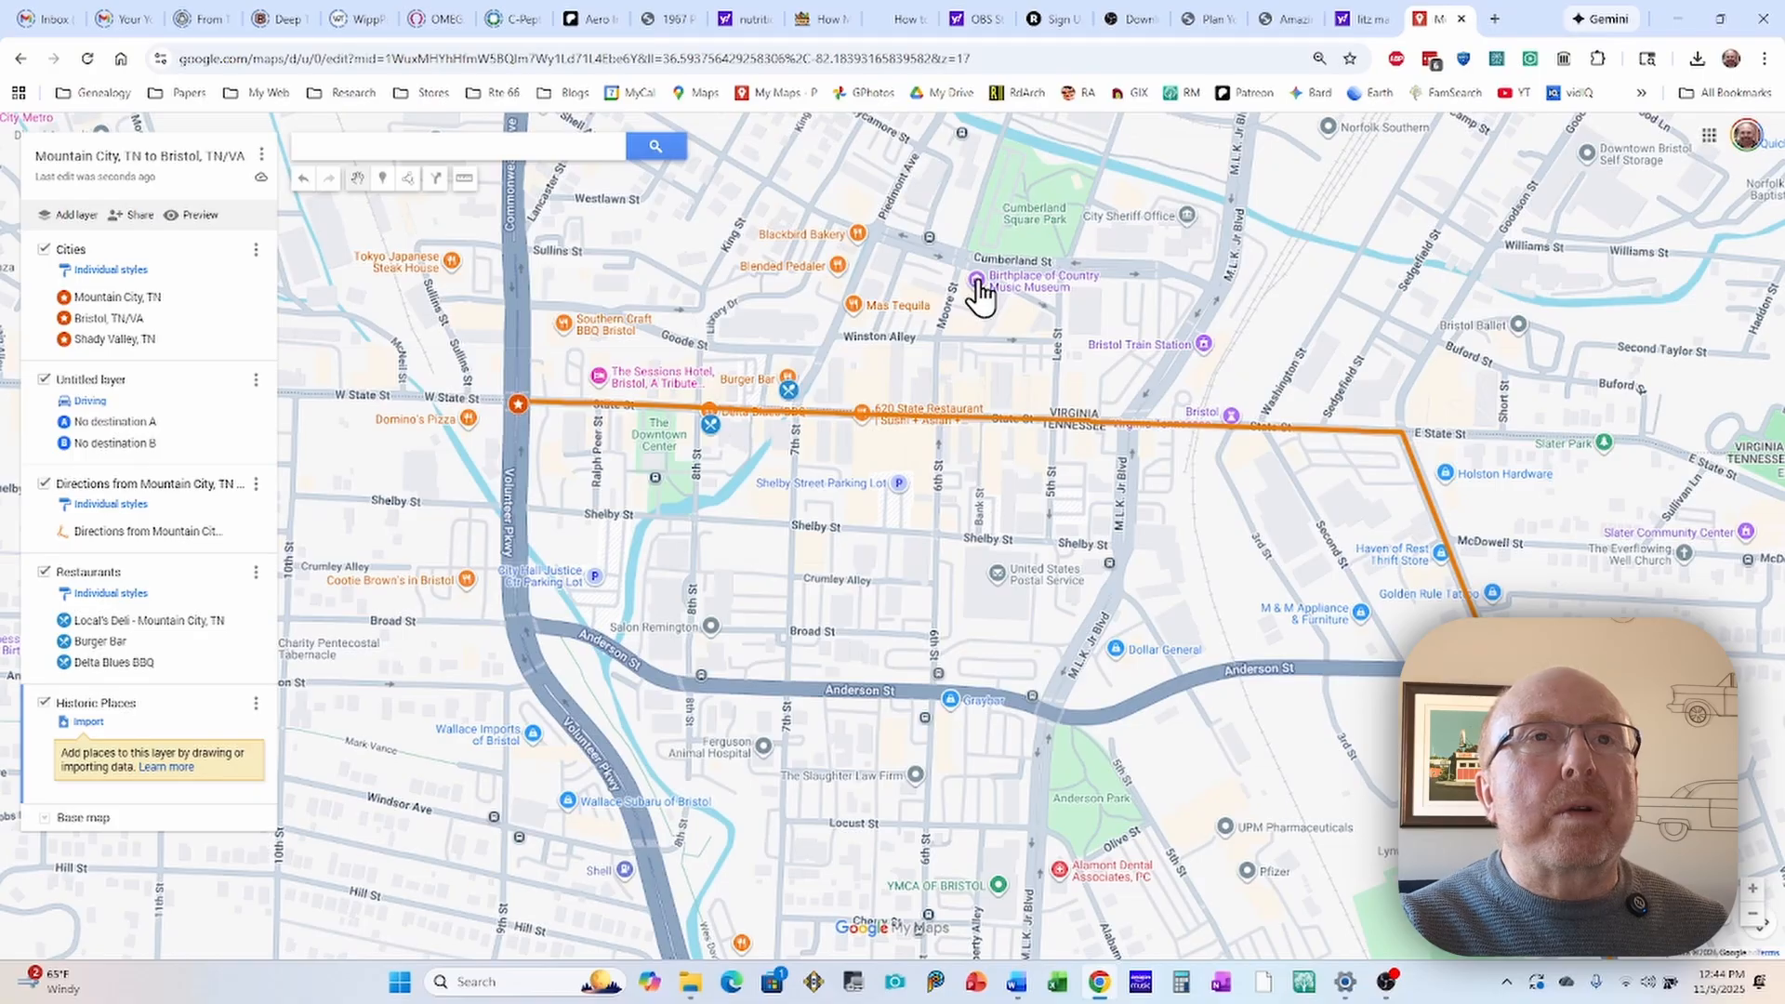
pyautogui.click(977, 281)
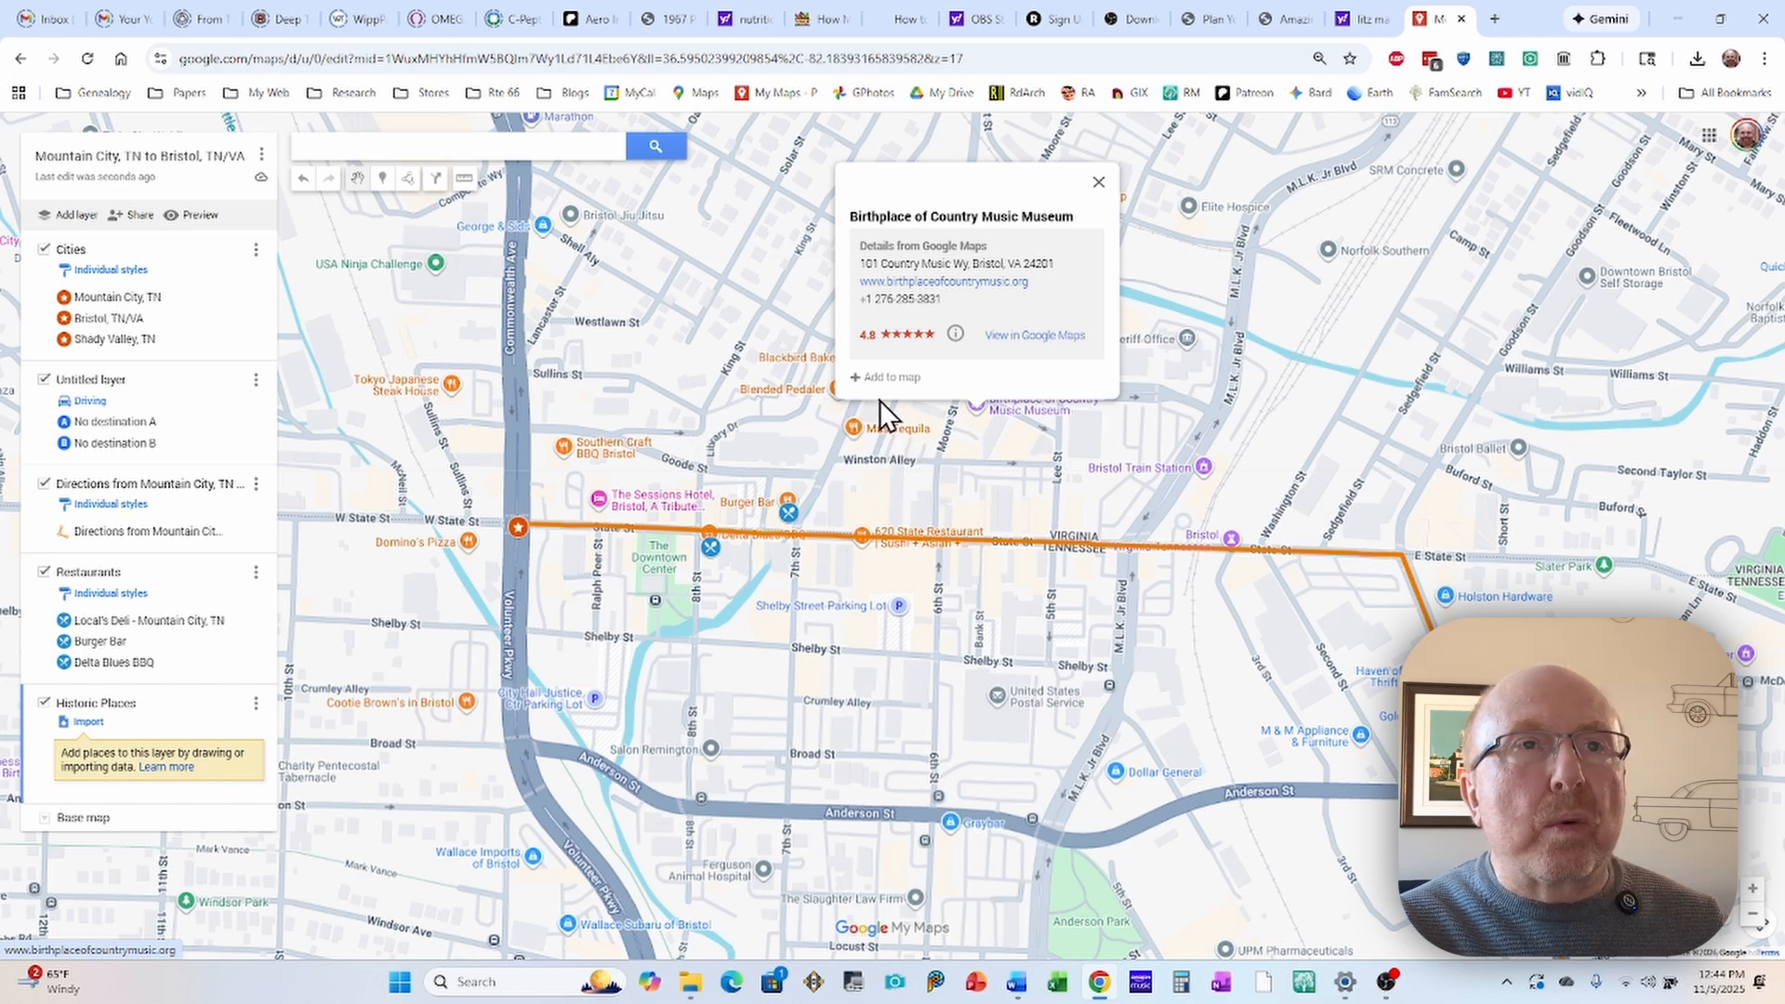
pyautogui.click(857, 384)
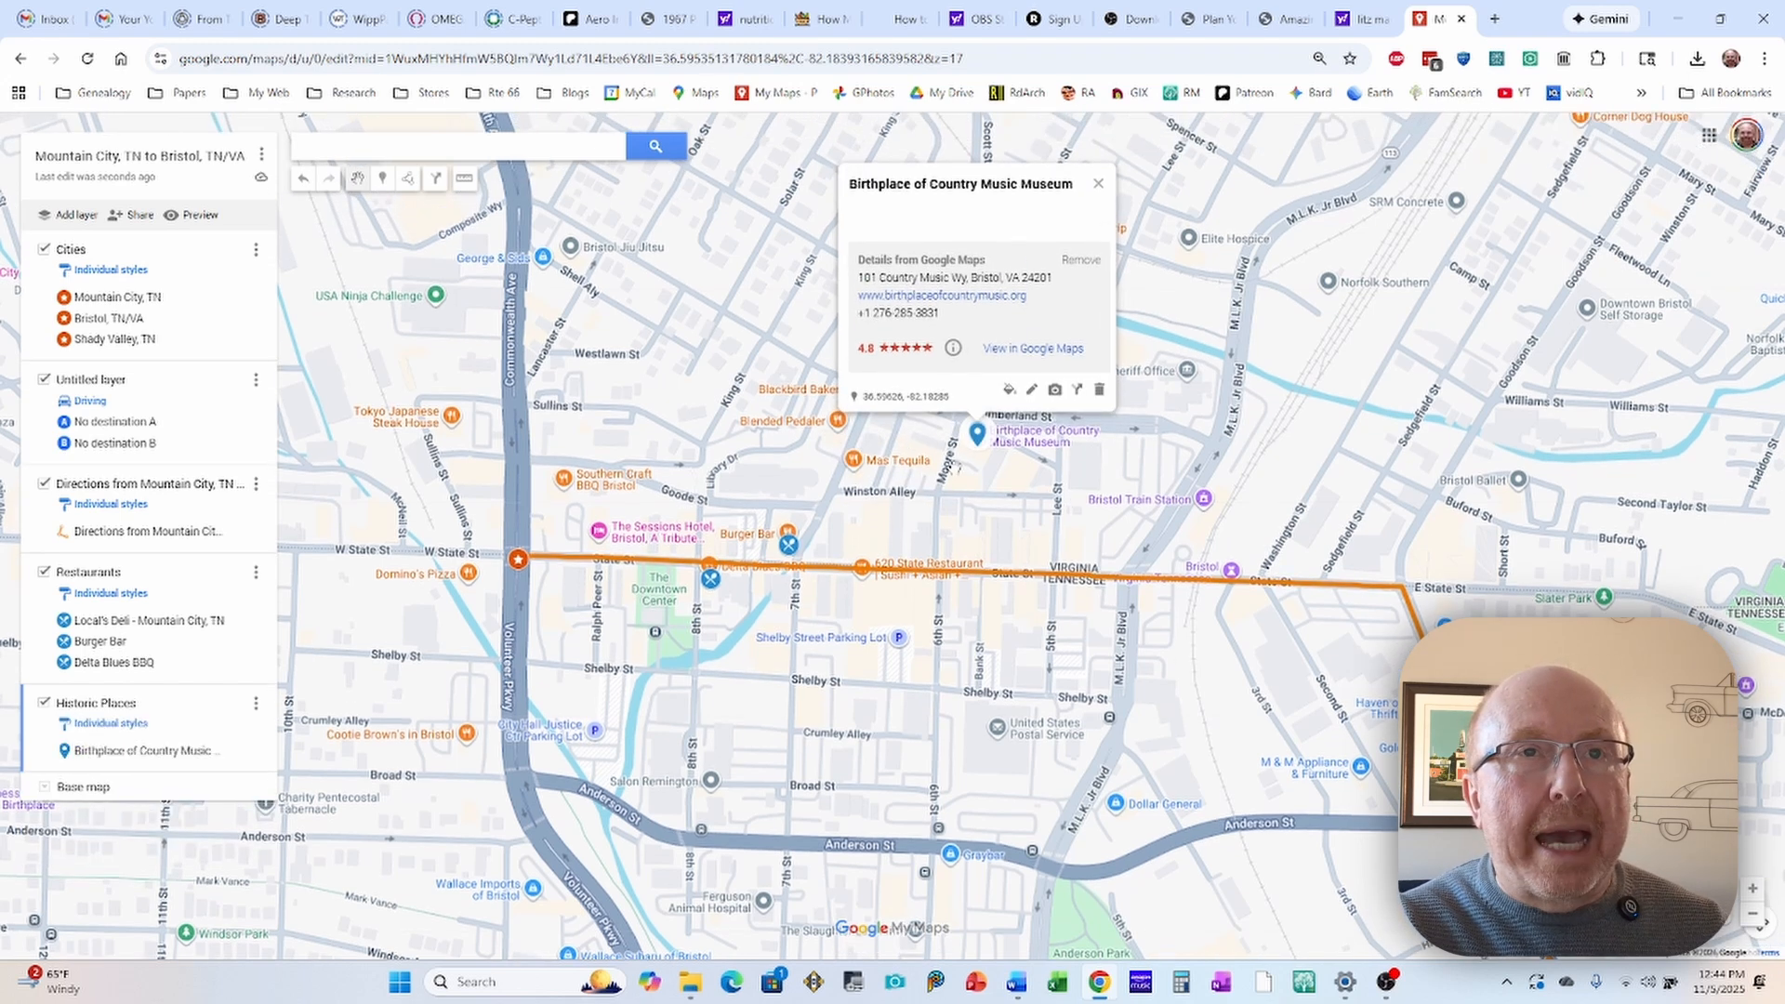
# Step: Color the Birthplace of Country Music Museum marker yellow and give it the standard museum icon, found by filtering for "museum"
pyautogui.click(1010, 391)
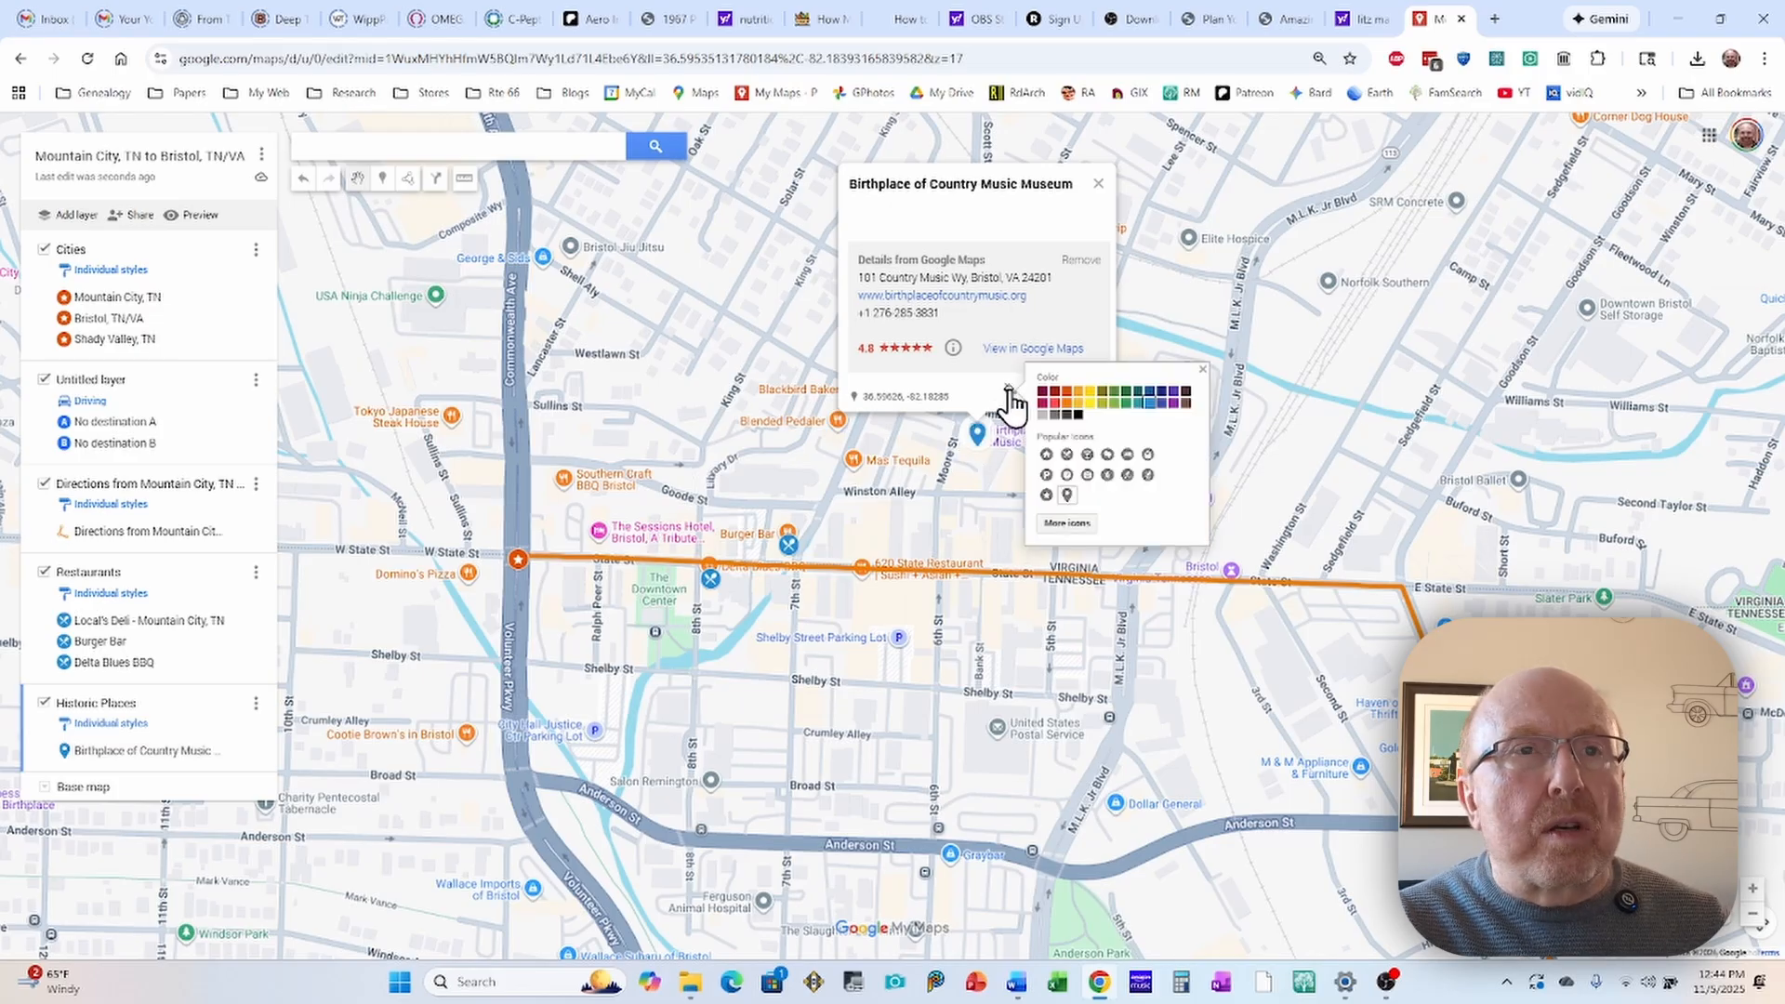
pyautogui.click(1090, 395)
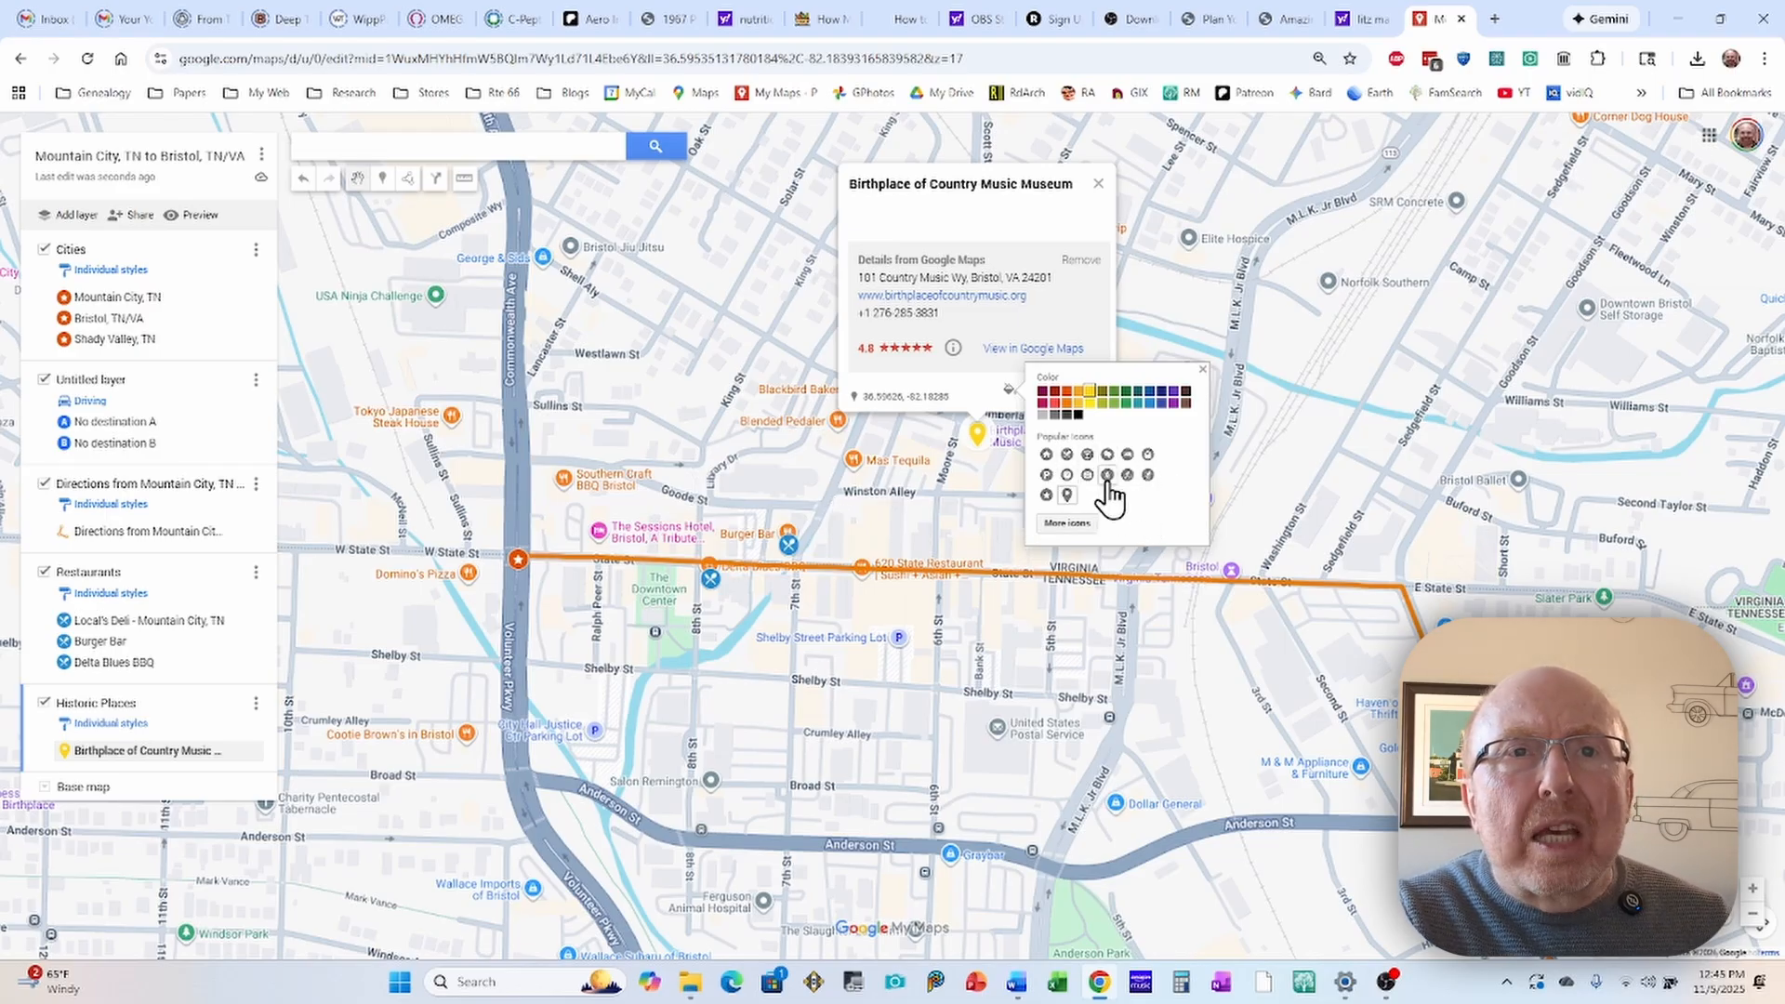
pyautogui.click(1066, 524)
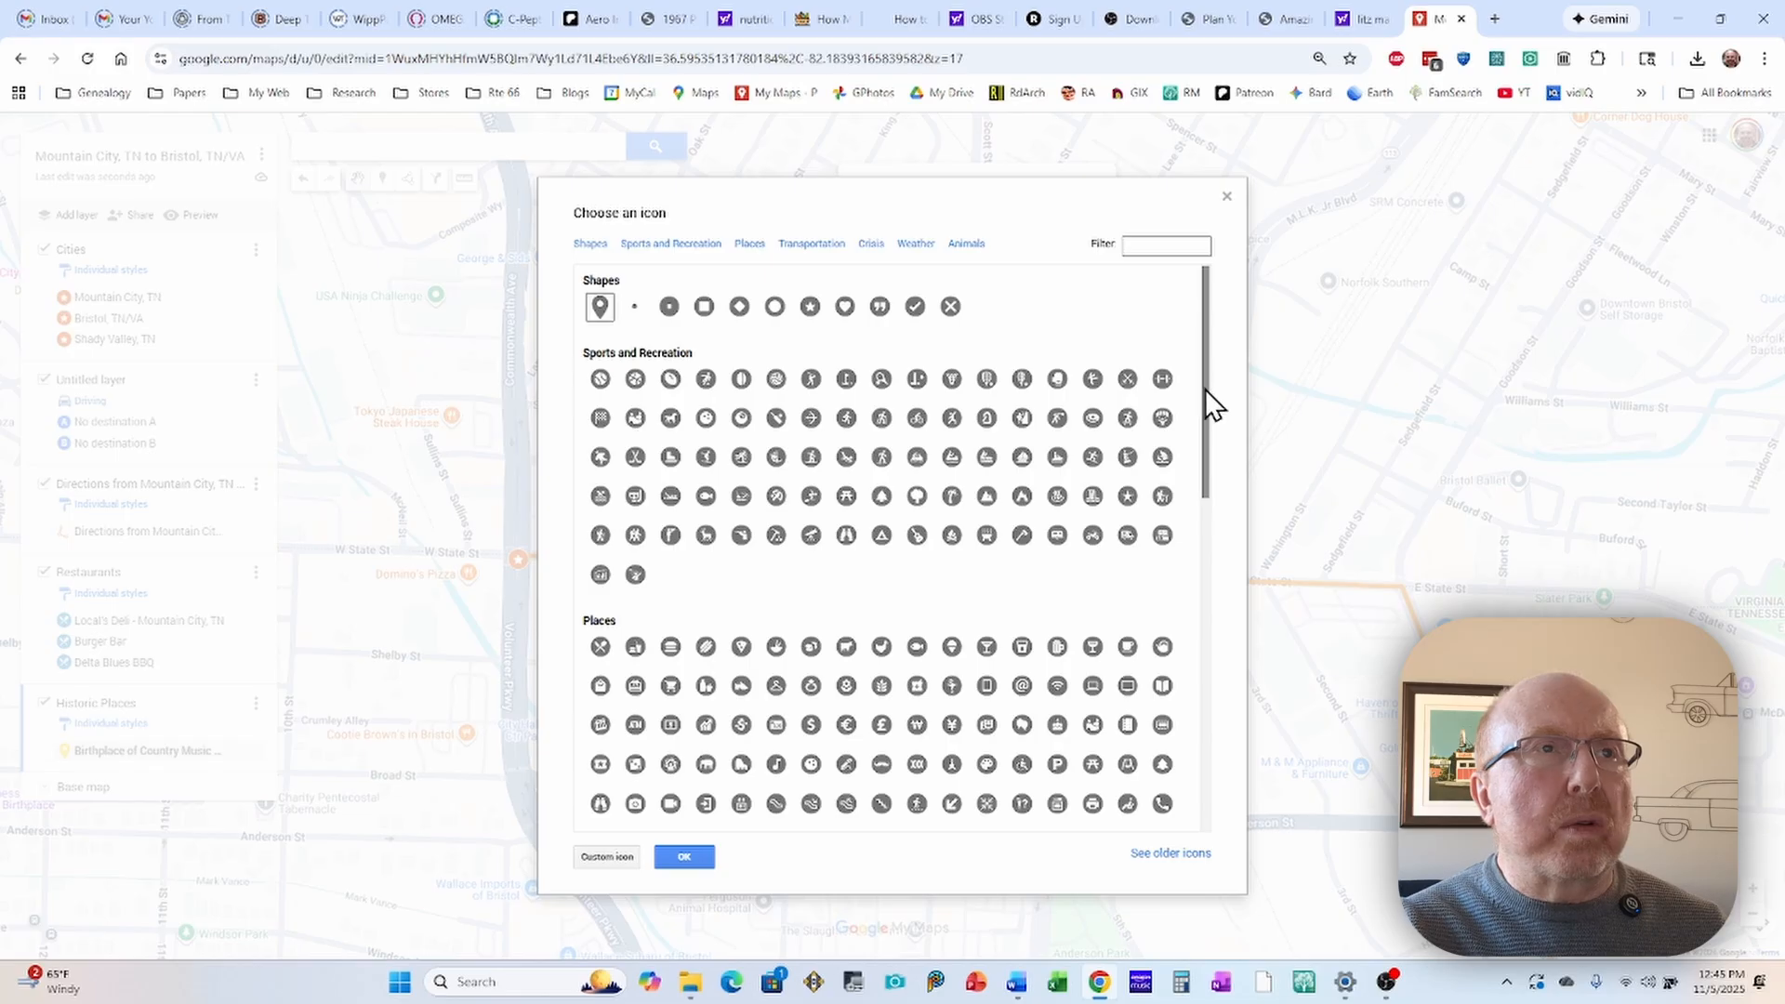
pyautogui.moveTo(1208, 392); pyautogui.dragTo(1225, 480)
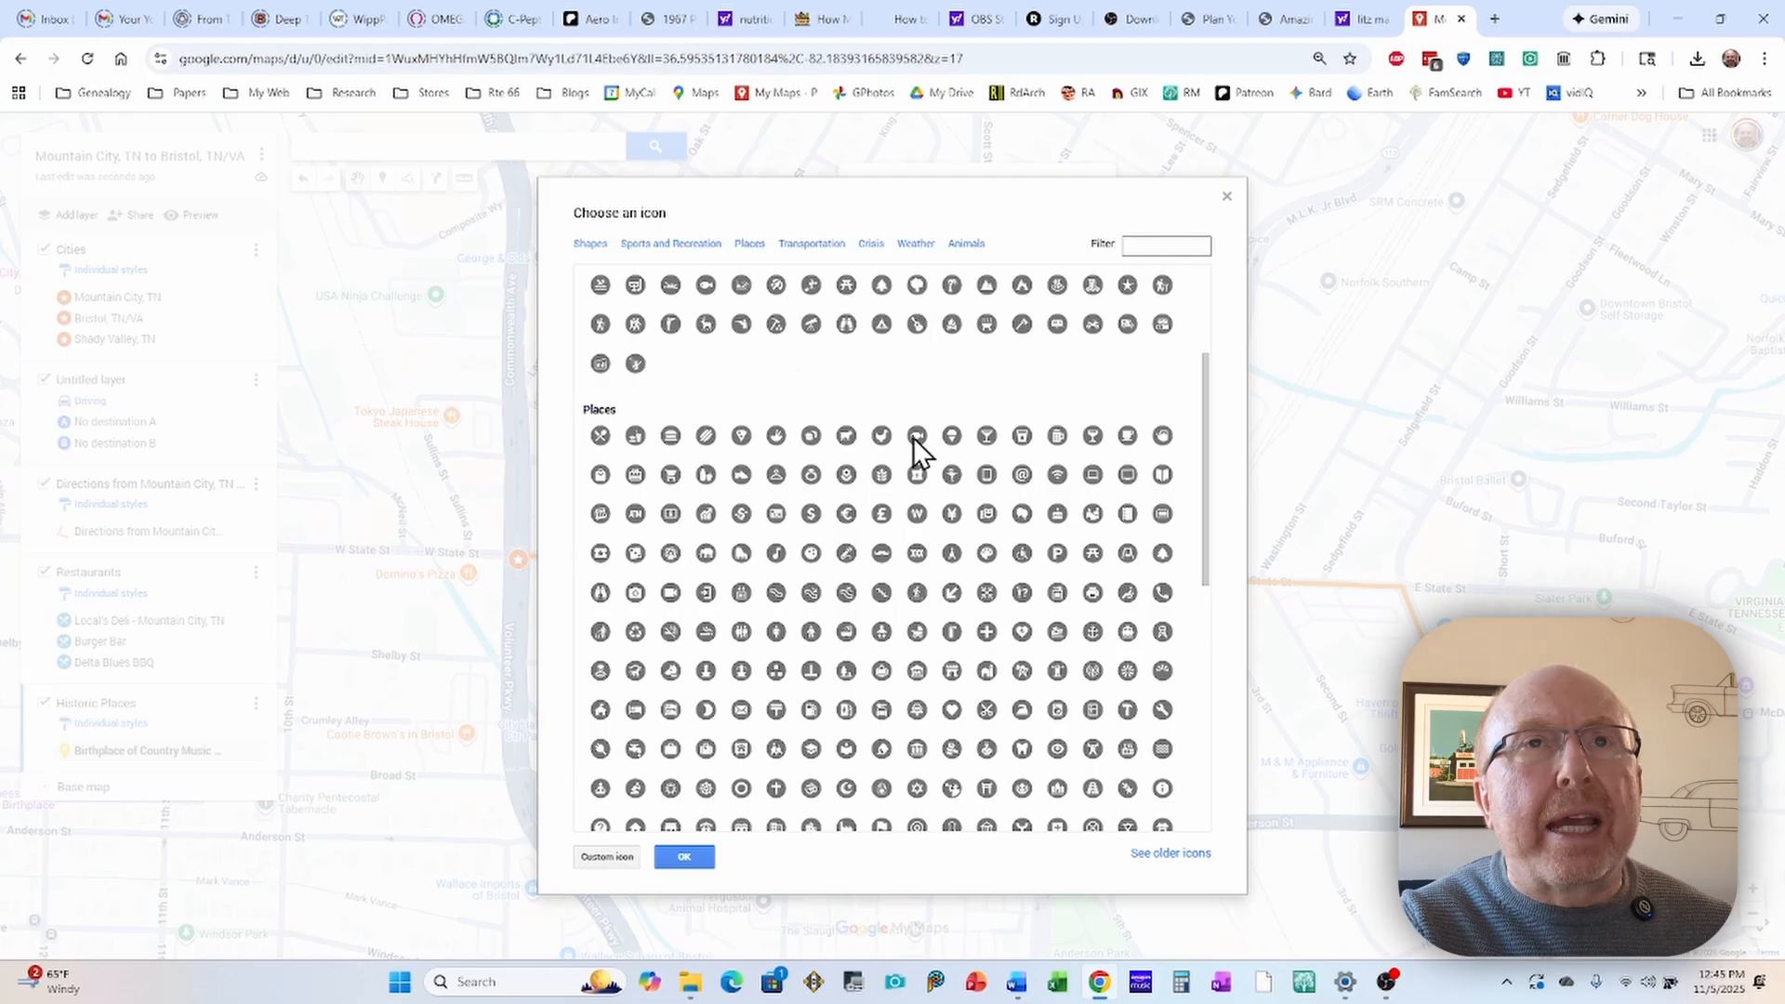
pyautogui.click(1140, 247)
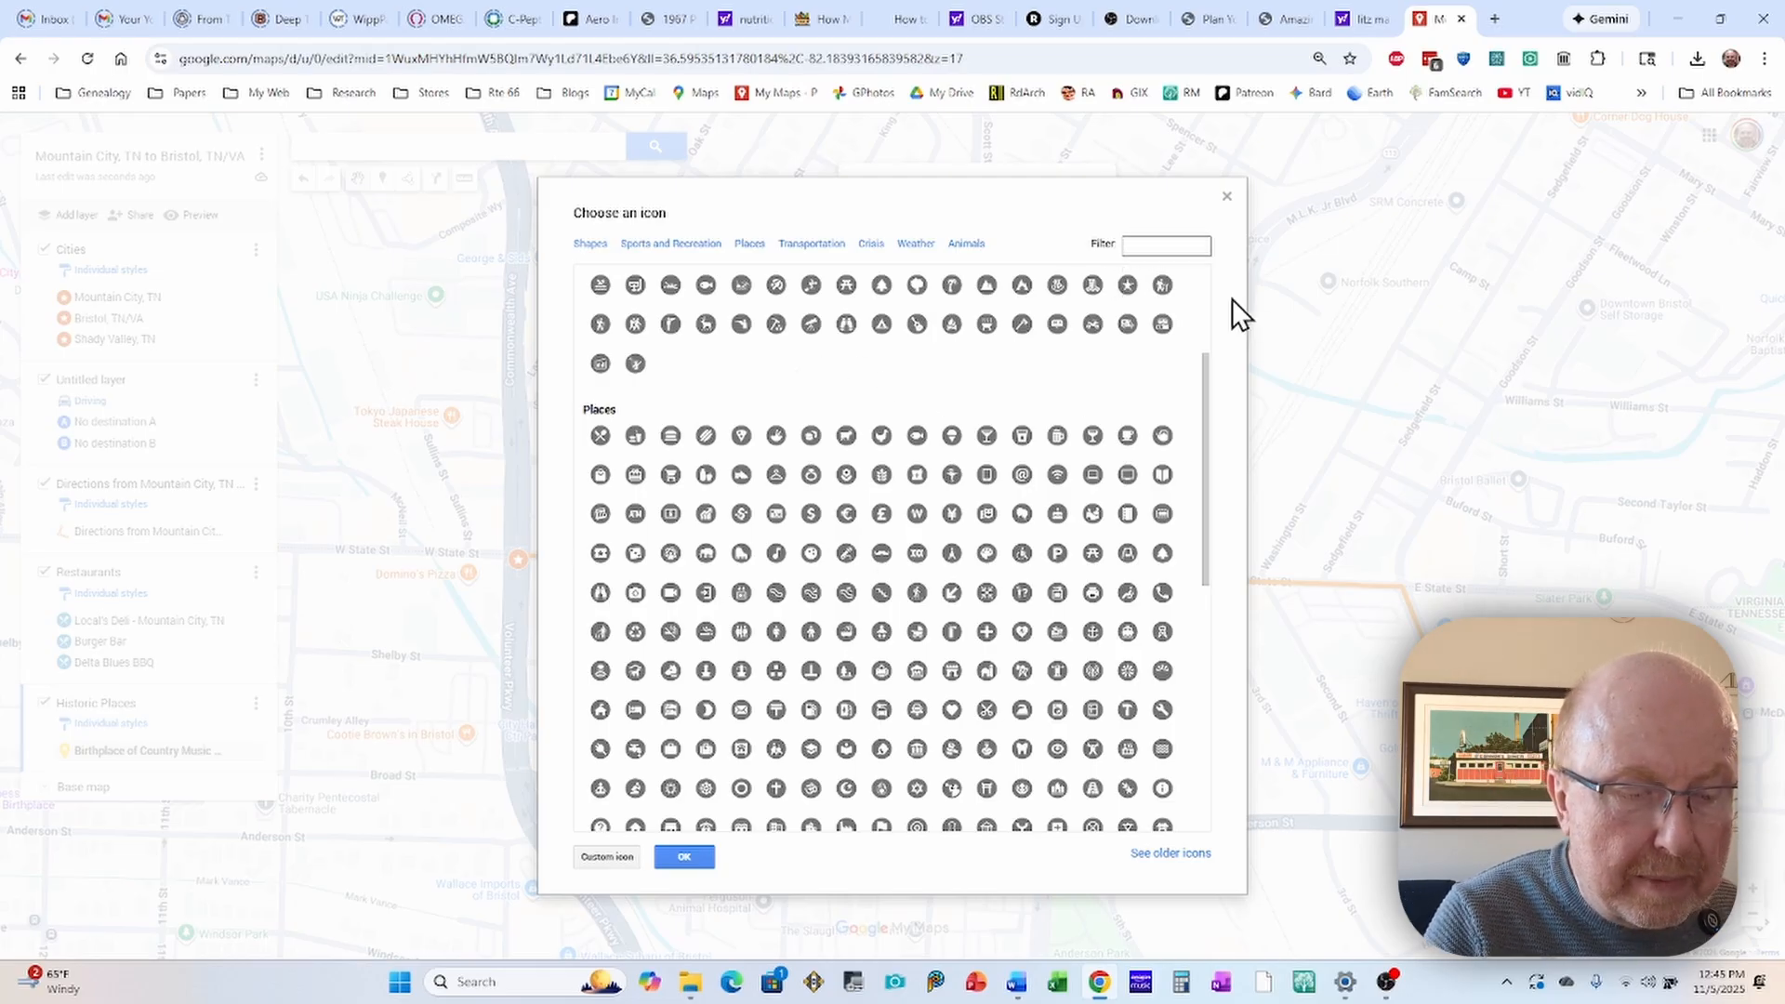
pyautogui.write('museu')
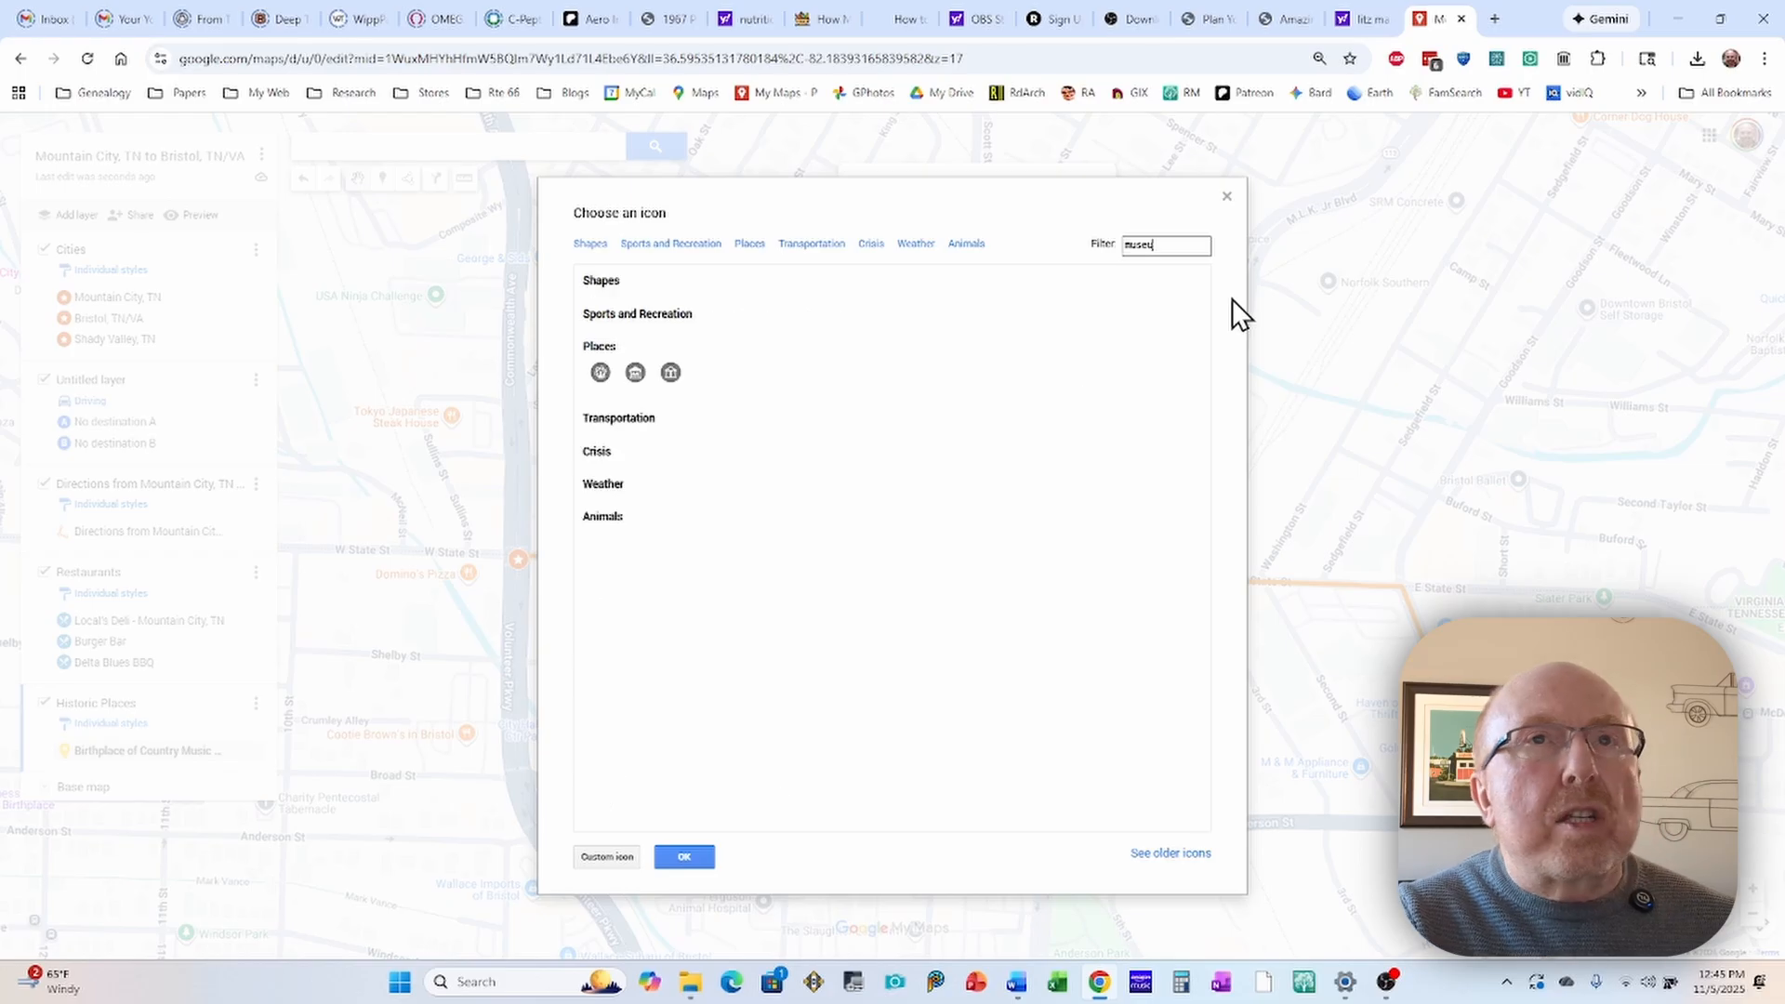
pyautogui.write('m')
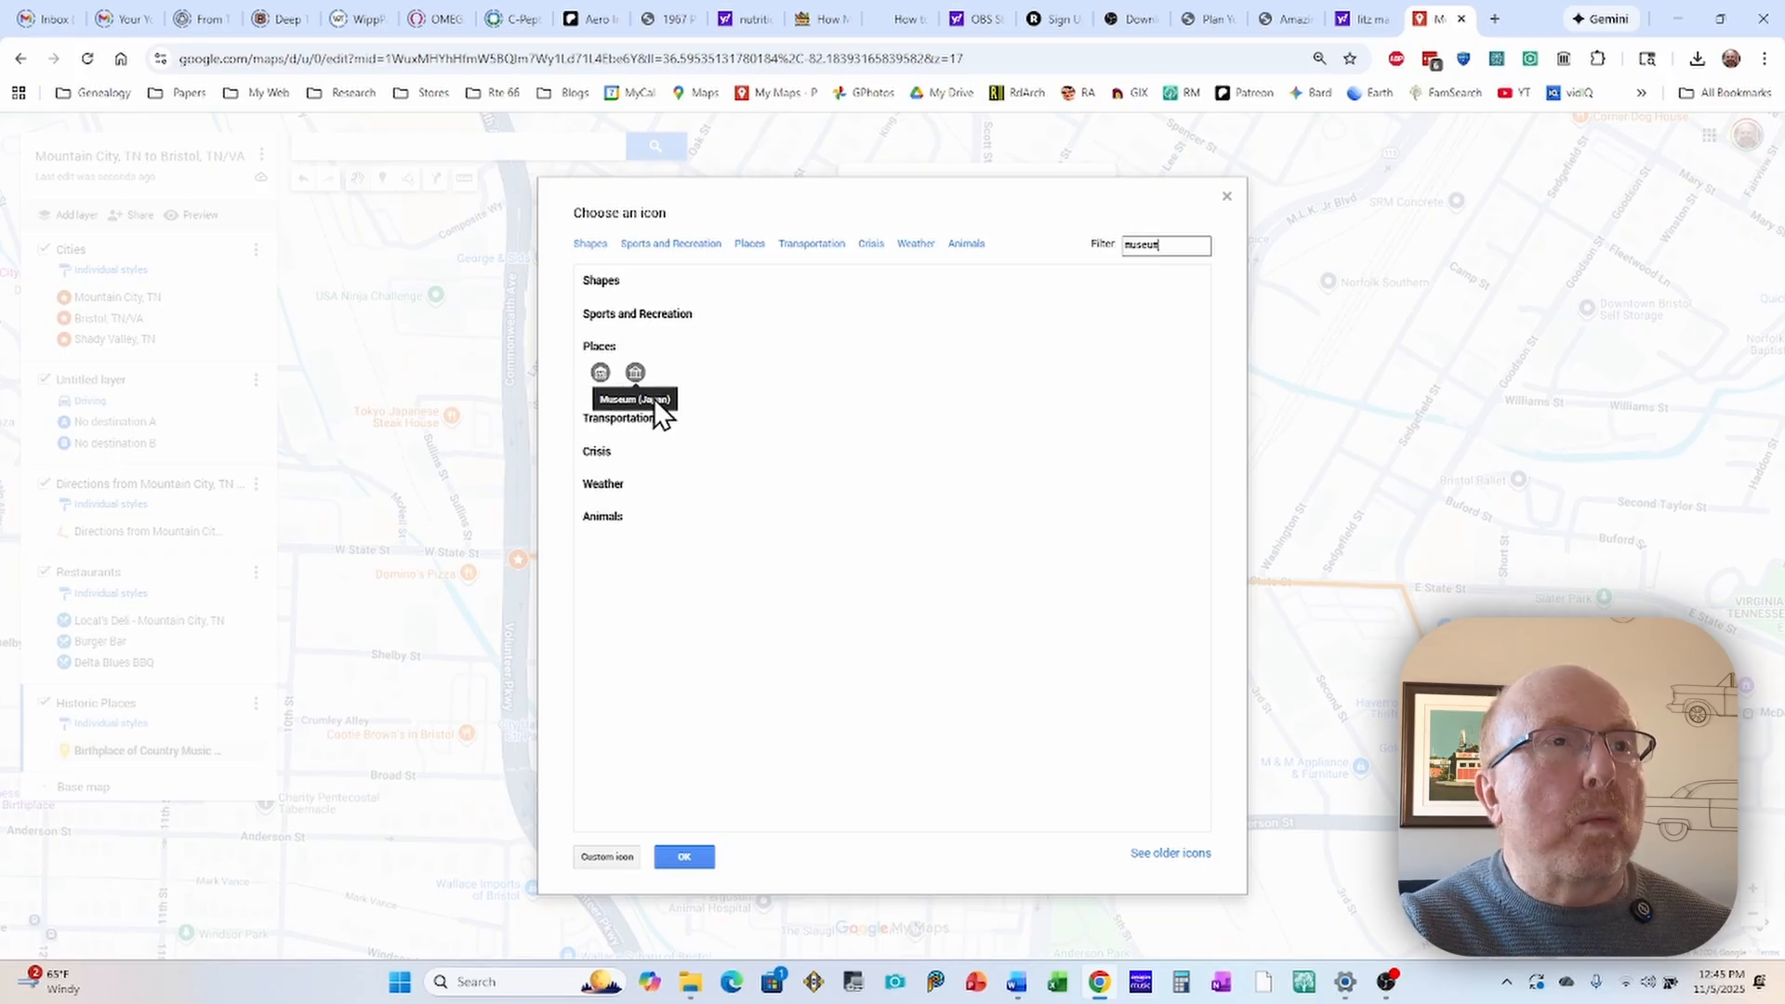
pyautogui.click(600, 374)
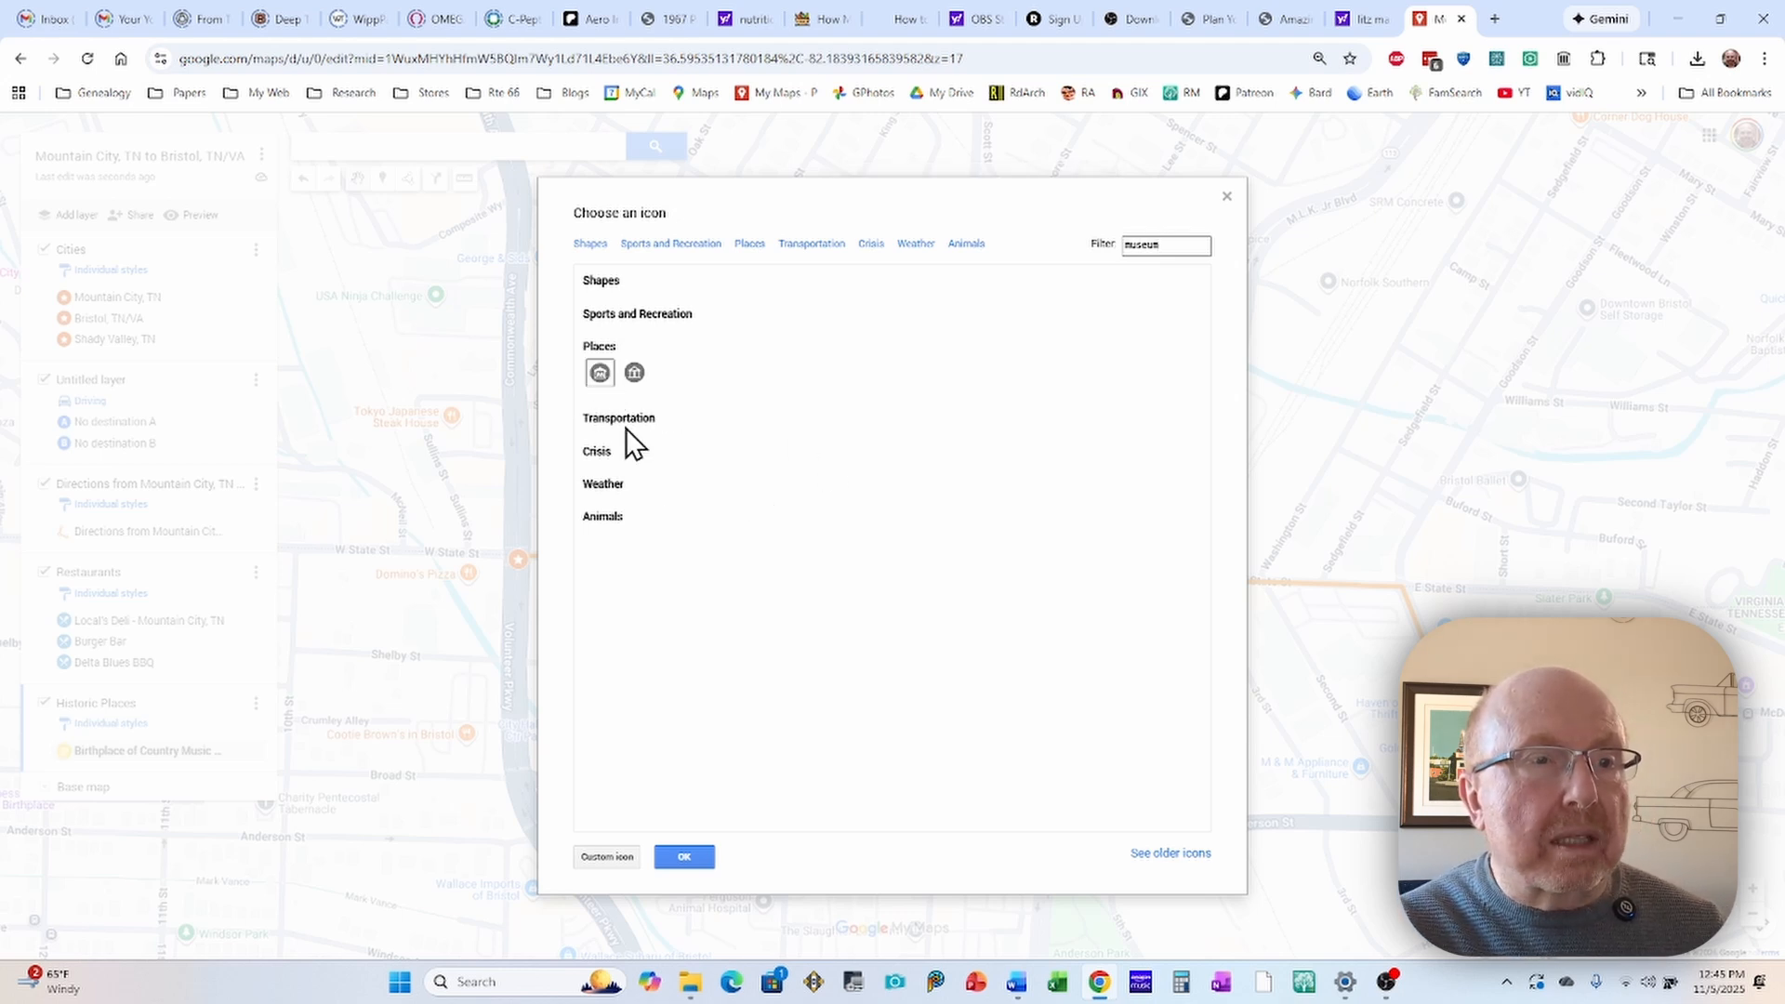
pyautogui.click(684, 857)
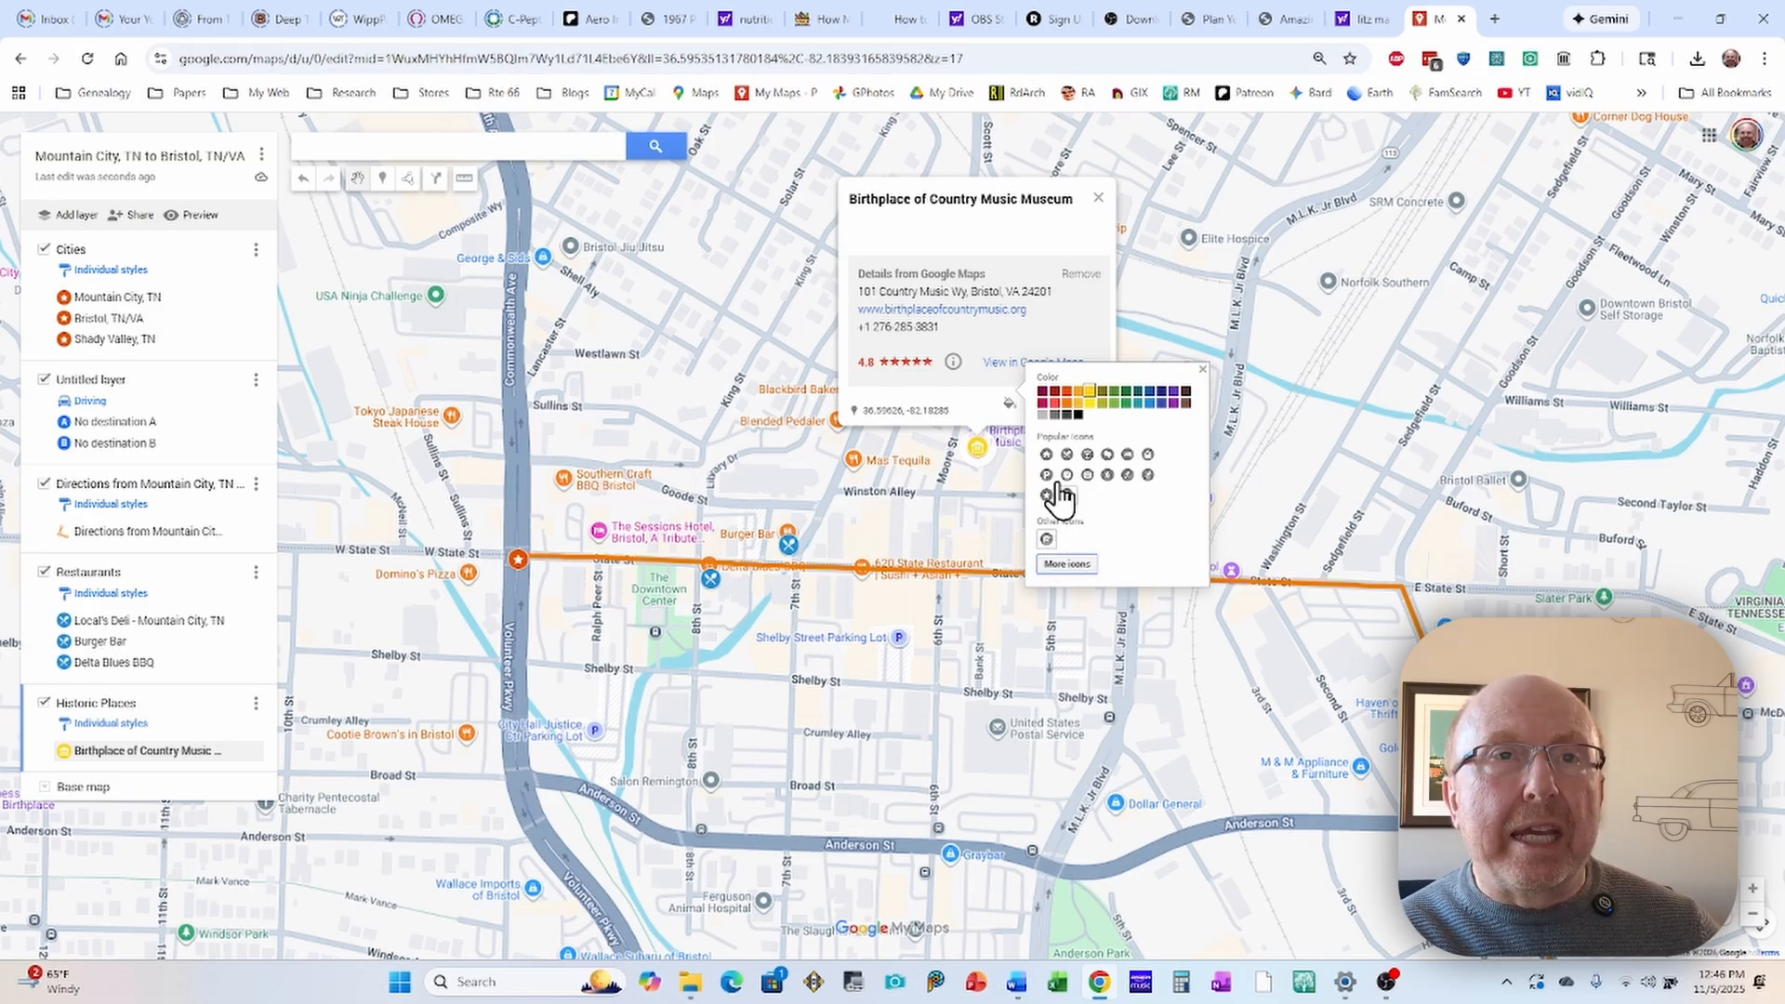
pyautogui.click(891, 529)
# Step: Add the Bristol Virginia-Tennessee Slogan Sign on State Street to the Historic Places layer
pyautogui.moveTo(1093, 623); pyautogui.dragTo(874, 539)
pyautogui.moveTo(1083, 572); pyautogui.dragTo(962, 572)
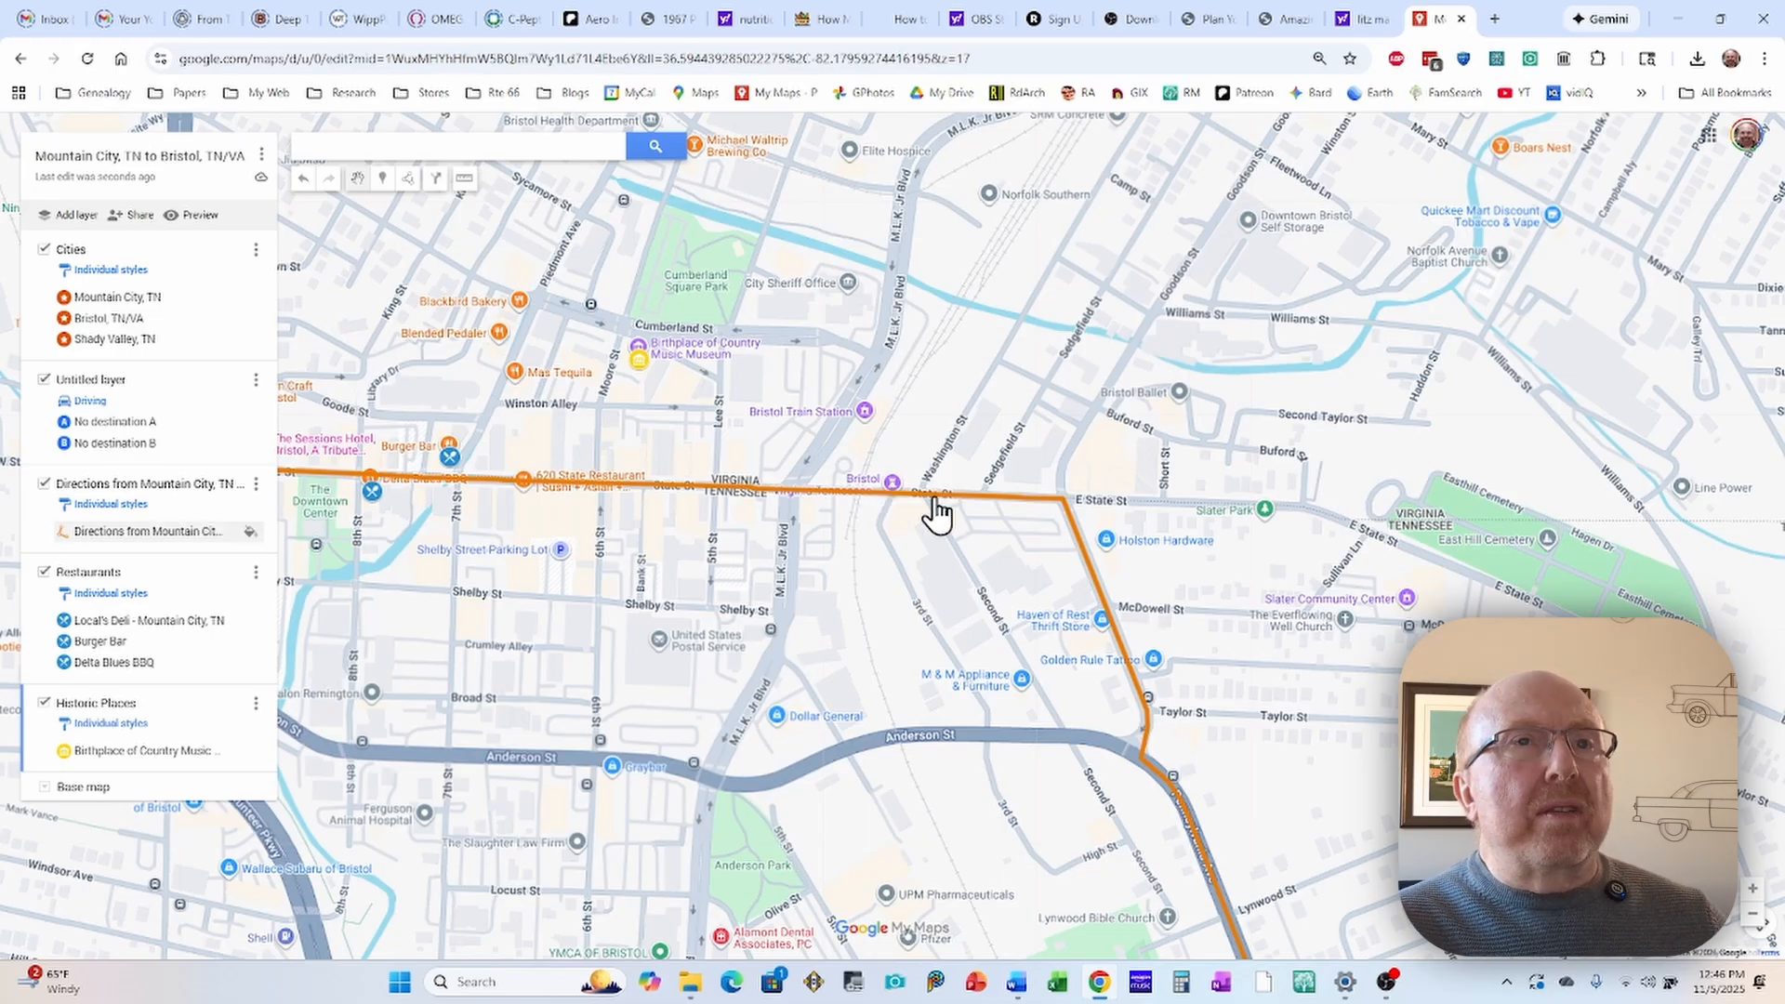
pyautogui.click(893, 482)
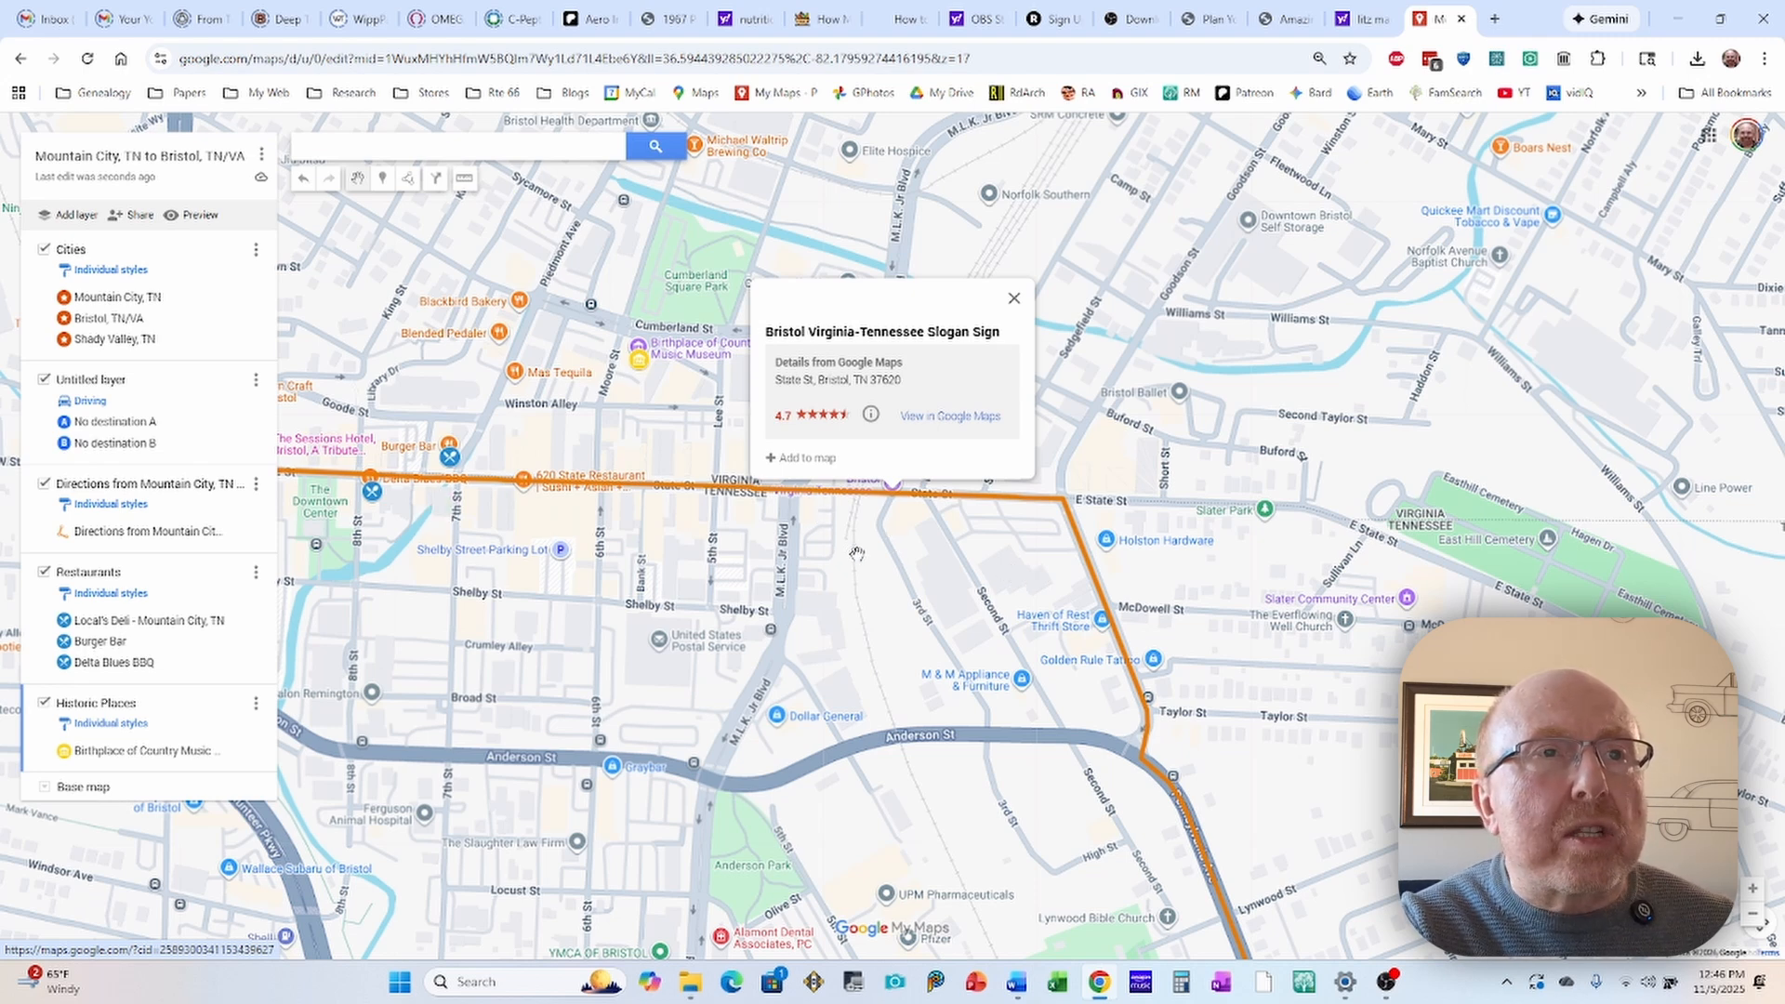
pyautogui.click(786, 458)
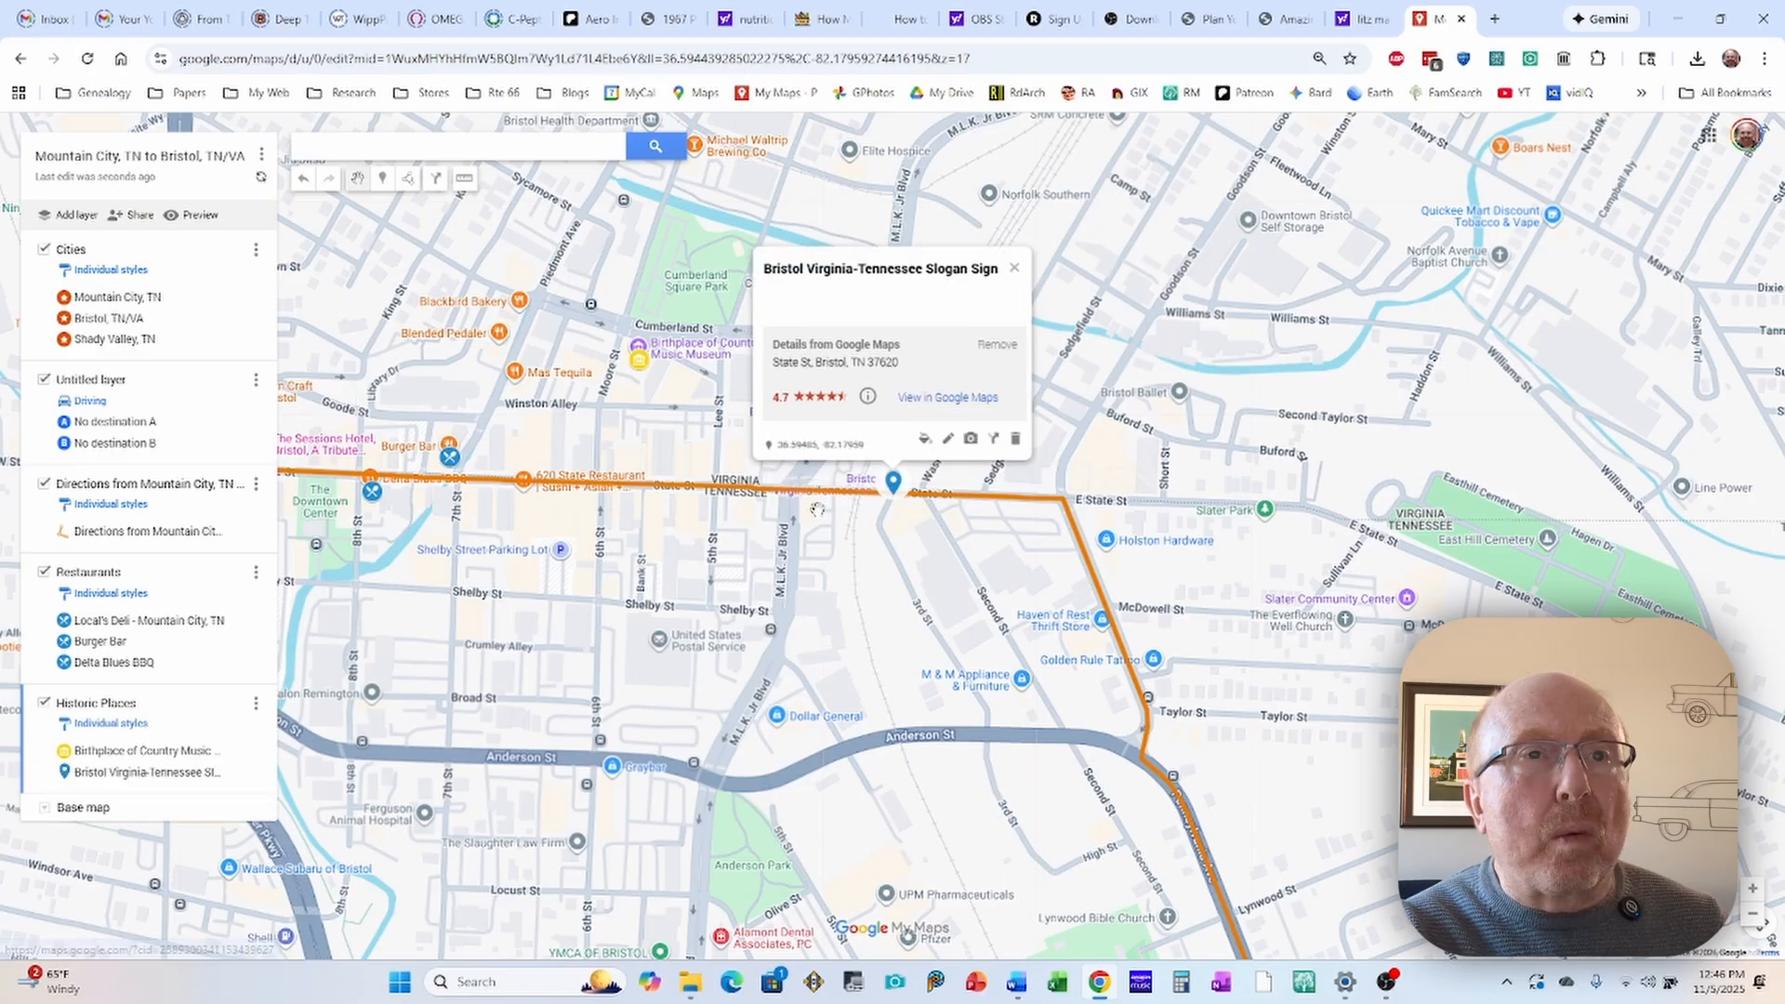
# Step: Color the Bristol Virginia-Tennessee Slogan Sign marker yellow and give it the second icon found by filtering for "historic"
pyautogui.click(926, 441)
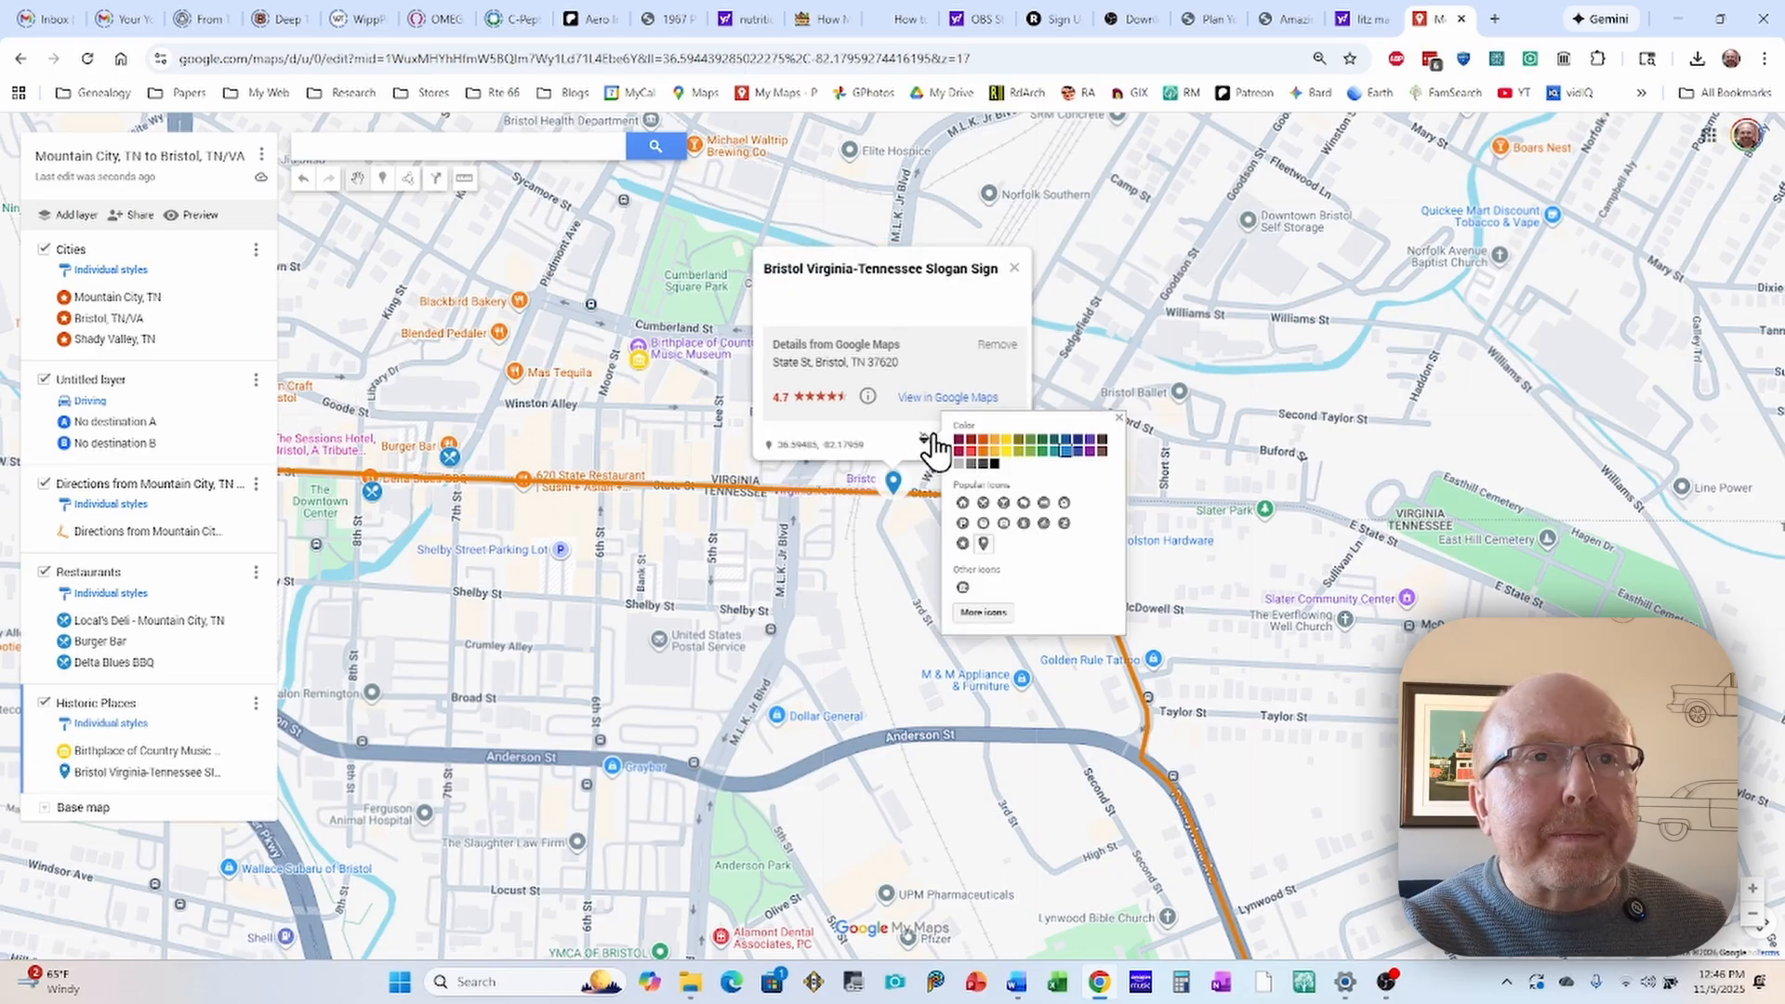
pyautogui.click(1006, 441)
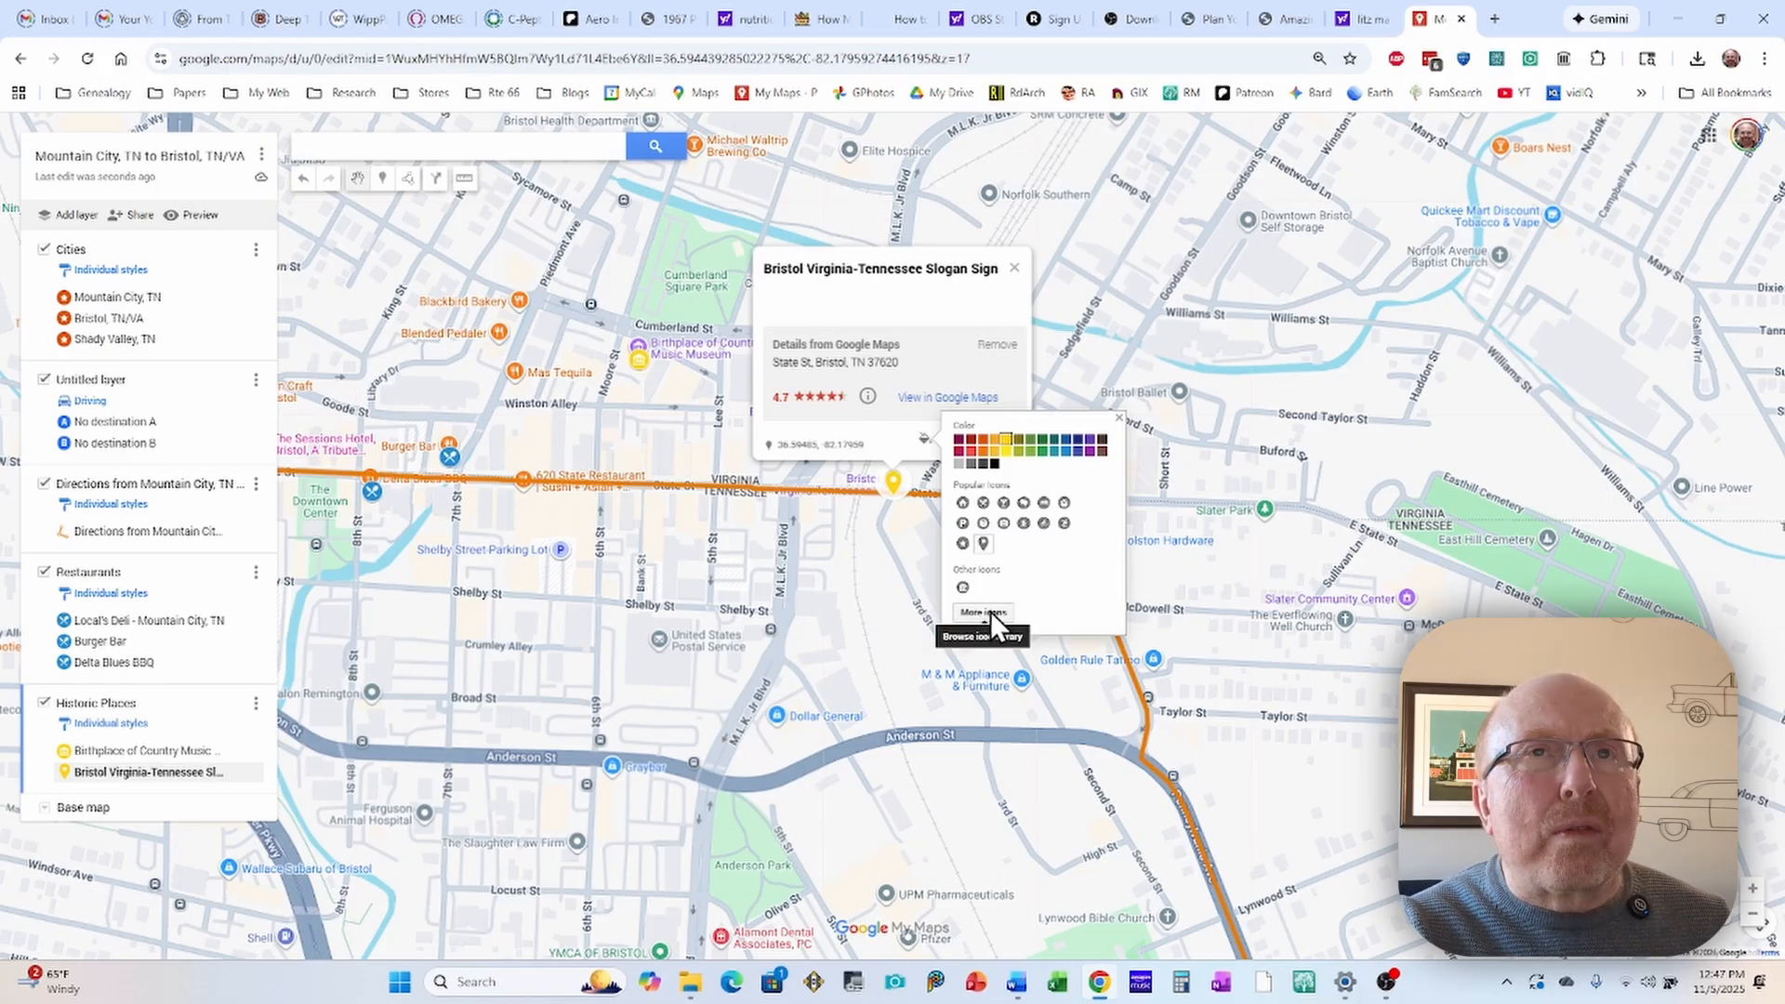
pyautogui.click(989, 612)
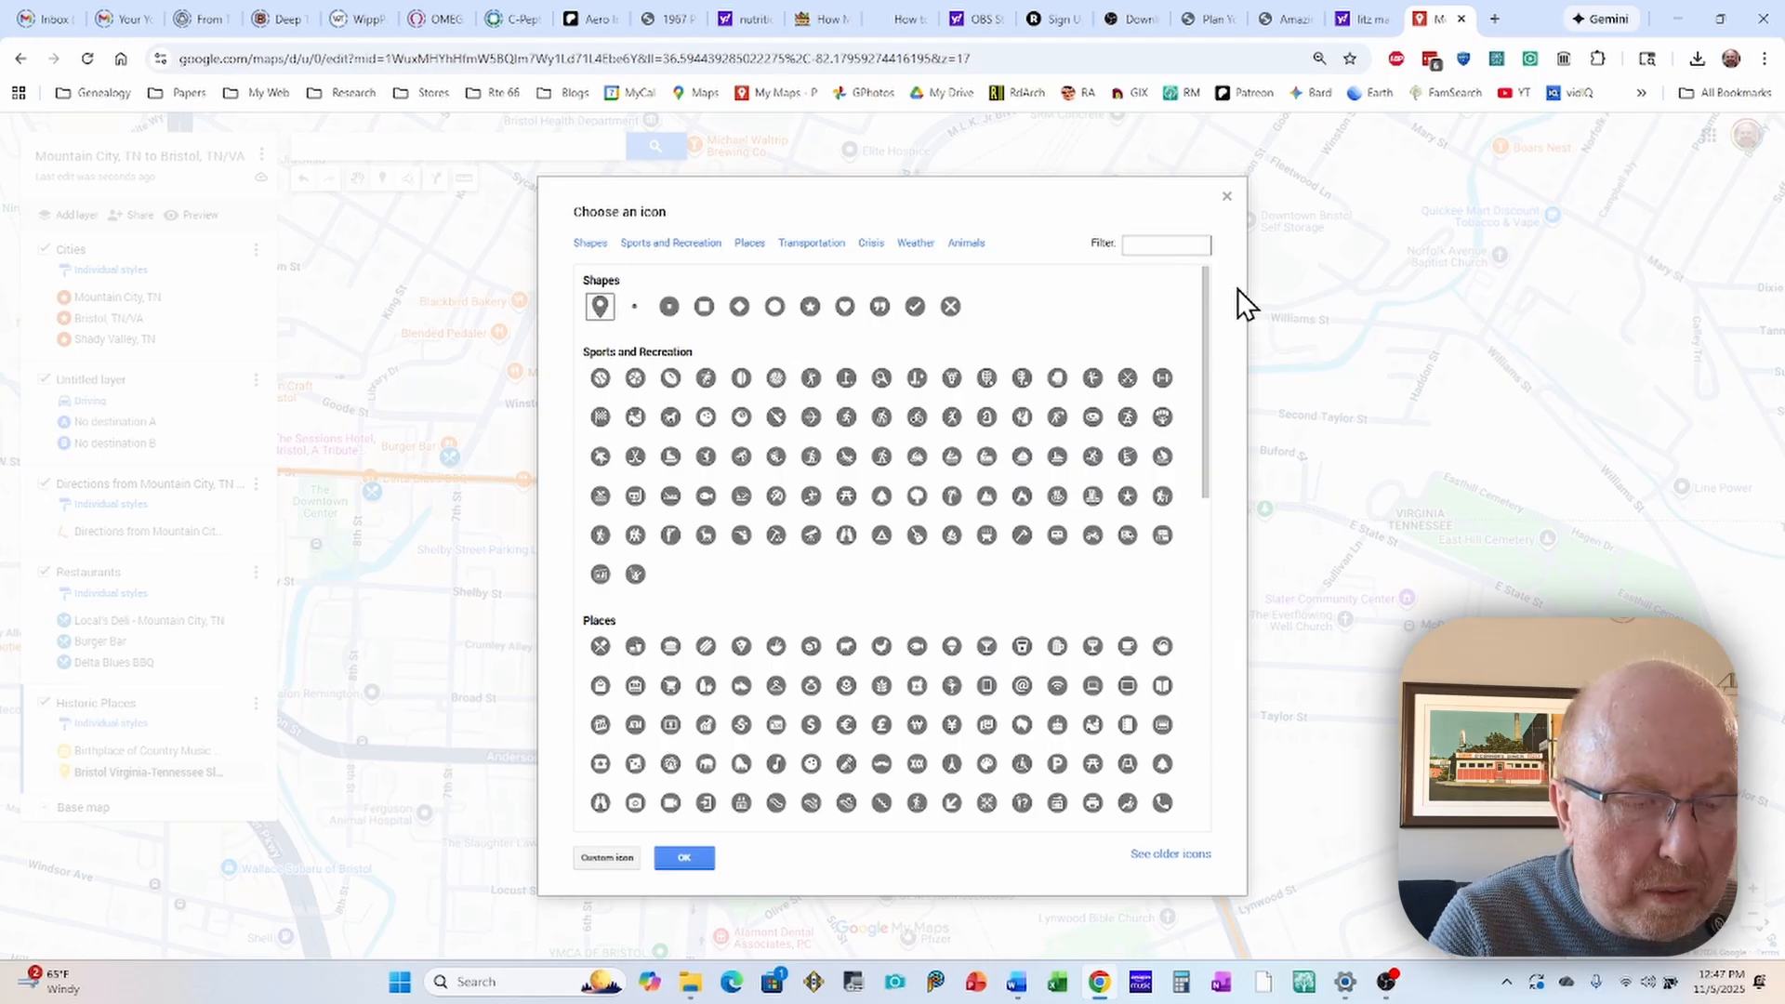
pyautogui.write('histor')
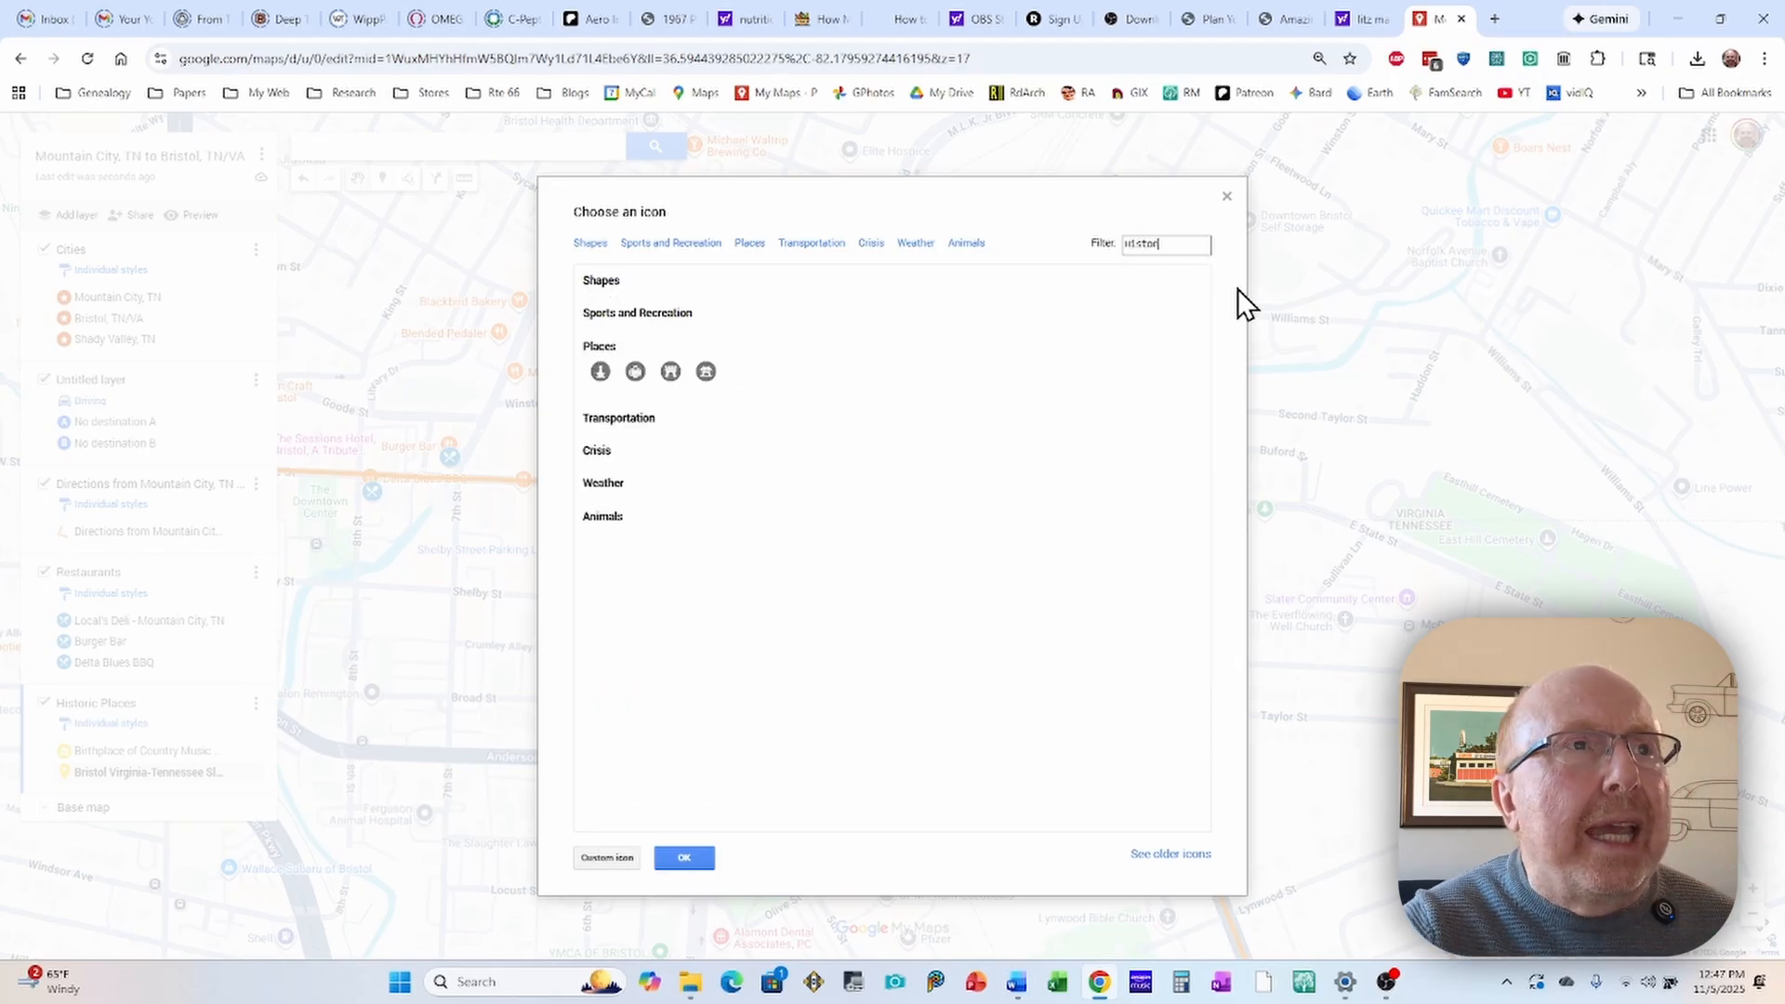
pyautogui.write('ic')
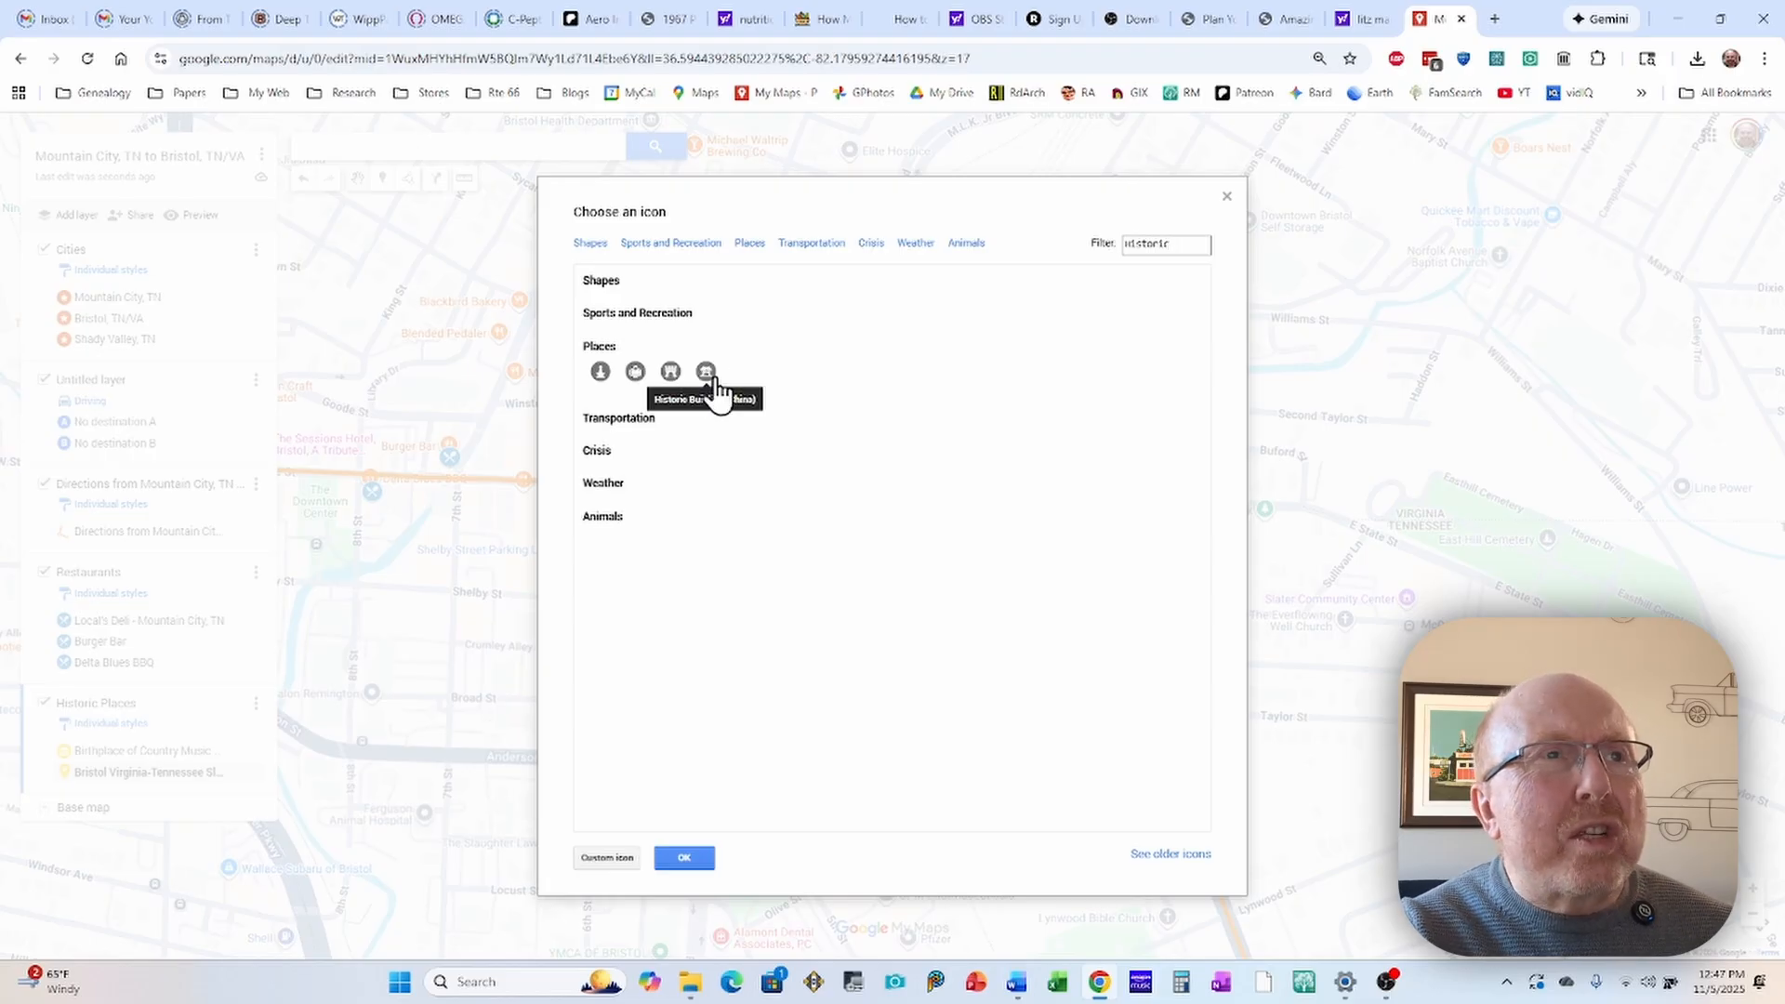
pyautogui.click(636, 374)
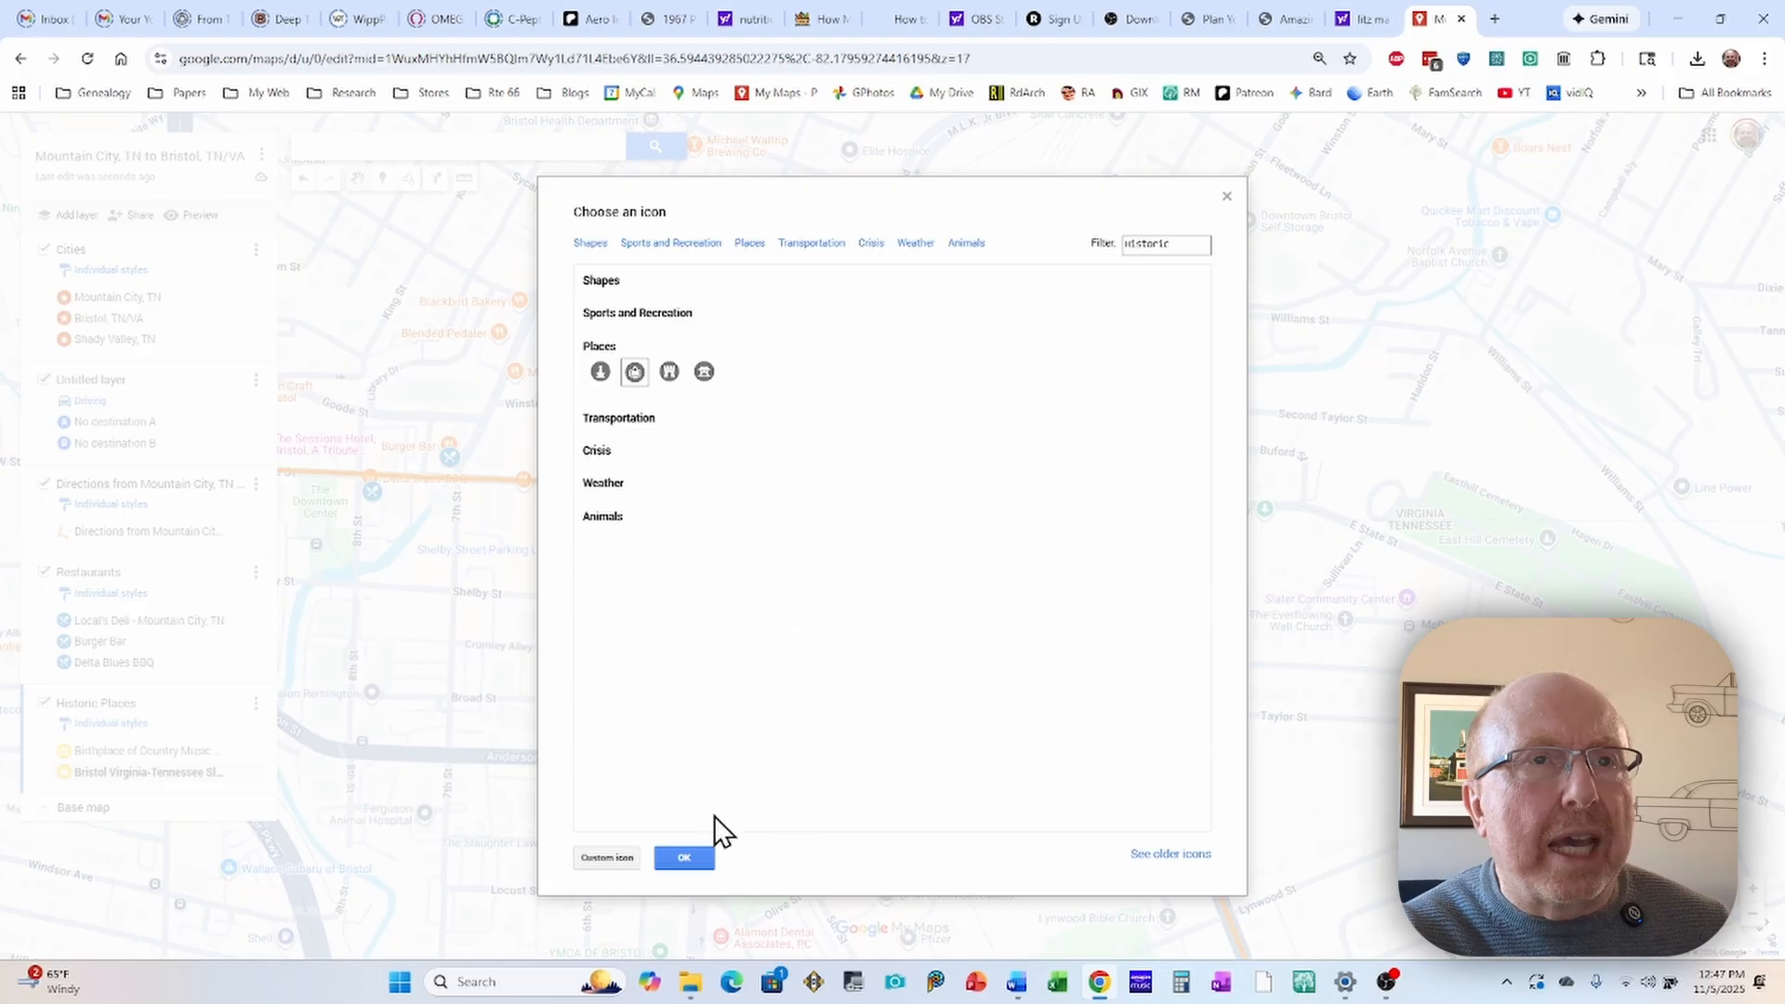
pyautogui.click(685, 859)
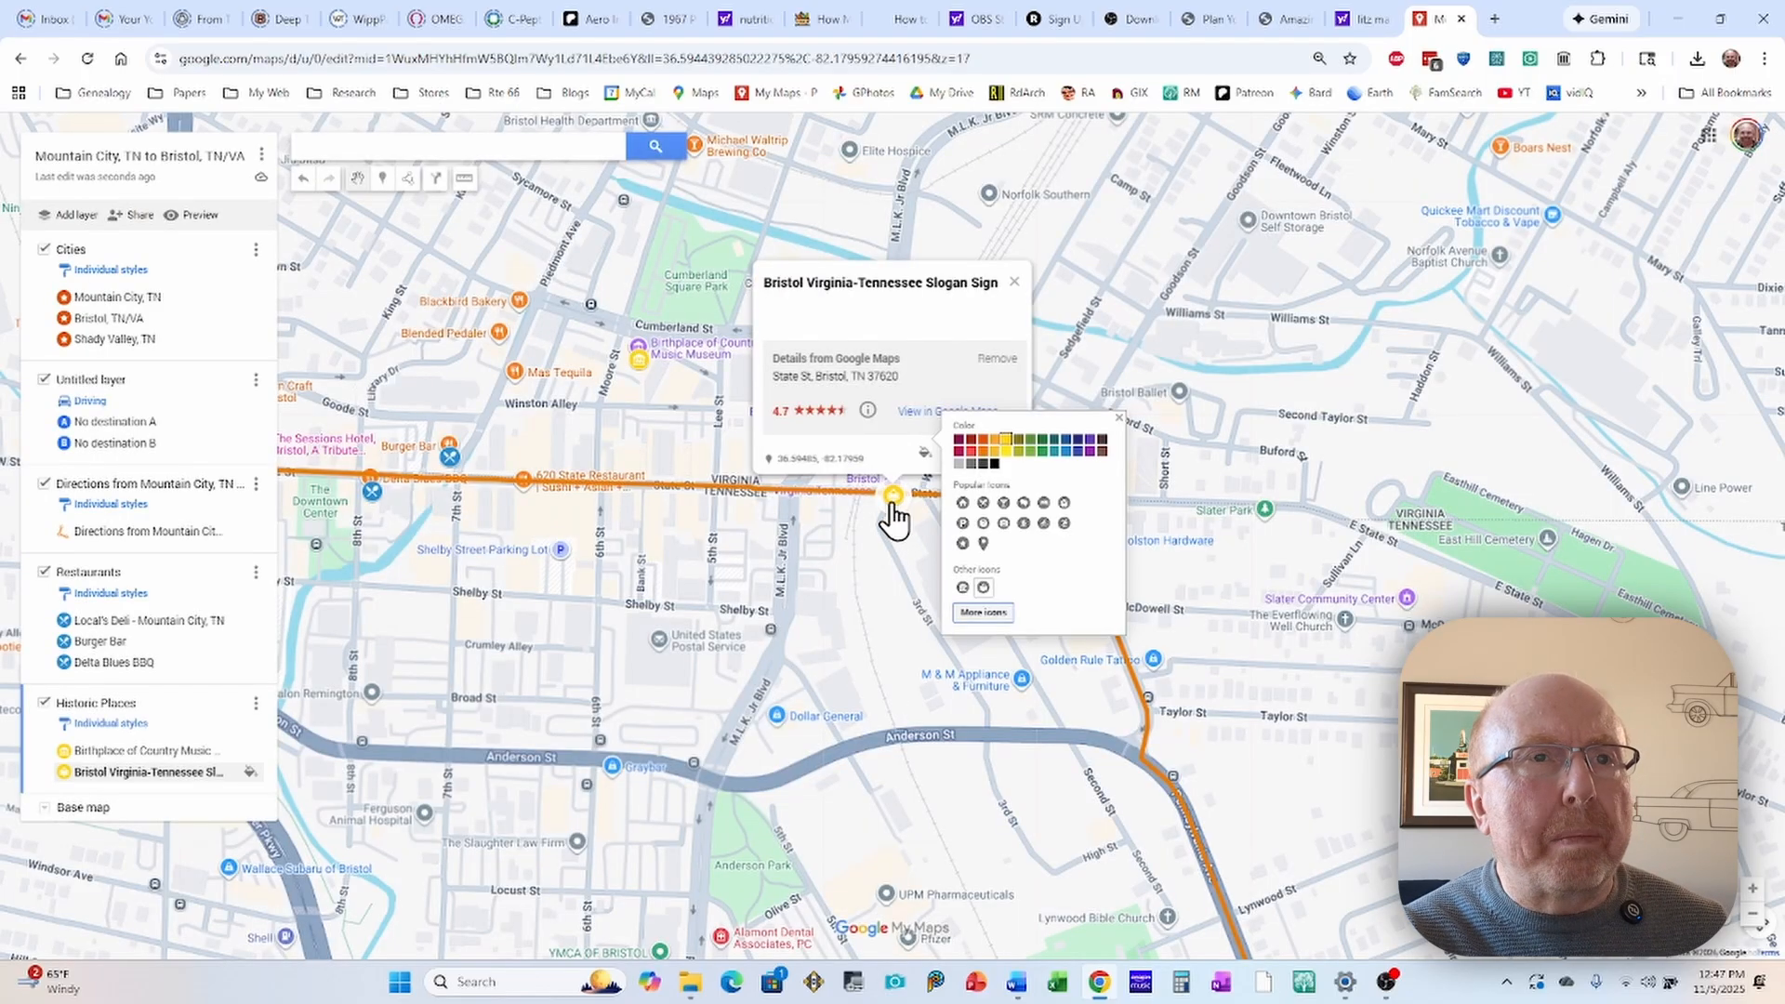
pyautogui.click(854, 518)
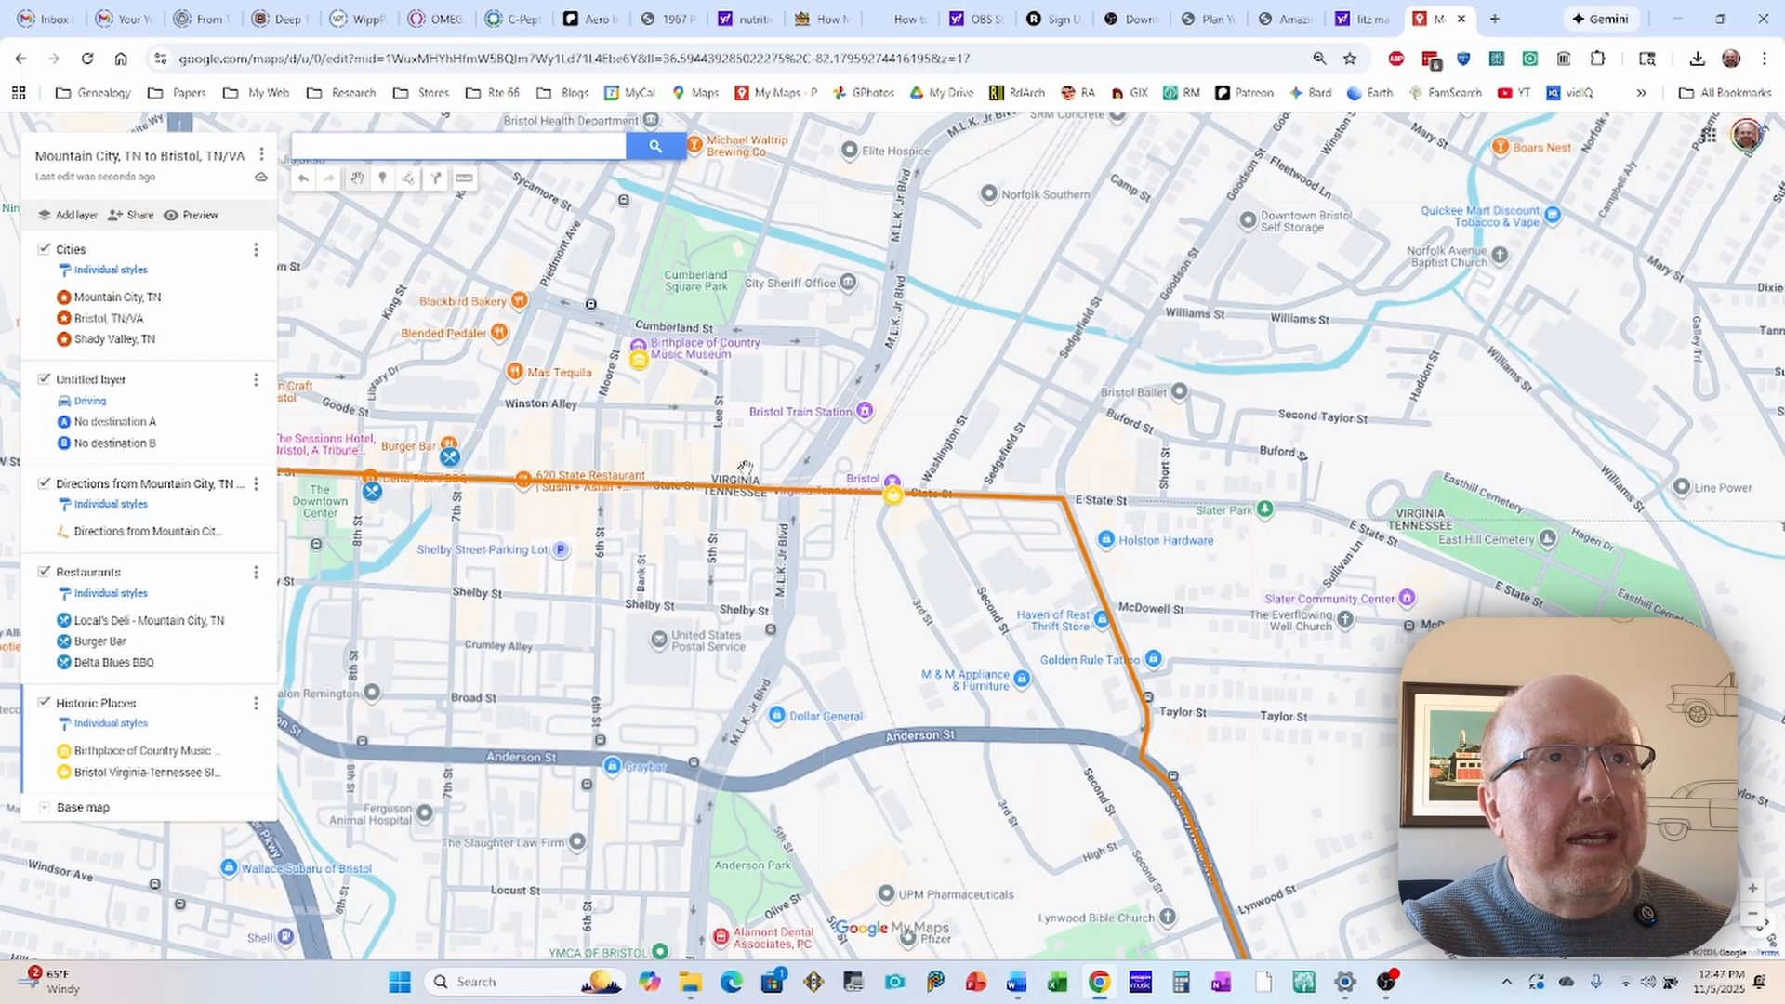
# Step: Add The Bristol Hotel on Country Music Way in downtown Bristol to the Historic Places layer
pyautogui.scroll(-1, 905, 369)
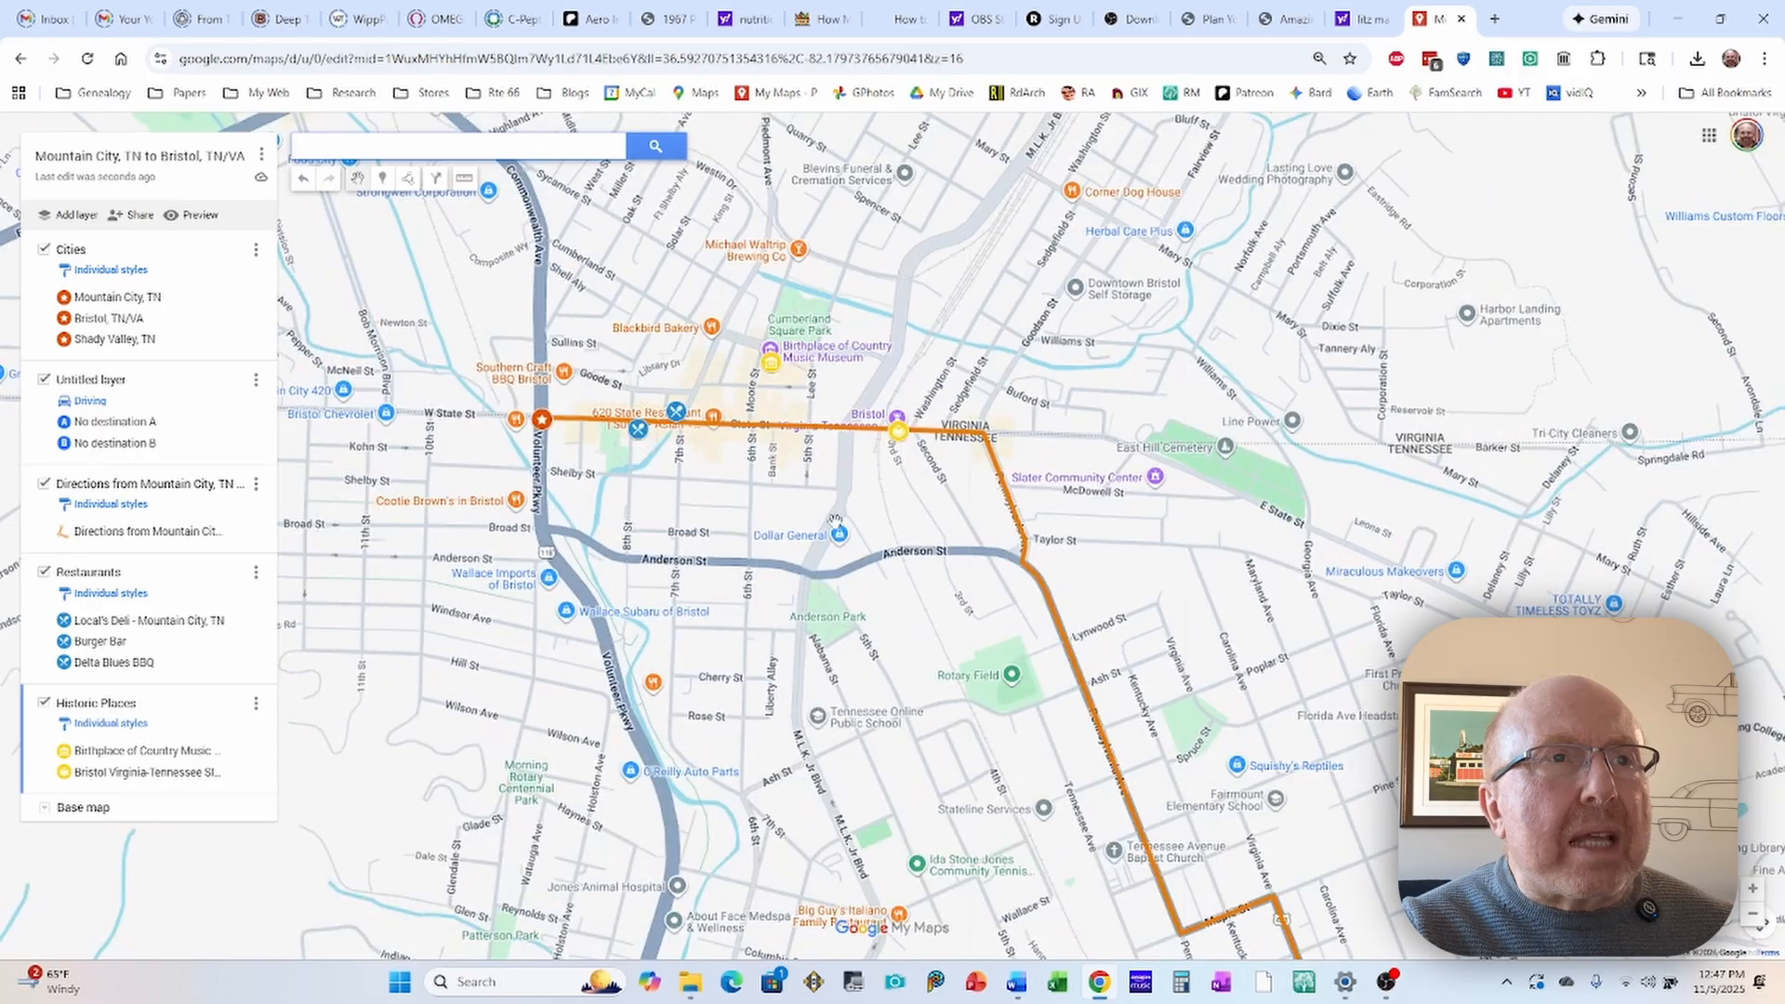
pyautogui.scroll(-1, 804, 485)
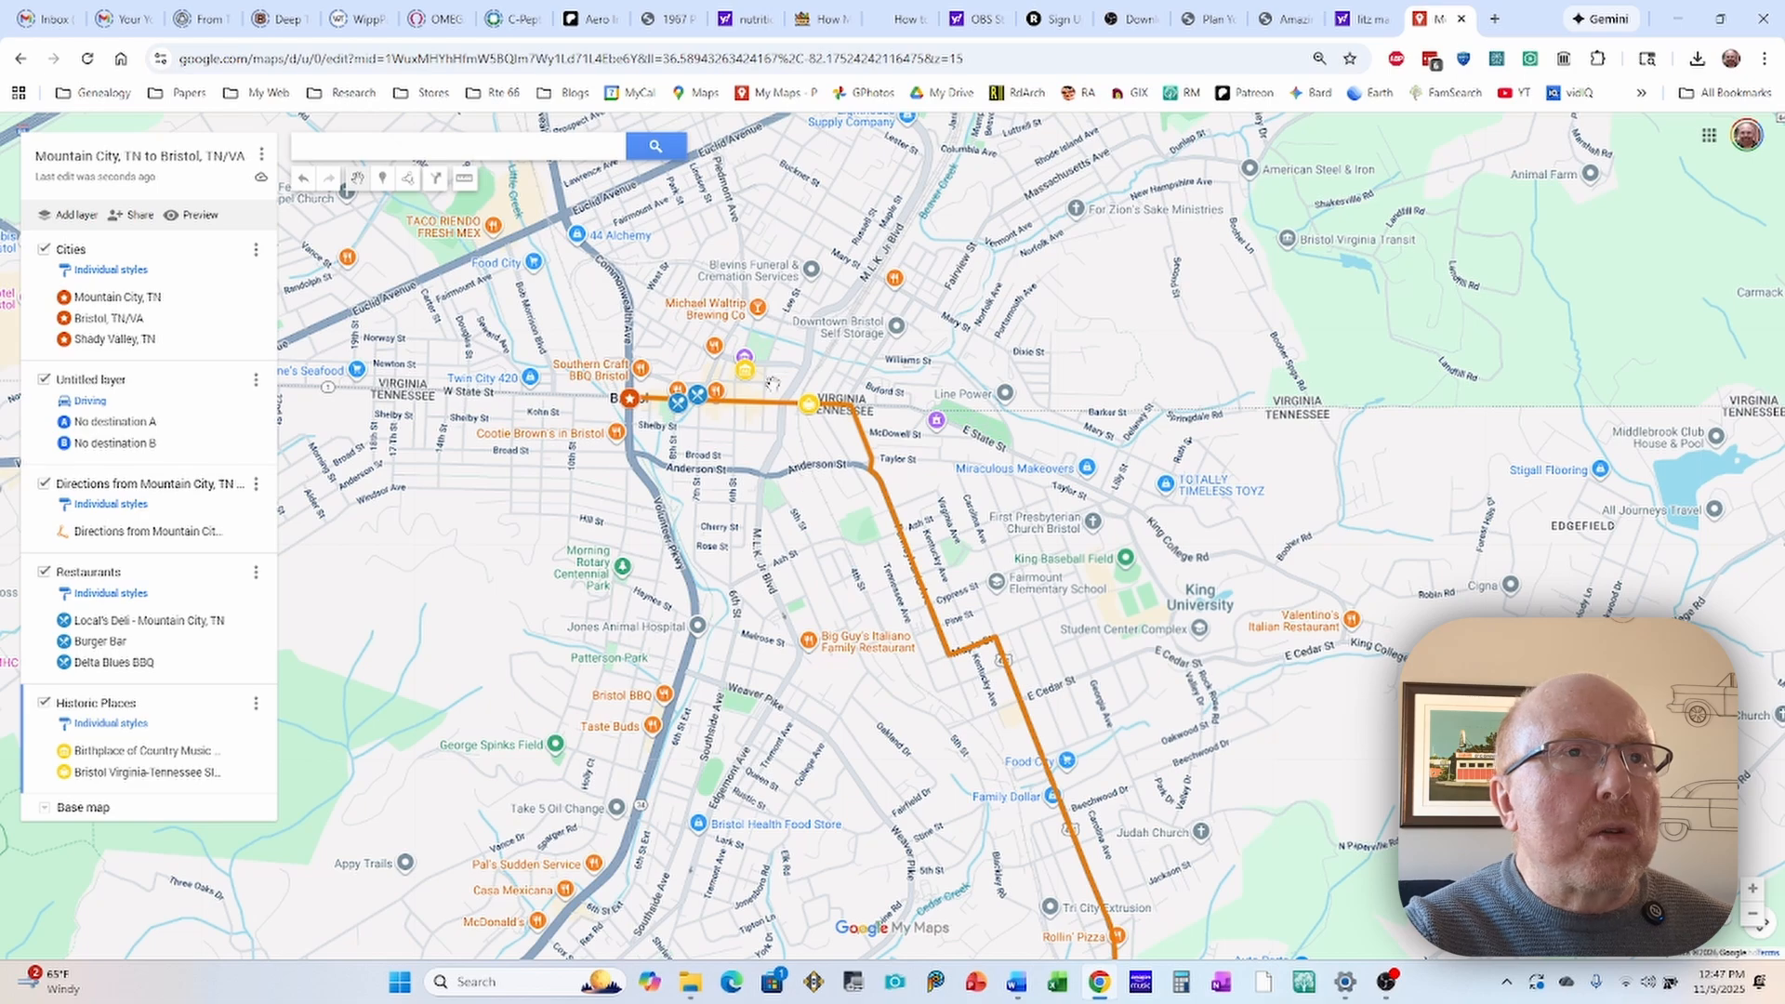
pyautogui.scroll(1, 776, 377)
pyautogui.scroll(1, 800, 387)
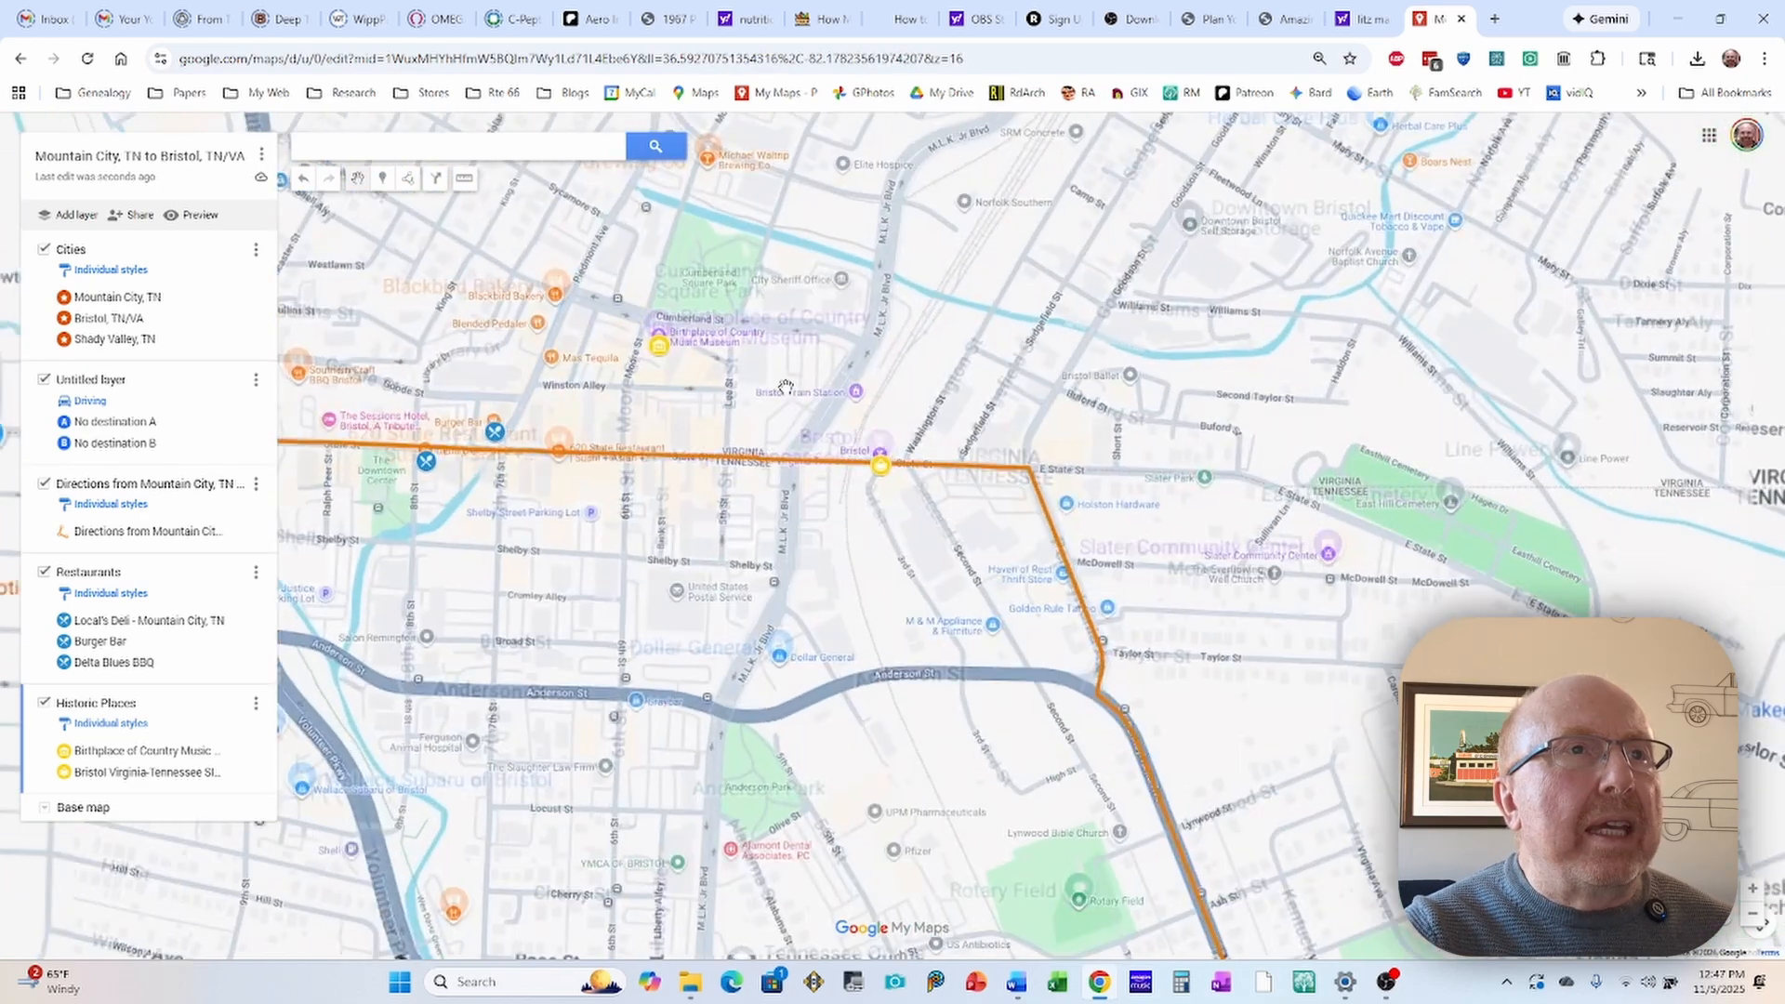
pyautogui.scroll(1, 699, 373)
pyautogui.scroll(1, 668, 377)
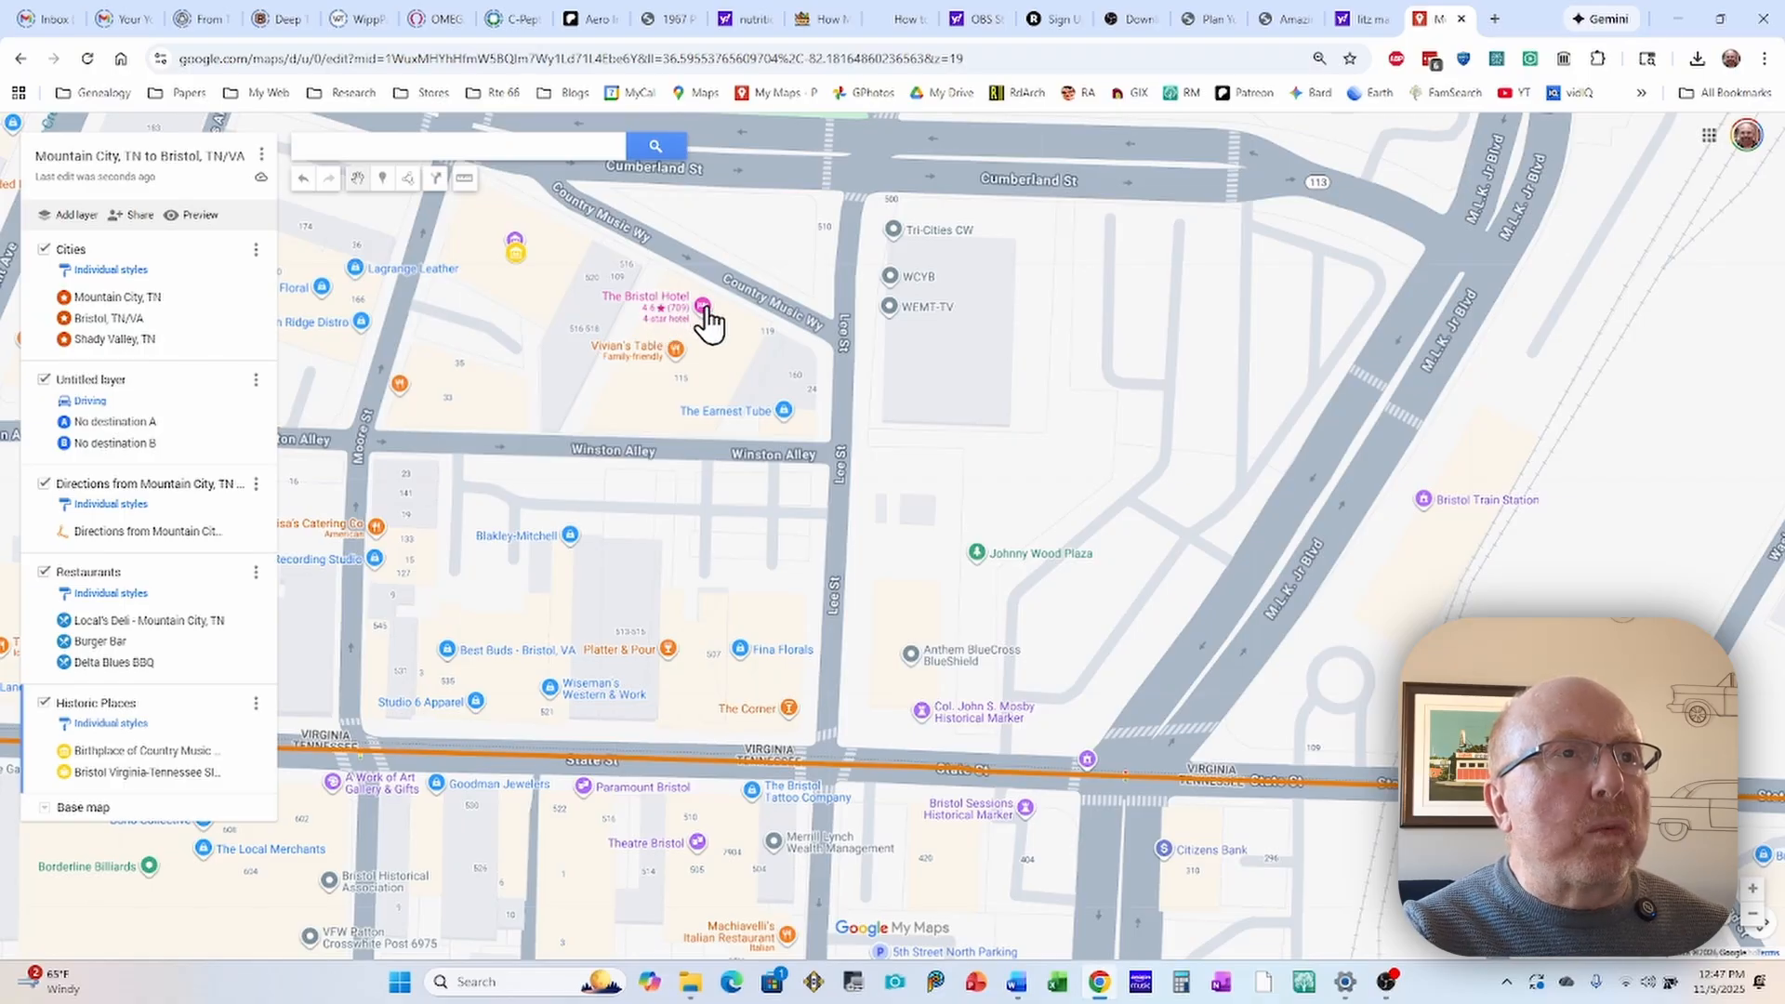
pyautogui.click(701, 309)
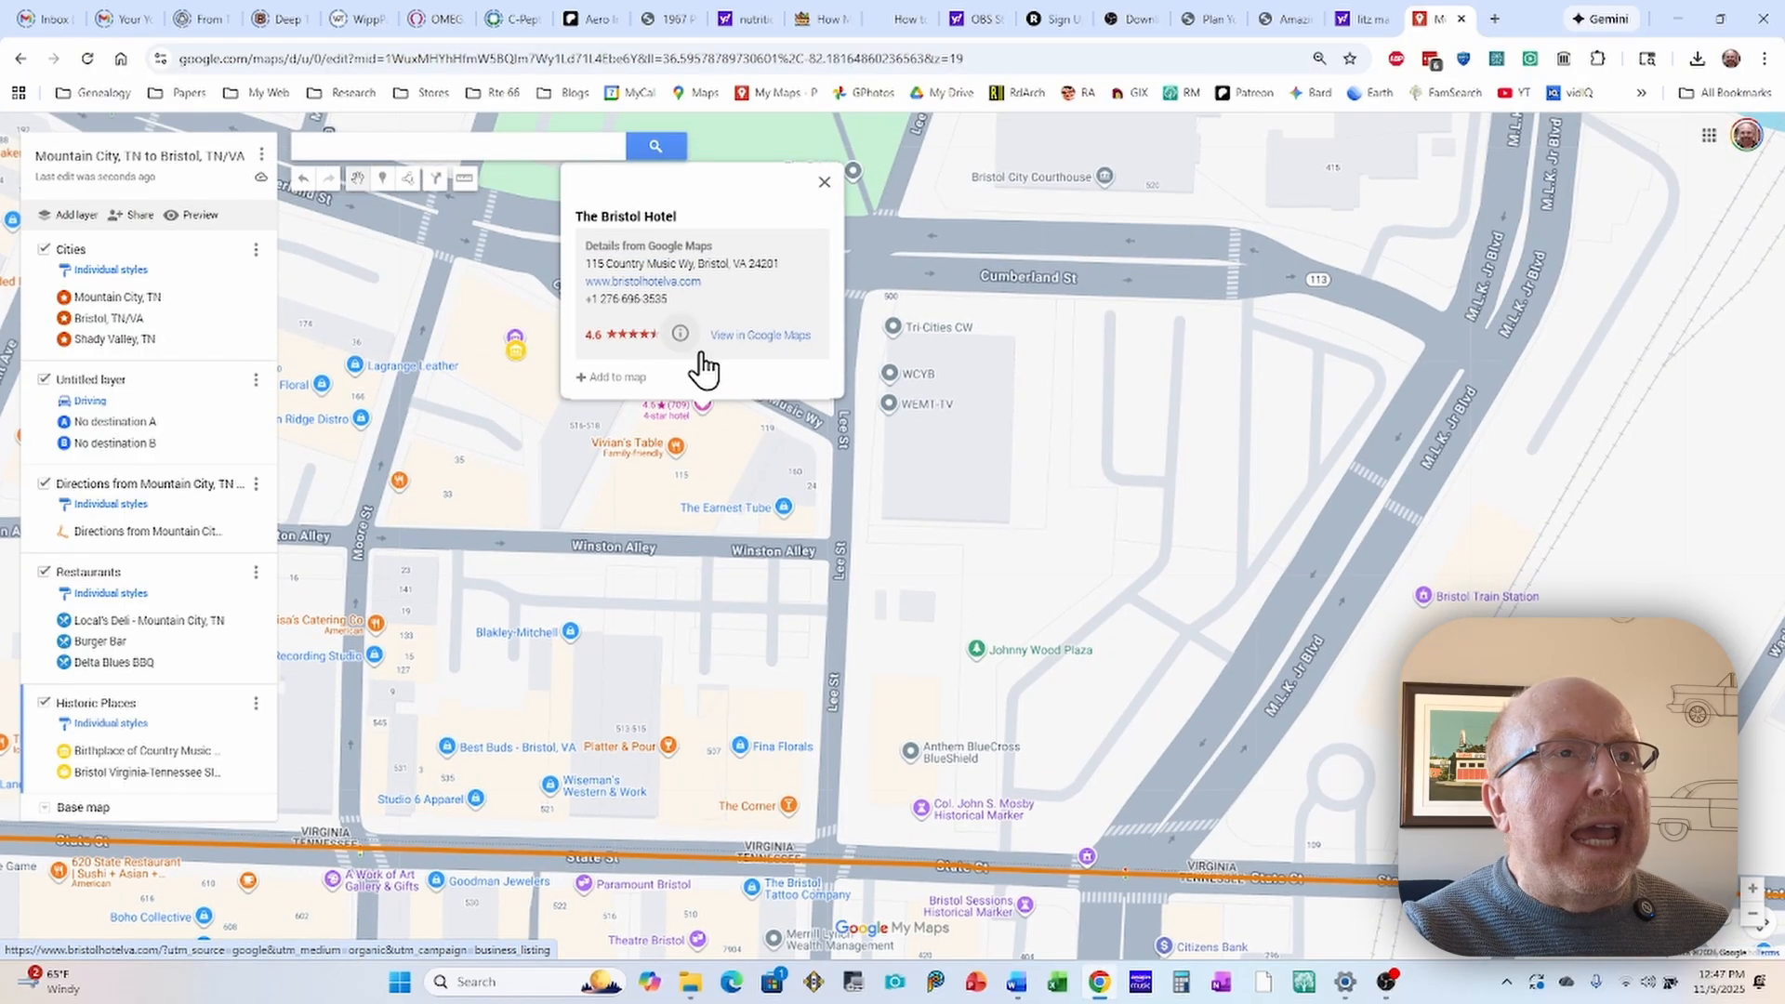
pyautogui.click(603, 377)
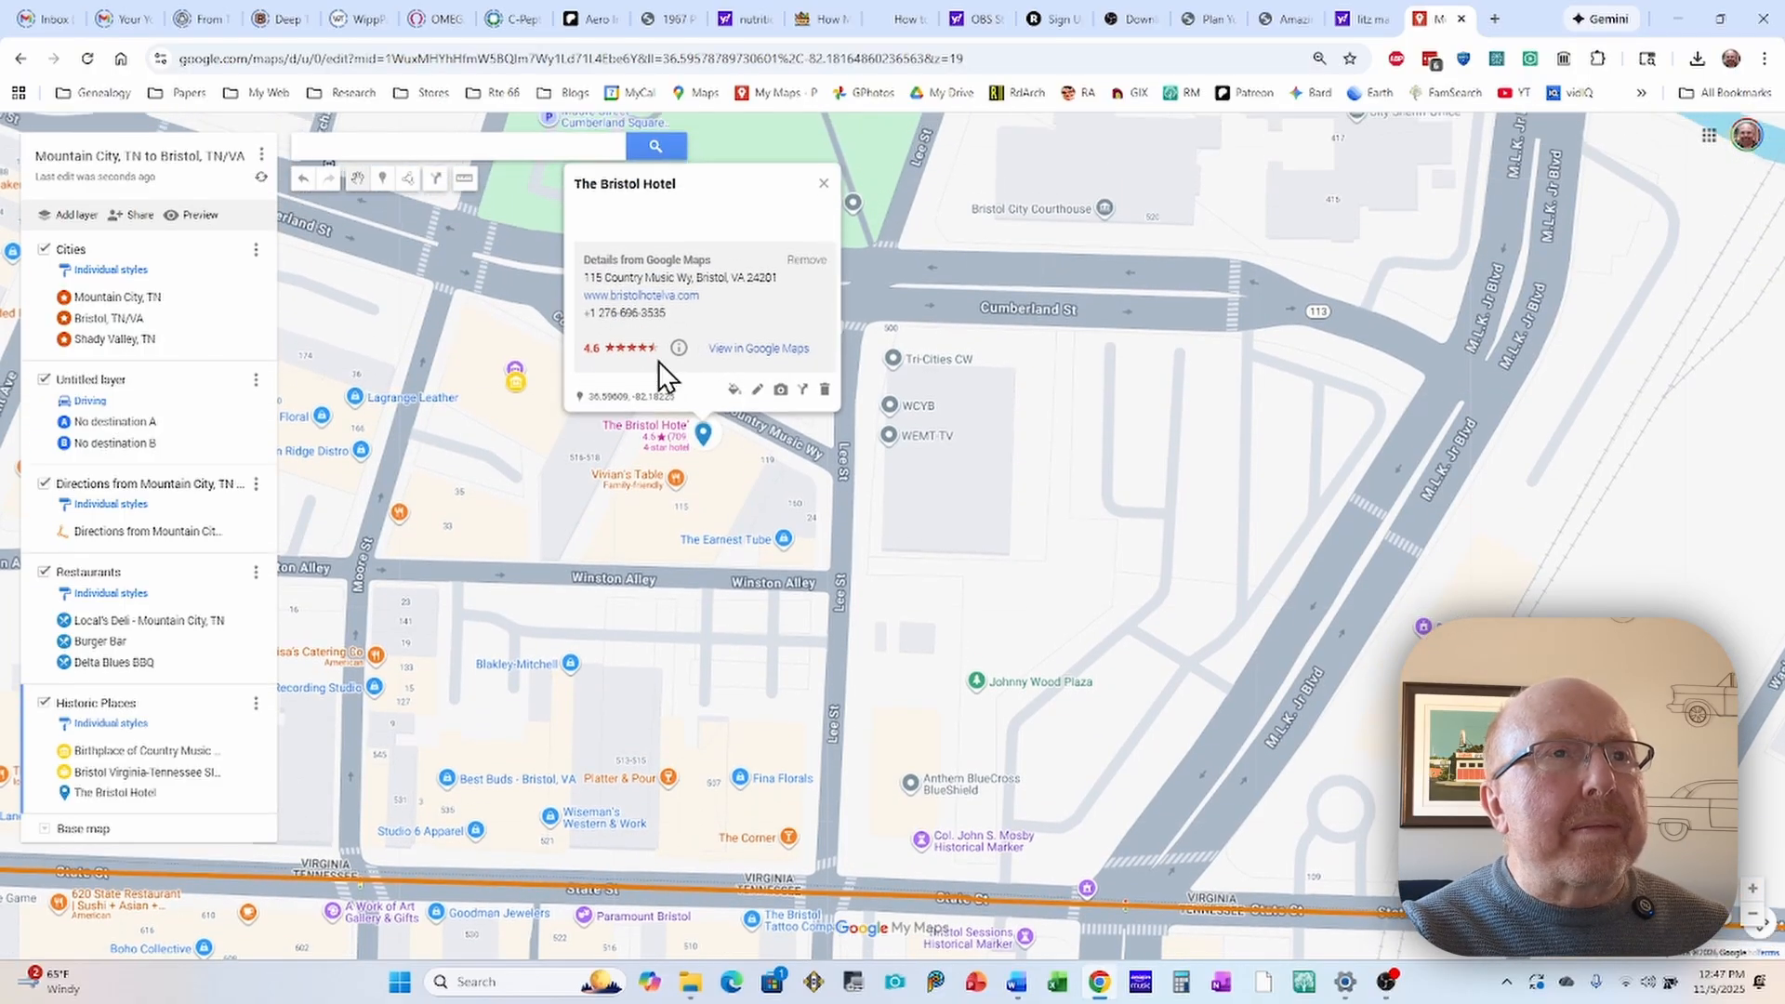
# Step: Color The Bristol Hotel marker dark pink and give it the hotel bed icon from the popular icons
pyautogui.click(734, 389)
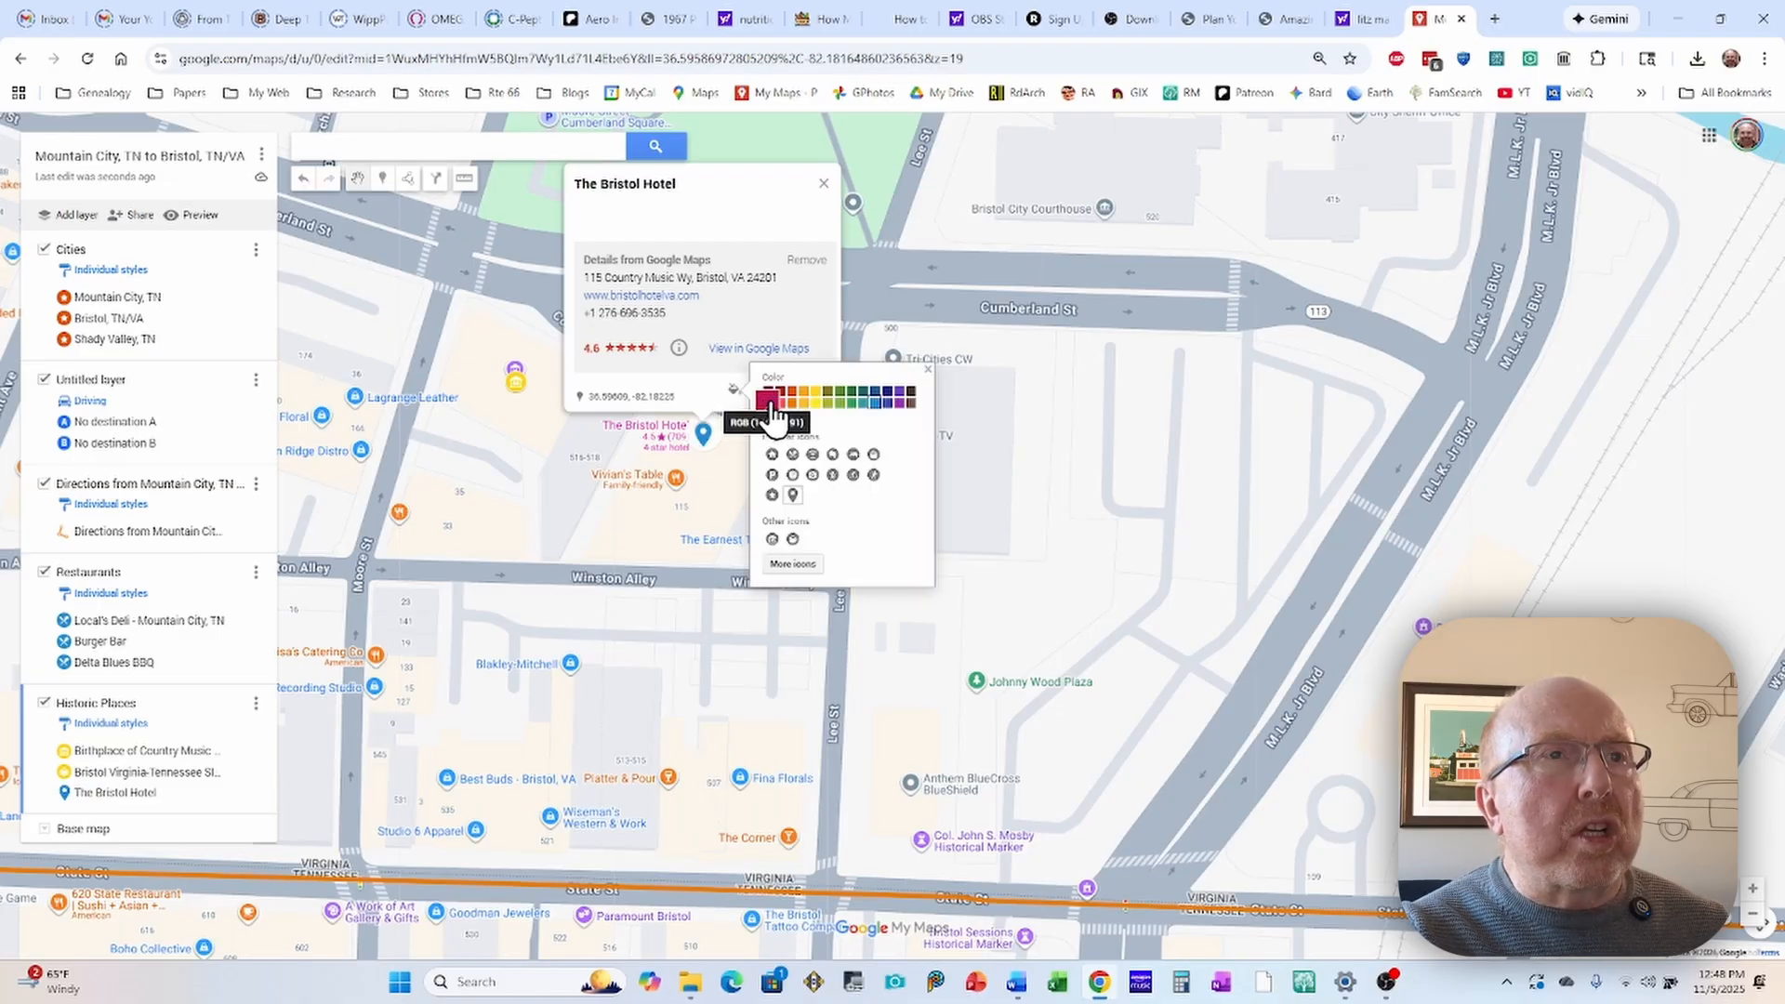
pyautogui.click(768, 402)
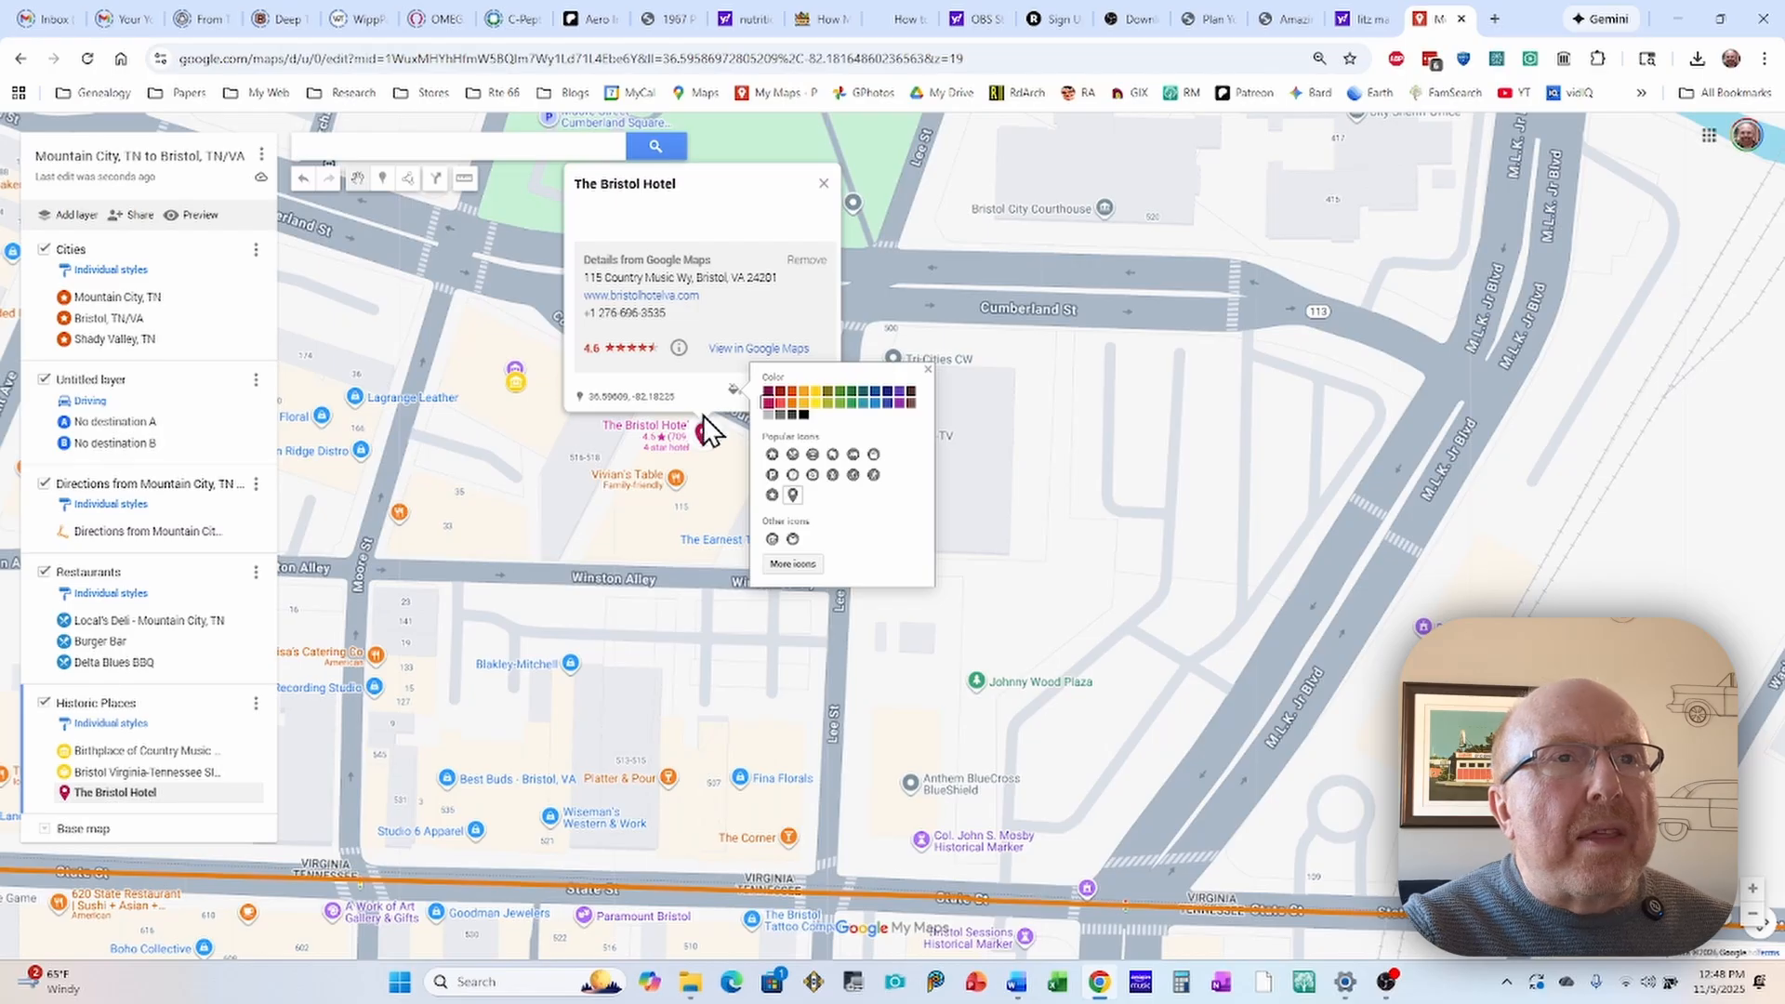
pyautogui.click(854, 456)
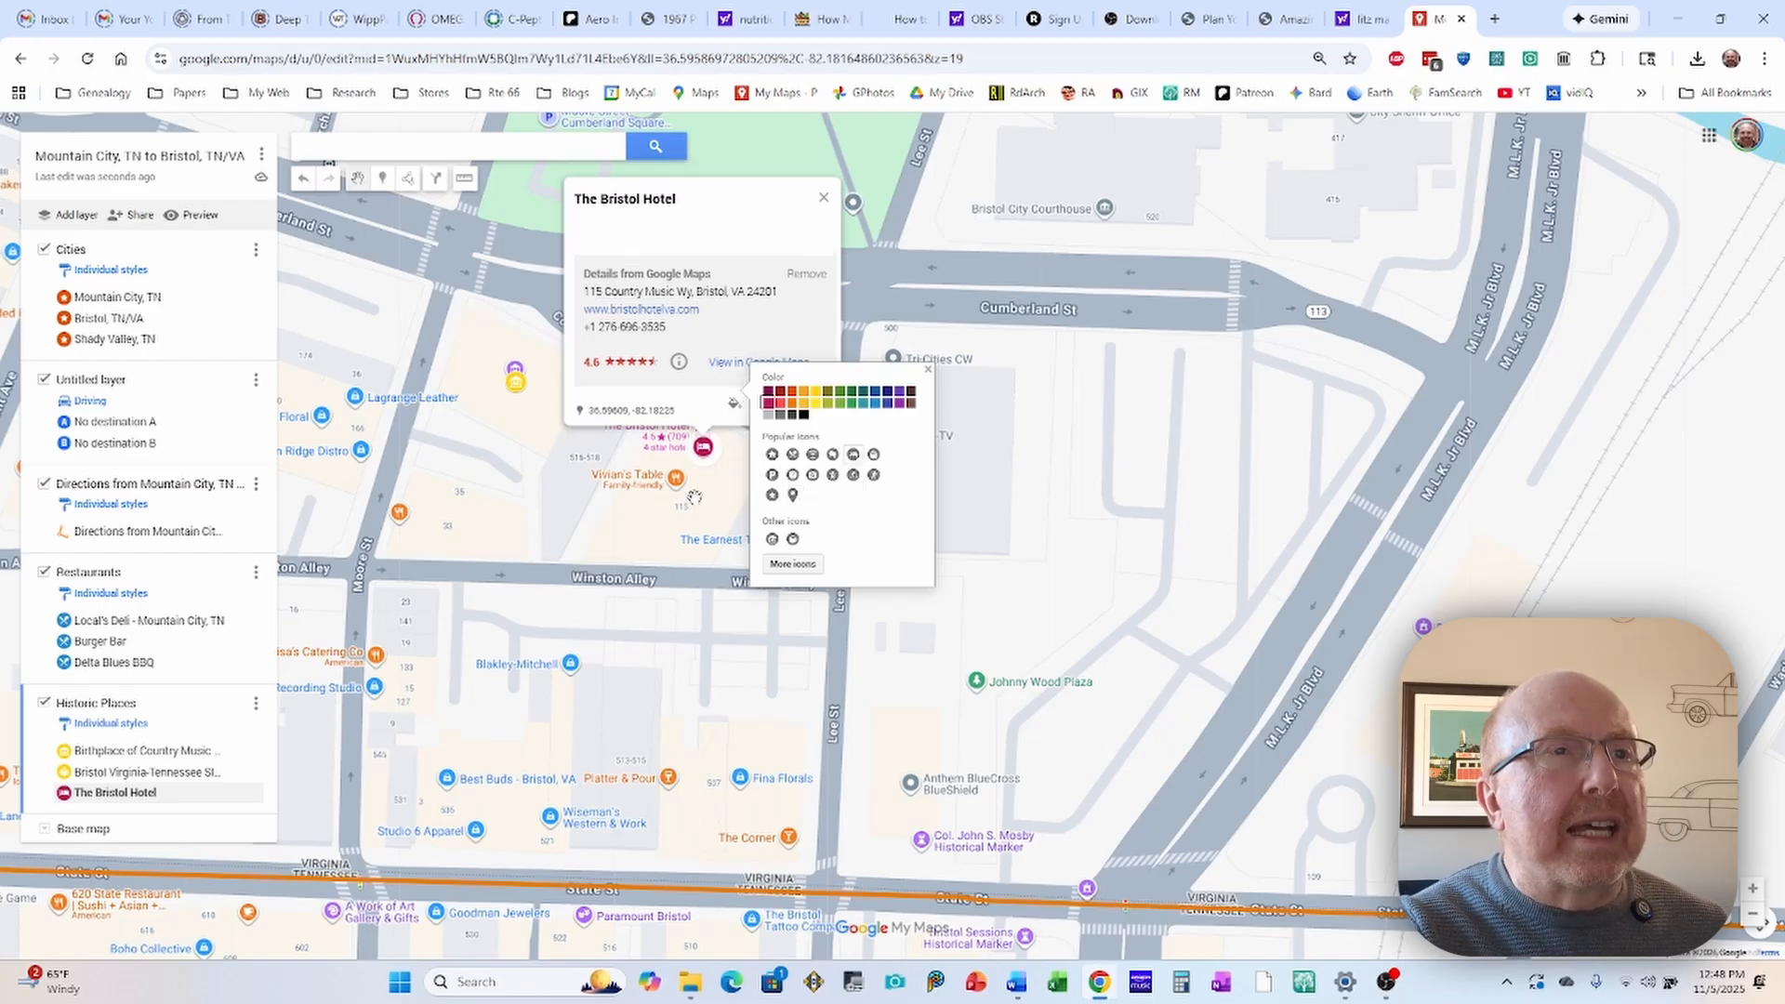
pyautogui.click(740, 482)
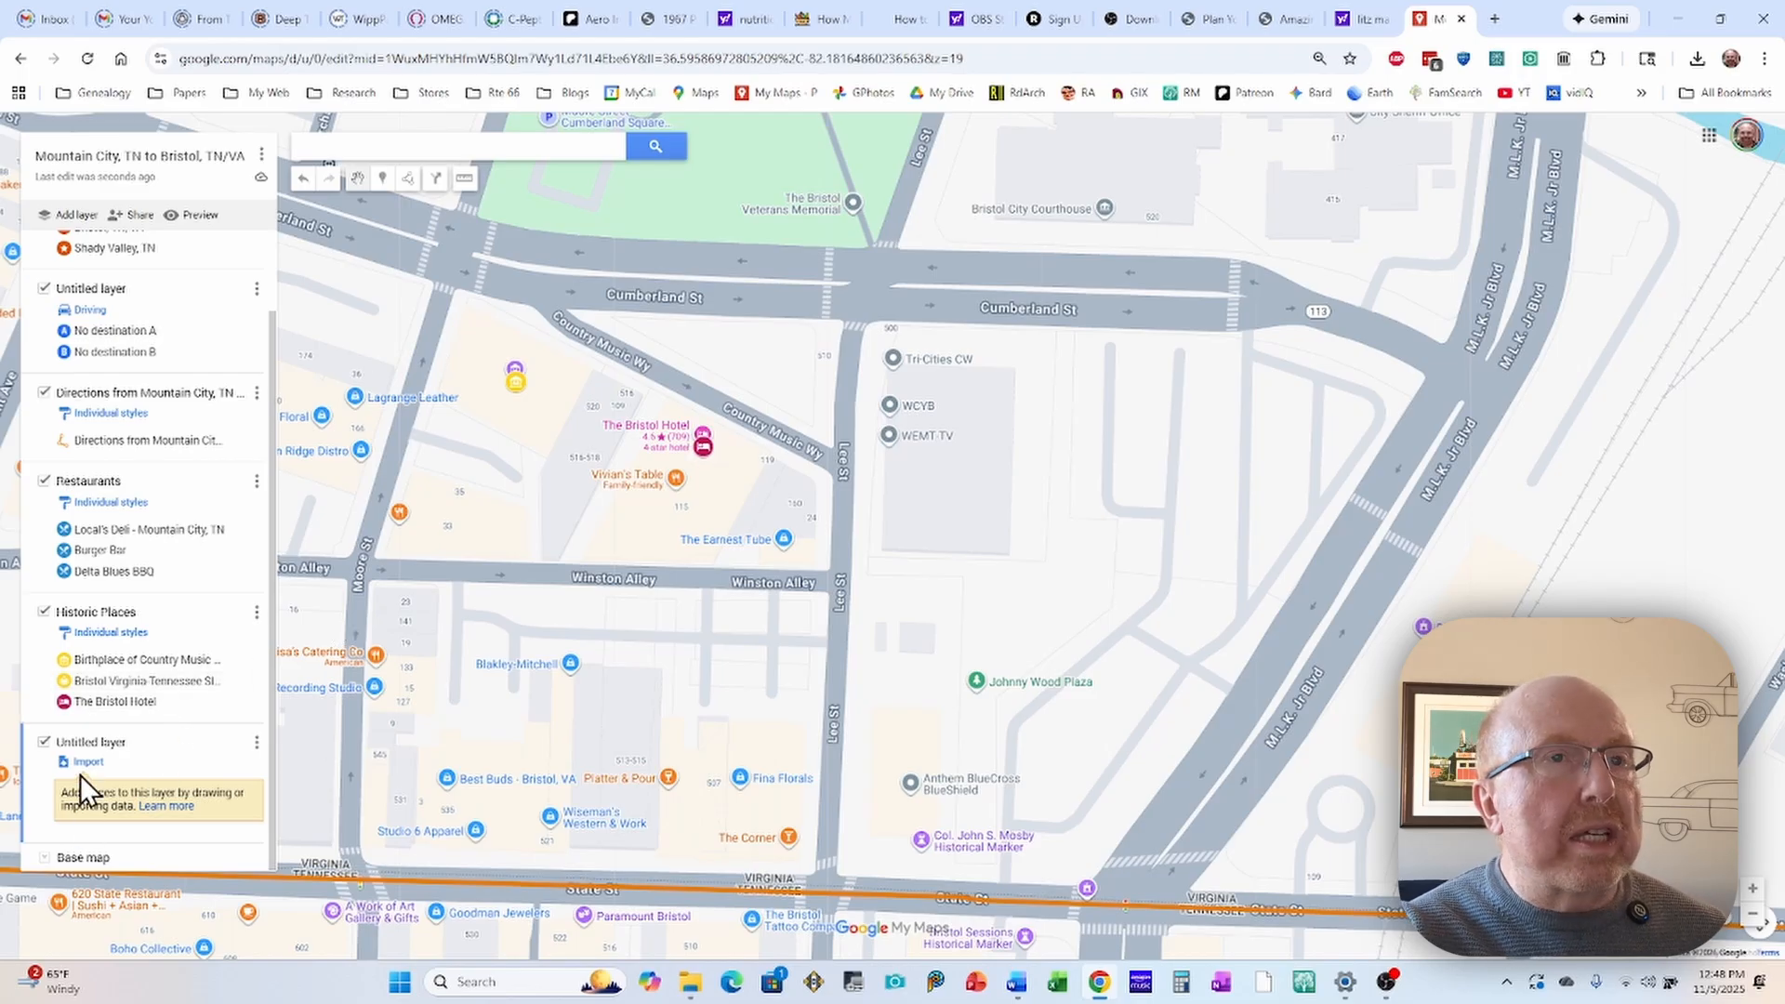
# Step: Add a new layer below Historic Places and name it "Hotels & Motels"
pyautogui.click(86, 743)
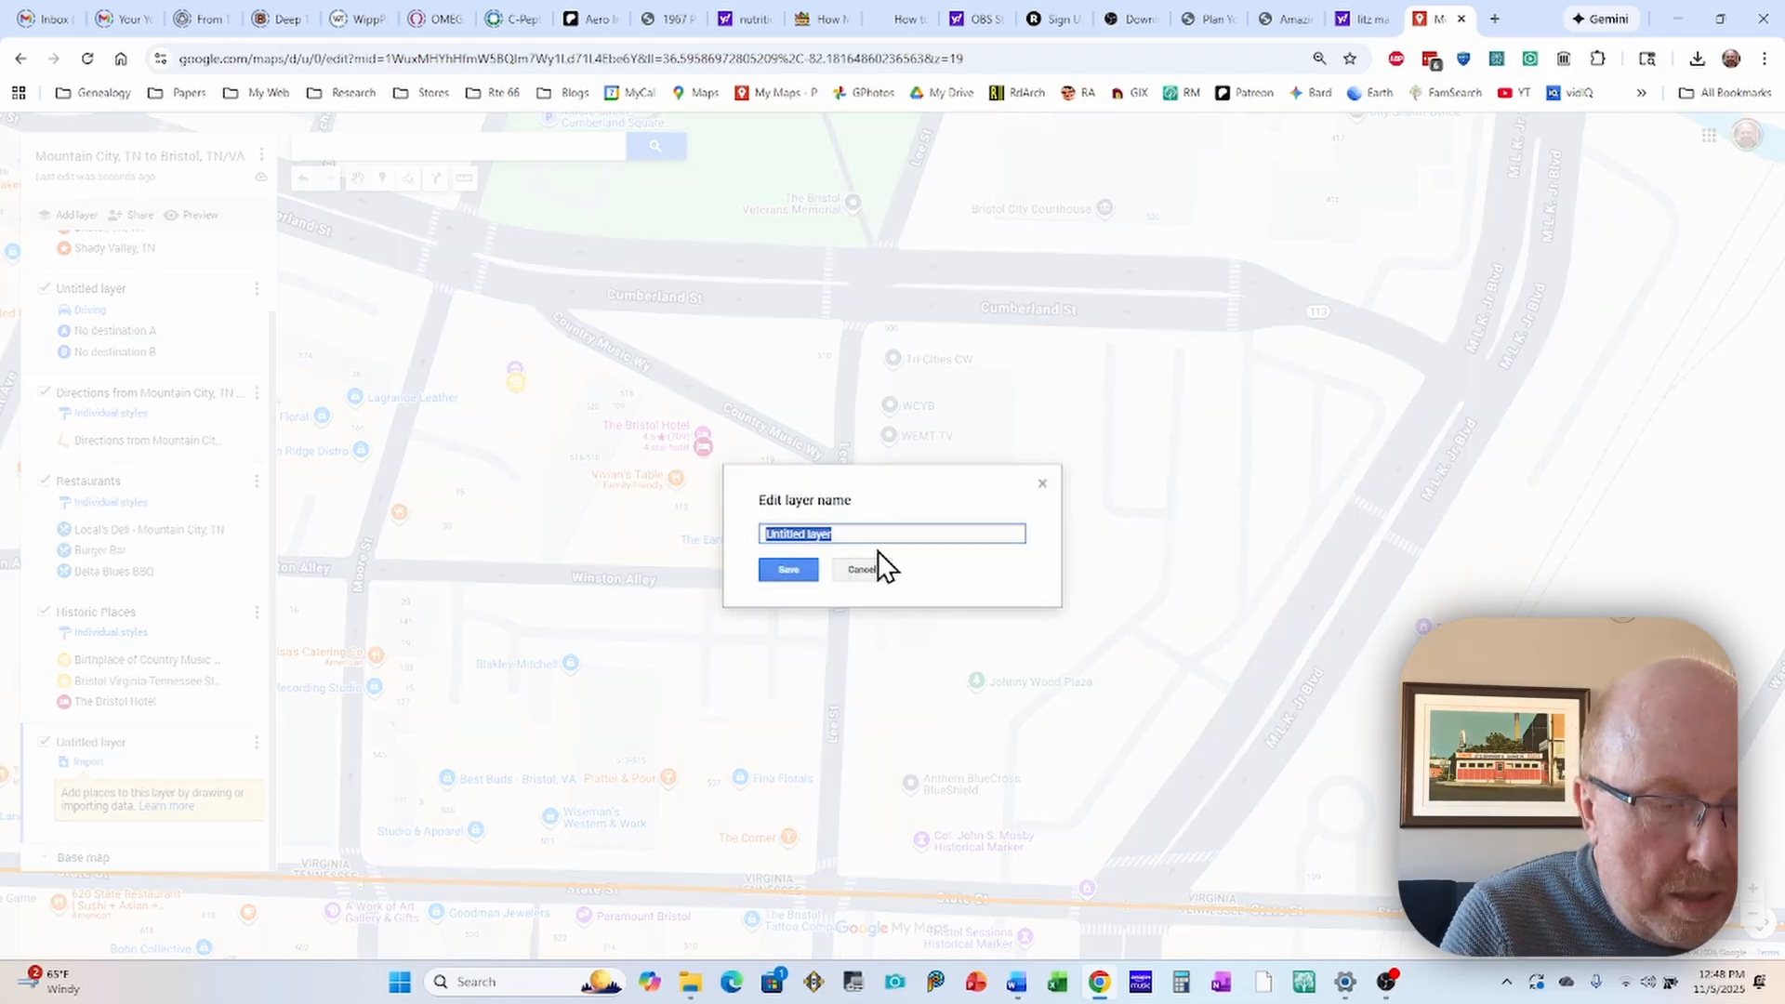
pyautogui.write('Hote')
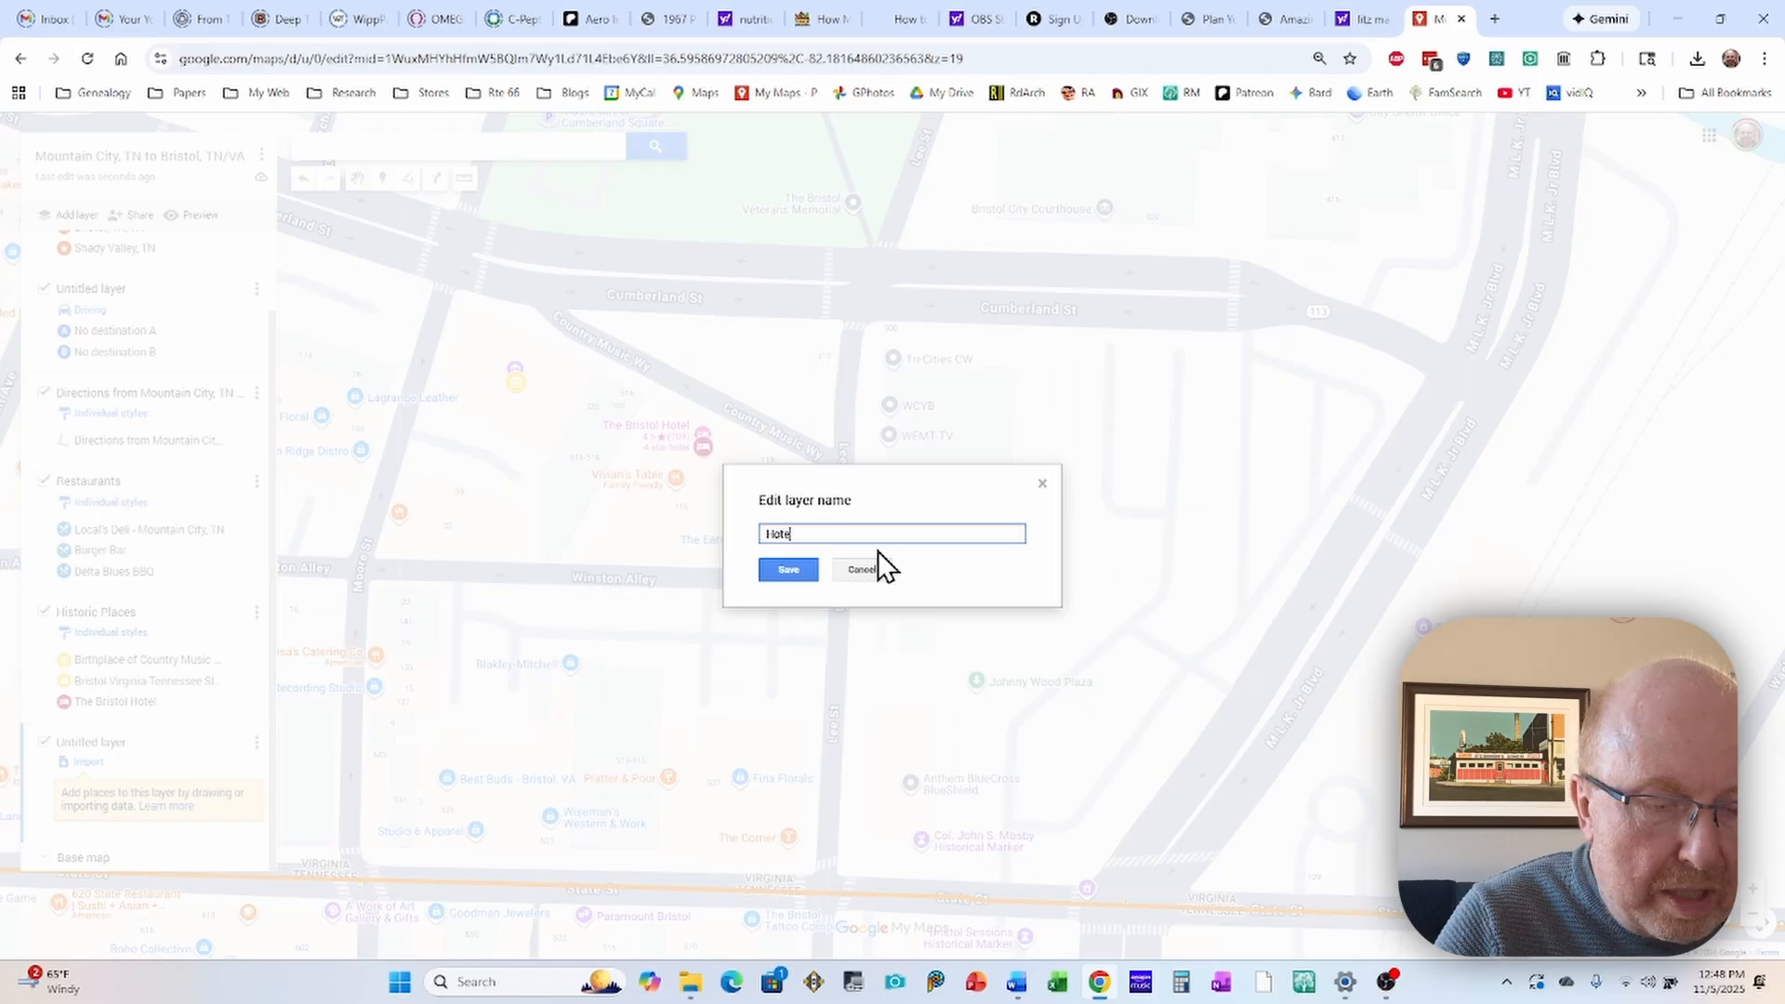
pyautogui.write('ls & Motels')
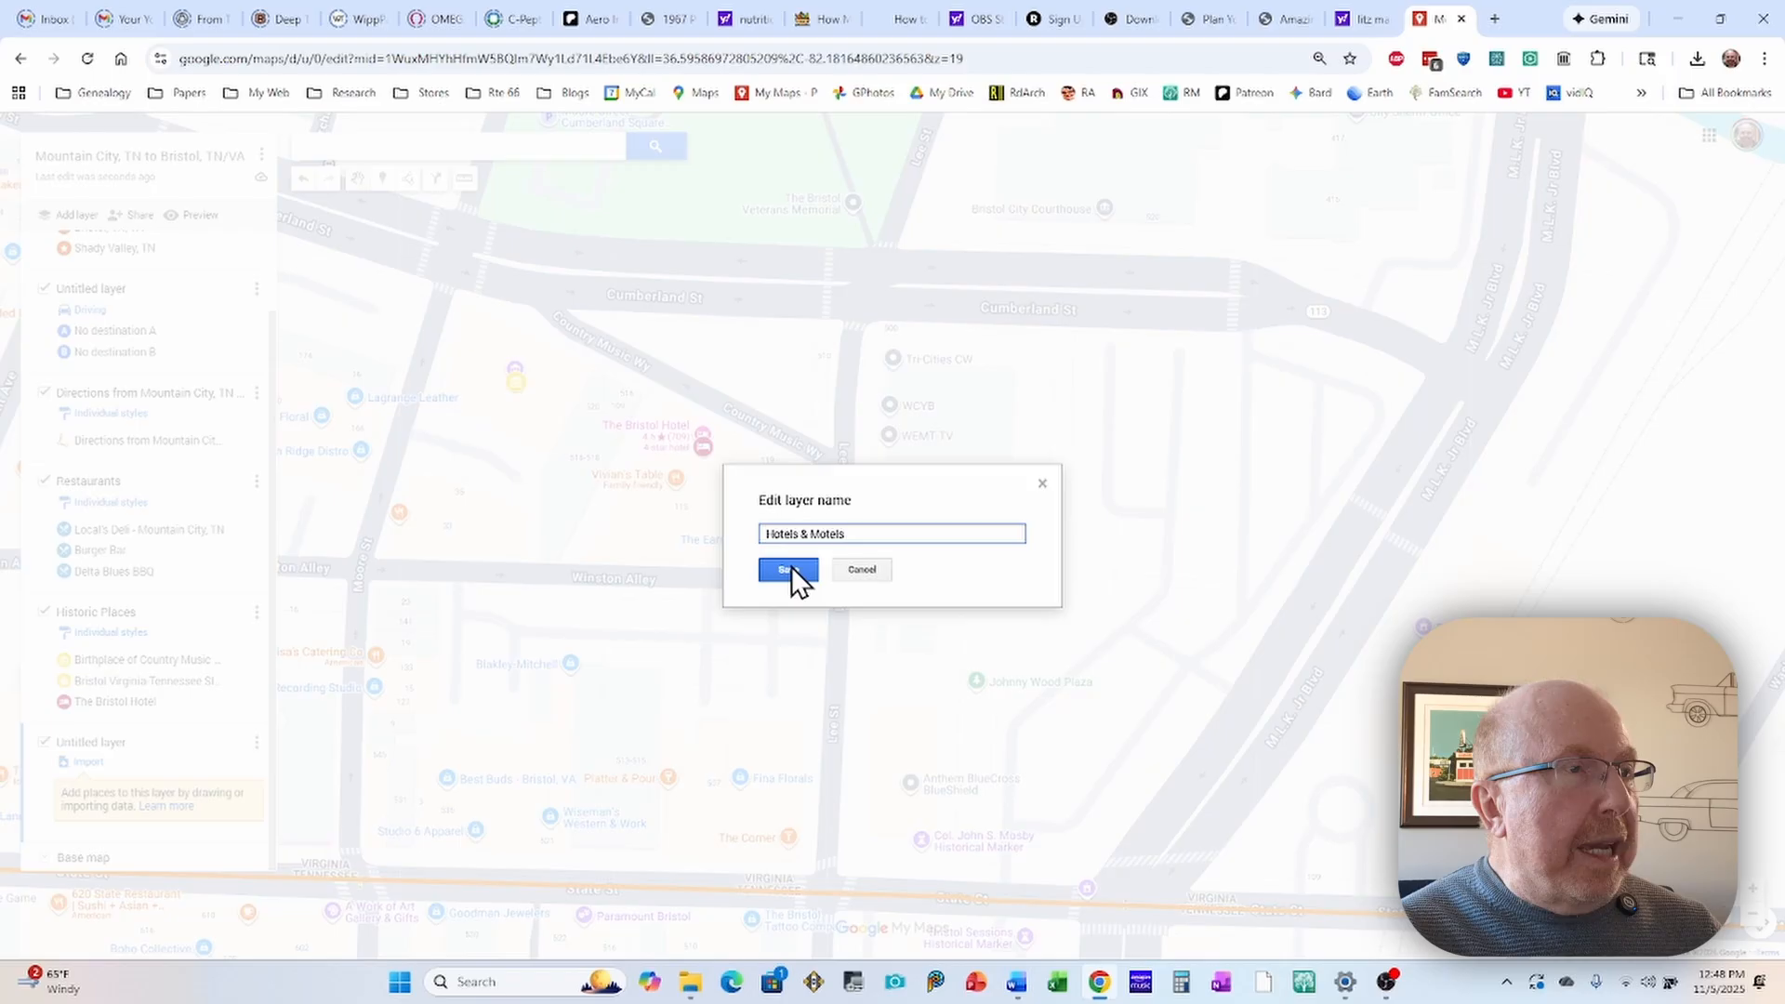
pyautogui.click(789, 569)
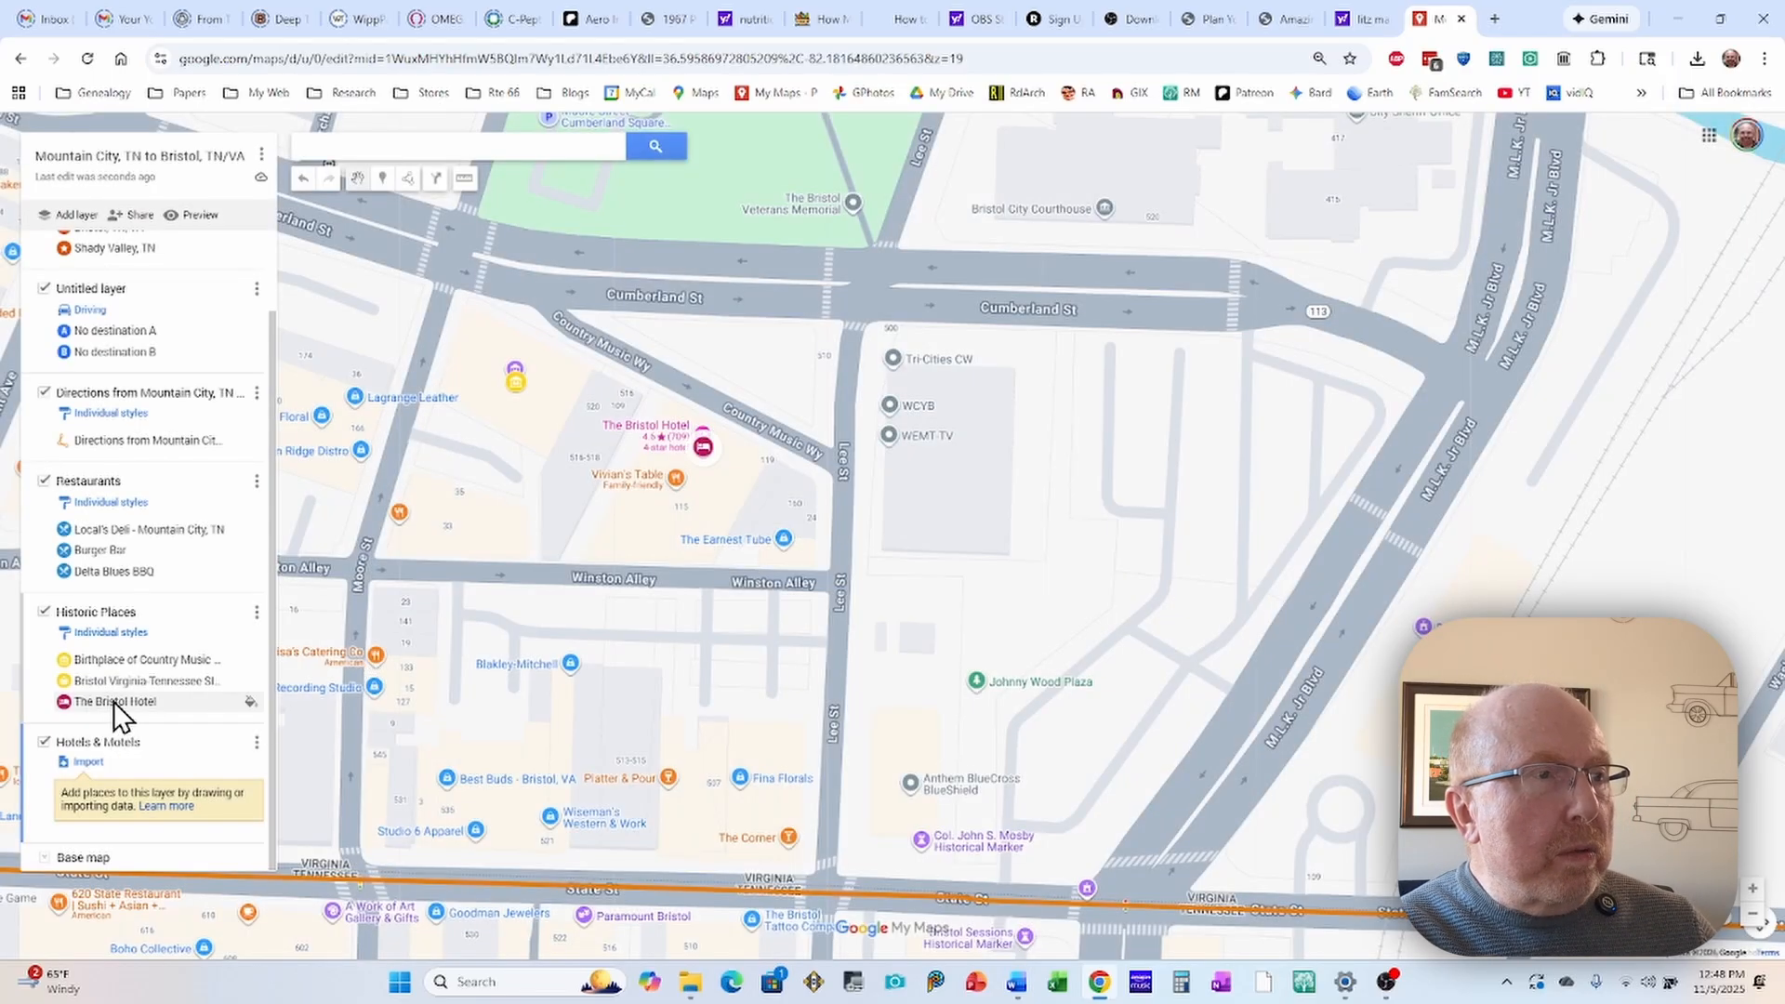
# Step: Move The Bristol Hotel from the Historic Places layer into the Hotels & Motels layer
pyautogui.click(113, 702)
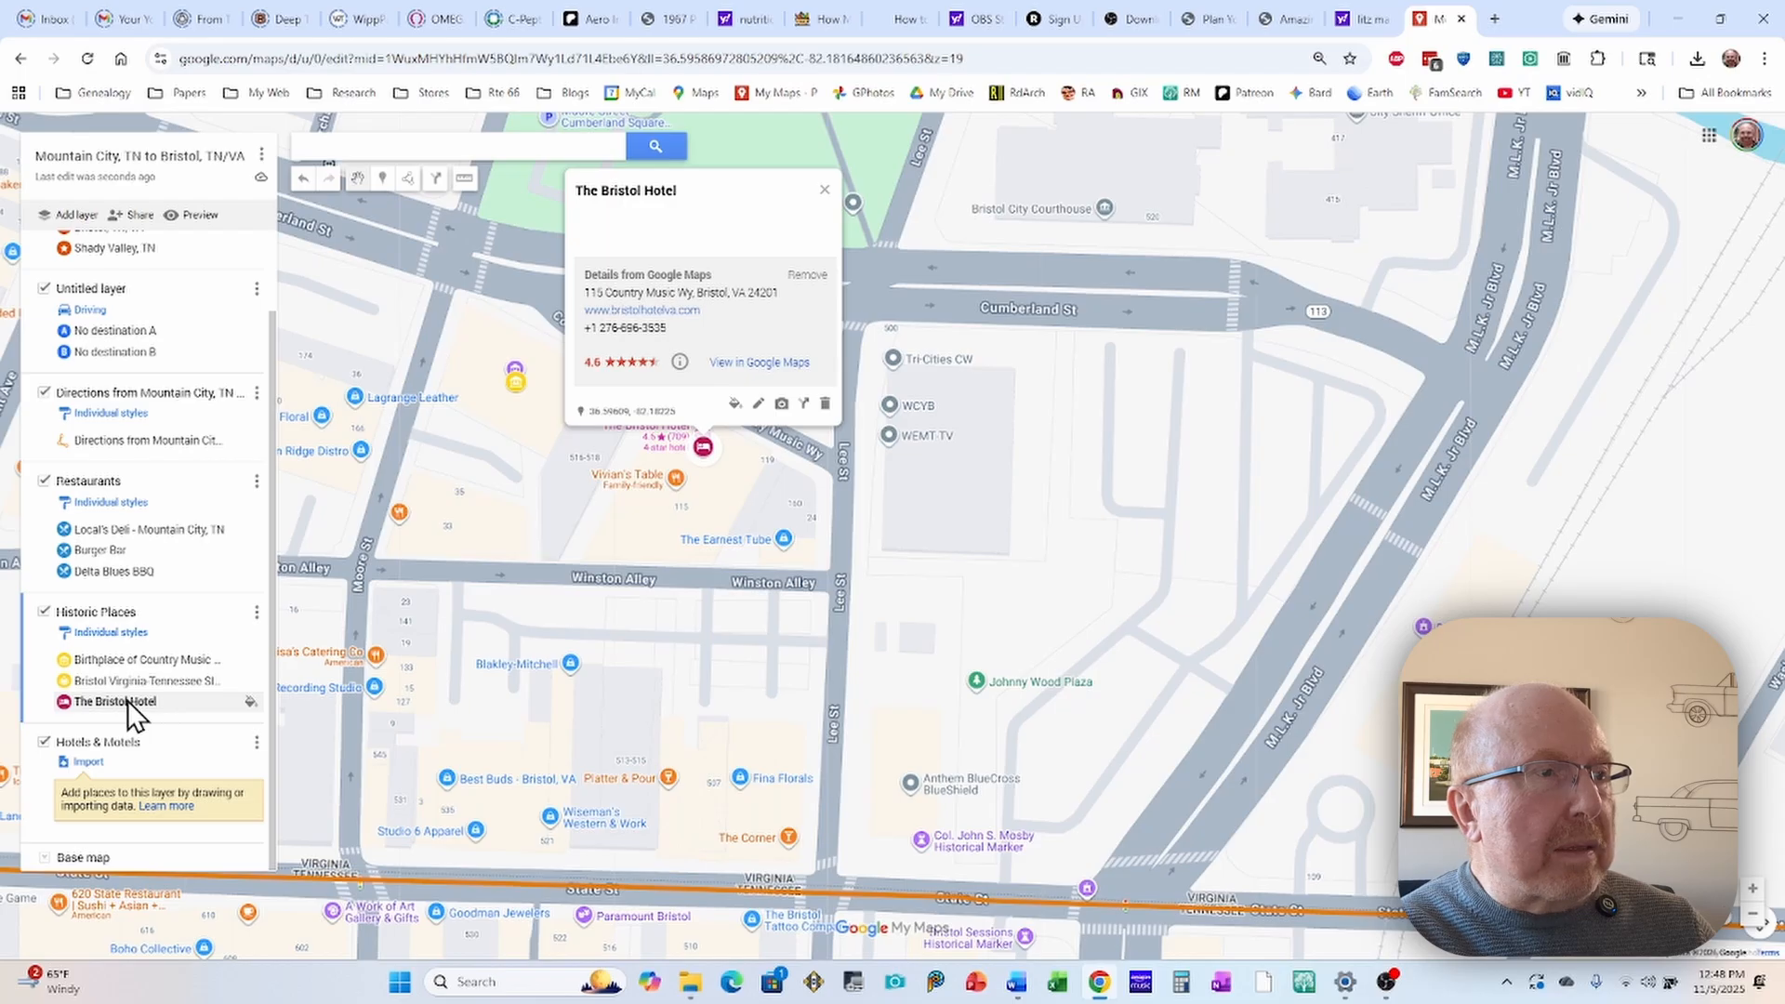
pyautogui.moveTo(91, 699); pyautogui.dragTo(143, 758)
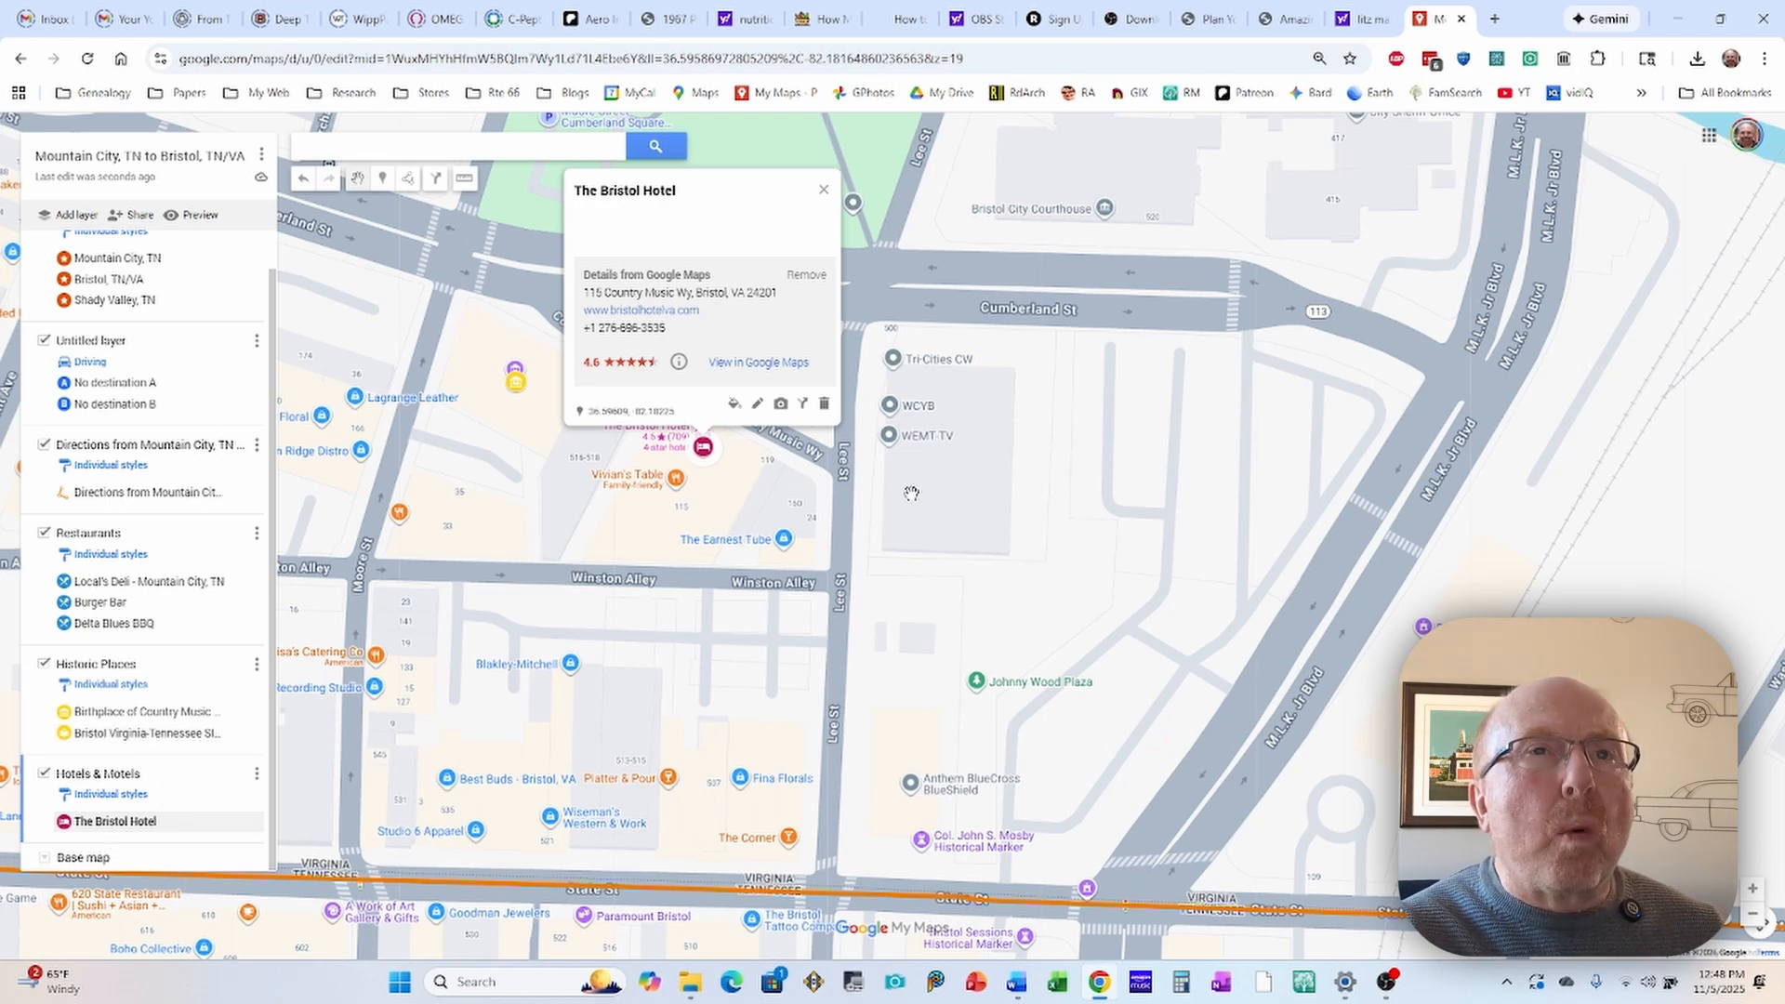
pyautogui.click(1044, 430)
# Step: Add The Martha Washington Inn & Spa on West Main Street in Abingdon to the Hotels & Motels layer
pyautogui.scroll(-2, 1127, 429)
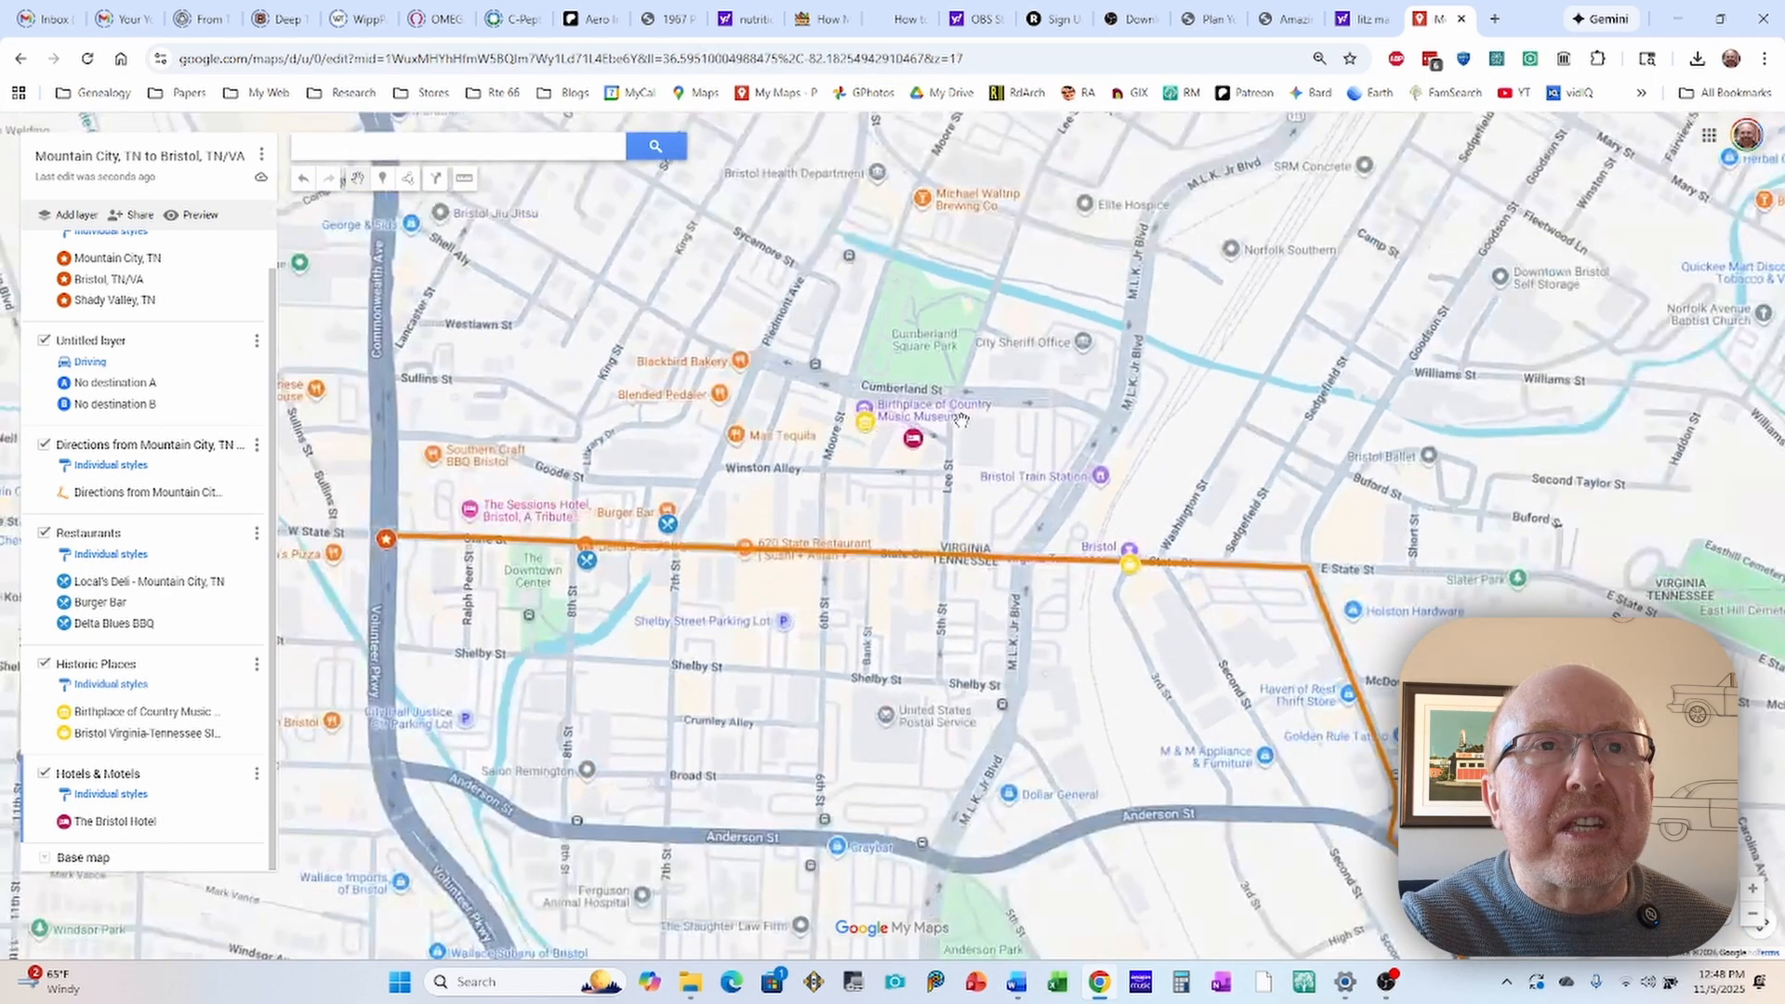
pyautogui.scroll(-1, 1153, 354)
pyautogui.scroll(-1, 1251, 321)
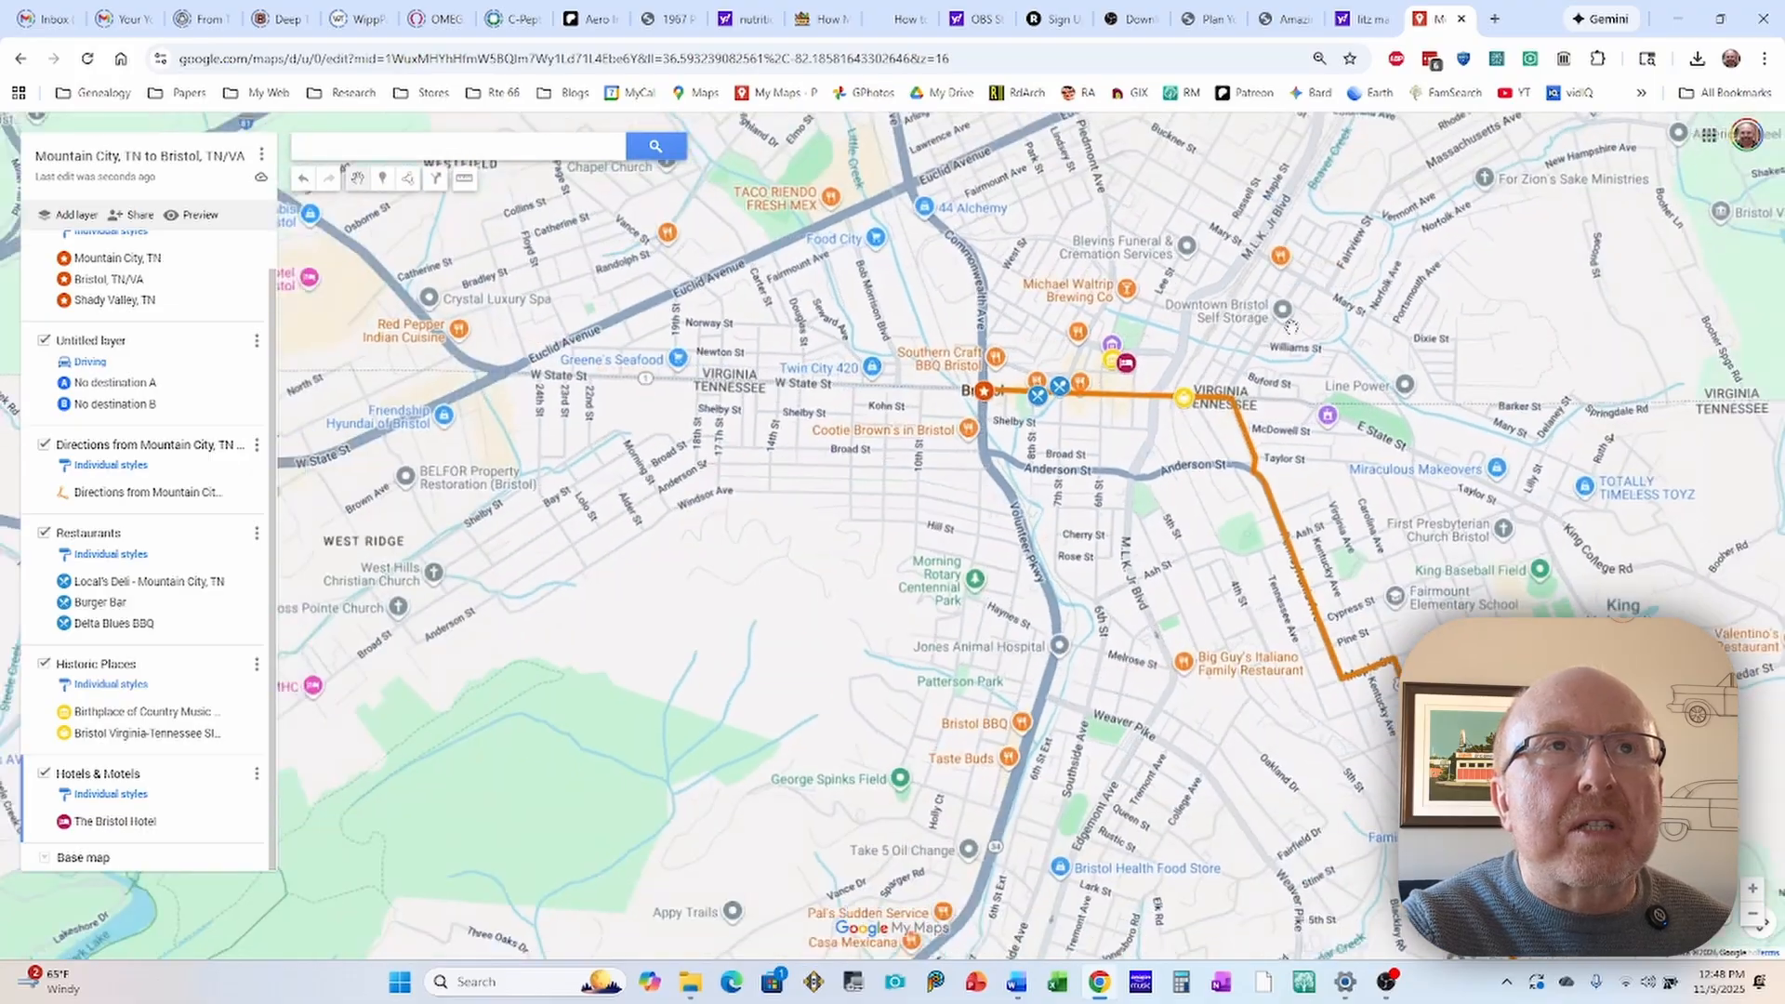
pyautogui.moveTo(1343, 333); pyautogui.dragTo(1050, 418)
pyautogui.moveTo(1207, 319); pyautogui.dragTo(1032, 426)
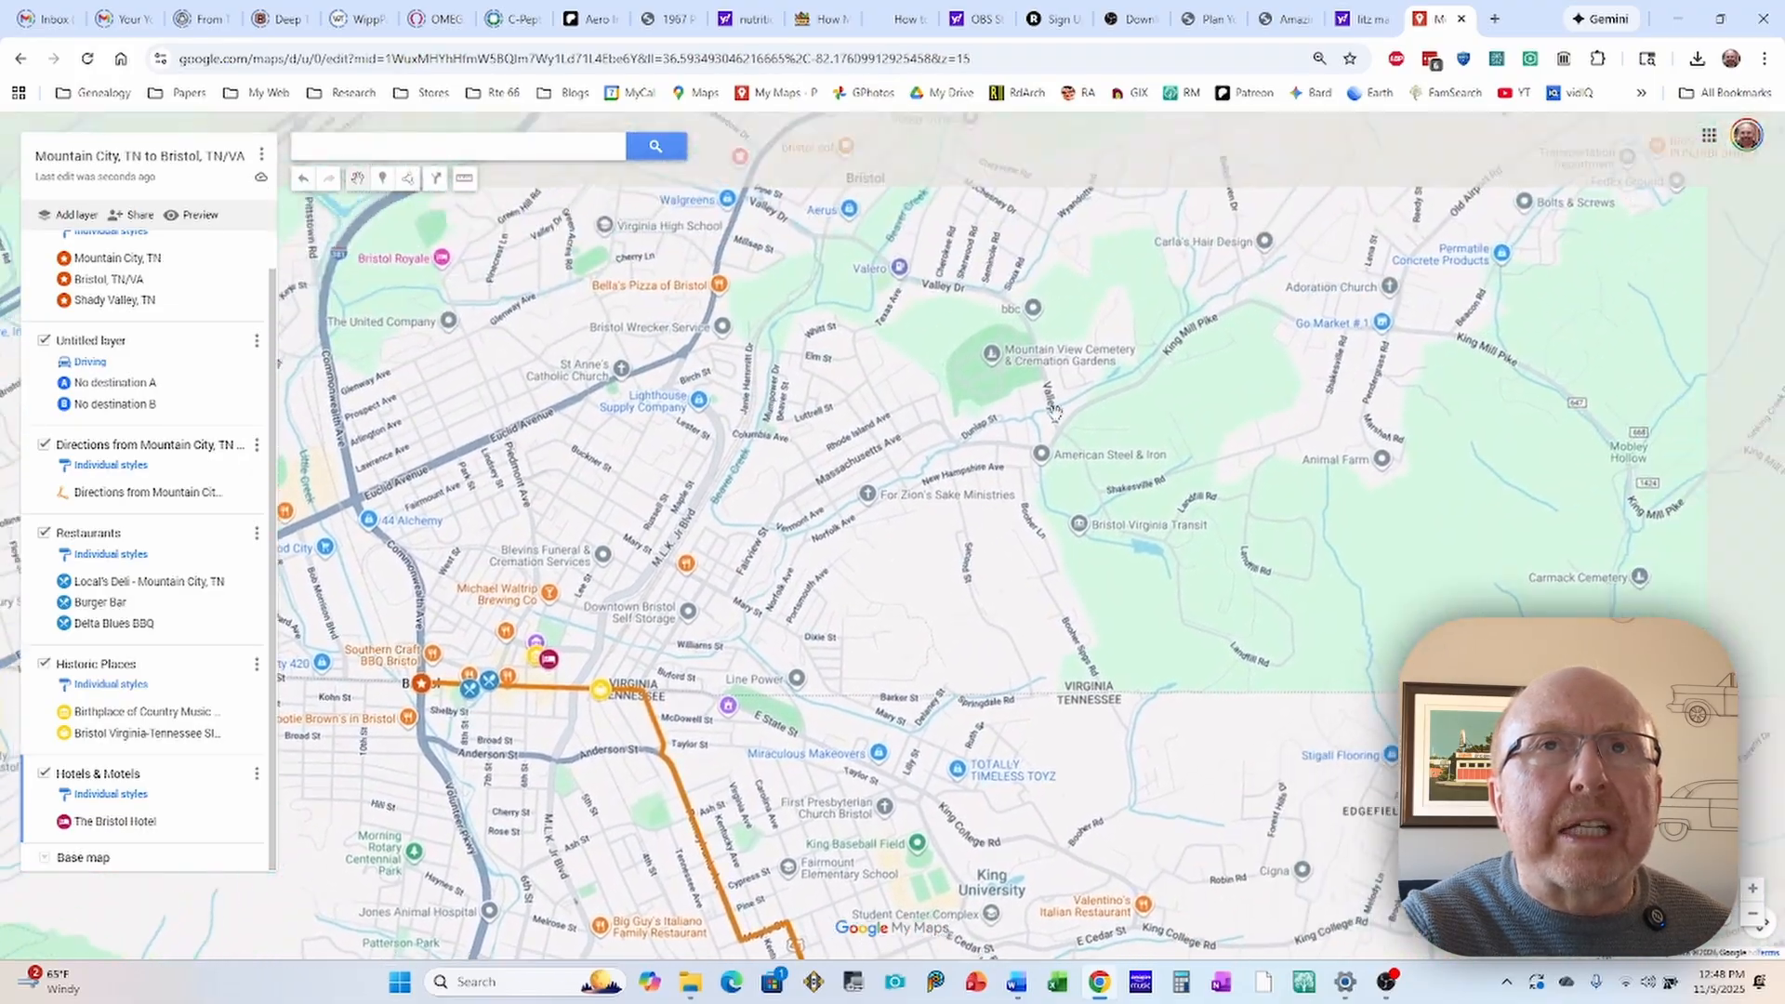
pyautogui.scroll(-1, 1040, 411)
pyautogui.moveTo(1290, 338); pyautogui.dragTo(1063, 481)
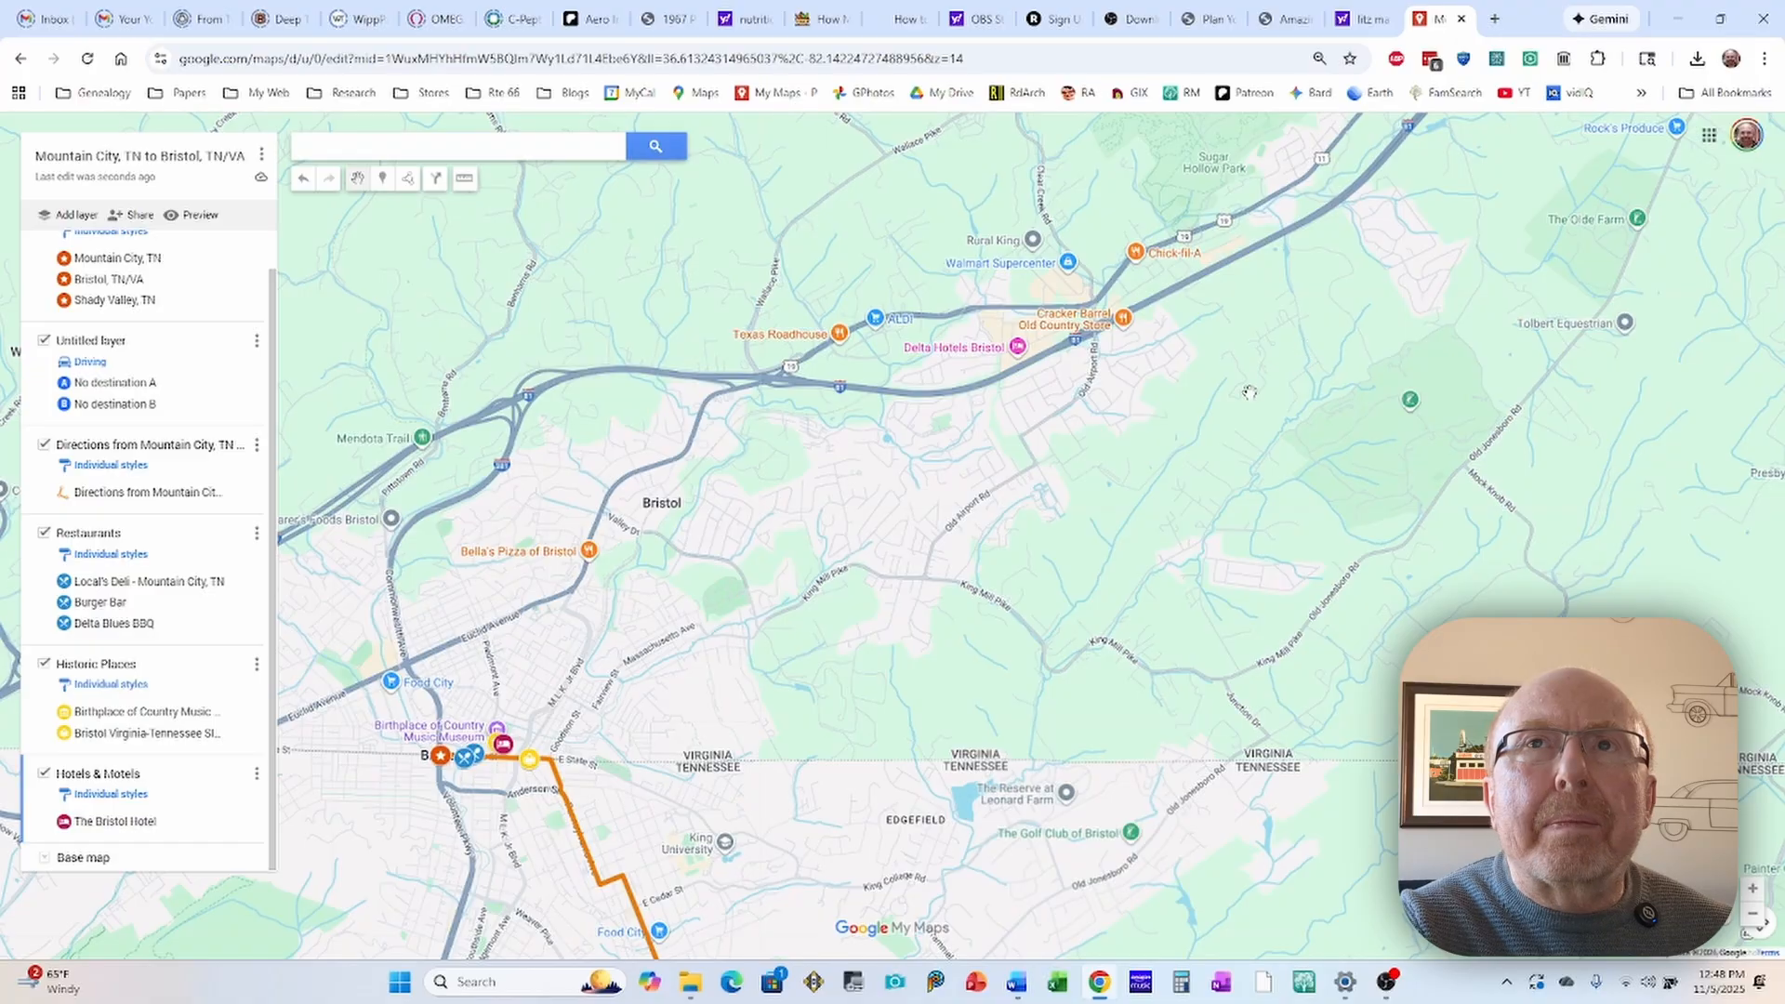
pyautogui.scroll(-1, 1246, 384)
pyautogui.scroll(-1, 1279, 367)
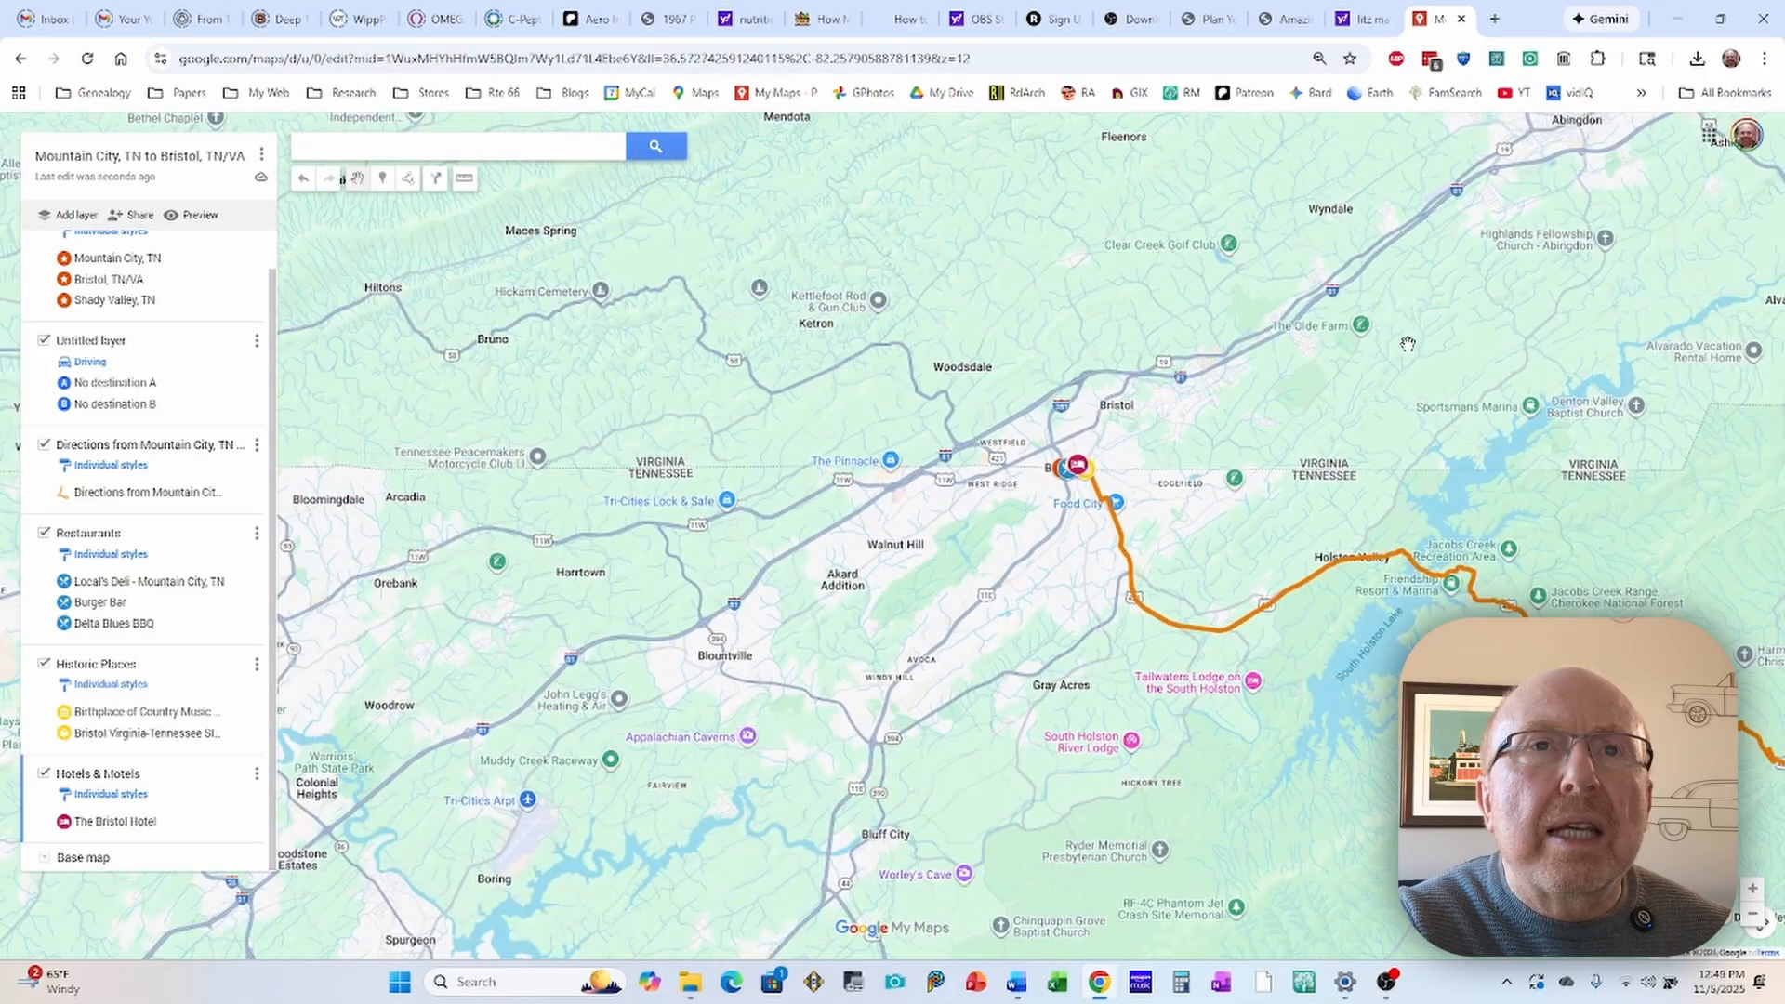
pyautogui.moveTo(1534, 186); pyautogui.dragTo(1143, 386)
pyautogui.scroll(2, 1135, 391)
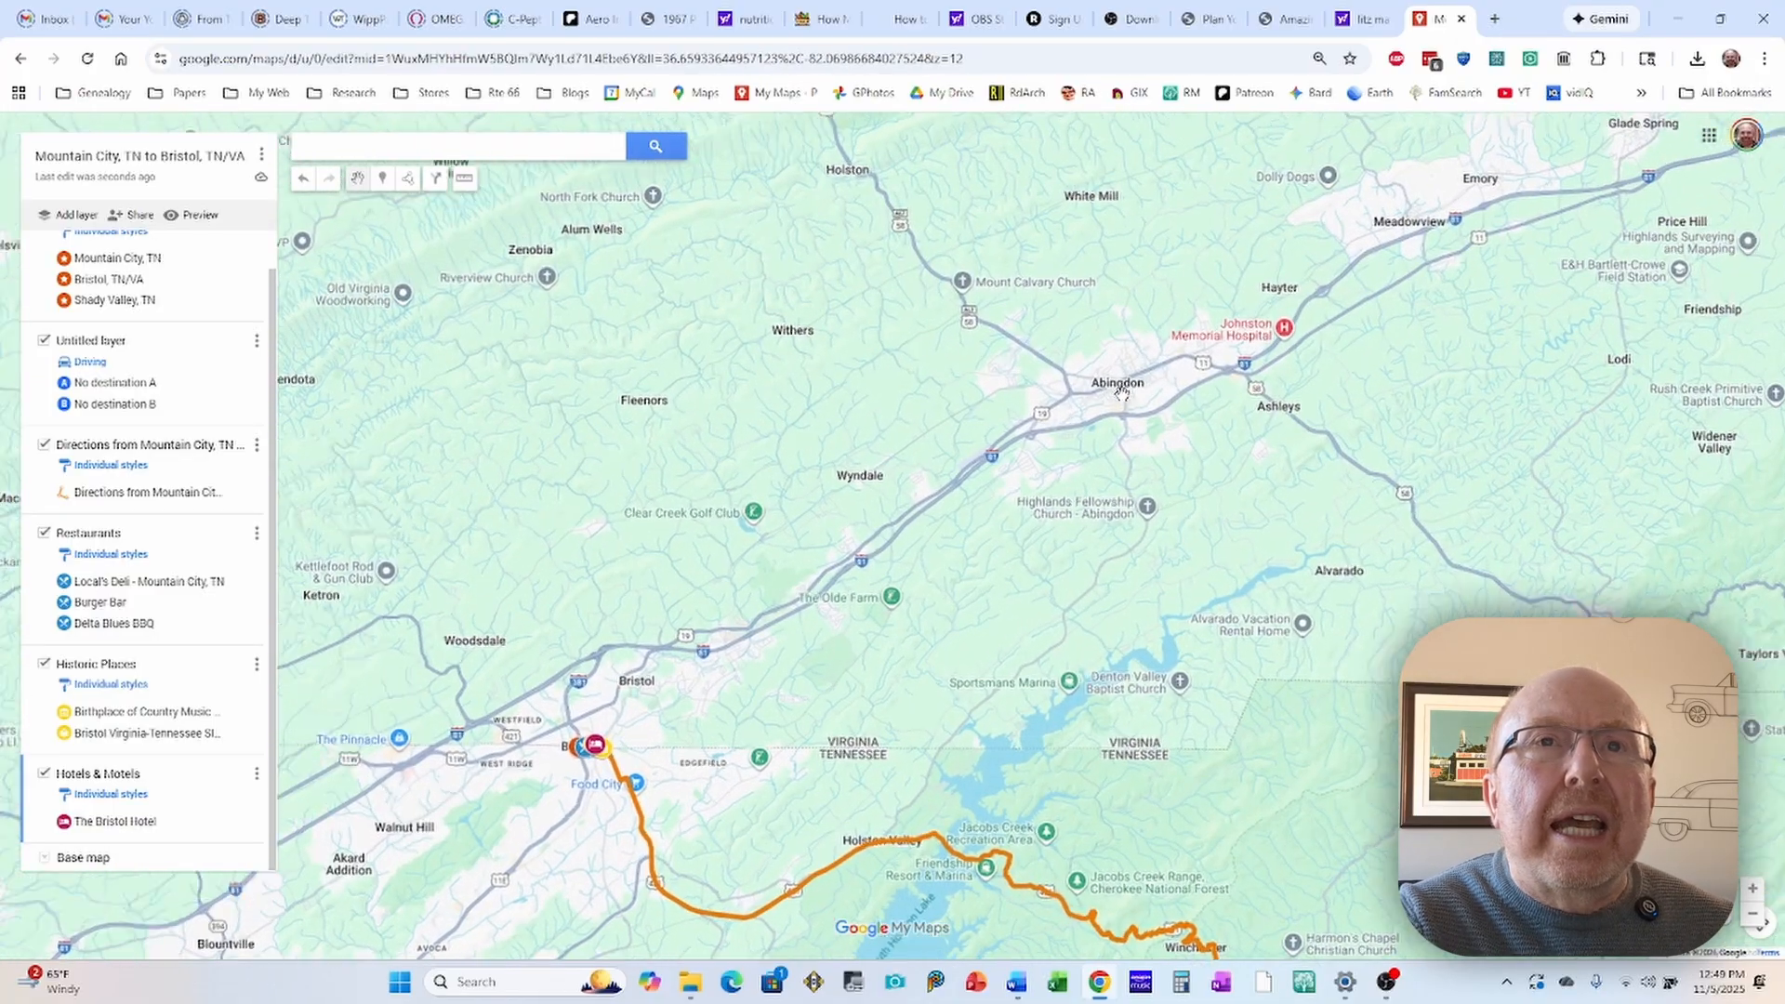
pyautogui.scroll(2, 1123, 378)
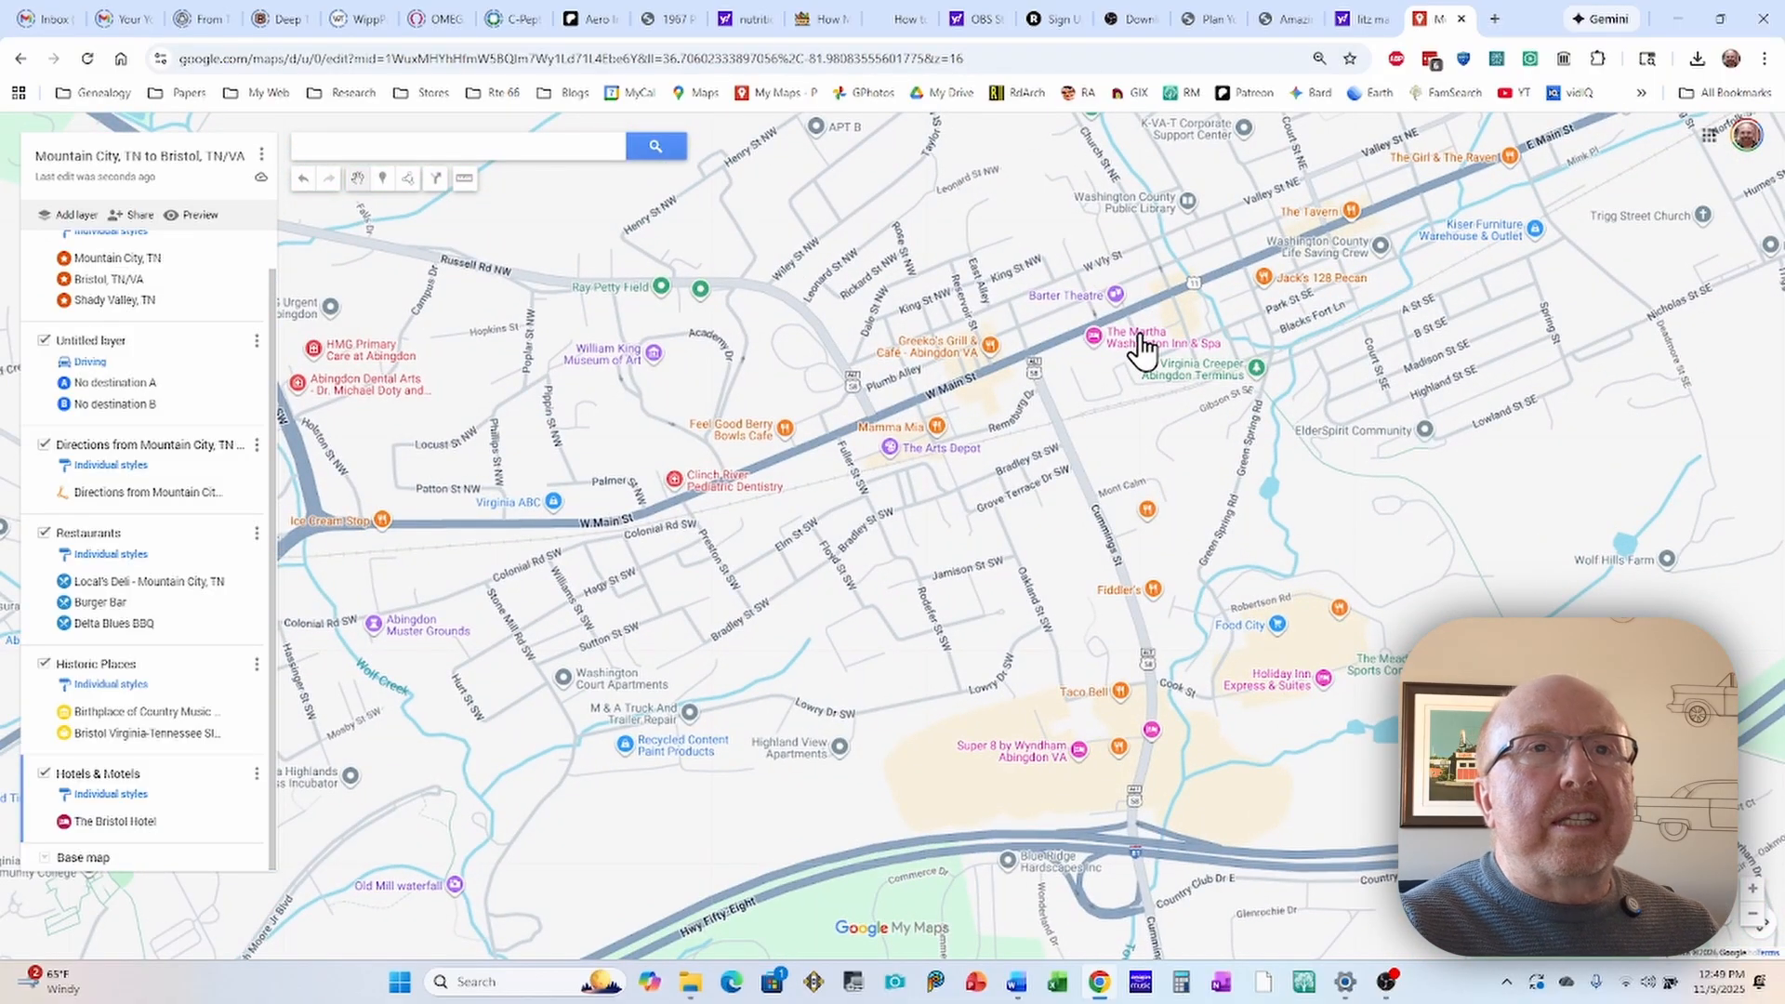
pyautogui.click(1139, 344)
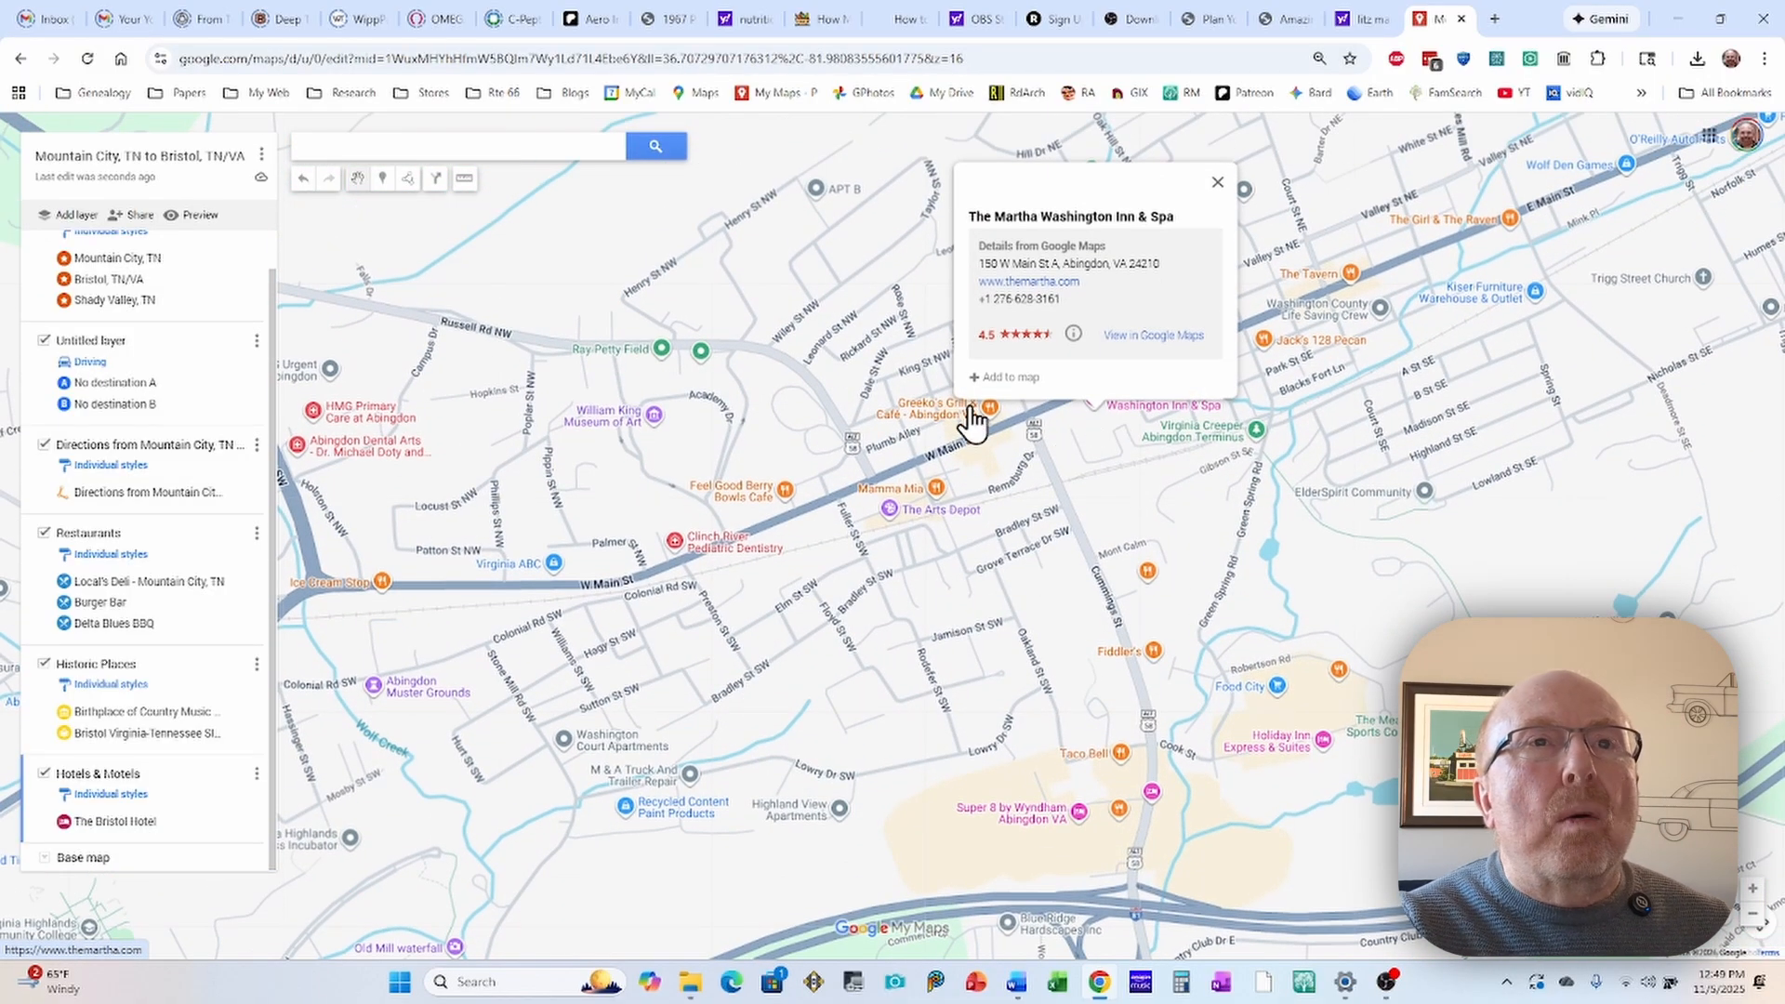
pyautogui.click(979, 377)
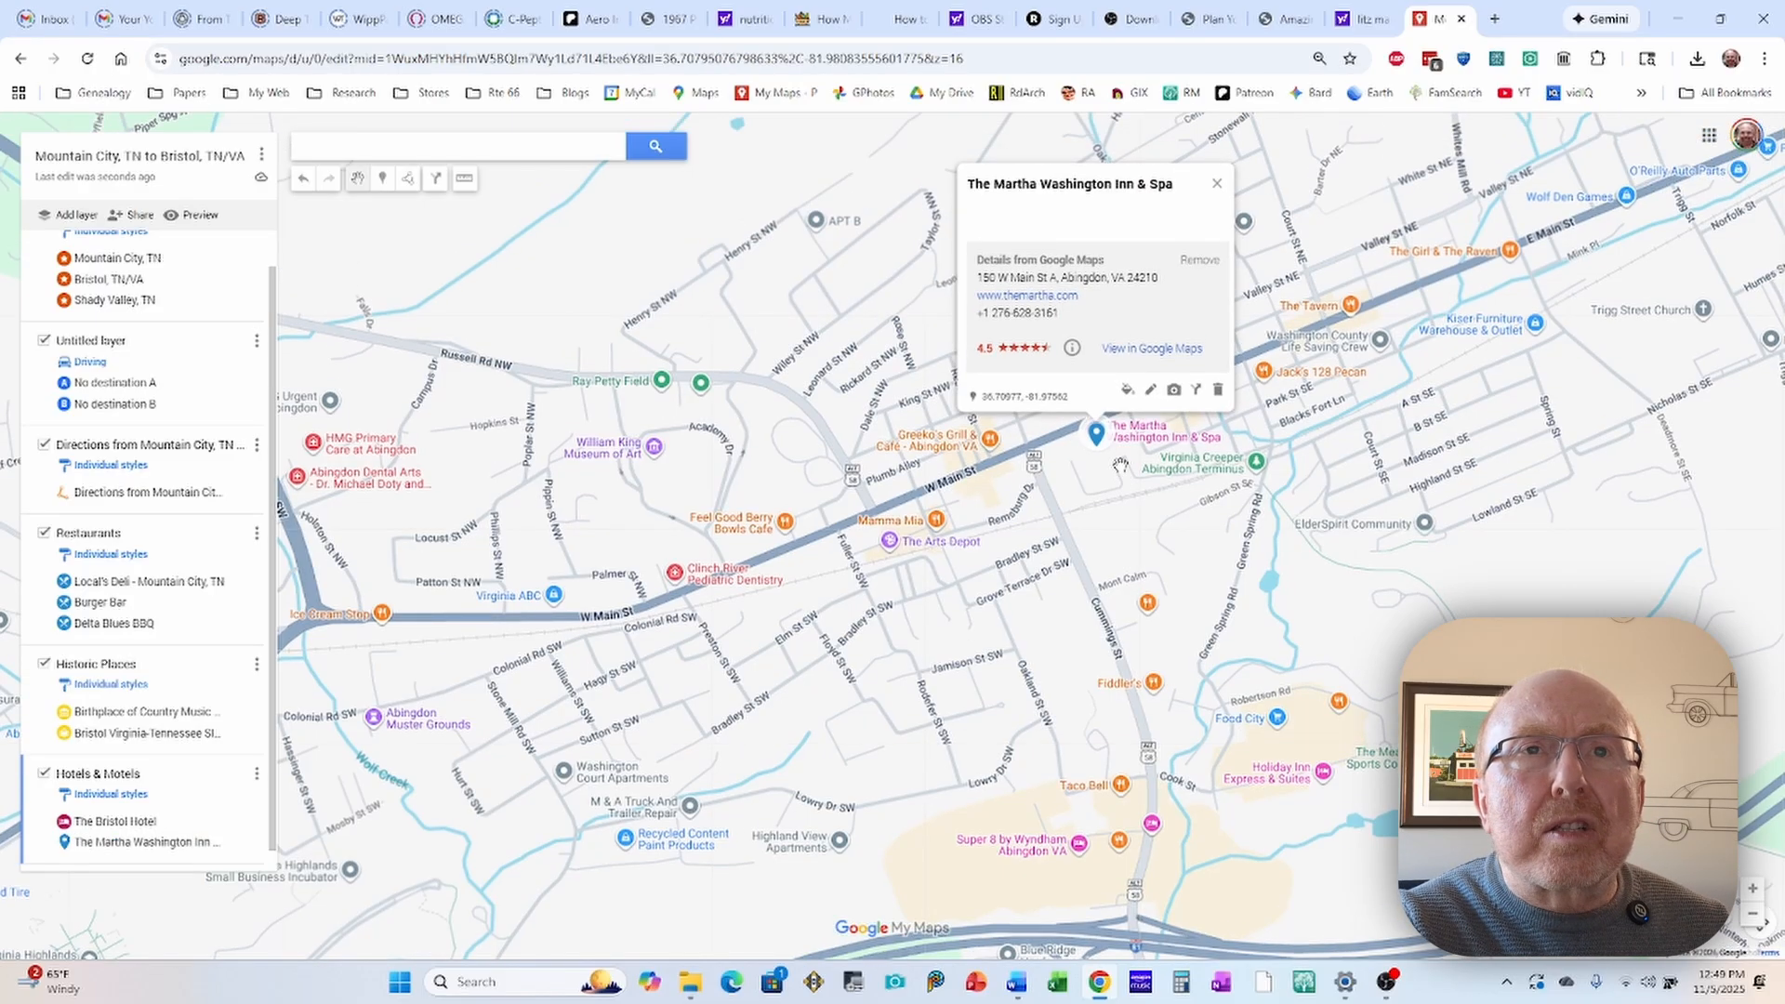
# Step: Color The Martha Washington Inn & Spa marker dark pink and give it the hotel bed icon
pyautogui.click(1127, 391)
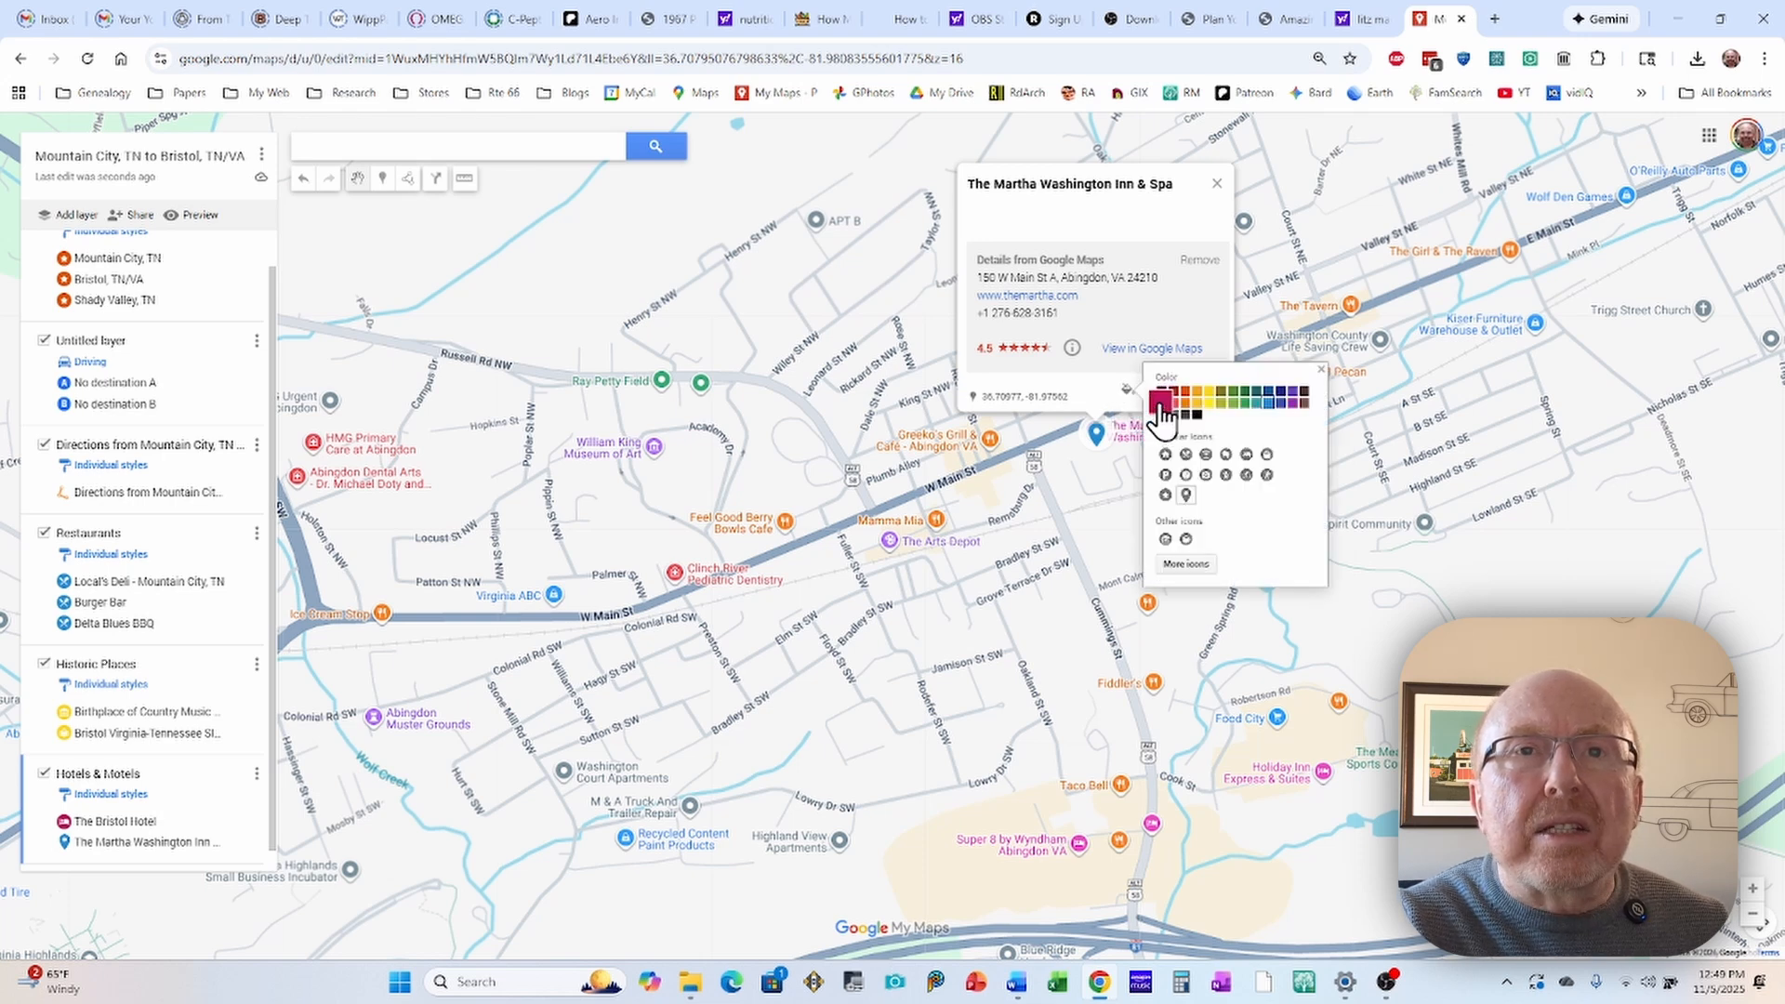
pyautogui.click(1160, 401)
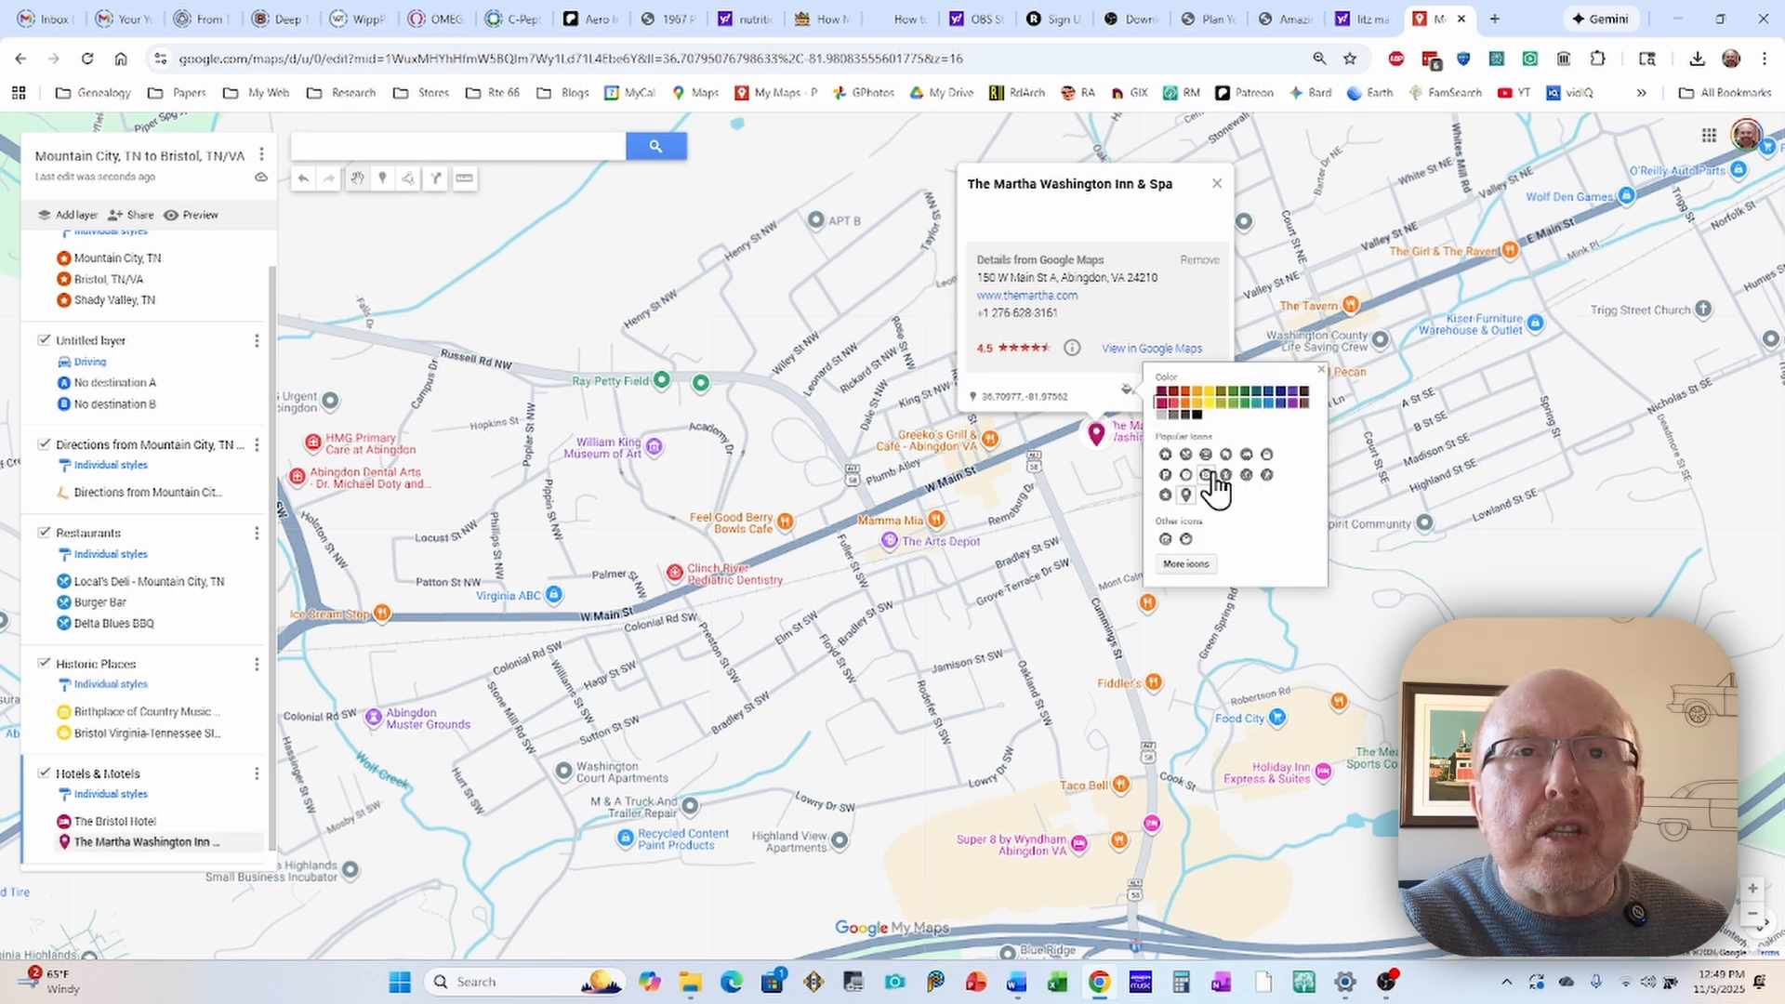
pyautogui.click(1246, 454)
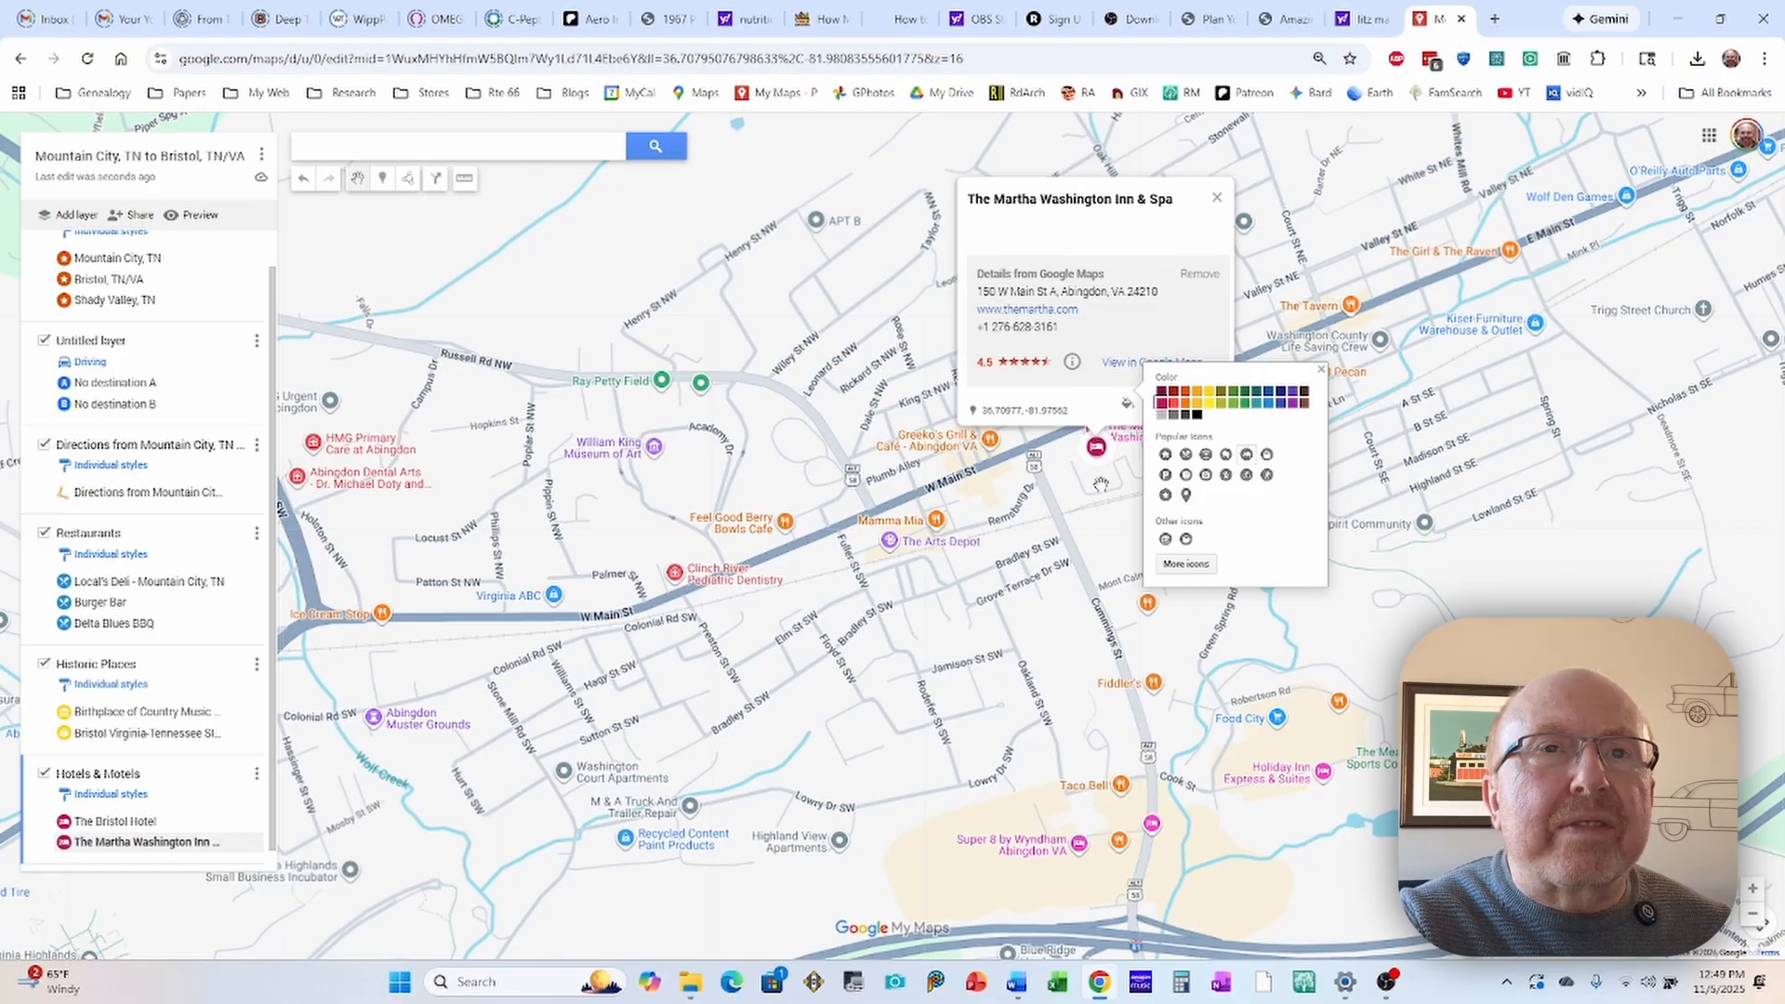
pyautogui.scroll(-3, 1101, 484)
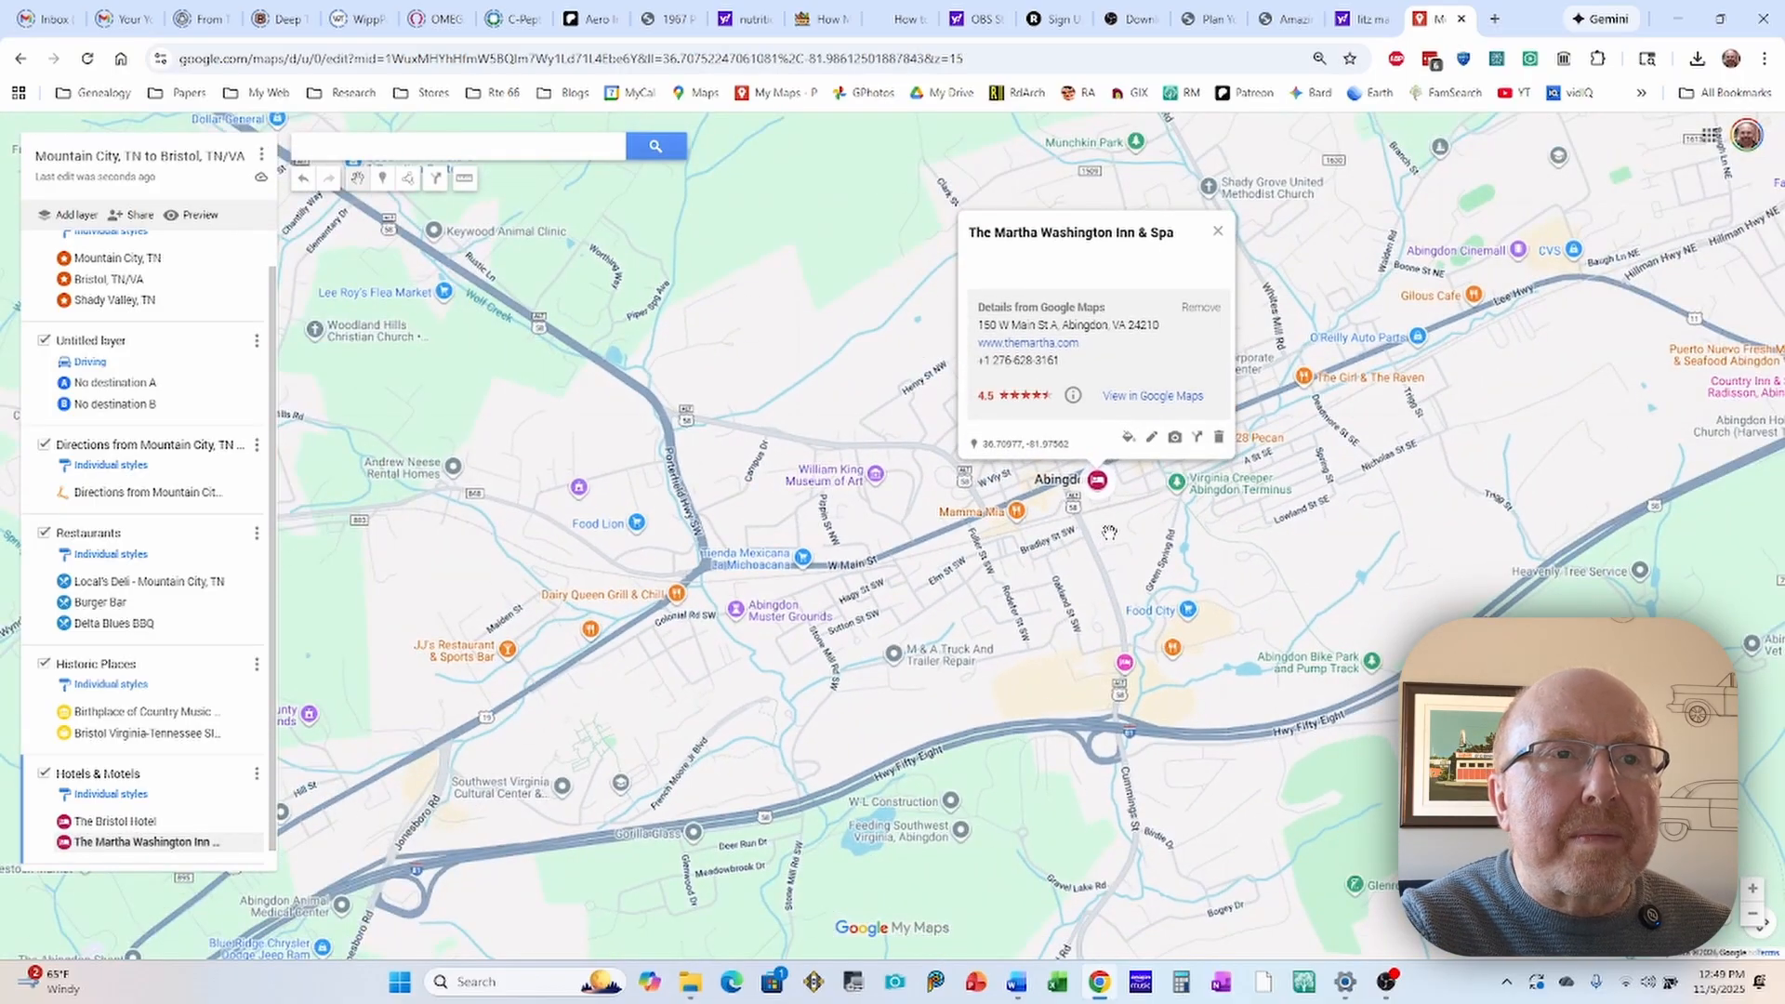
pyautogui.click(1109, 532)
# Step: Review the markers and the orange route from Abingdon across the whole region and back into downtown Bristol
pyautogui.scroll(-5, 1110, 532)
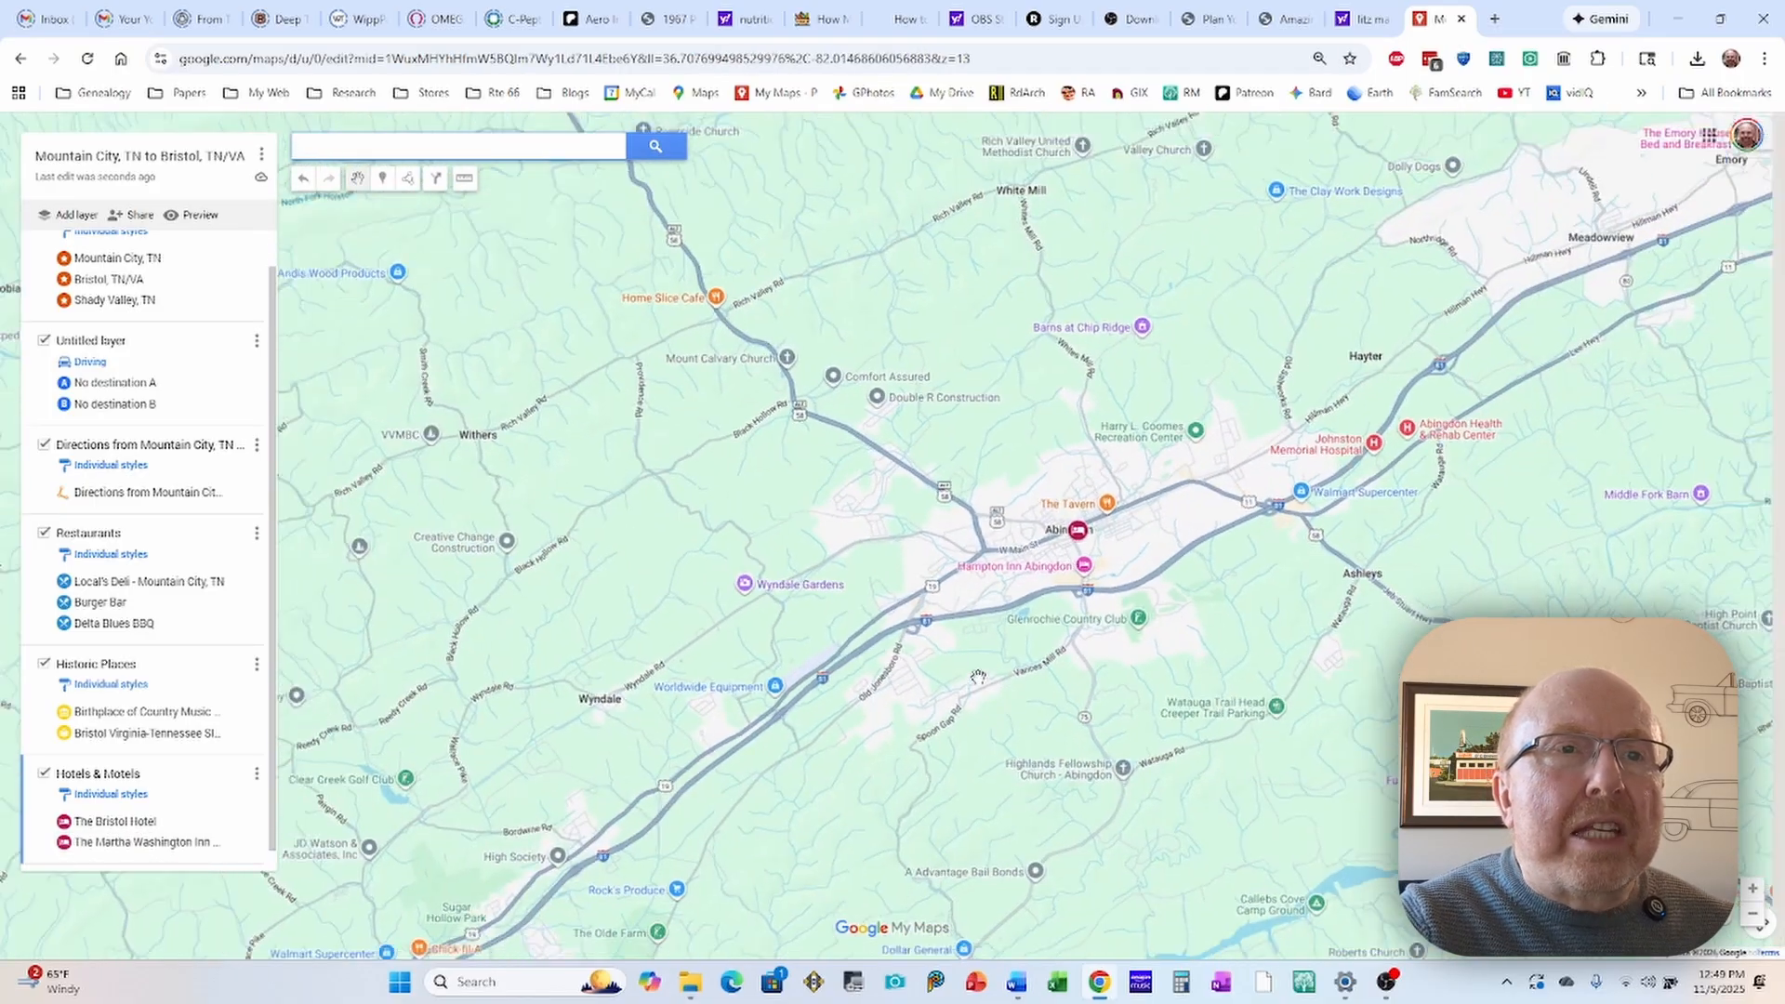
pyautogui.scroll(-4, 979, 676)
pyautogui.scroll(2, 1020, 633)
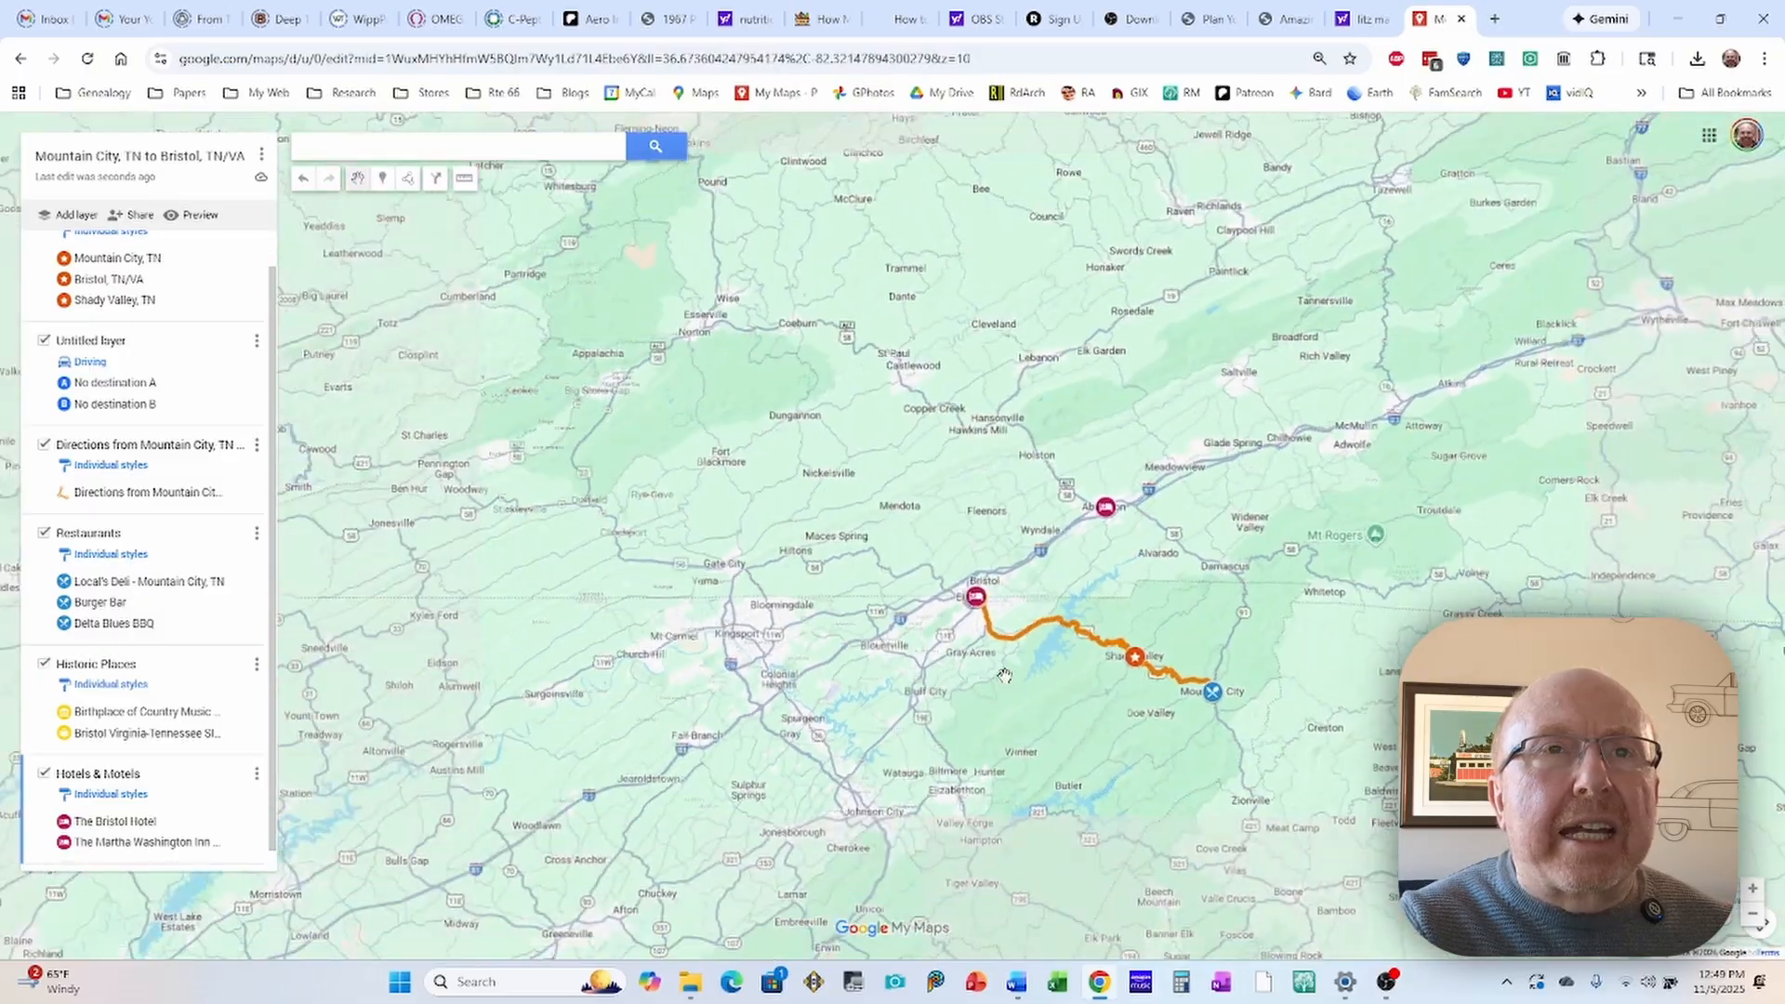
pyautogui.scroll(-4, 1009, 520)
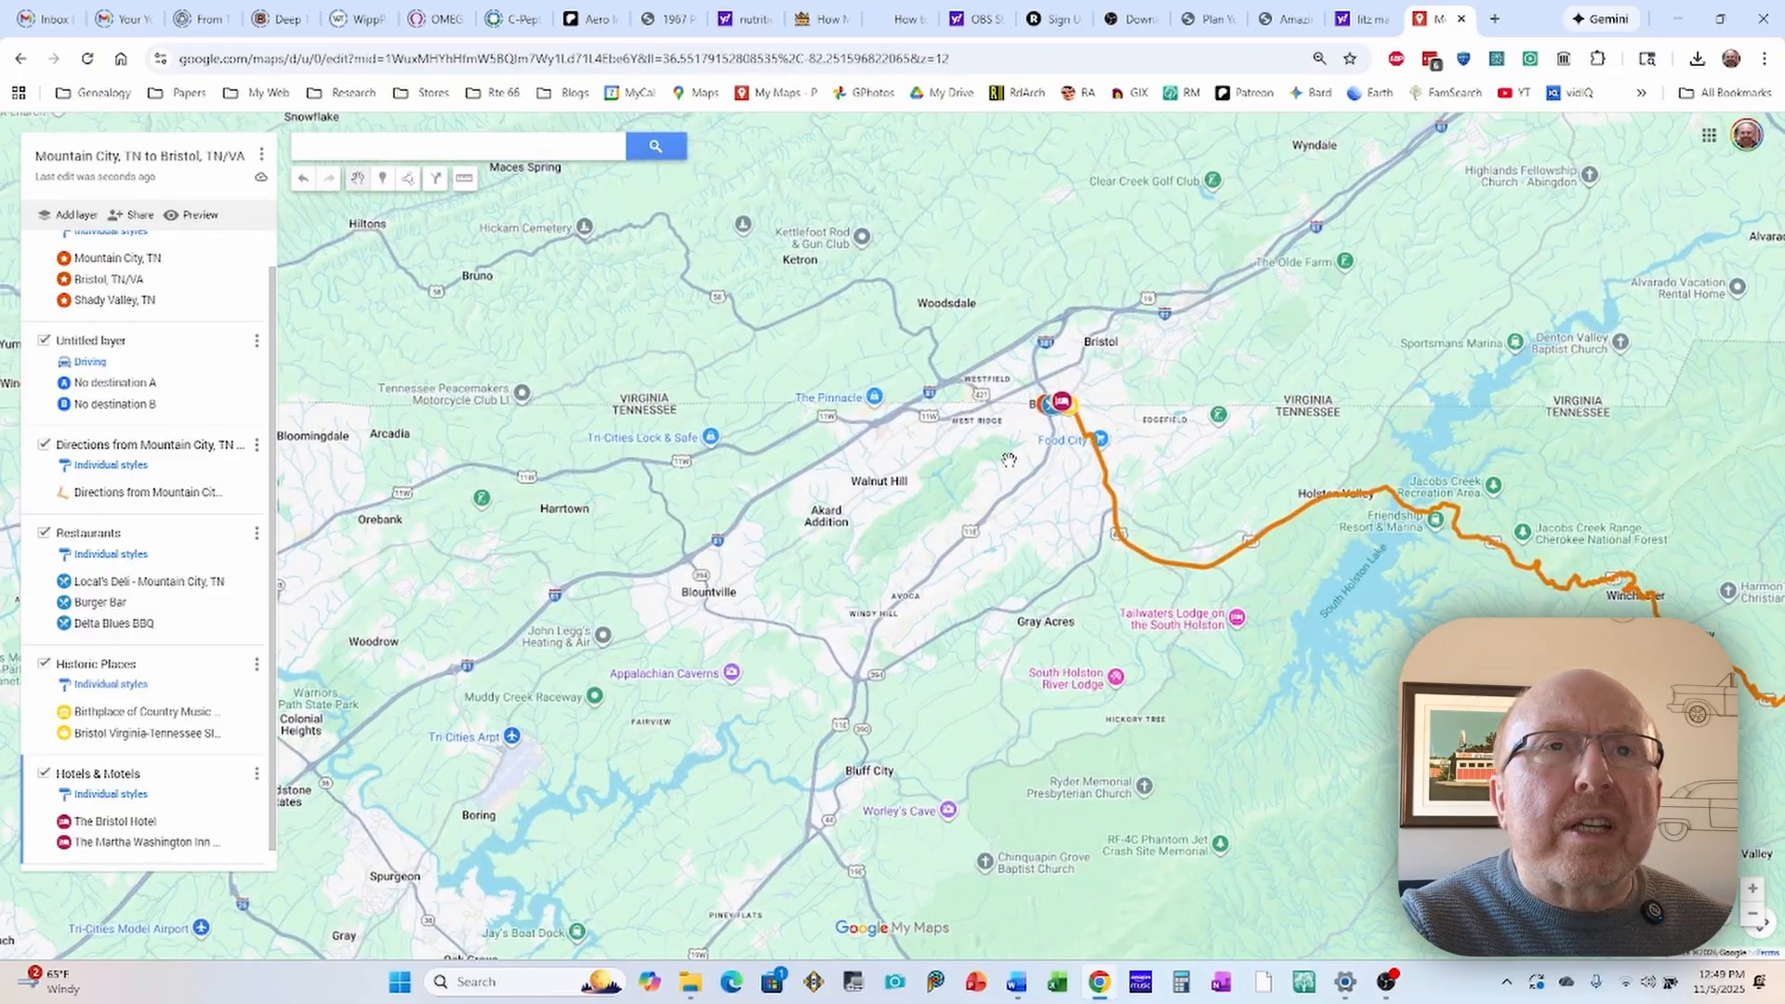
pyautogui.scroll(1, 1007, 507)
pyautogui.moveTo(1118, 407); pyautogui.dragTo(982, 475)
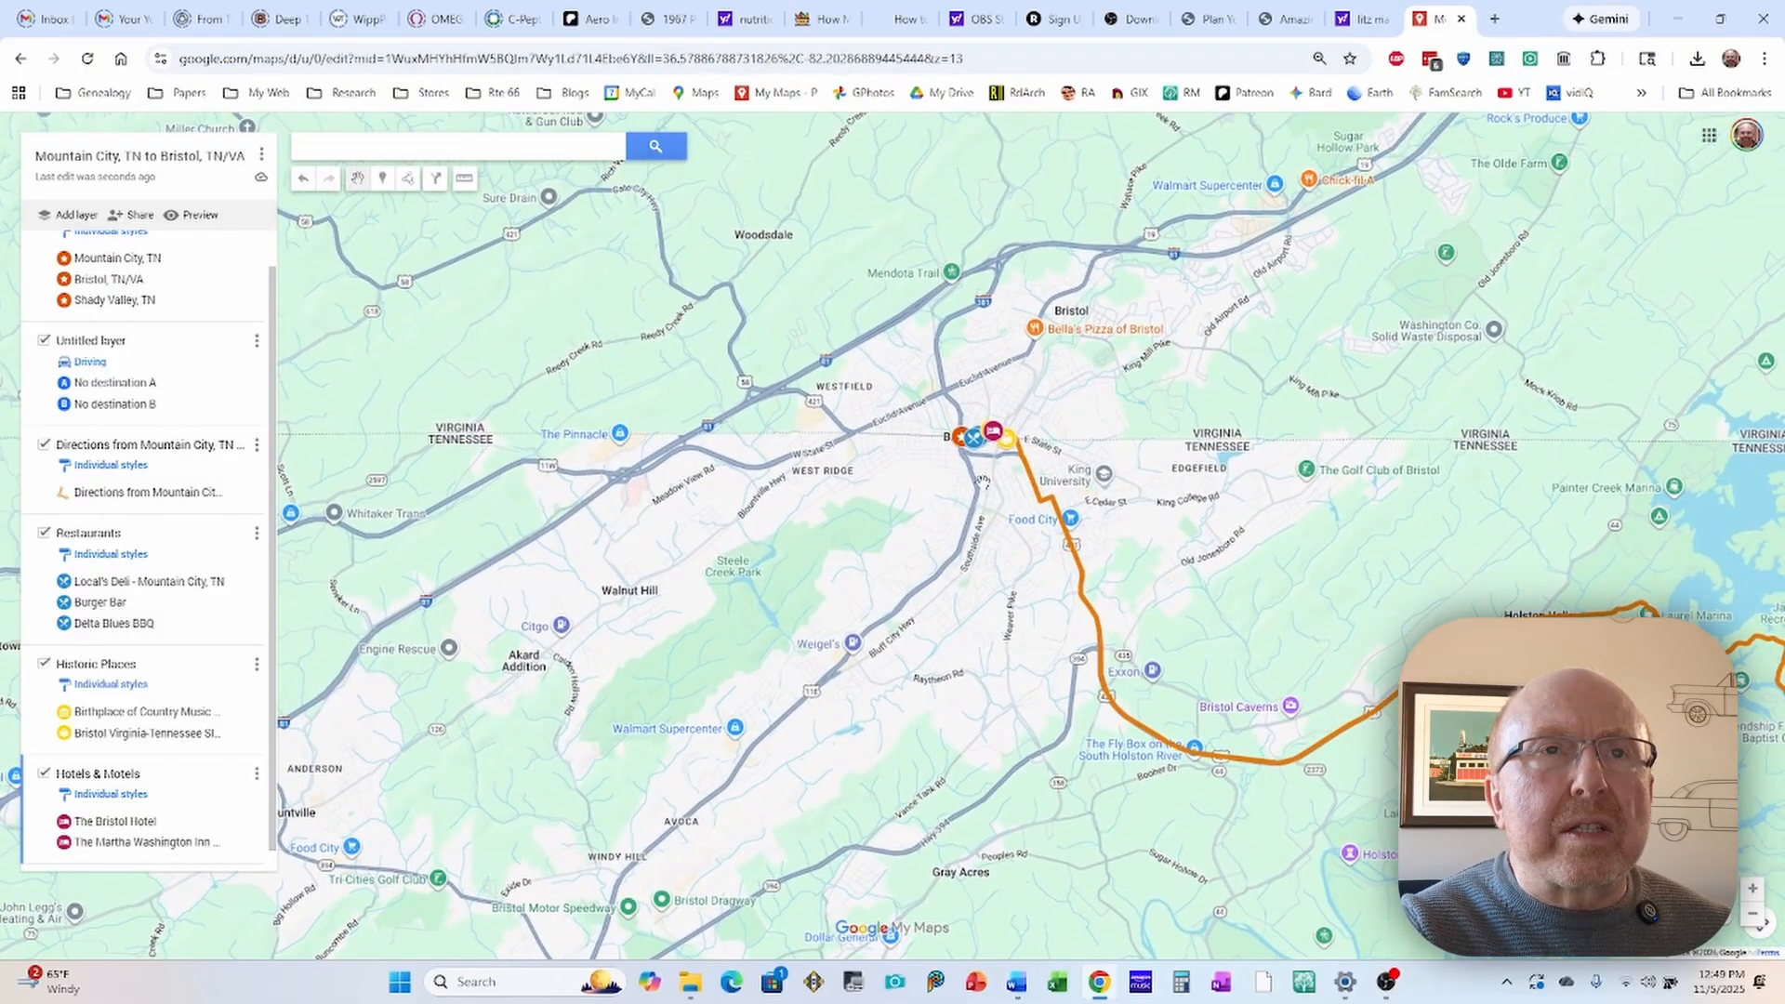
pyautogui.scroll(1, 982, 472)
pyautogui.scroll(1, 988, 450)
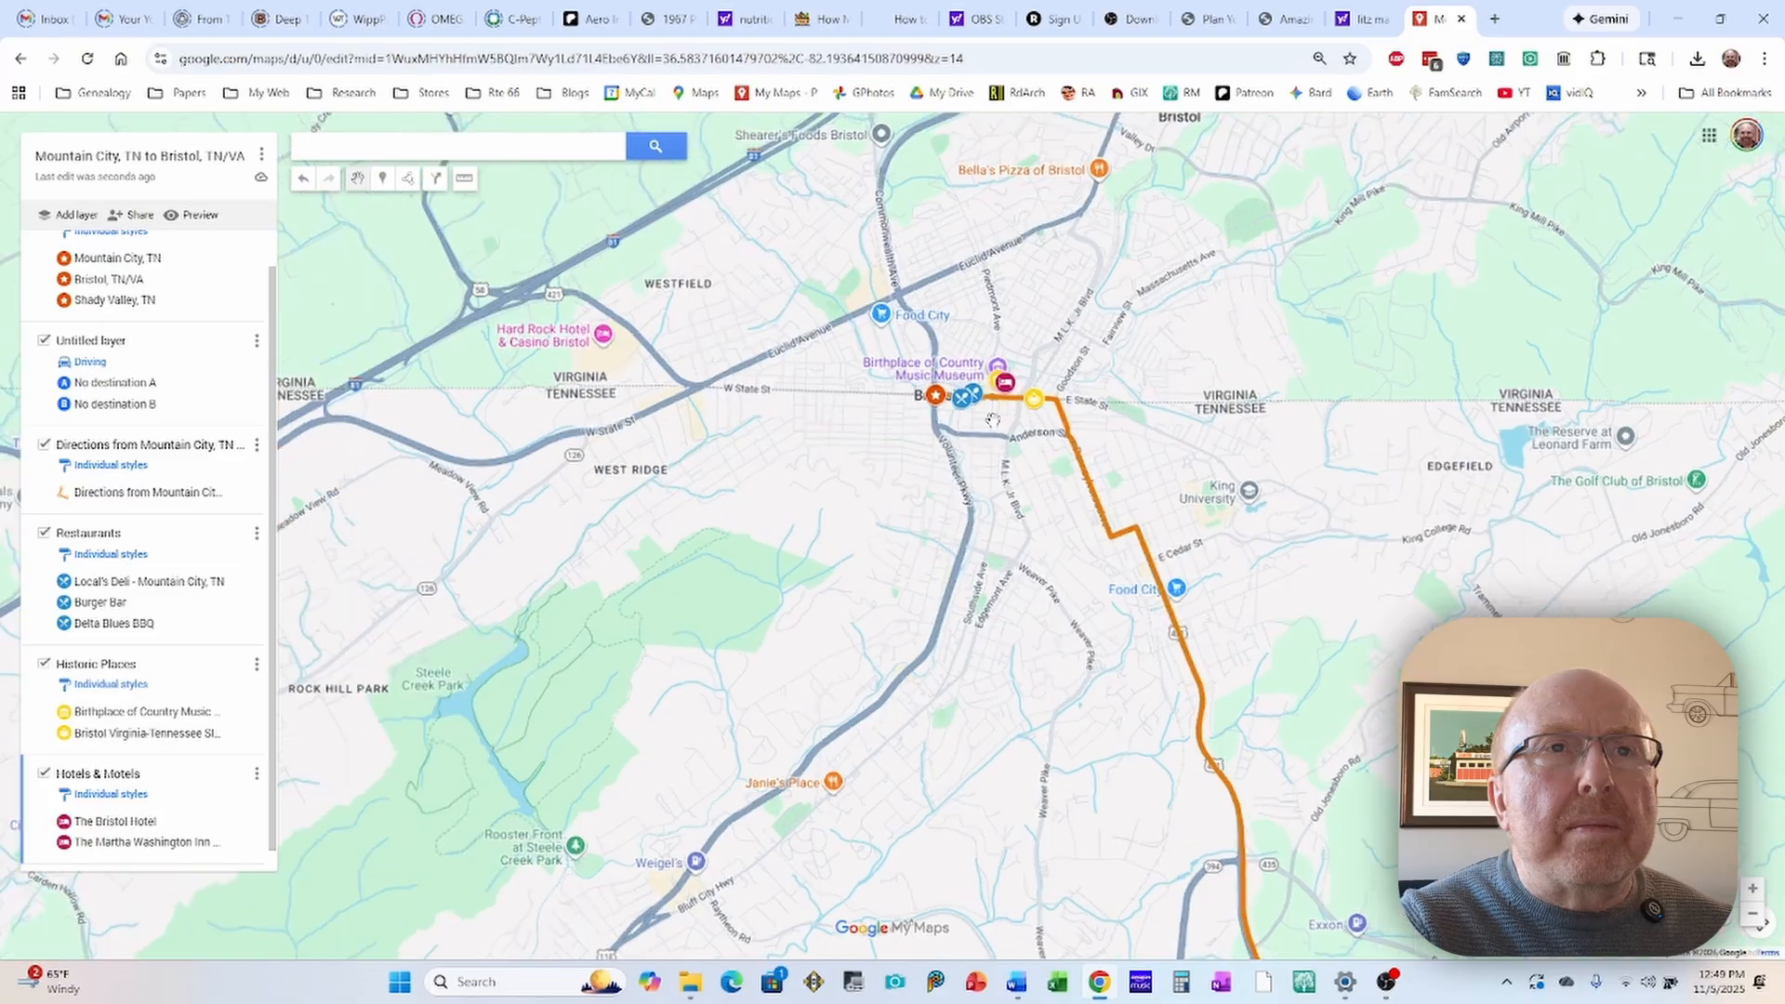
pyautogui.scroll(1, 964, 400)
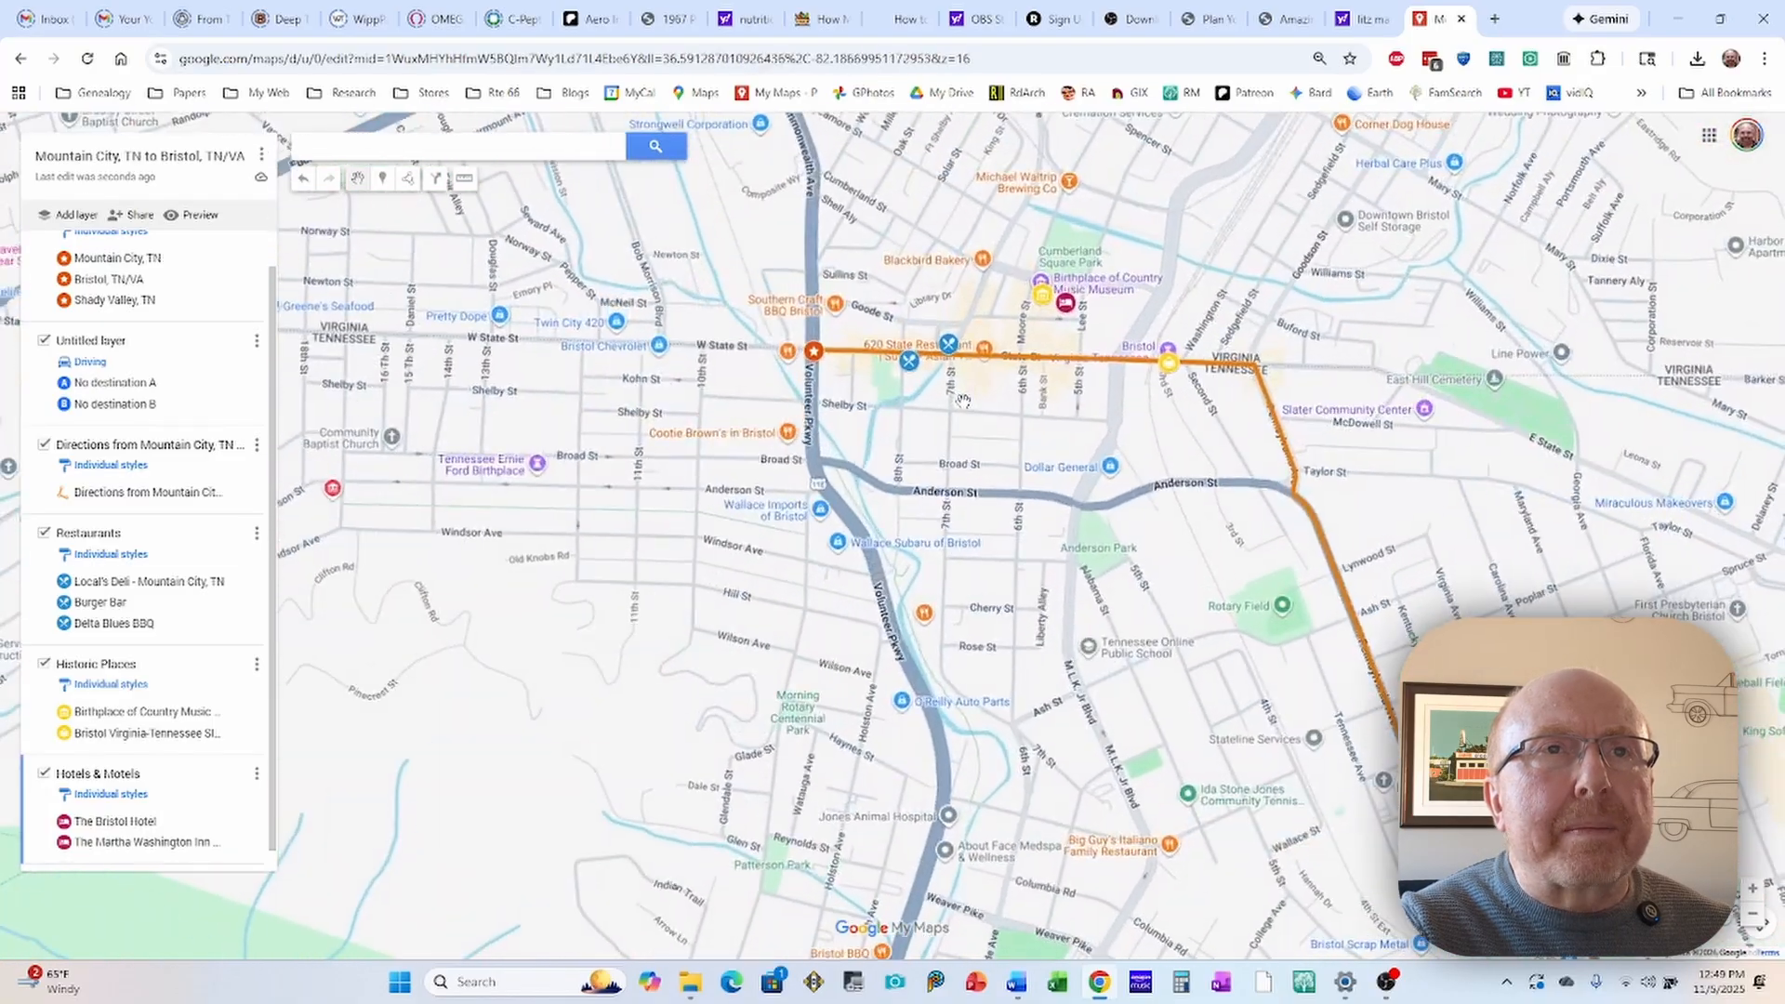
# Step: Insert the photo Burger Bar 2.jpg from Google Drive into the Burger Bar marker and open the image chooser for another photo
pyautogui.click(949, 344)
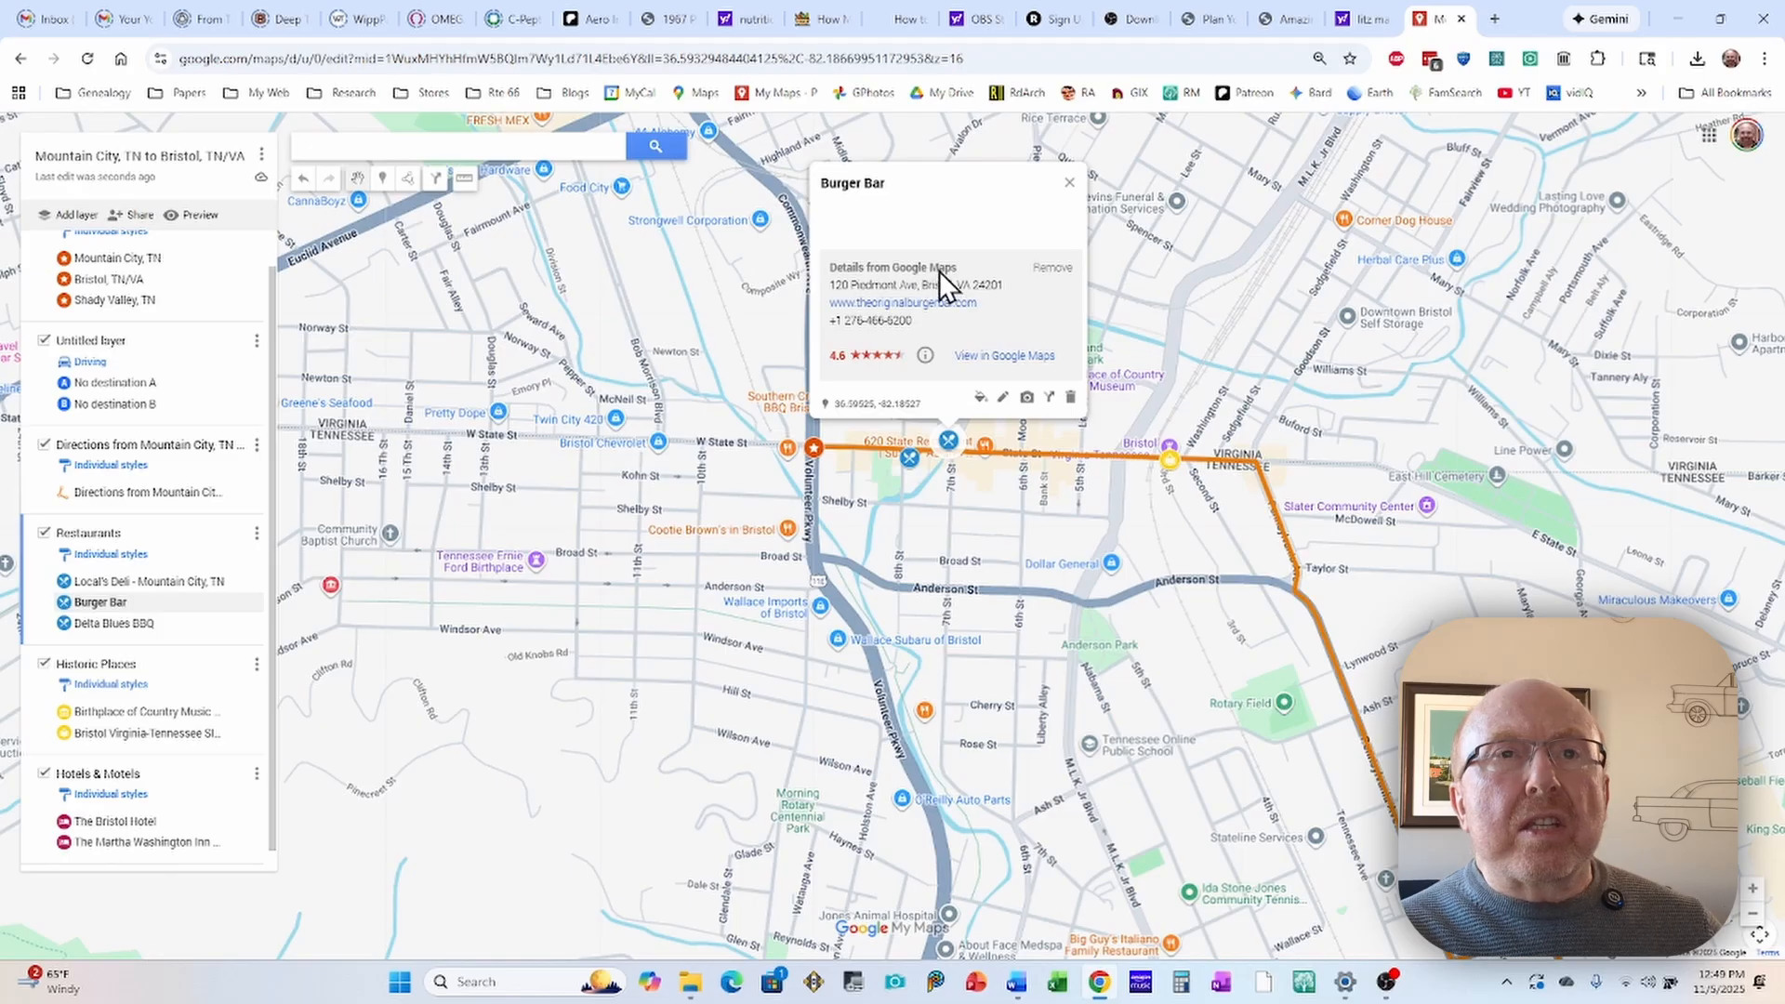
pyautogui.click(1028, 400)
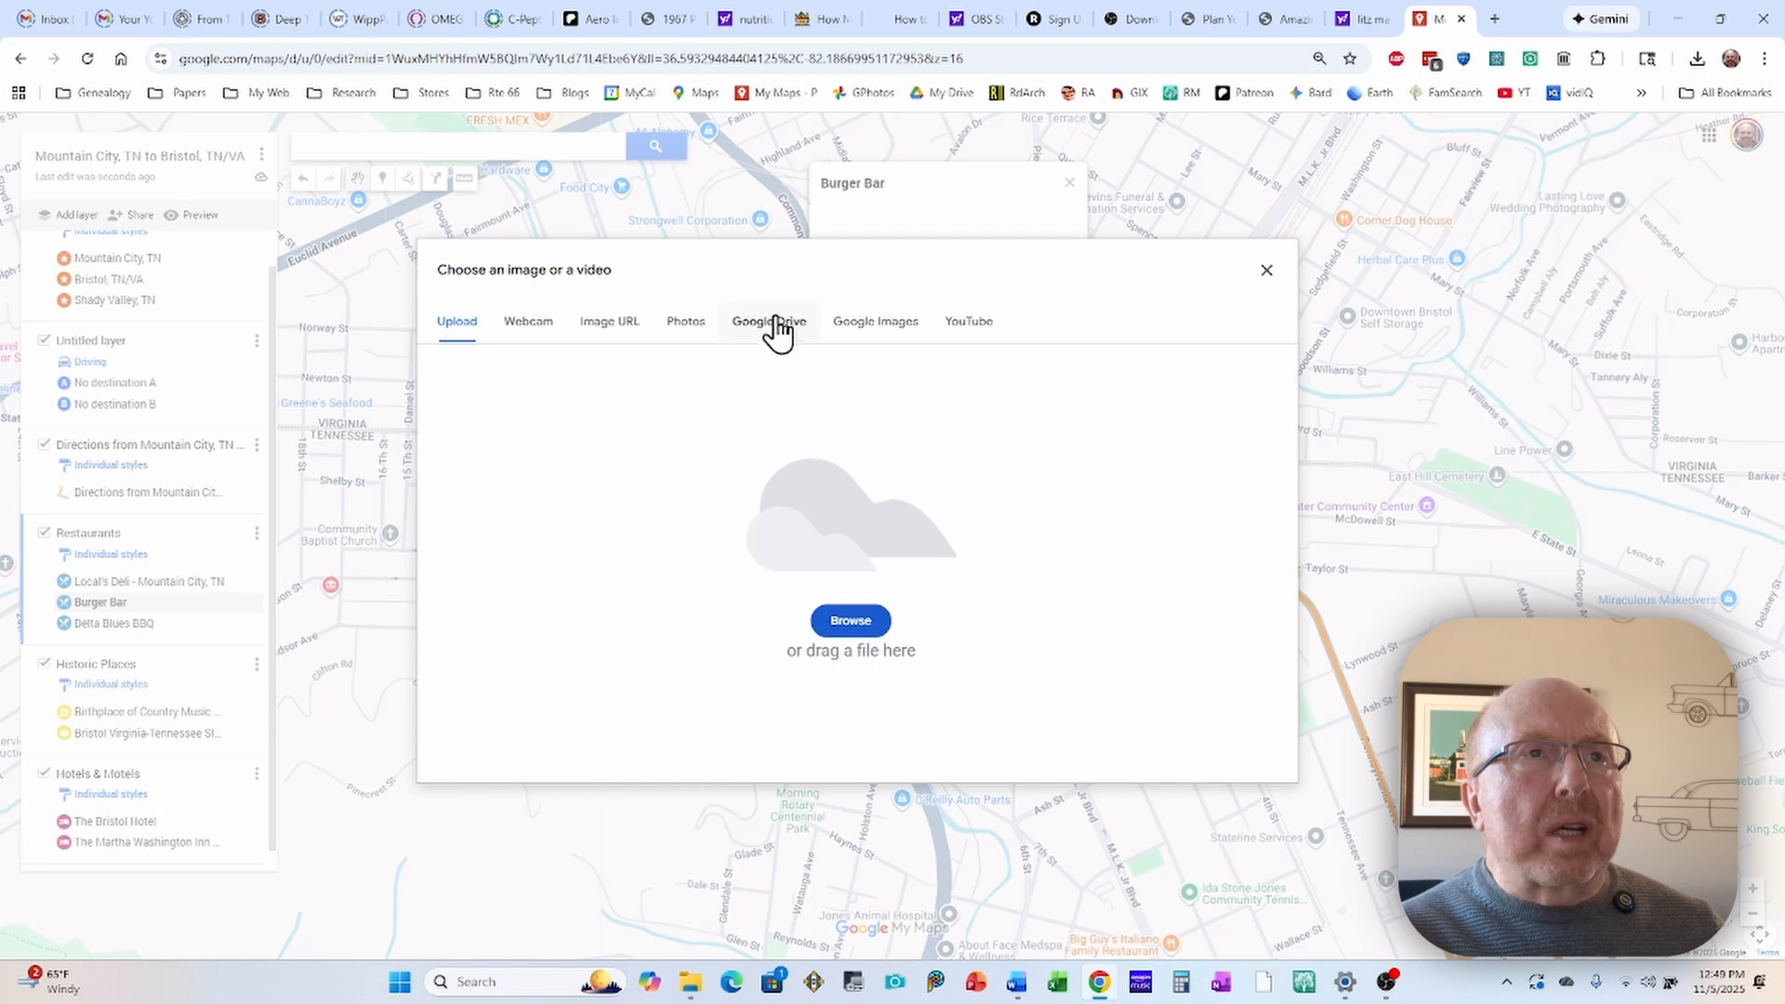
pyautogui.click(772, 325)
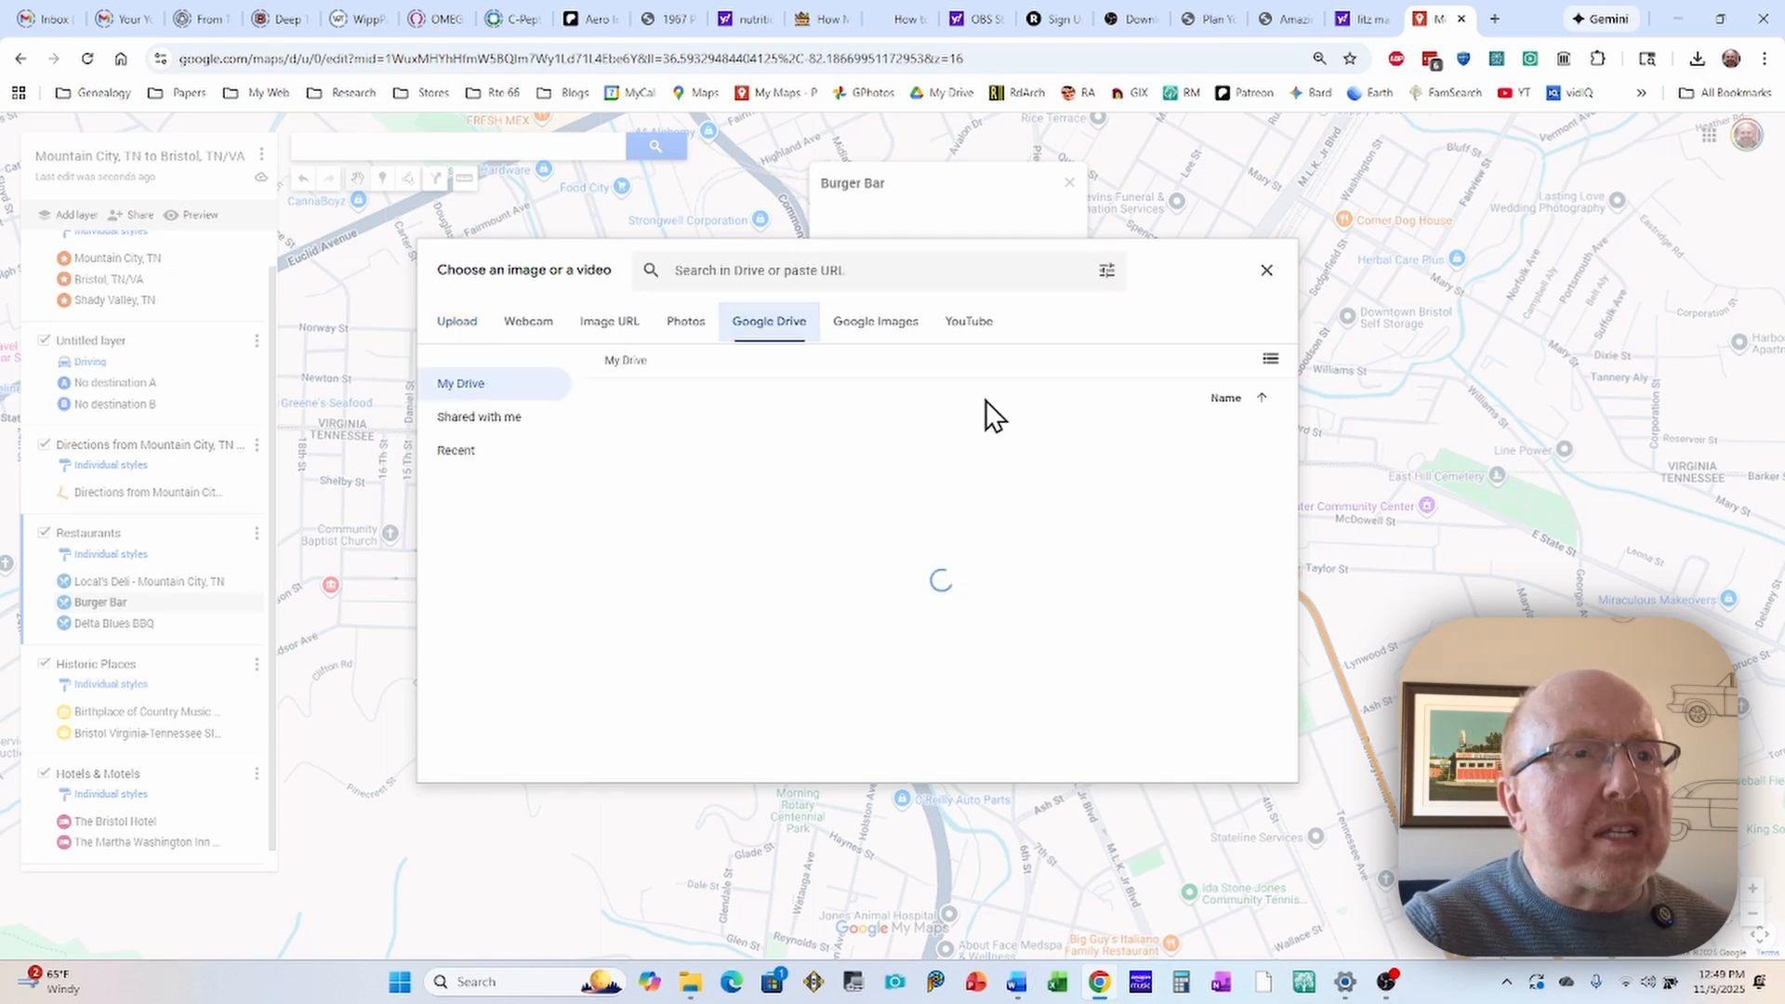
pyautogui.scroll(-2, 885, 558)
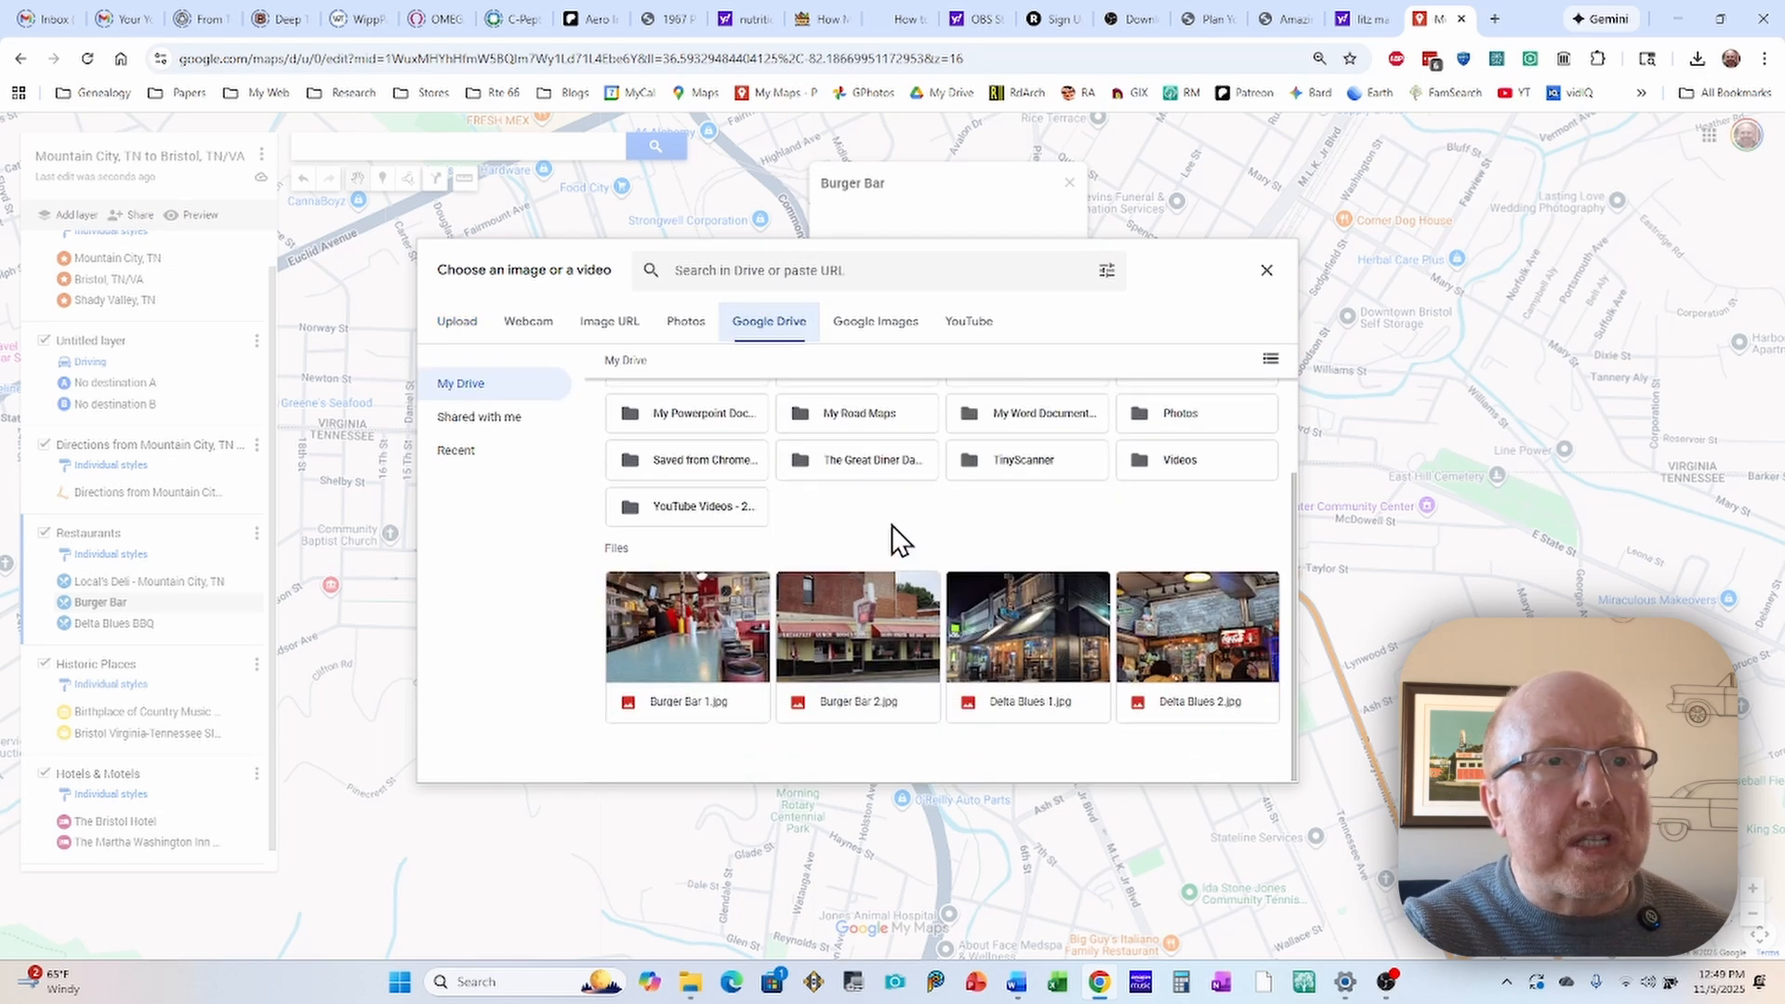
pyautogui.click(856, 642)
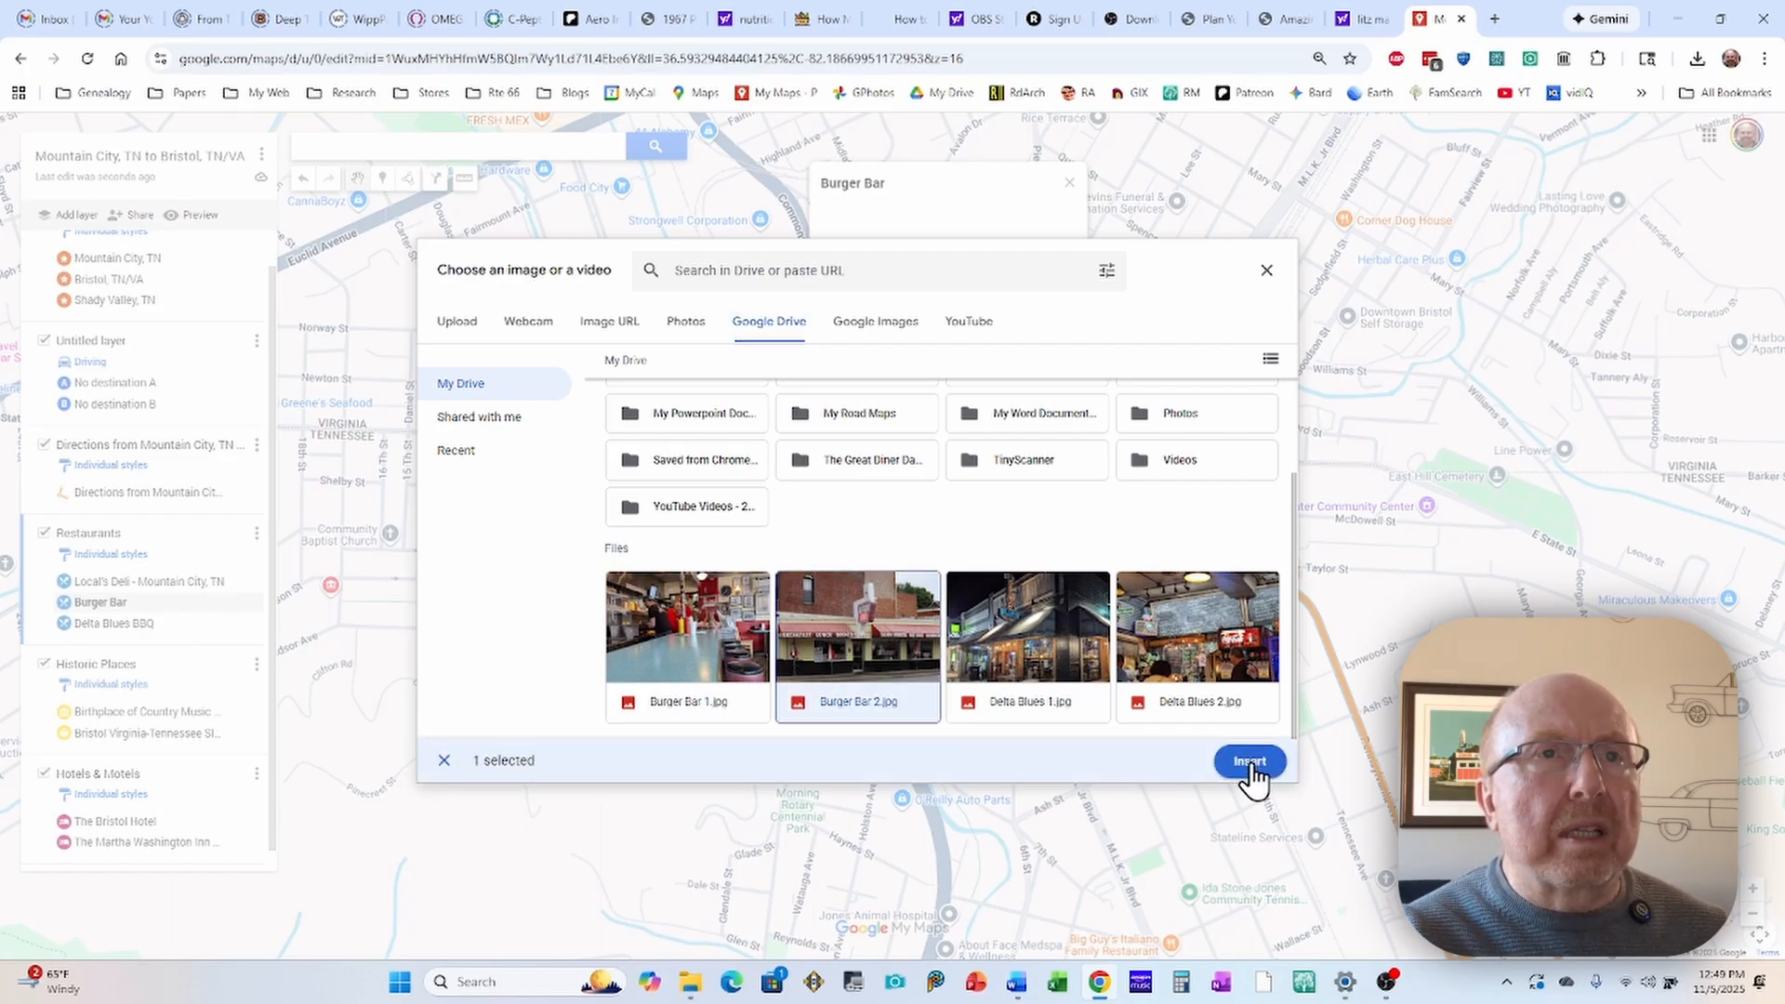
pyautogui.click(1250, 763)
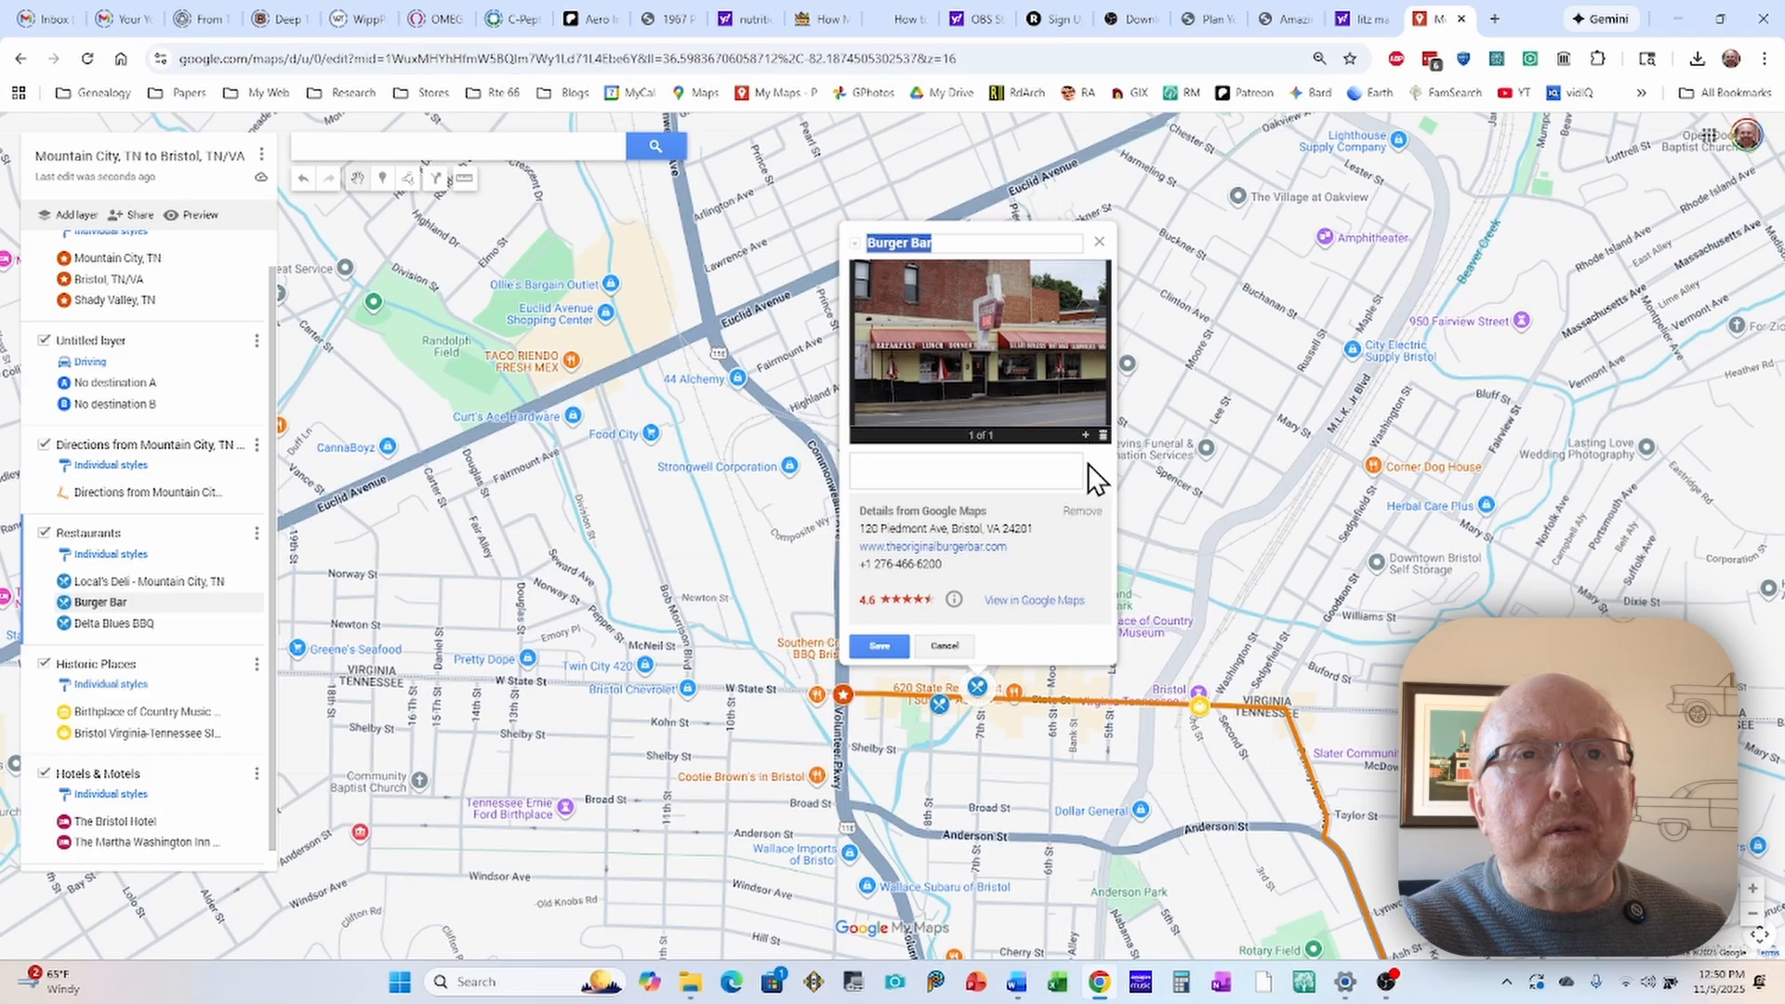
pyautogui.click(1084, 436)
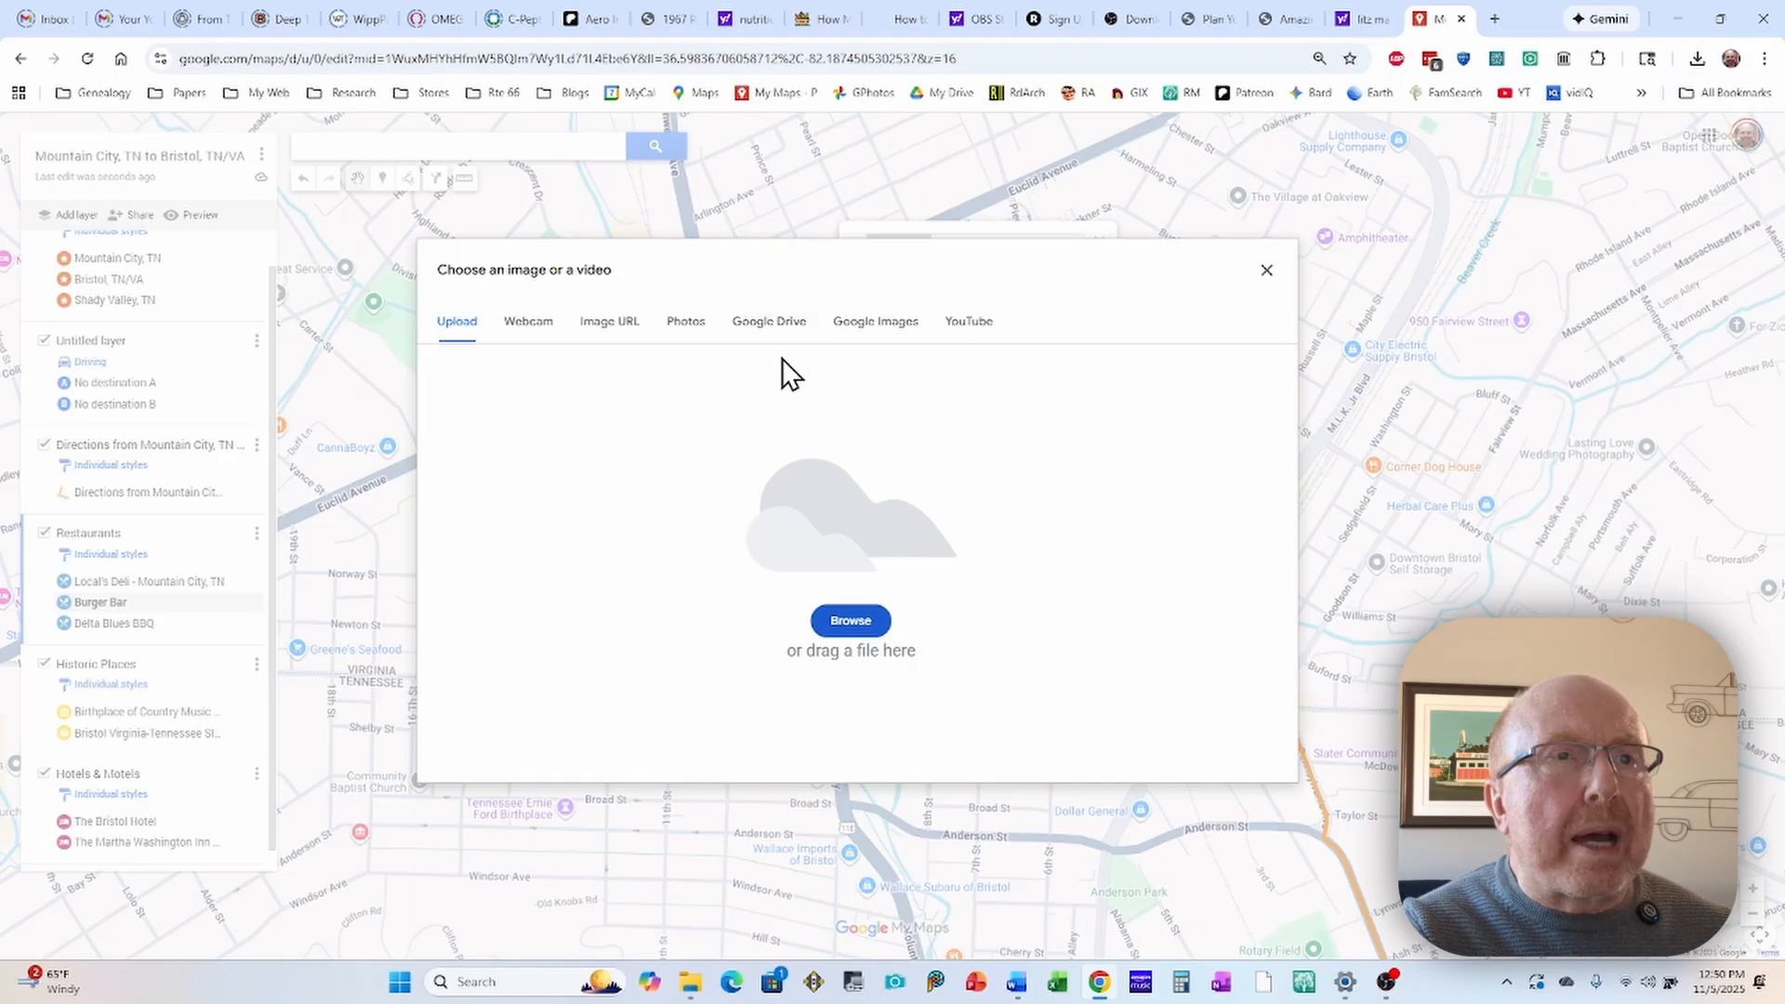
# Step: Try to upload Burger Bar 2.jpg from the My Drive folder on the computer's Google Drive (G:)
pyautogui.click(857, 617)
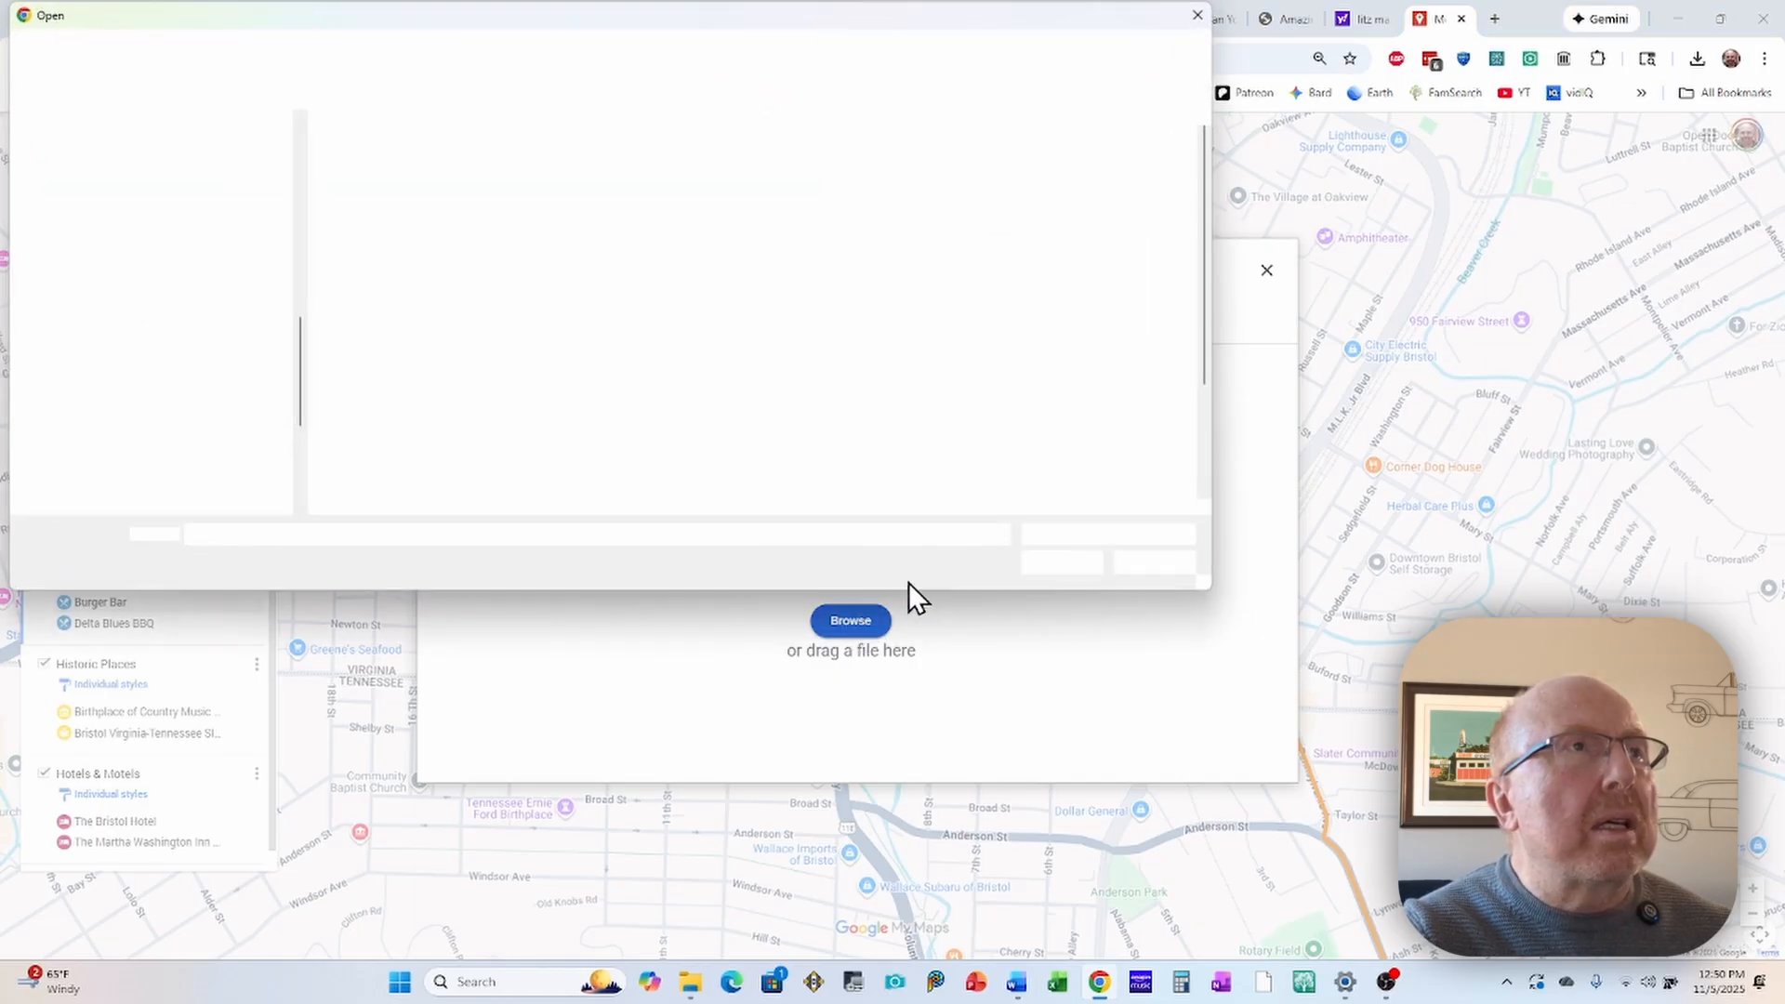
pyautogui.scroll(-2, 876, 394)
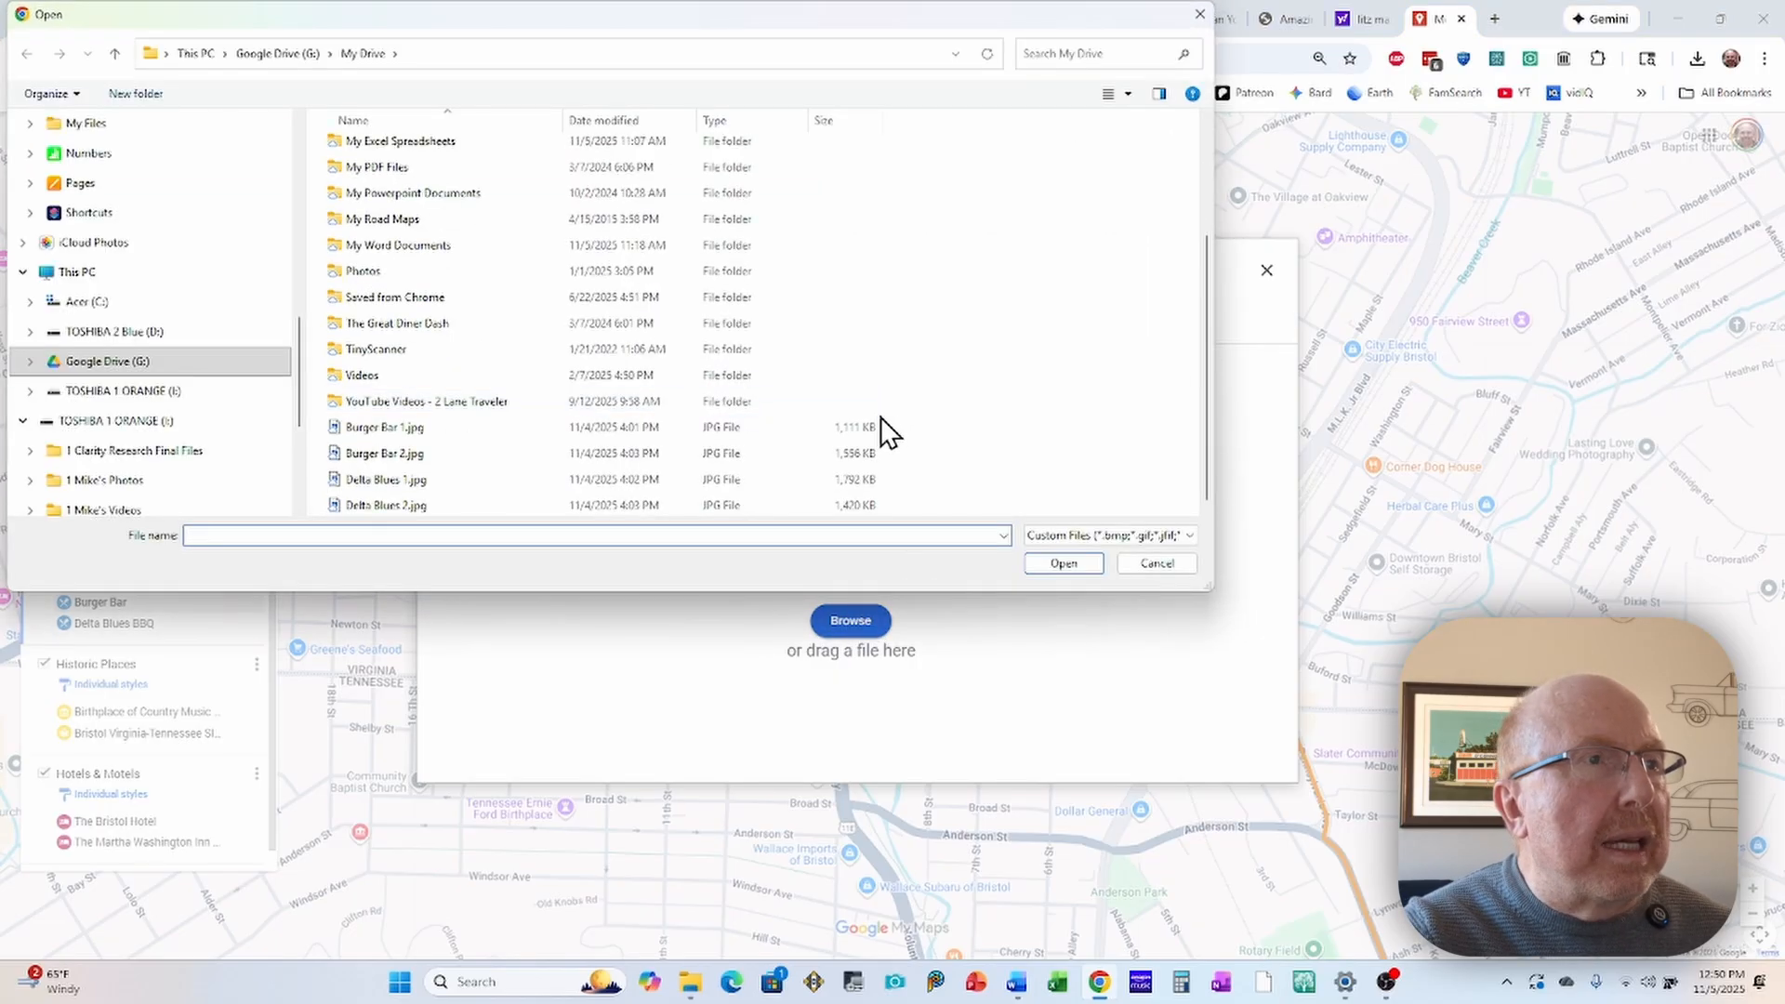
pyautogui.click(370, 456)
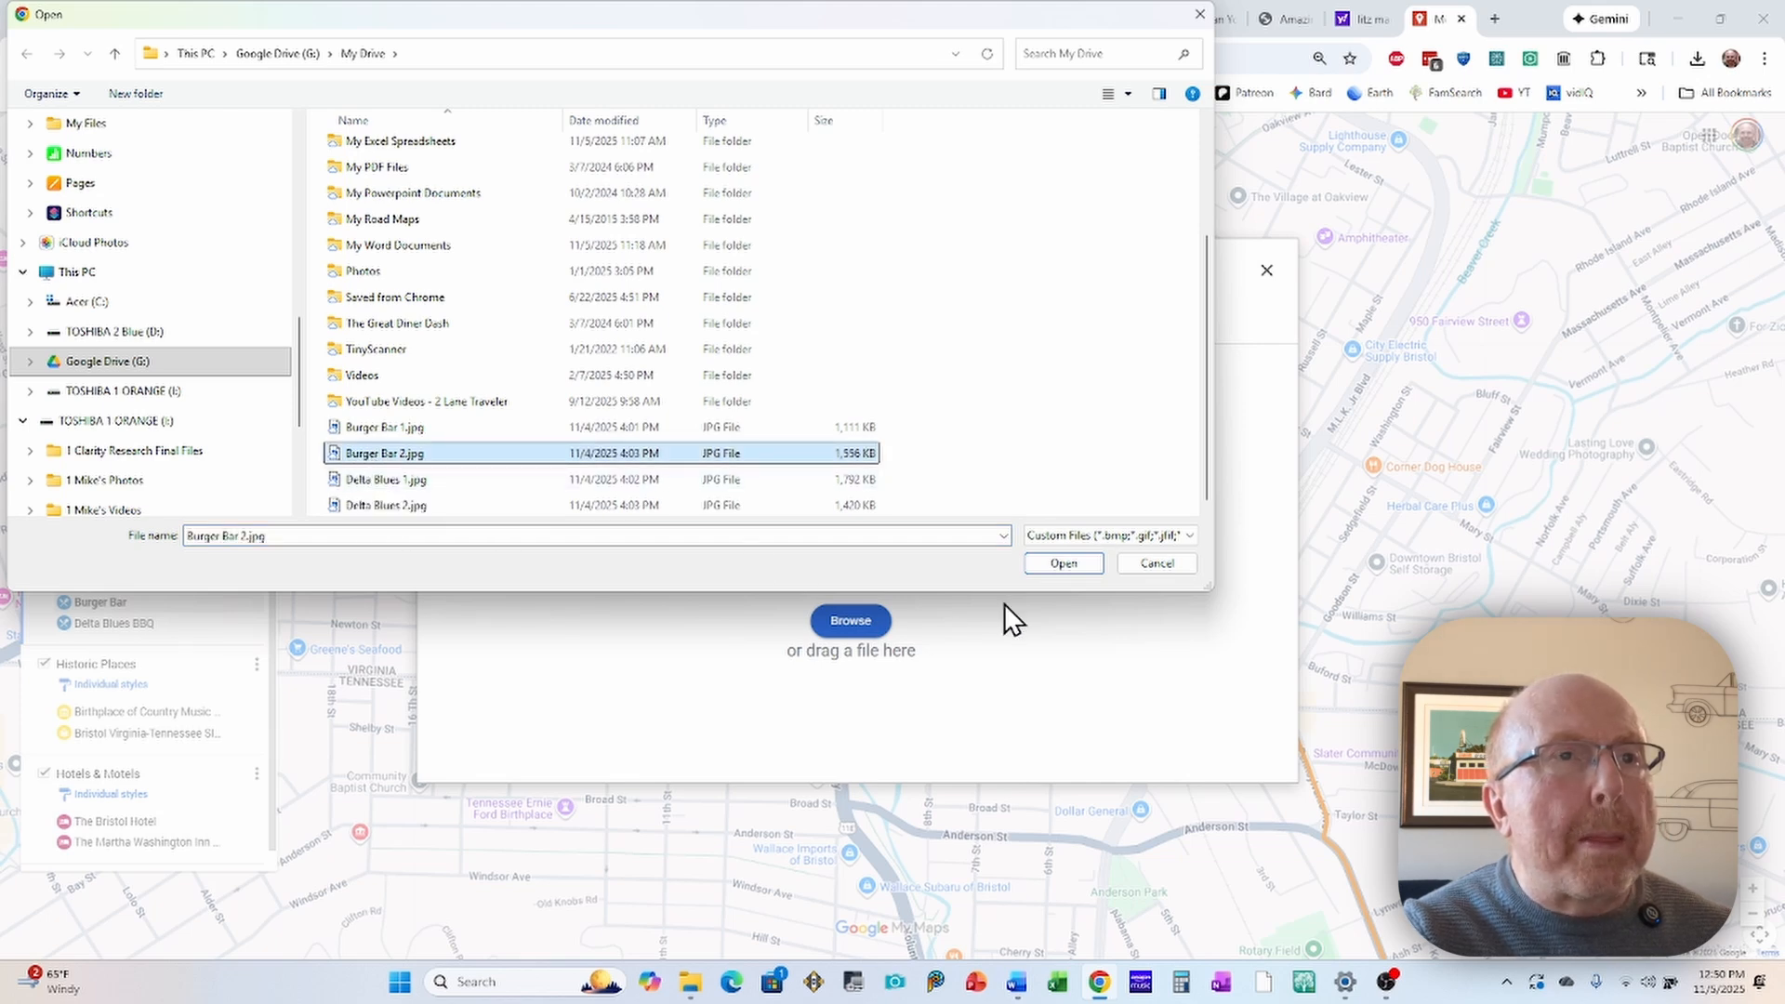
pyautogui.click(1060, 564)
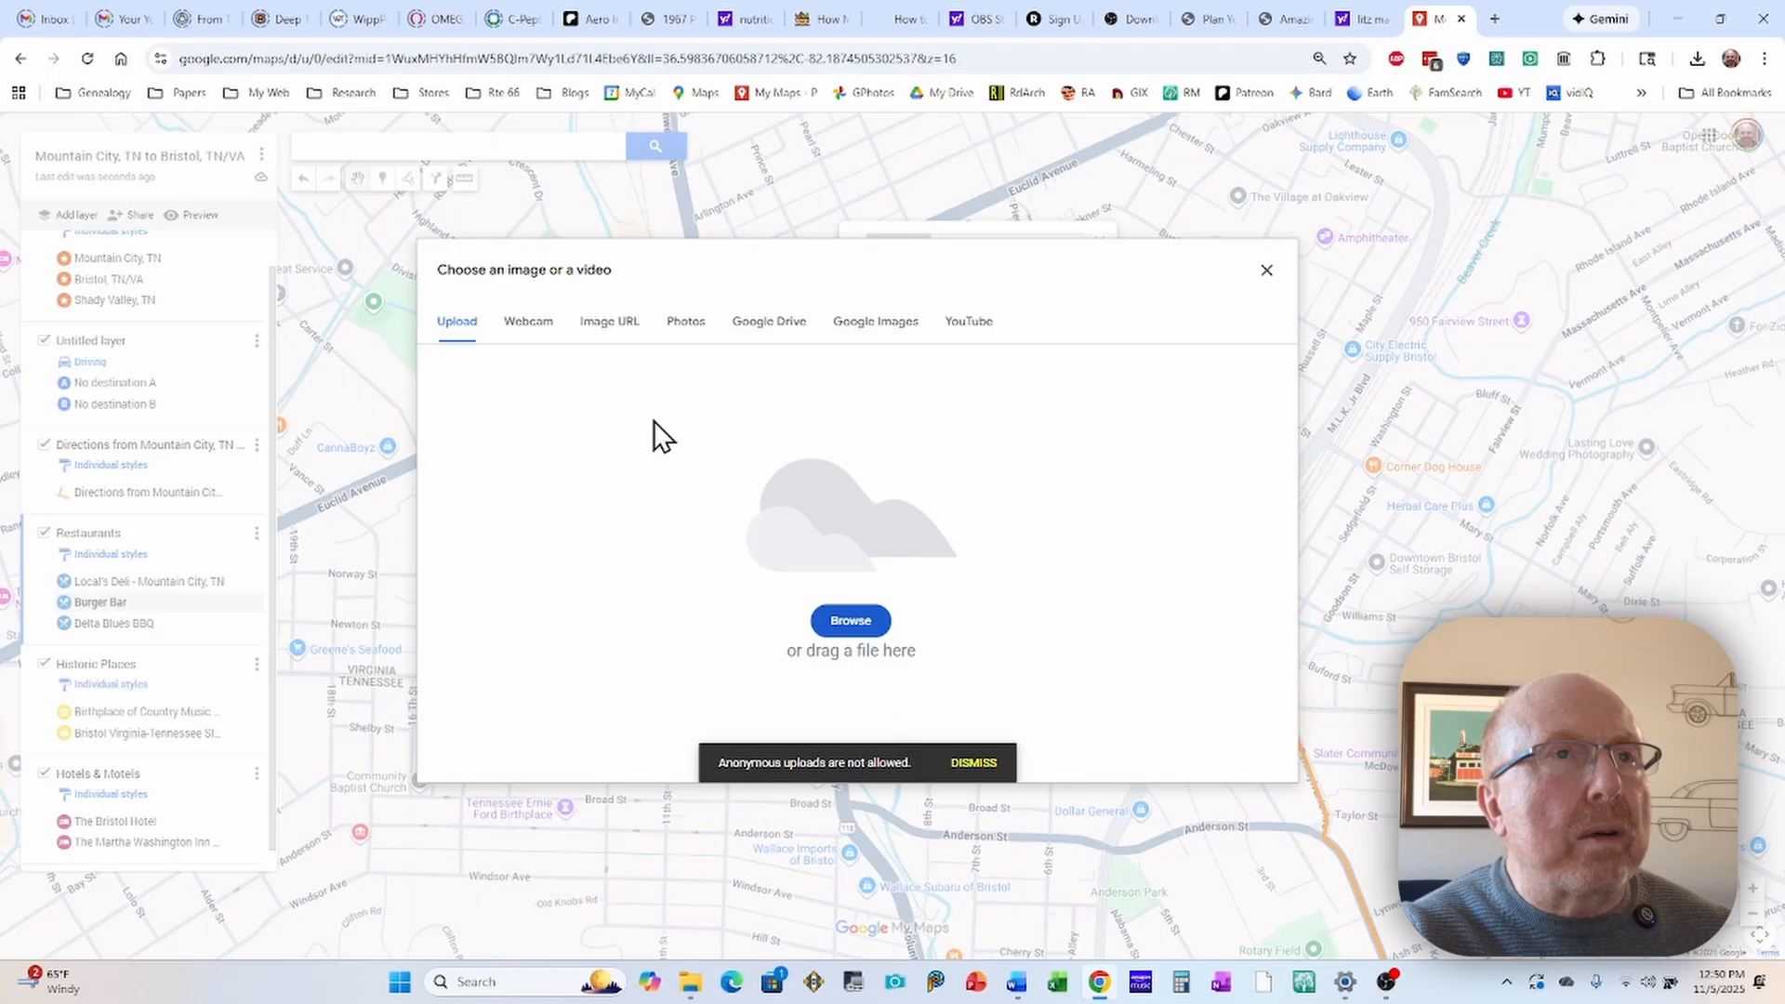
# Step: Insert Burger Bar 1.jpg from Google Drive as the Burger Bar marker's second photo and save the marker
pyautogui.click(771, 326)
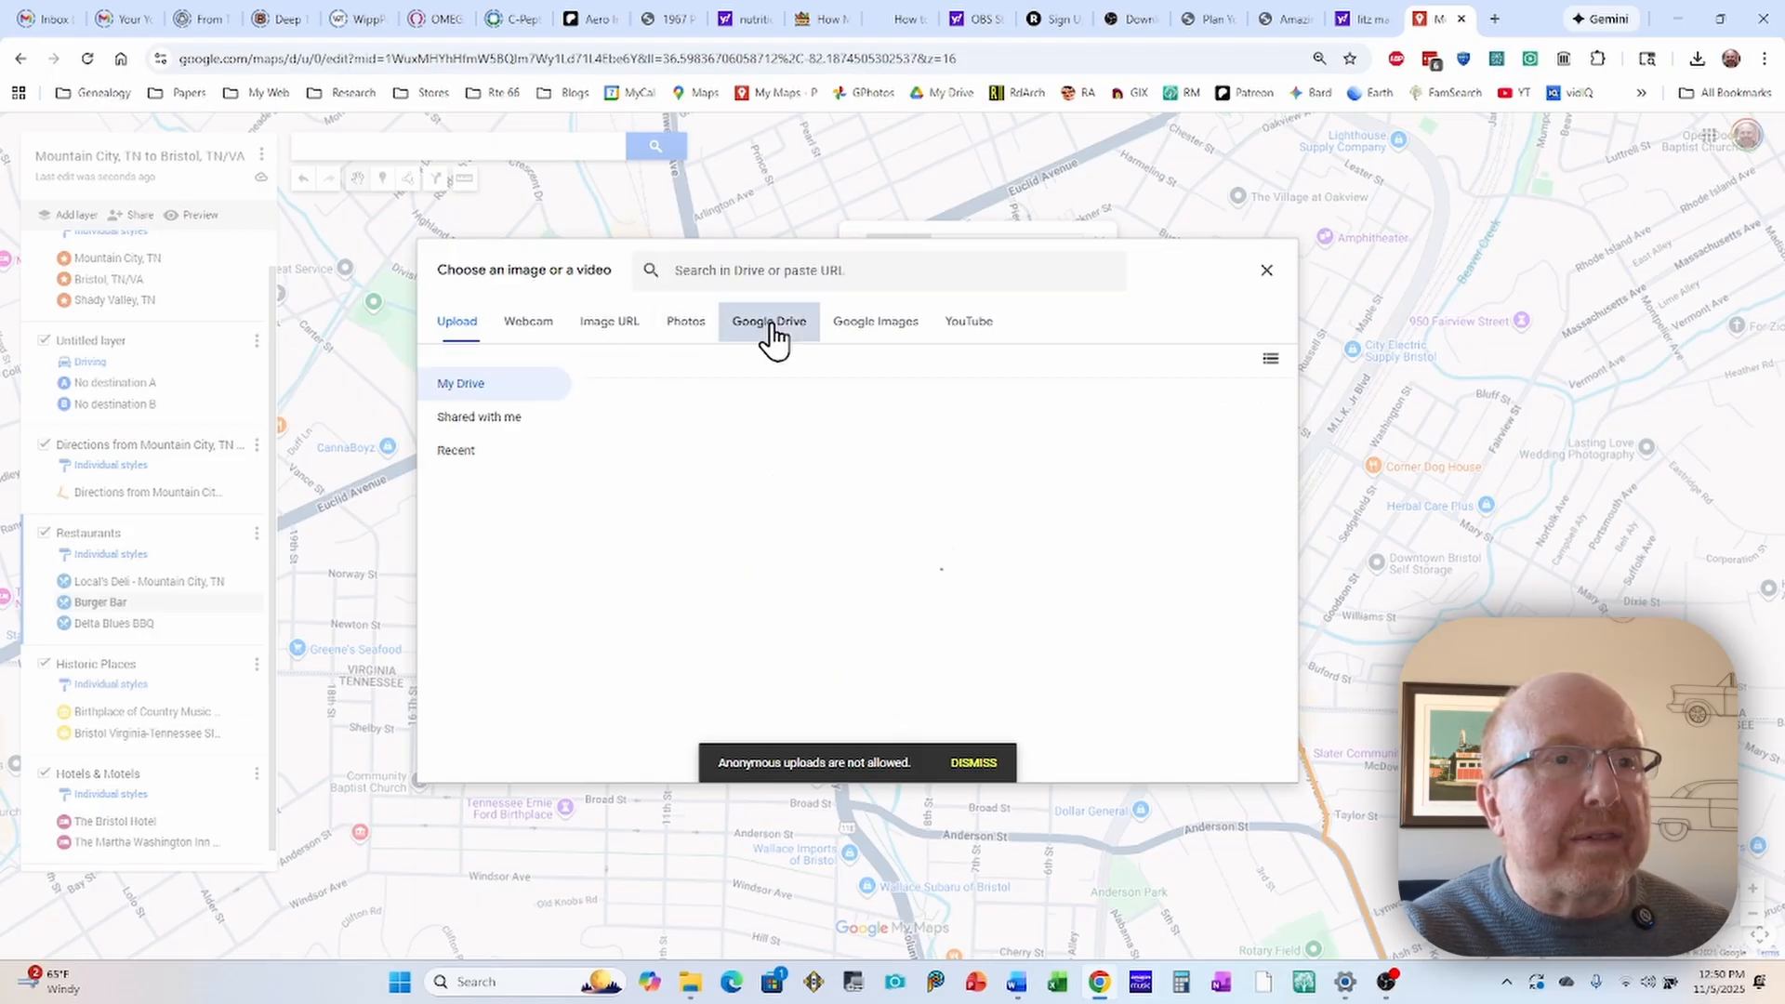
pyautogui.scroll(-2, 890, 582)
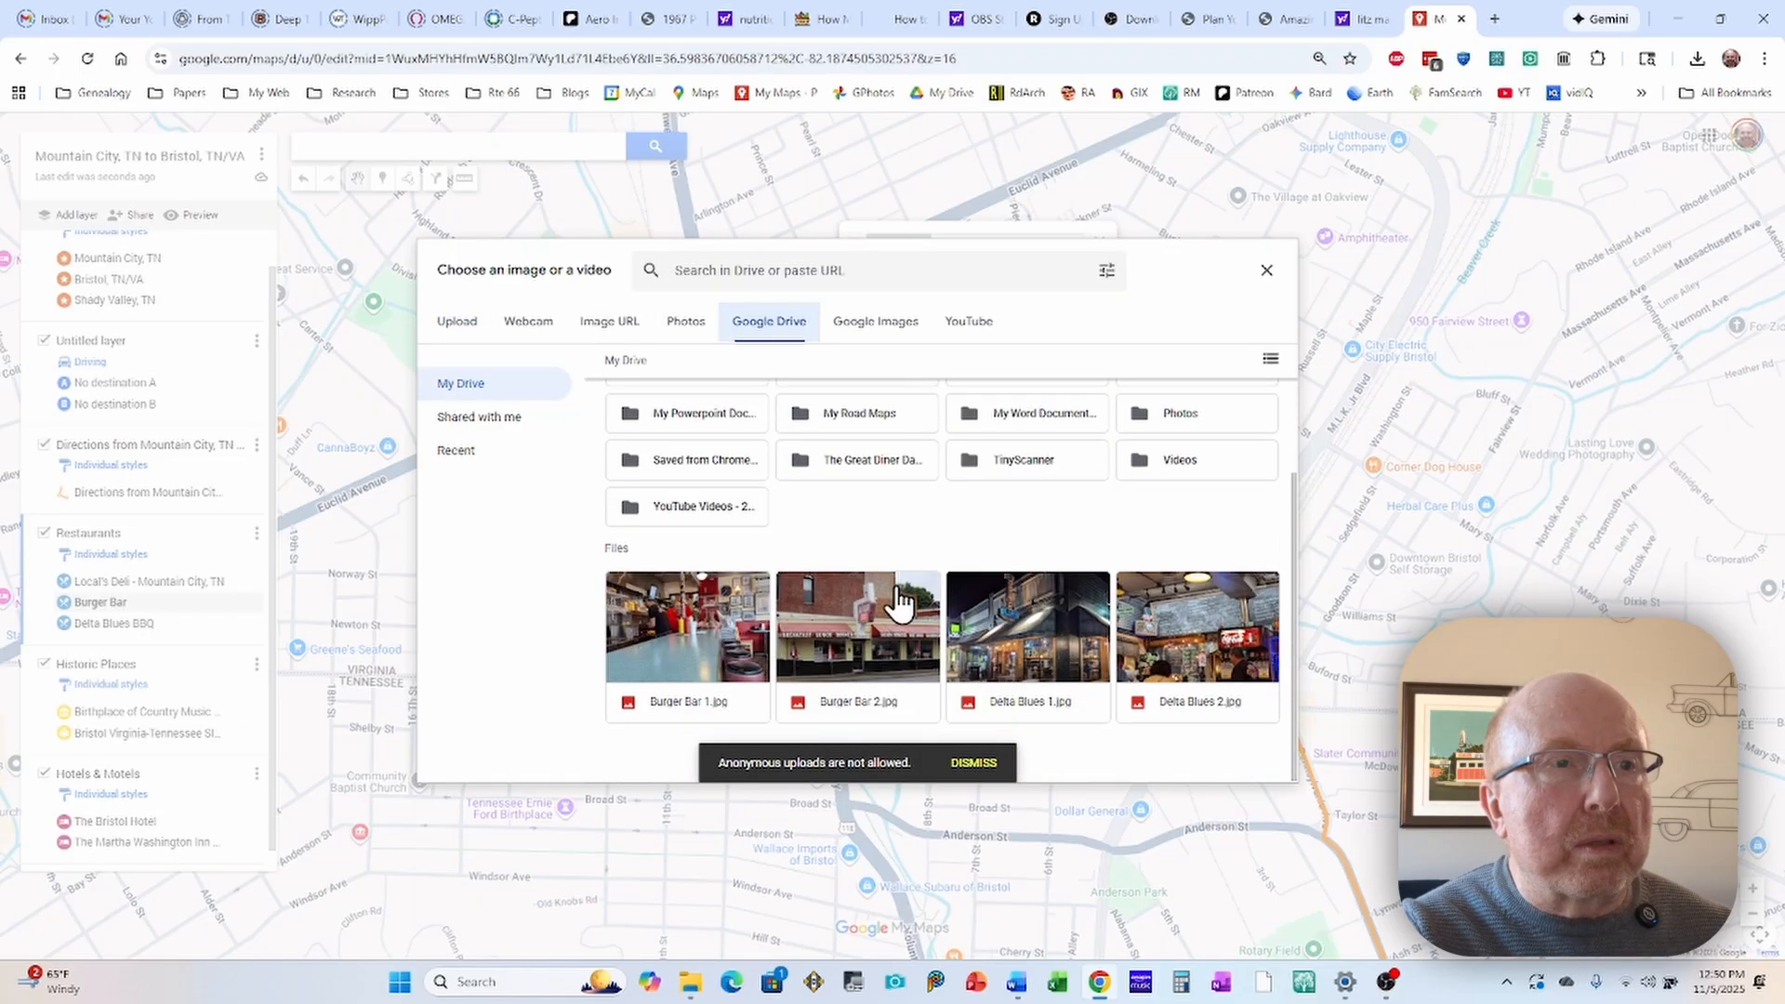
pyautogui.click(680, 642)
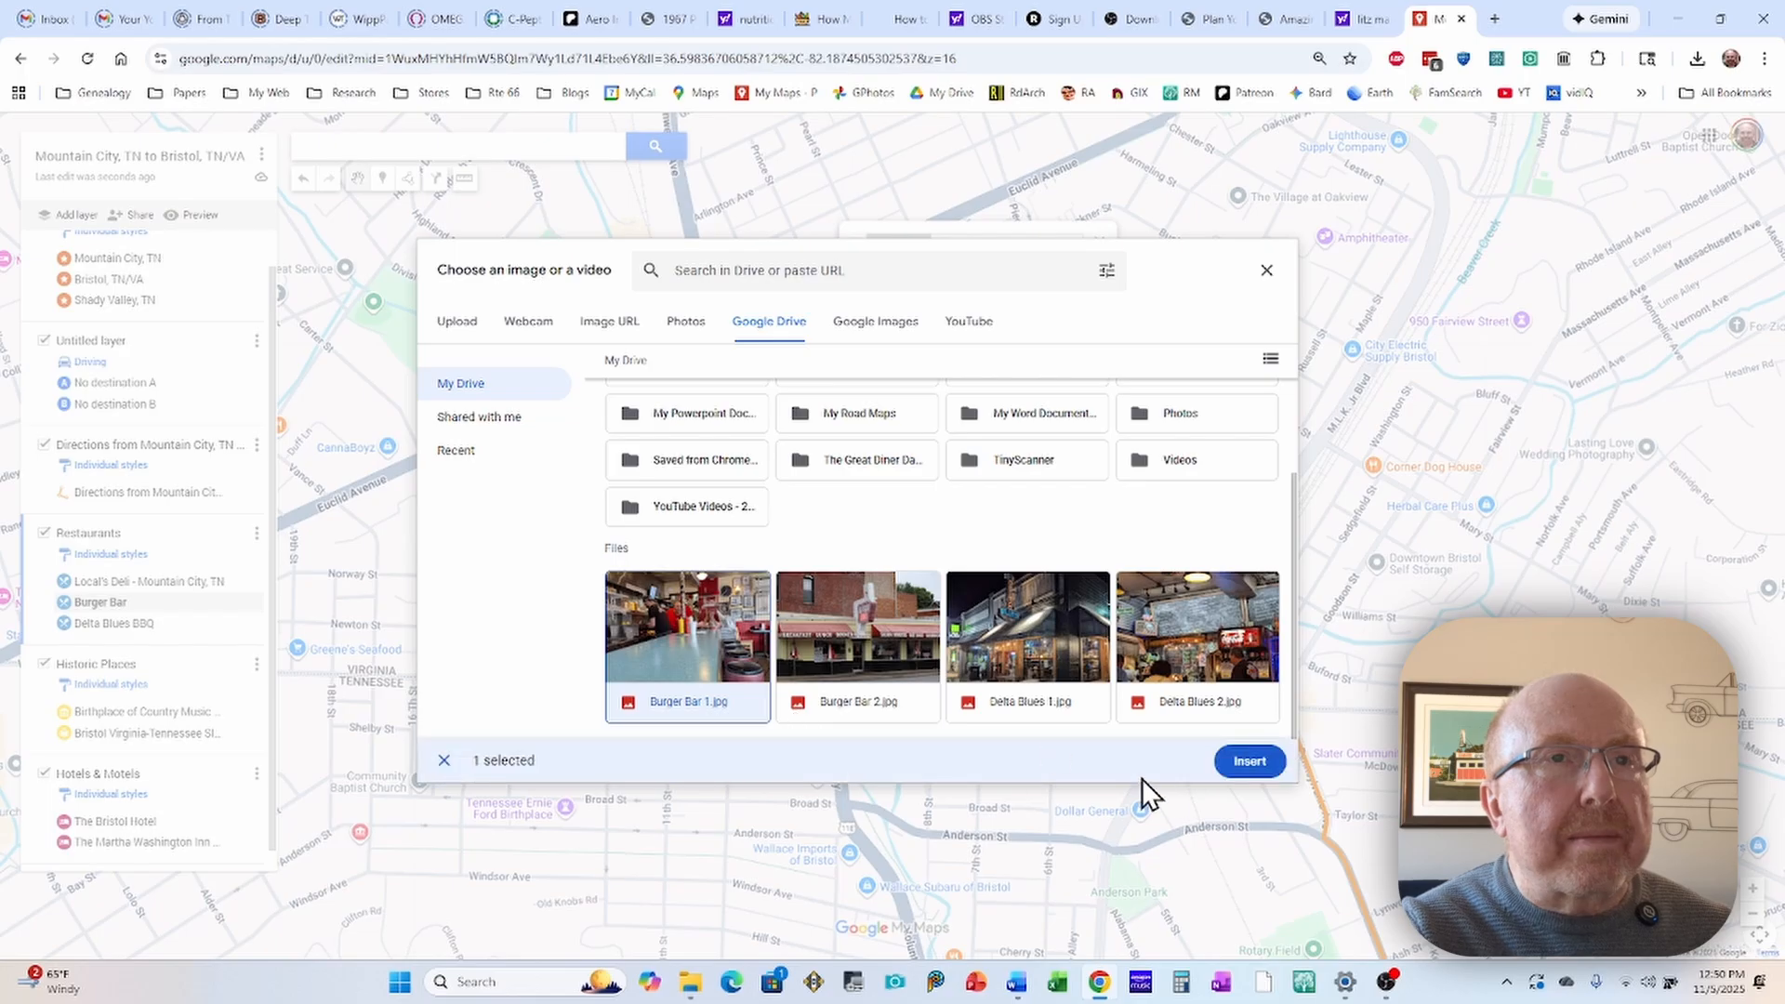
pyautogui.click(1249, 763)
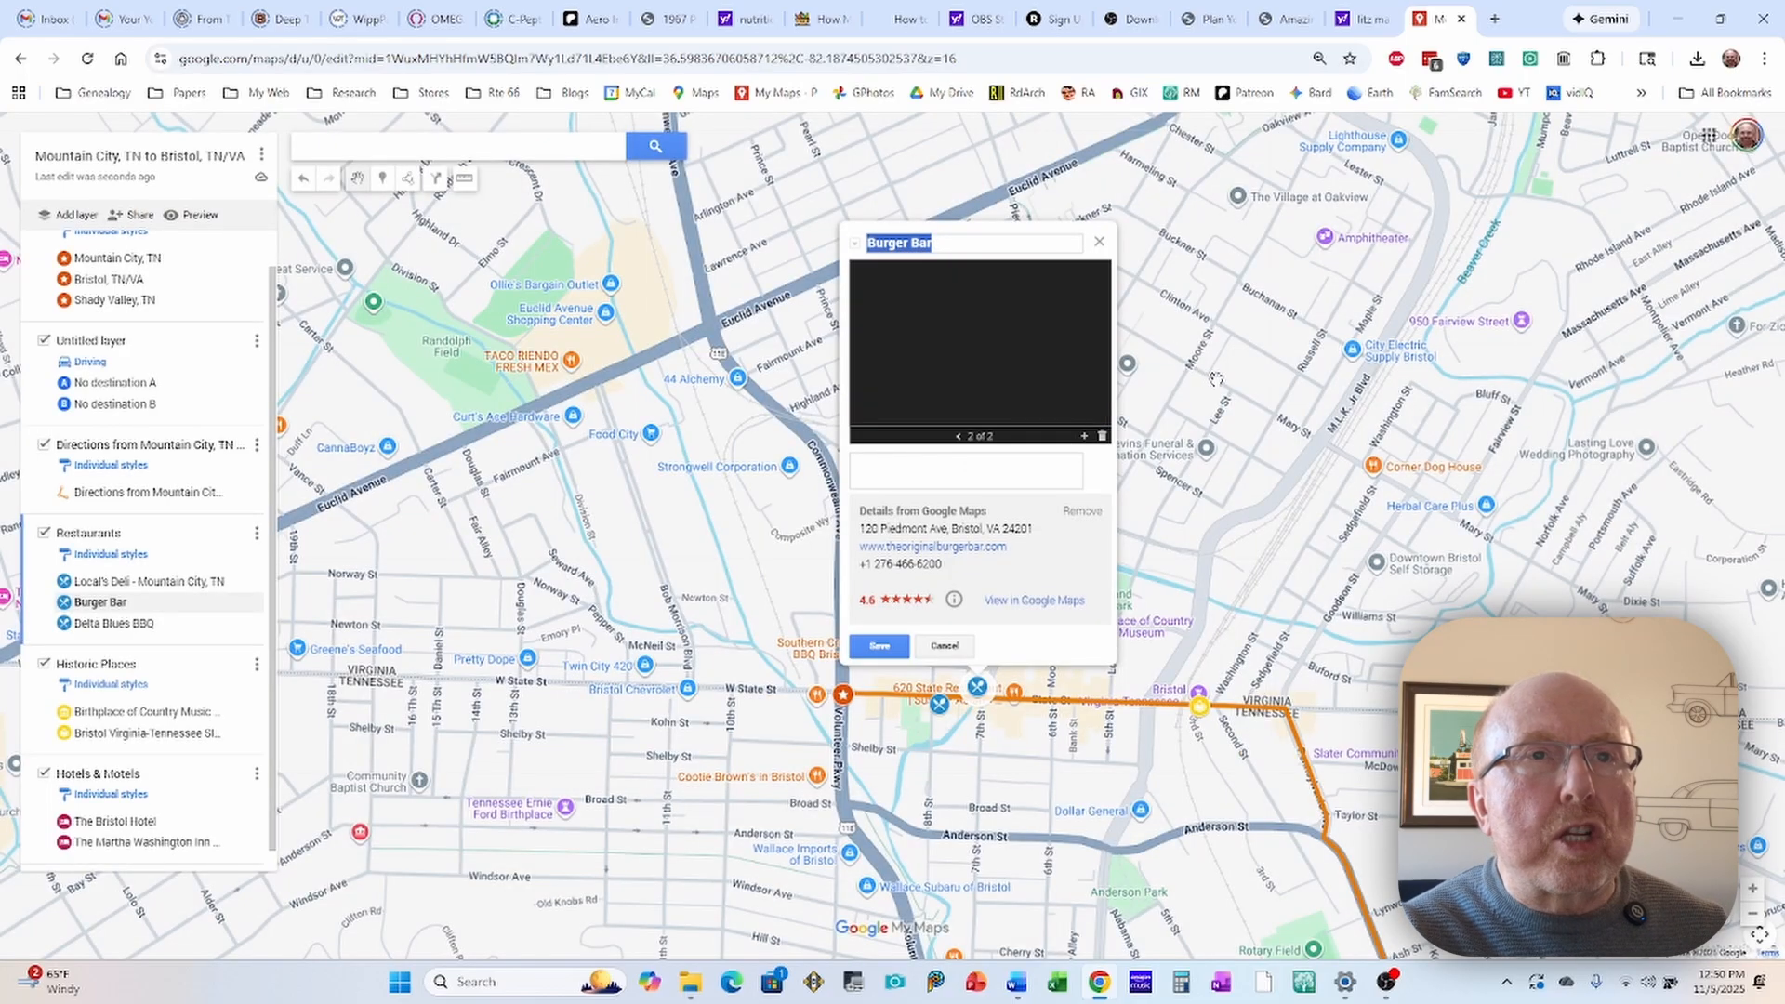
pyautogui.click(959, 436)
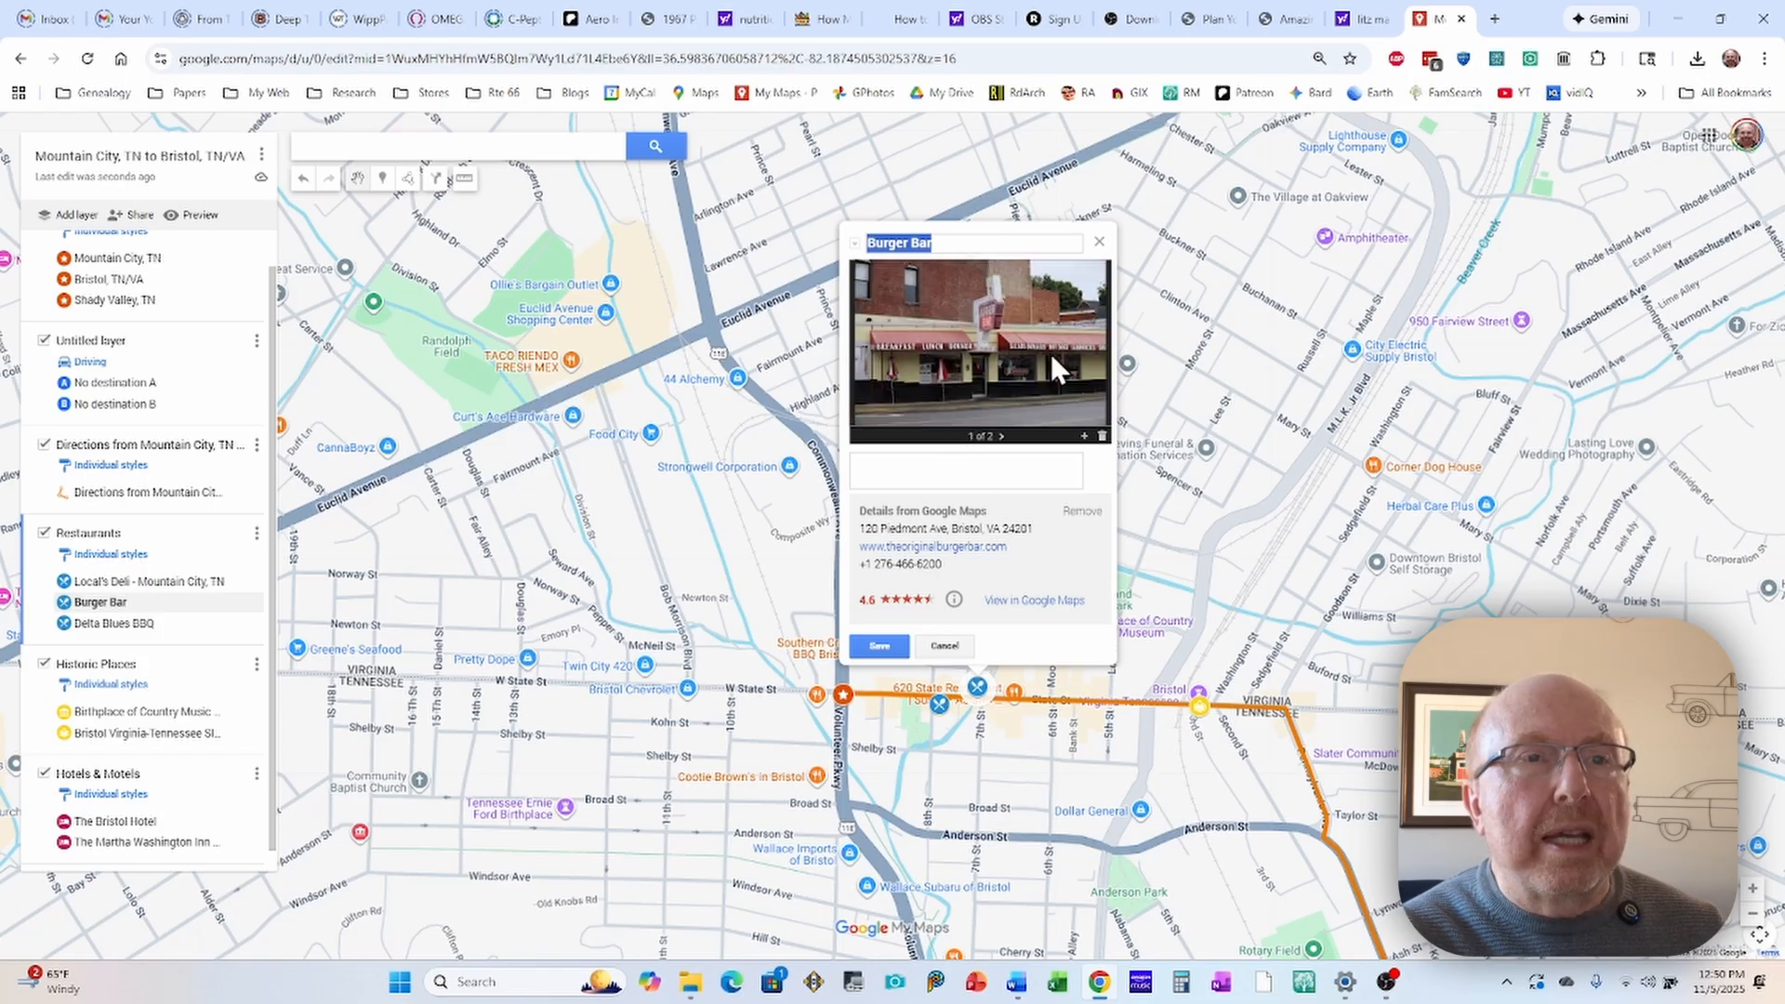
pyautogui.click(866, 644)
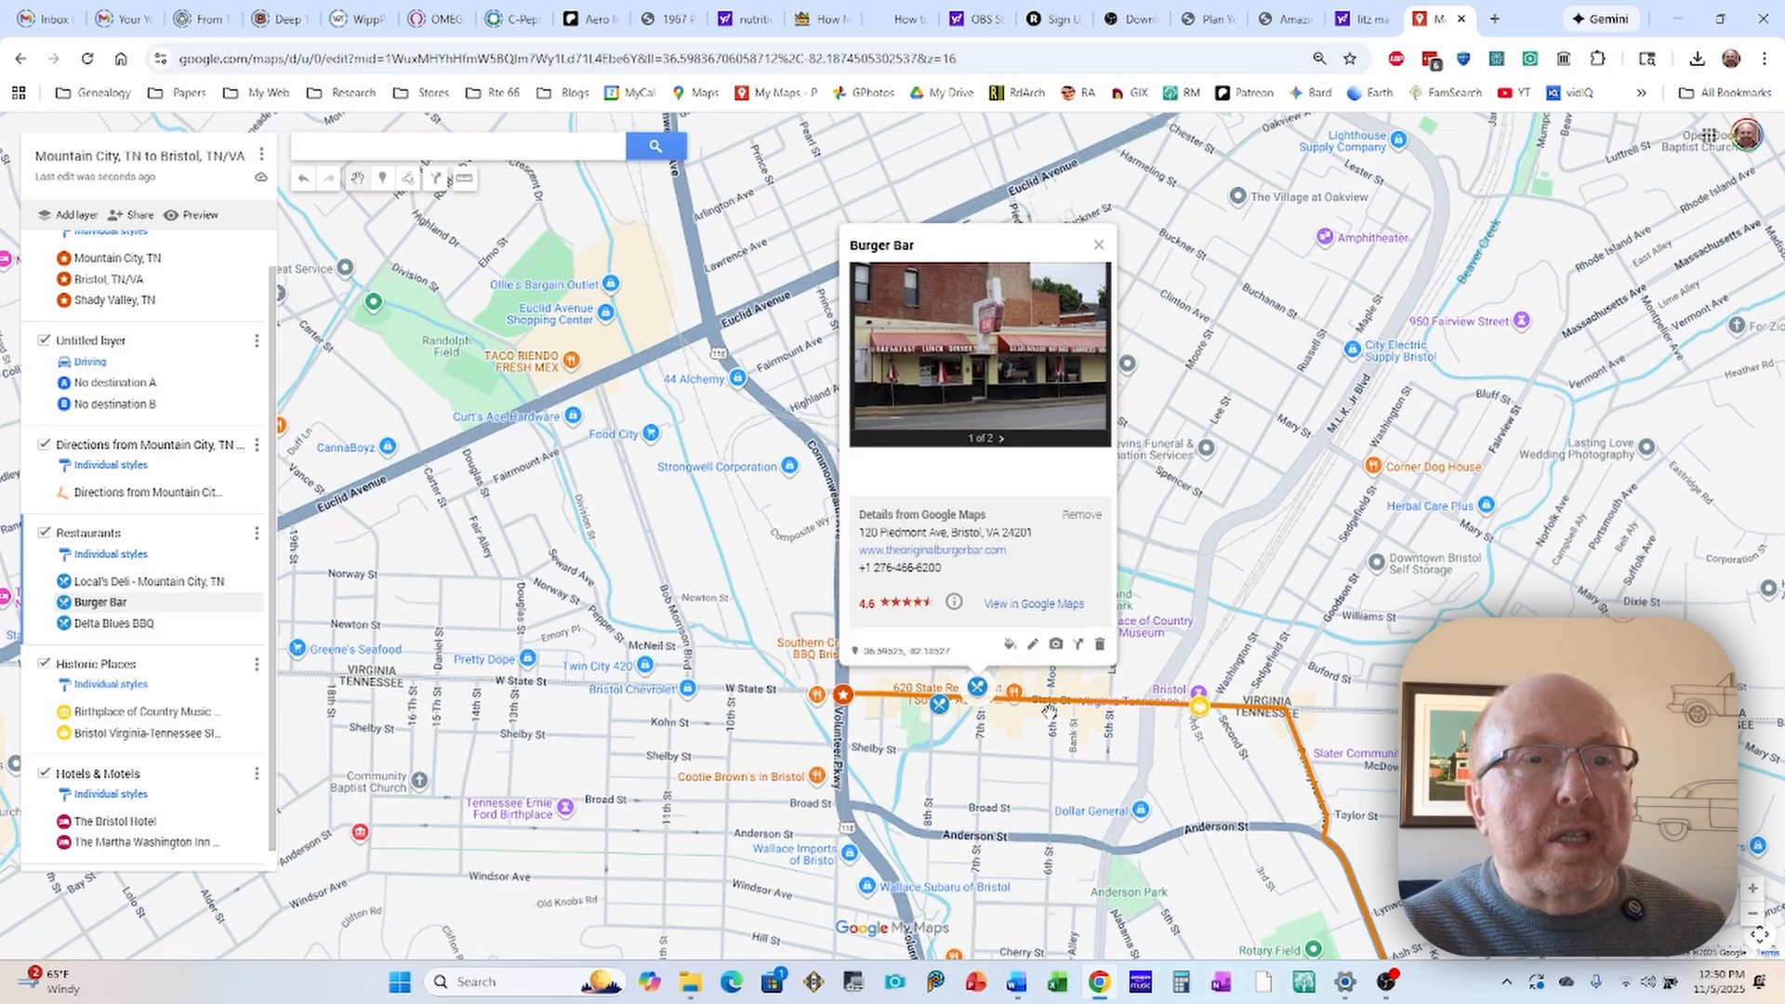
pyautogui.click(1009, 750)
# Step: Insert the photo Delta Blues 1.jpg from Google Drive into the Delta Blues BBQ marker
pyautogui.click(940, 708)
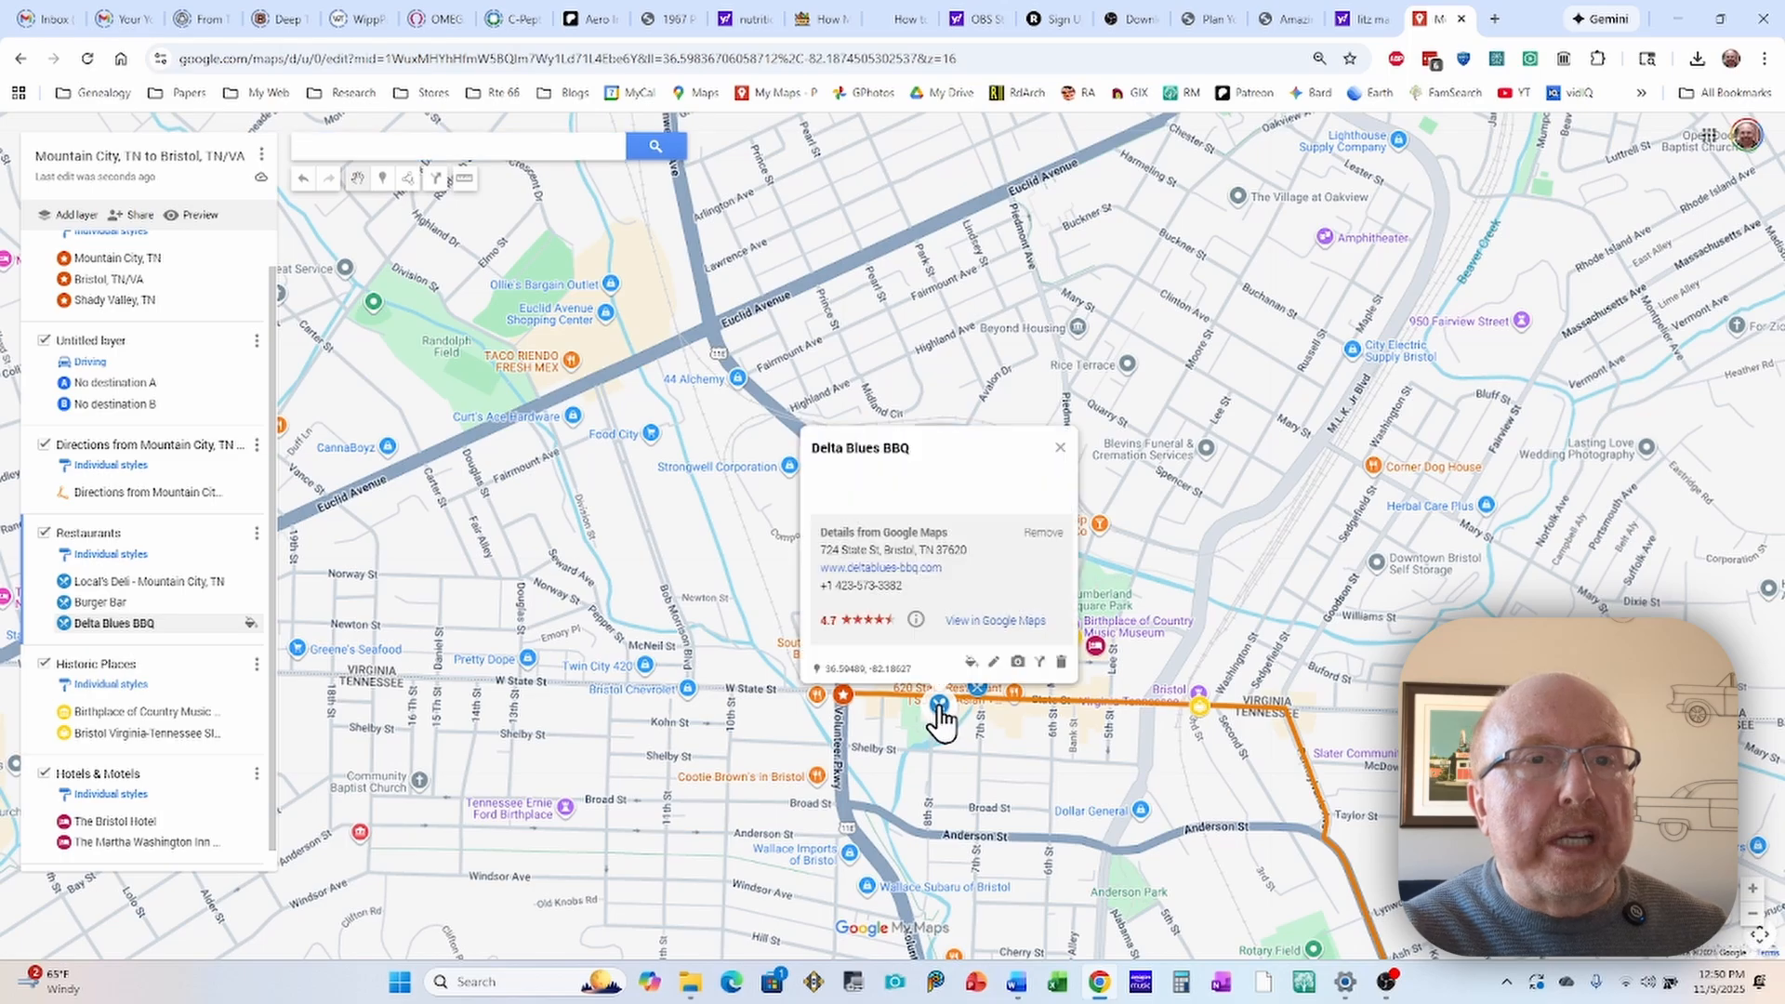
pyautogui.click(1018, 661)
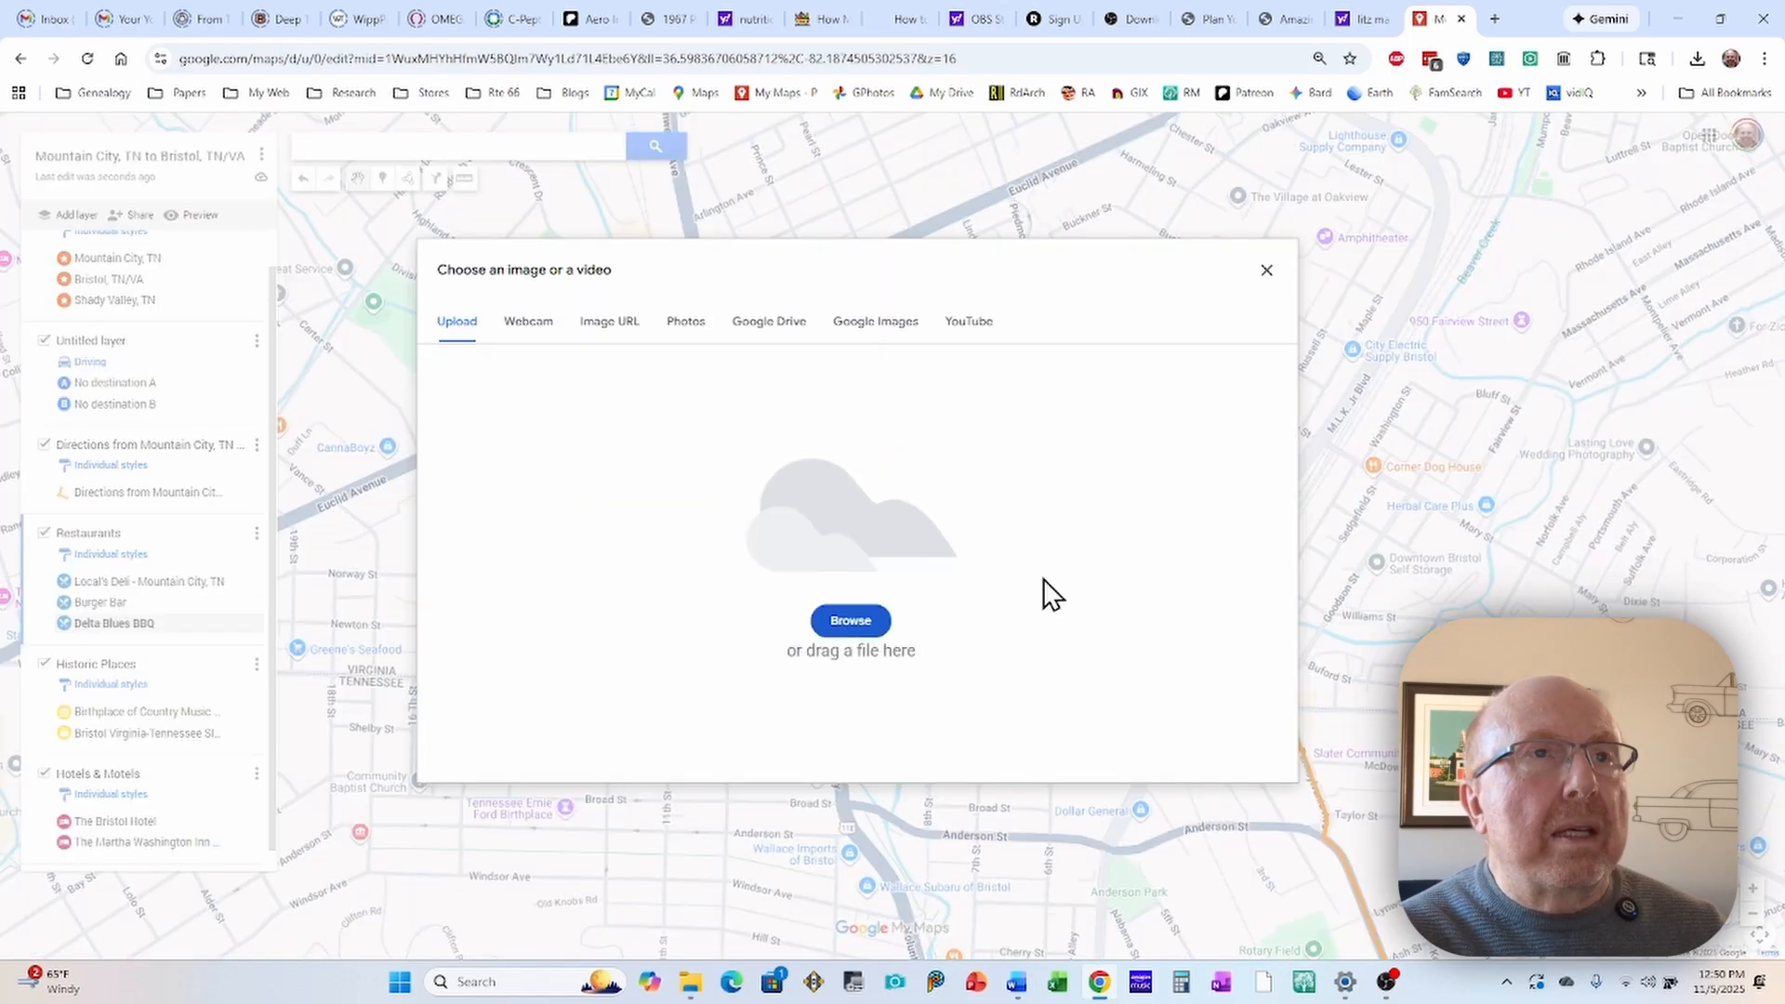
pyautogui.click(767, 325)
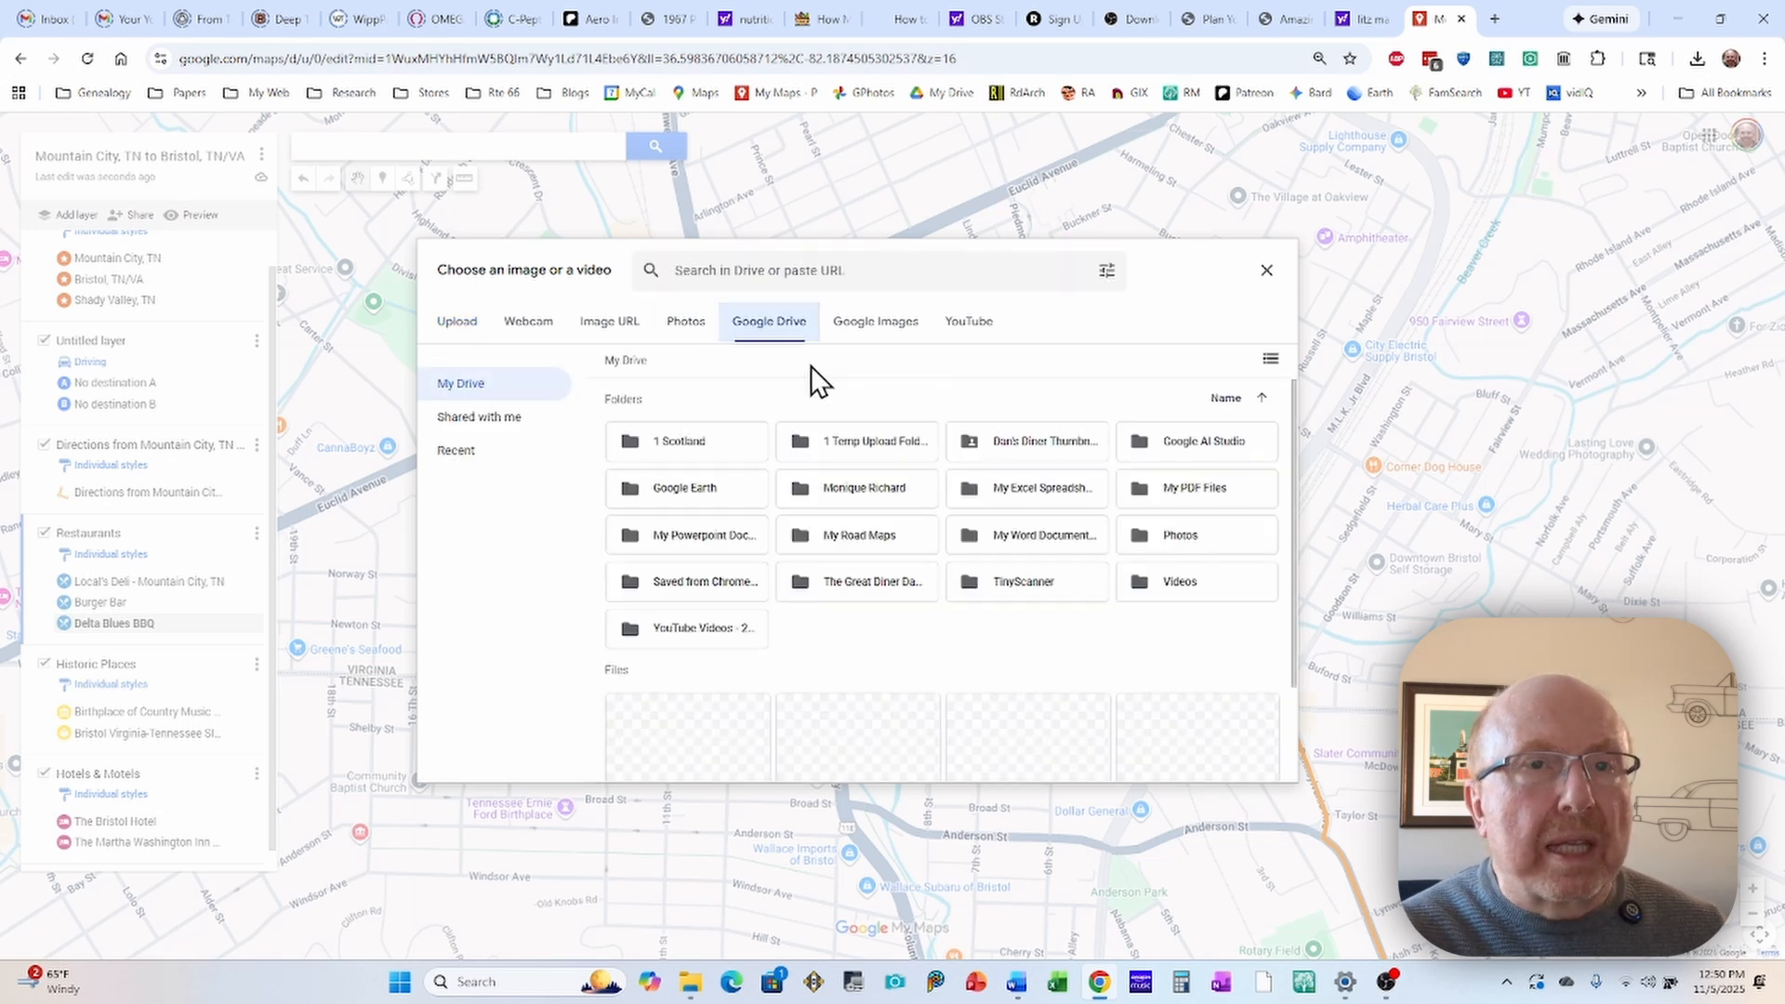
pyautogui.scroll(-2, 851, 641)
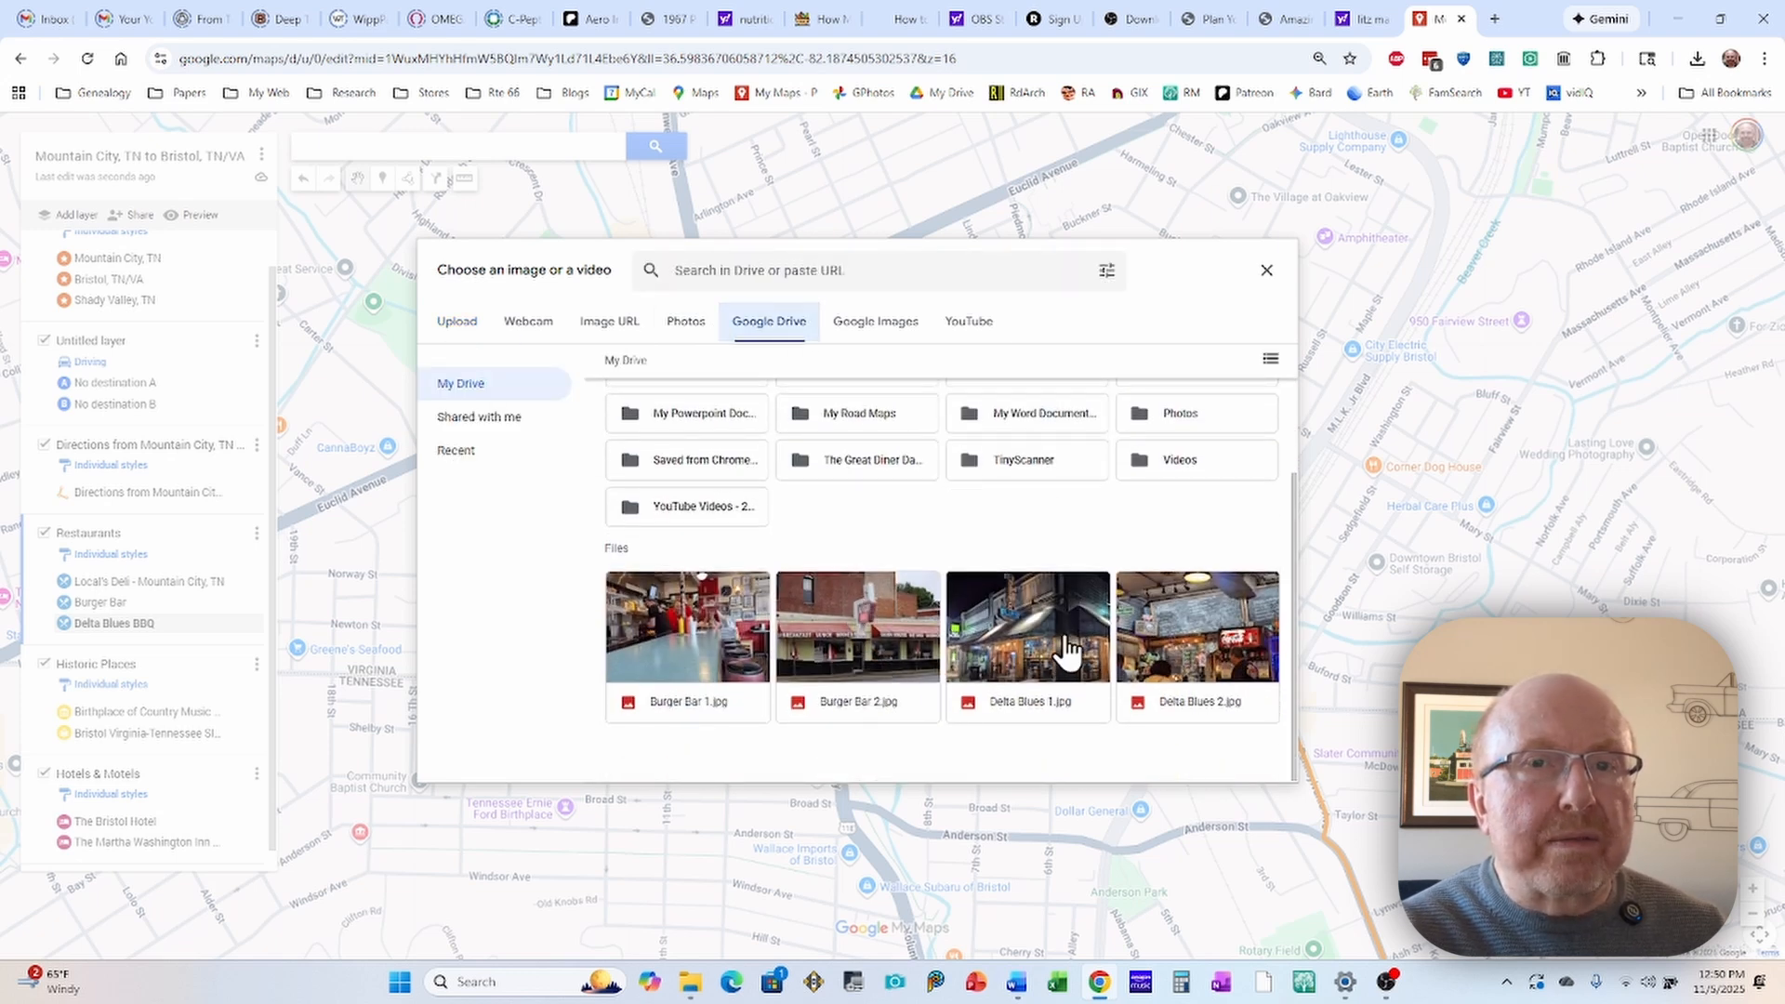
pyautogui.click(1064, 656)
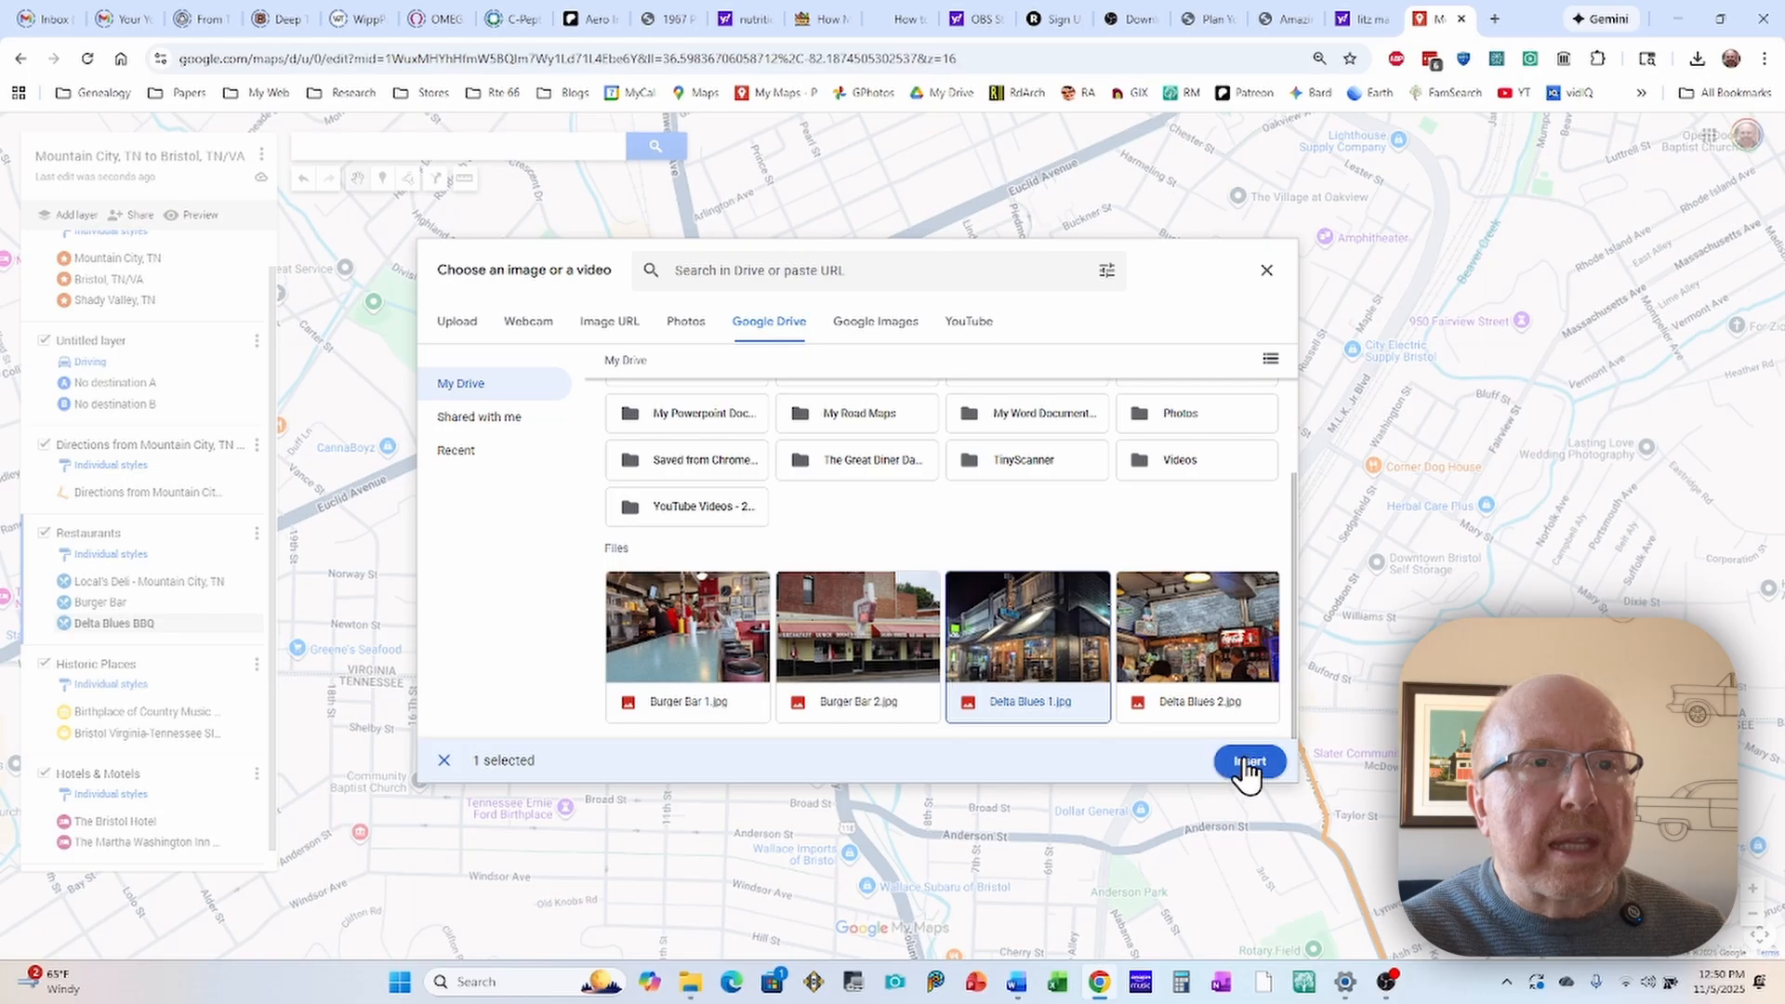
pyautogui.click(1247, 770)
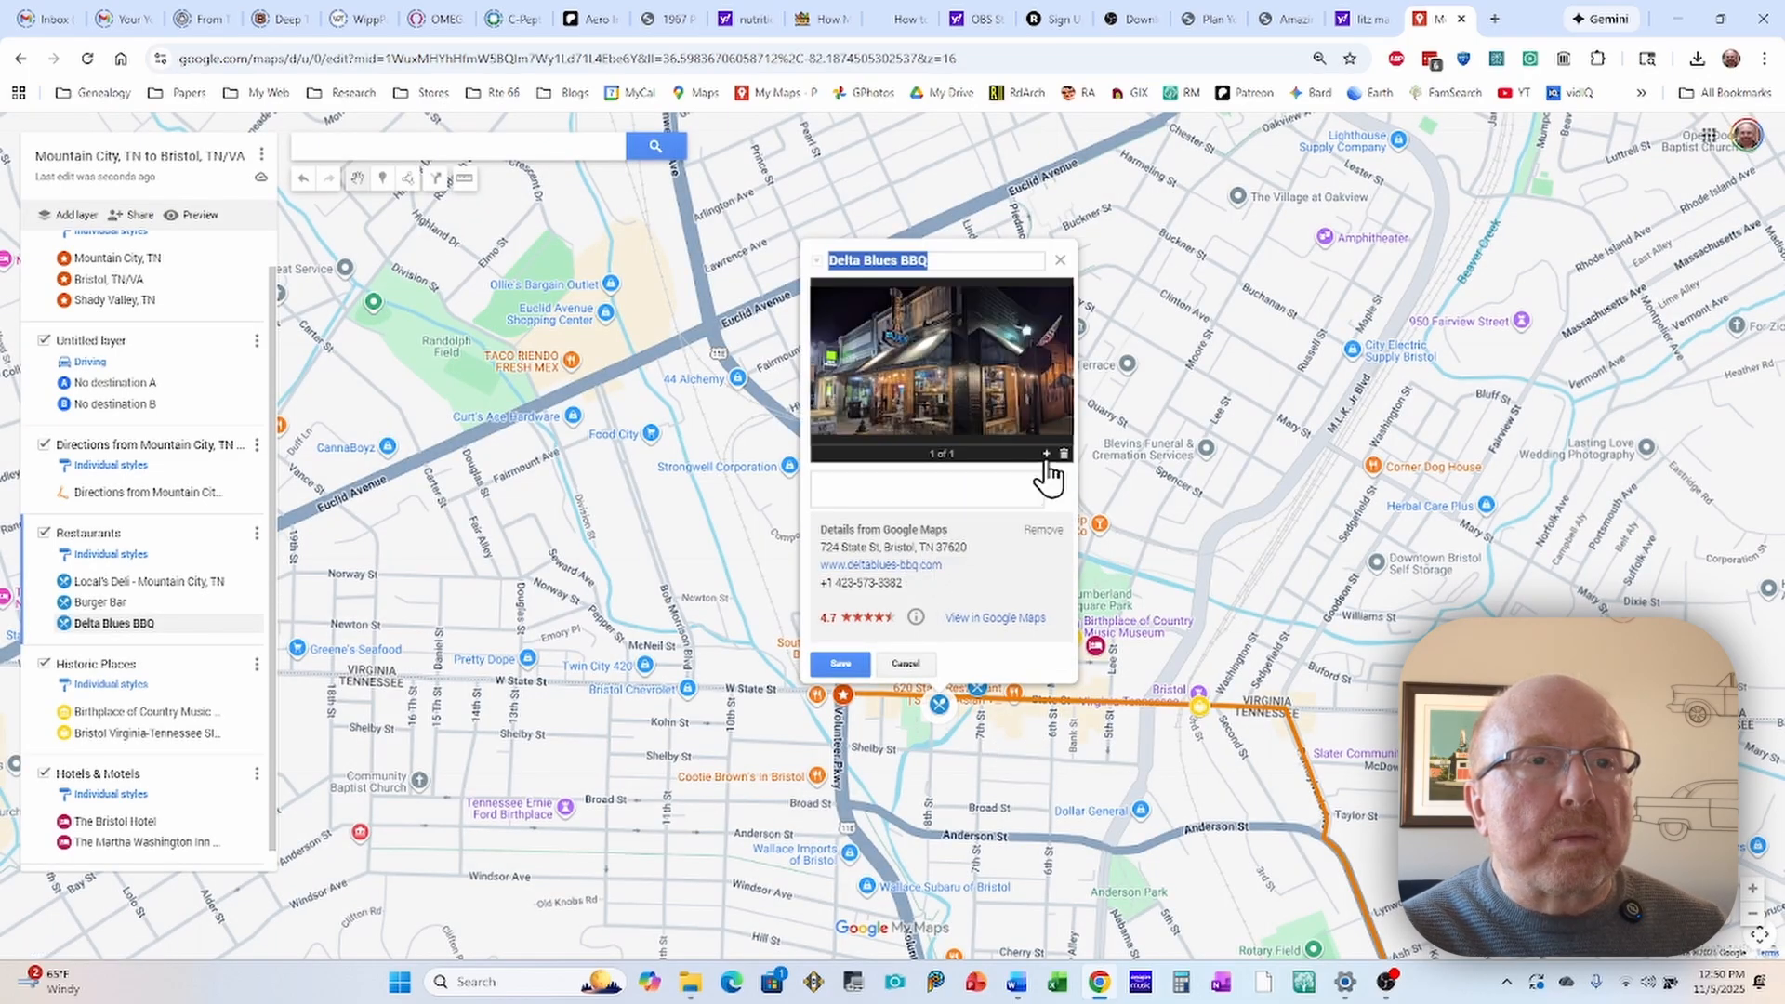
# Step: Insert Delta Blues 2.jpg from Google Drive as the Delta Blues BBQ marker's second photo, then save and close the marker
pyautogui.click(1045, 463)
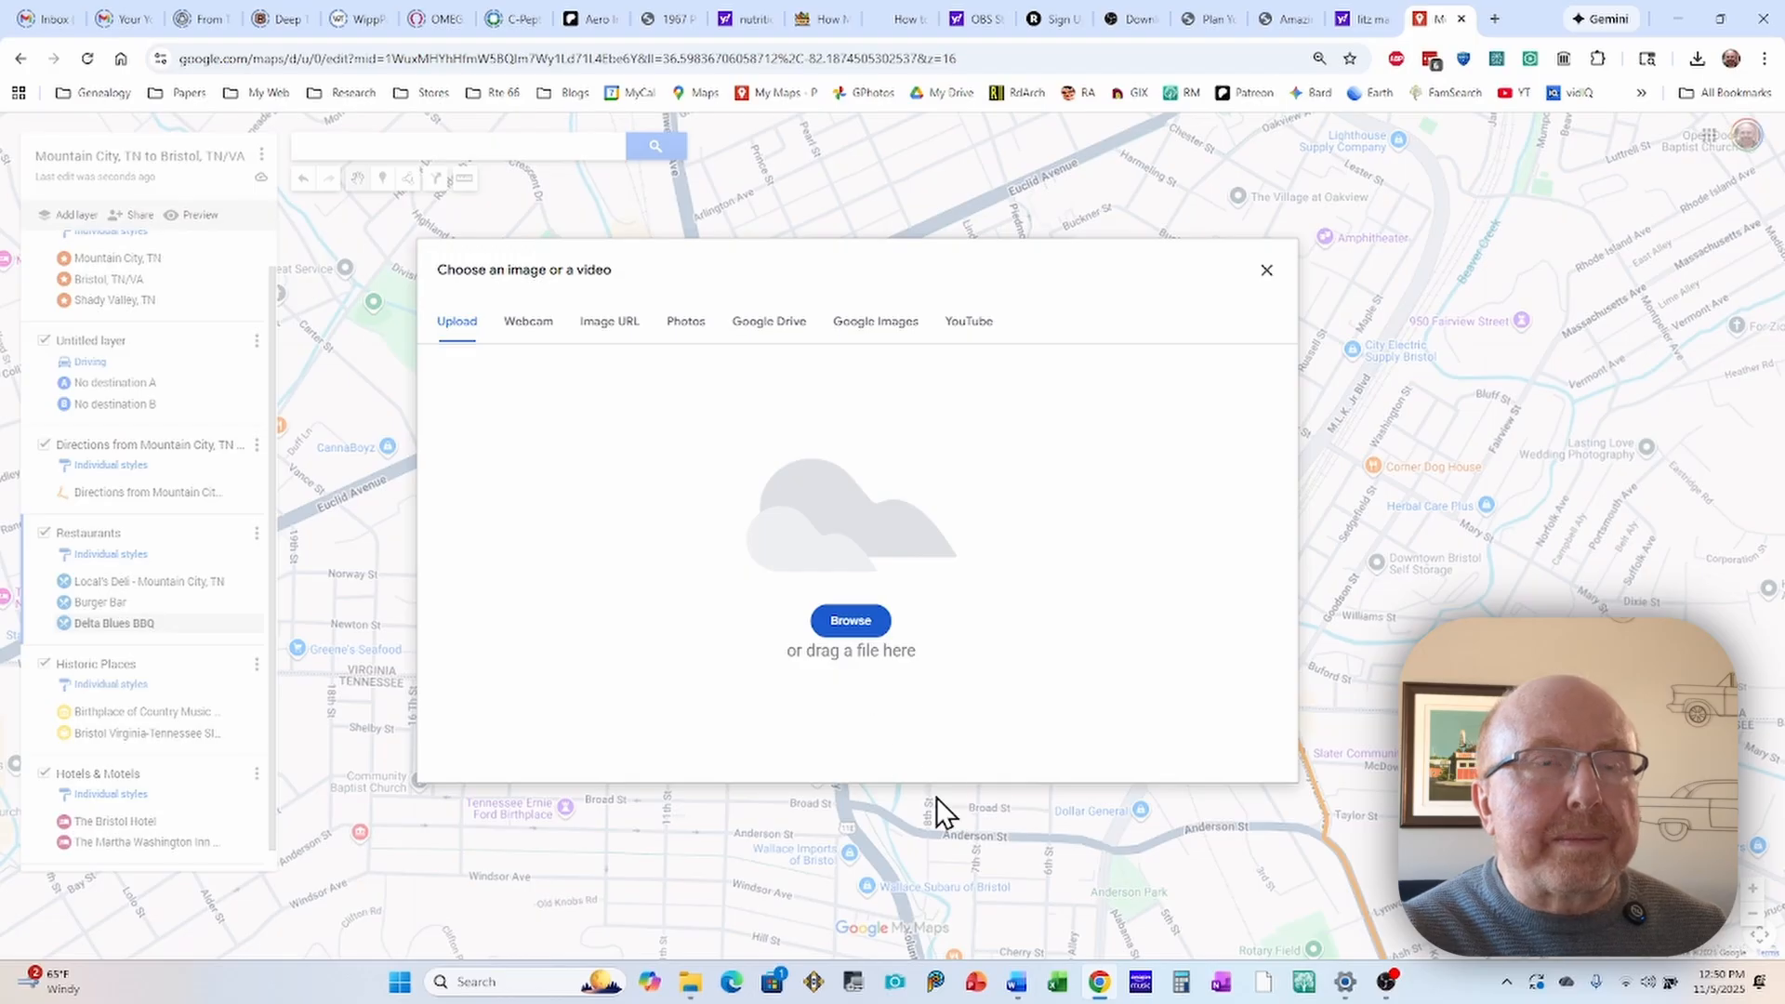
pyautogui.click(764, 325)
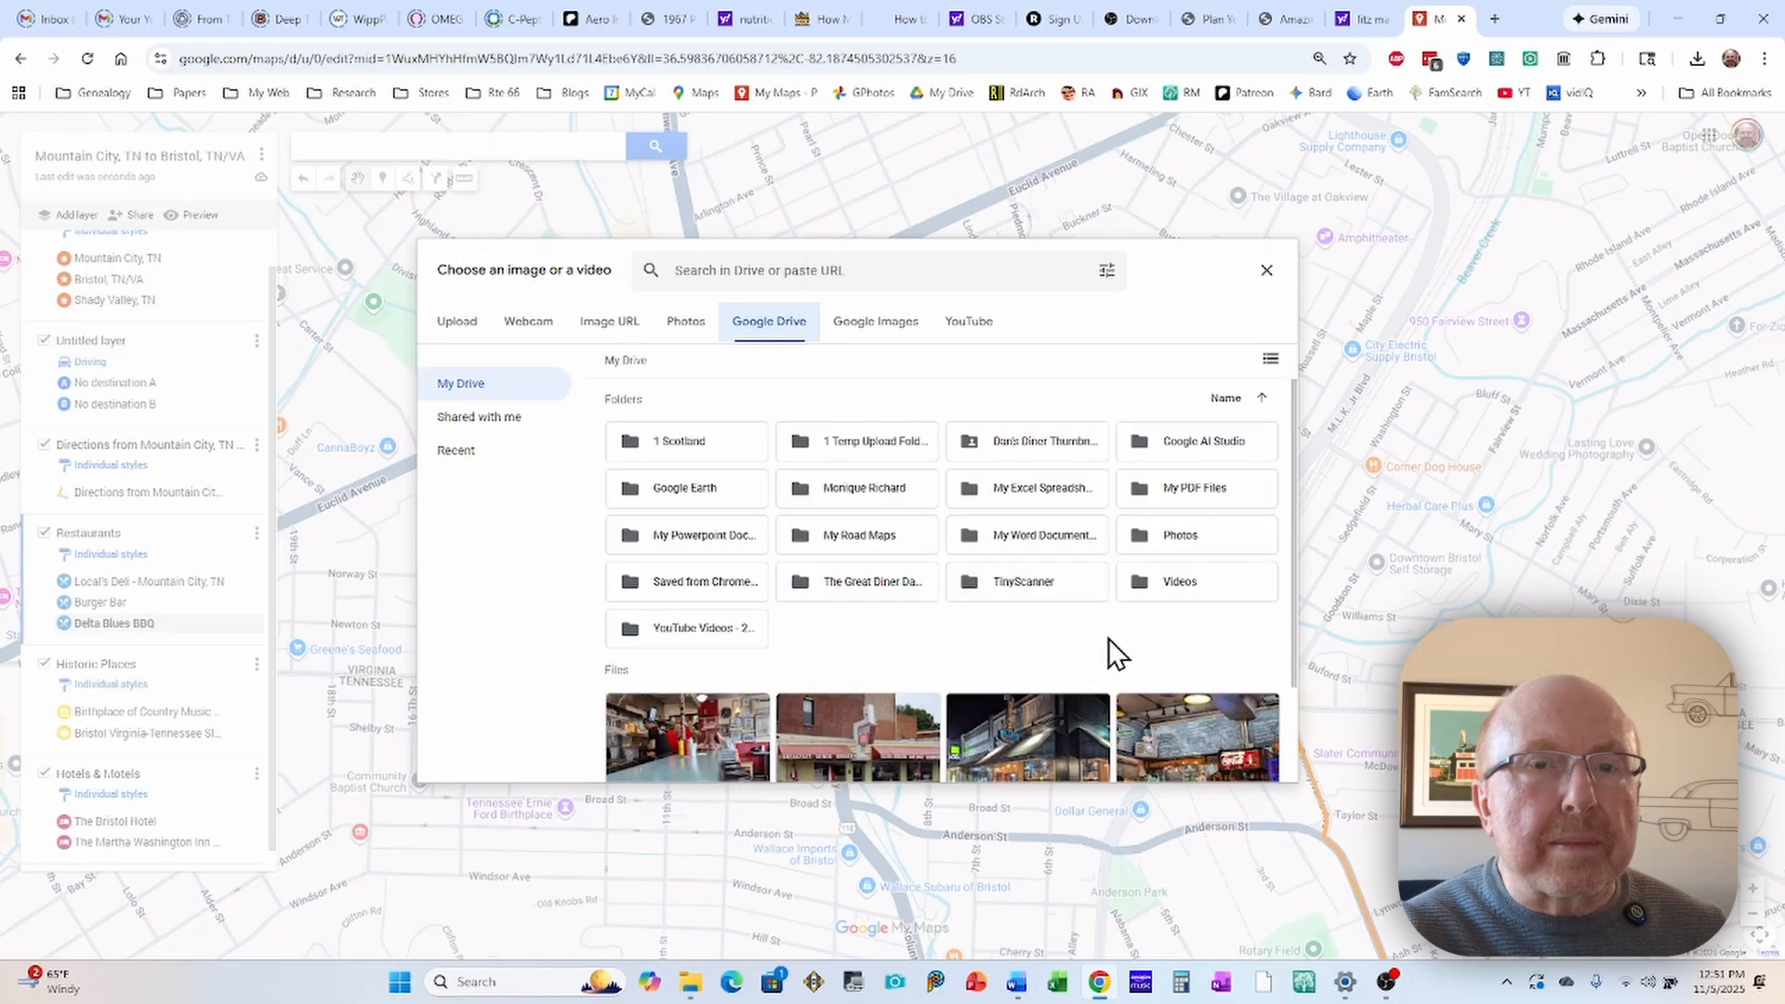
pyautogui.scroll(-2, 1088, 698)
pyautogui.click(1204, 721)
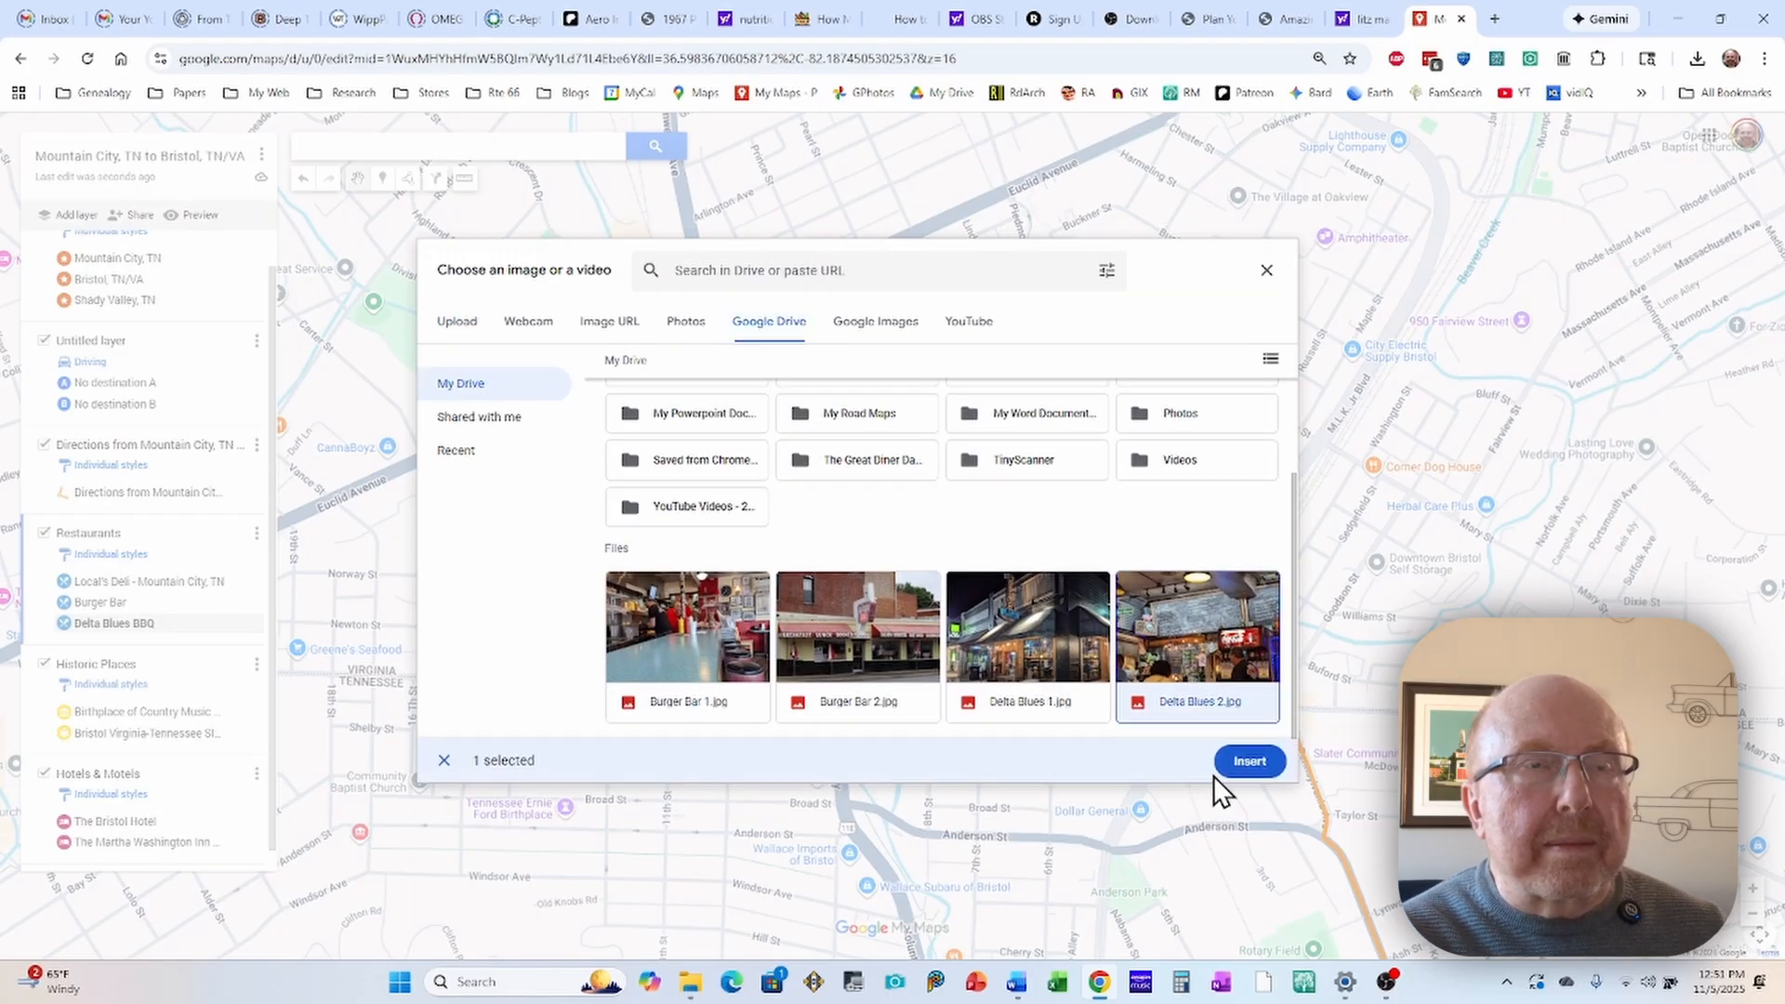
pyautogui.click(1246, 762)
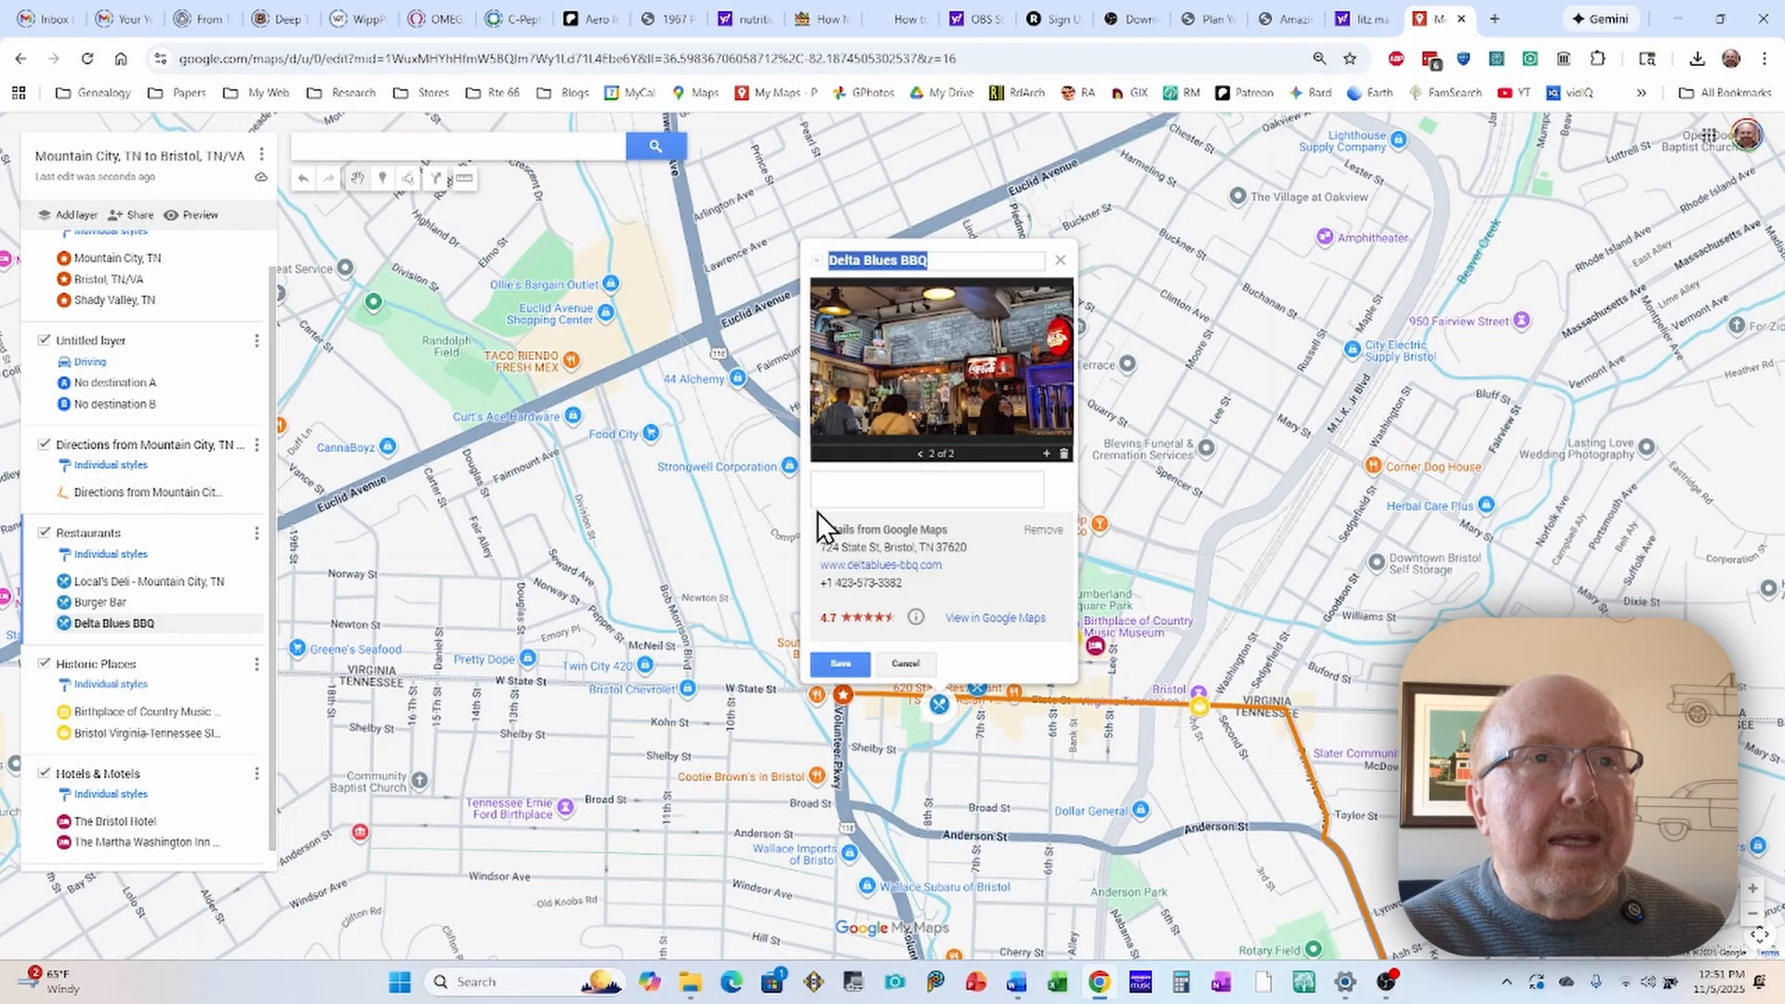
pyautogui.click(922, 455)
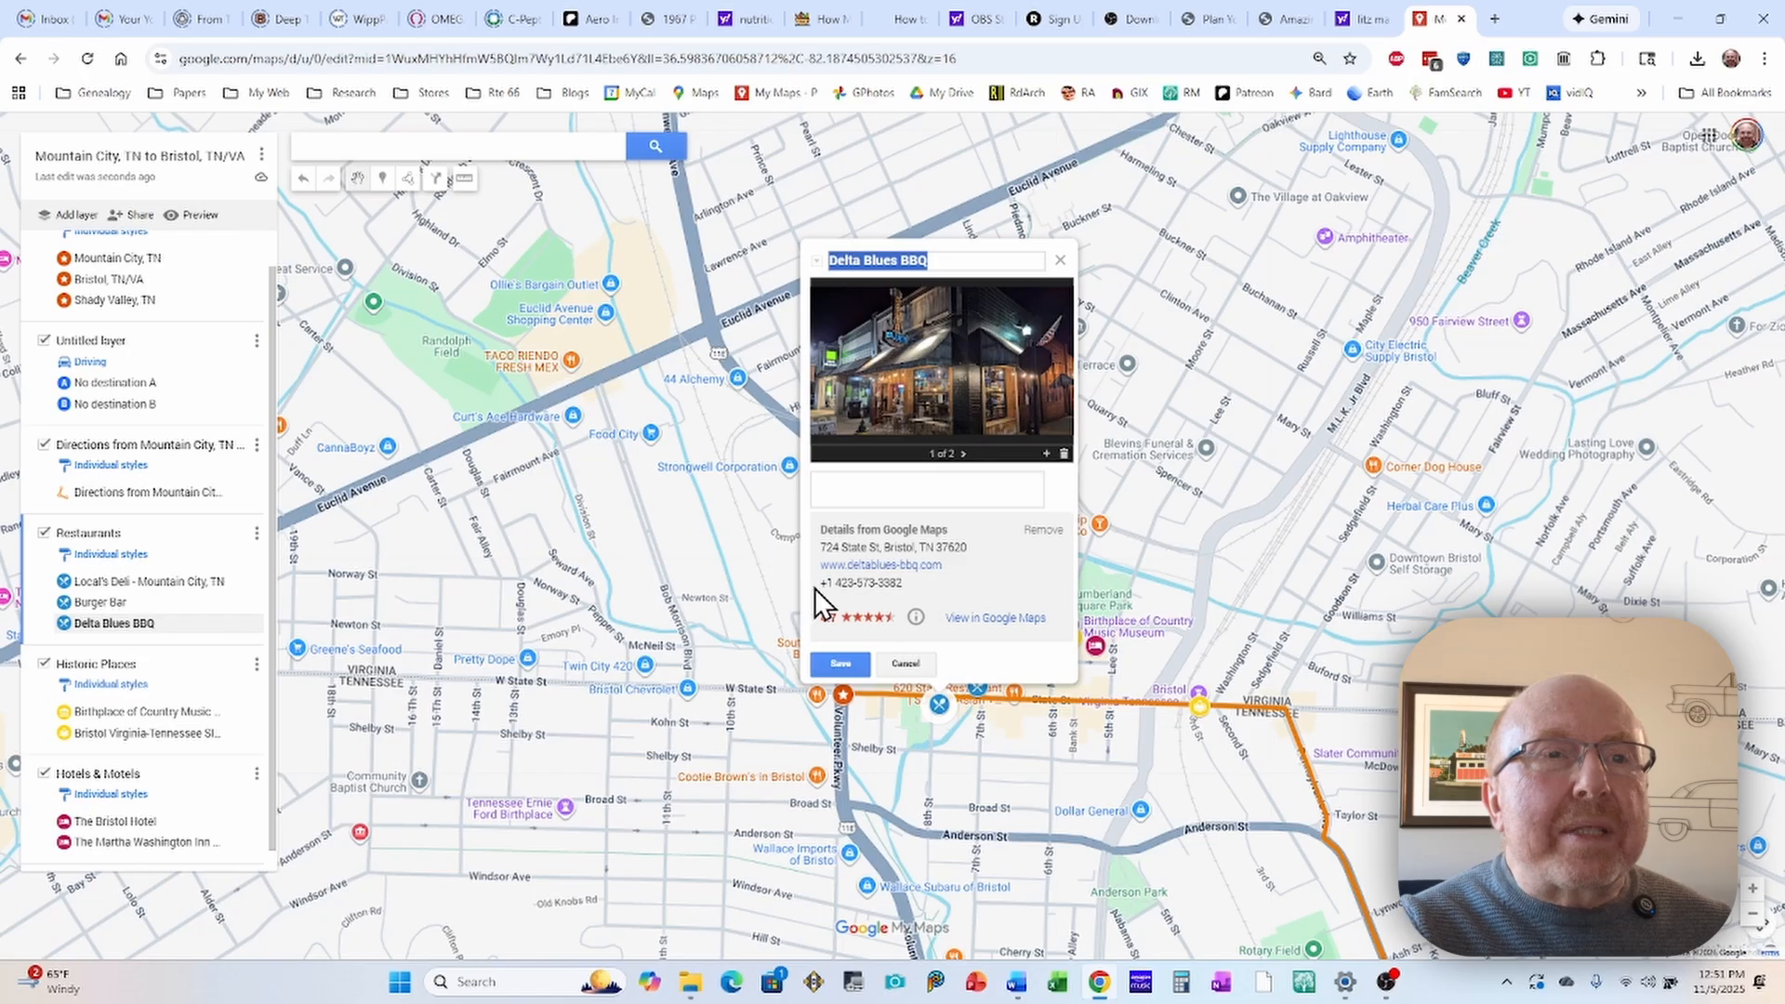
pyautogui.click(835, 667)
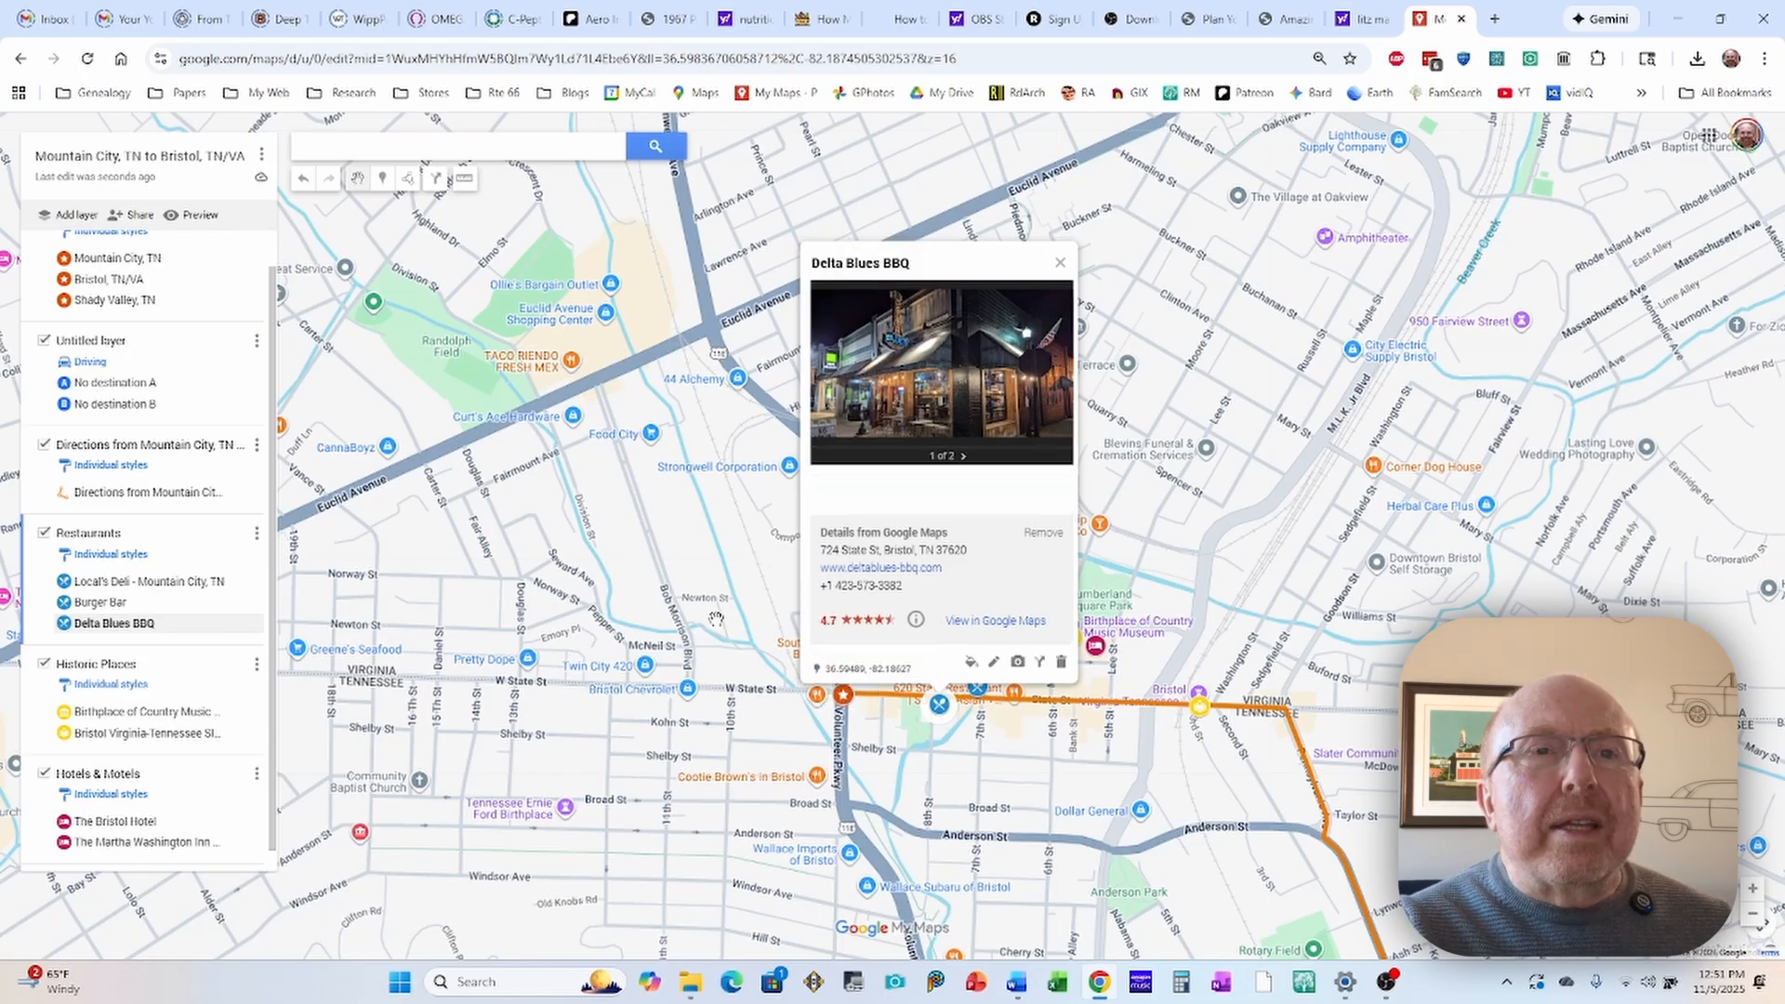
pyautogui.click(746, 554)
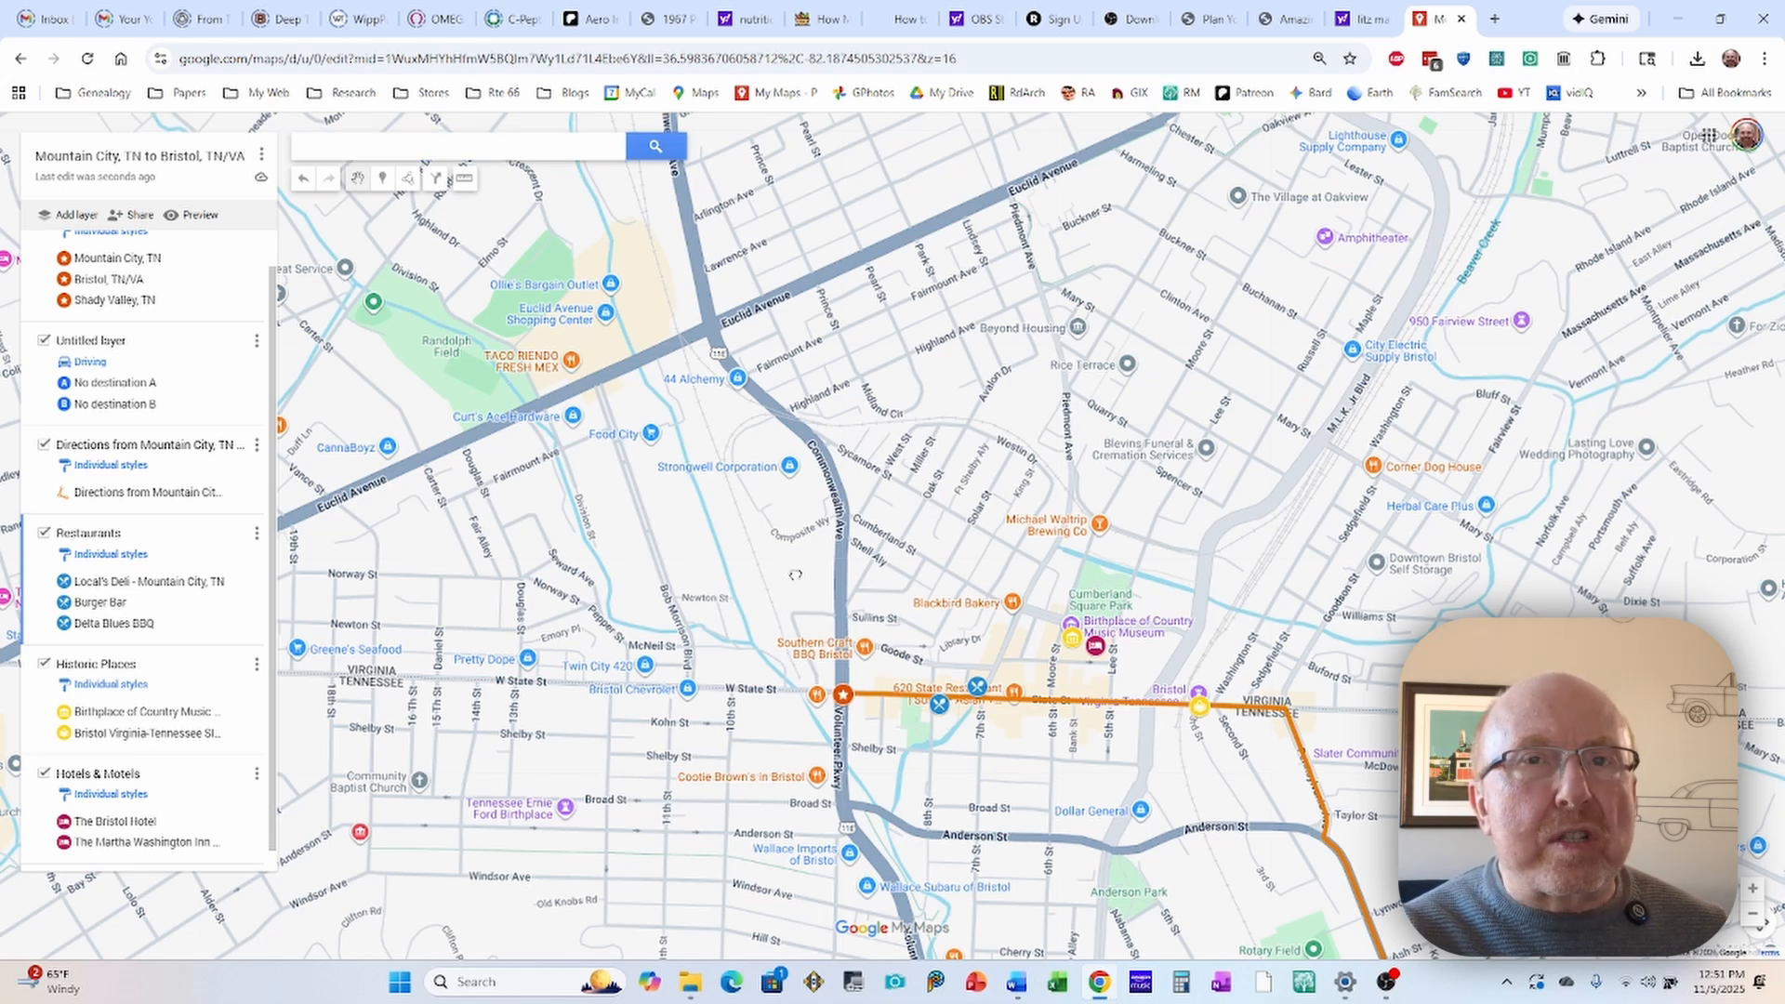
pyautogui.moveTo(795, 574); pyautogui.dragTo(789, 350)
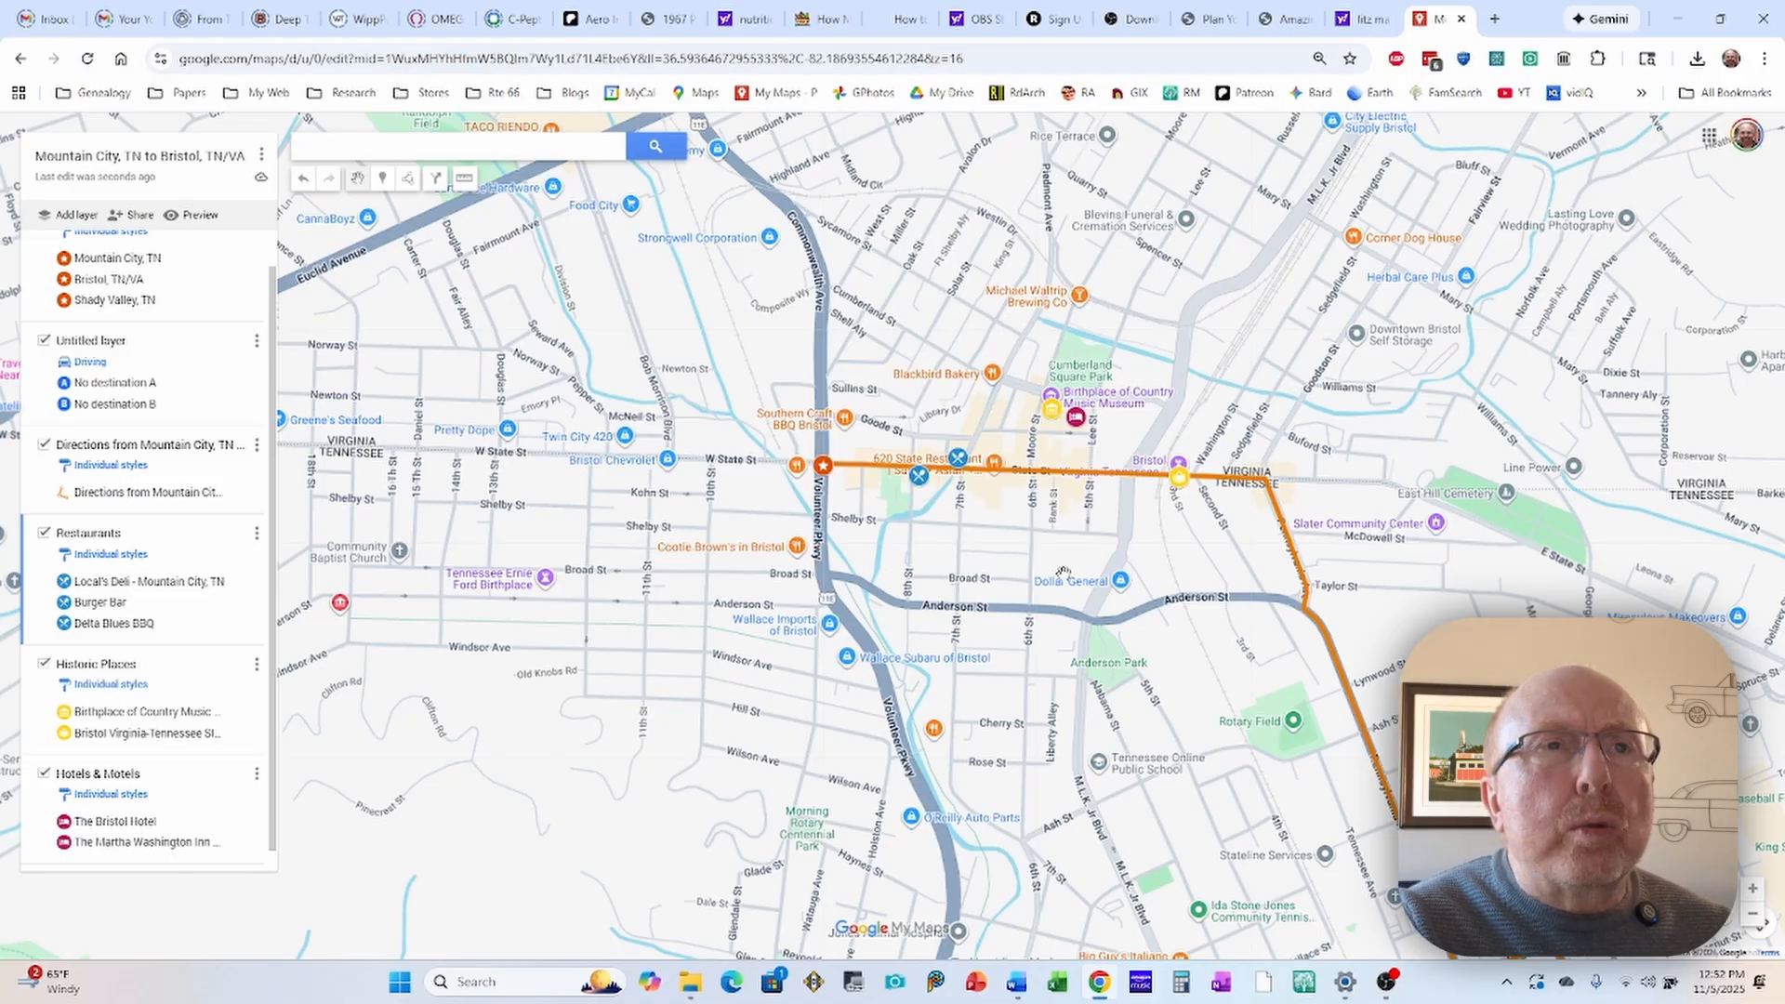
pyautogui.moveTo(1063, 572); pyautogui.dragTo(925, 491)
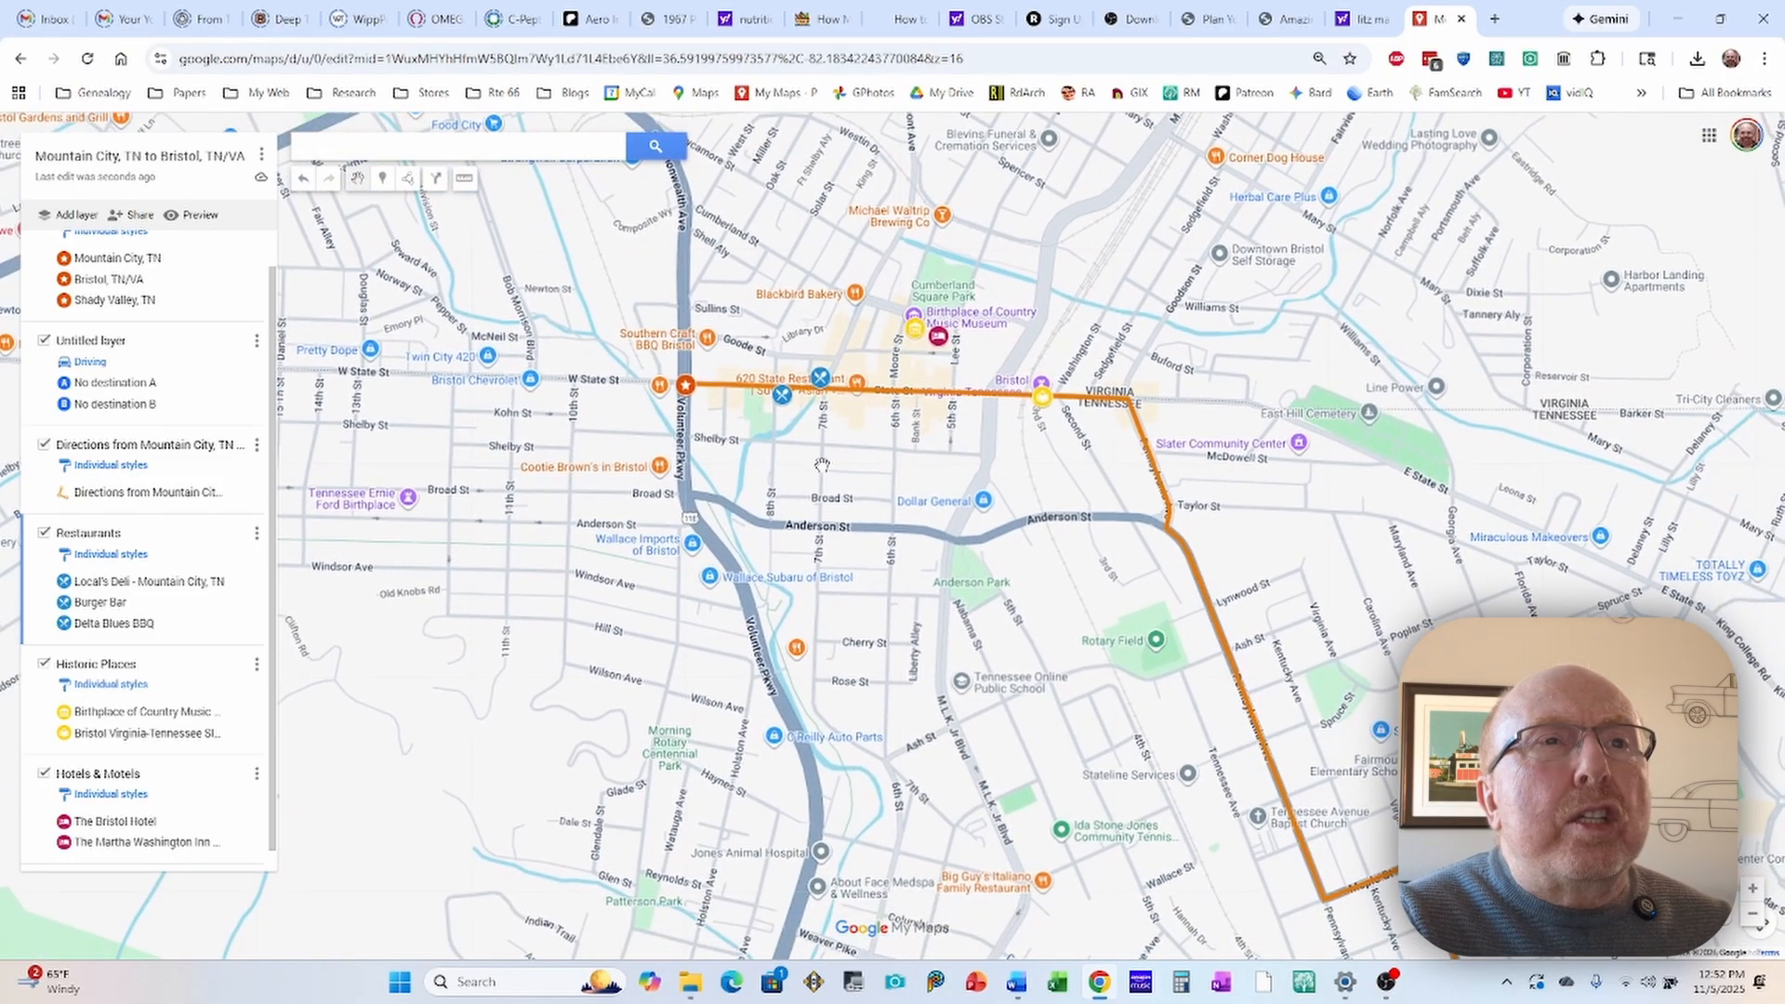
pyautogui.scroll(-1, 822, 465)
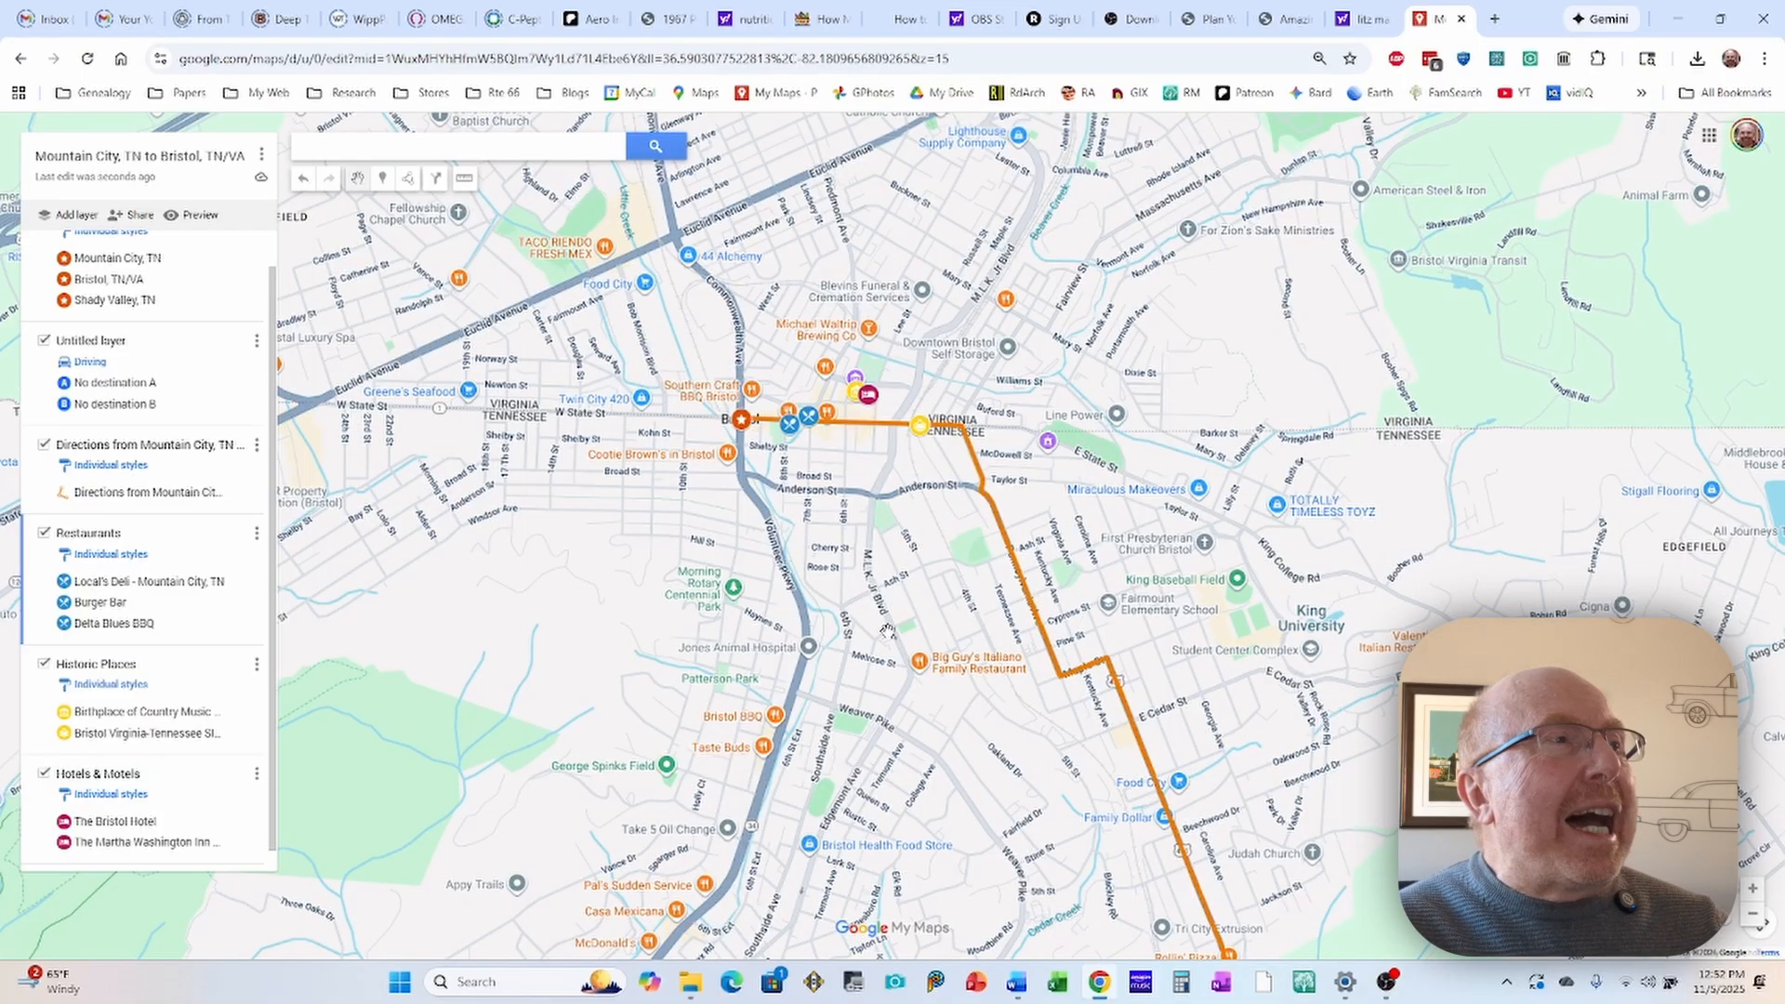
pyautogui.moveTo(886, 625); pyautogui.dragTo(888, 598)
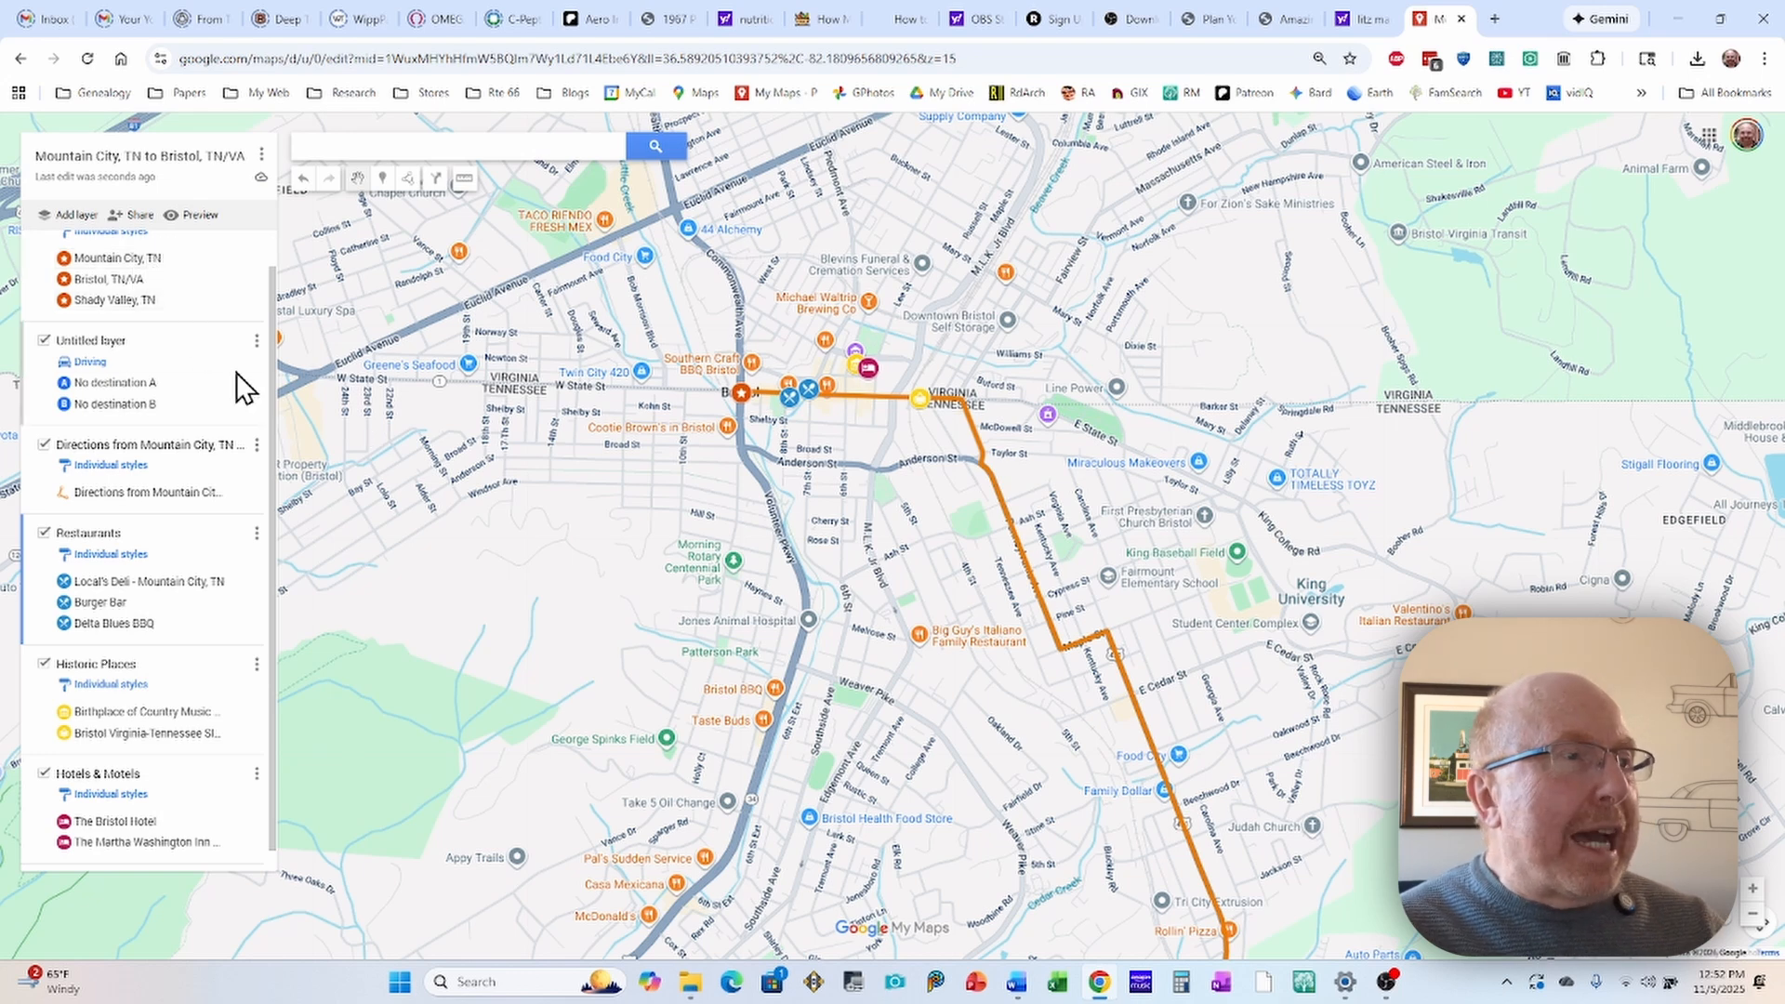
pyautogui.scroll(1, 237, 372)
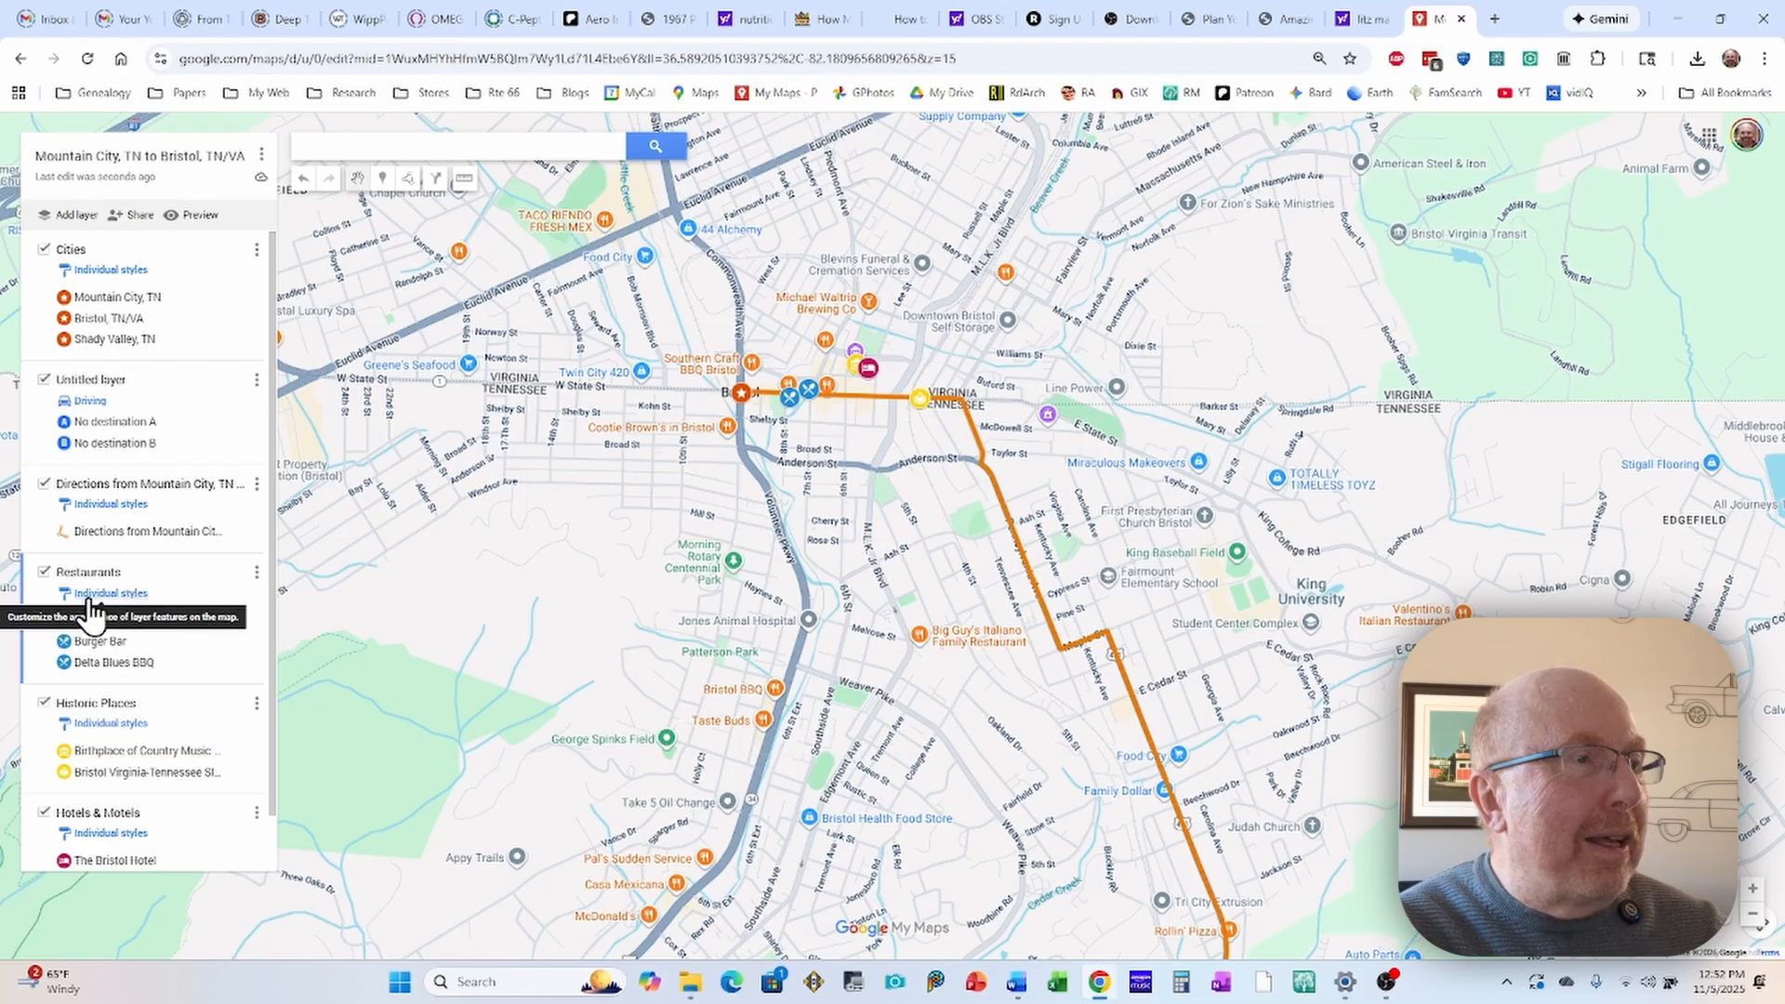
# Step: Review the list of layers and look over the whole orange route from Bristol to Mountain City
pyautogui.scroll(-1, 180, 705)
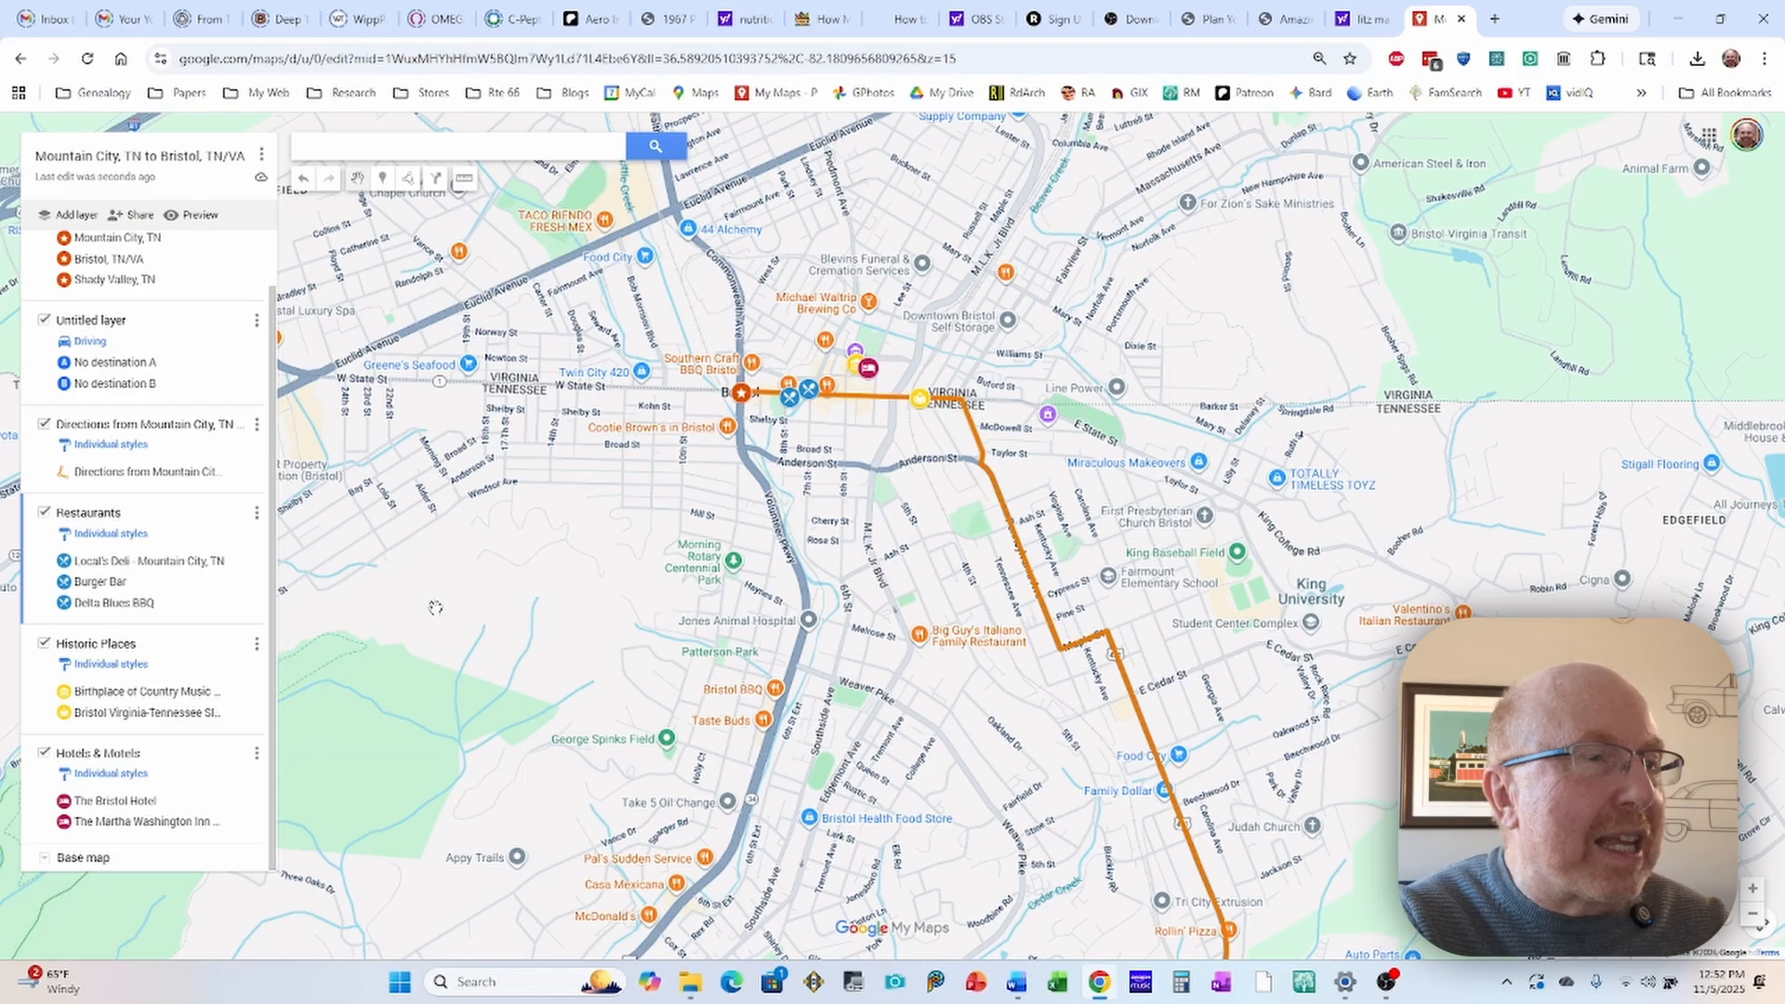
pyautogui.scroll(-1, 514, 692)
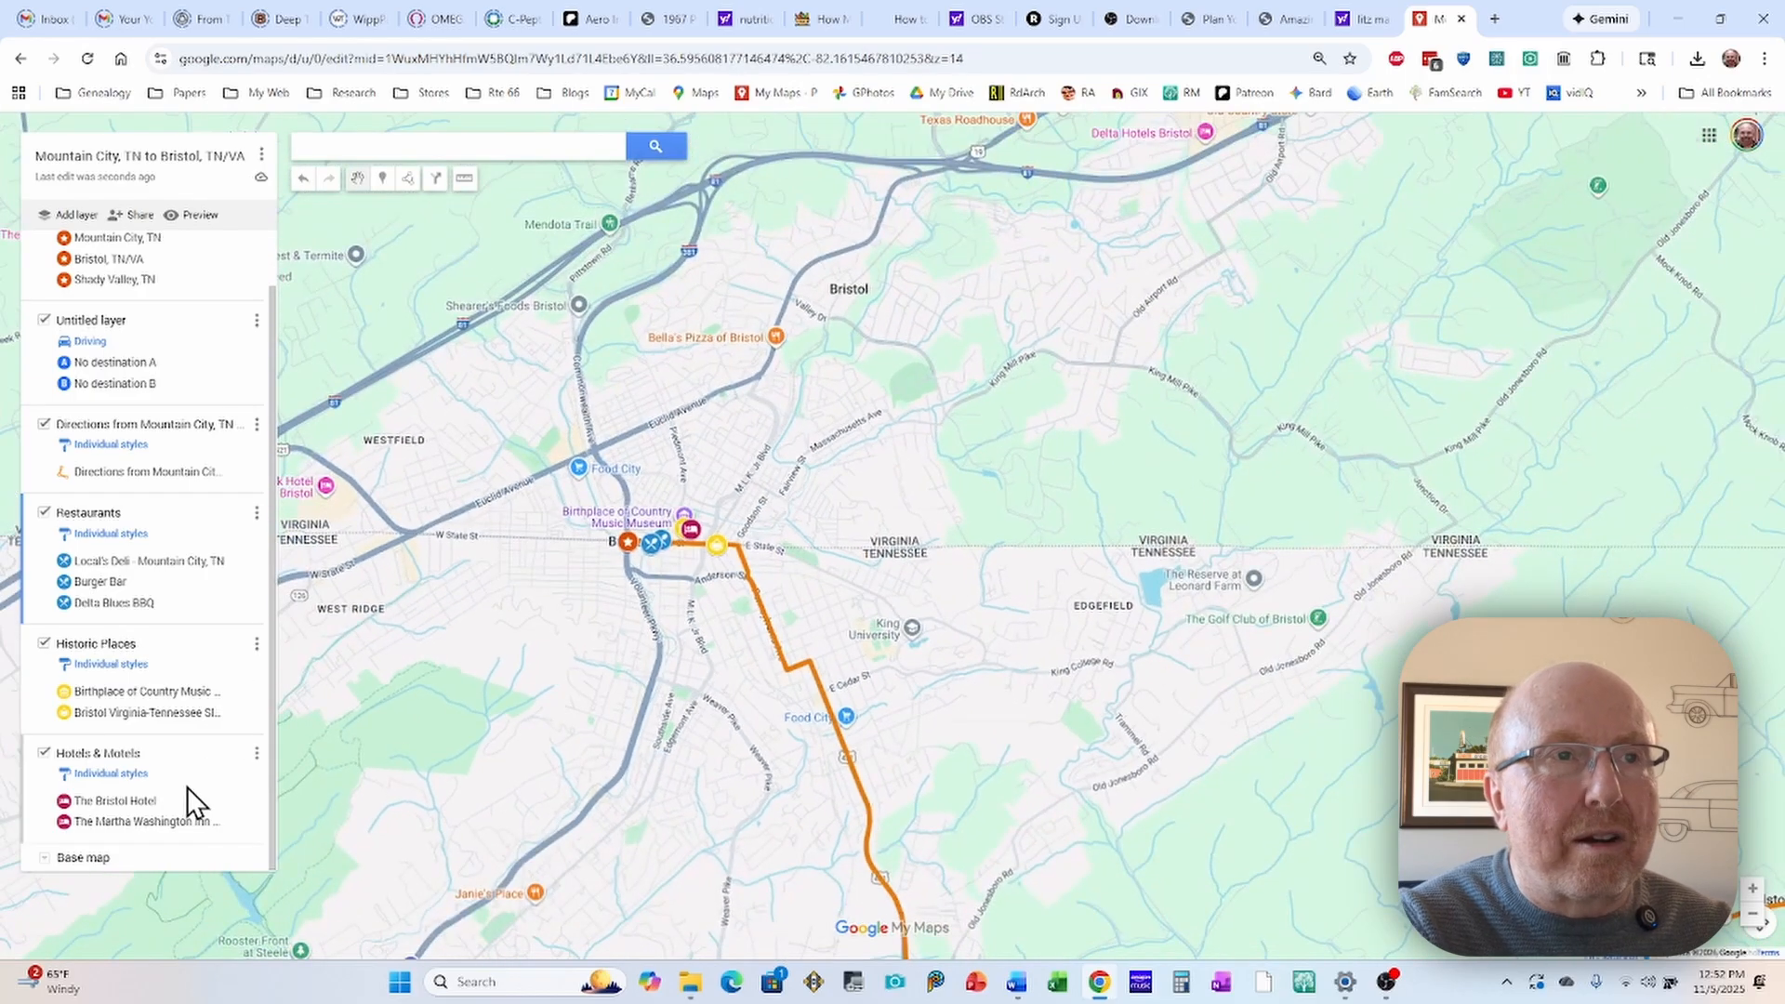
pyautogui.scroll(1, 187, 786)
pyautogui.moveTo(985, 665); pyautogui.dragTo(1063, 482)
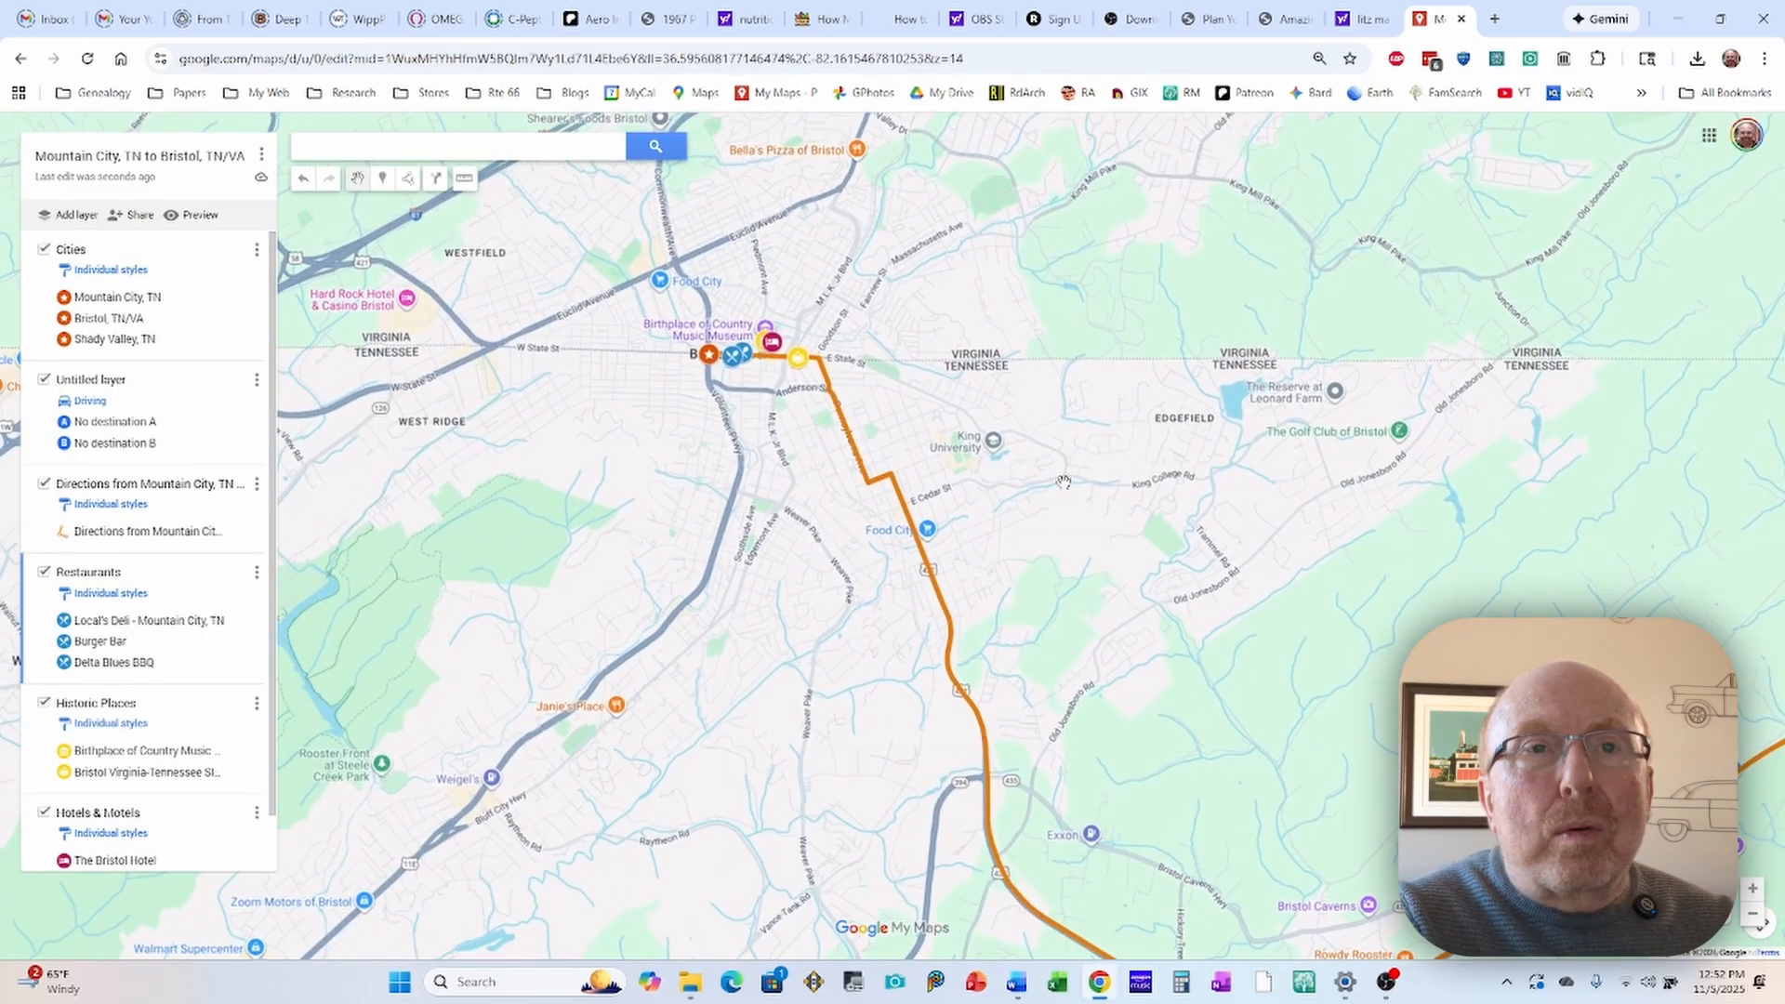
pyautogui.scroll(-1, 965, 461)
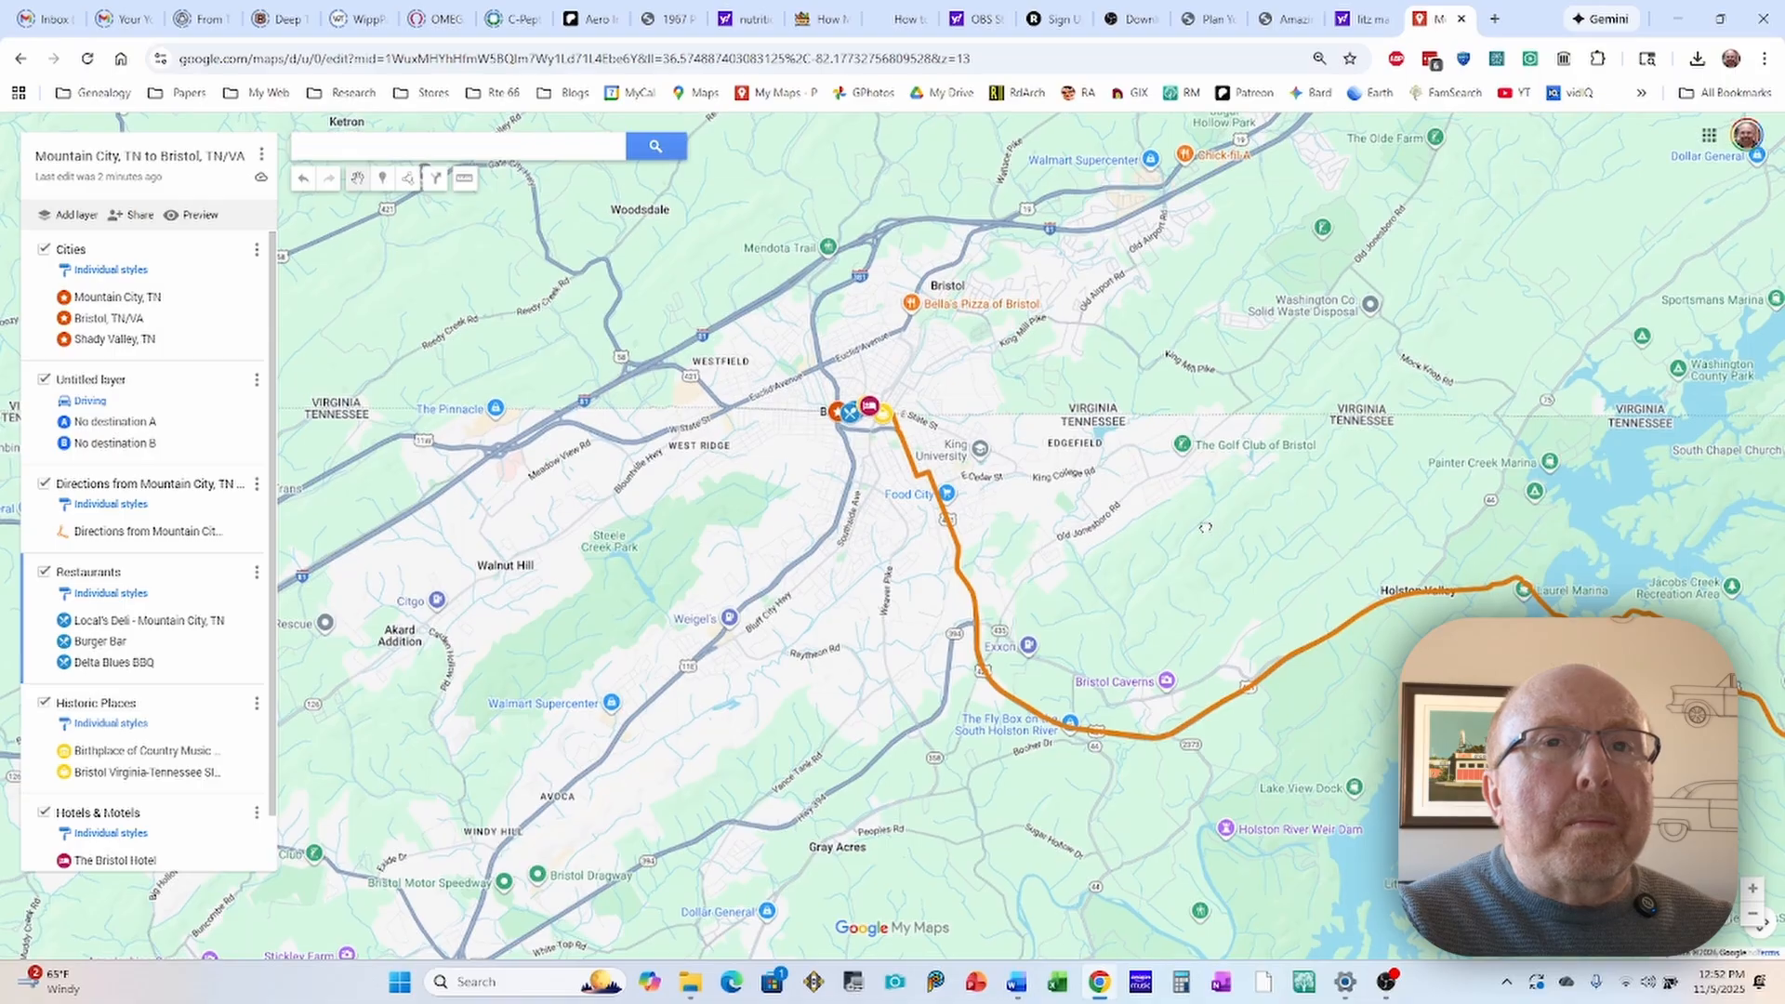
pyautogui.moveTo(1214, 527); pyautogui.dragTo(1015, 447)
pyautogui.scroll(-1, 995, 432)
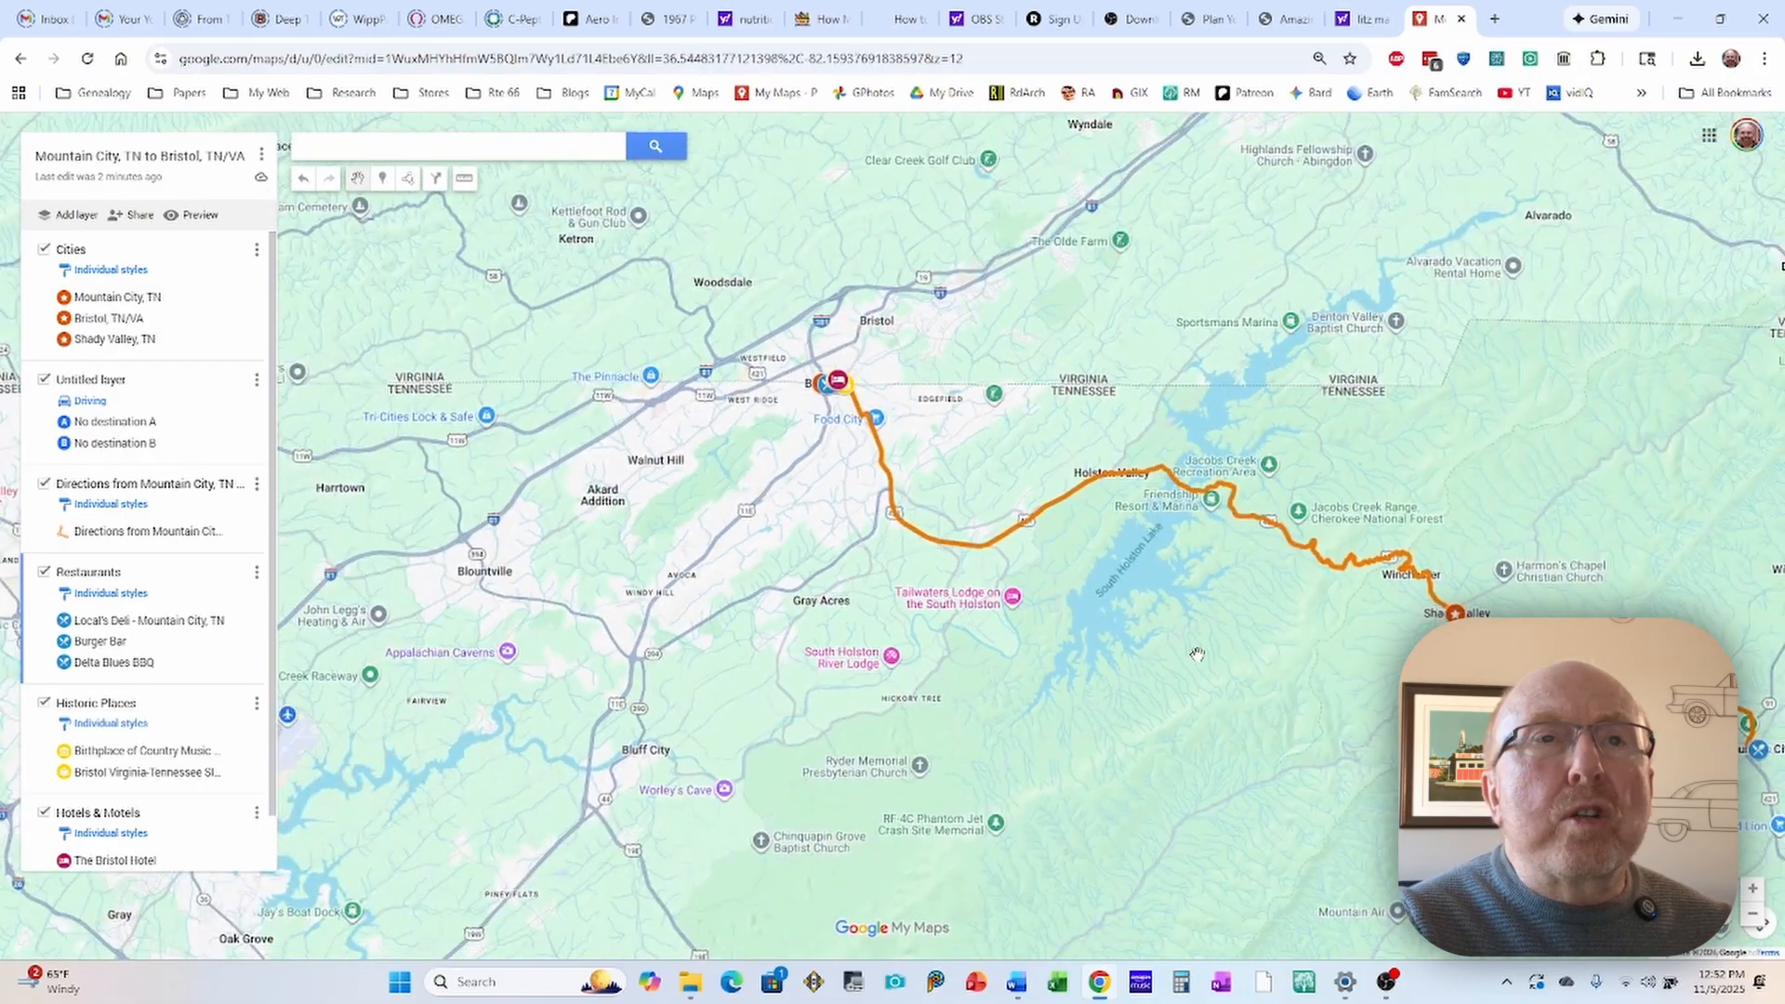
pyautogui.moveTo(1191, 643); pyautogui.dragTo(1023, 532)
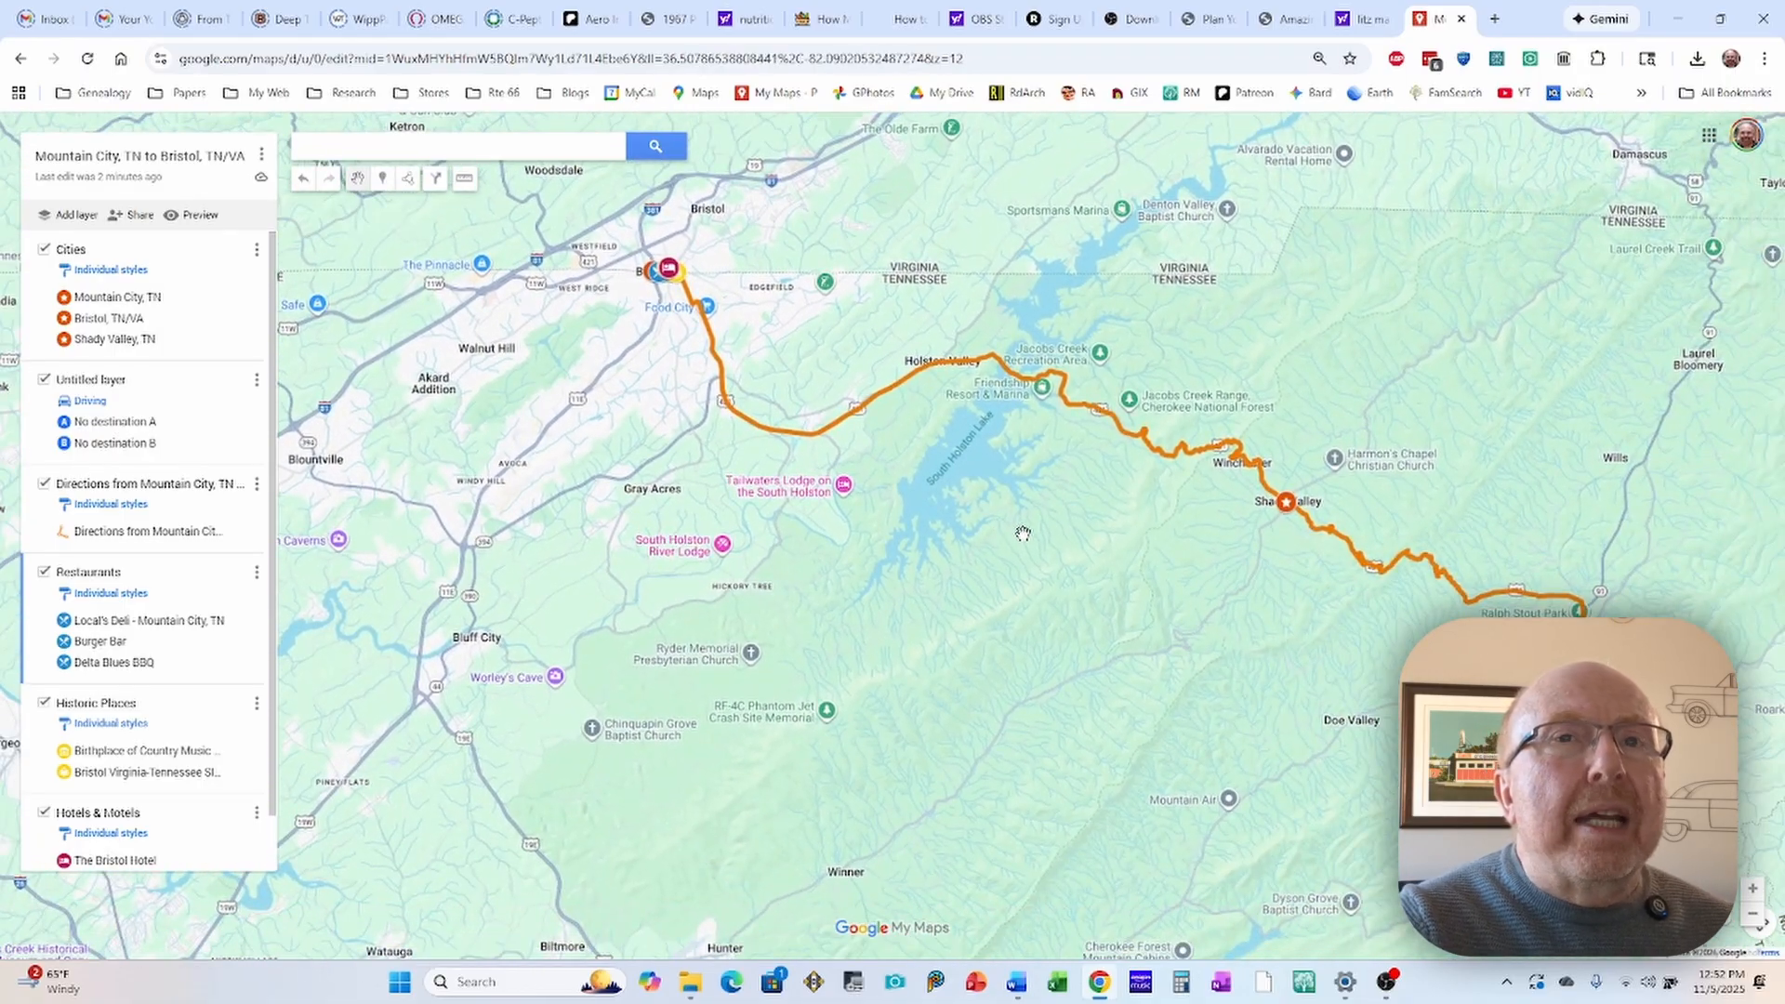
pyautogui.scroll(-1, 1023, 532)
pyautogui.moveTo(1062, 591); pyautogui.dragTo(938, 559)
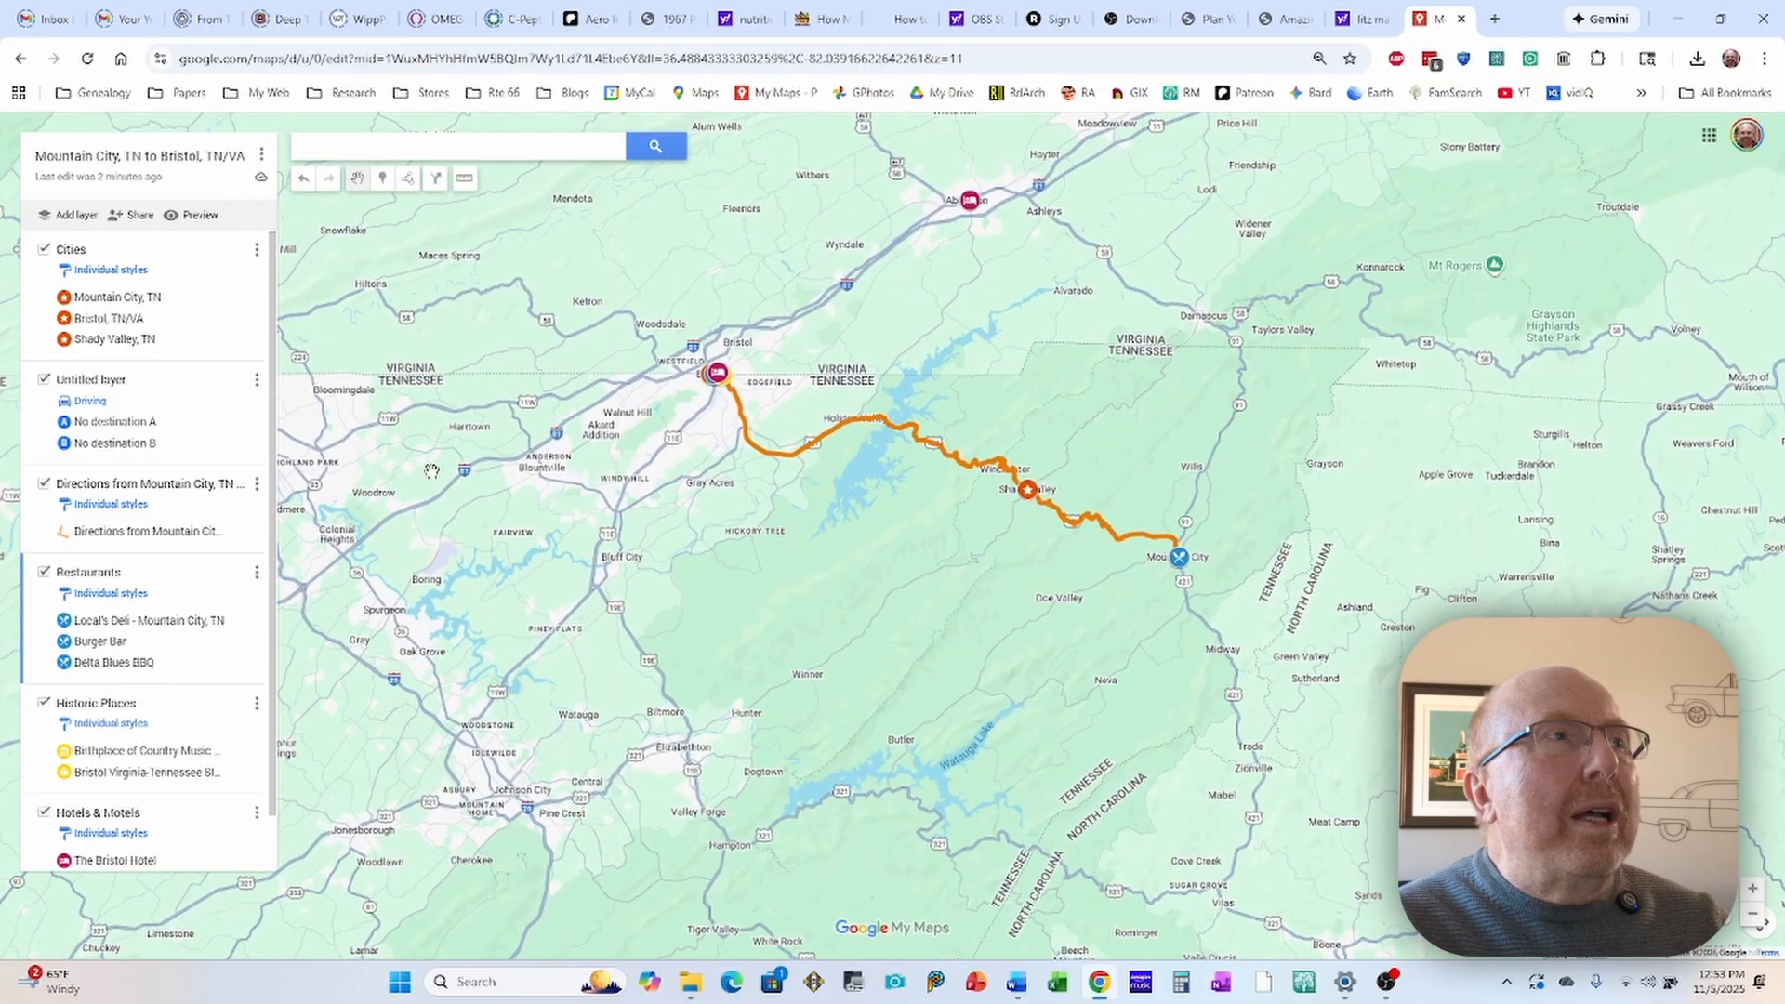
# Step: Hide the Cities, Historic Places and Hotels & Motels layers, leaving the restaurant markers along the route to inspect
pyautogui.click(43, 251)
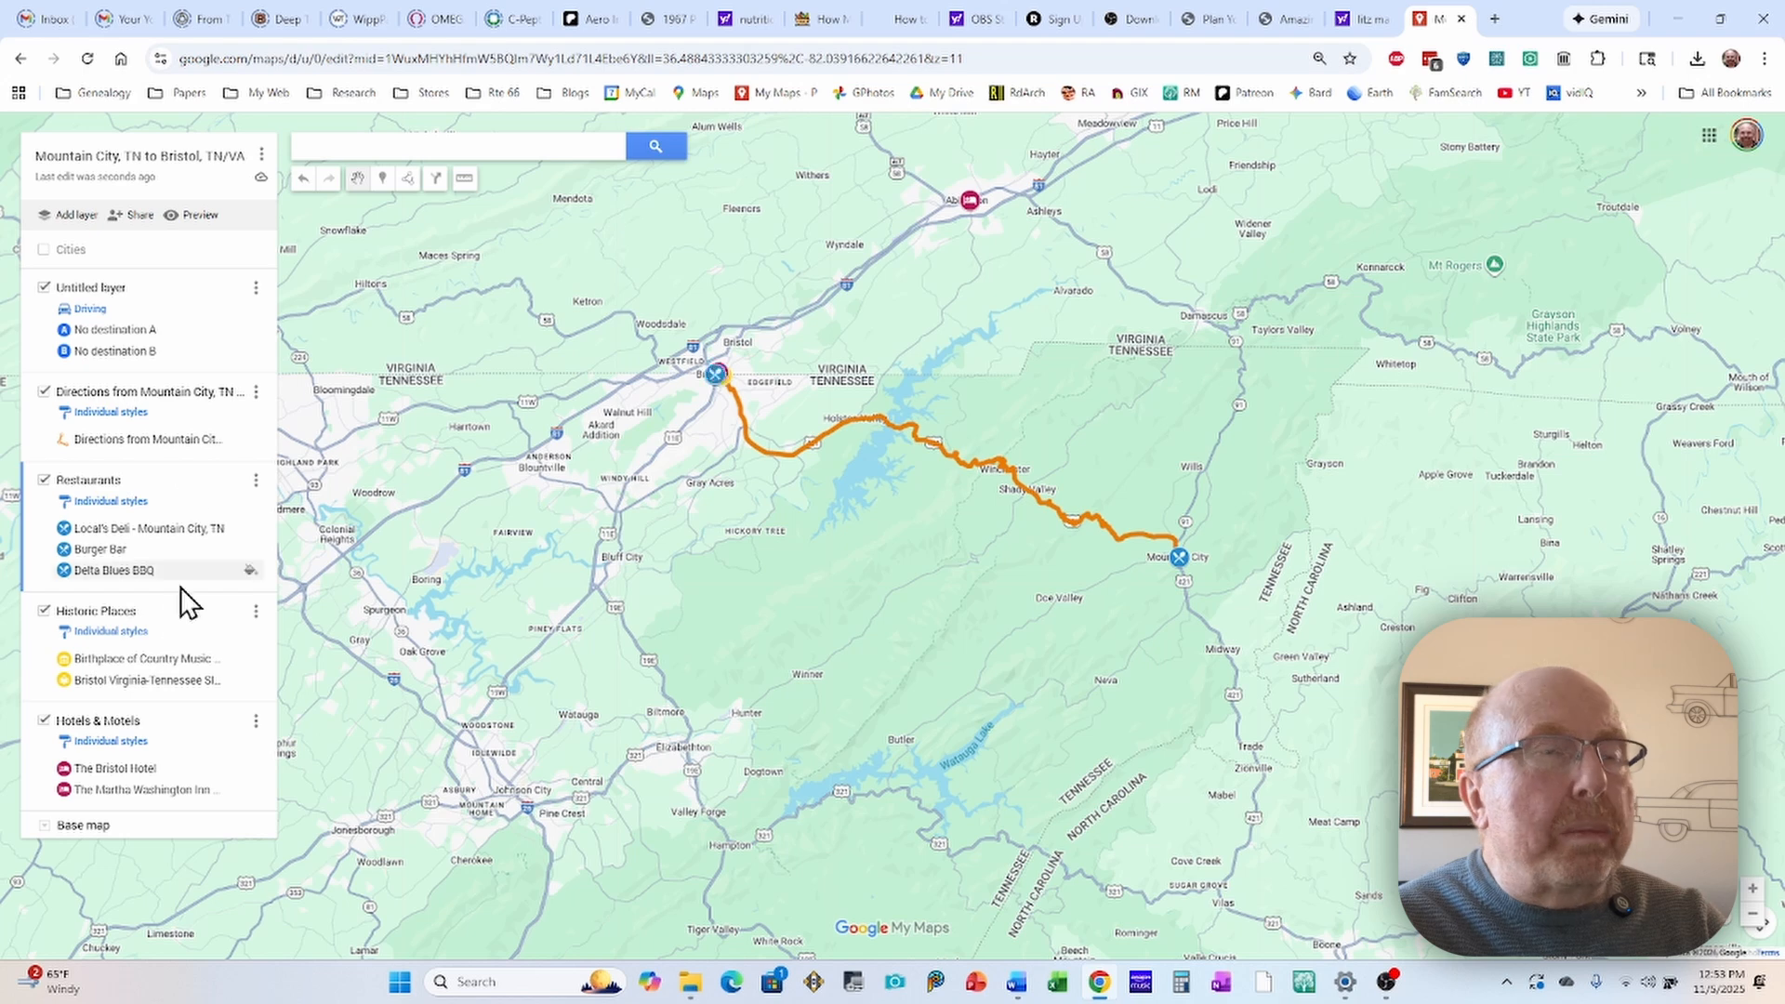
pyautogui.click(44, 613)
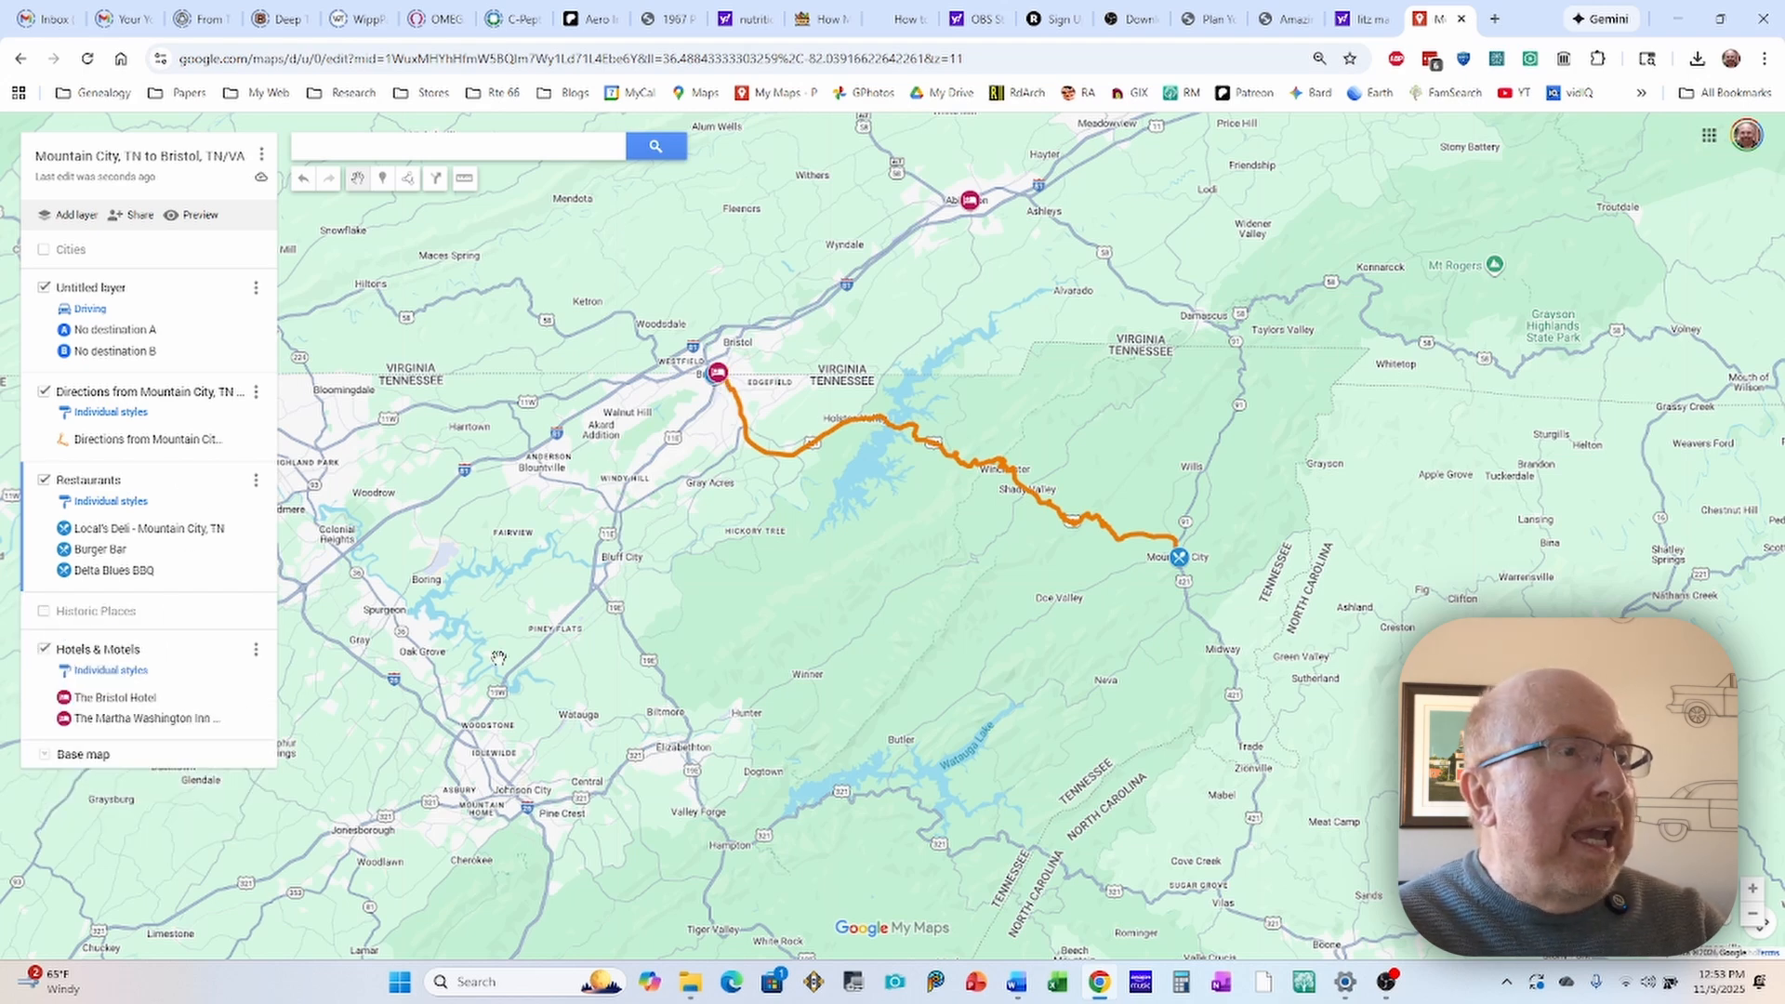
pyautogui.click(43, 650)
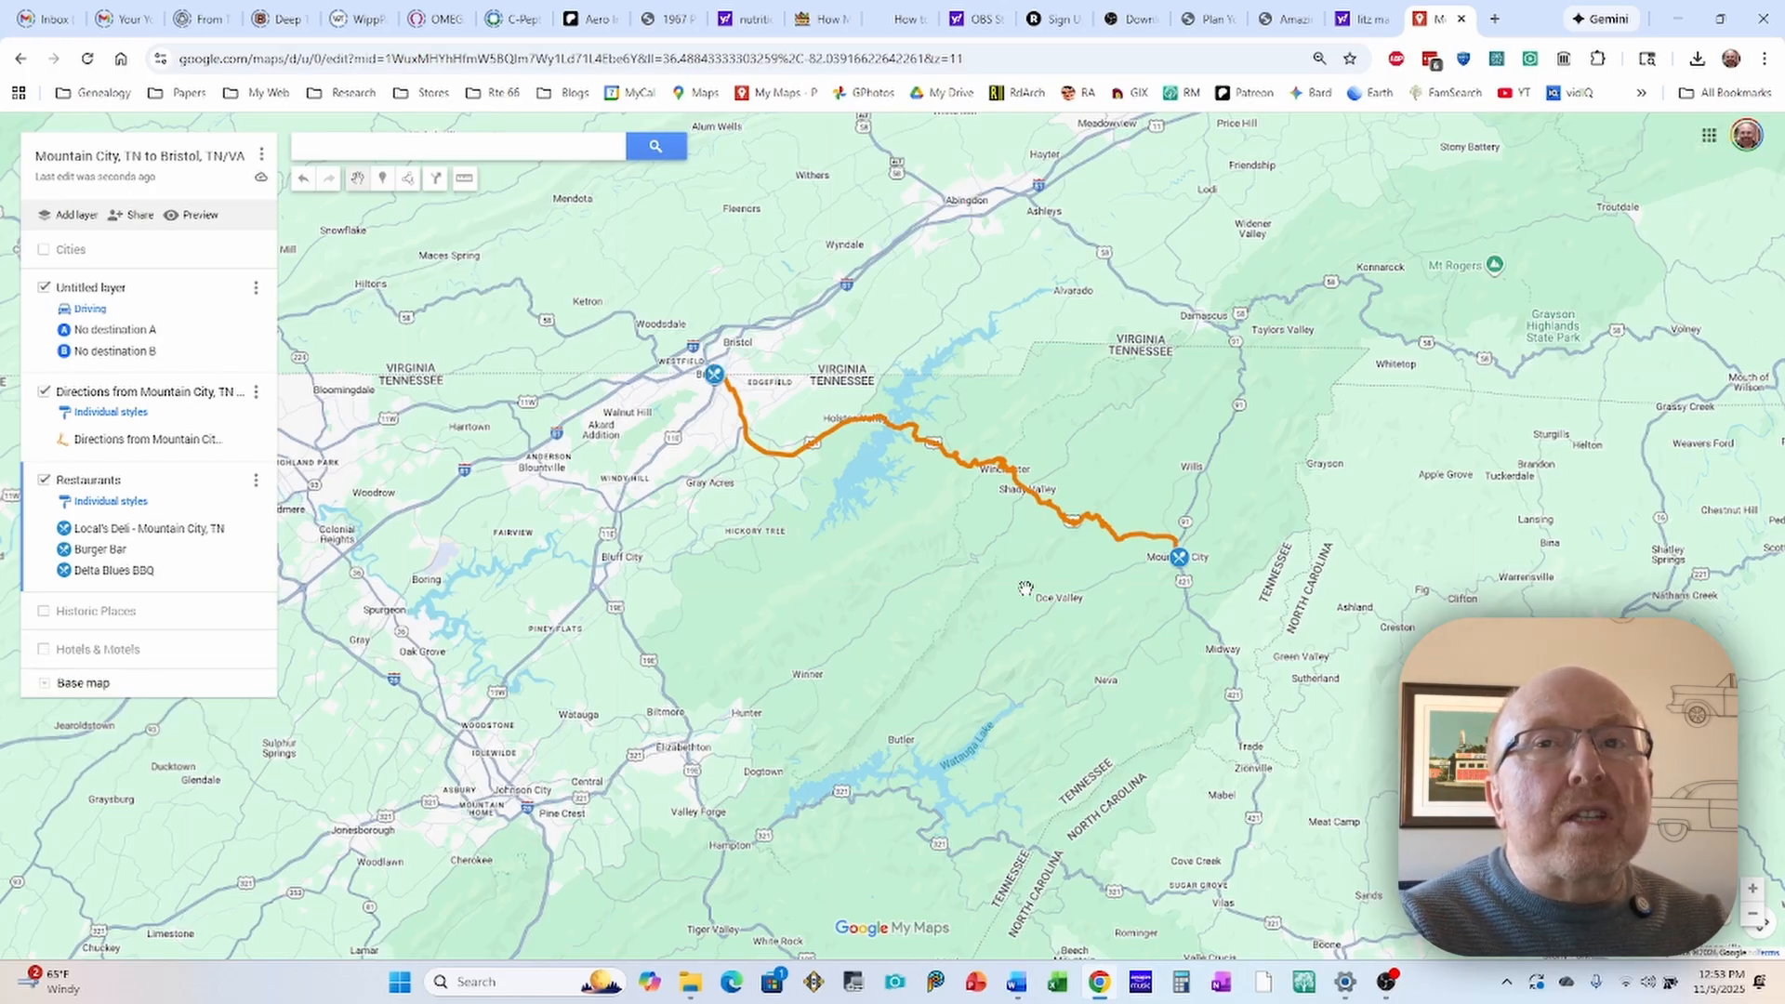
pyautogui.scroll(1, 988, 585)
pyautogui.moveTo(874, 583); pyautogui.dragTo(953, 549)
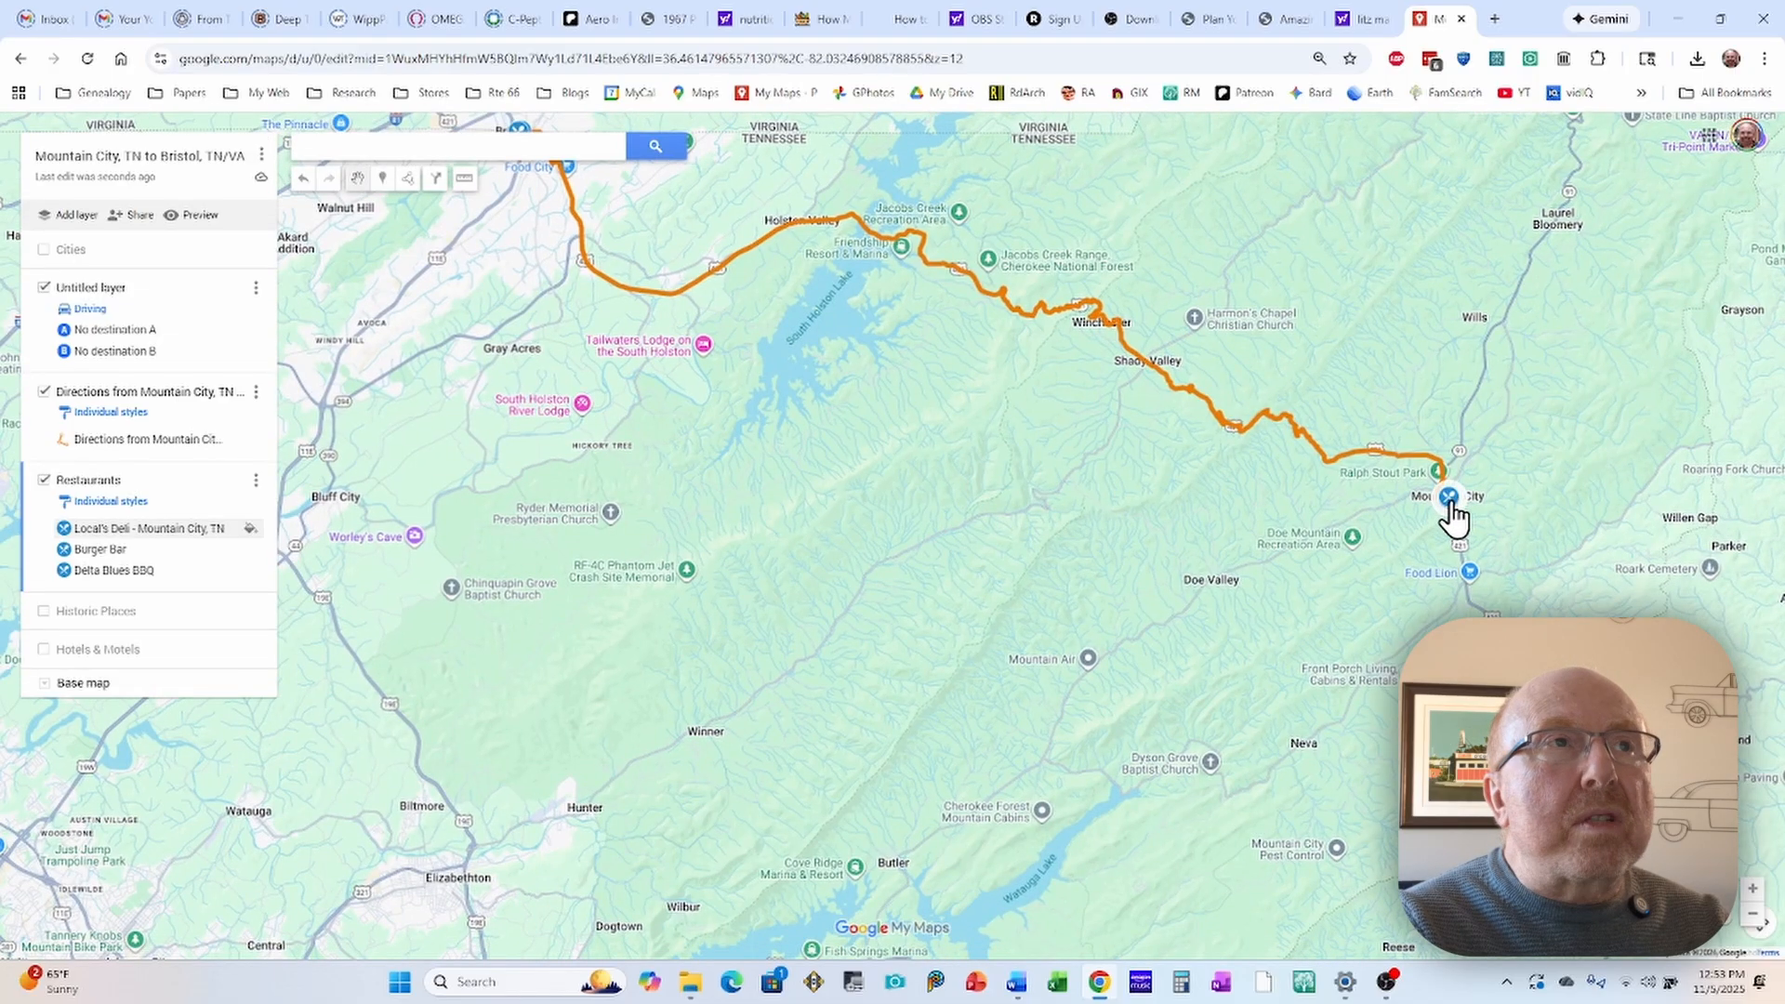
pyautogui.moveTo(937, 491); pyautogui.dragTo(1218, 621)
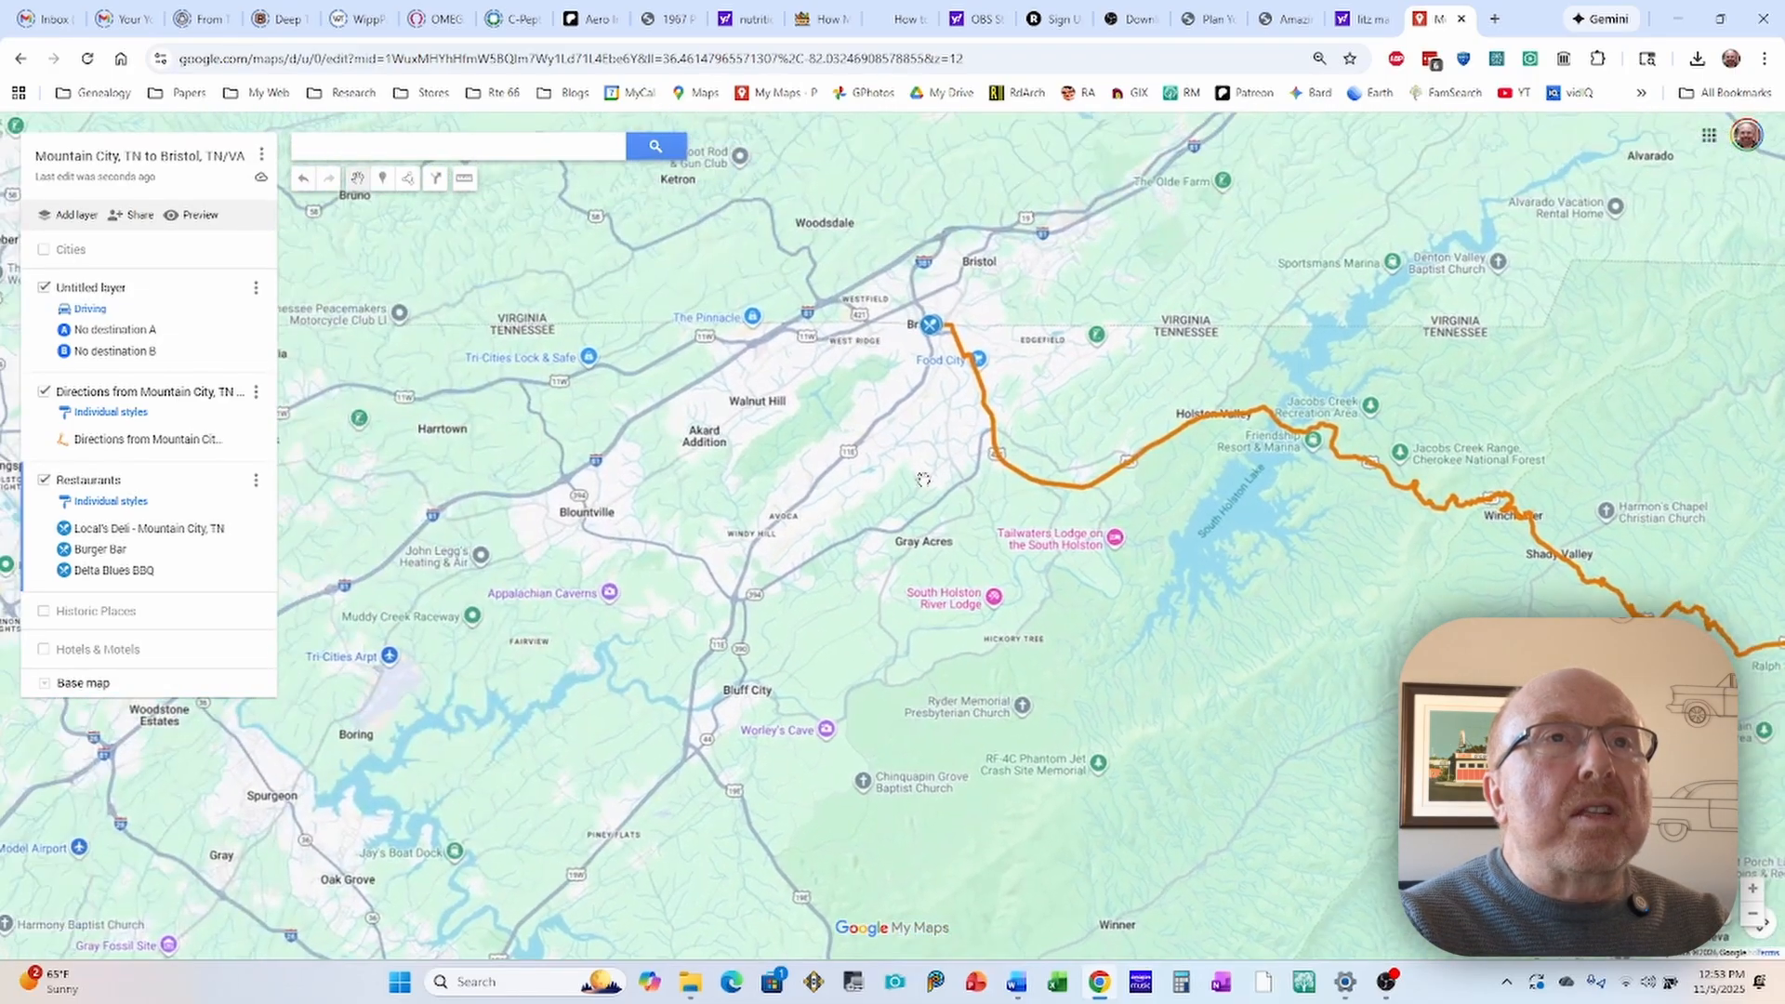
pyautogui.scroll(2, 947, 362)
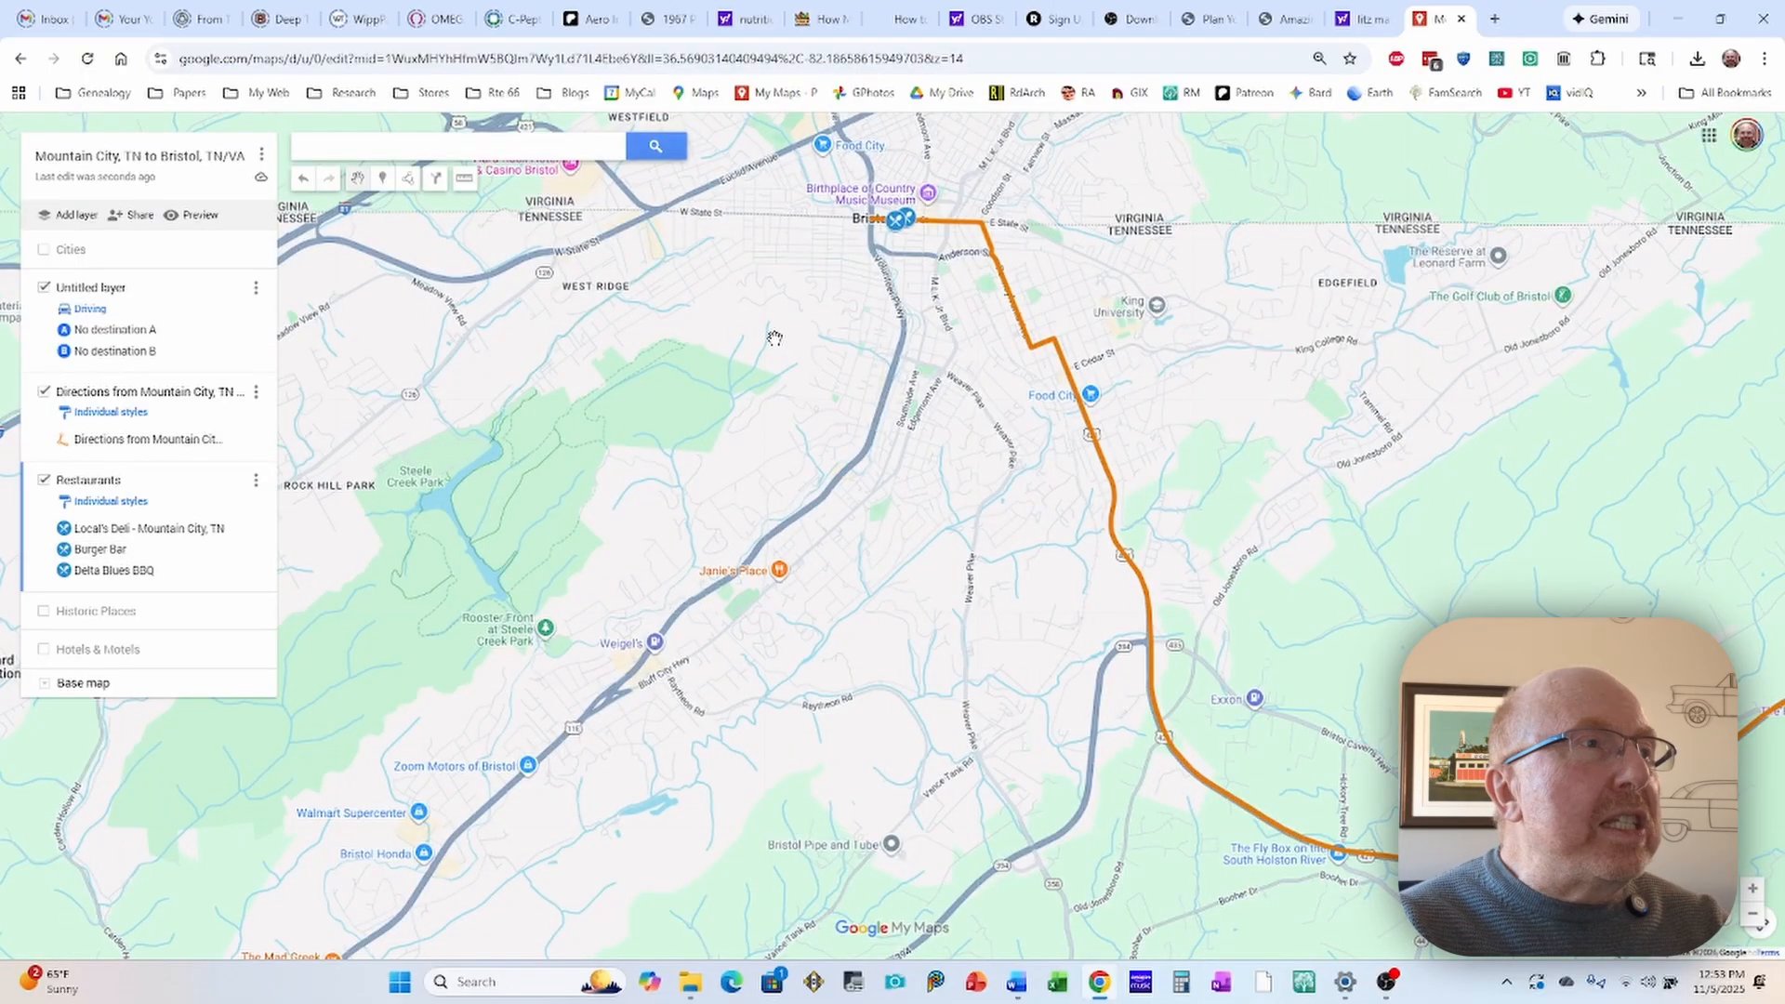
pyautogui.scroll(-1, 774, 337)
pyautogui.scroll(1, 775, 338)
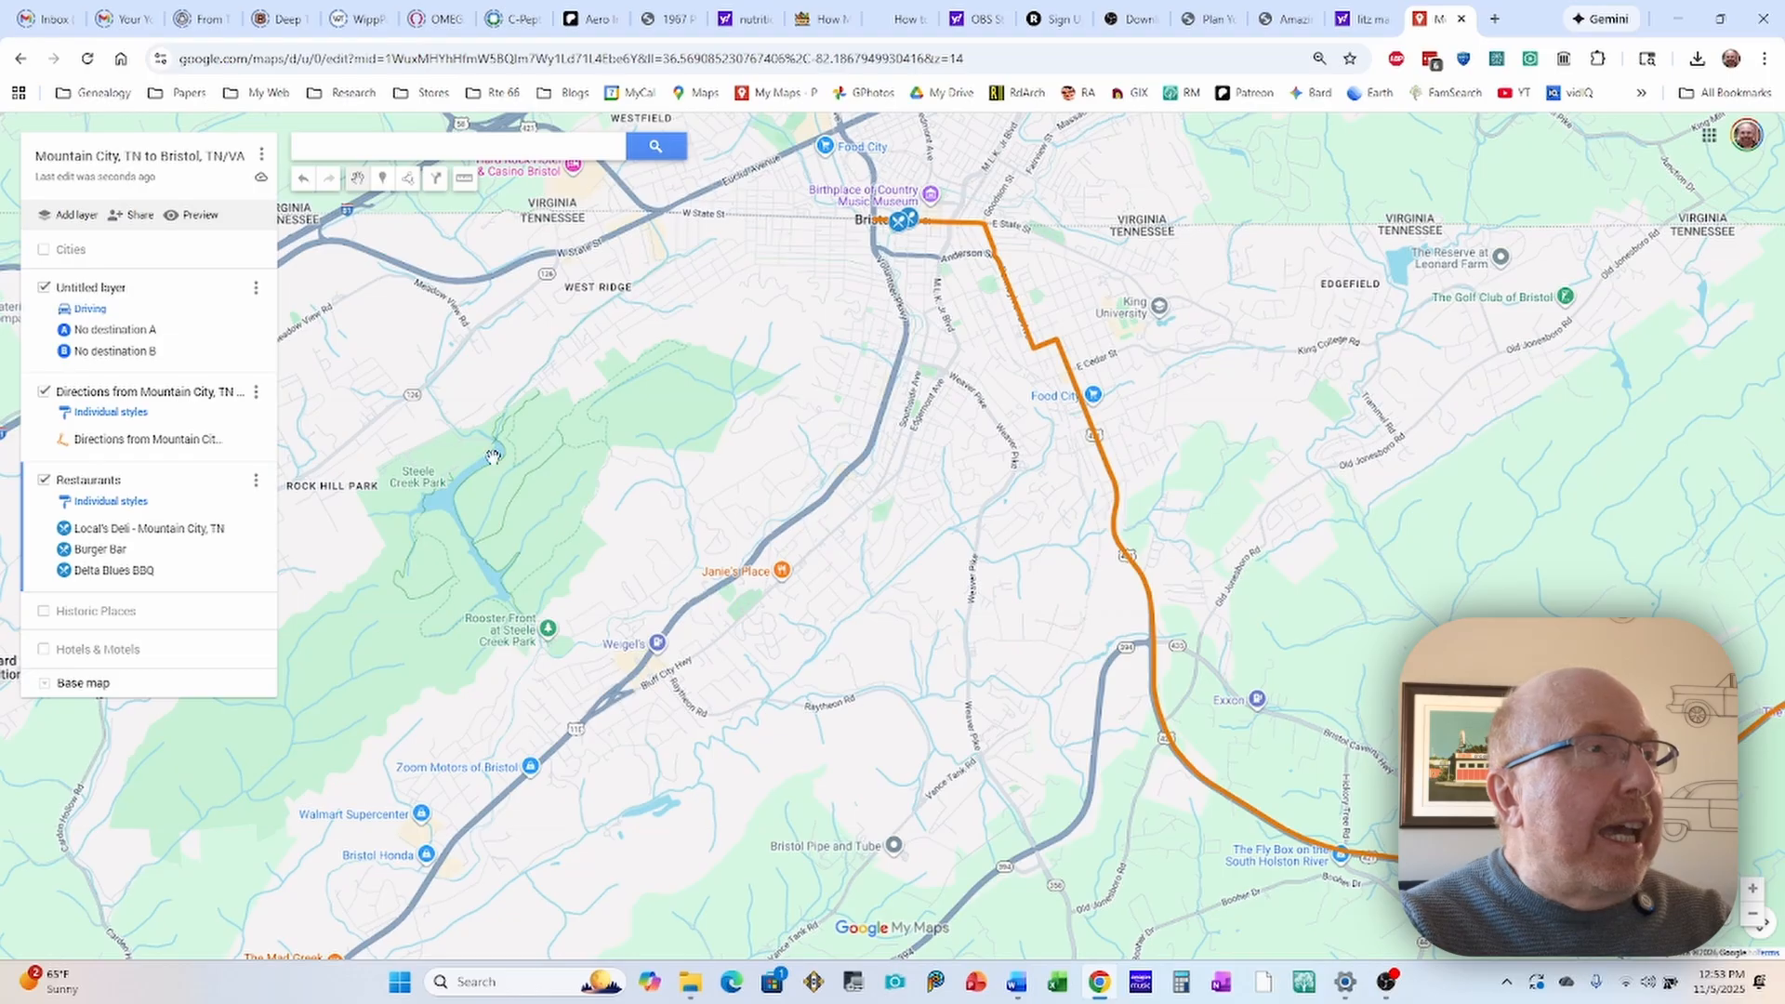
# Step: Hide the Restaurants layer and show the Hotels & Motels layer, bringing both hotel markers into view
pyautogui.click(43, 482)
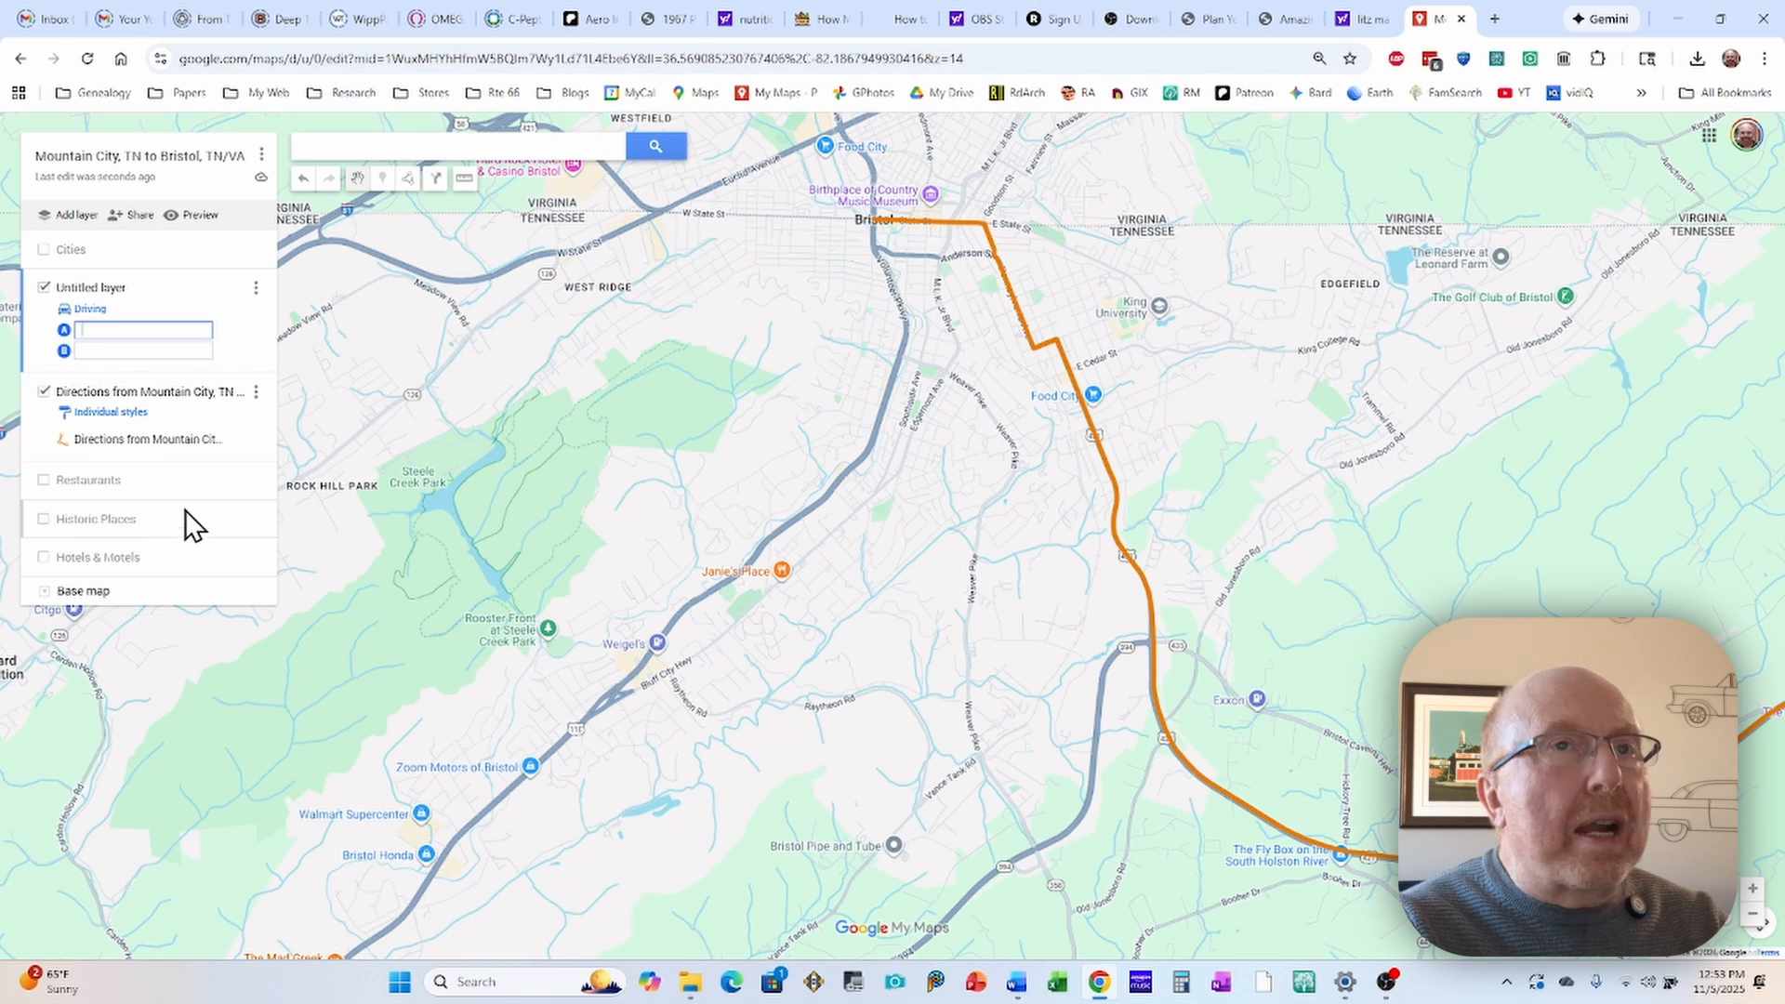
pyautogui.click(44, 558)
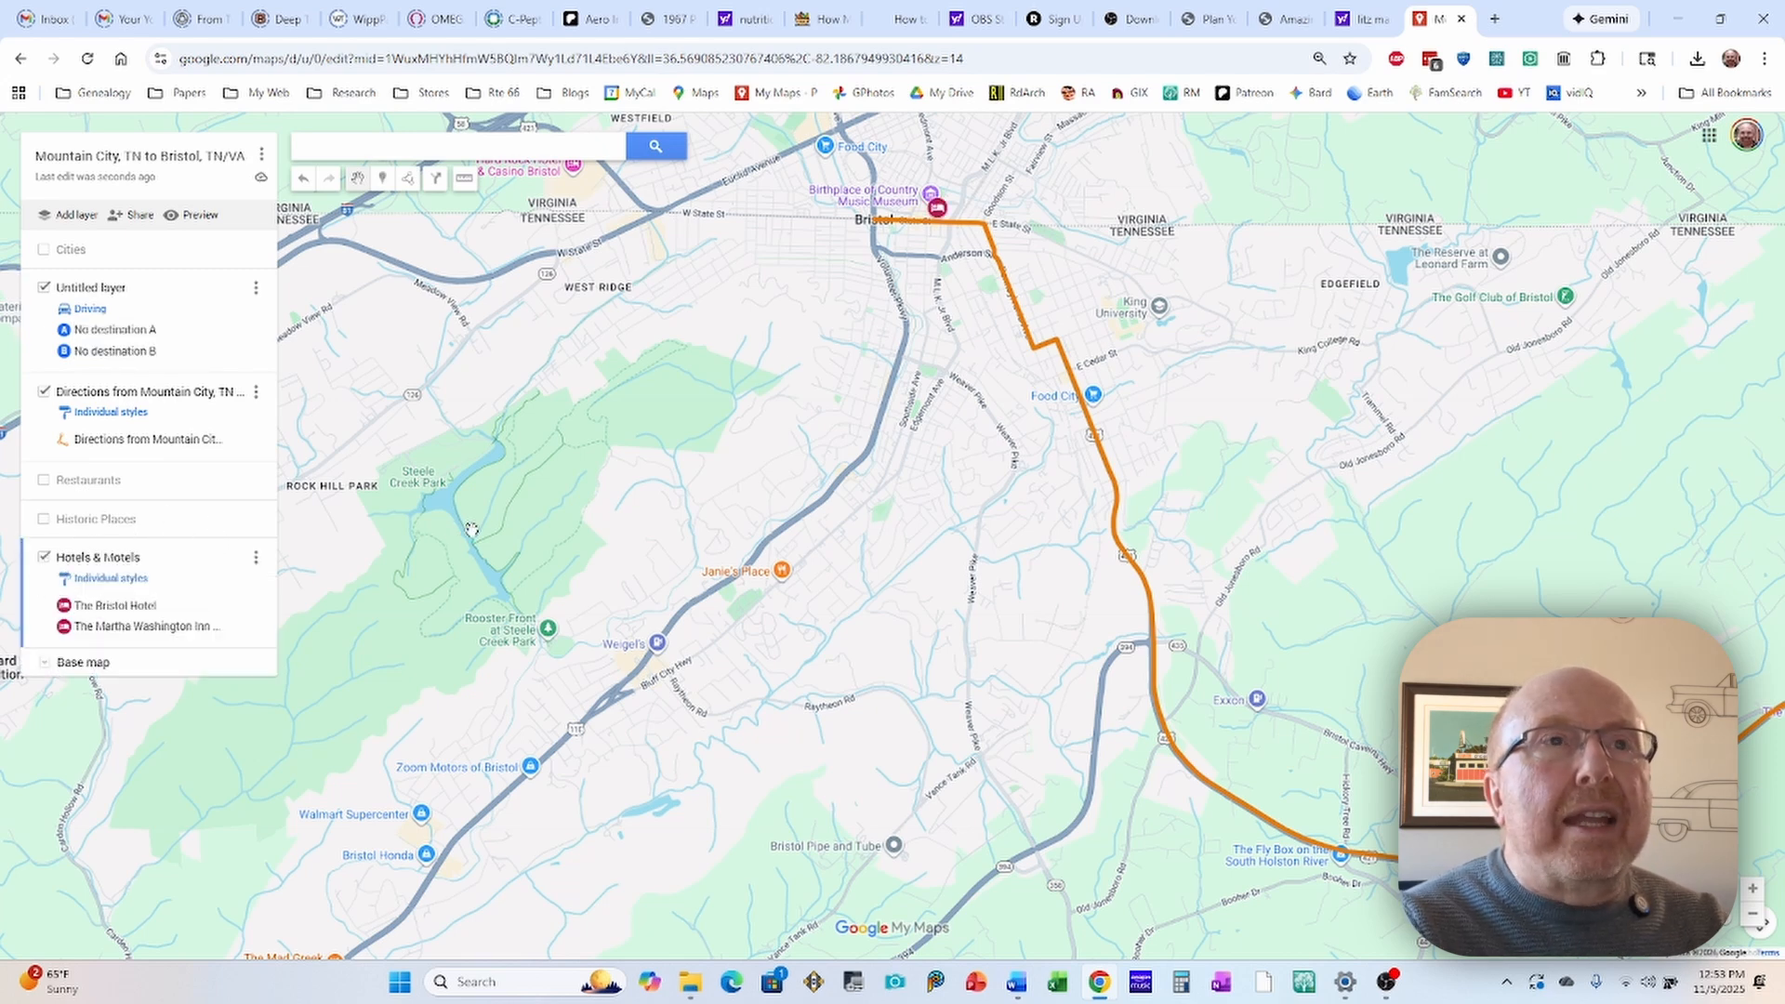
pyautogui.moveTo(842, 446)
pyautogui.mouseDown()
pyautogui.moveTo(754, 491)
pyautogui.moveTo(735, 567)
pyautogui.mouseUp()
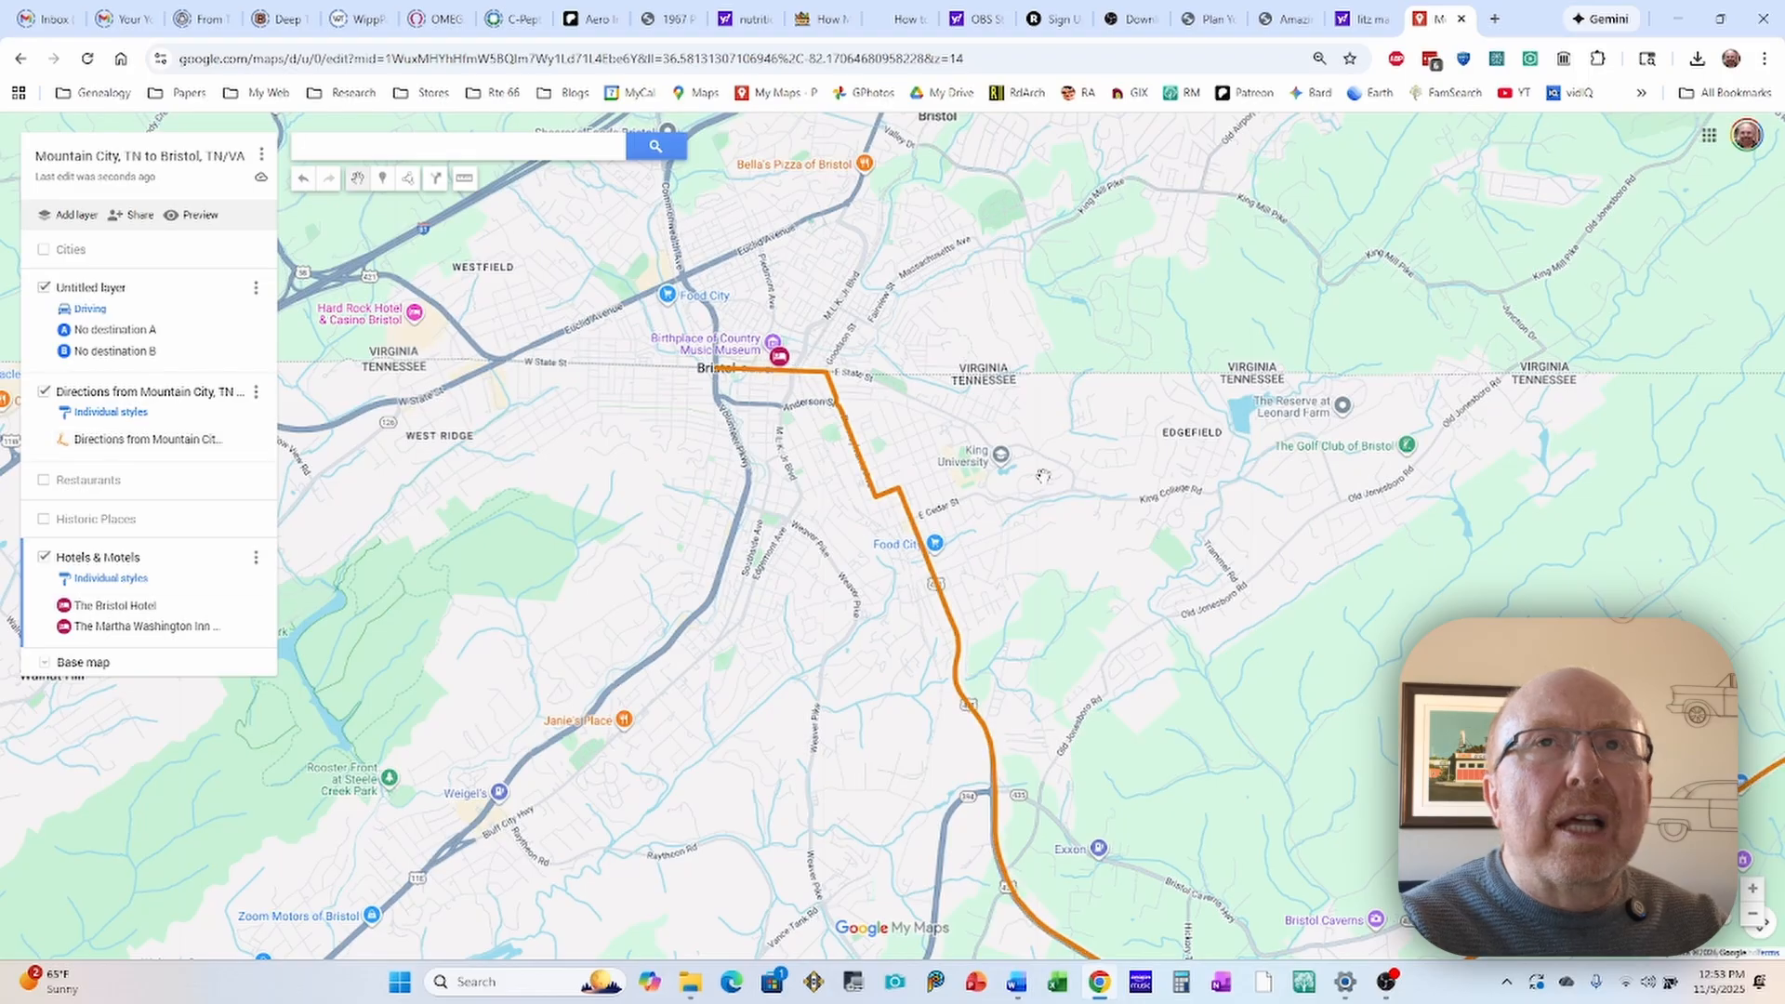
pyautogui.scroll(-1, 971, 472)
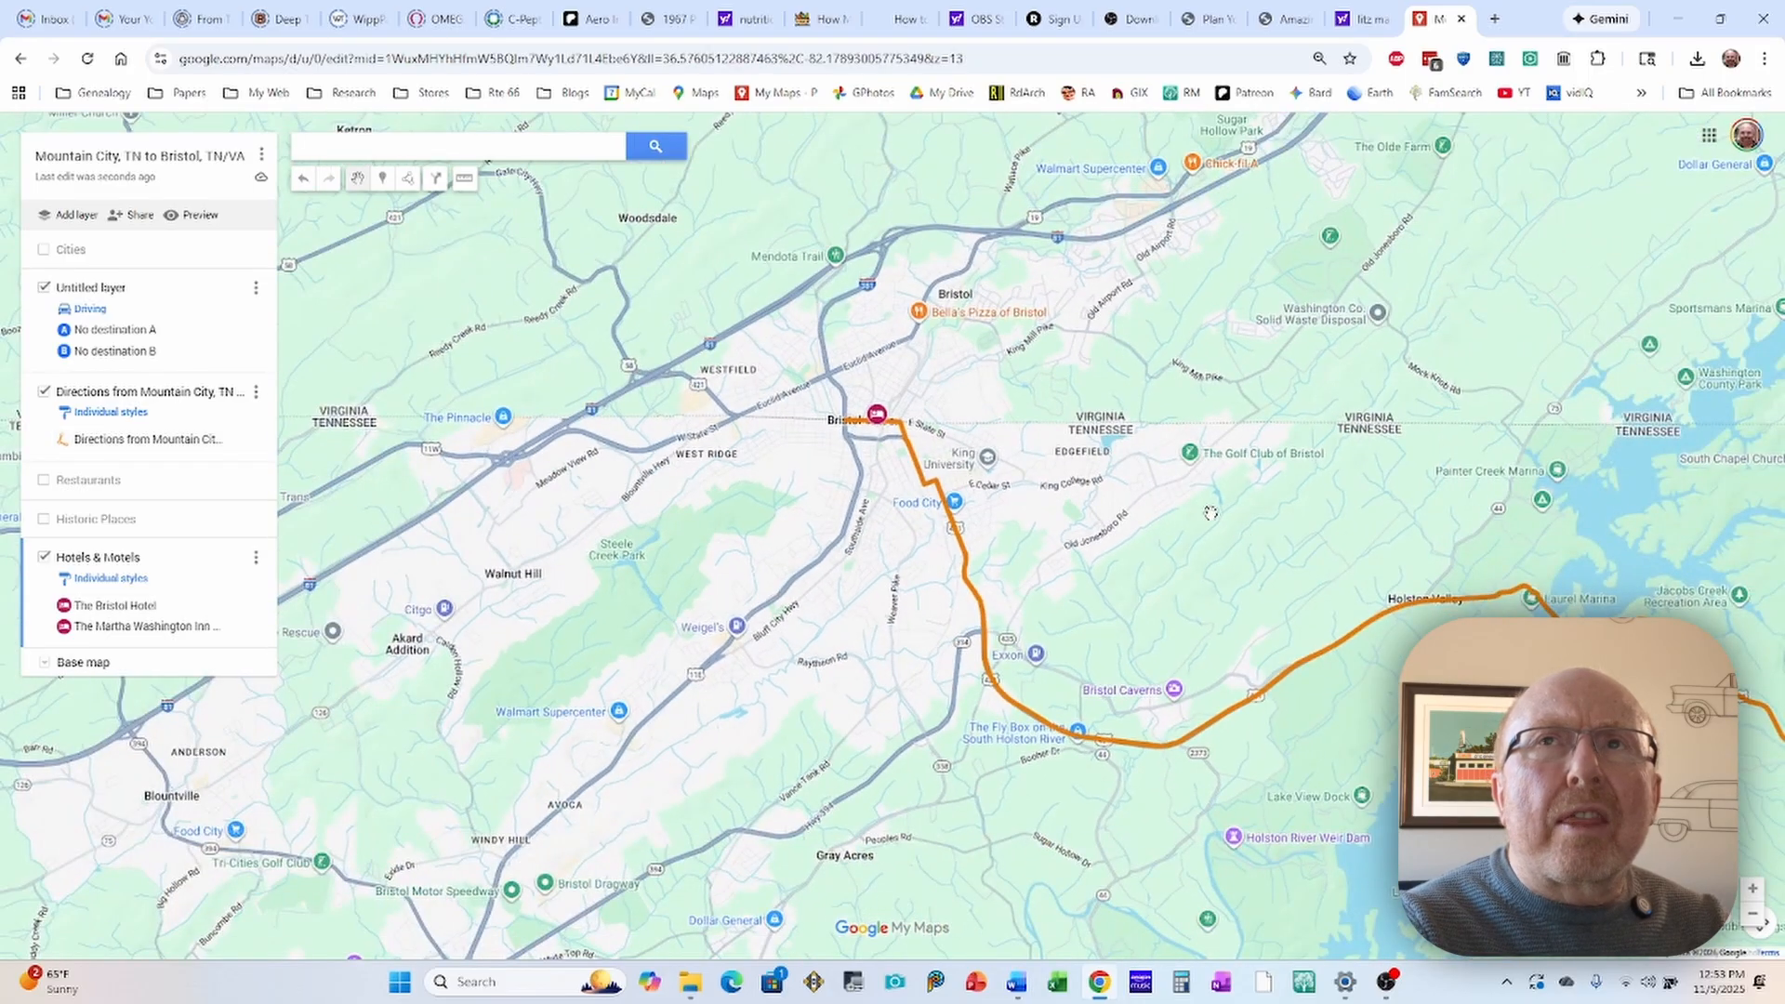
pyautogui.scroll(-1, 1202, 511)
pyautogui.moveTo(1279, 462); pyautogui.dragTo(1184, 515)
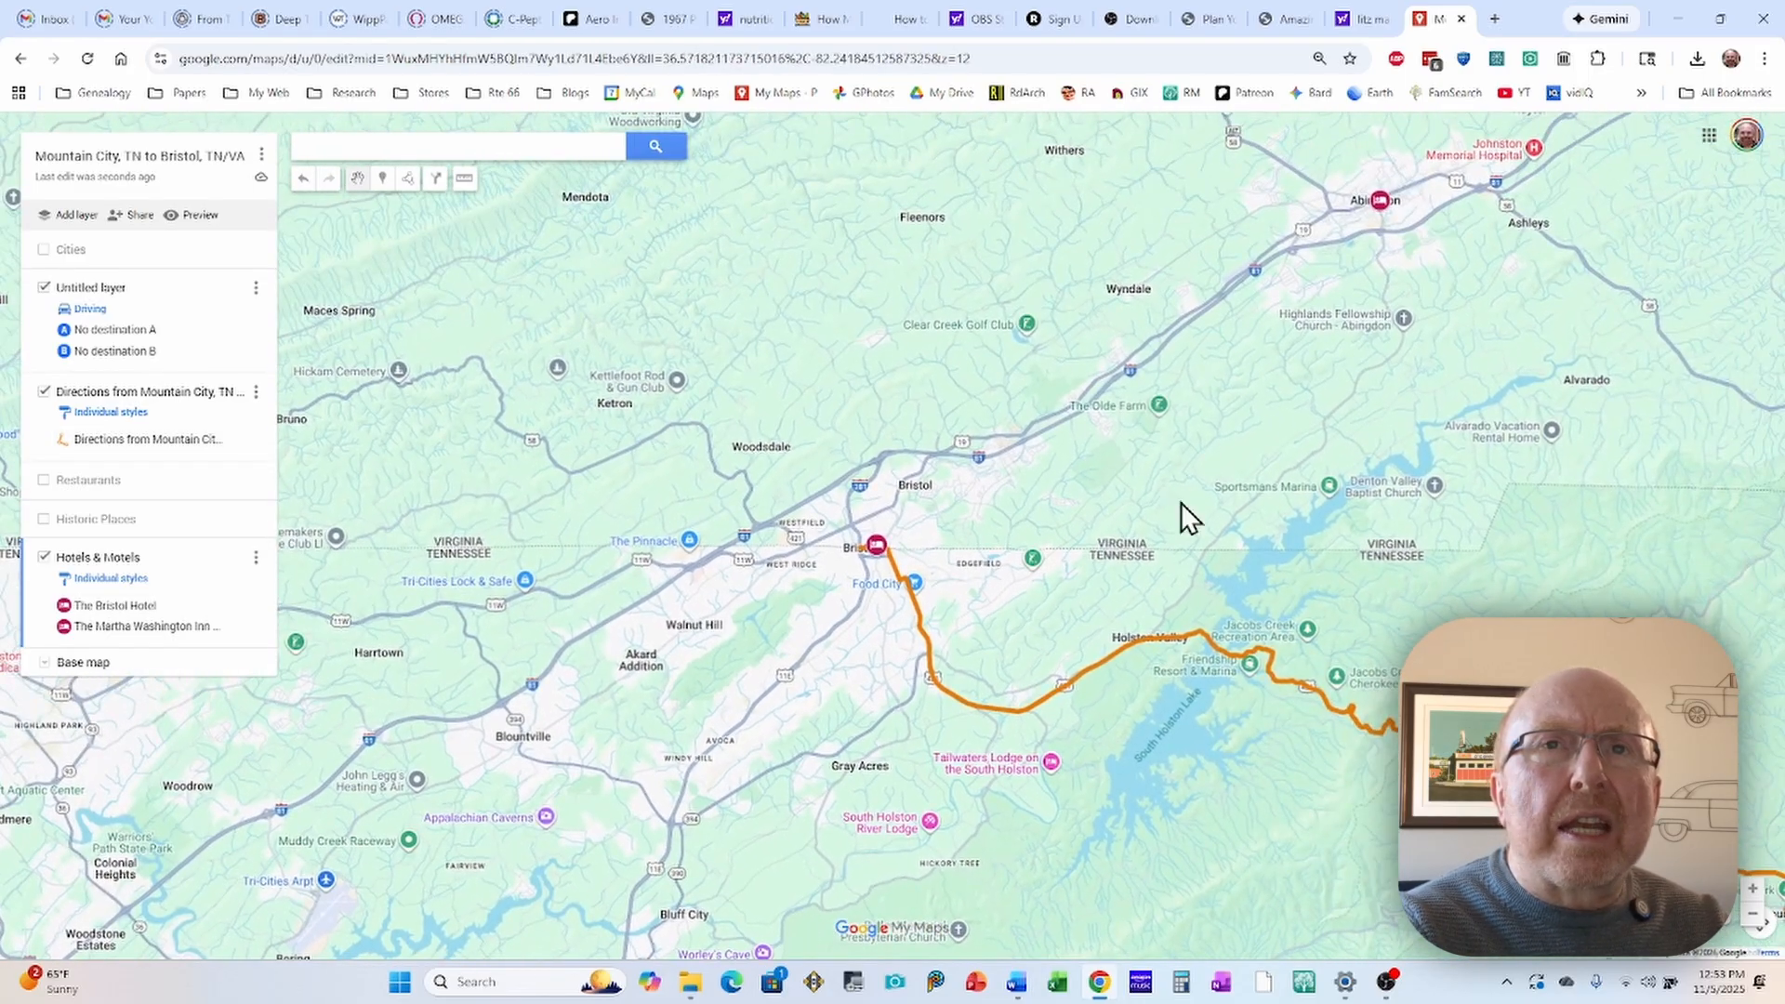
pyautogui.scroll(-1, 1151, 503)
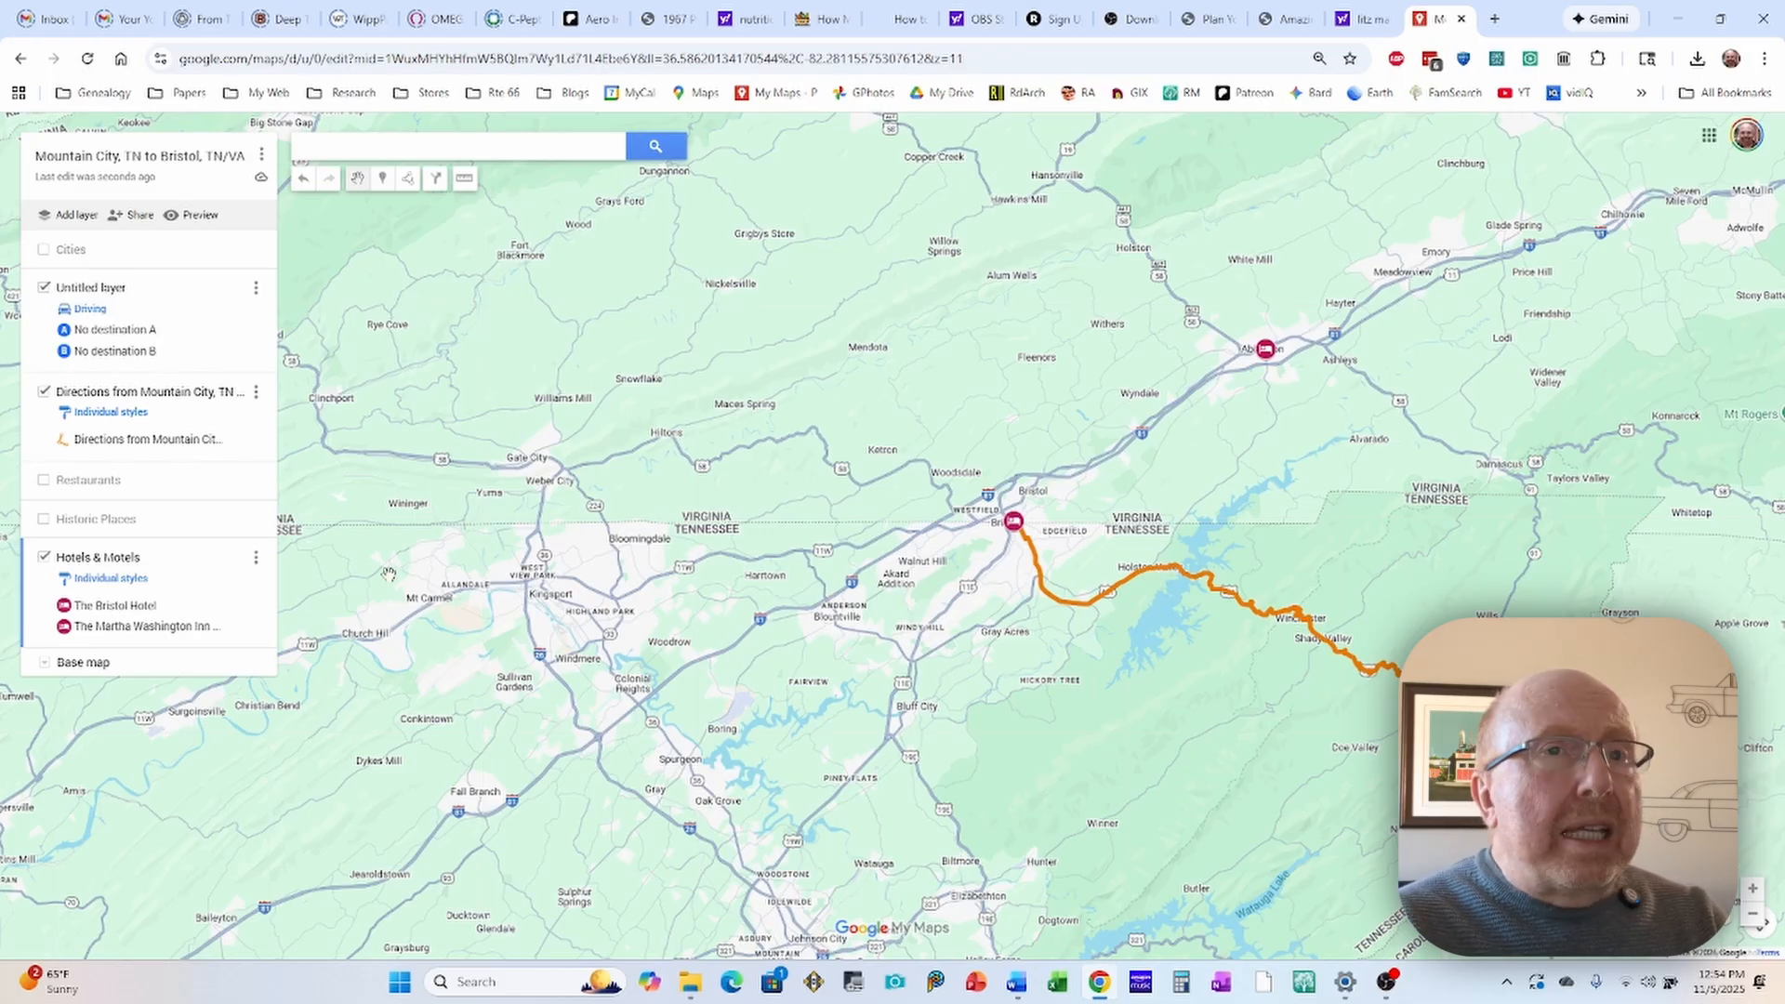
# Step: Open The Bristol Hotel marker's title and description for editing, then save and close it without changing anything
pyautogui.click(1012, 518)
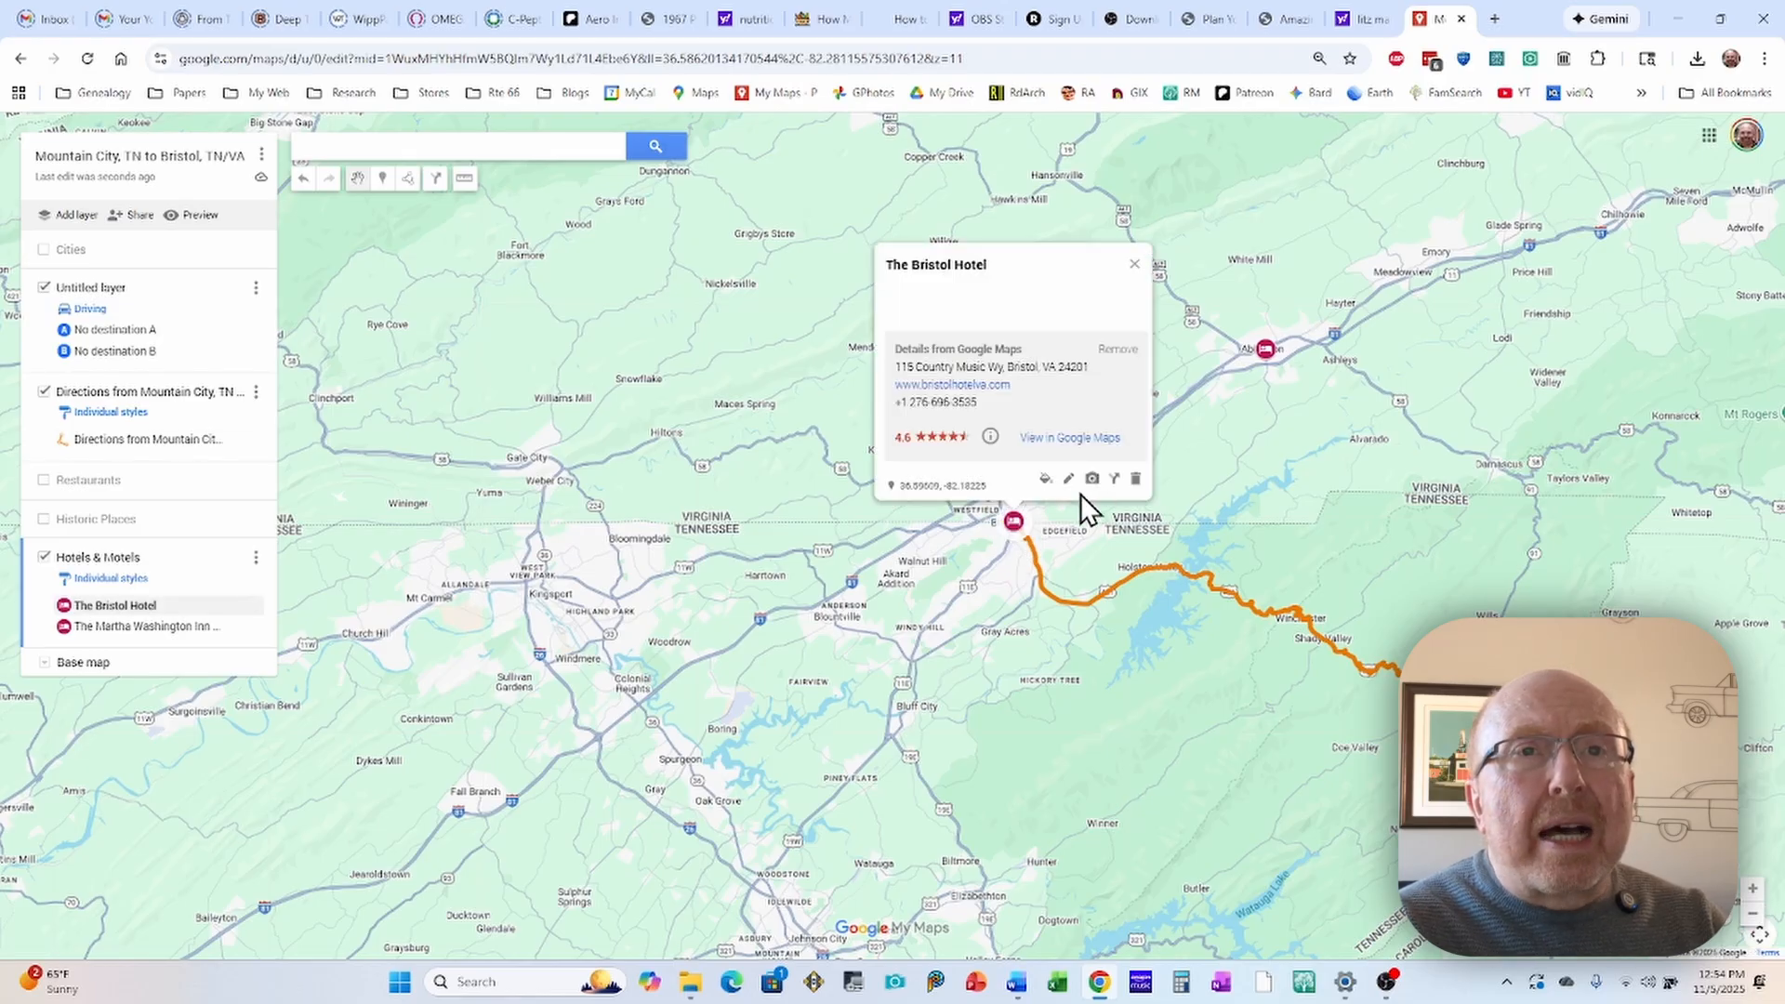
pyautogui.click(1069, 481)
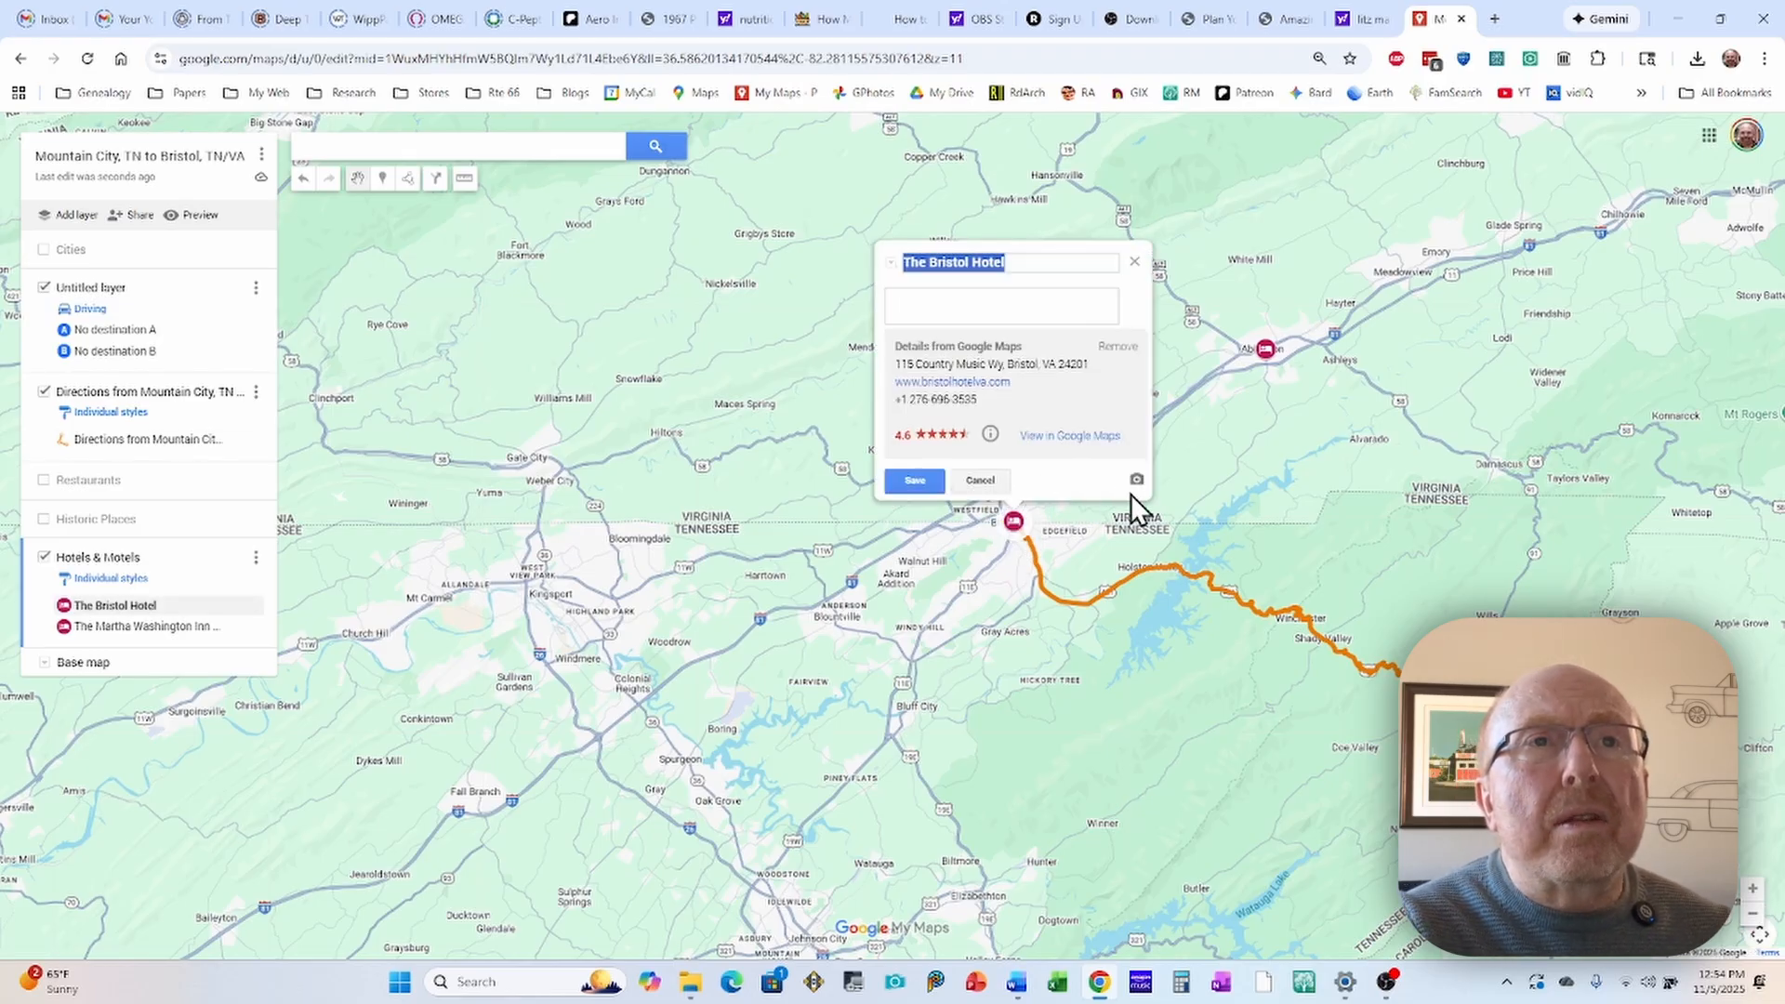
pyautogui.click(1000, 316)
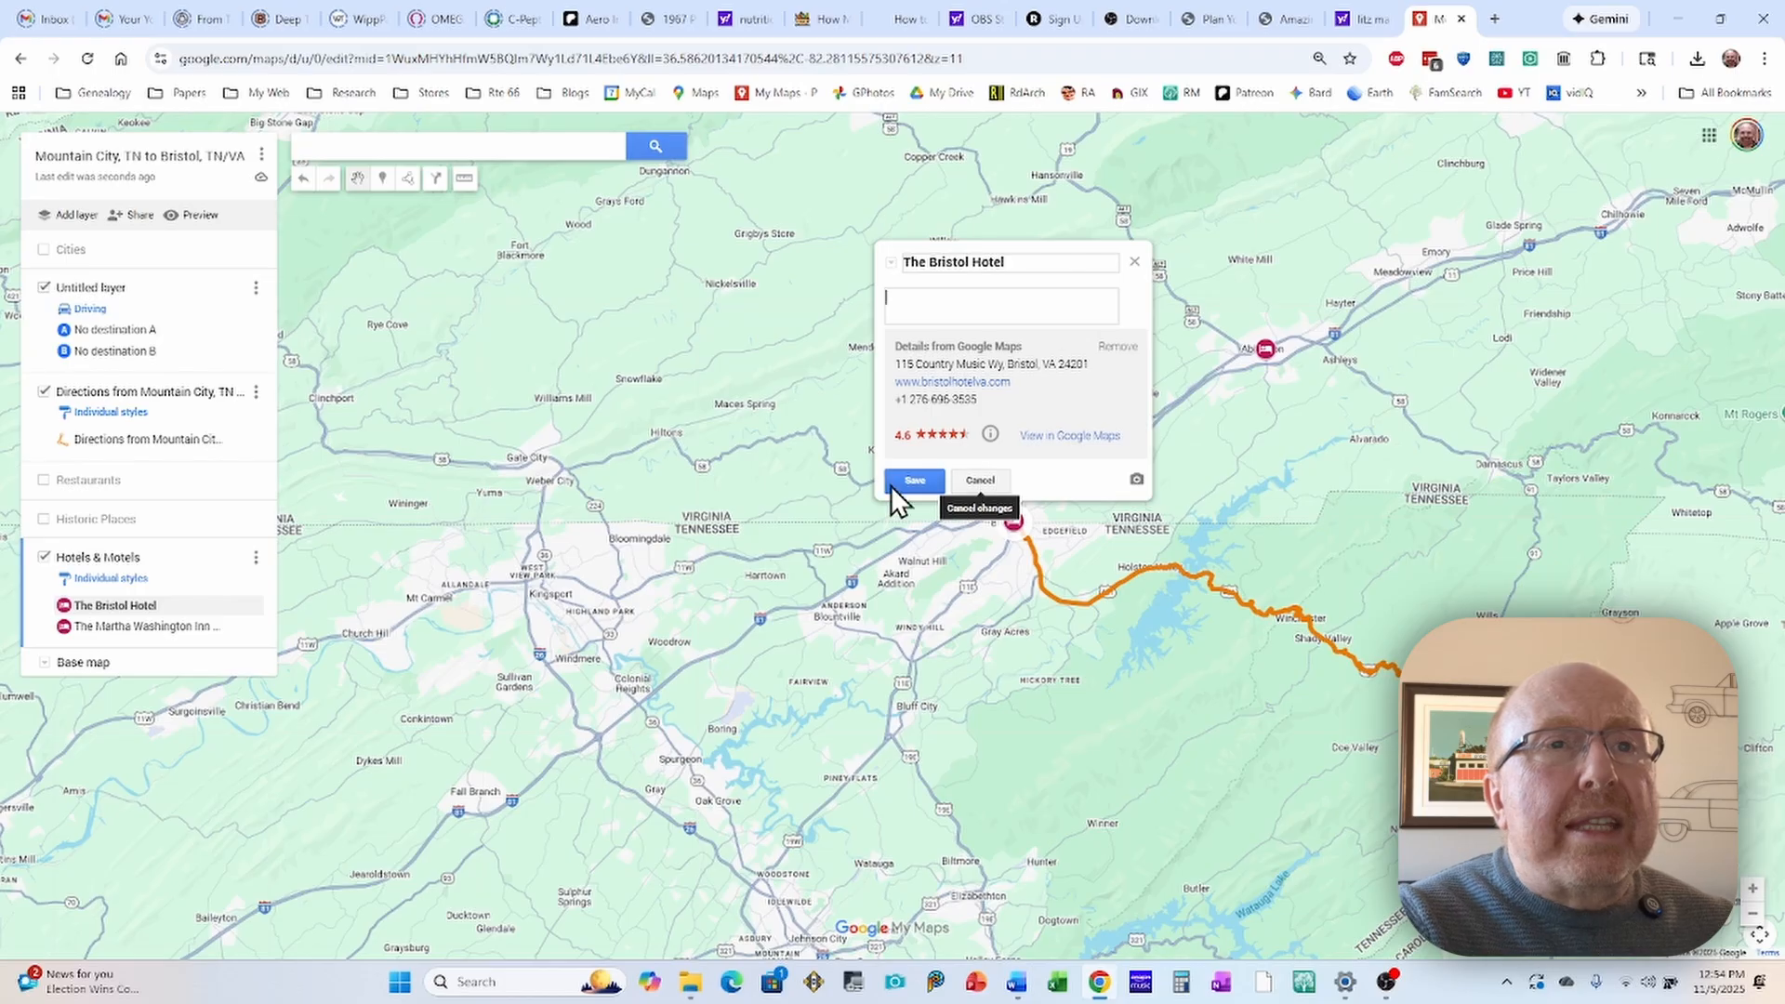
pyautogui.click(915, 480)
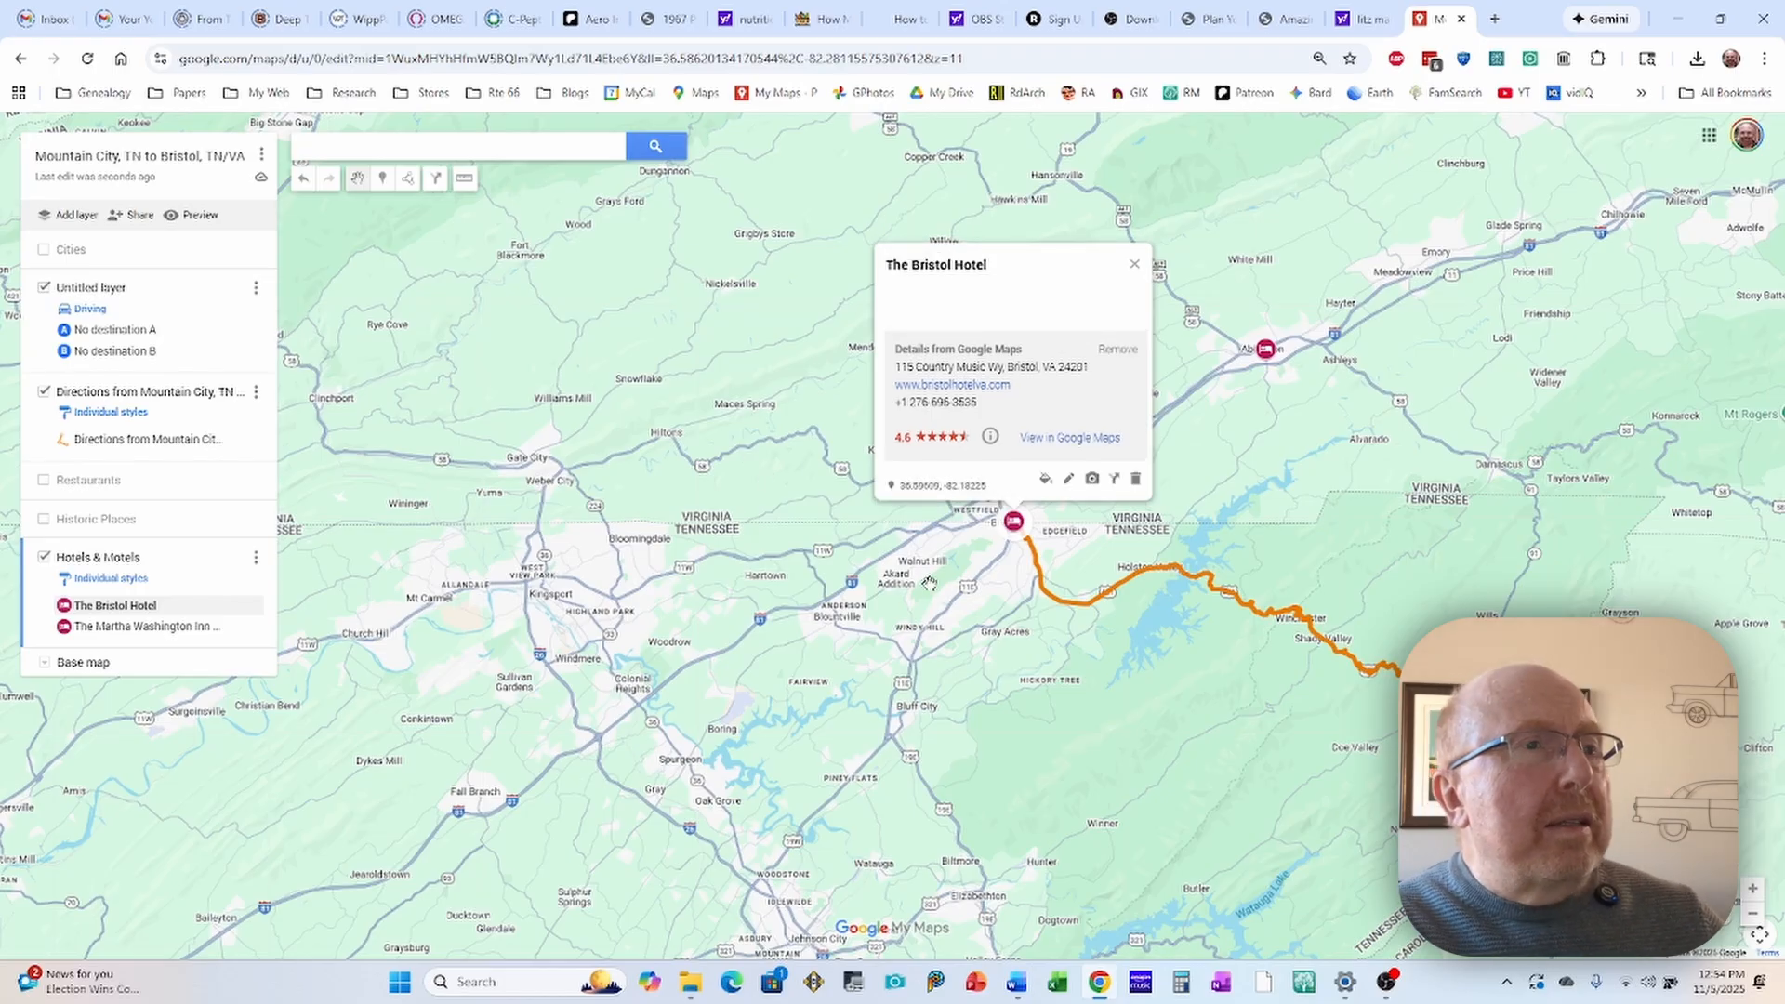
pyautogui.click(799, 532)
# Step: Show the Restaurants and Historic Places layers on the map again
pyautogui.scroll(-1, 669, 484)
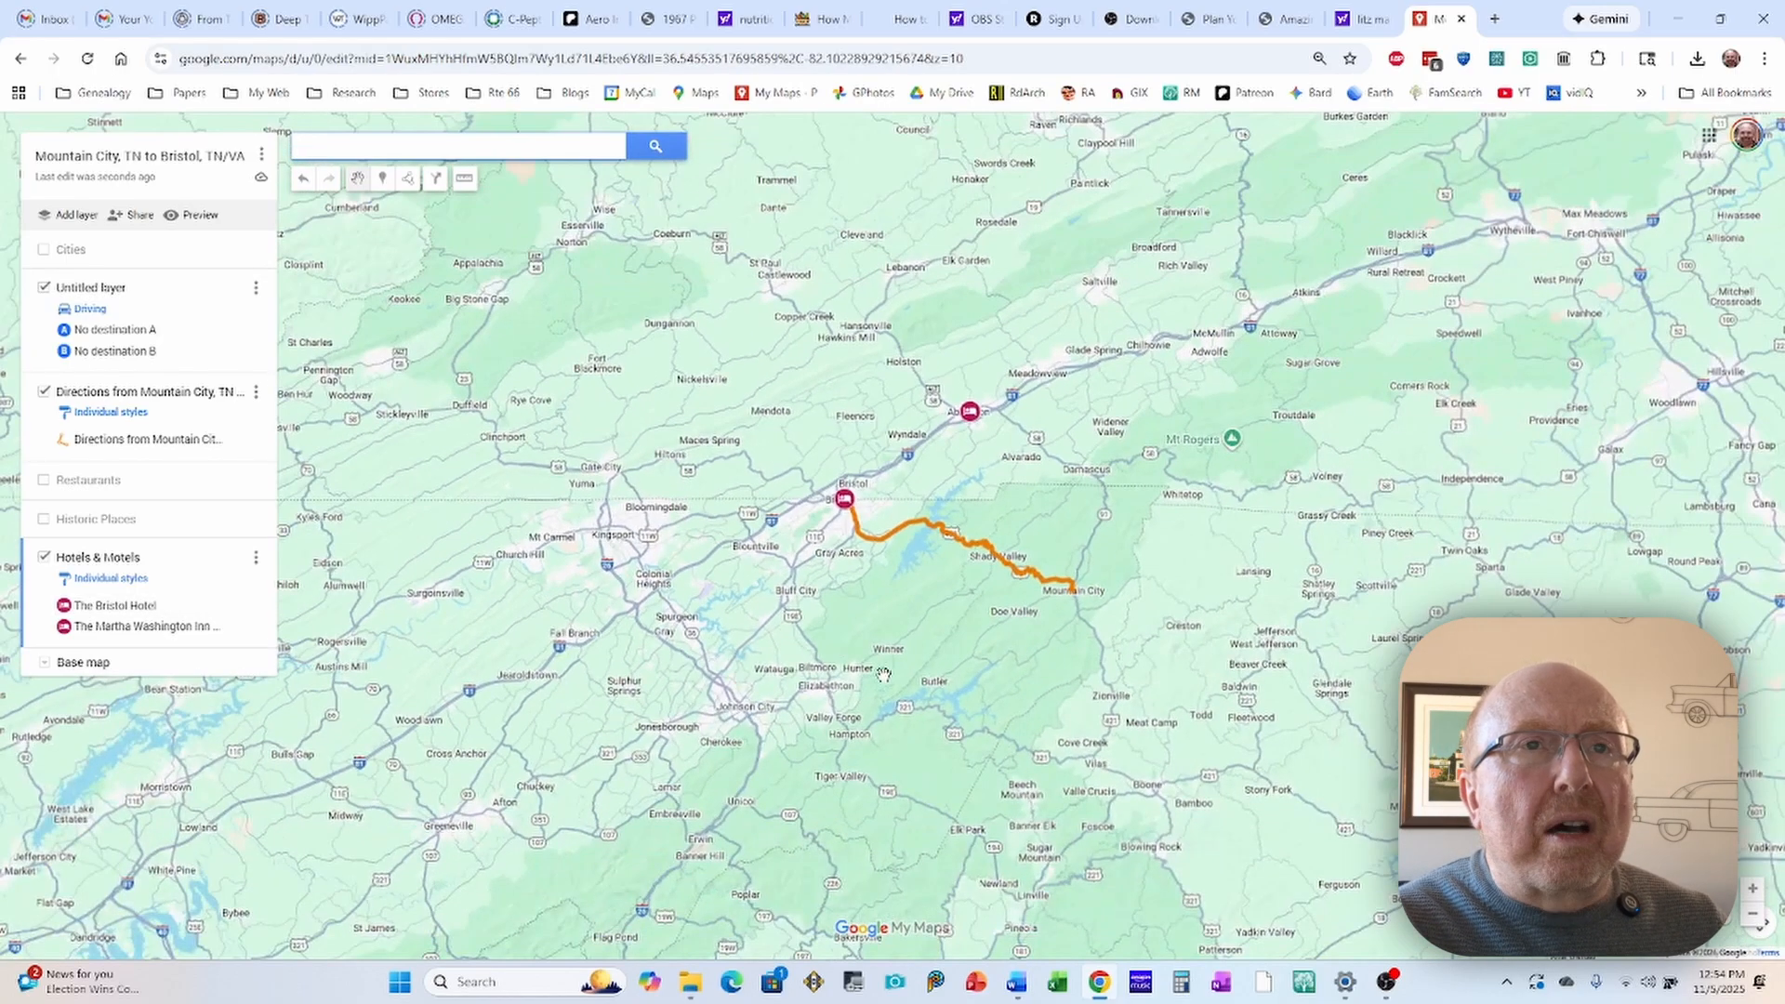
pyautogui.moveTo(889, 666); pyautogui.dragTo(927, 550)
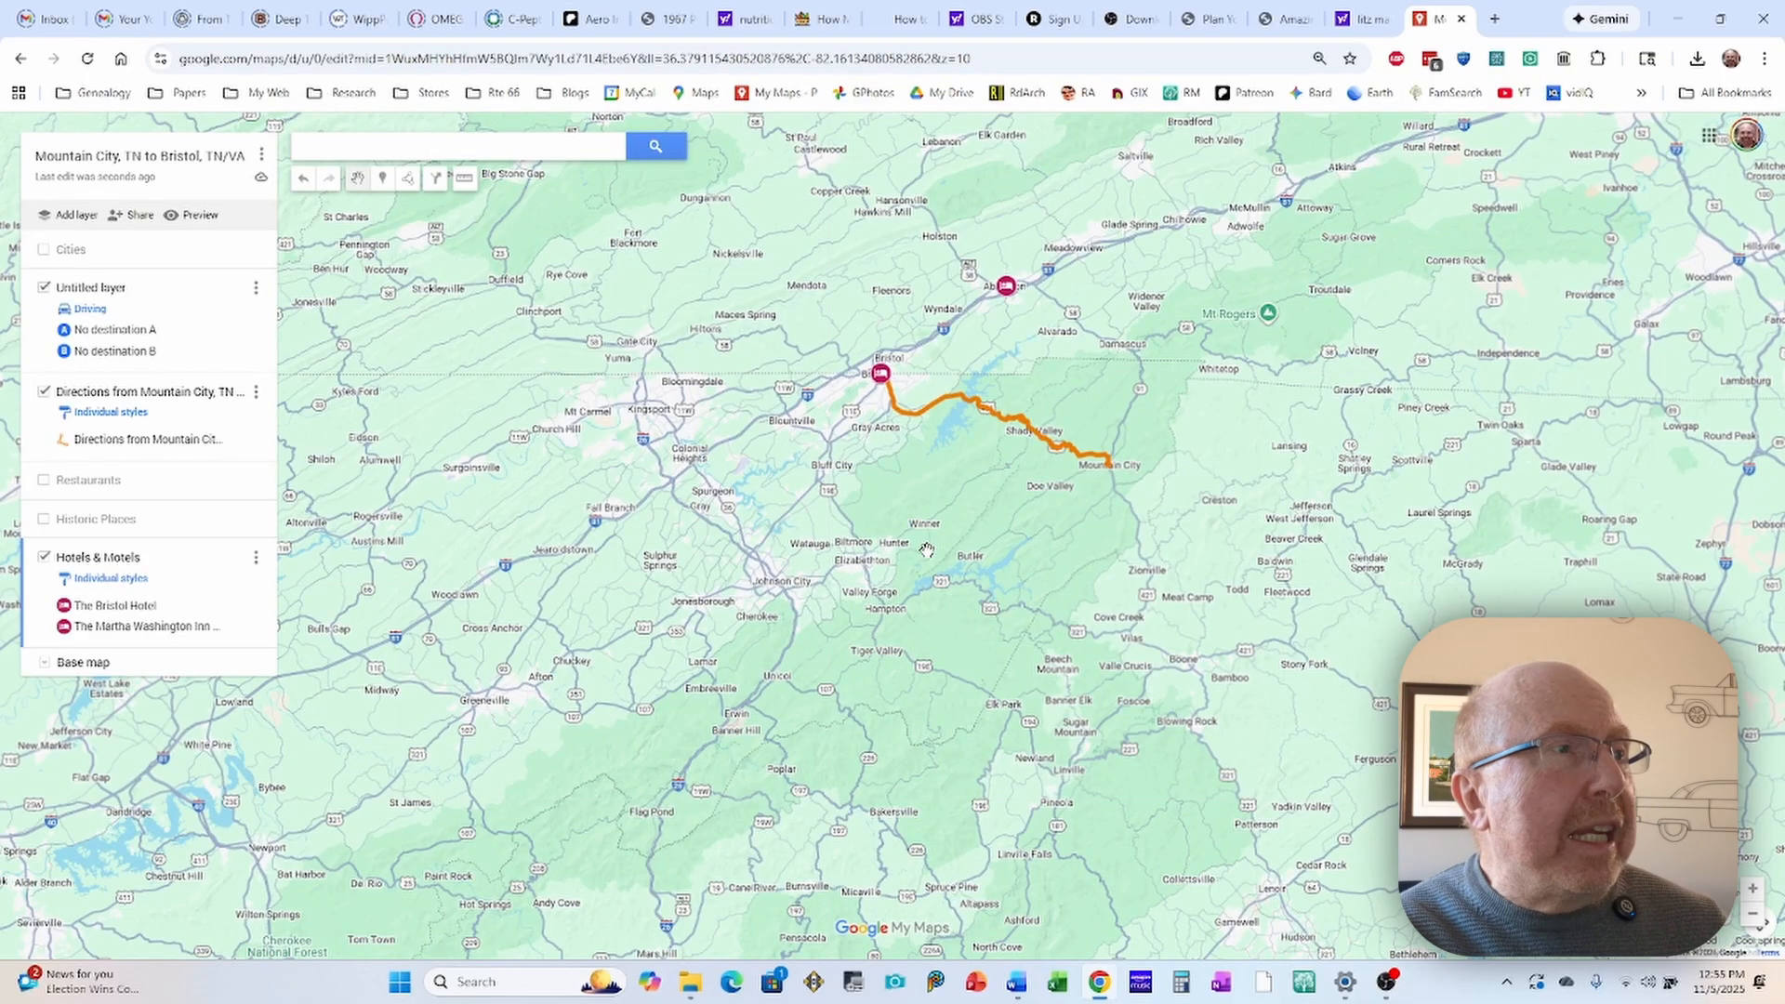
pyautogui.click(44, 480)
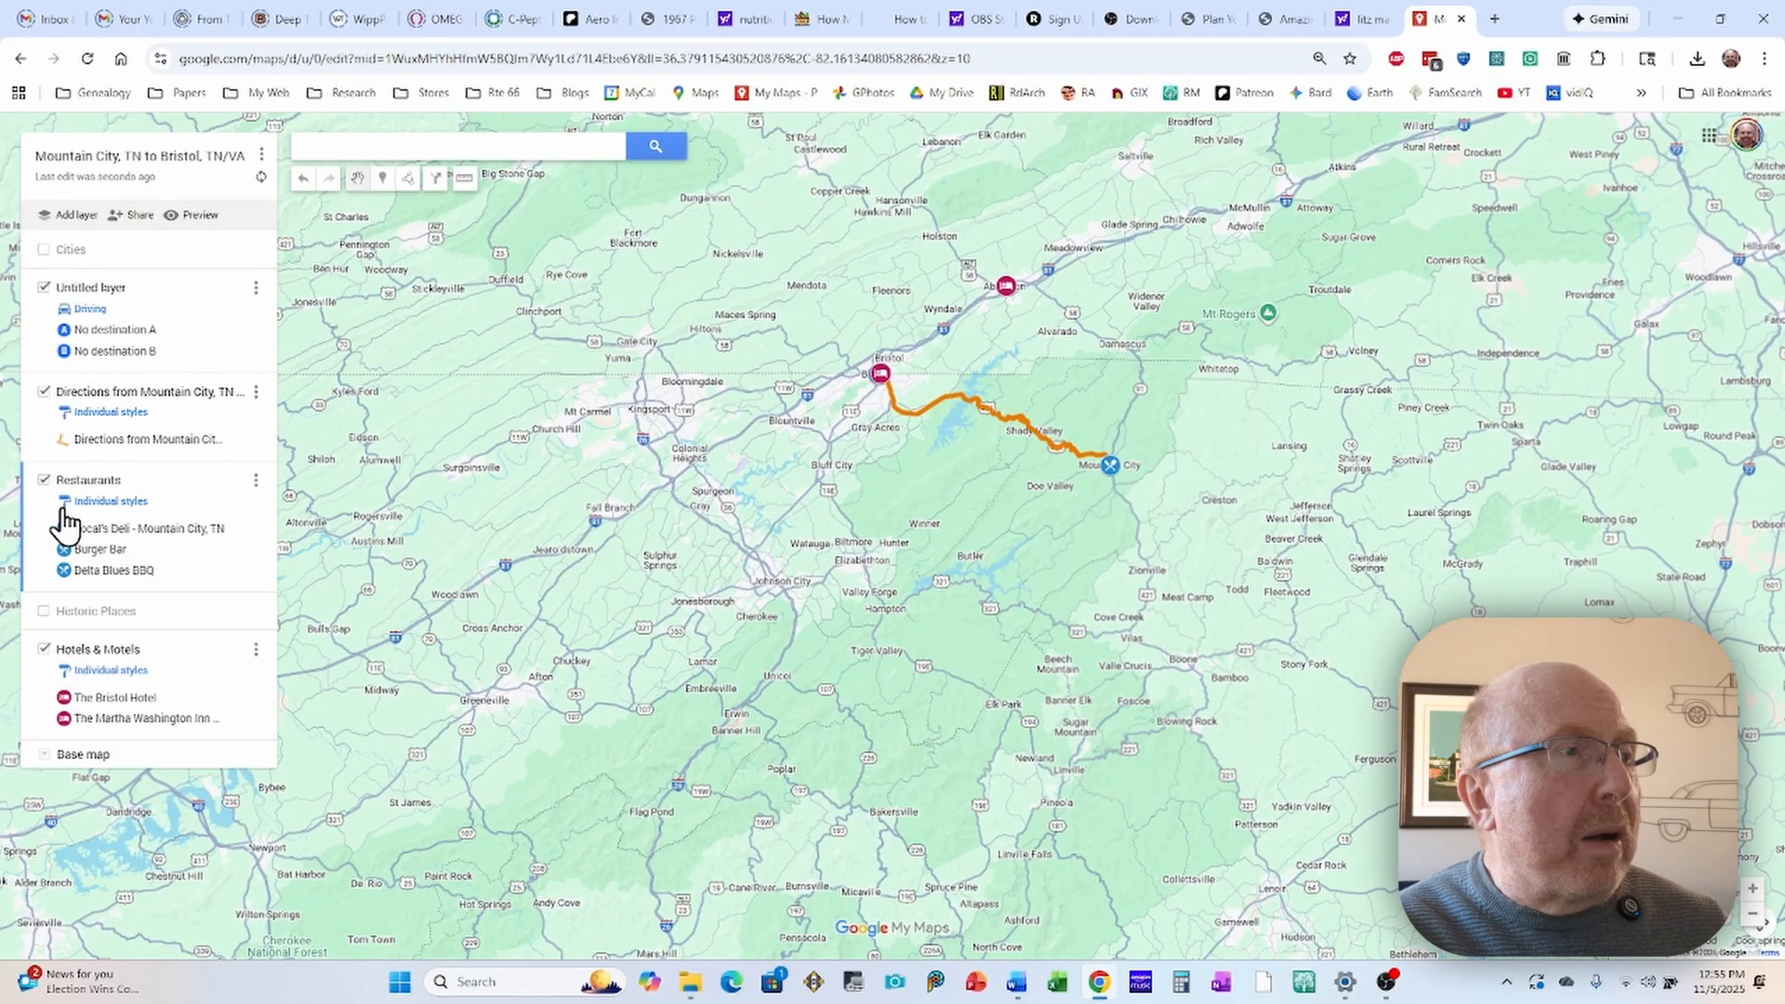
pyautogui.click(44, 612)
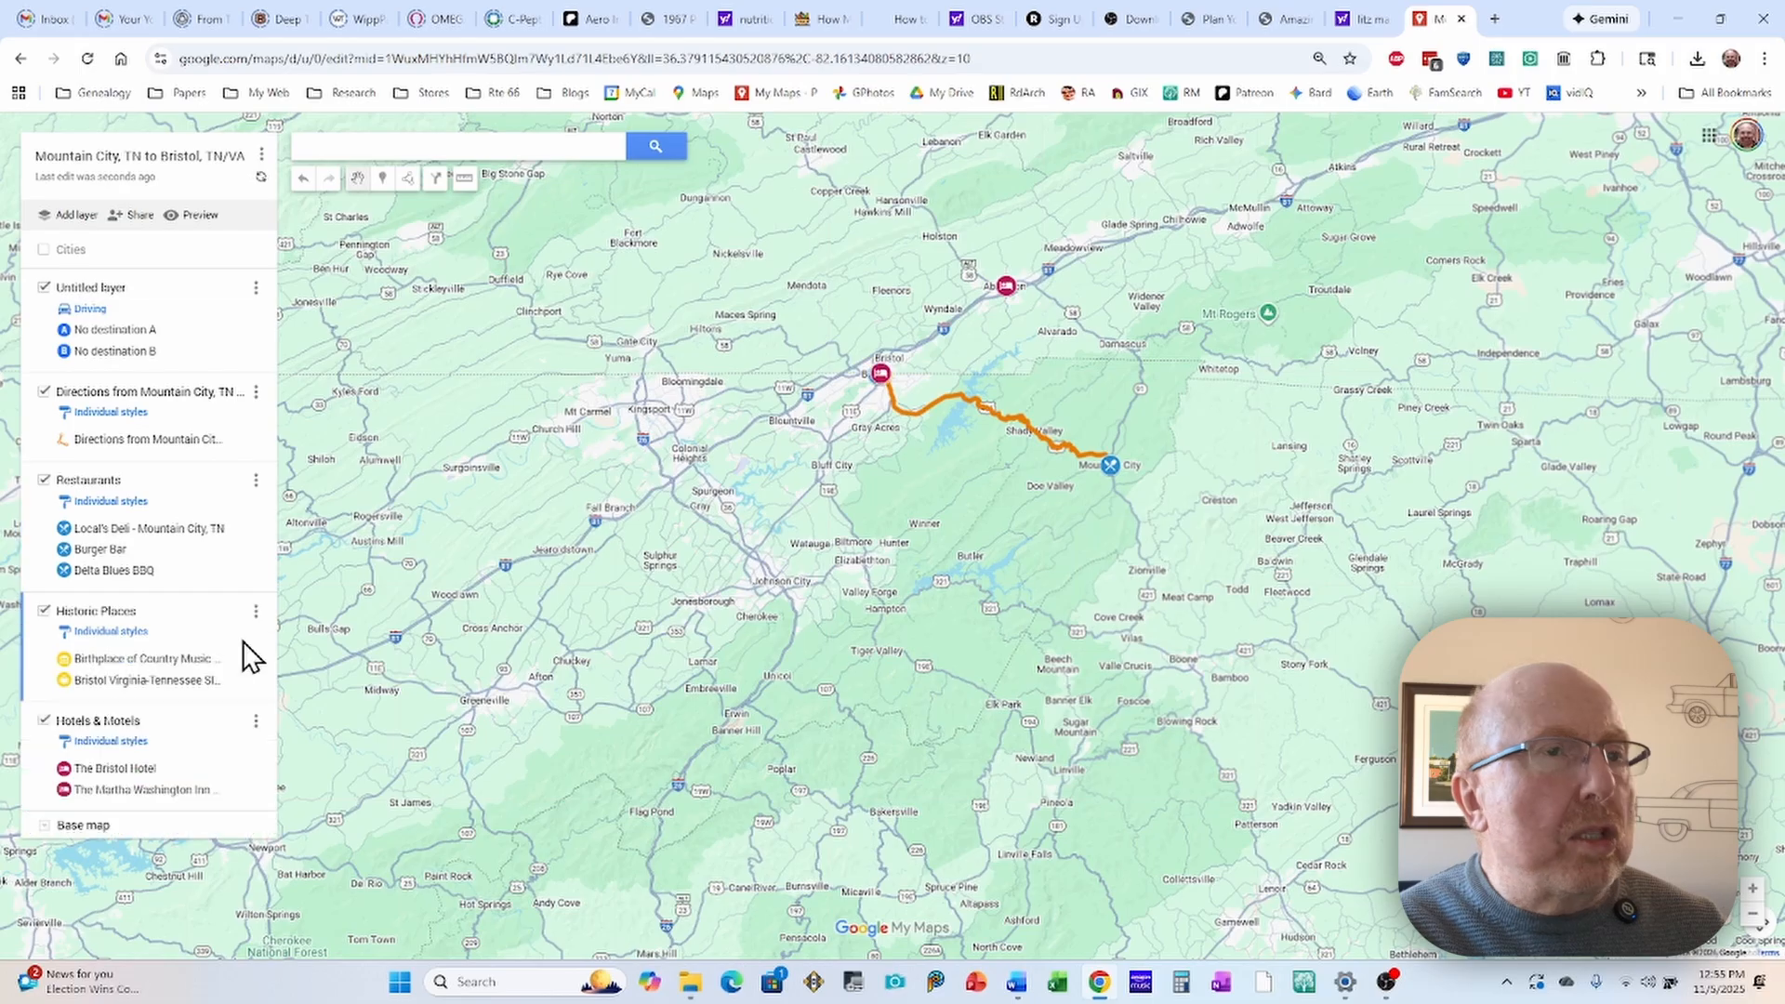
pyautogui.scroll(-1, 477, 630)
pyautogui.scroll(1, 477, 630)
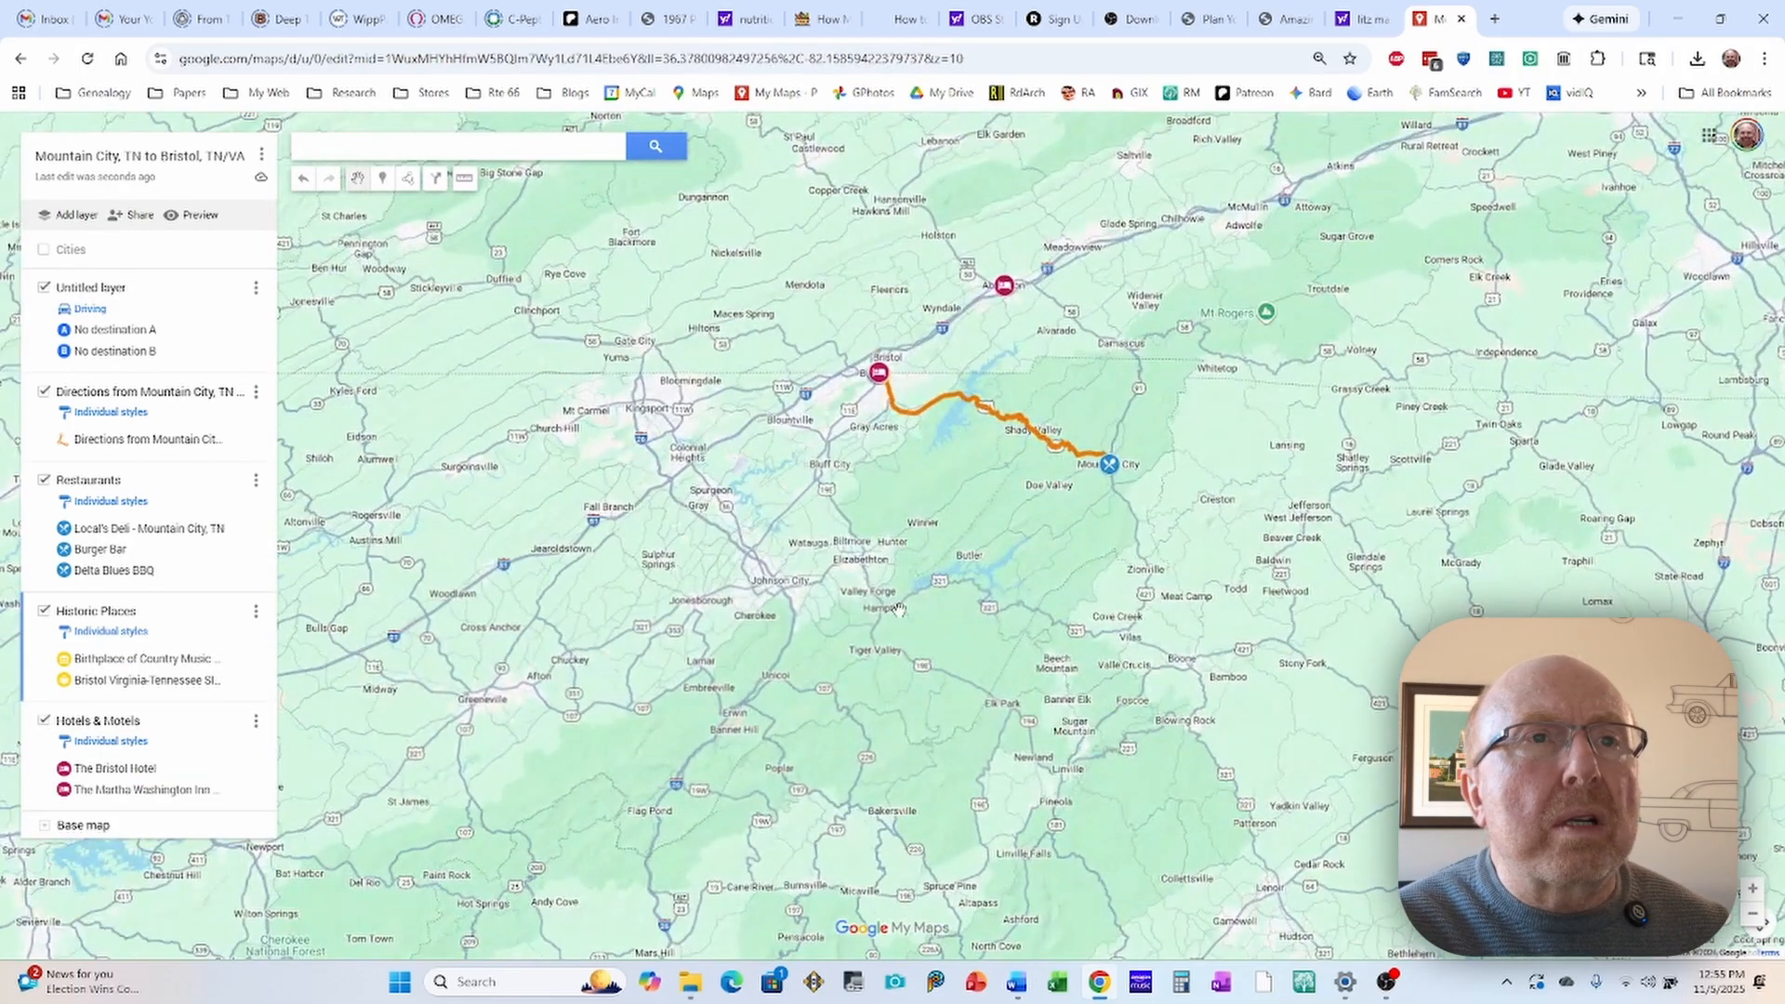
pyautogui.moveTo(899, 610); pyautogui.dragTo(859, 550)
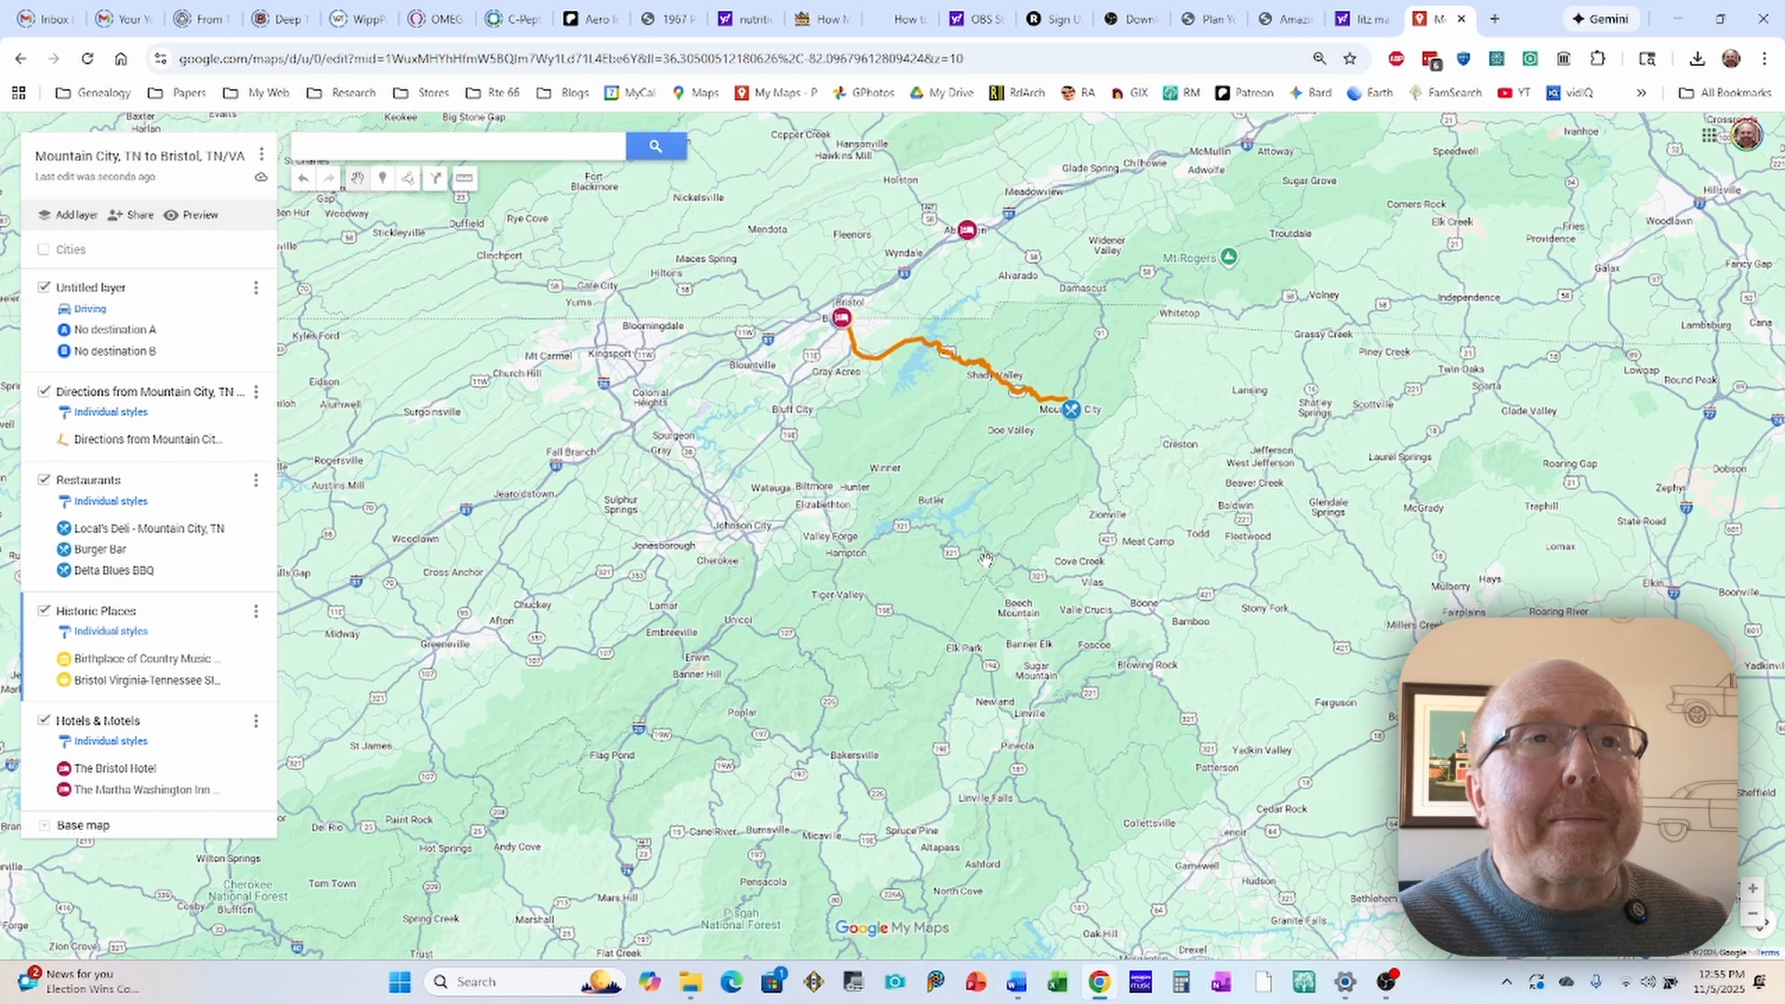
pyautogui.scroll(1, 901, 435)
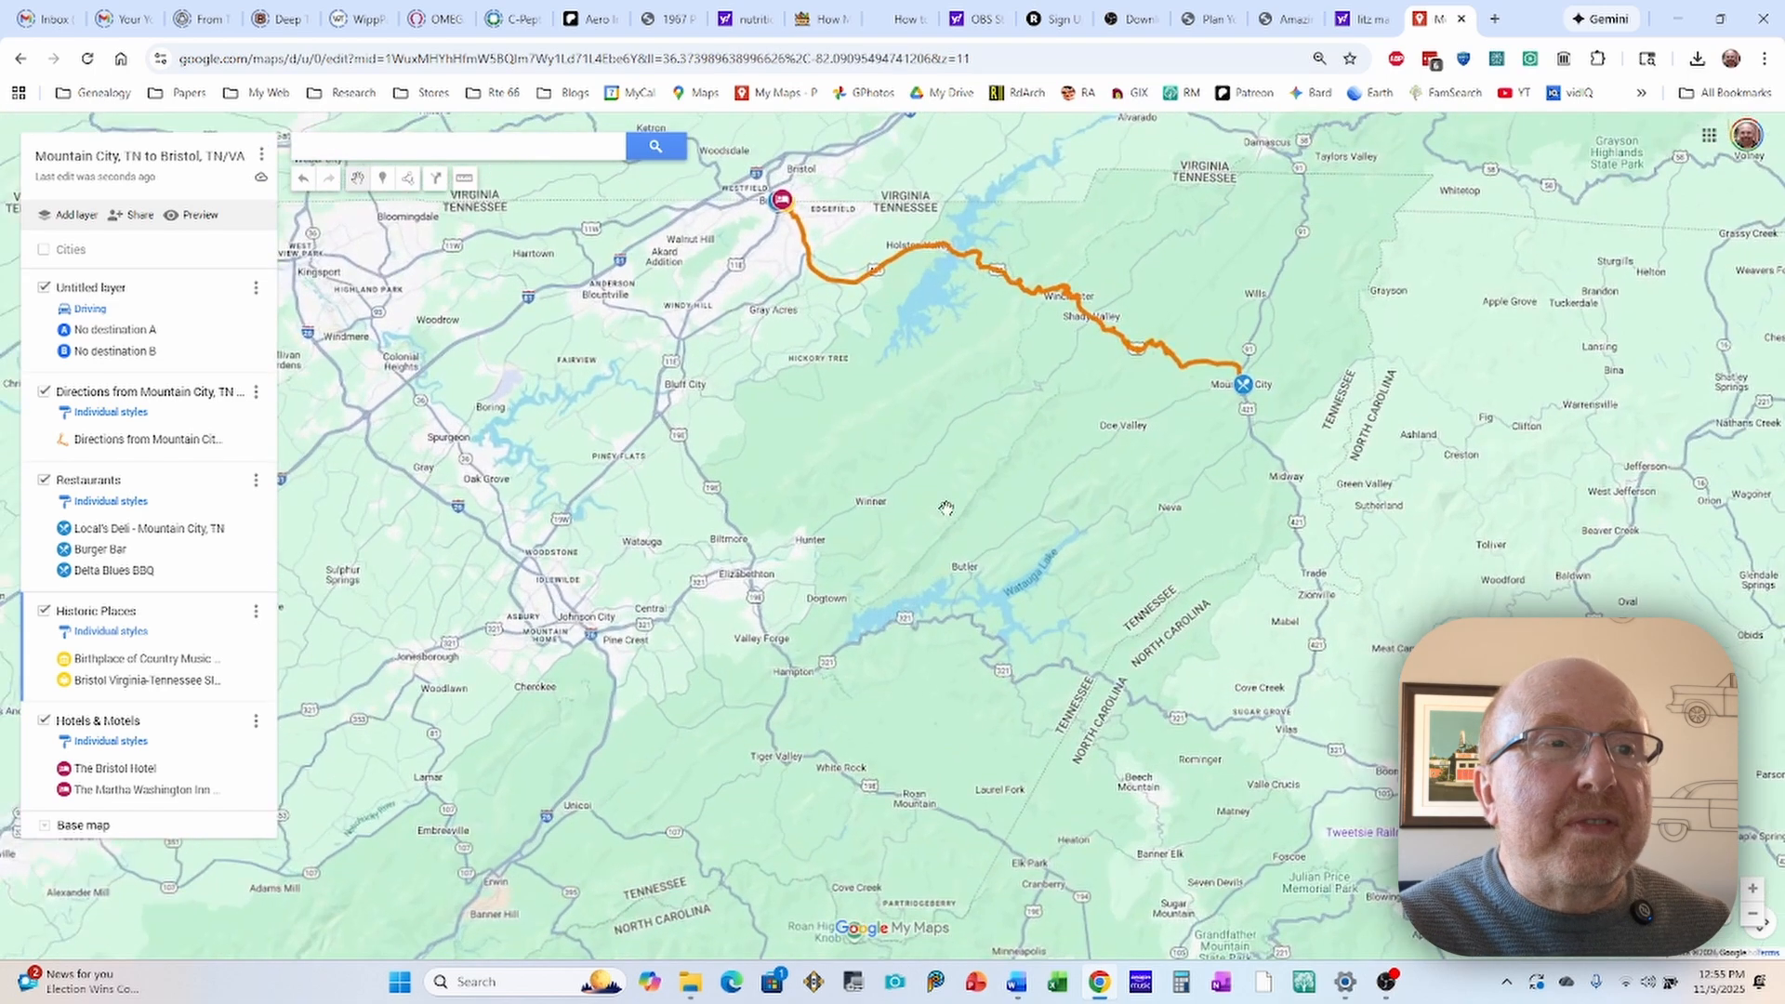
pyautogui.moveTo(935, 511); pyautogui.dragTo(1016, 551)
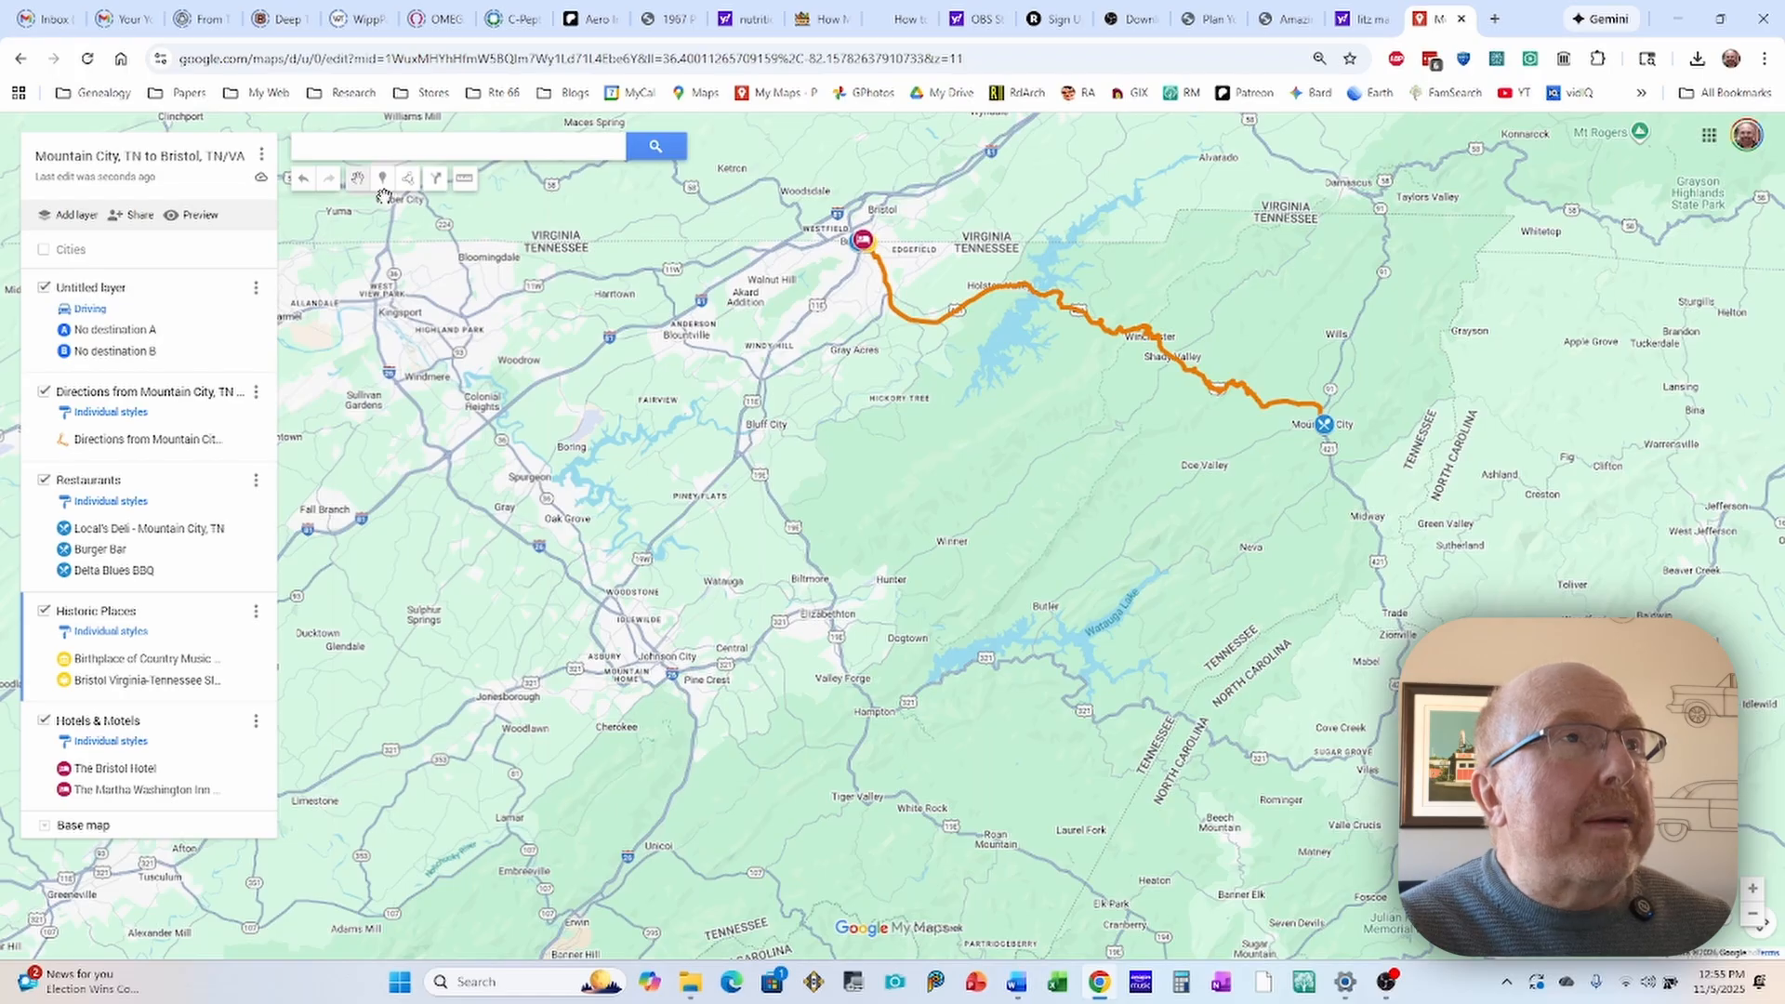
# Step: Add a driving directions layer from Jonesborough, TN to Mountain City, TN
pyautogui.click(435, 176)
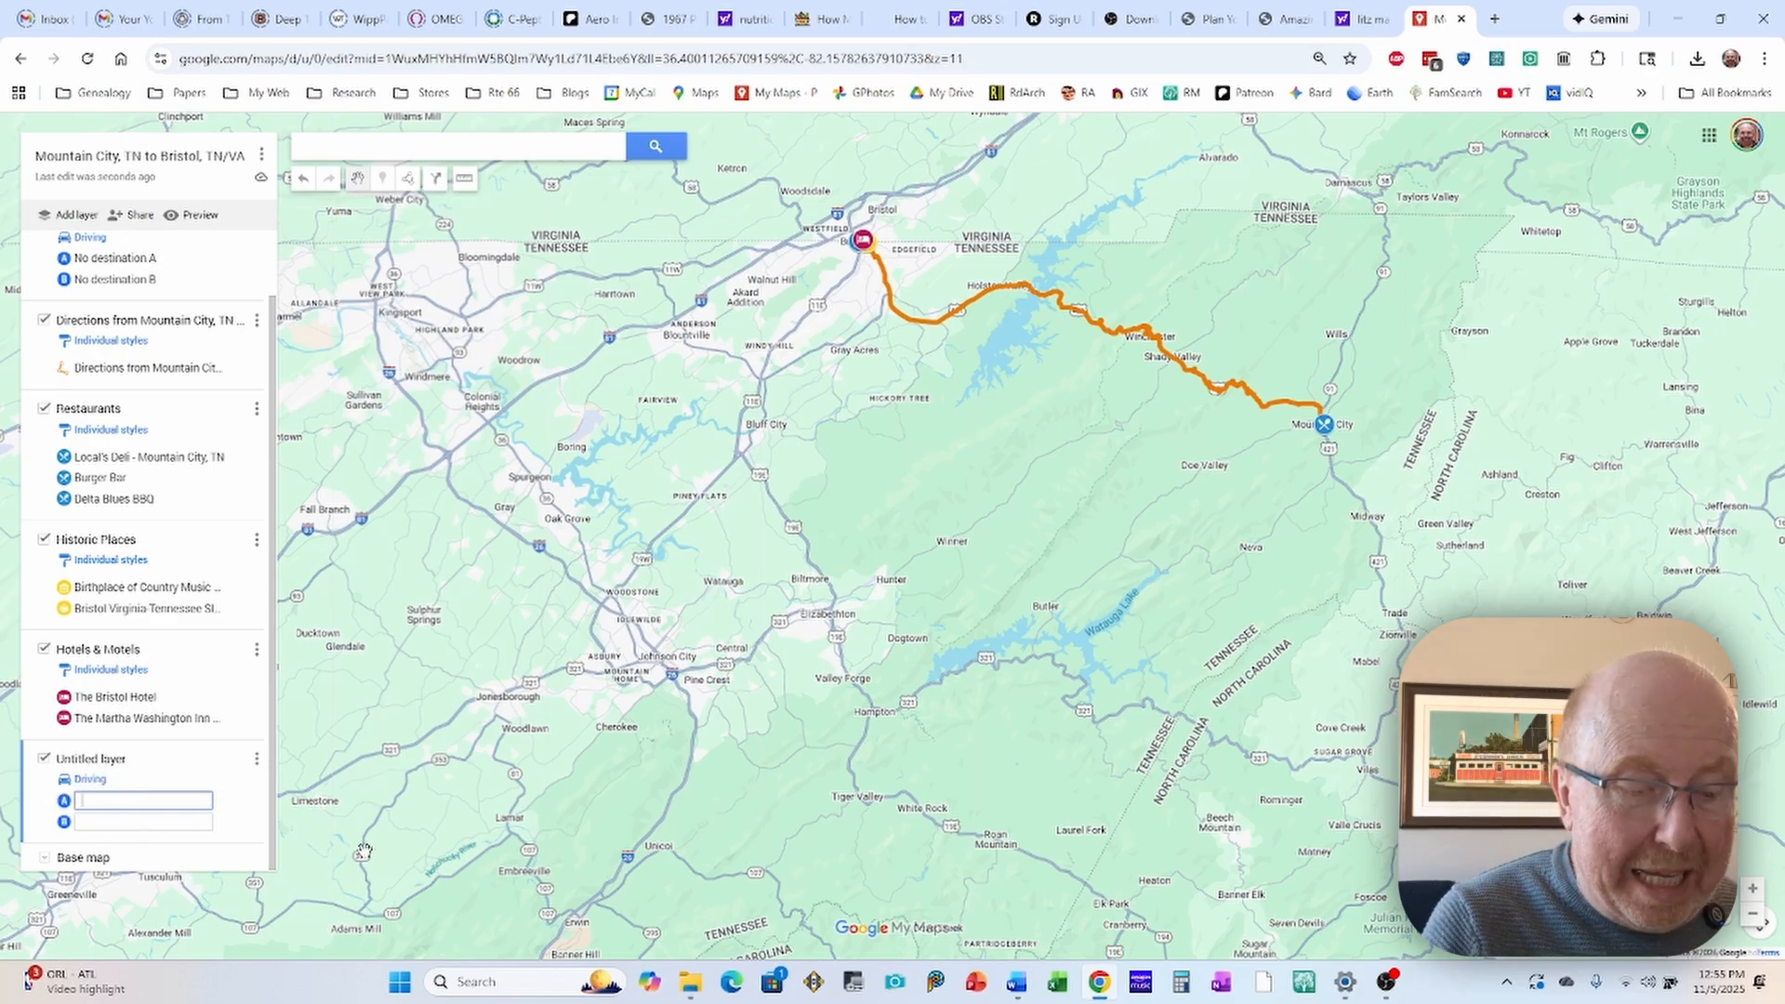
pyautogui.moveTo(697, 981)
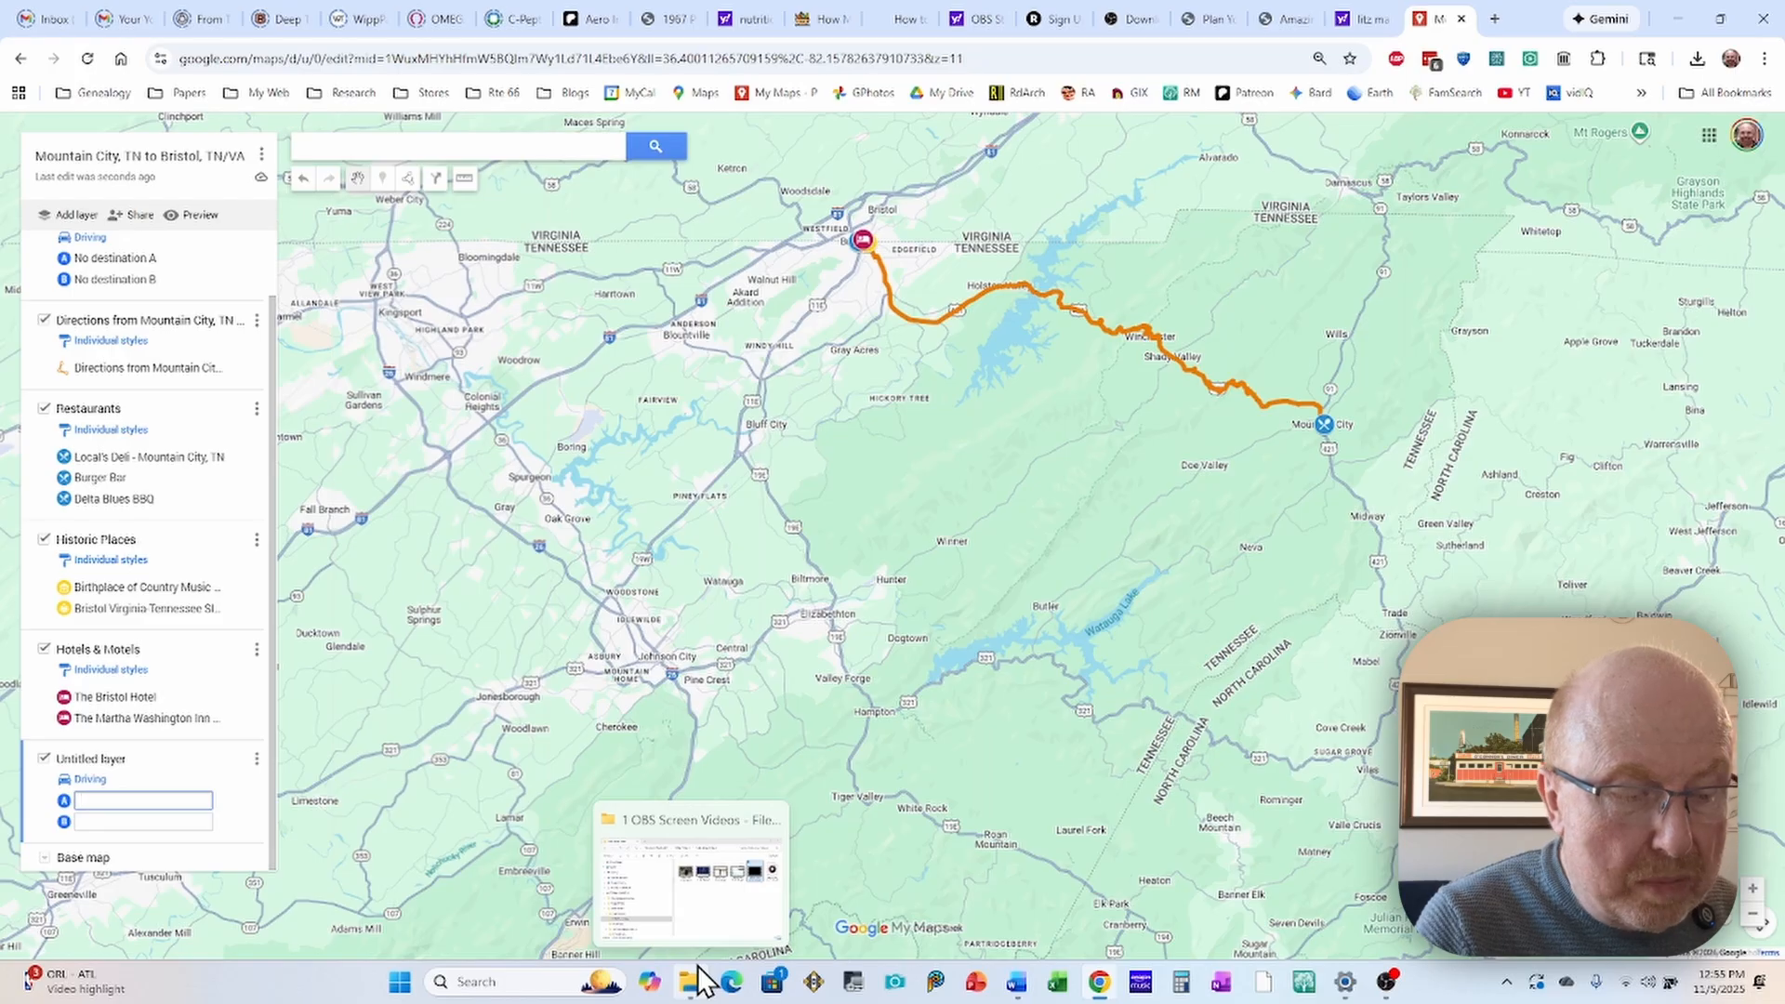
pyautogui.write('ones')
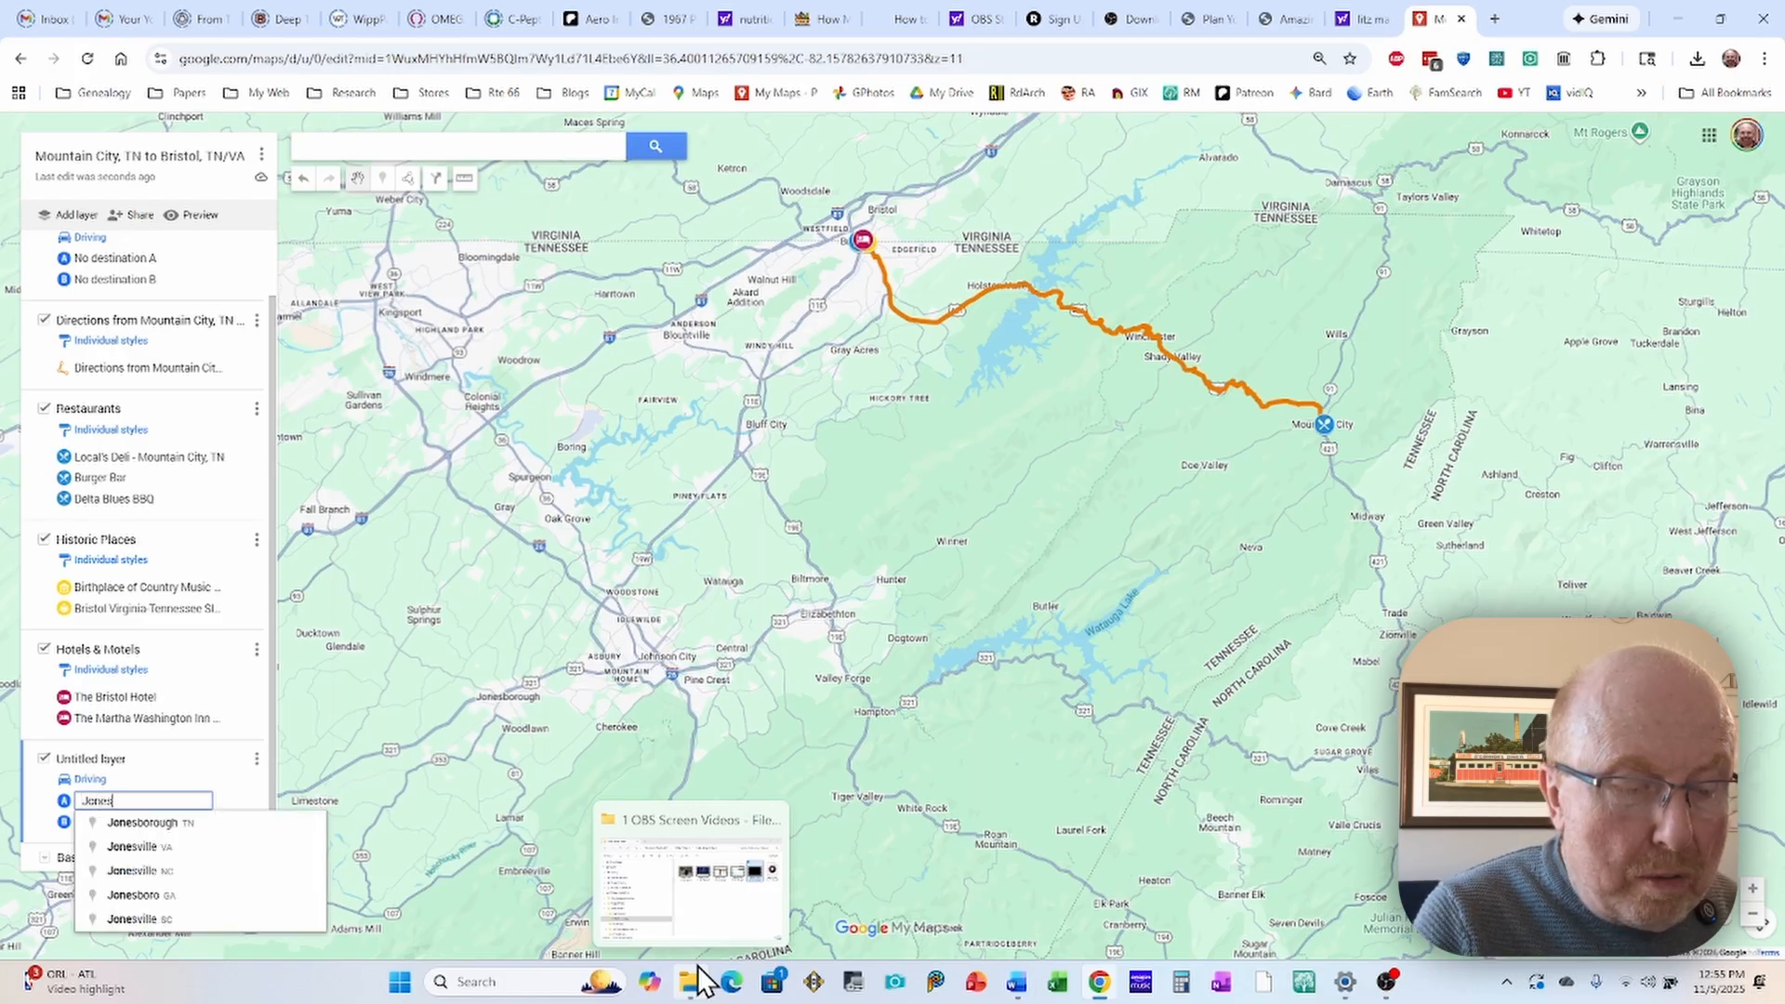
pyautogui.write('borough')
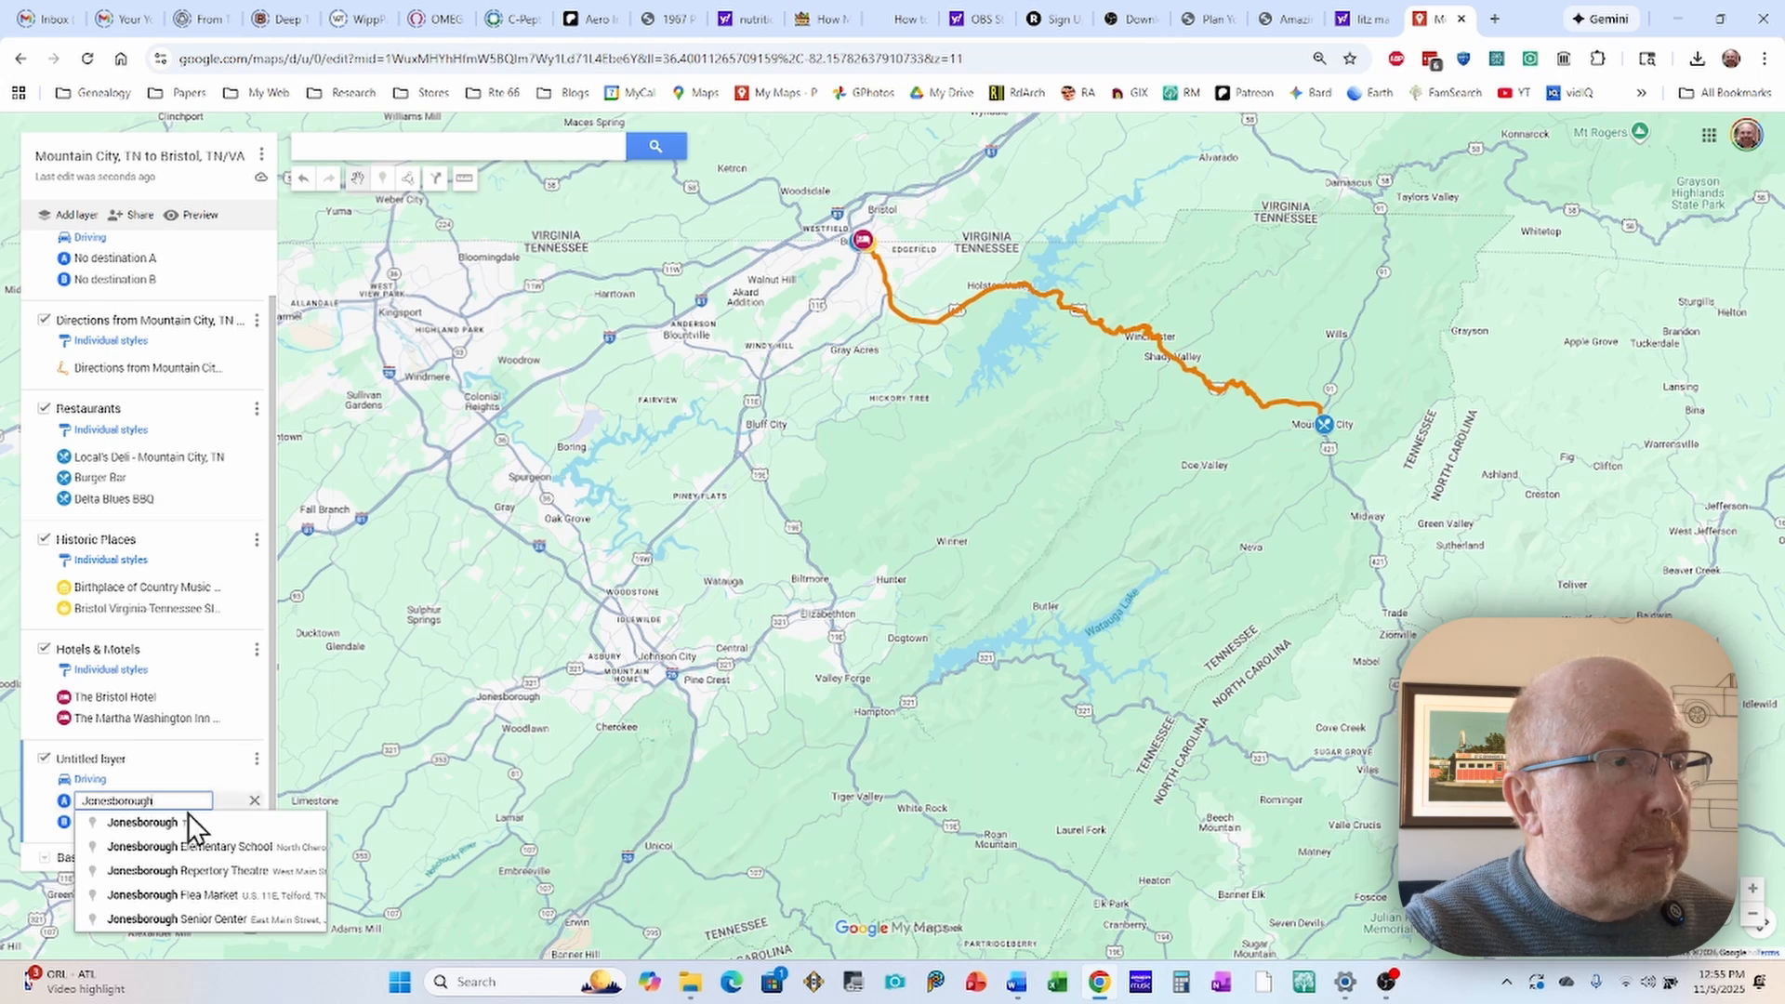
pyautogui.click(170, 828)
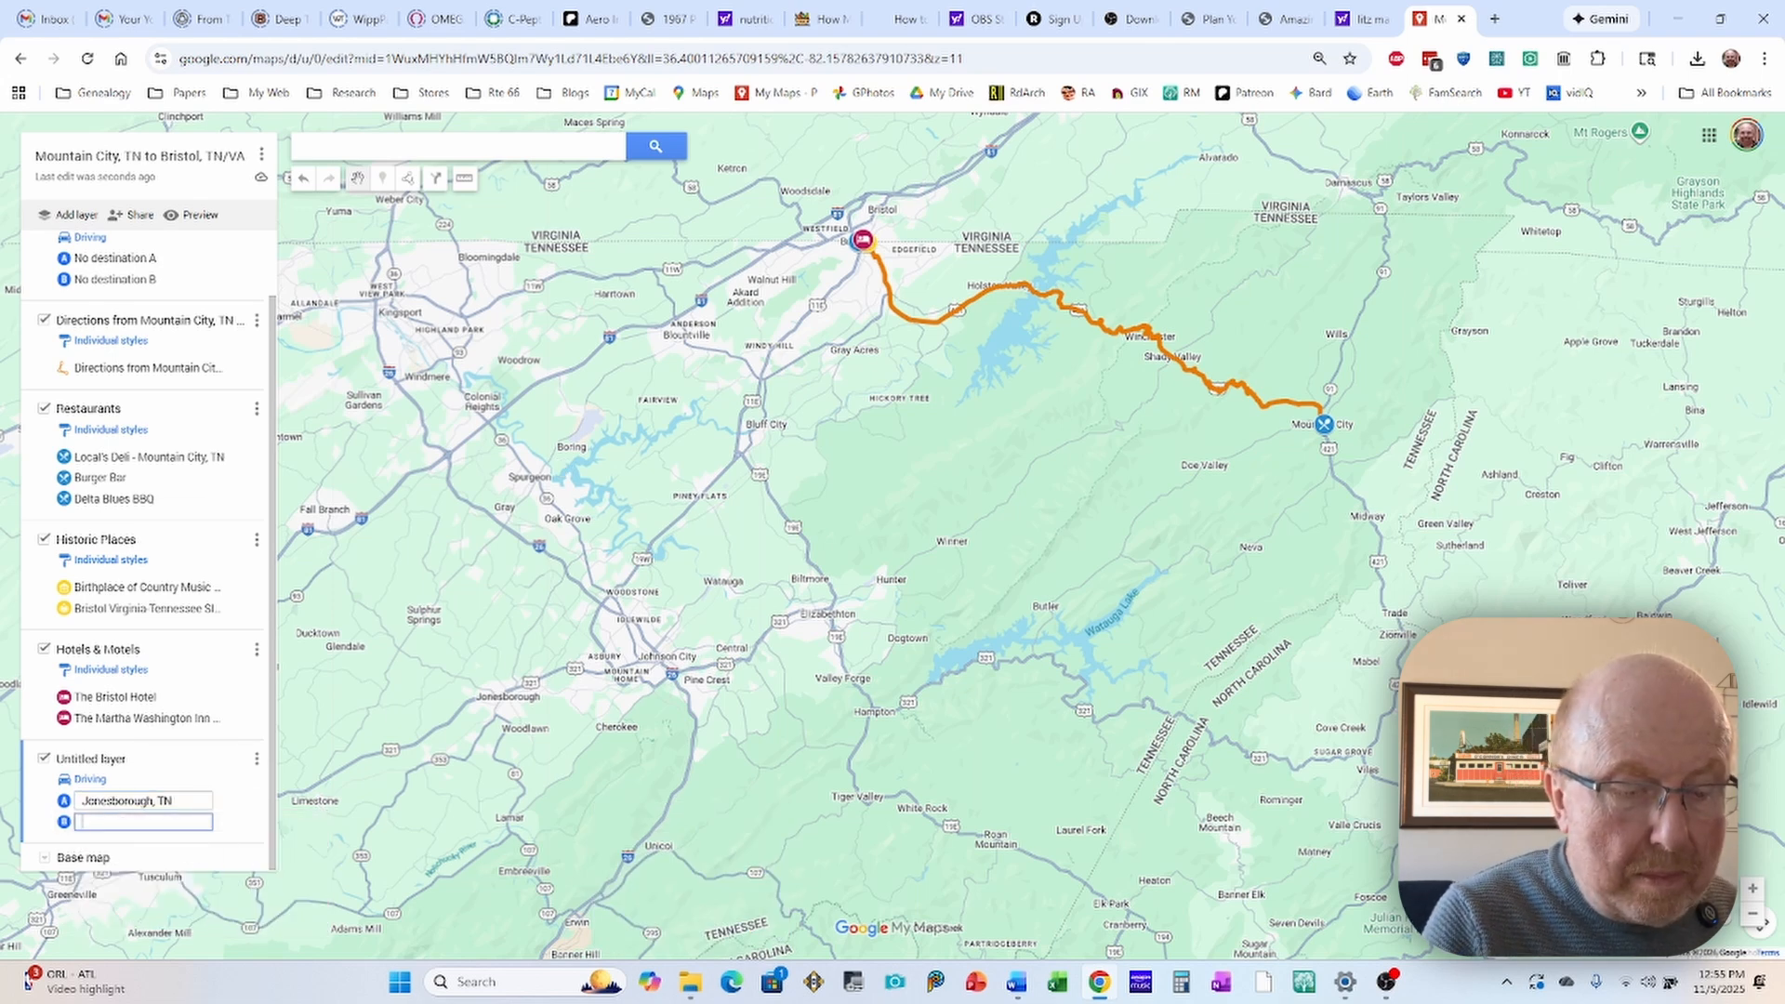
pyautogui.write('Mountain')
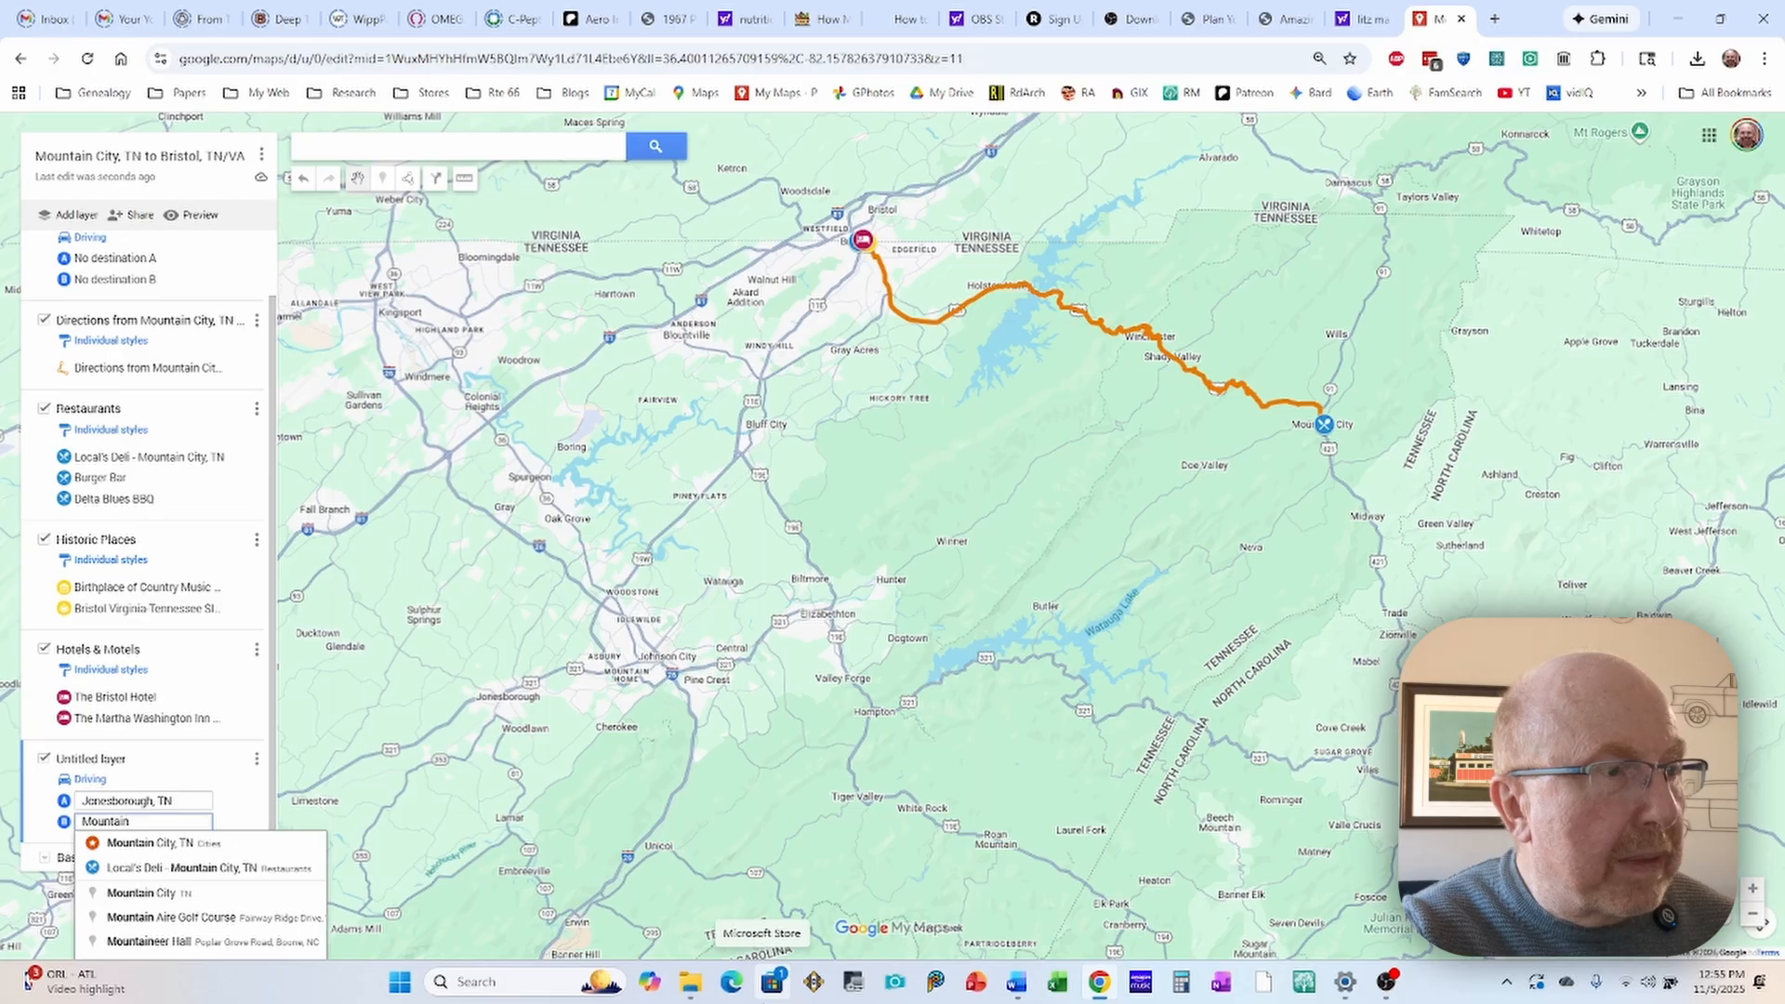
pyautogui.click(142, 892)
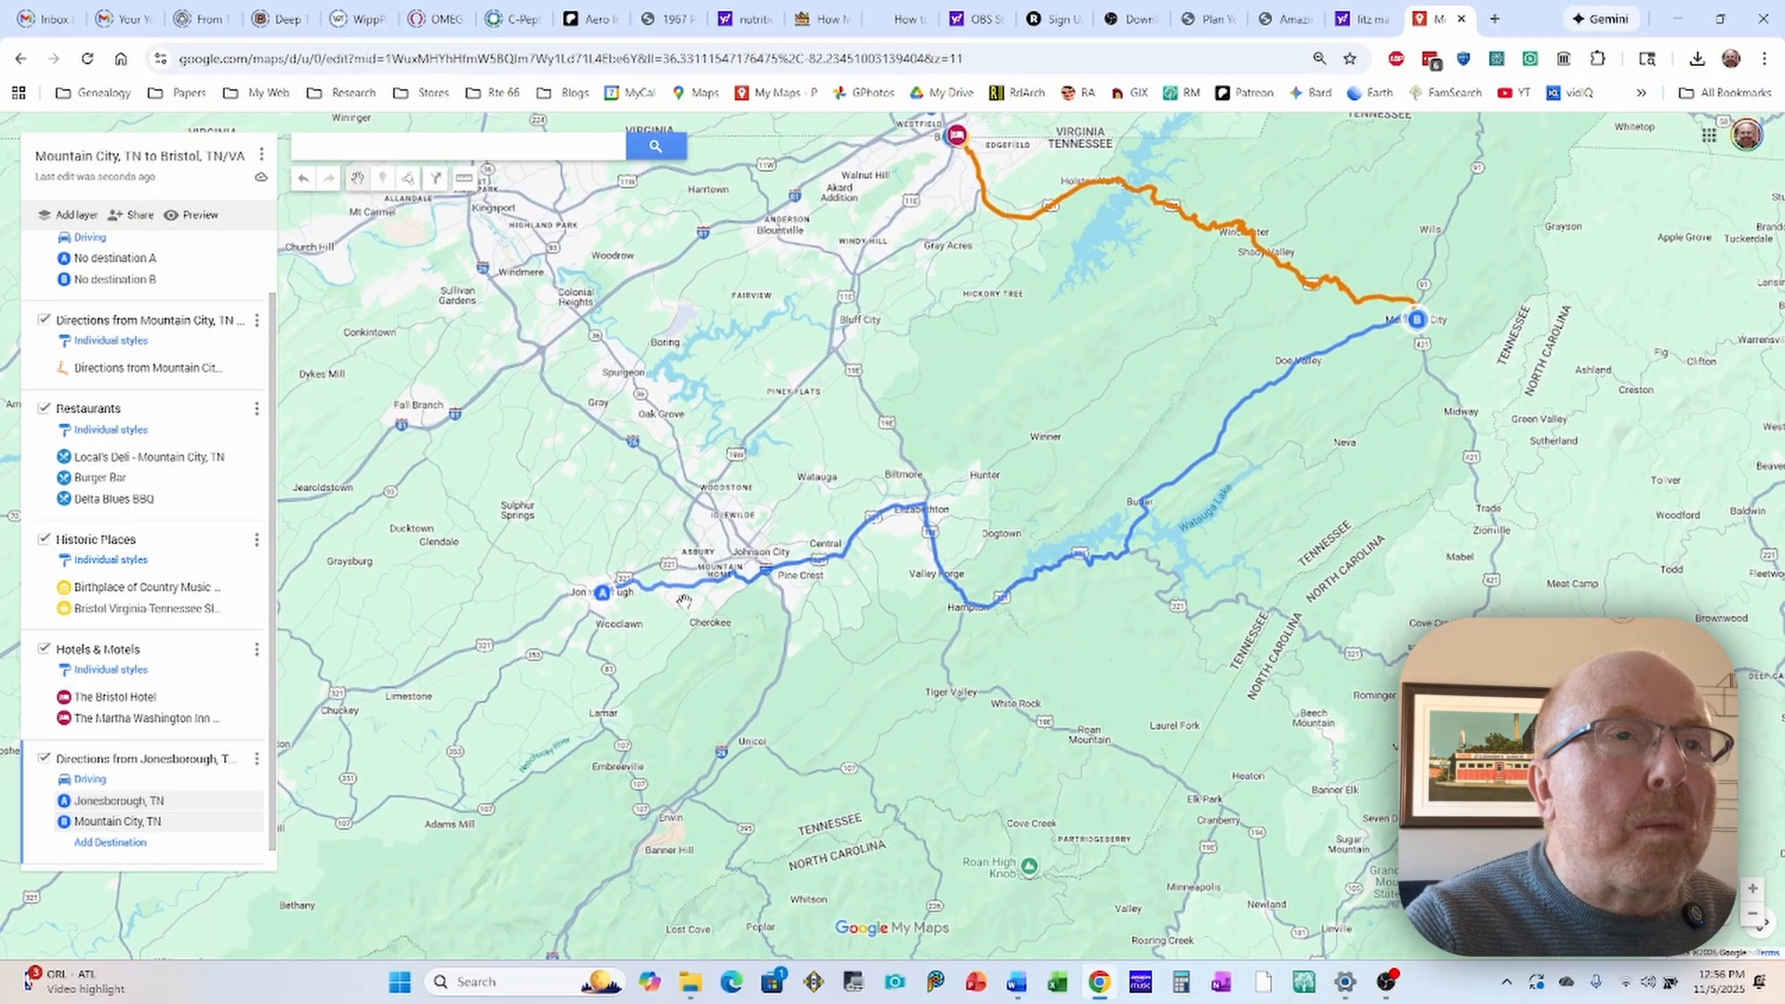
# Step: Reroute the Jonesborough to Mountain City drive off the main highway near Sammons Hot Dogs, following W G St into Elizabethton
pyautogui.scroll(5, 683, 599)
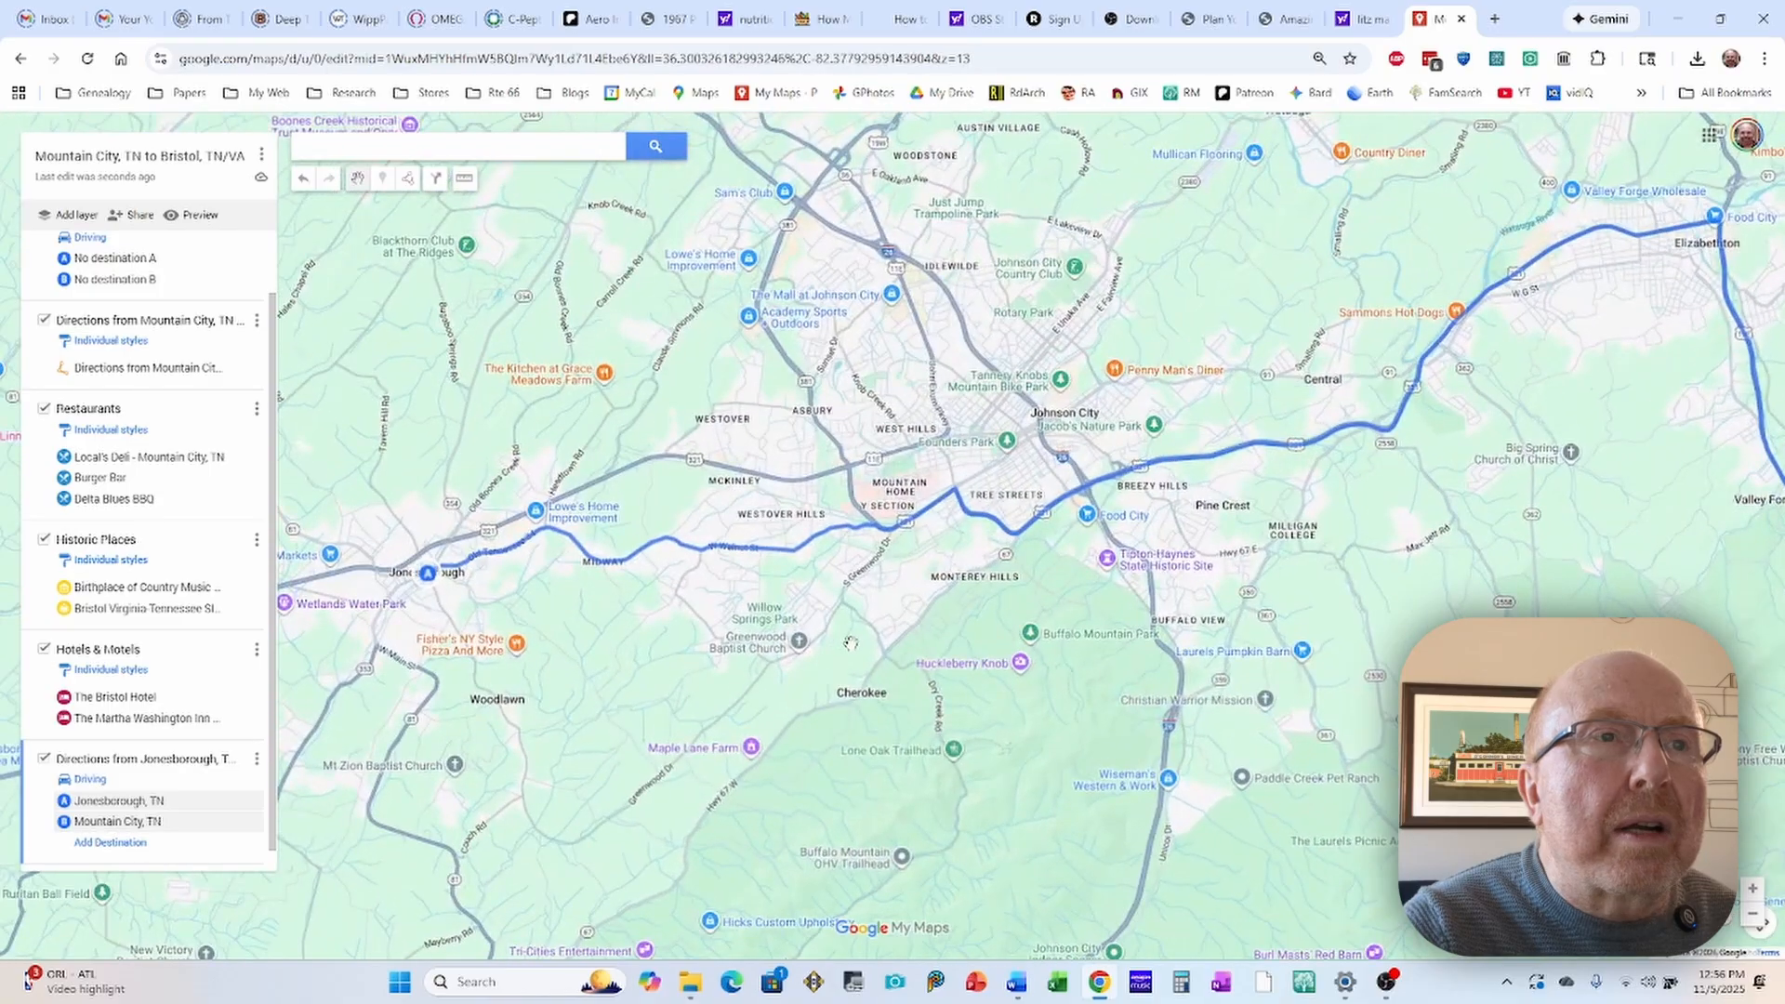
pyautogui.moveTo(986, 597); pyautogui.dragTo(734, 620)
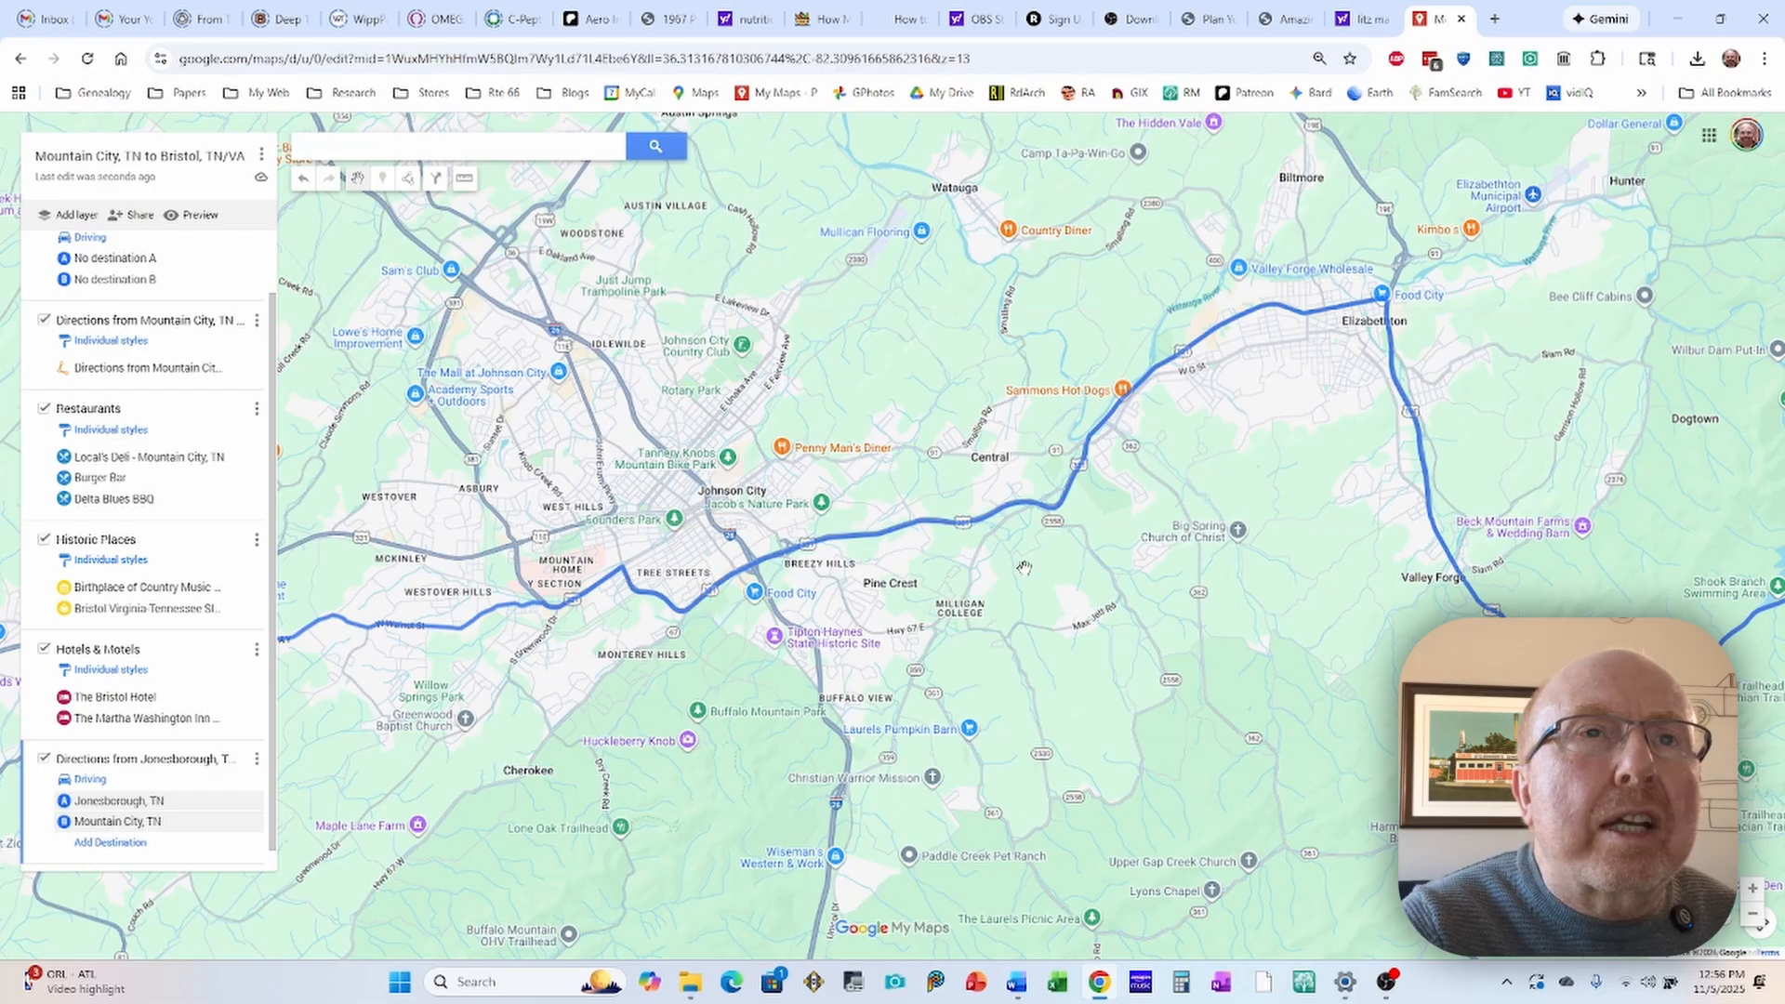
pyautogui.moveTo(1181, 477); pyautogui.dragTo(901, 555)
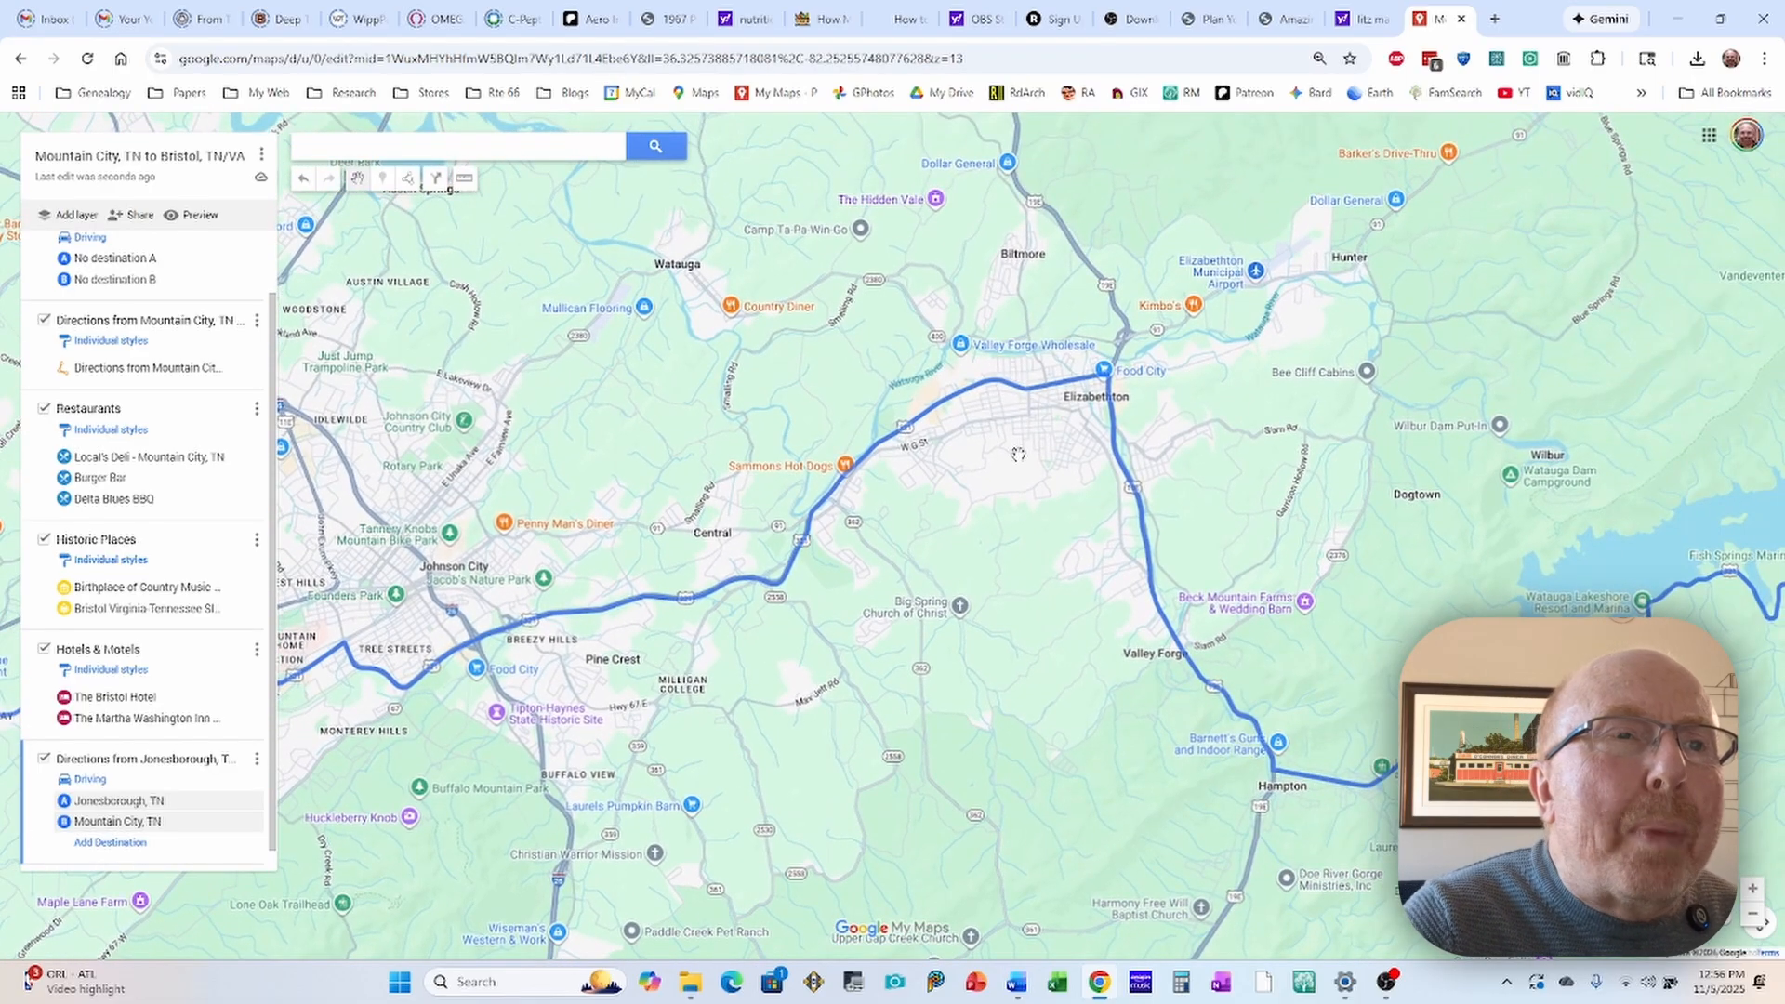
pyautogui.moveTo(1018, 455); pyautogui.dragTo(905, 558)
pyautogui.scroll(1, 823, 640)
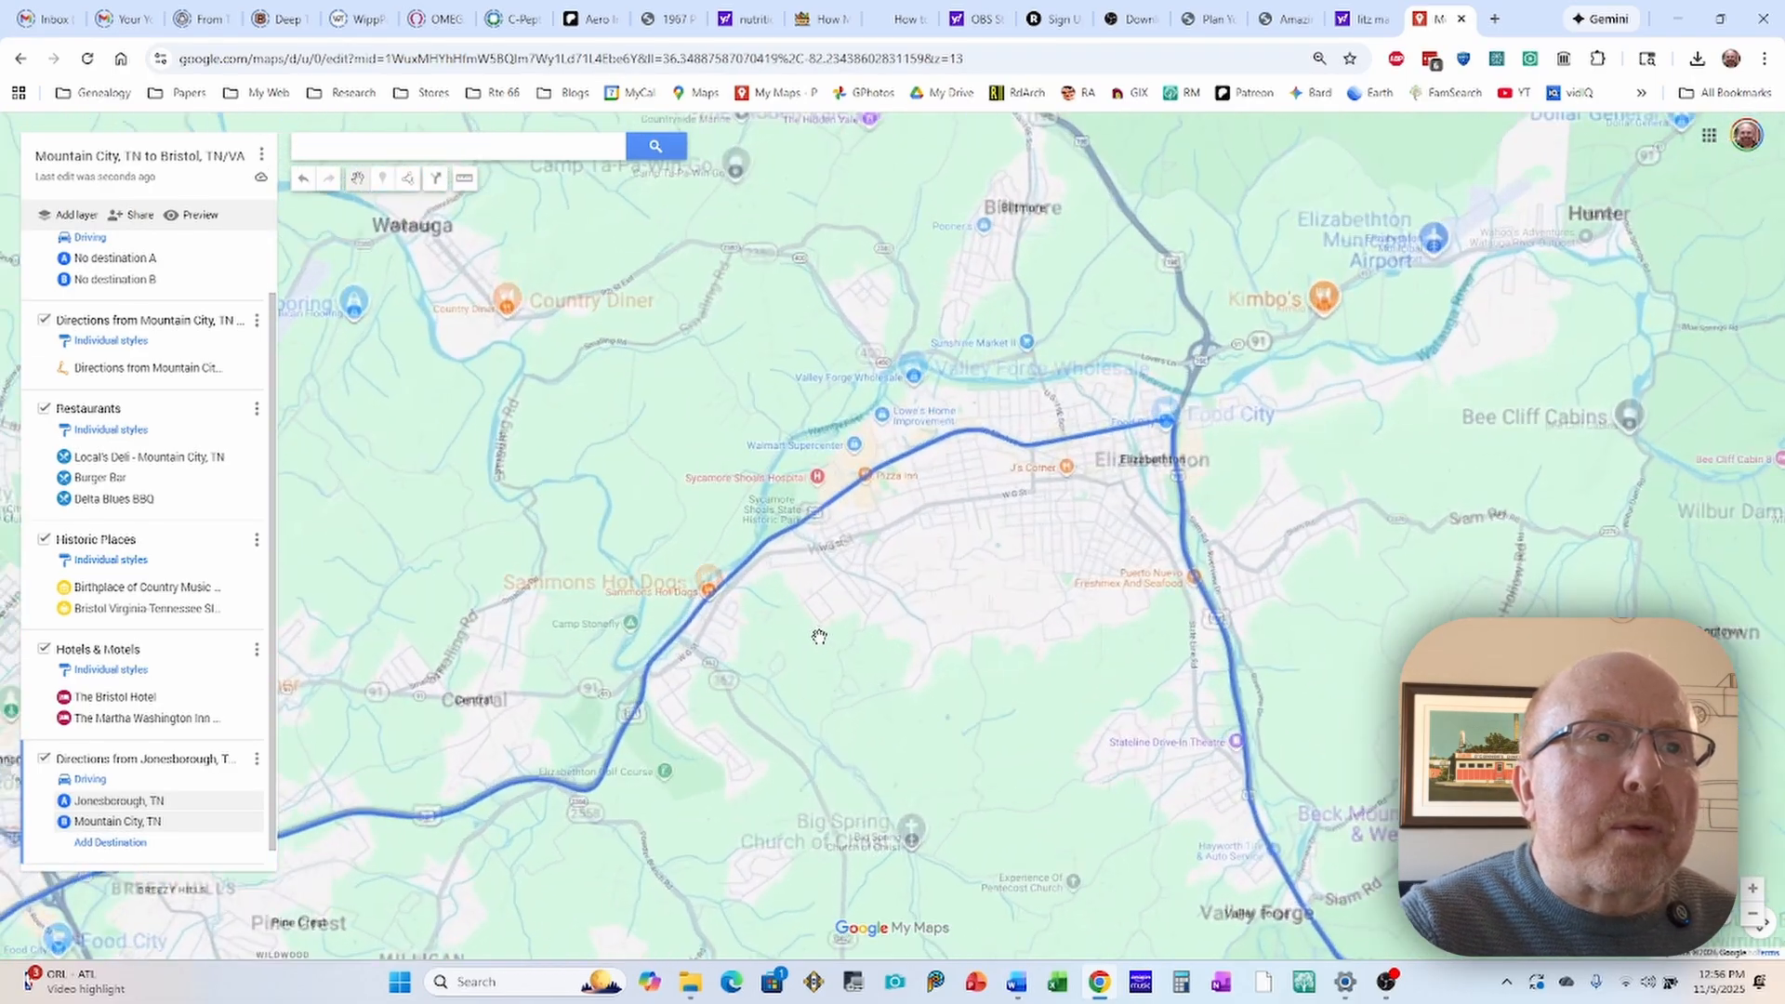
pyautogui.moveTo(780, 652); pyautogui.dragTo(844, 592)
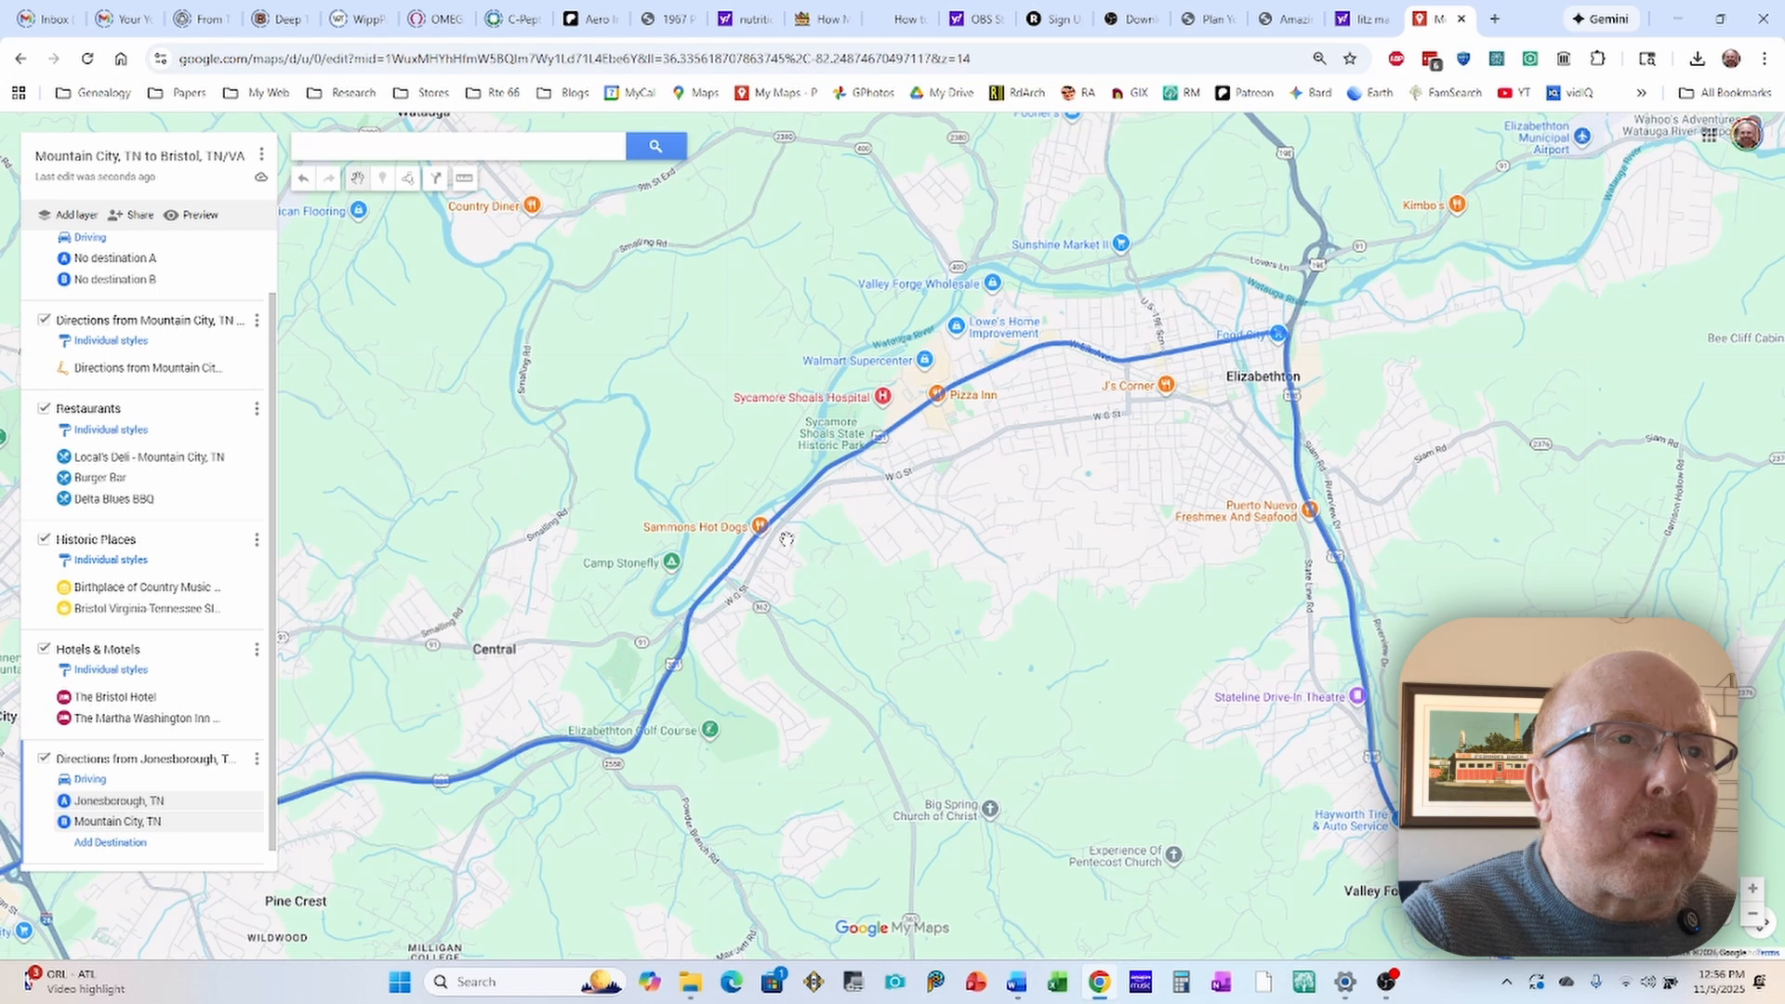
pyautogui.moveTo(787, 526); pyautogui.dragTo(786, 528)
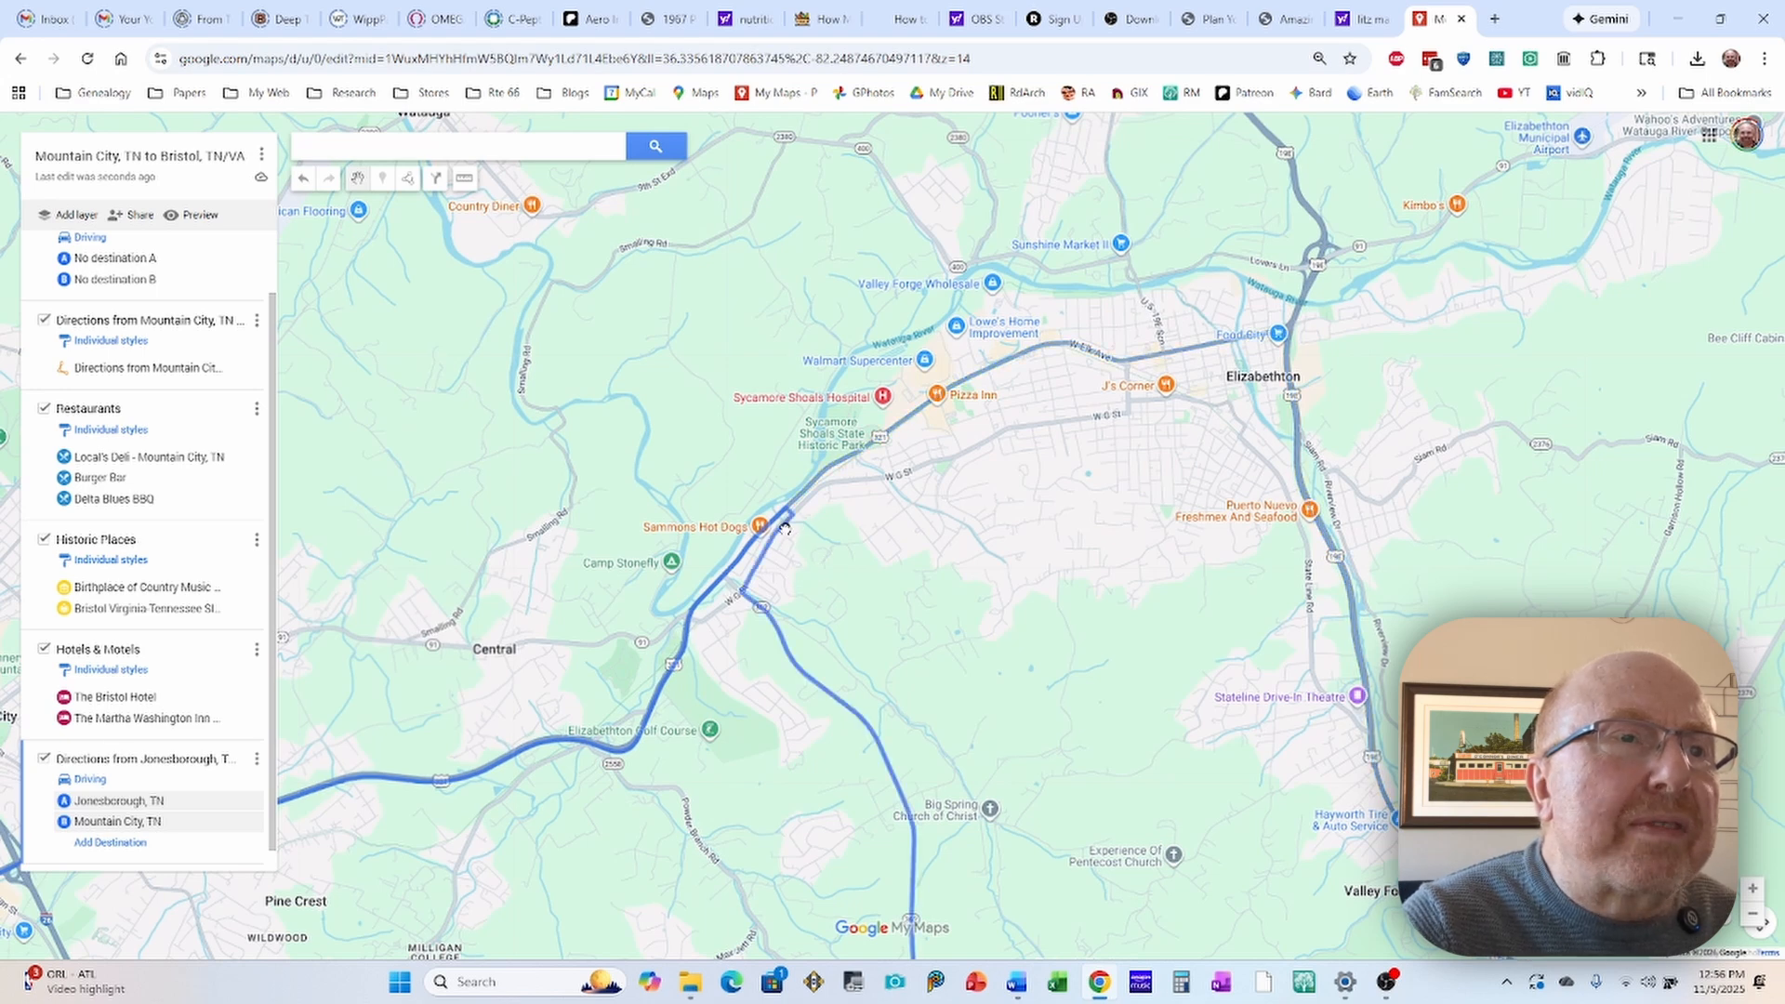
pyautogui.moveTo(755, 588)
pyautogui.mouseDown()
pyautogui.moveTo(725, 609)
pyautogui.moveTo(746, 587)
pyautogui.mouseUp()
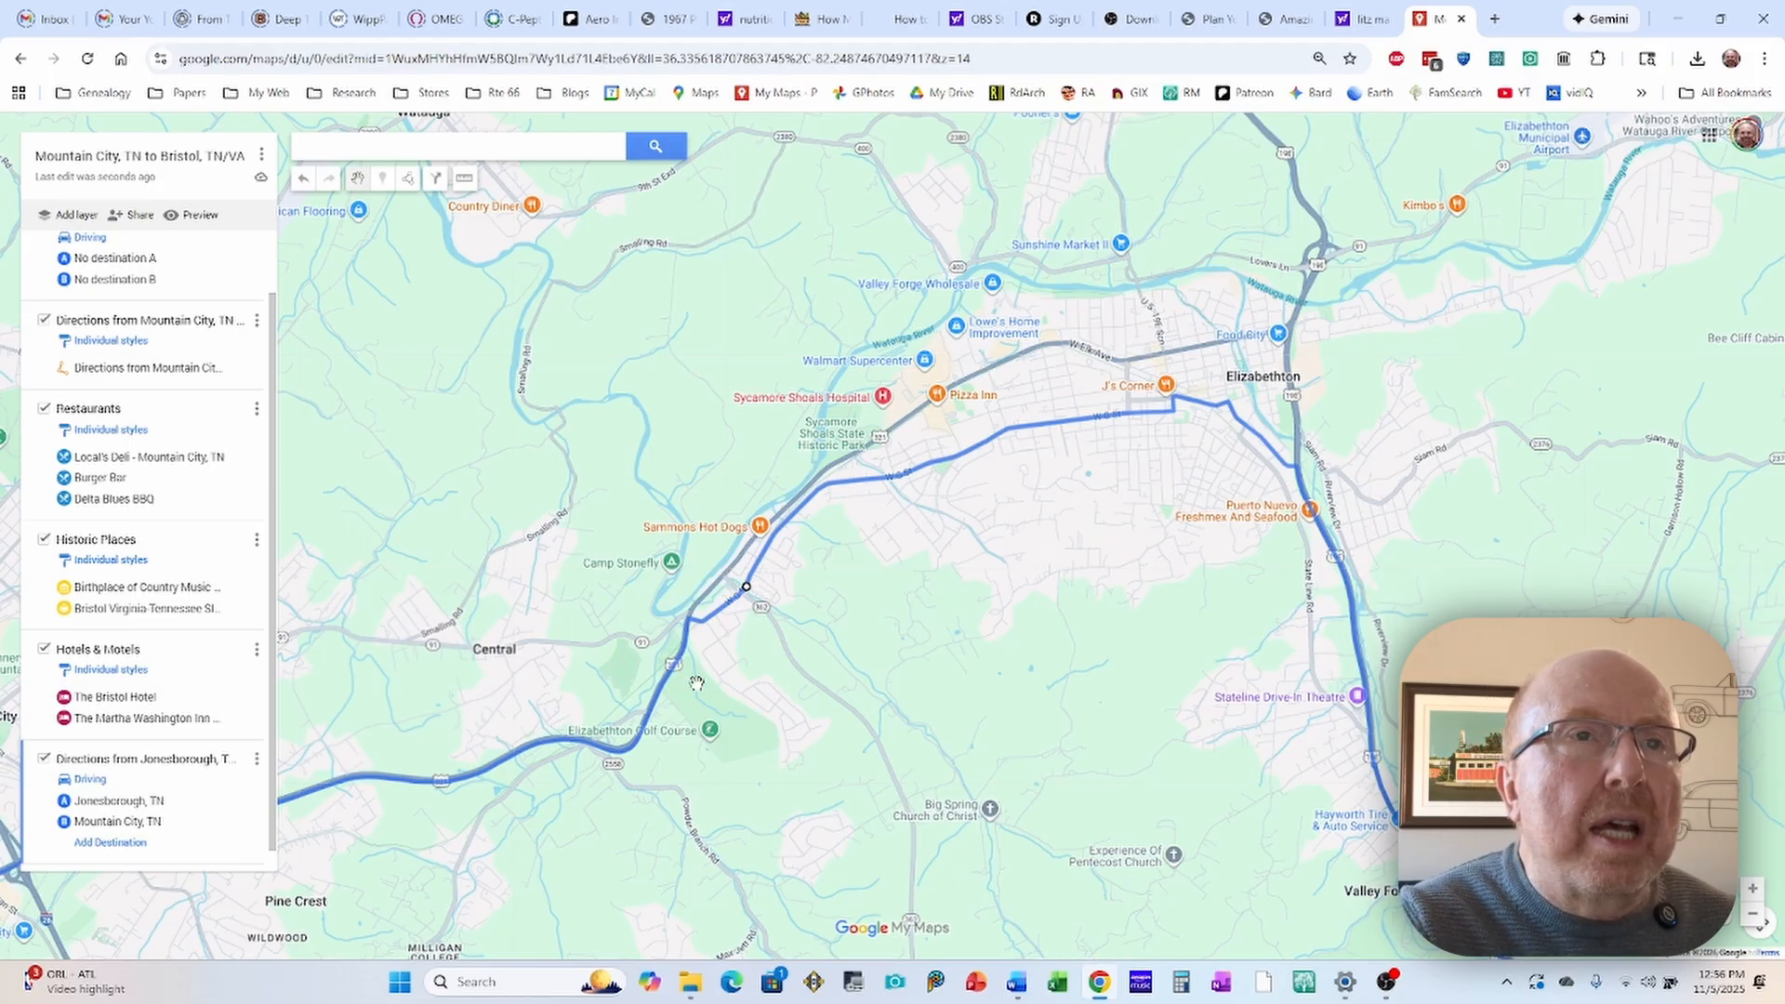
# Step: Reroute the drive through downtown Elizabethton along E Elk Ave instead of State Line Rd
pyautogui.moveTo(982, 591); pyautogui.dragTo(856, 638)
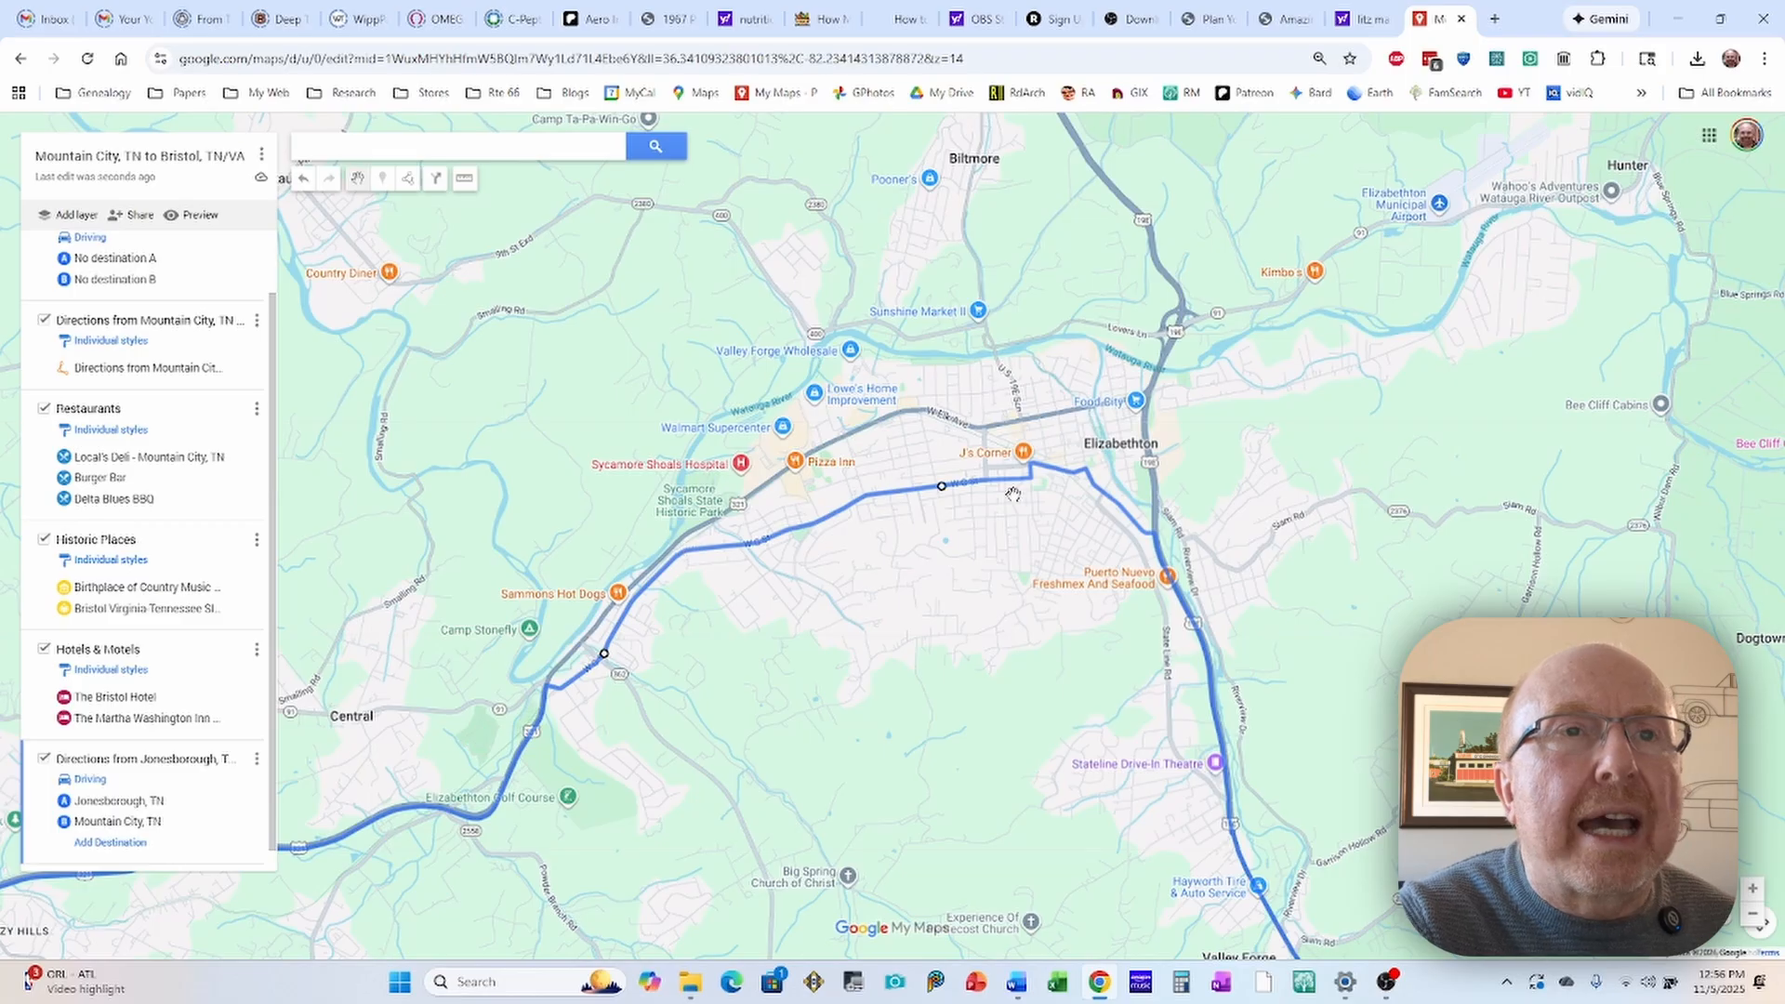
pyautogui.scroll(1, 995, 518)
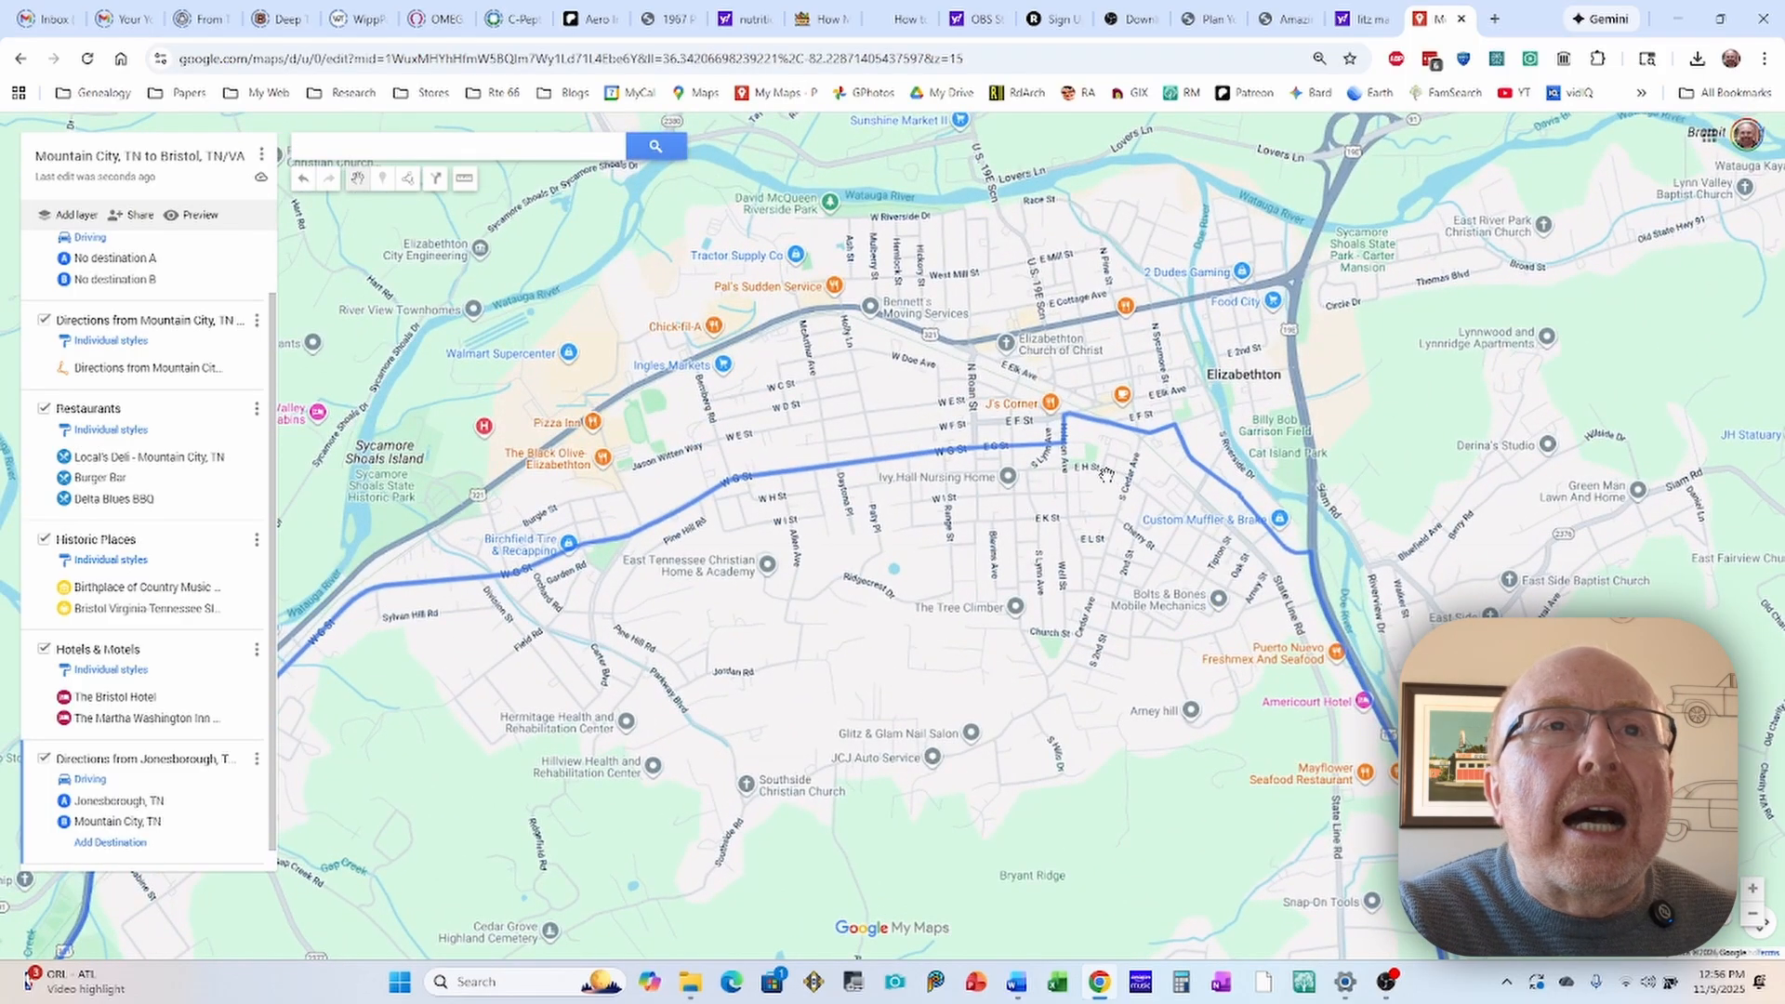
pyautogui.moveTo(1140, 485); pyautogui.dragTo(934, 451)
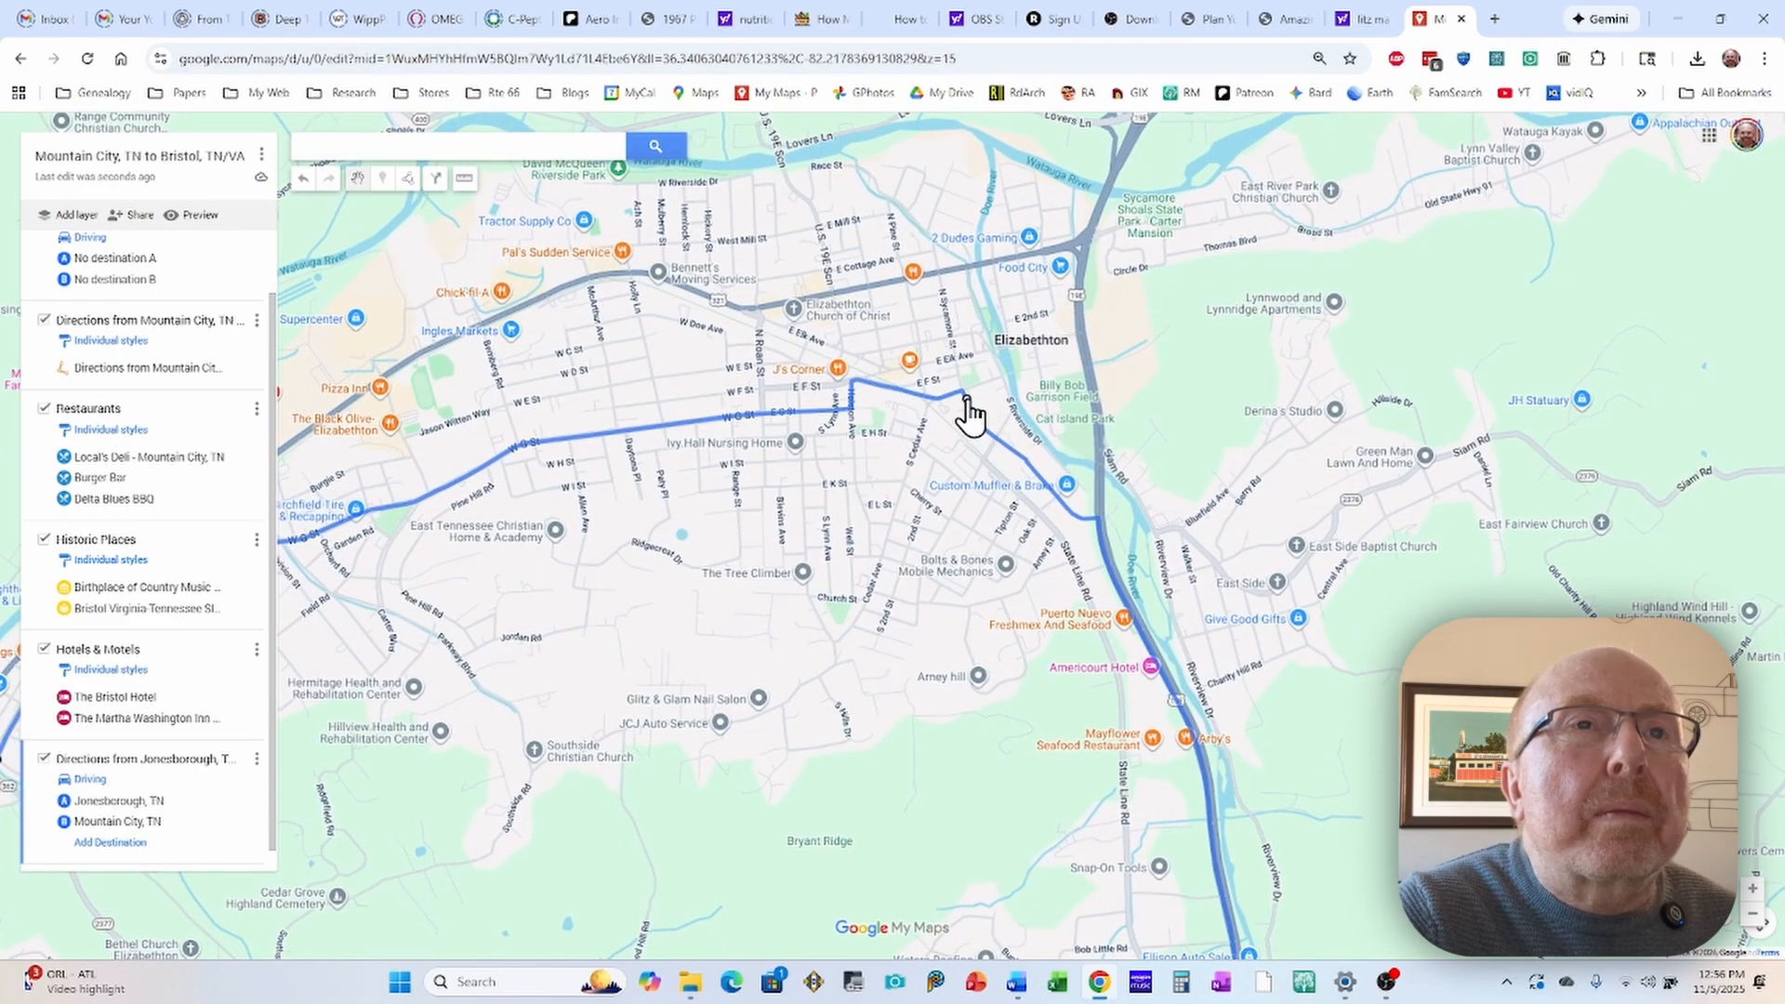
pyautogui.moveTo(975, 384); pyautogui.dragTo(981, 355)
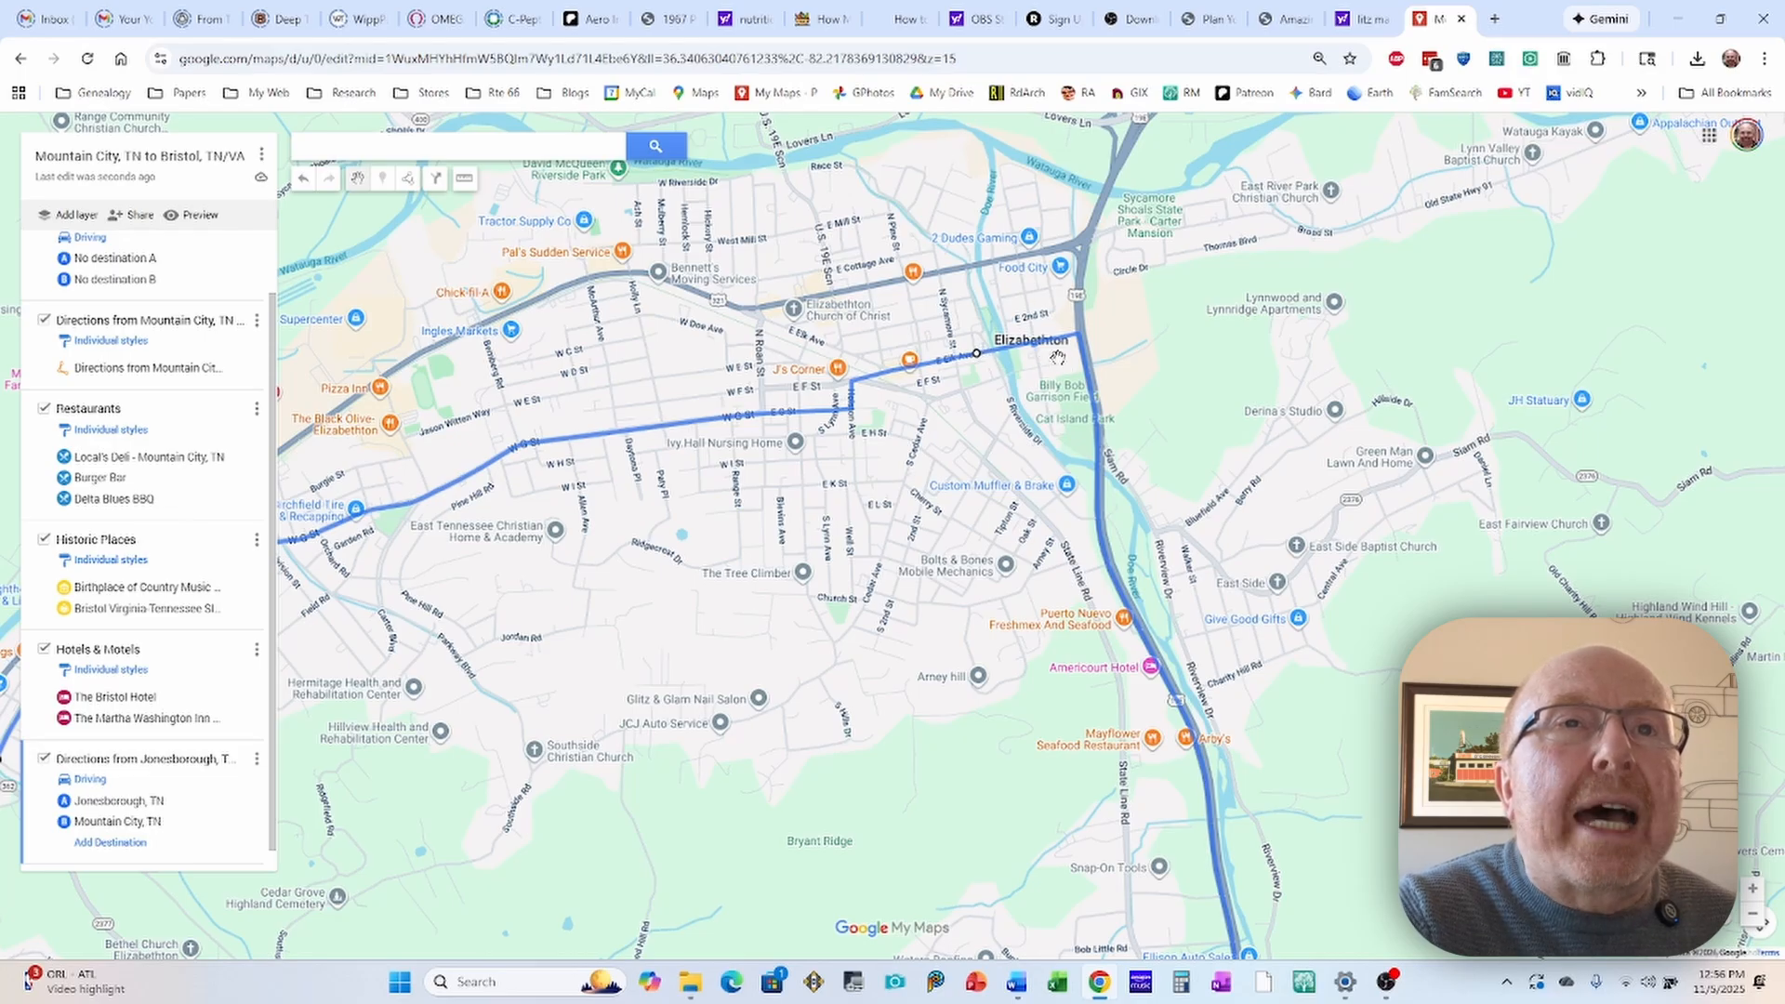
# Step: Examine the adjusted route through downtown Elizabethton and on past Hampton and Butler to Mountain City
pyautogui.scroll(1, 1054, 359)
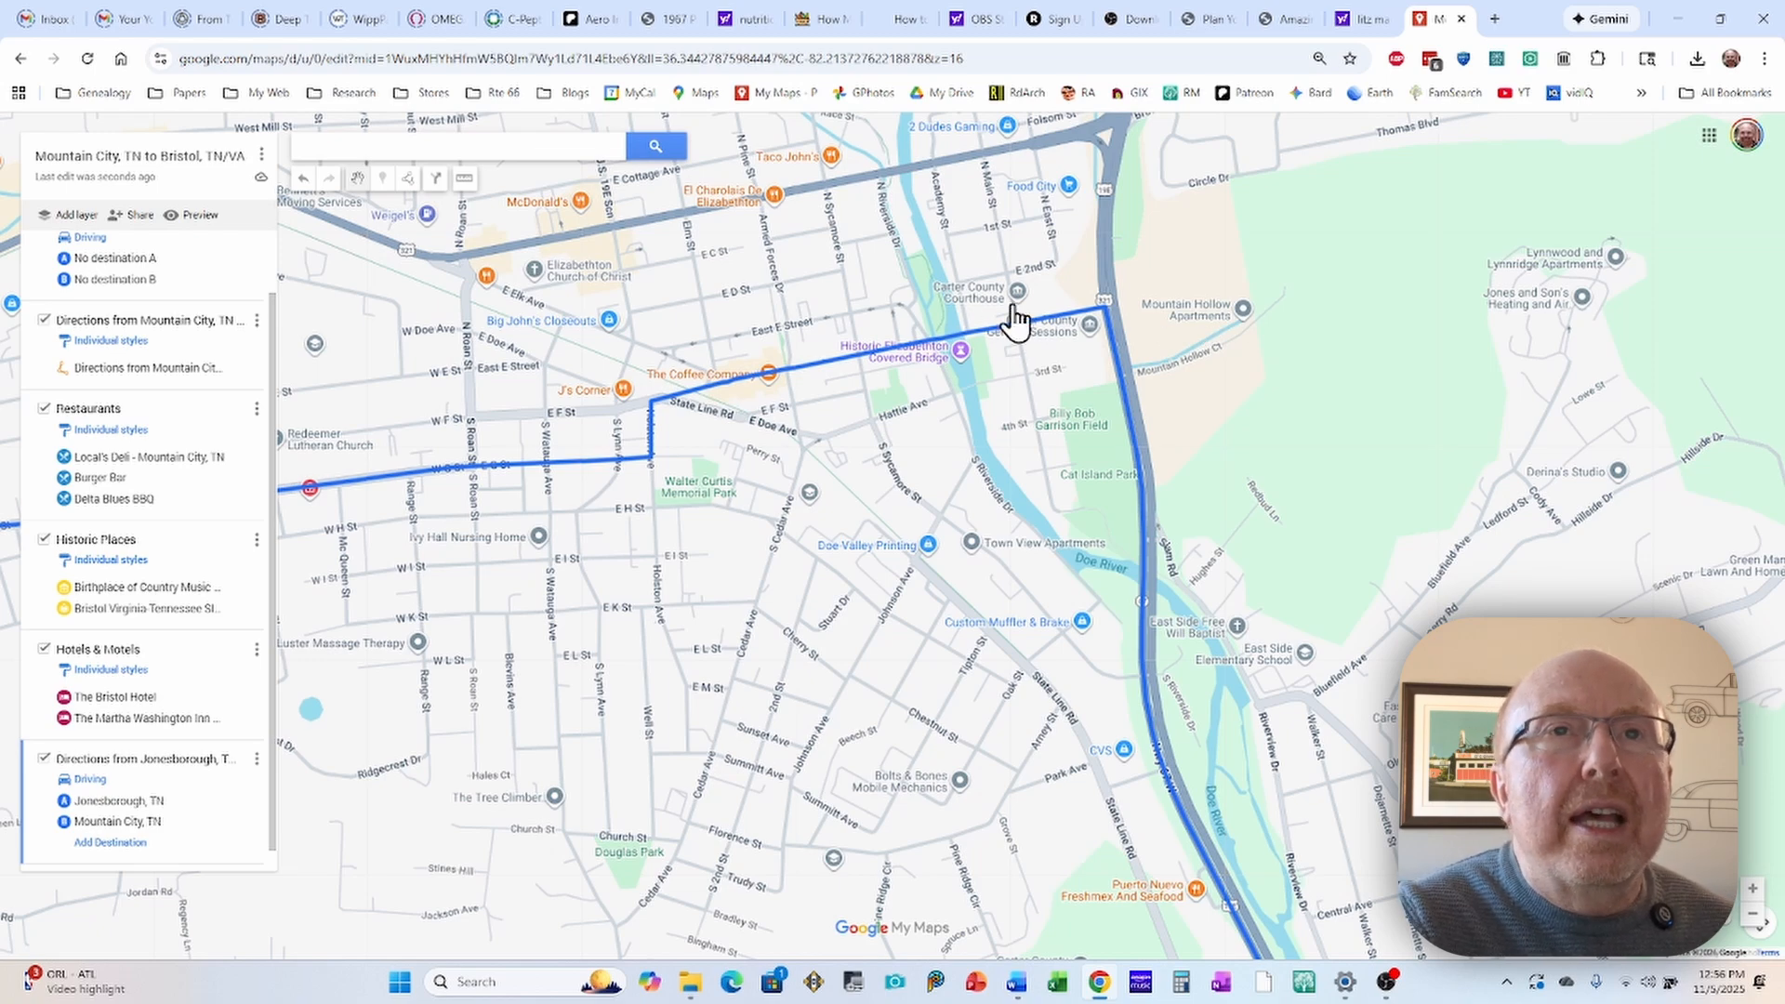
pyautogui.scroll(-1, 1231, 351)
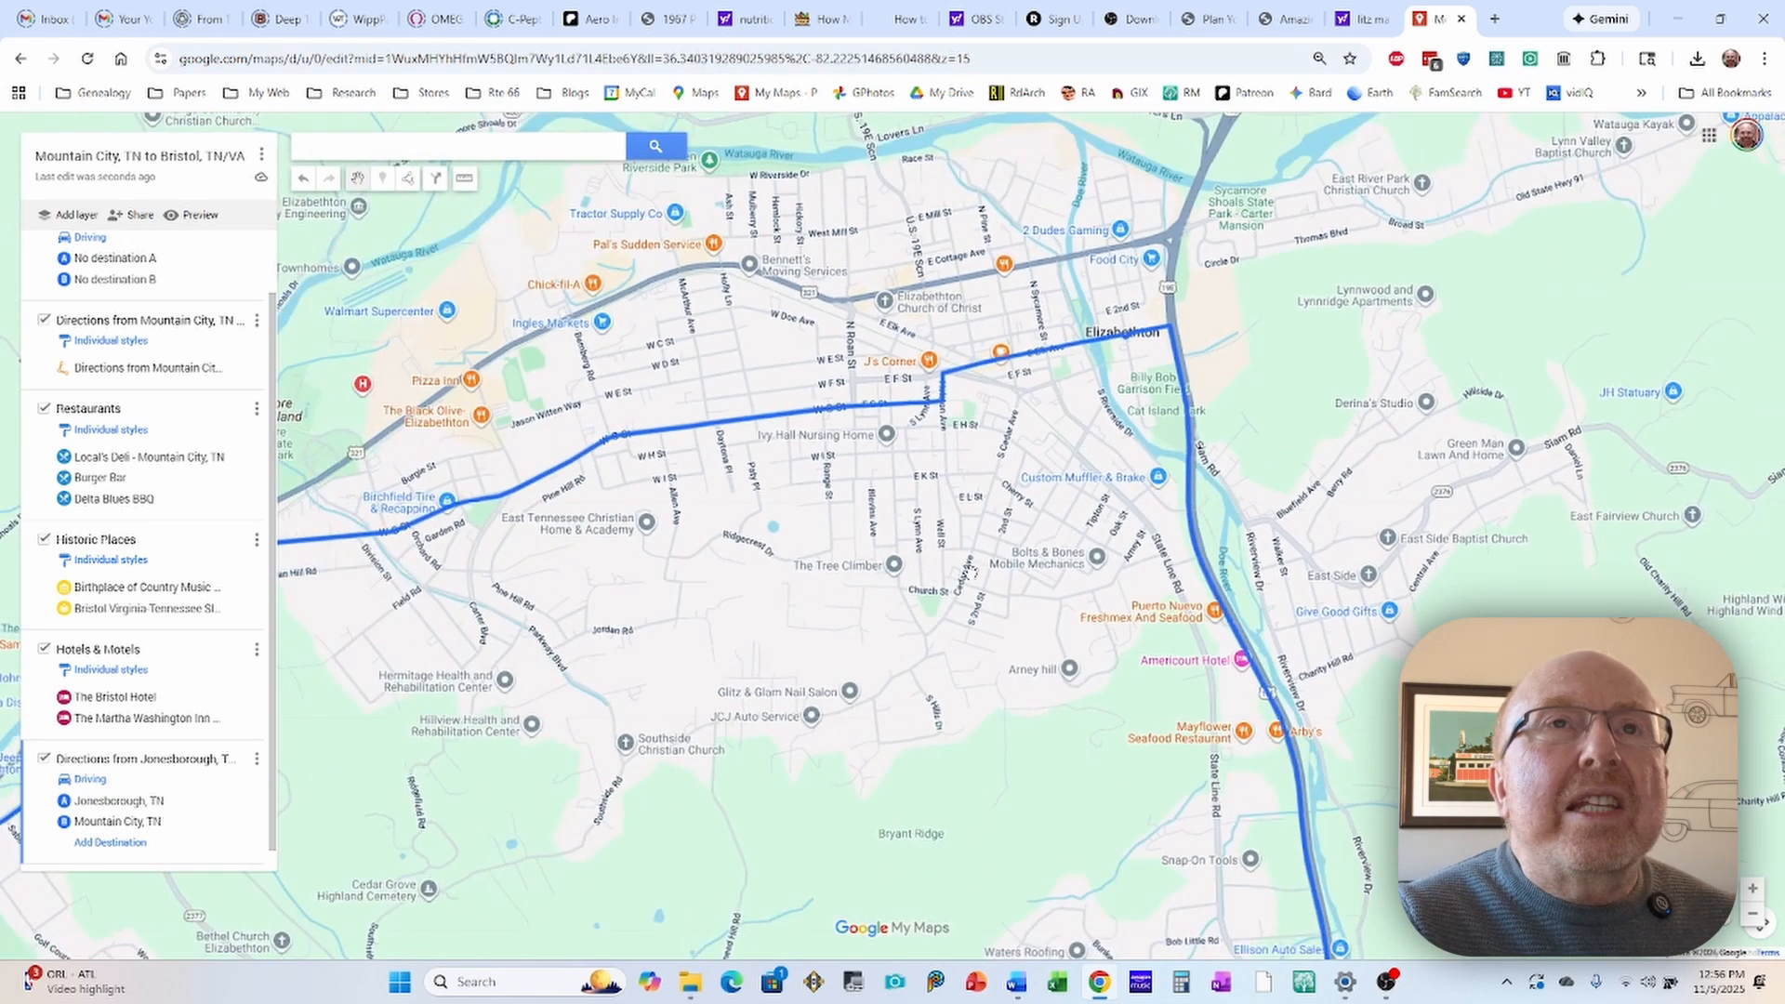
pyautogui.moveTo(973, 569); pyautogui.dragTo(942, 426)
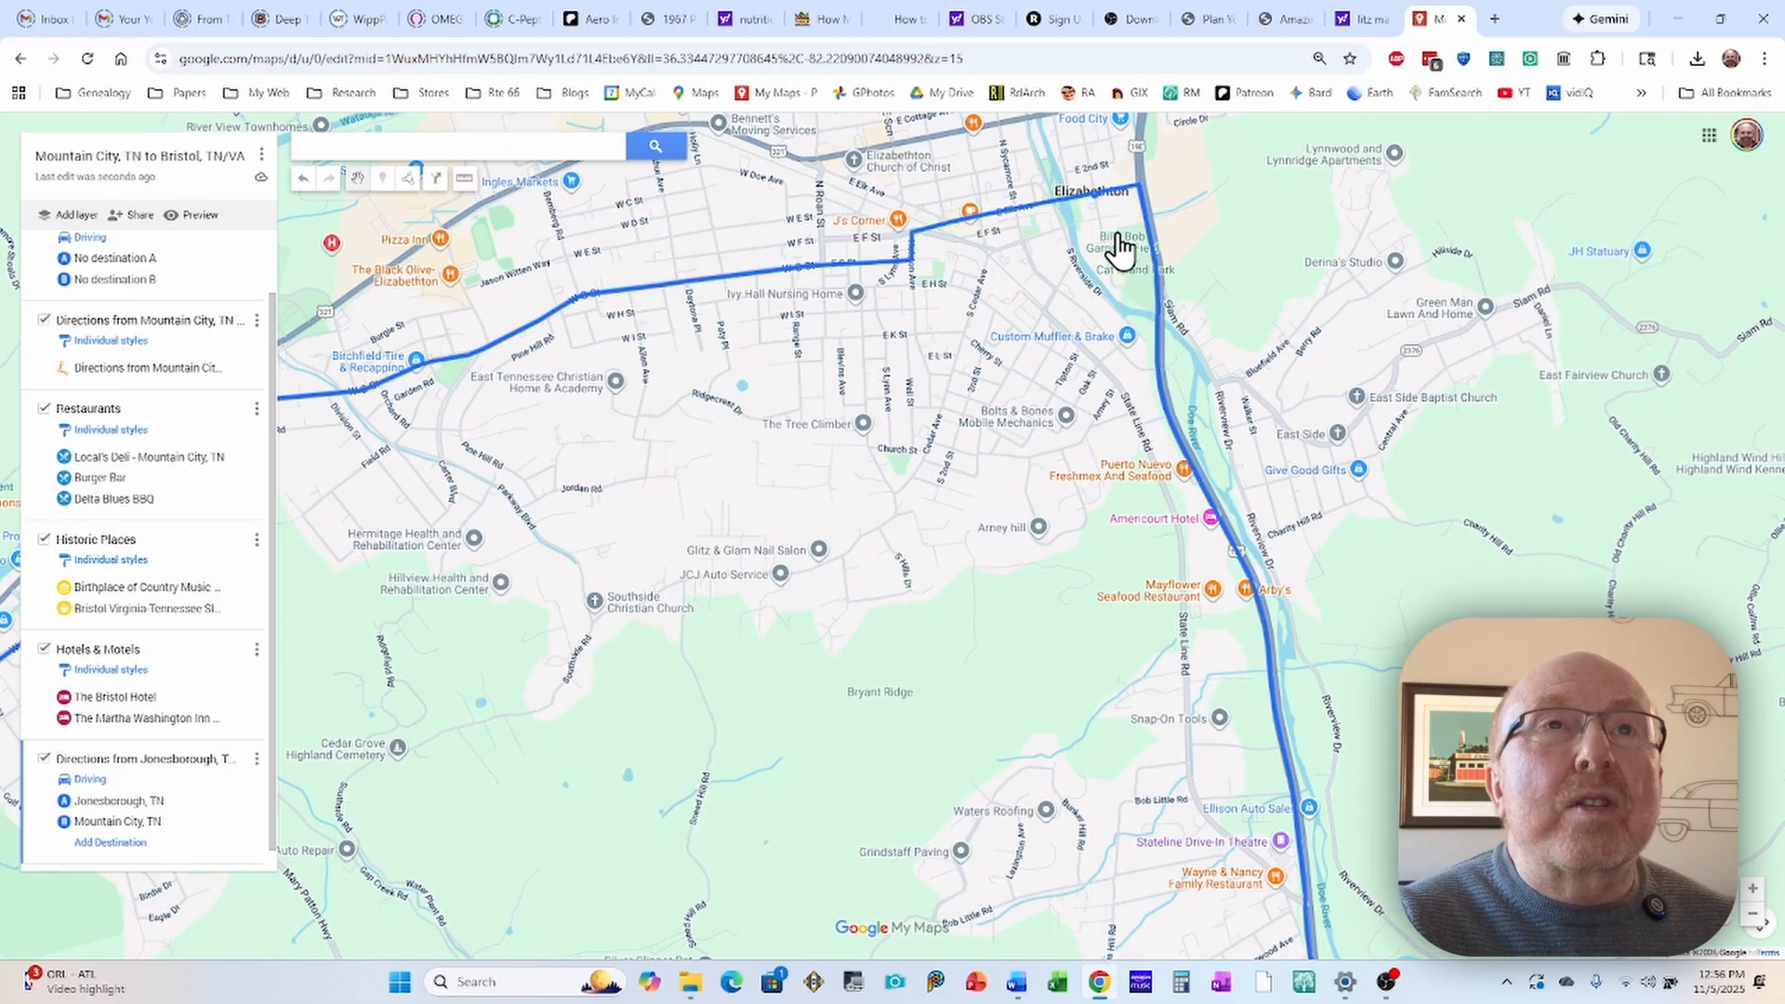
pyautogui.scroll(1, 1121, 249)
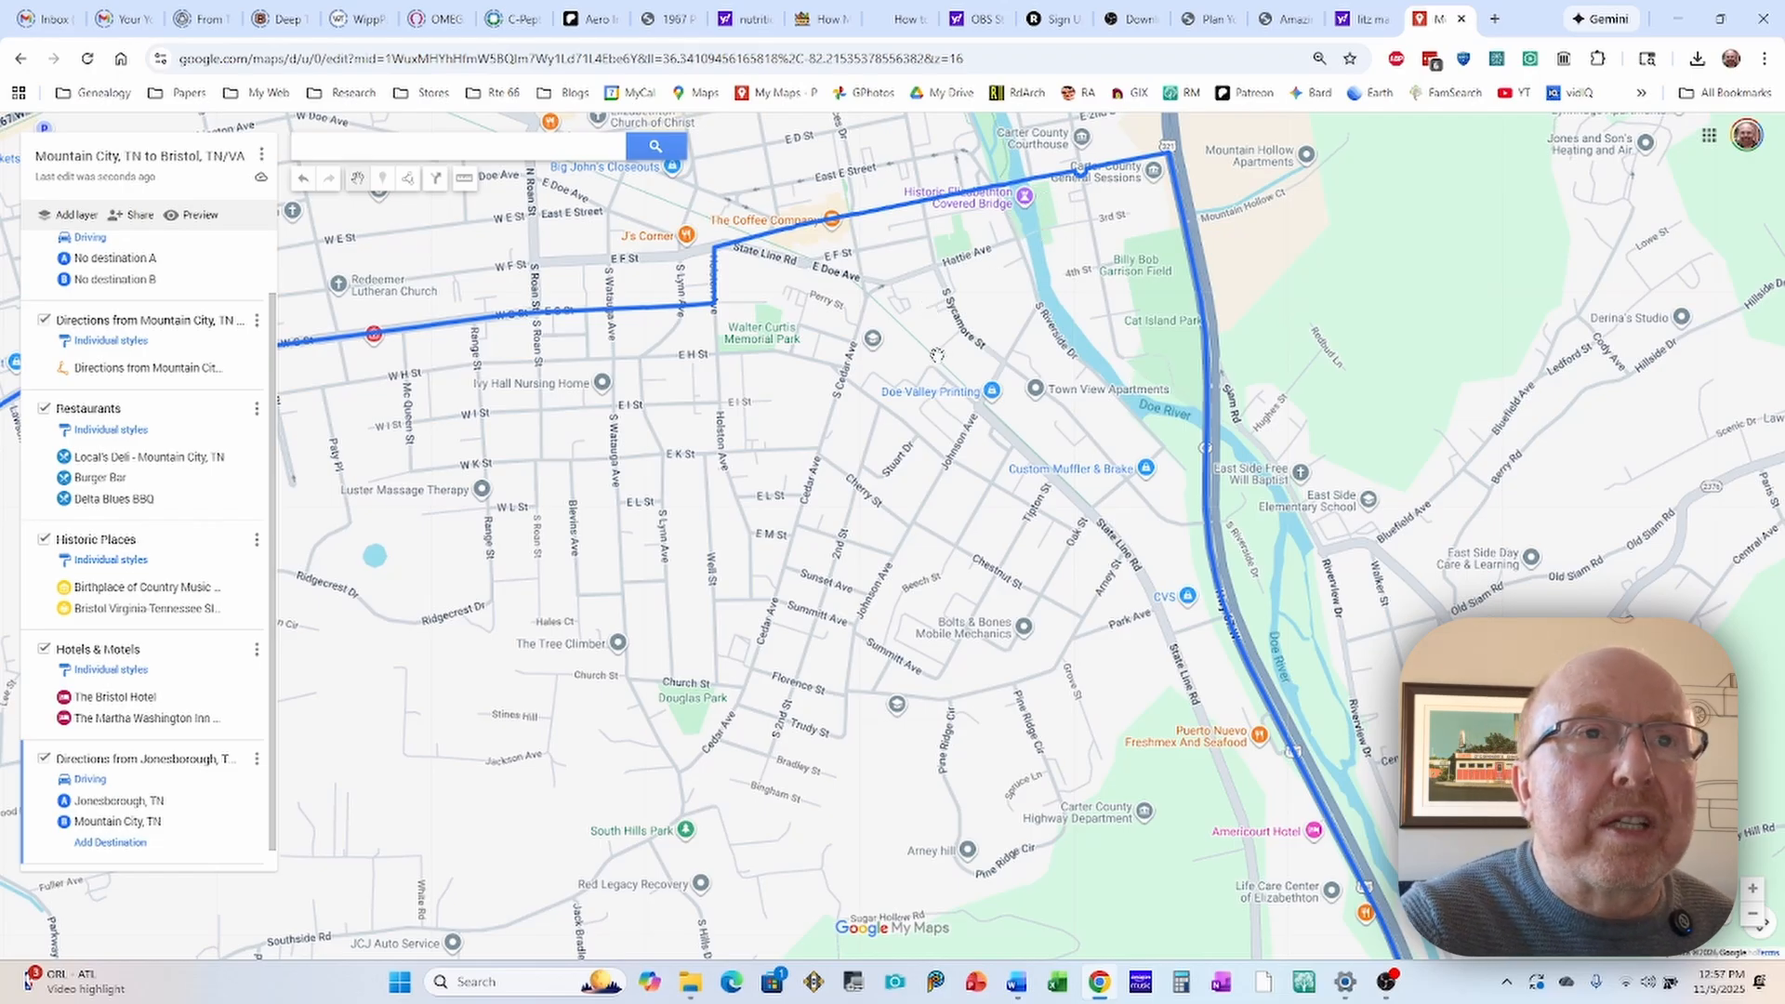
pyautogui.scroll(-1, 952, 351)
pyautogui.moveTo(912, 541); pyautogui.dragTo(890, 400)
pyautogui.scroll(-2, 890, 400)
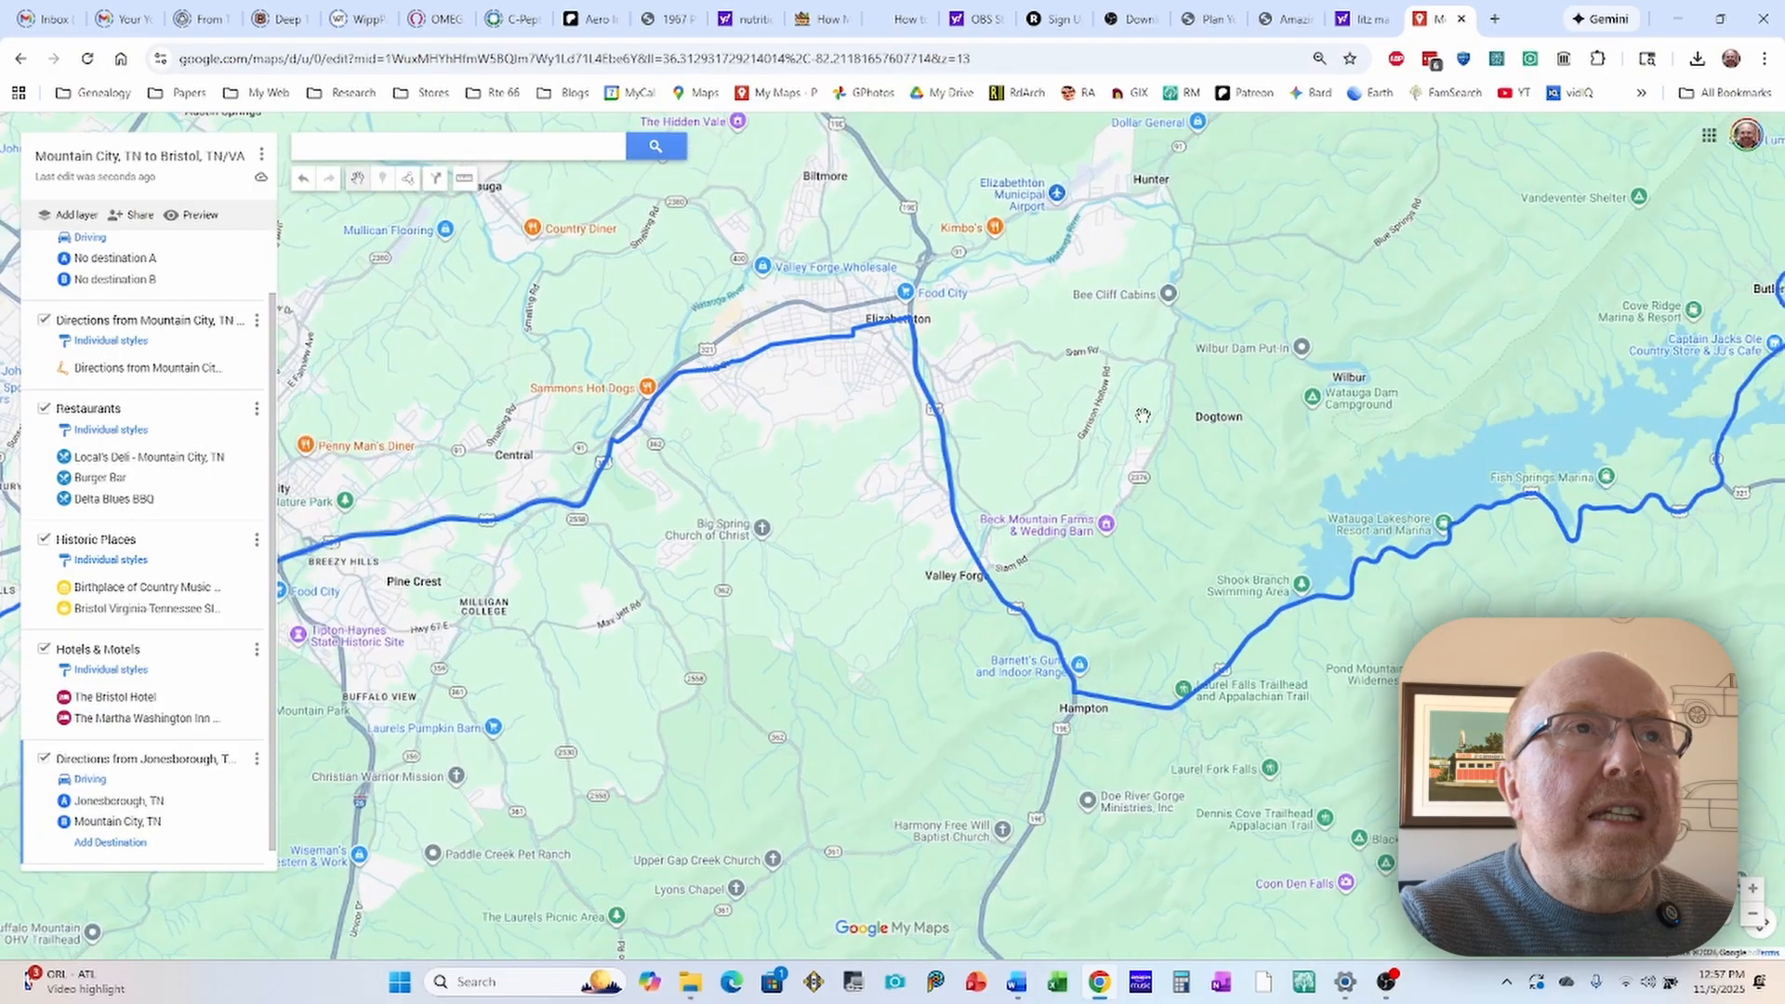
pyautogui.moveTo(1120, 435); pyautogui.dragTo(941, 328)
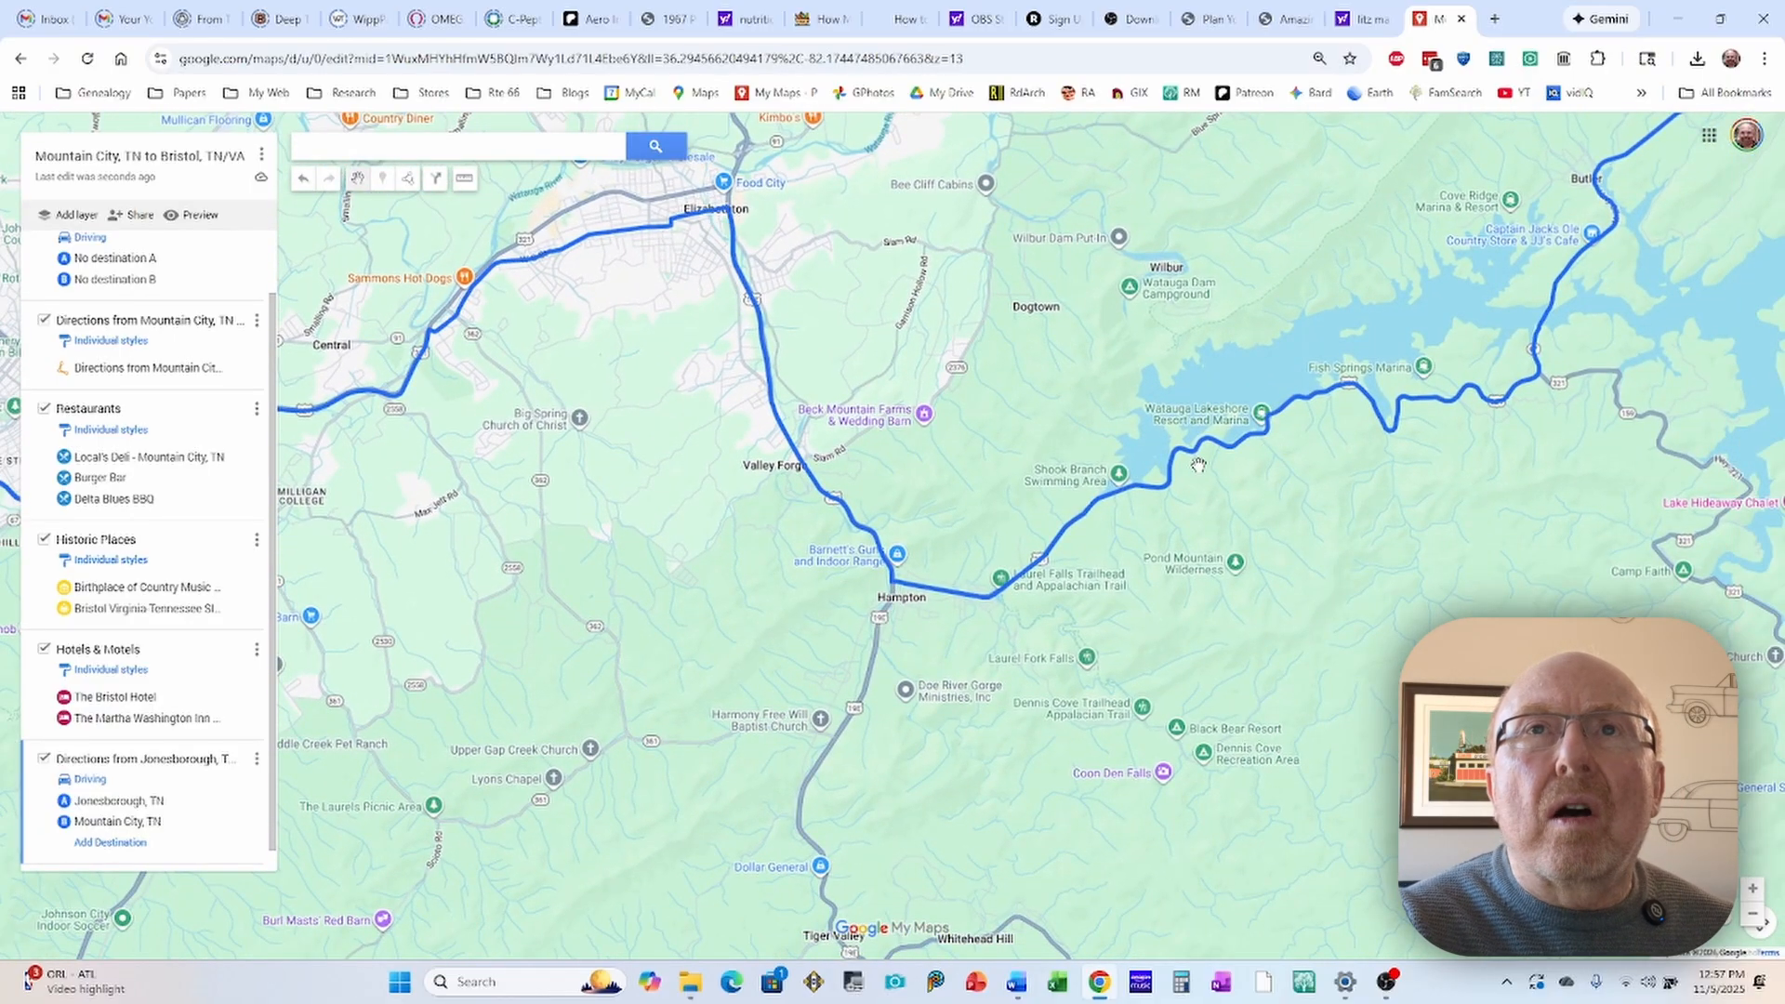
pyautogui.moveTo(1543, 496); pyautogui.dragTo(1071, 595)
pyautogui.moveTo(1330, 326); pyautogui.dragTo(1116, 688)
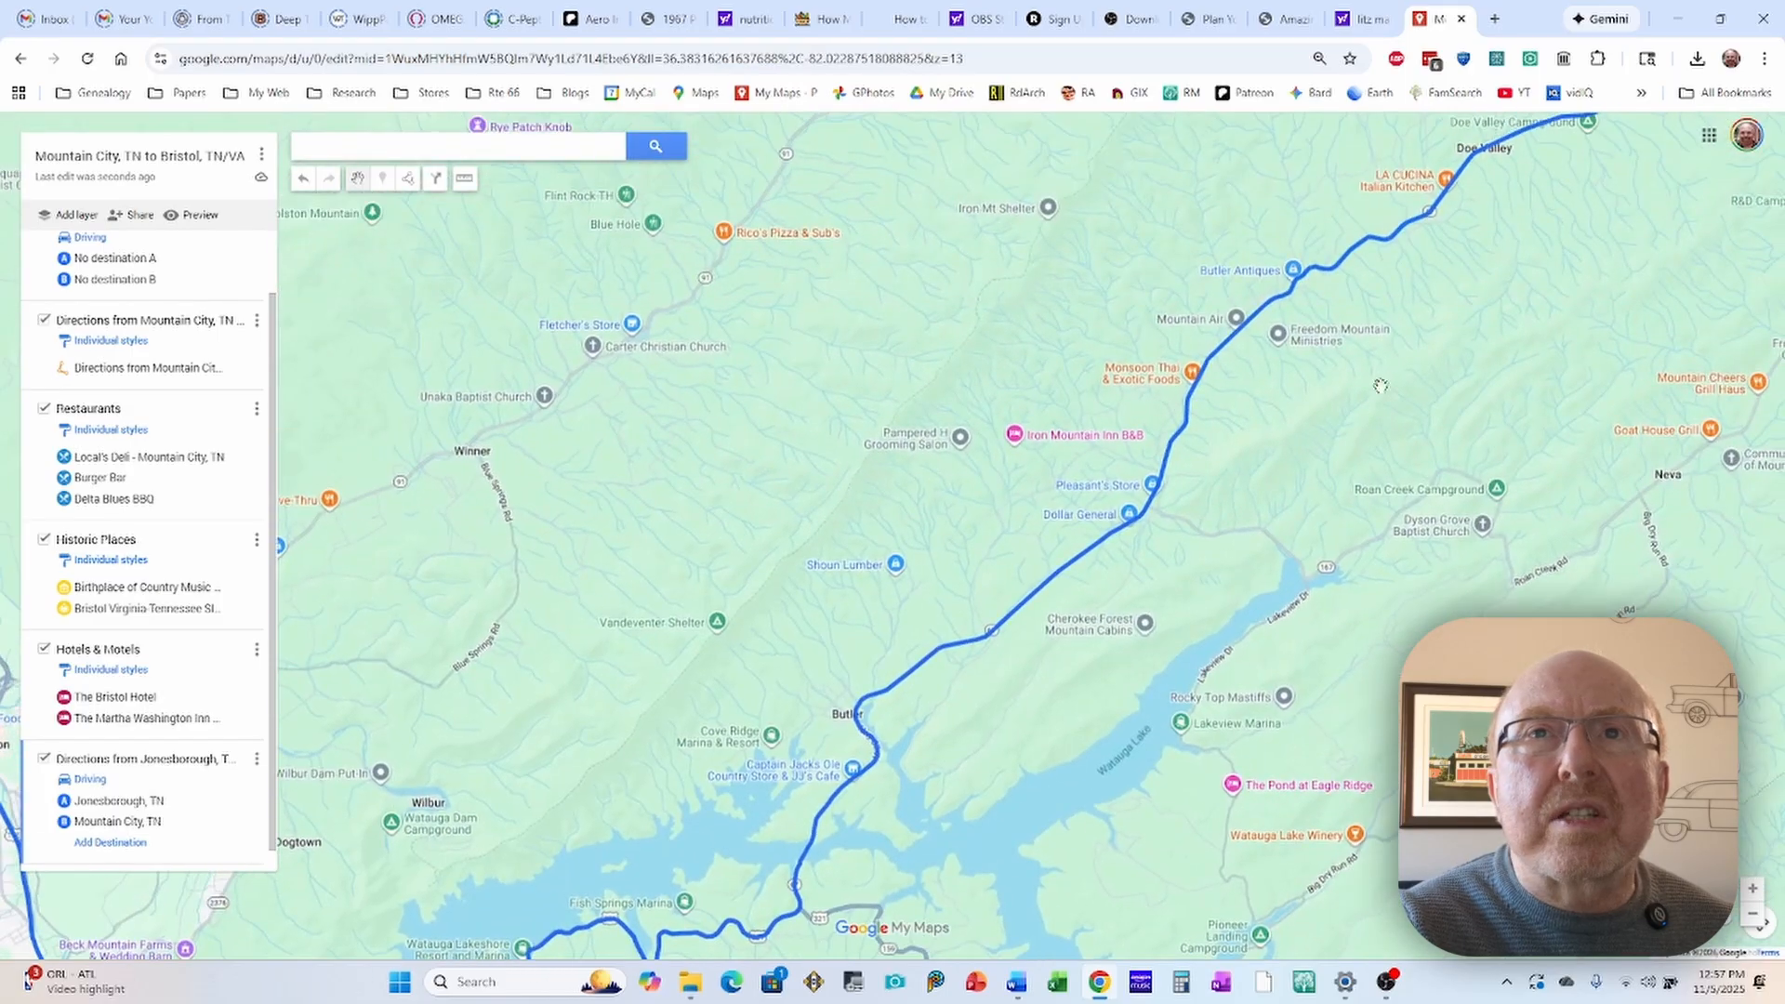
pyautogui.scroll(-1, 1381, 385)
pyautogui.moveTo(1550, 291); pyautogui.dragTo(1239, 445)
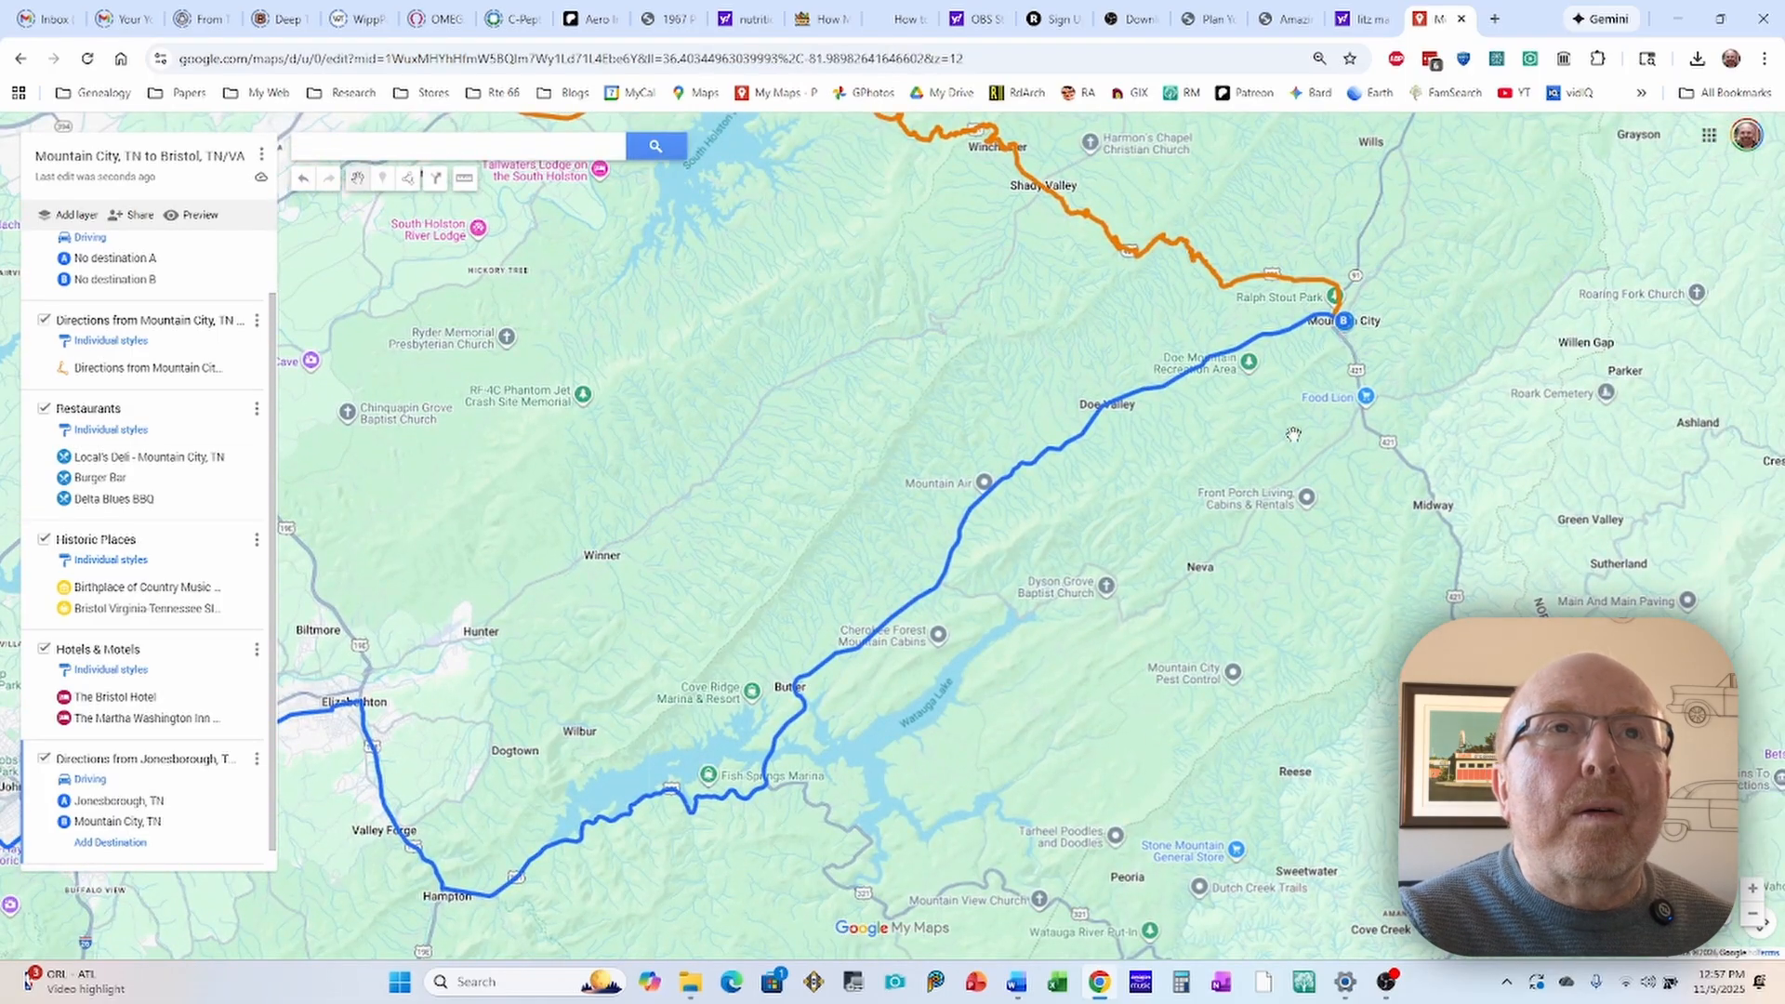
# Step: Add a driving directions layer from Bristol, TN to Jonesborough, TN and bring the whole loop into view
pyautogui.moveTo(837, 315); pyautogui.dragTo(1181, 423)
pyautogui.moveTo(854, 255); pyautogui.dragTo(1074, 383)
pyautogui.moveTo(958, 341); pyautogui.dragTo(1065, 372)
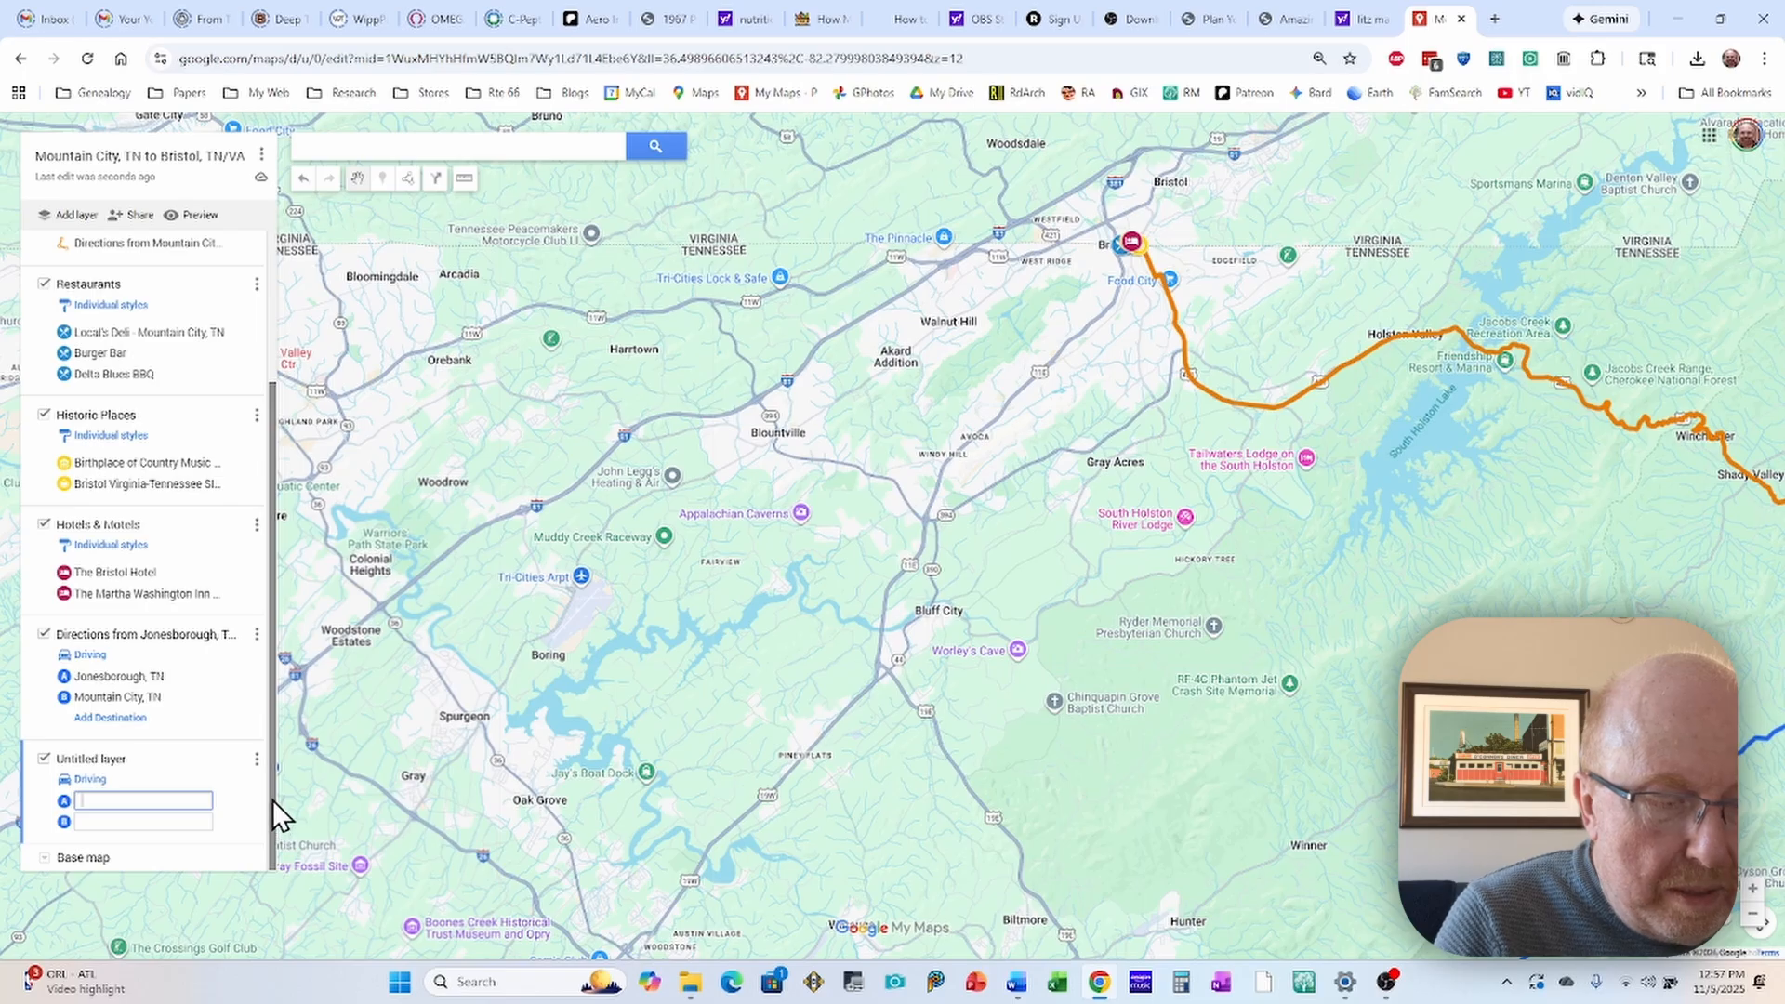
pyautogui.write('ristol')
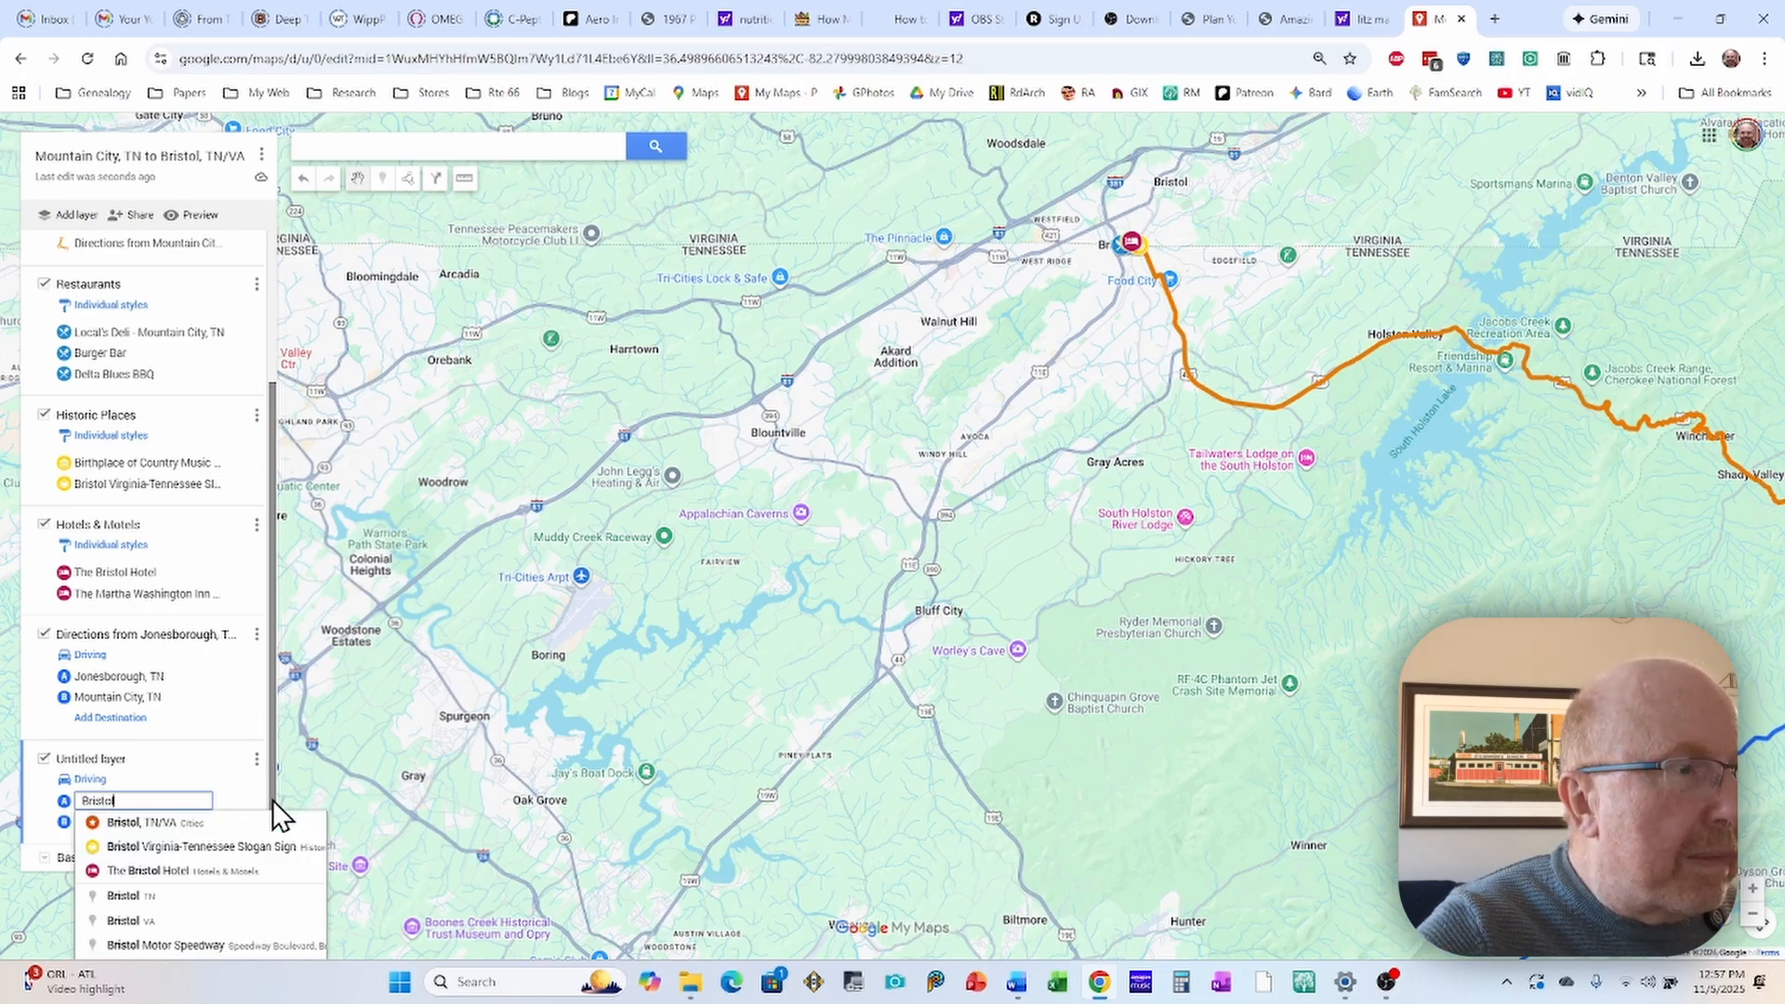
pyautogui.click(122, 899)
pyautogui.click(124, 822)
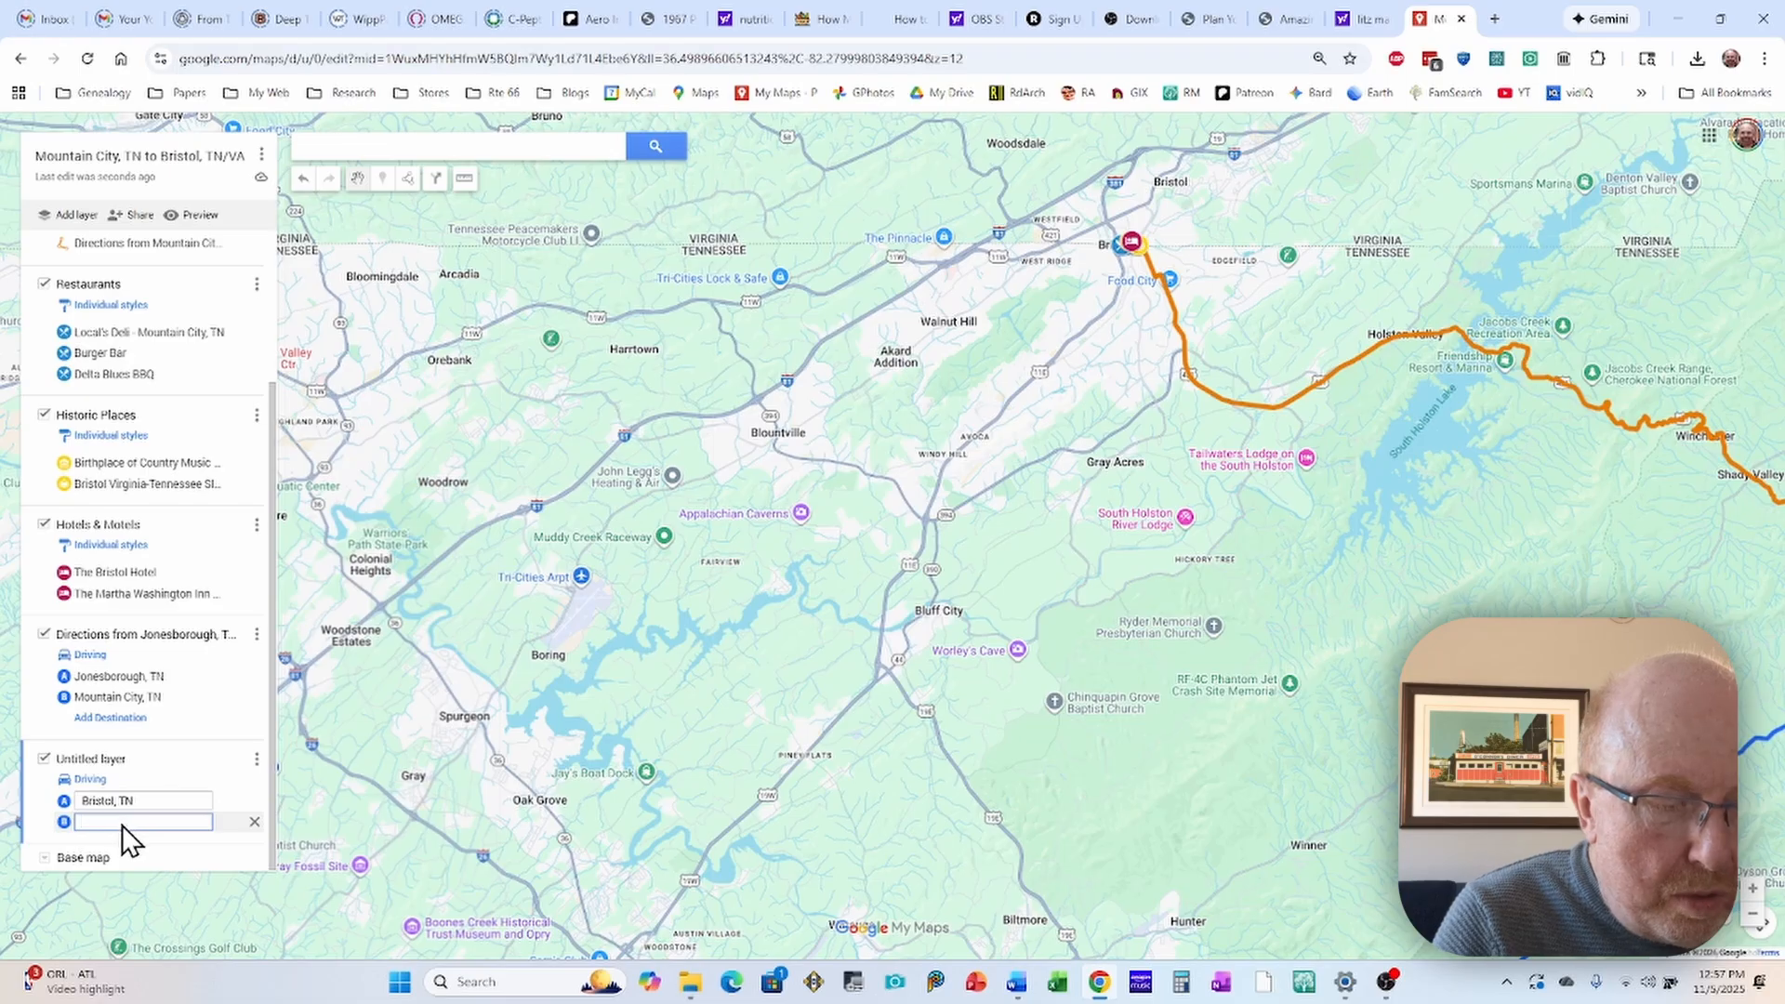
pyautogui.write('Jones')
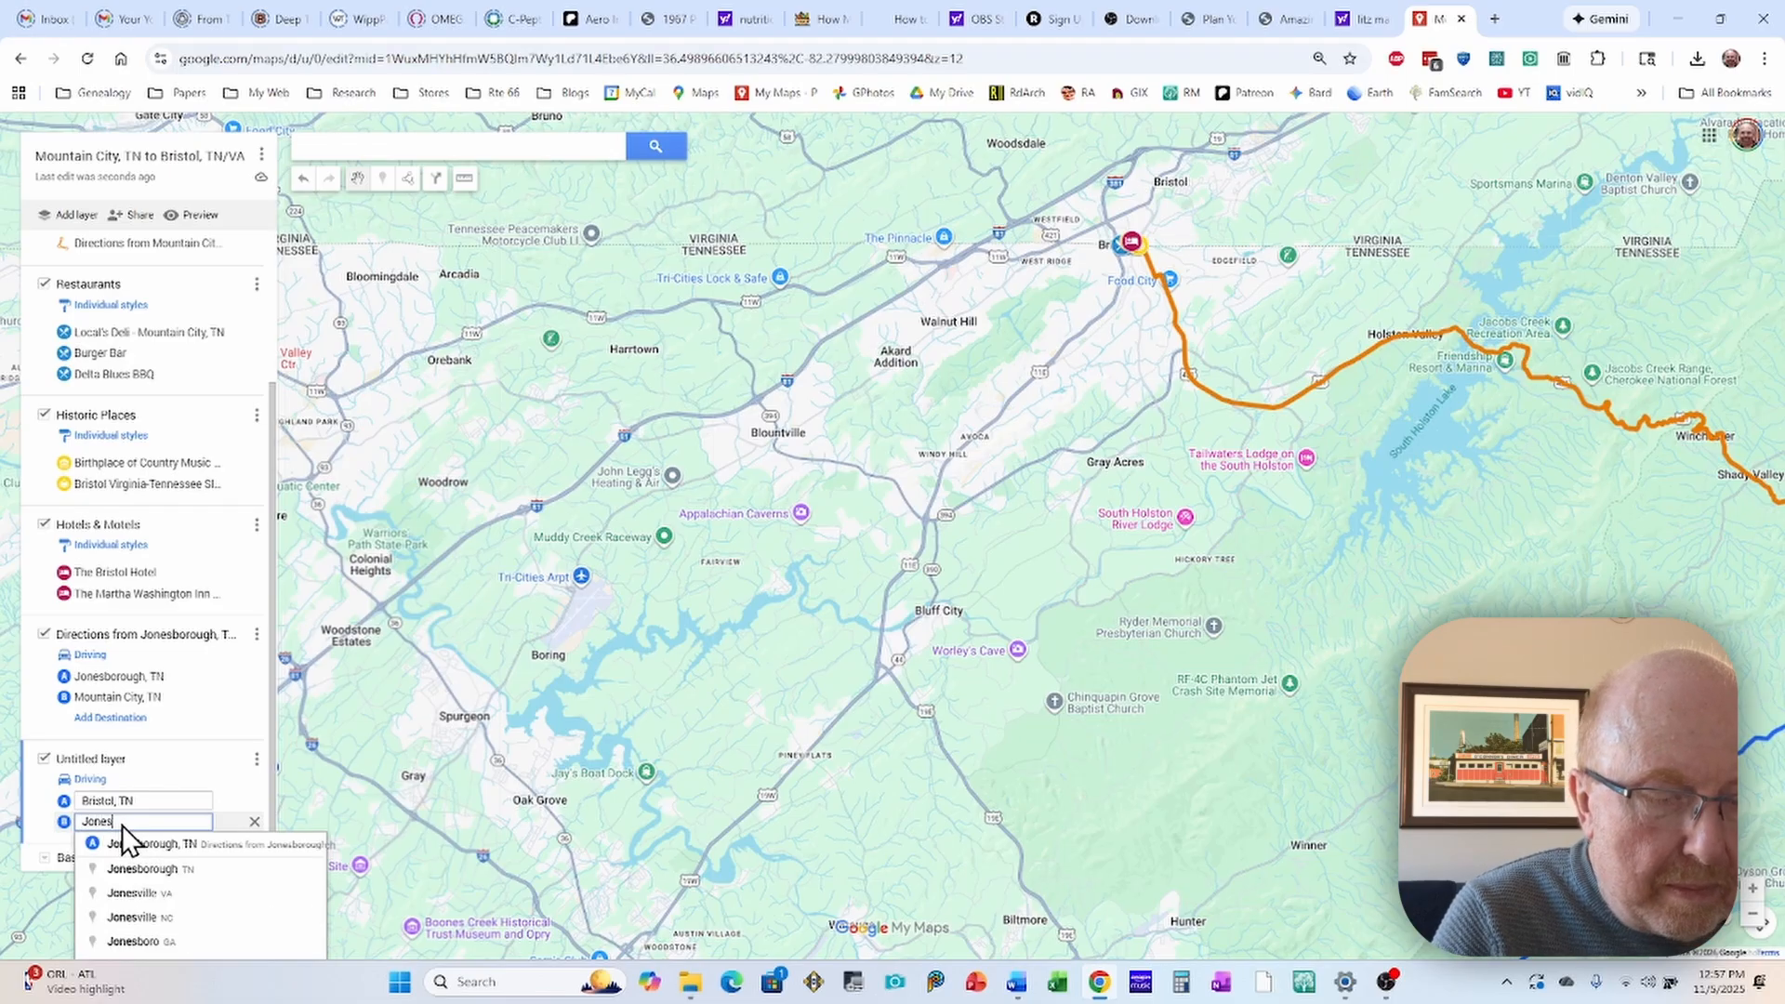
pyautogui.write('borou')
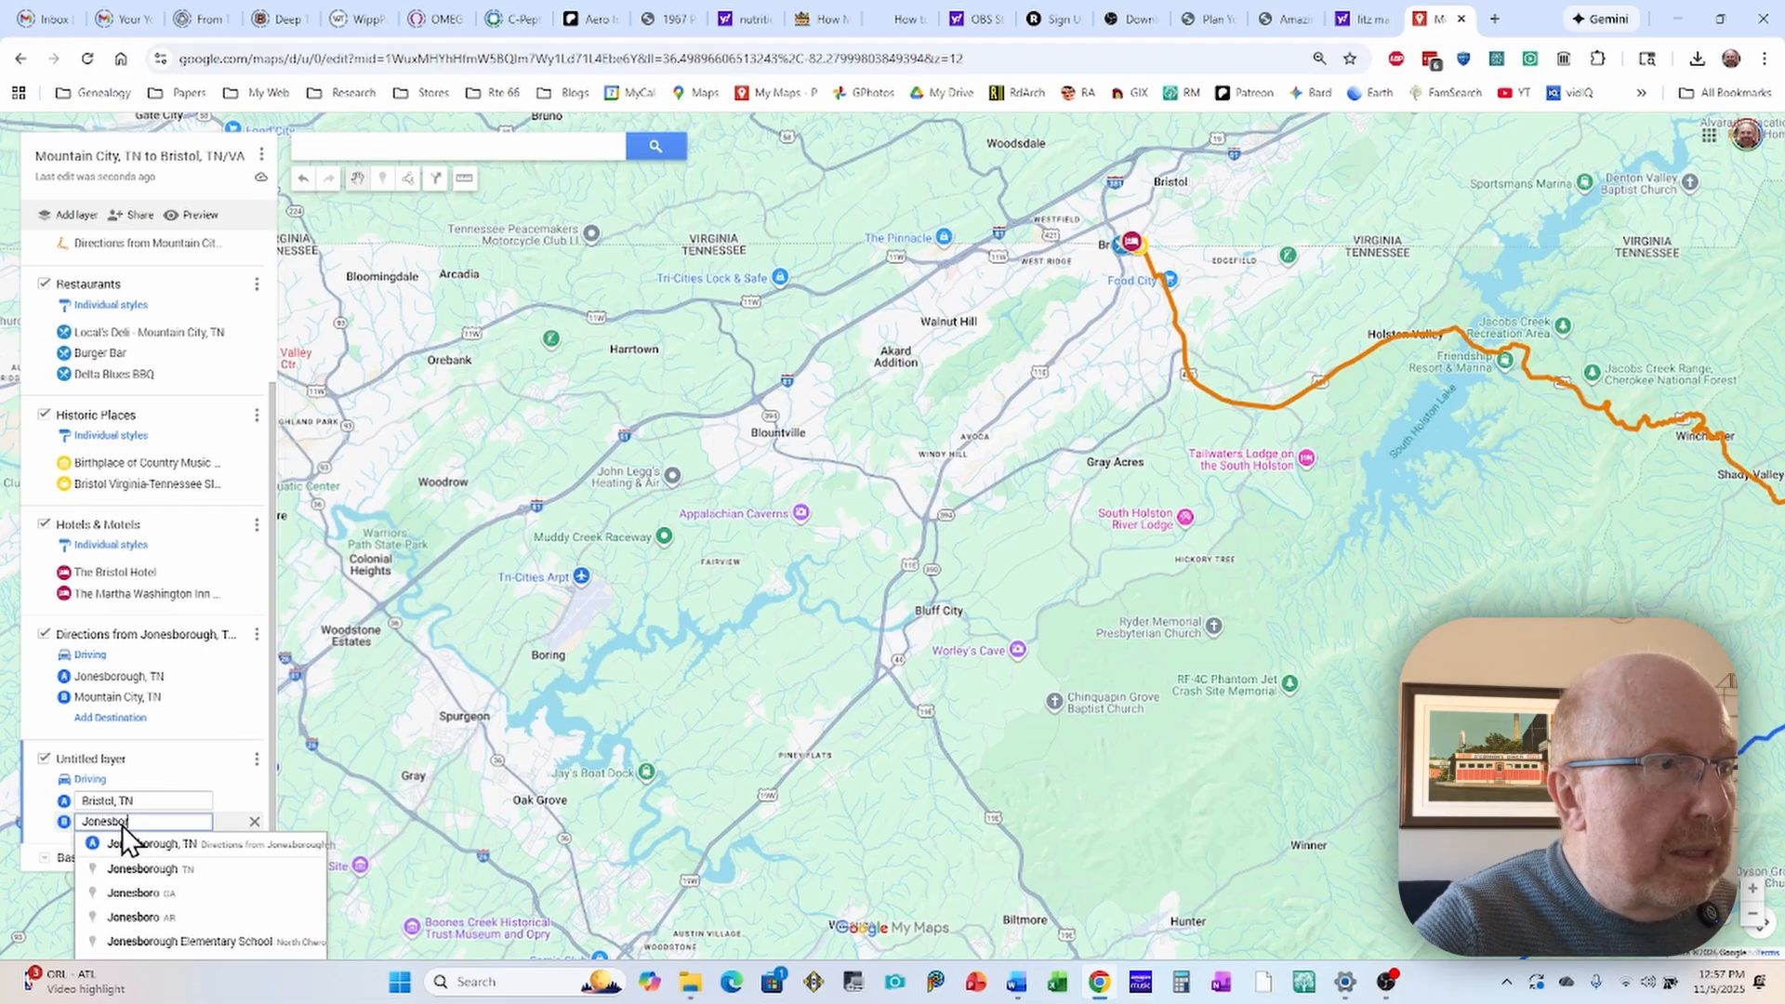
pyautogui.write('gh')
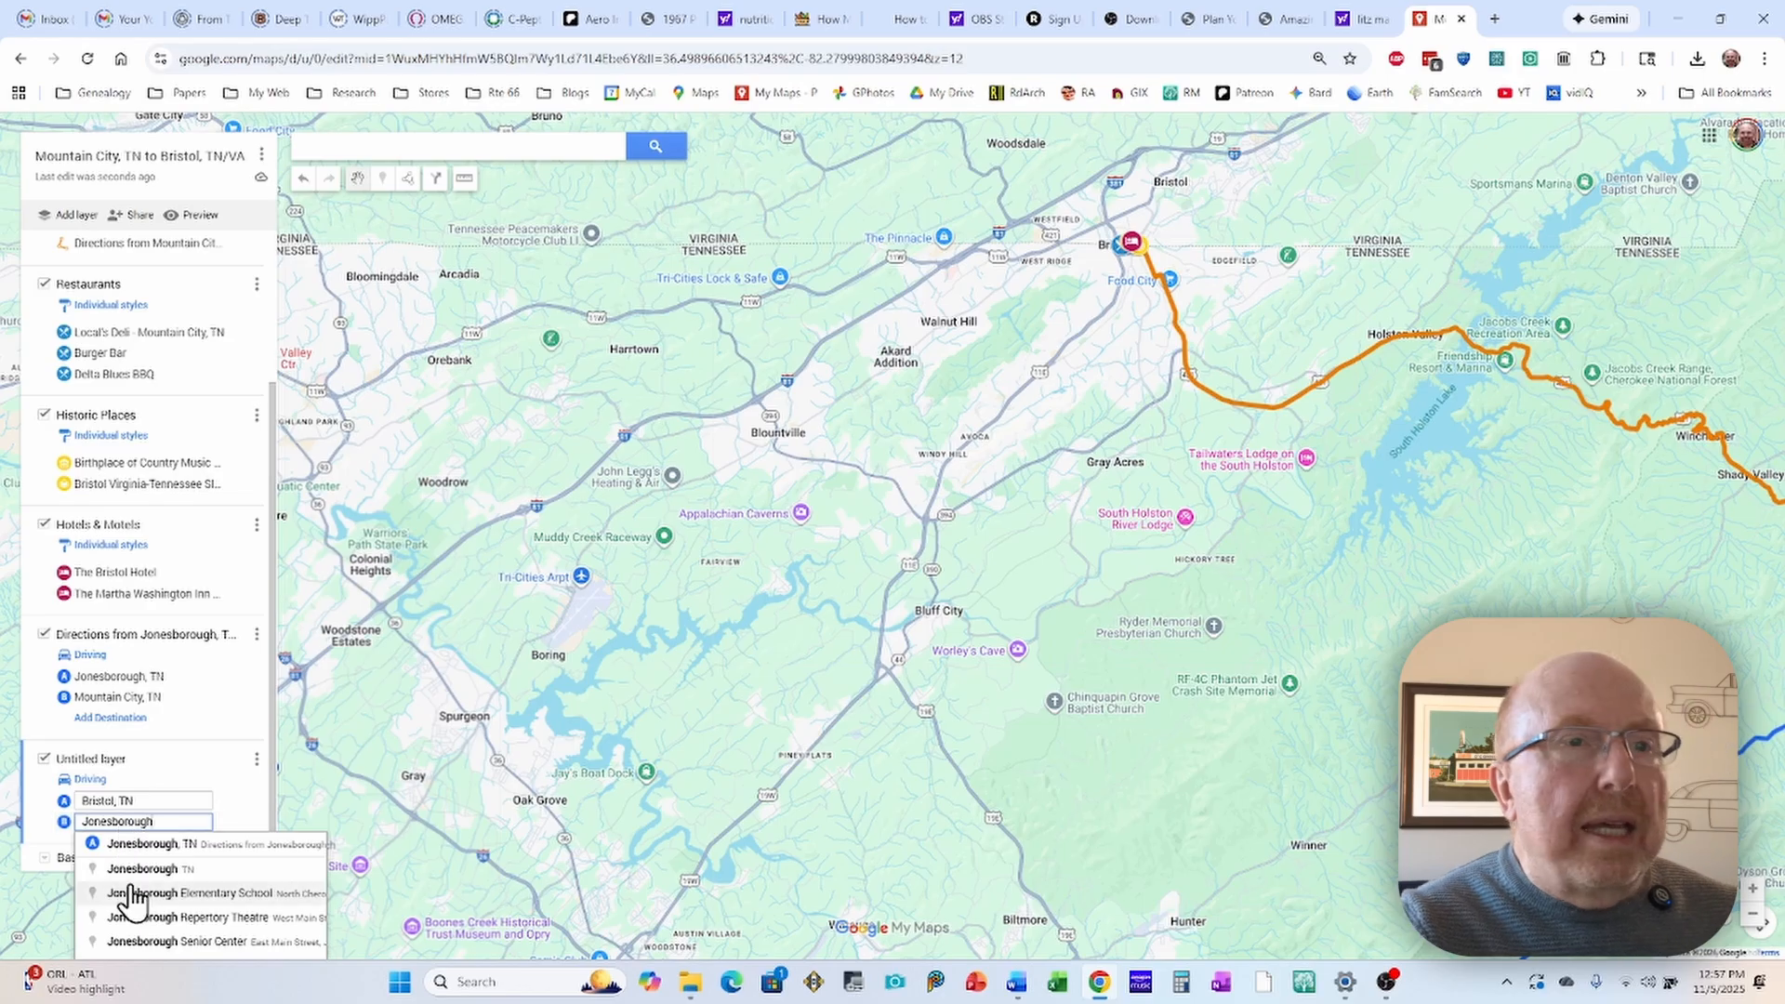
pyautogui.click(161, 871)
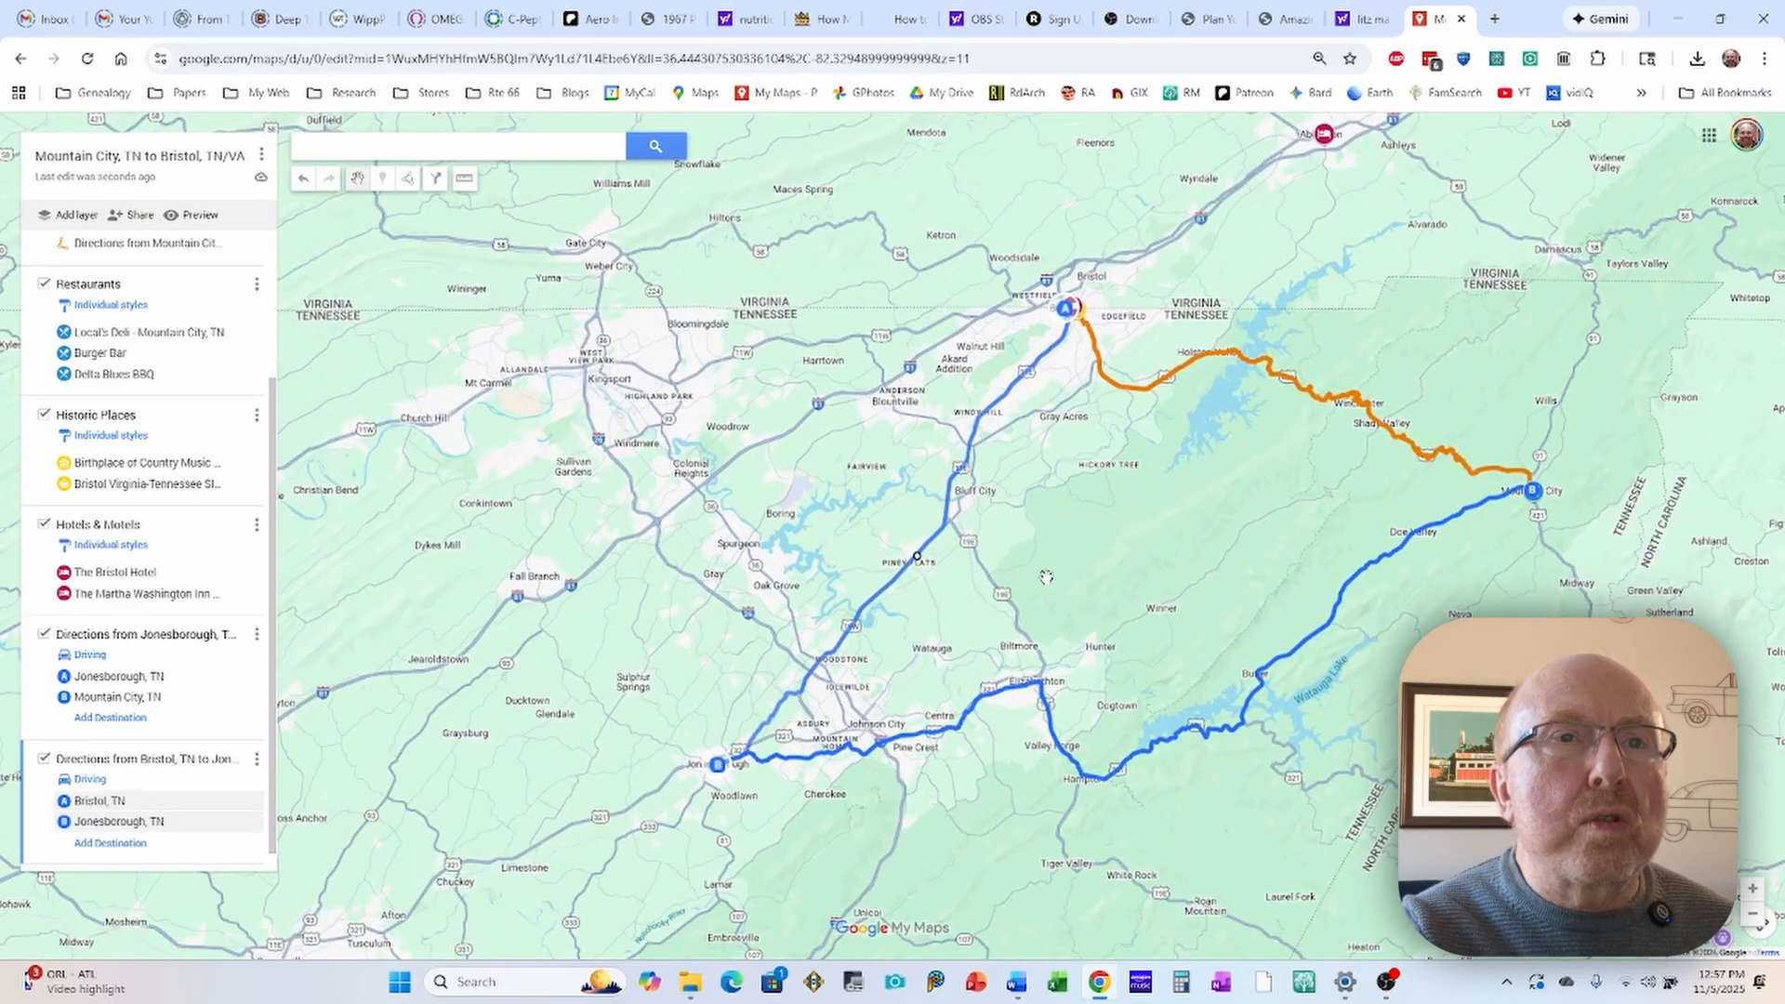
pyautogui.moveTo(1046, 576); pyautogui.dragTo(875, 457)
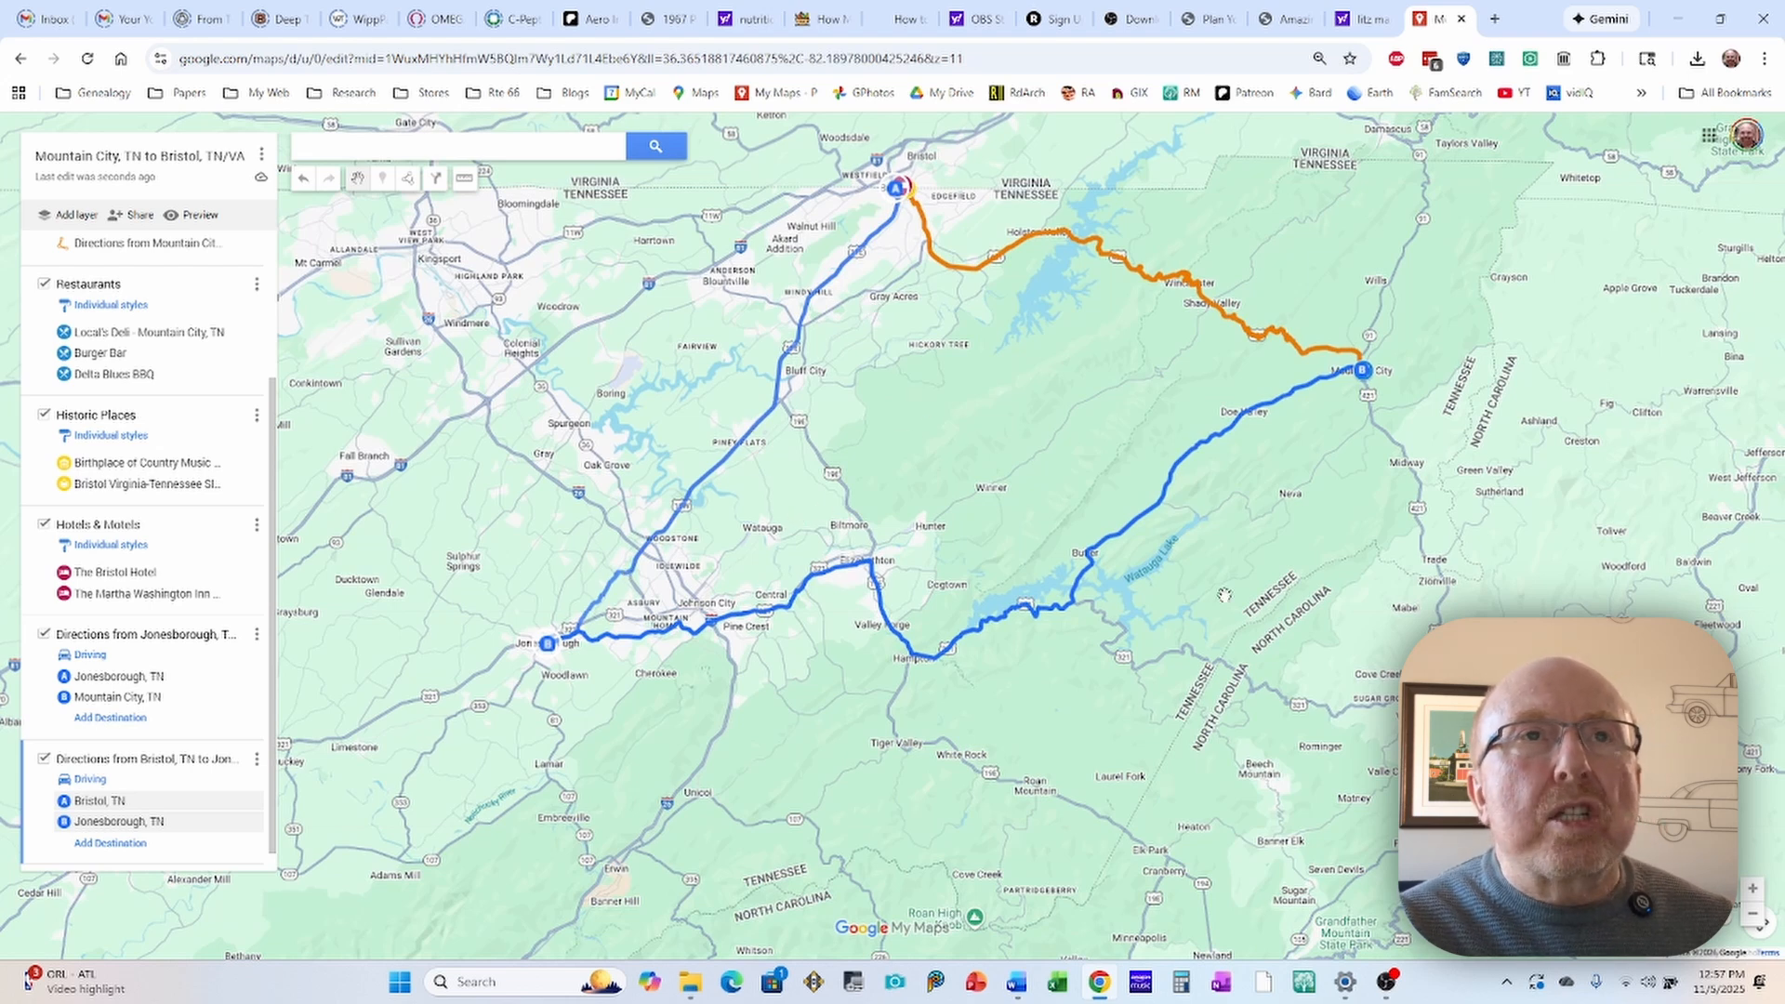
pyautogui.moveTo(1246, 628); pyautogui.dragTo(1199, 657)
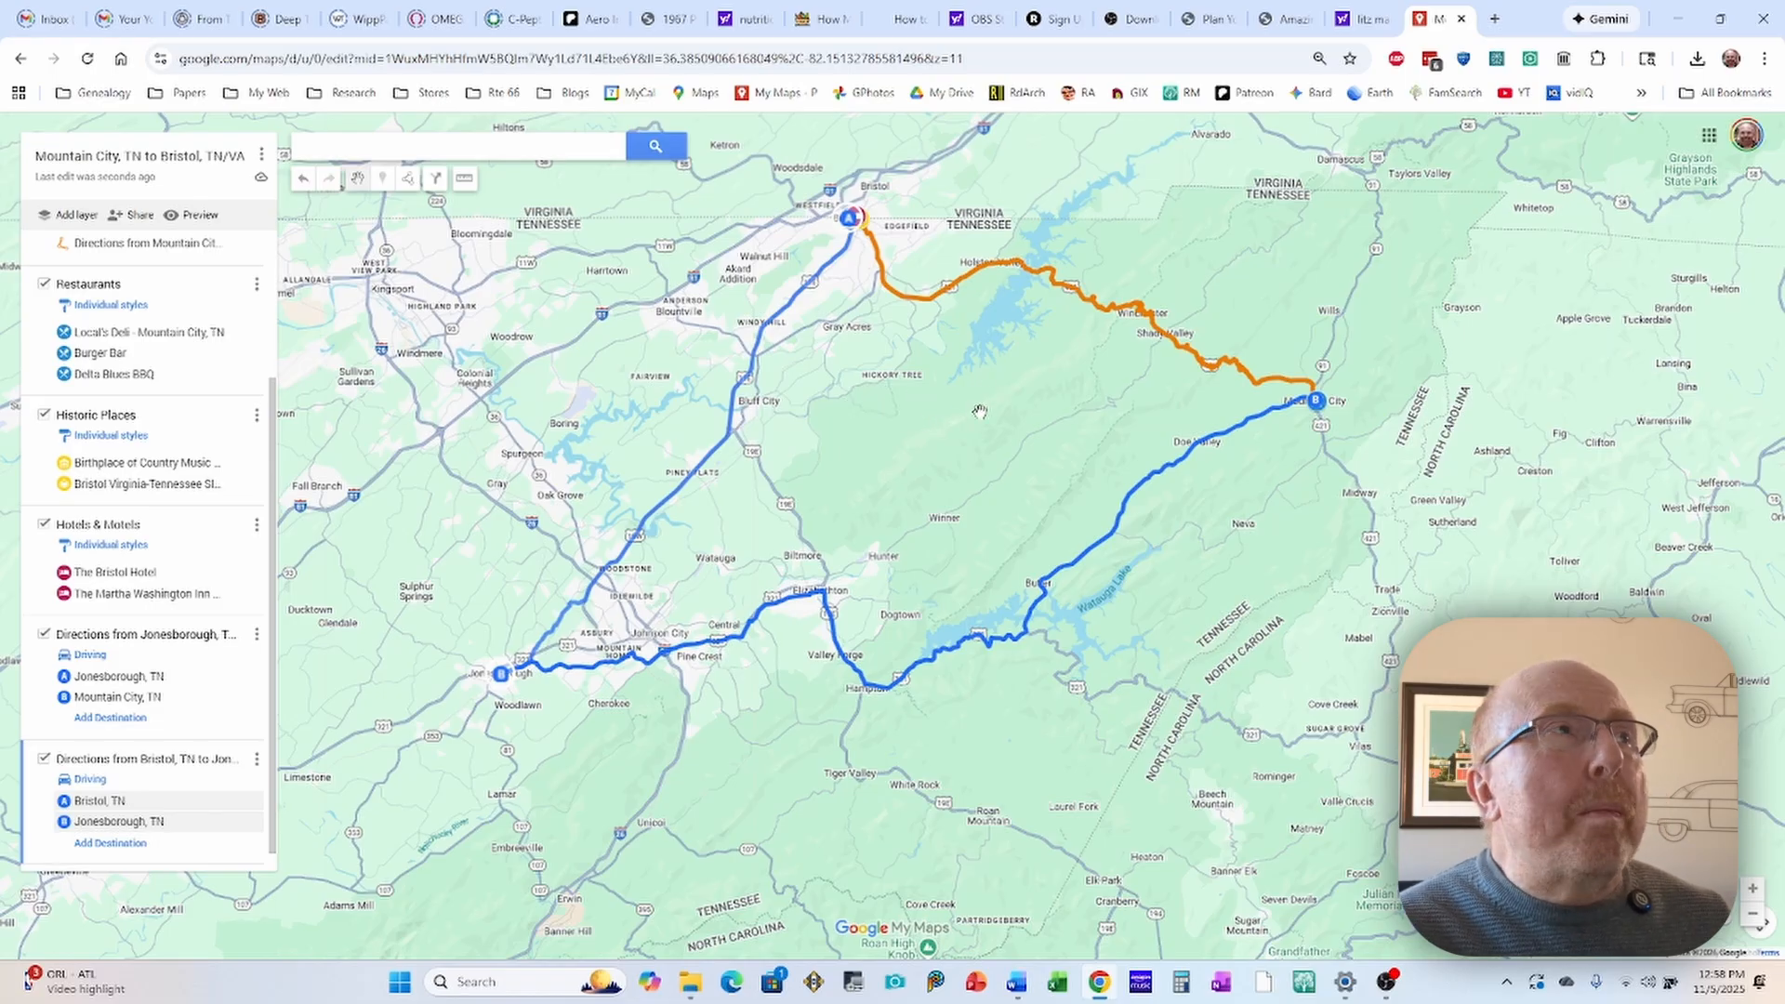
# Step: Leave the Mountain City map and open the 2 Lane Traveler's Food & Lodging map from the owned maps
pyautogui.click(21, 59)
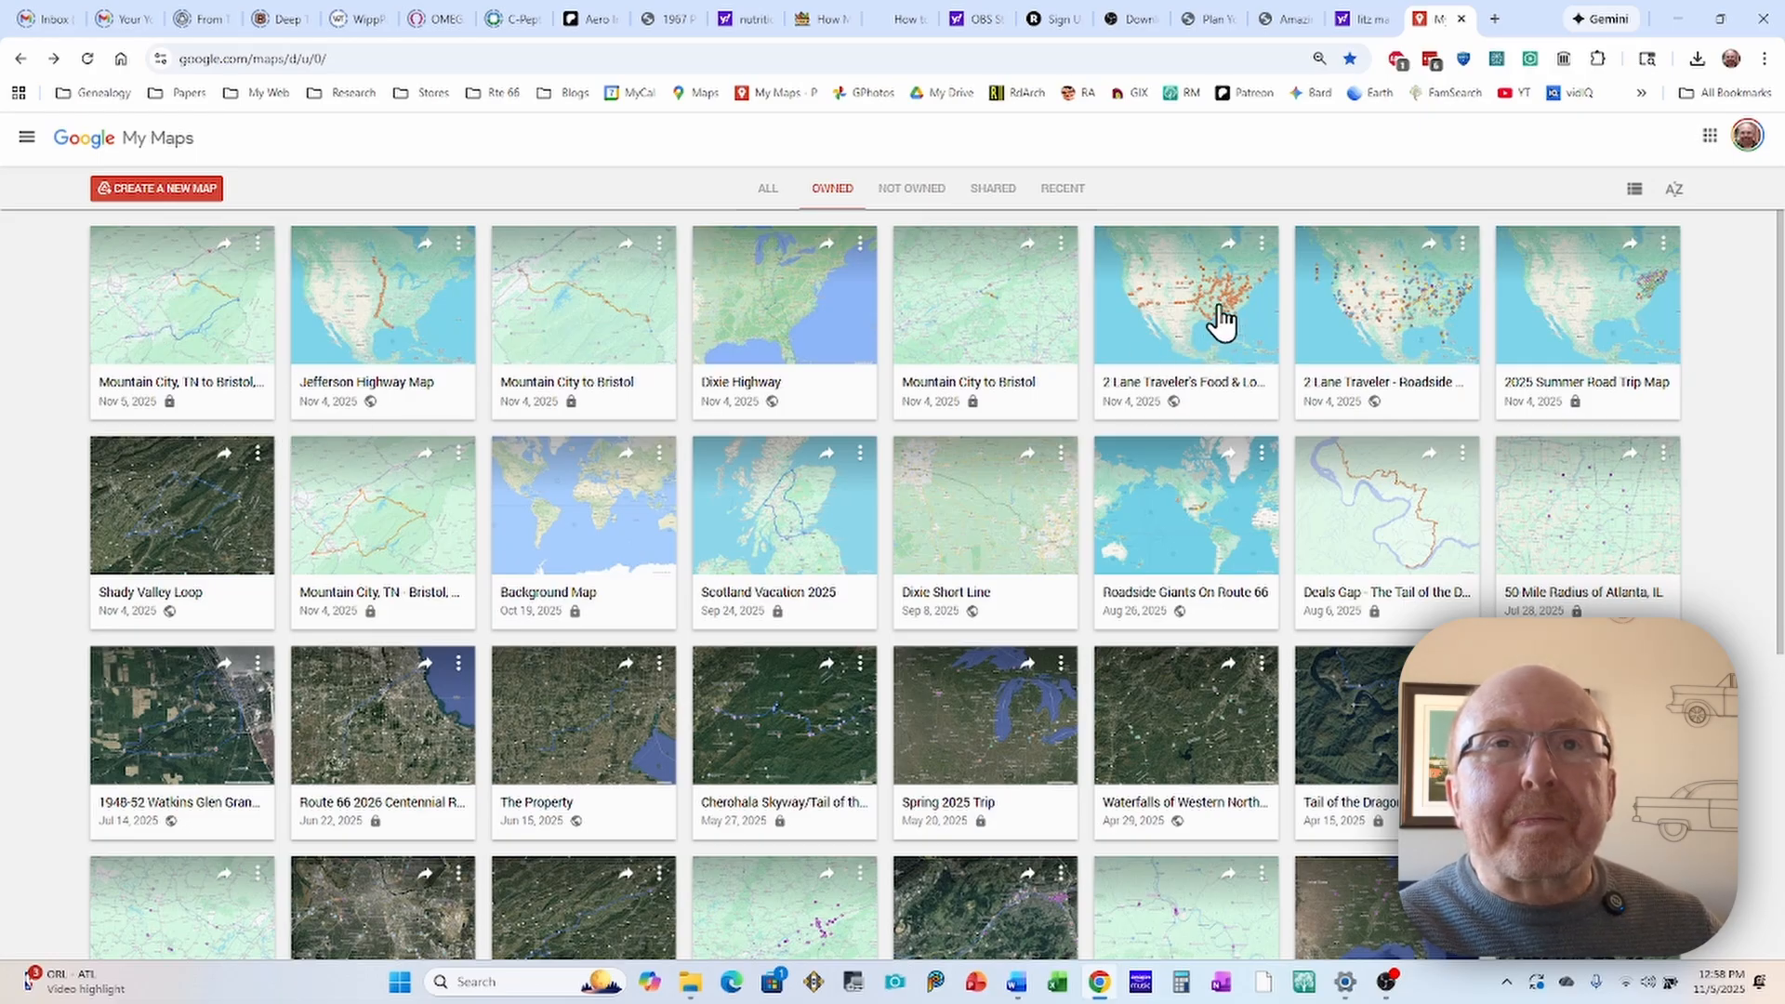
pyautogui.click(1195, 296)
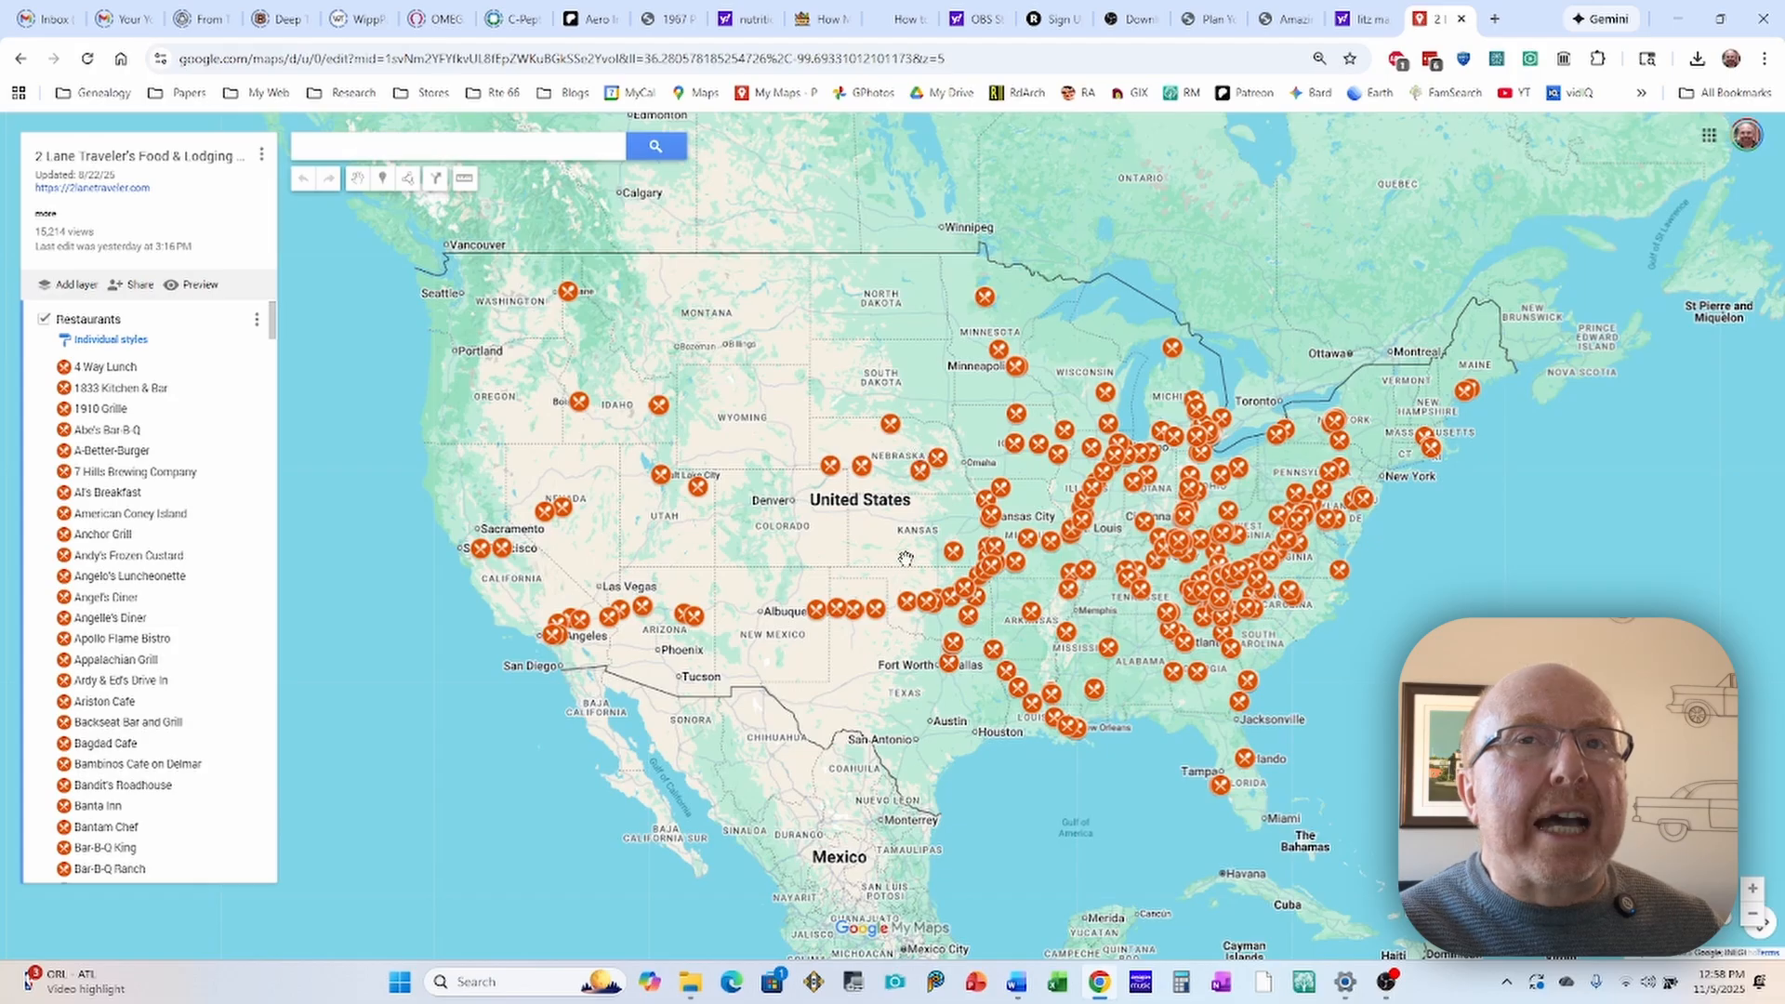
pyautogui.moveTo(876, 561); pyautogui.dragTo(805, 502)
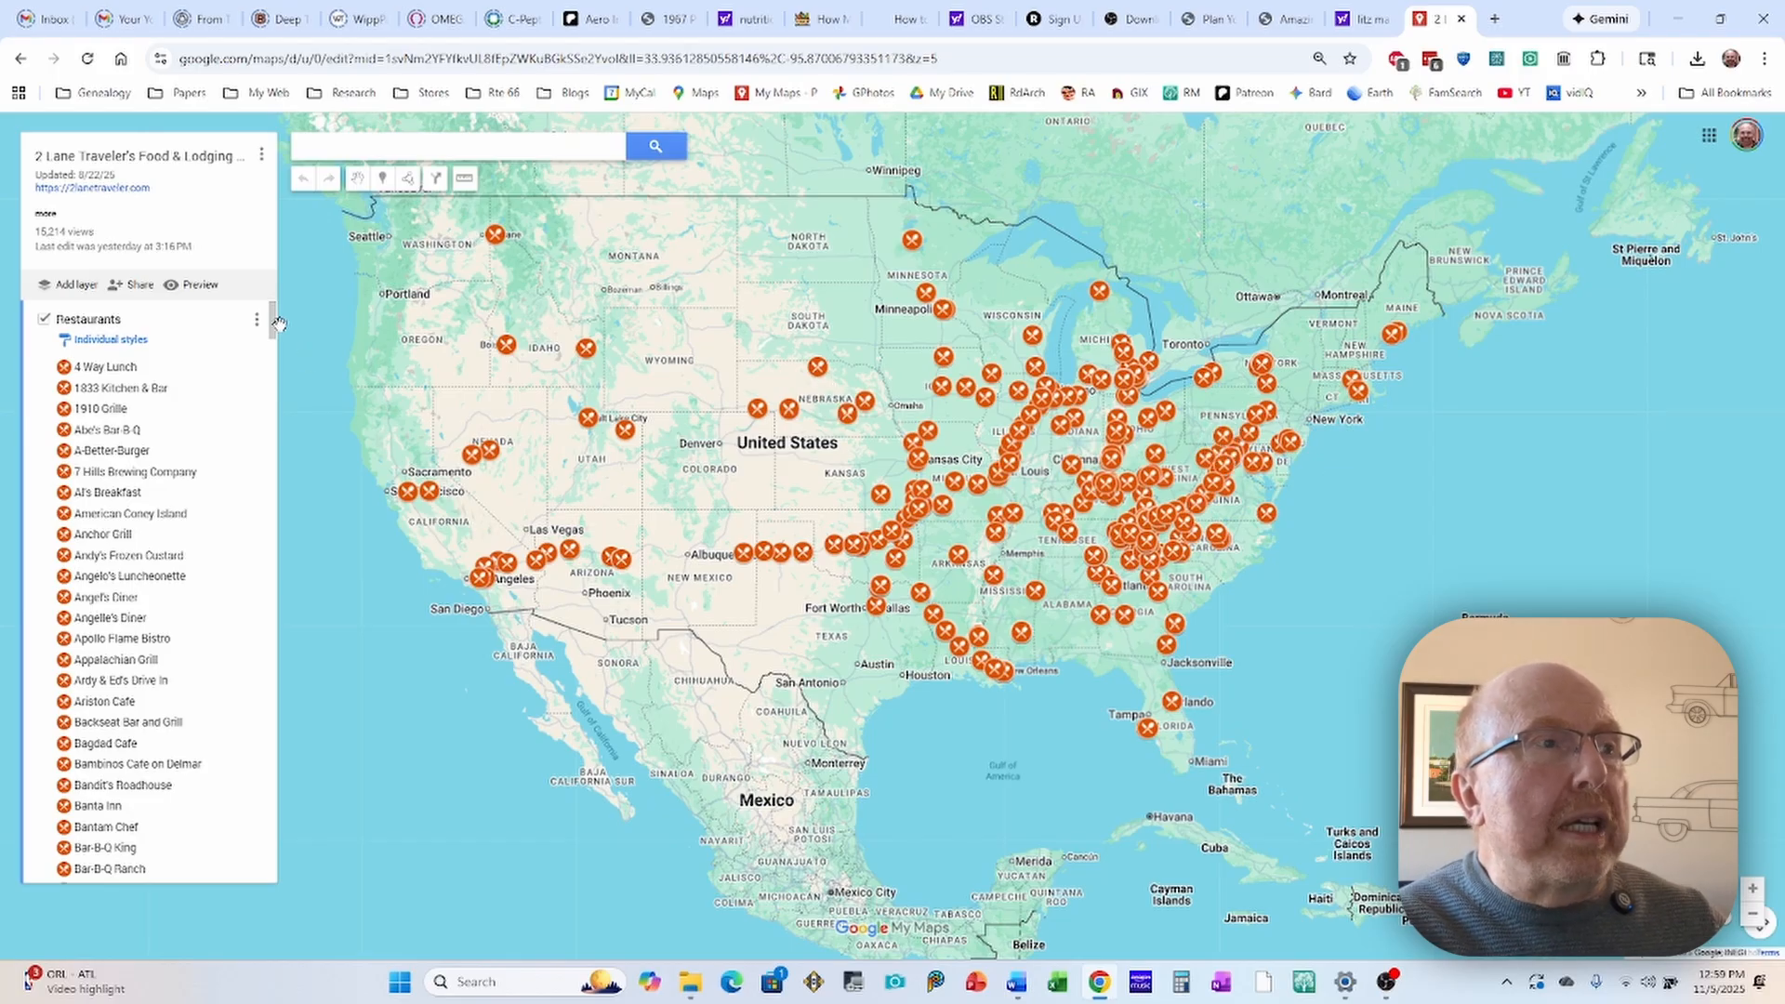
# Step: Show the Sleep Accomodations layer and hide the Restaurants layer
pyautogui.moveTo(273, 323); pyautogui.dragTo(230, 878)
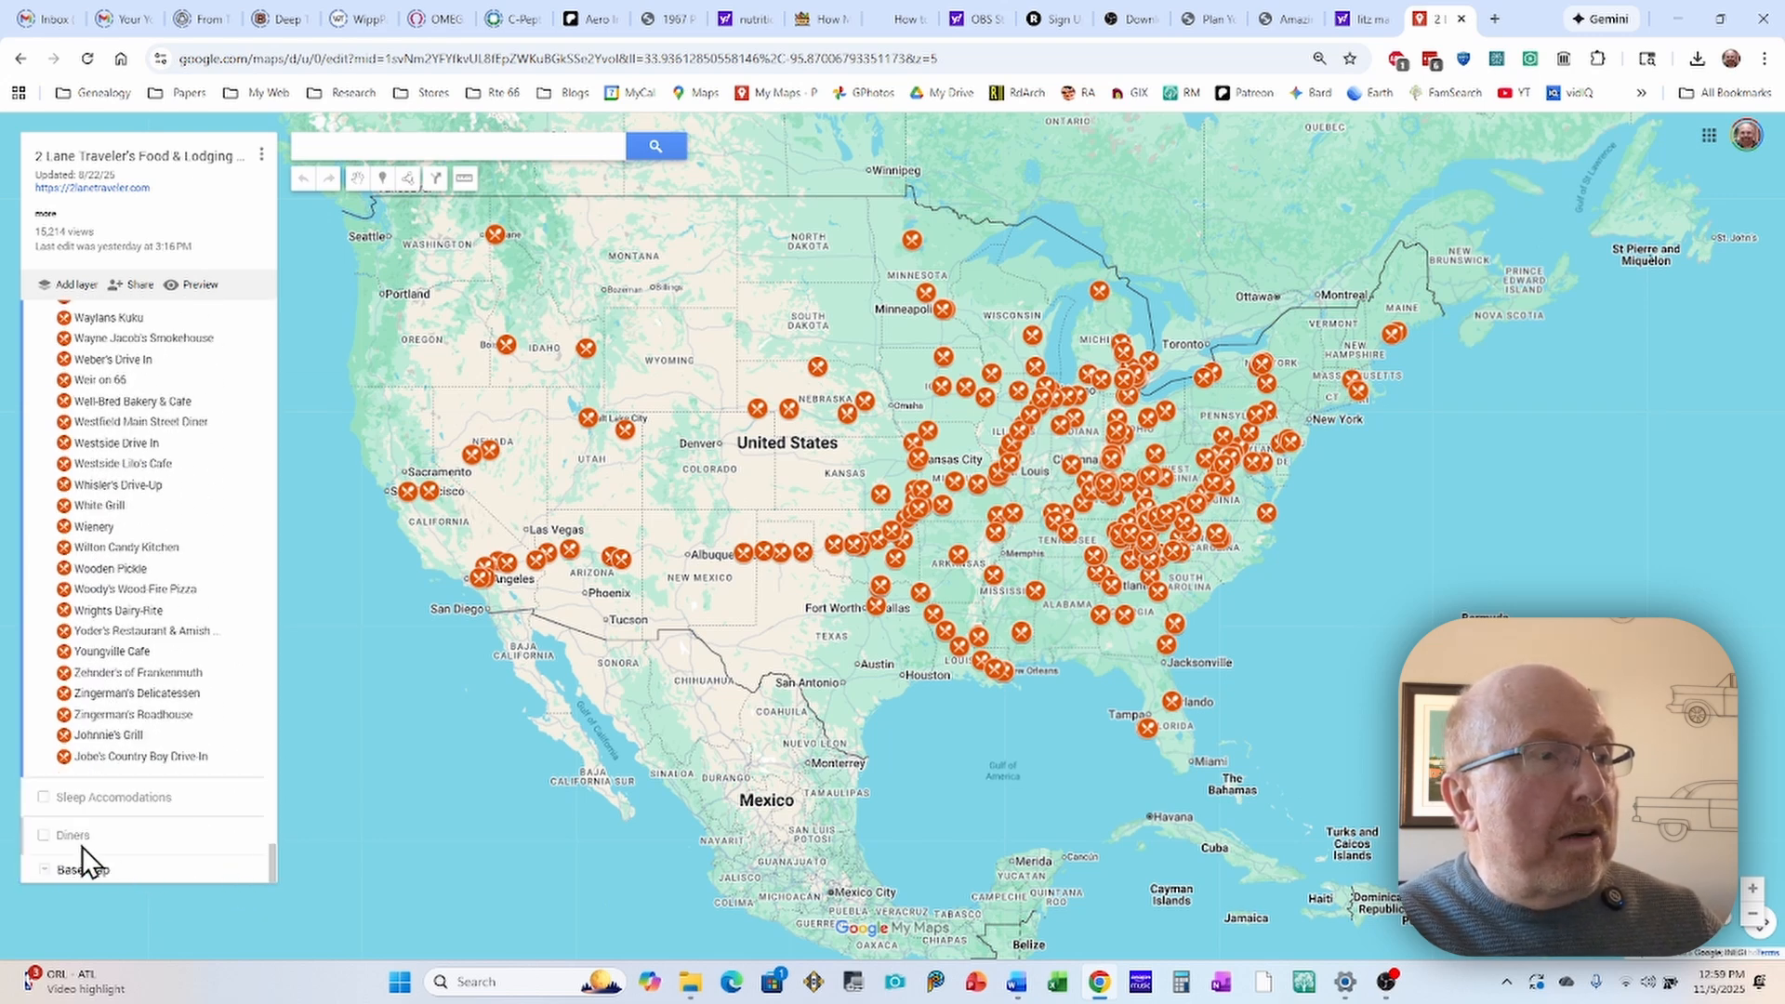
pyautogui.click(44, 797)
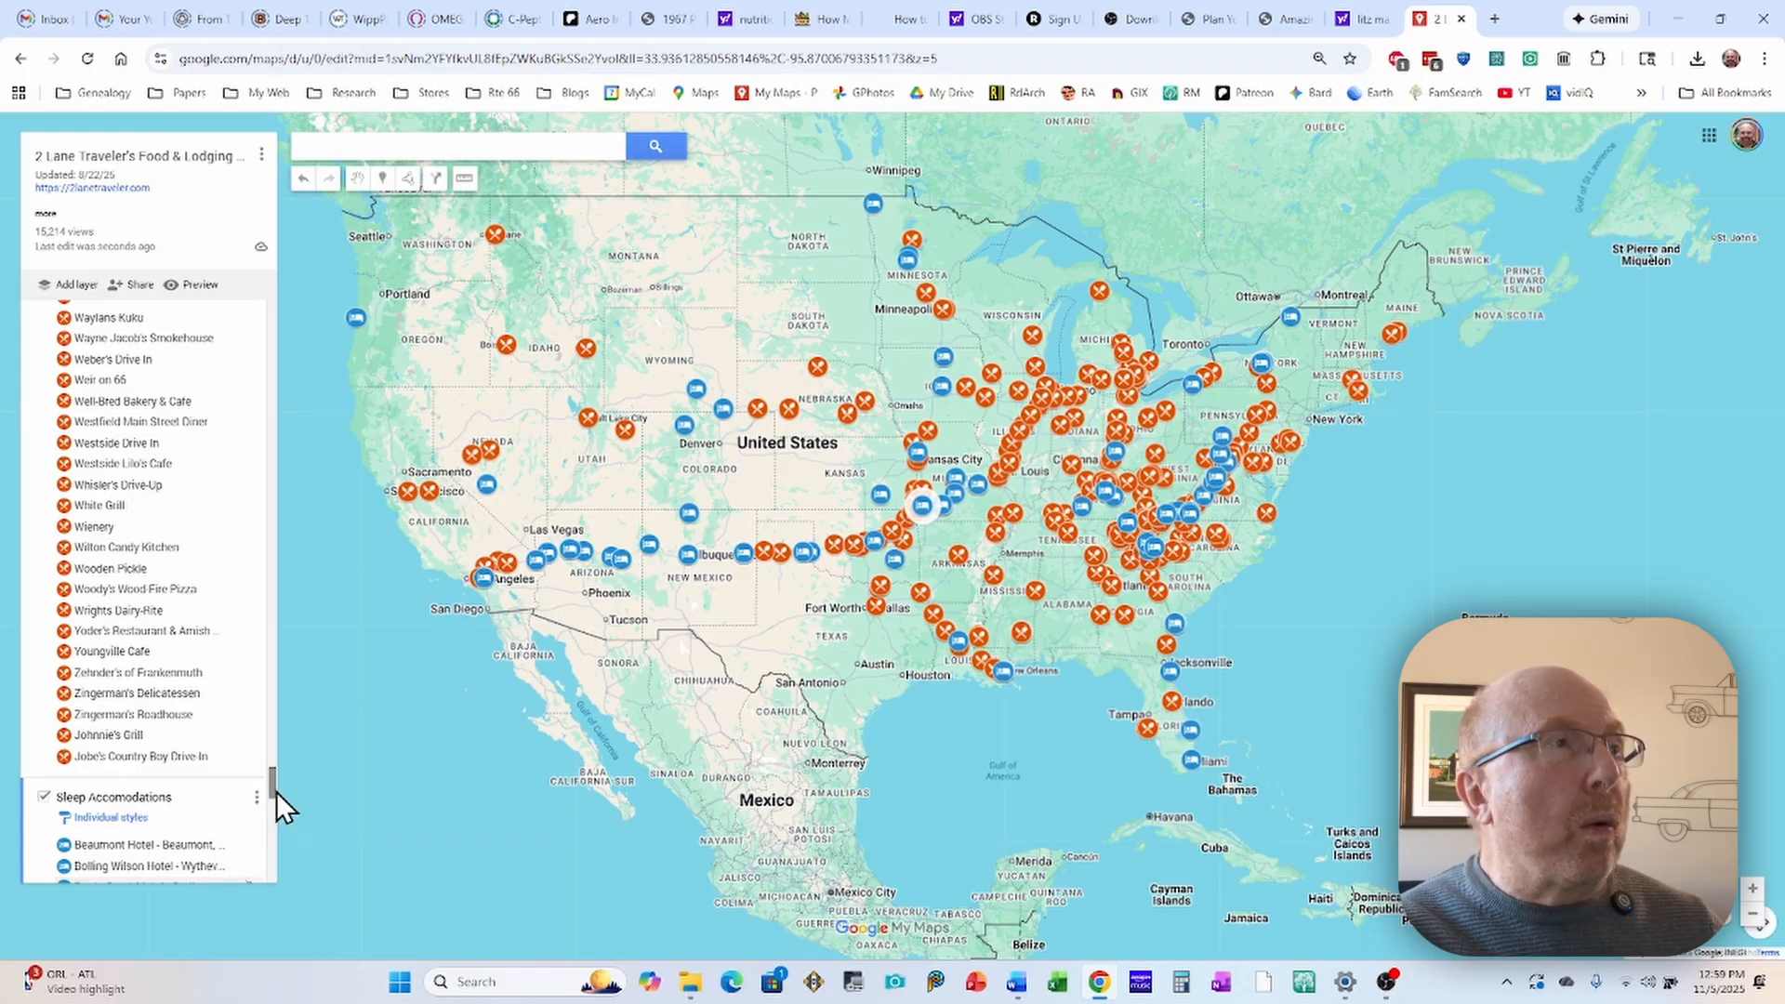
pyautogui.moveTo(273, 790); pyautogui.dragTo(269, 400)
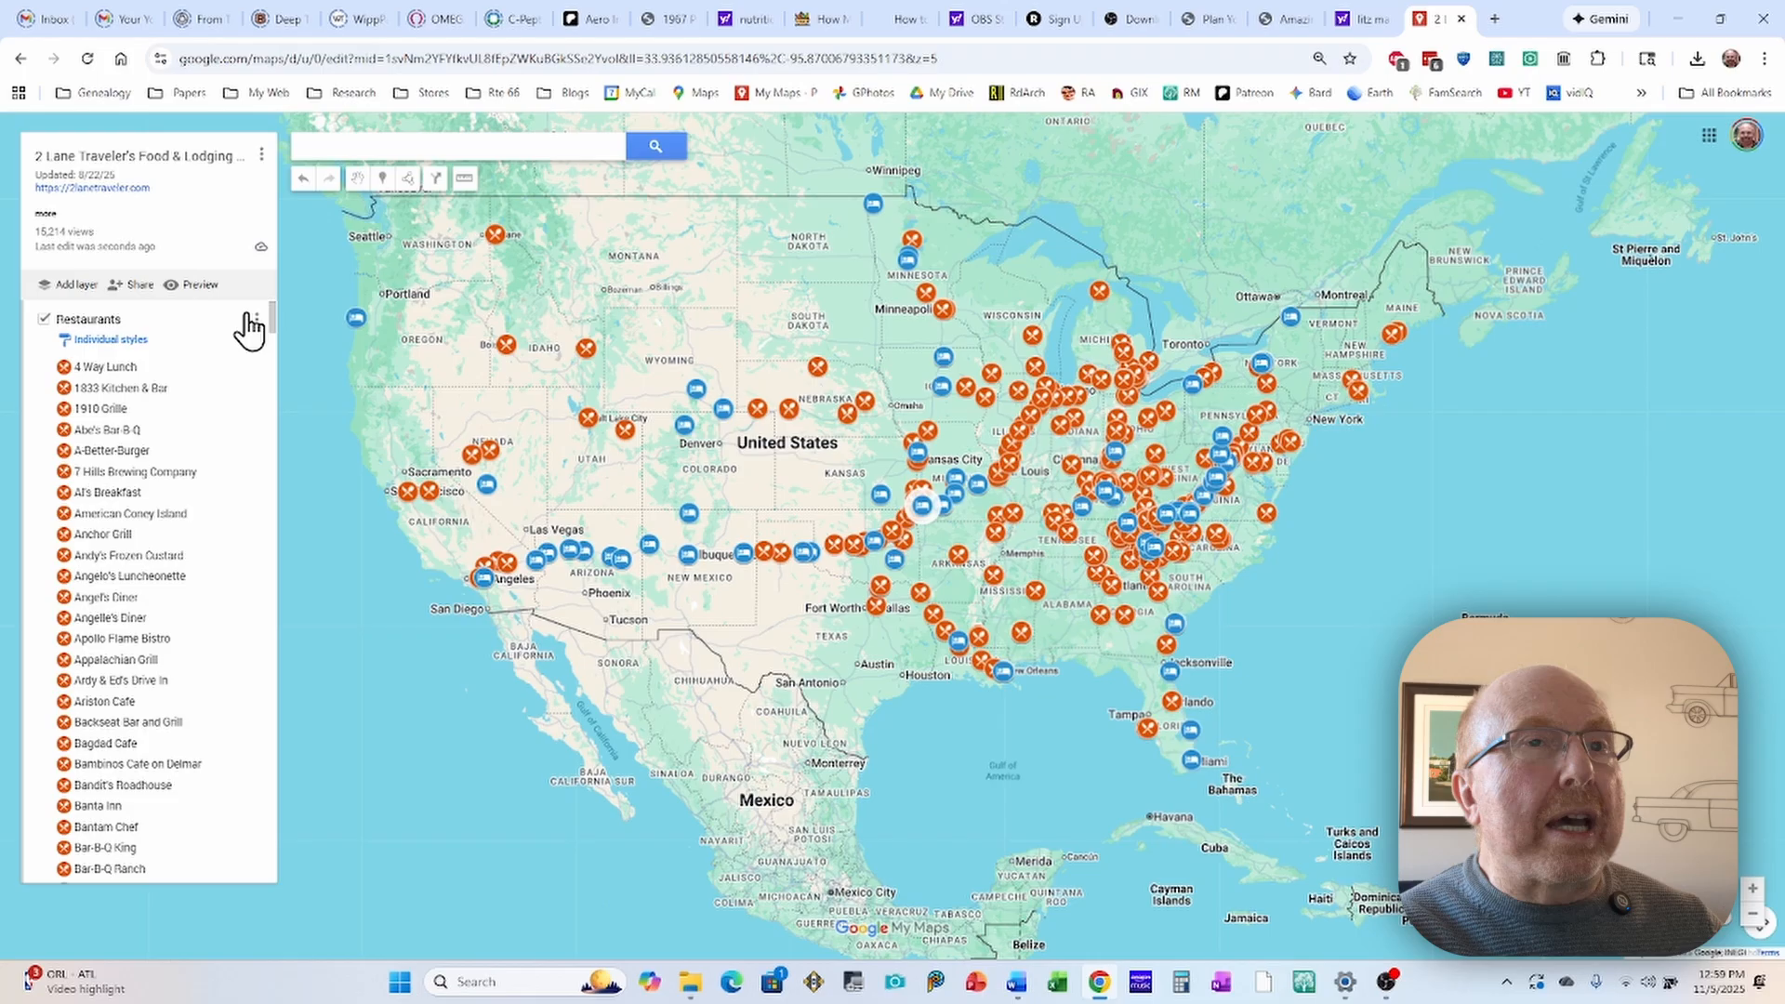
pyautogui.click(43, 320)
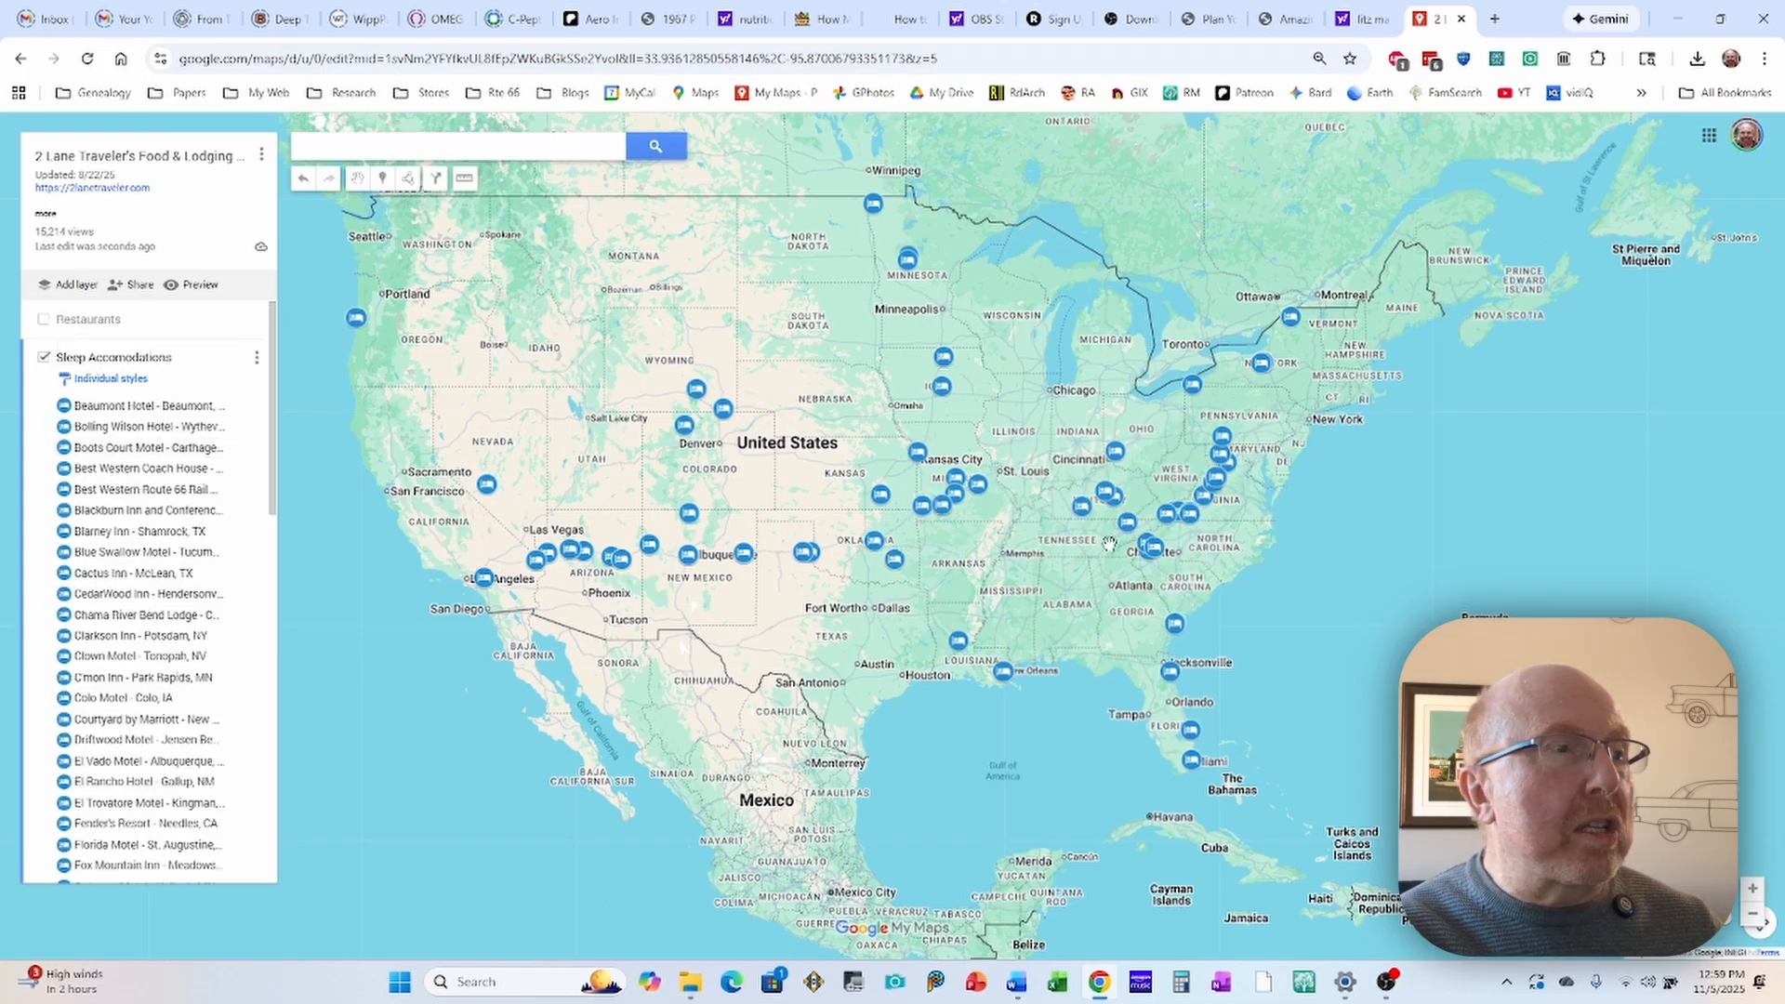
pyautogui.moveTo(270, 429)
pyautogui.mouseDown()
pyautogui.moveTo(289, 783)
pyautogui.moveTo(264, 410)
pyautogui.mouseUp()
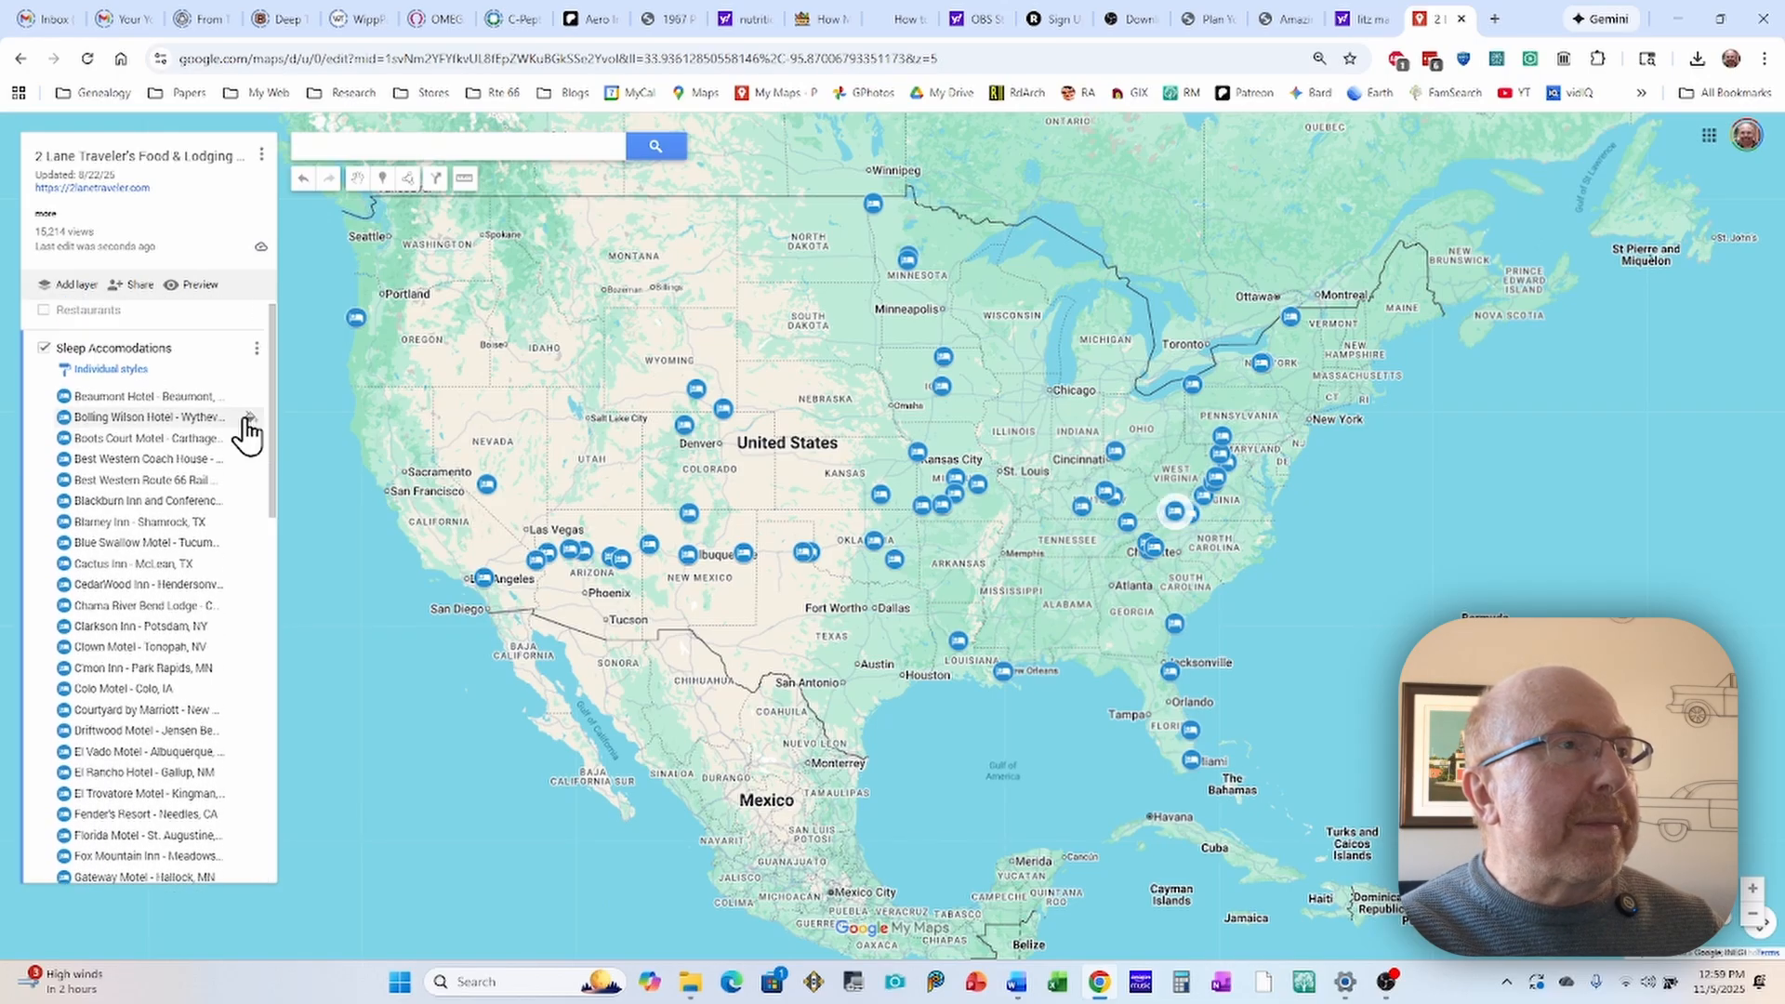
# Step: Hide the Sleep Accomodations layer and show the Diners layer, focusing on the northeastern United States
pyautogui.click(43, 346)
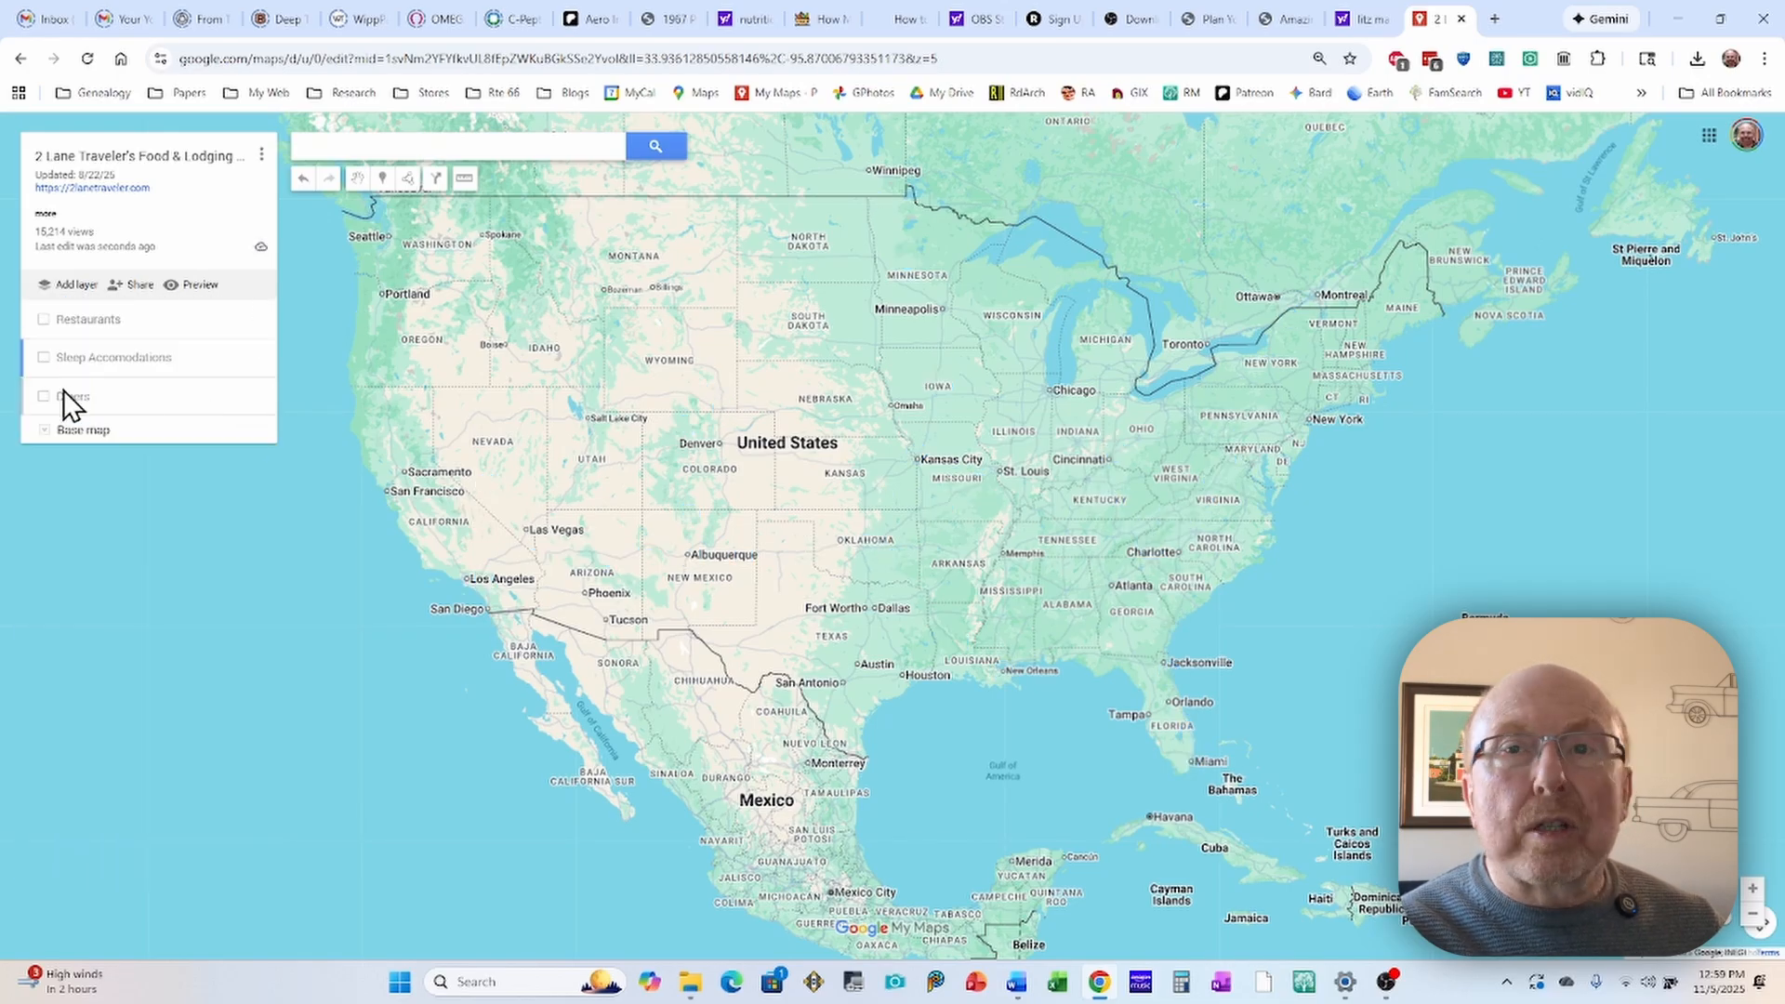
pyautogui.click(43, 398)
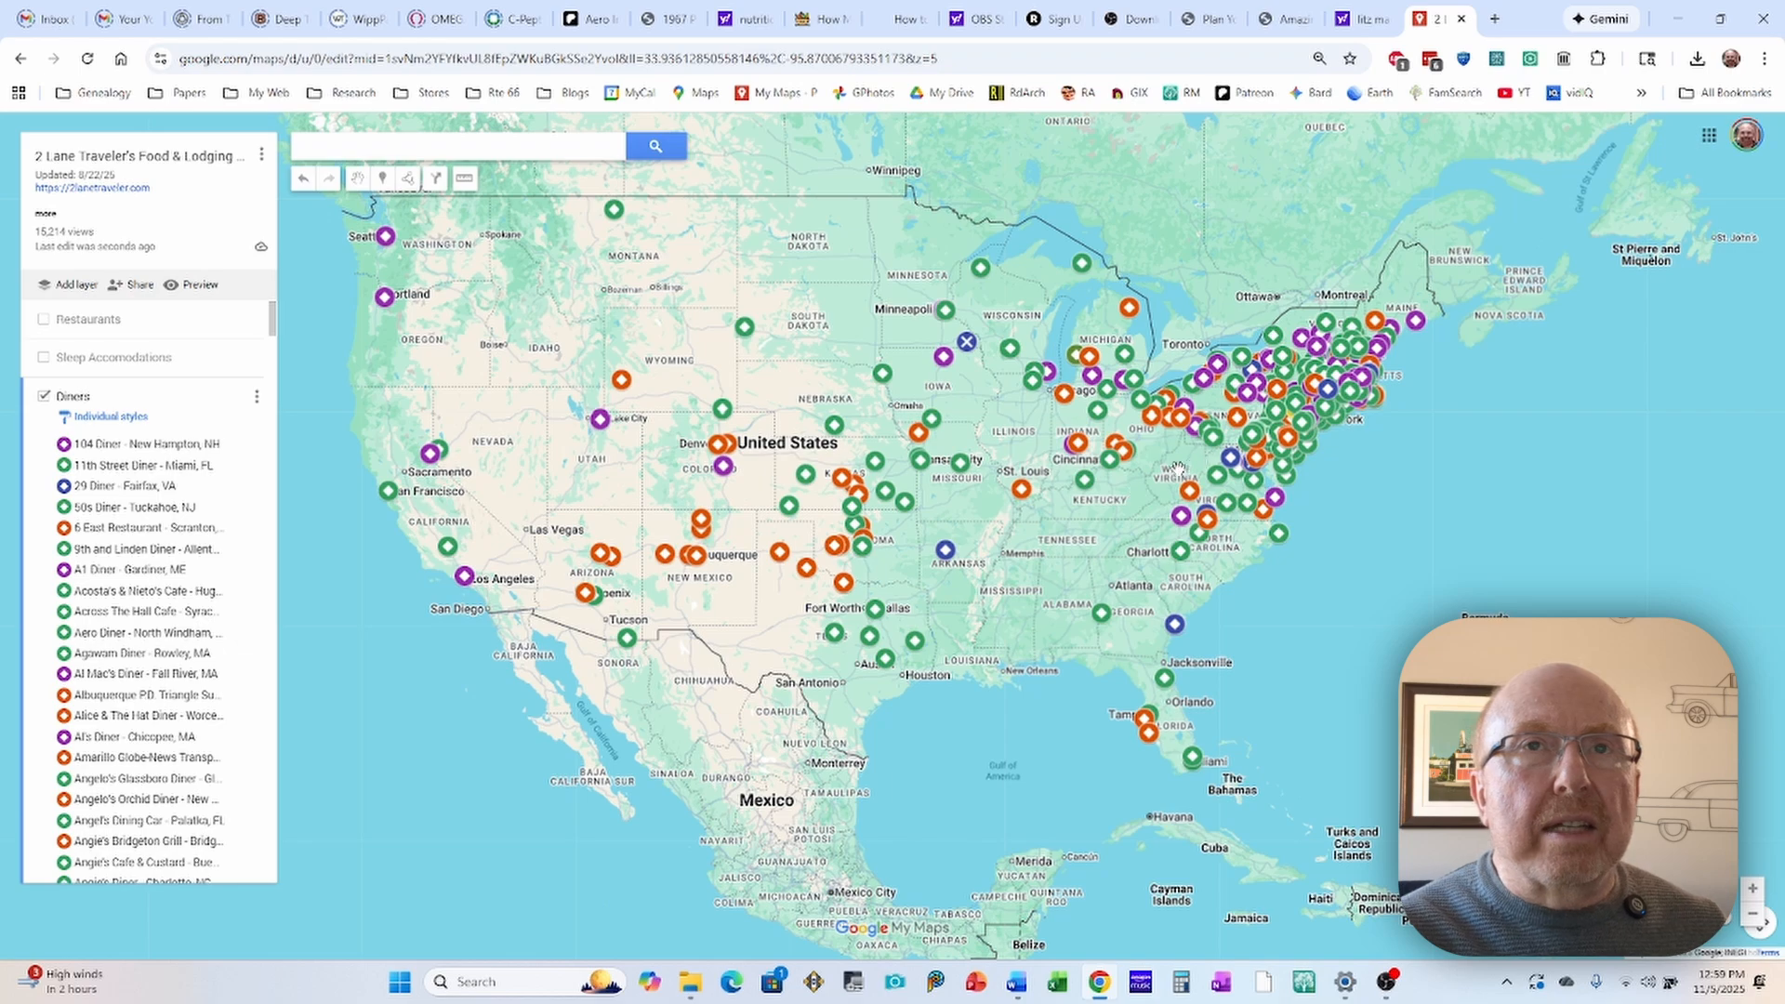
pyautogui.scroll(2, 1177, 465)
pyautogui.scroll(2, 1178, 465)
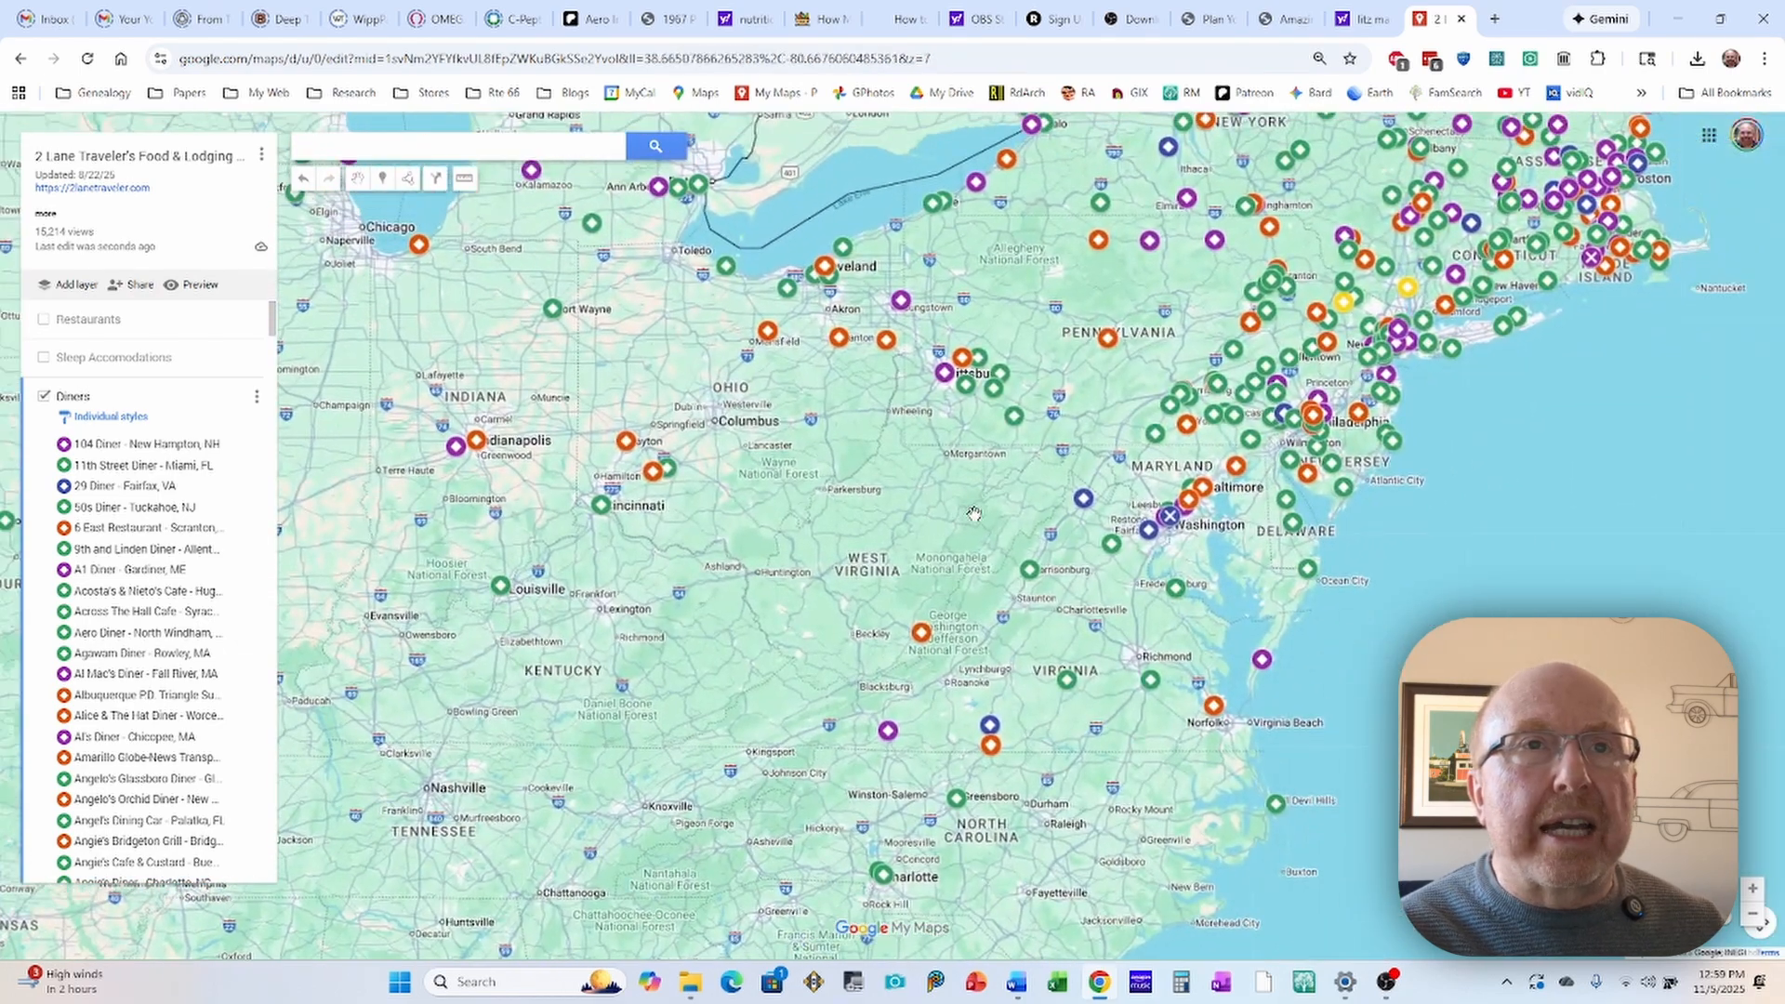
pyautogui.moveTo(1123, 303); pyautogui.dragTo(1046, 468)
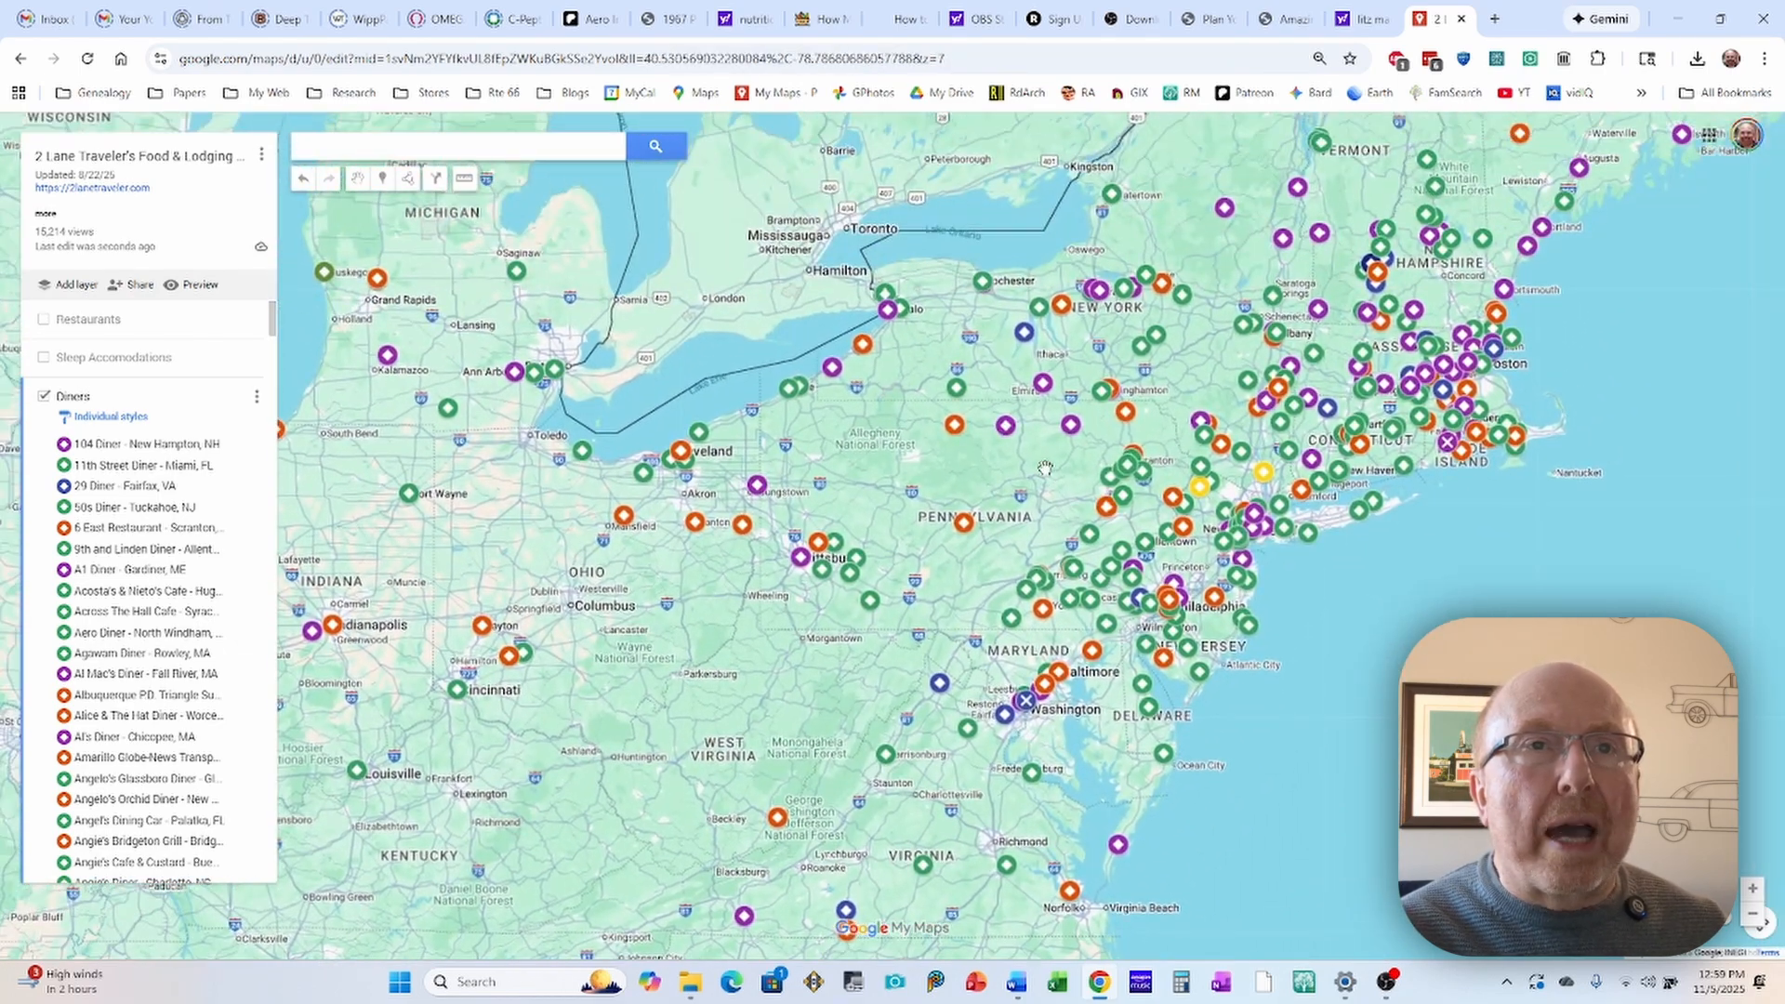
# Step: View the photo and details of the Wellsboro Diner and the New Red Rose Diner in Pennsylvania, and look over the surrounding diner markers
pyautogui.click(1005, 427)
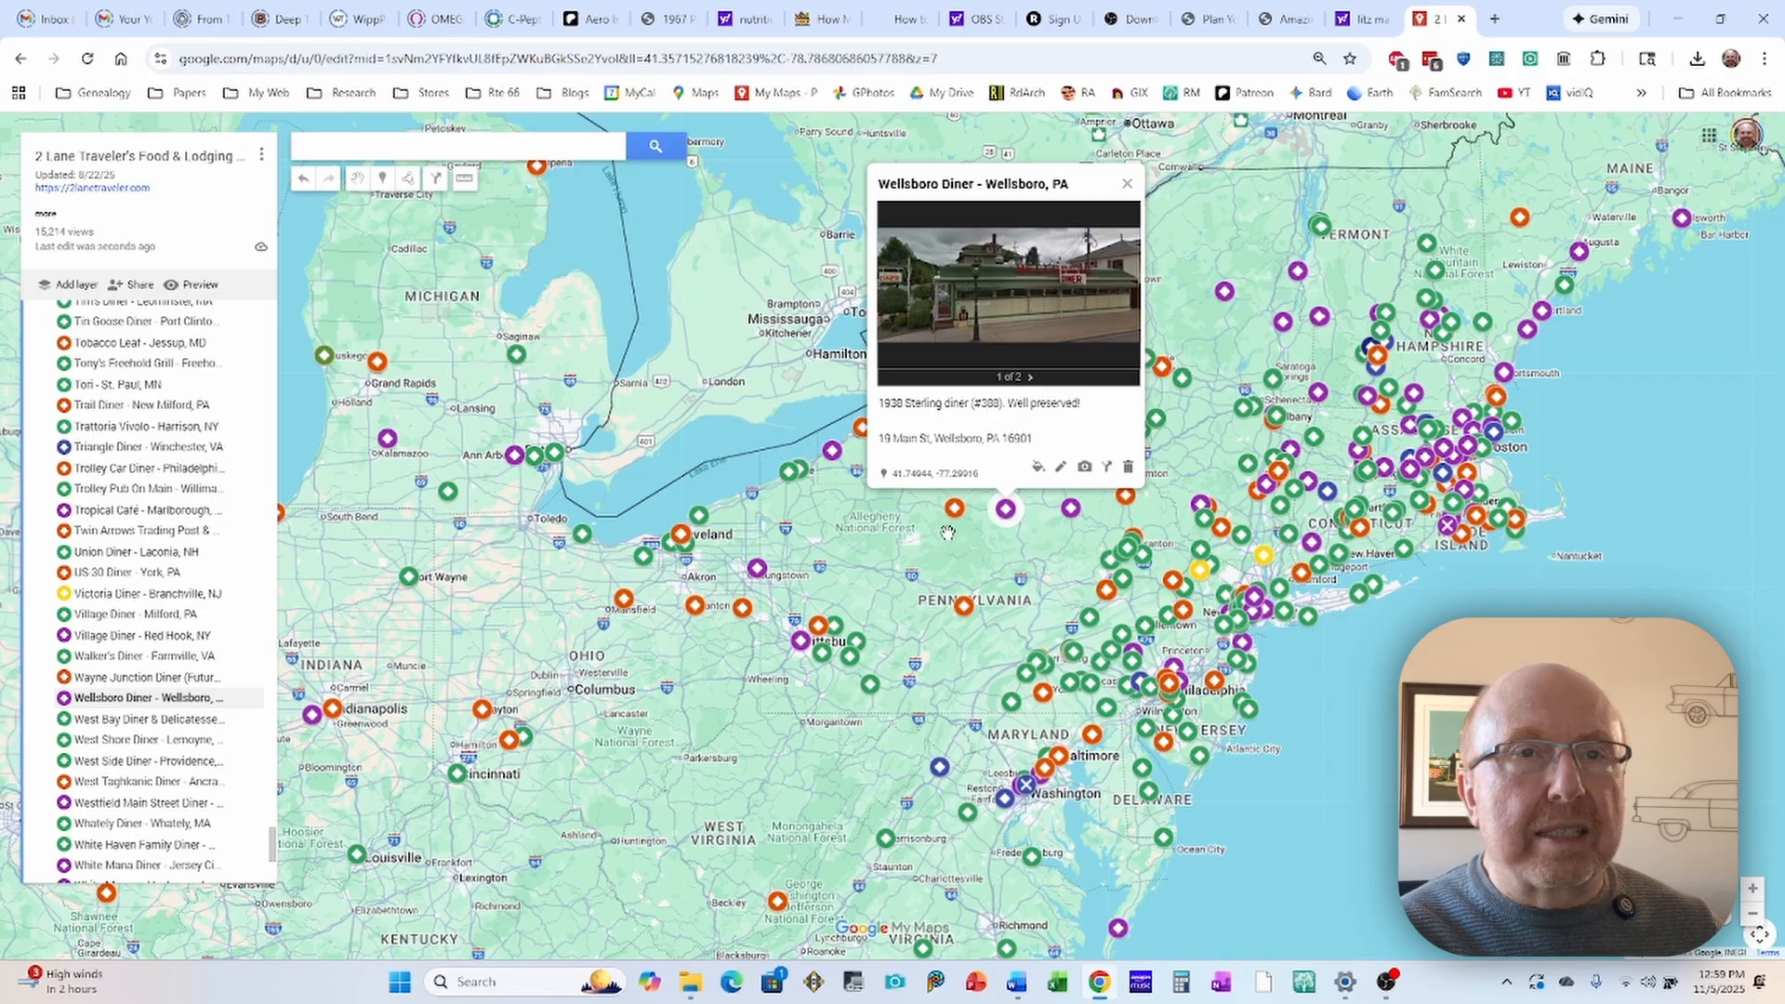
pyautogui.click(1070, 510)
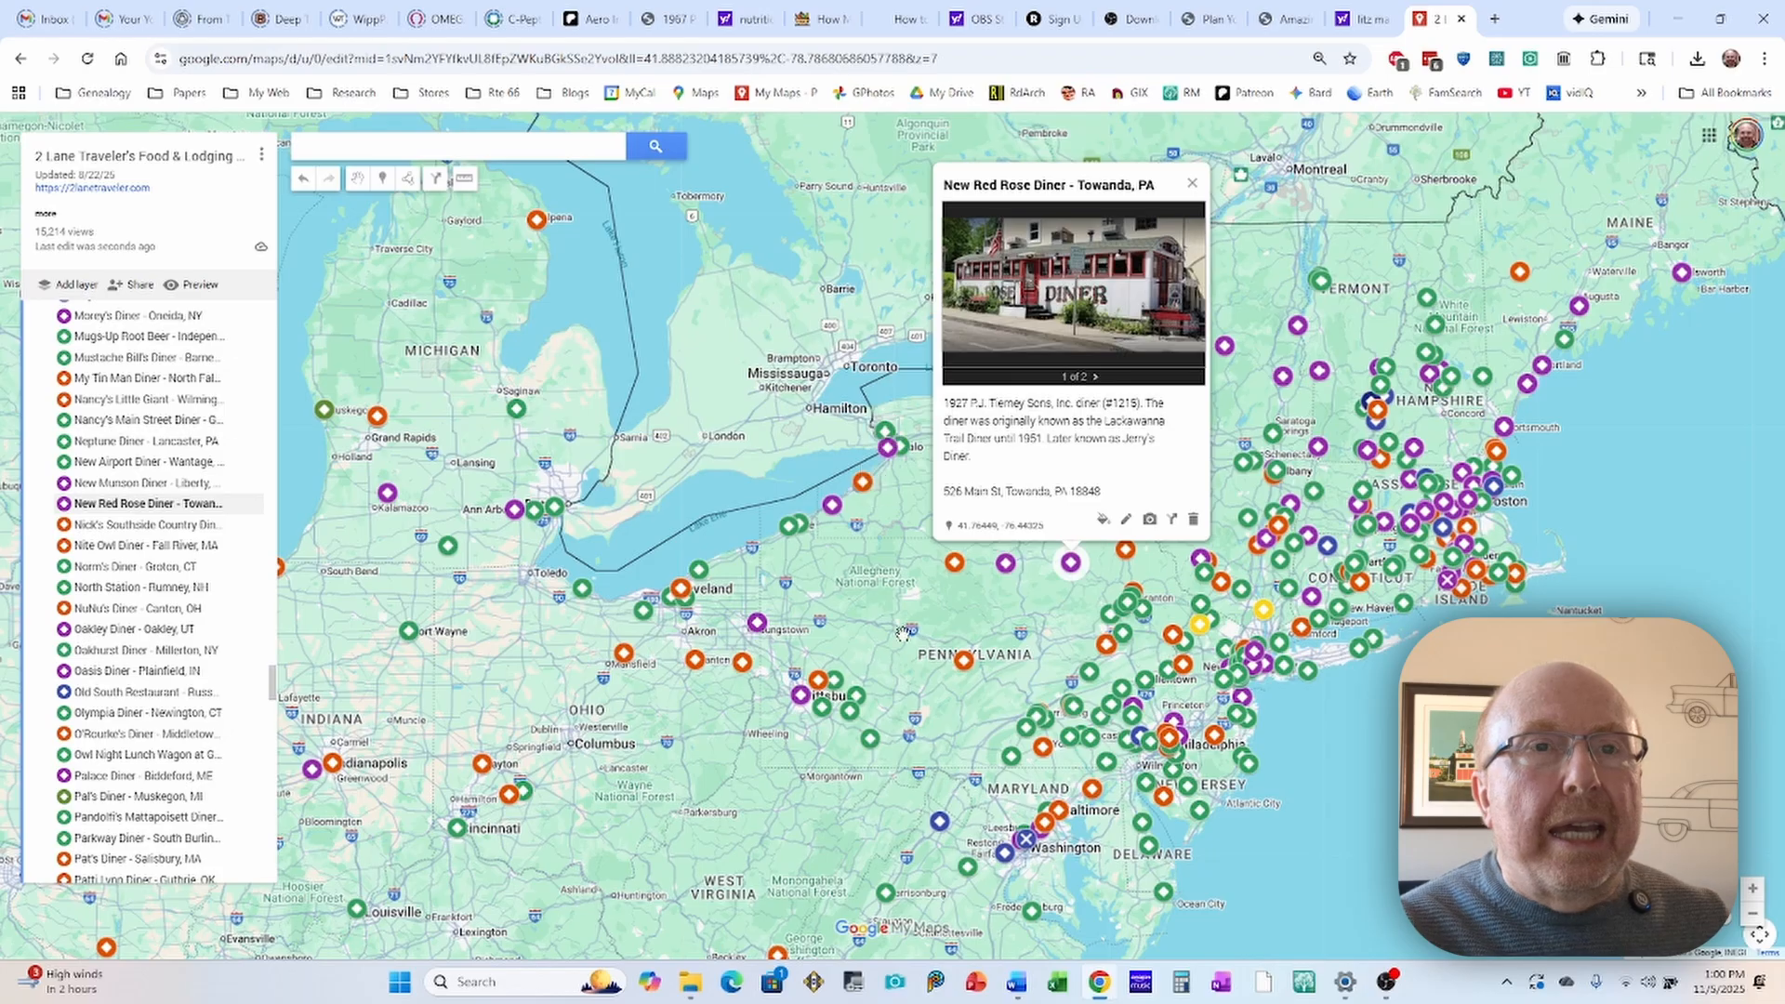
pyautogui.scroll(-3, 958, 606)
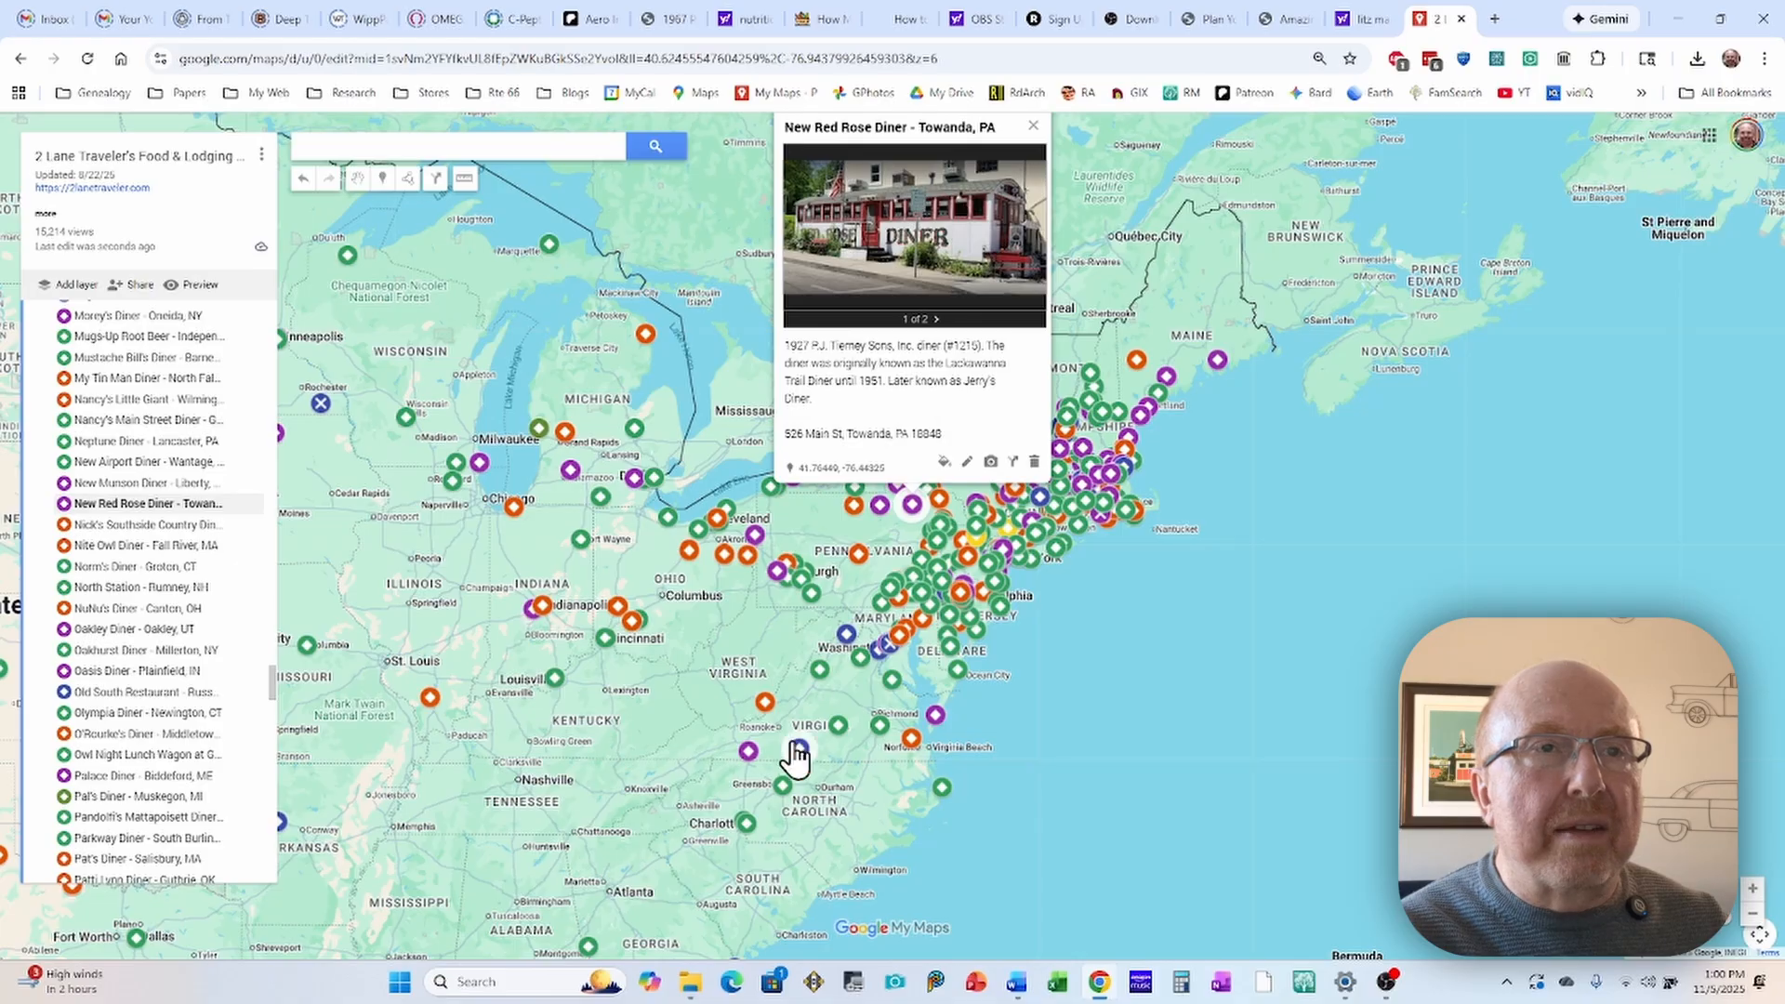
pyautogui.moveTo(755, 641); pyautogui.dragTo(1117, 613)
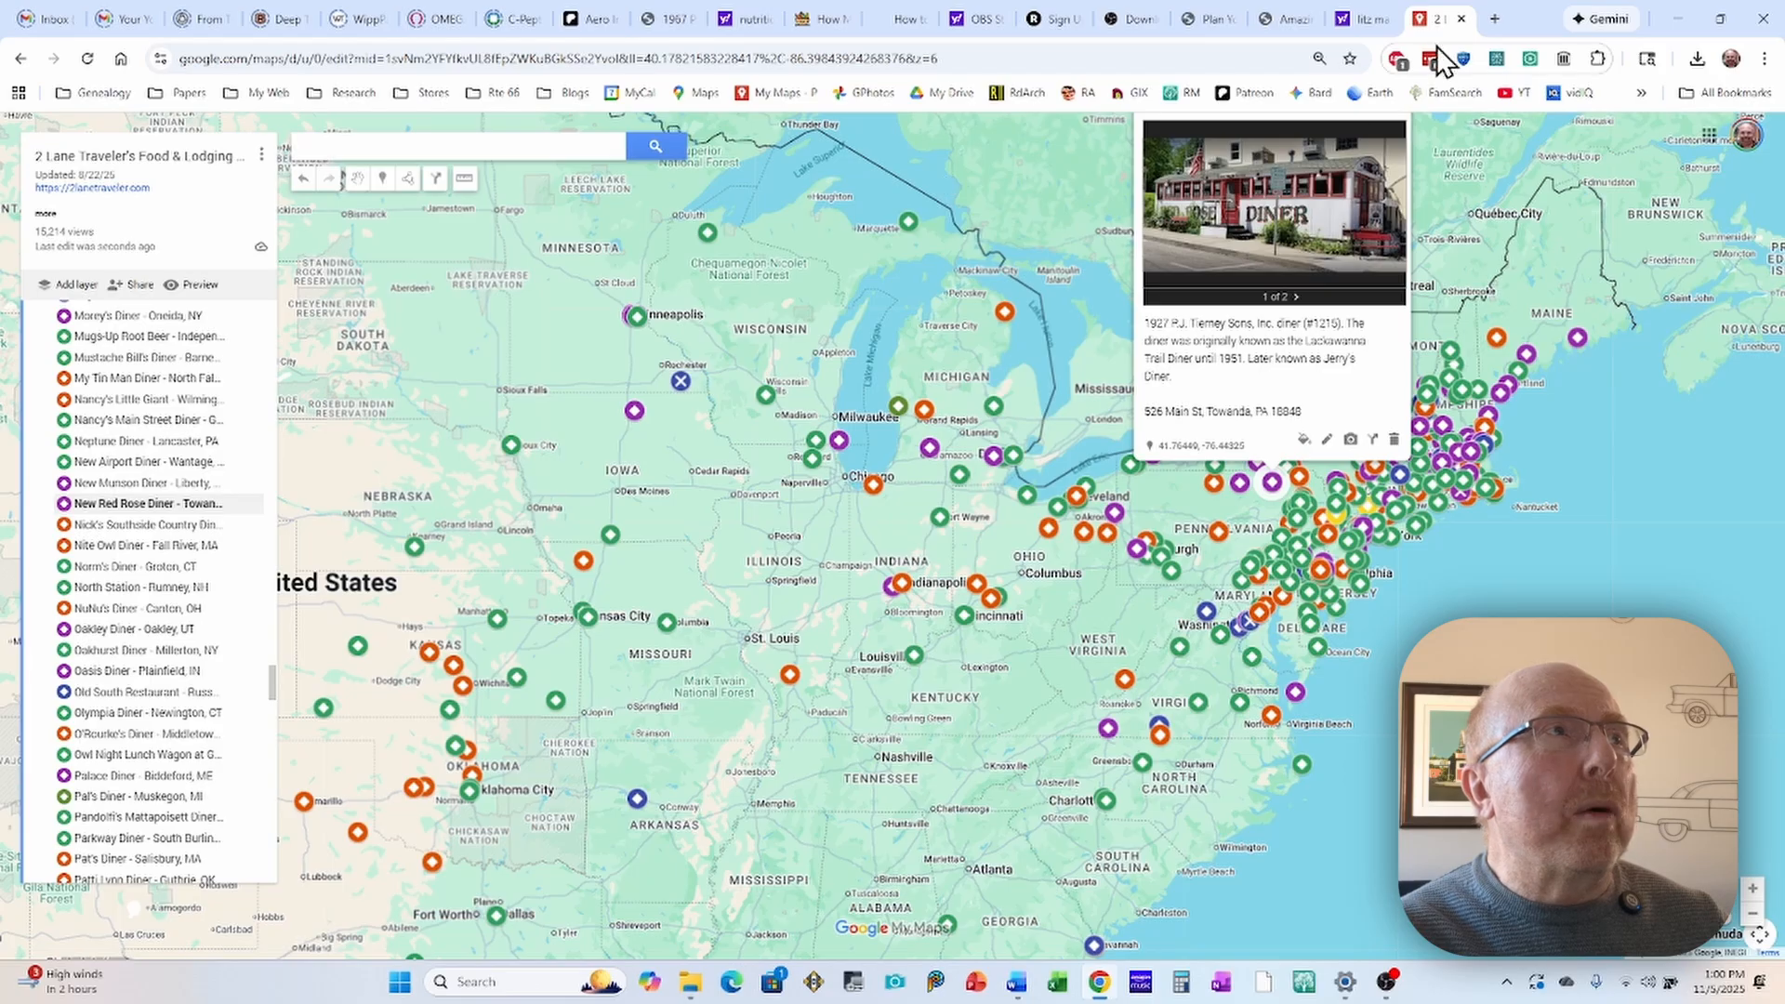
# Step: Return to the owned maps and reopen the Mountain City, TN to Bristol, TN/VA map with the full loop in view
pyautogui.click(20, 58)
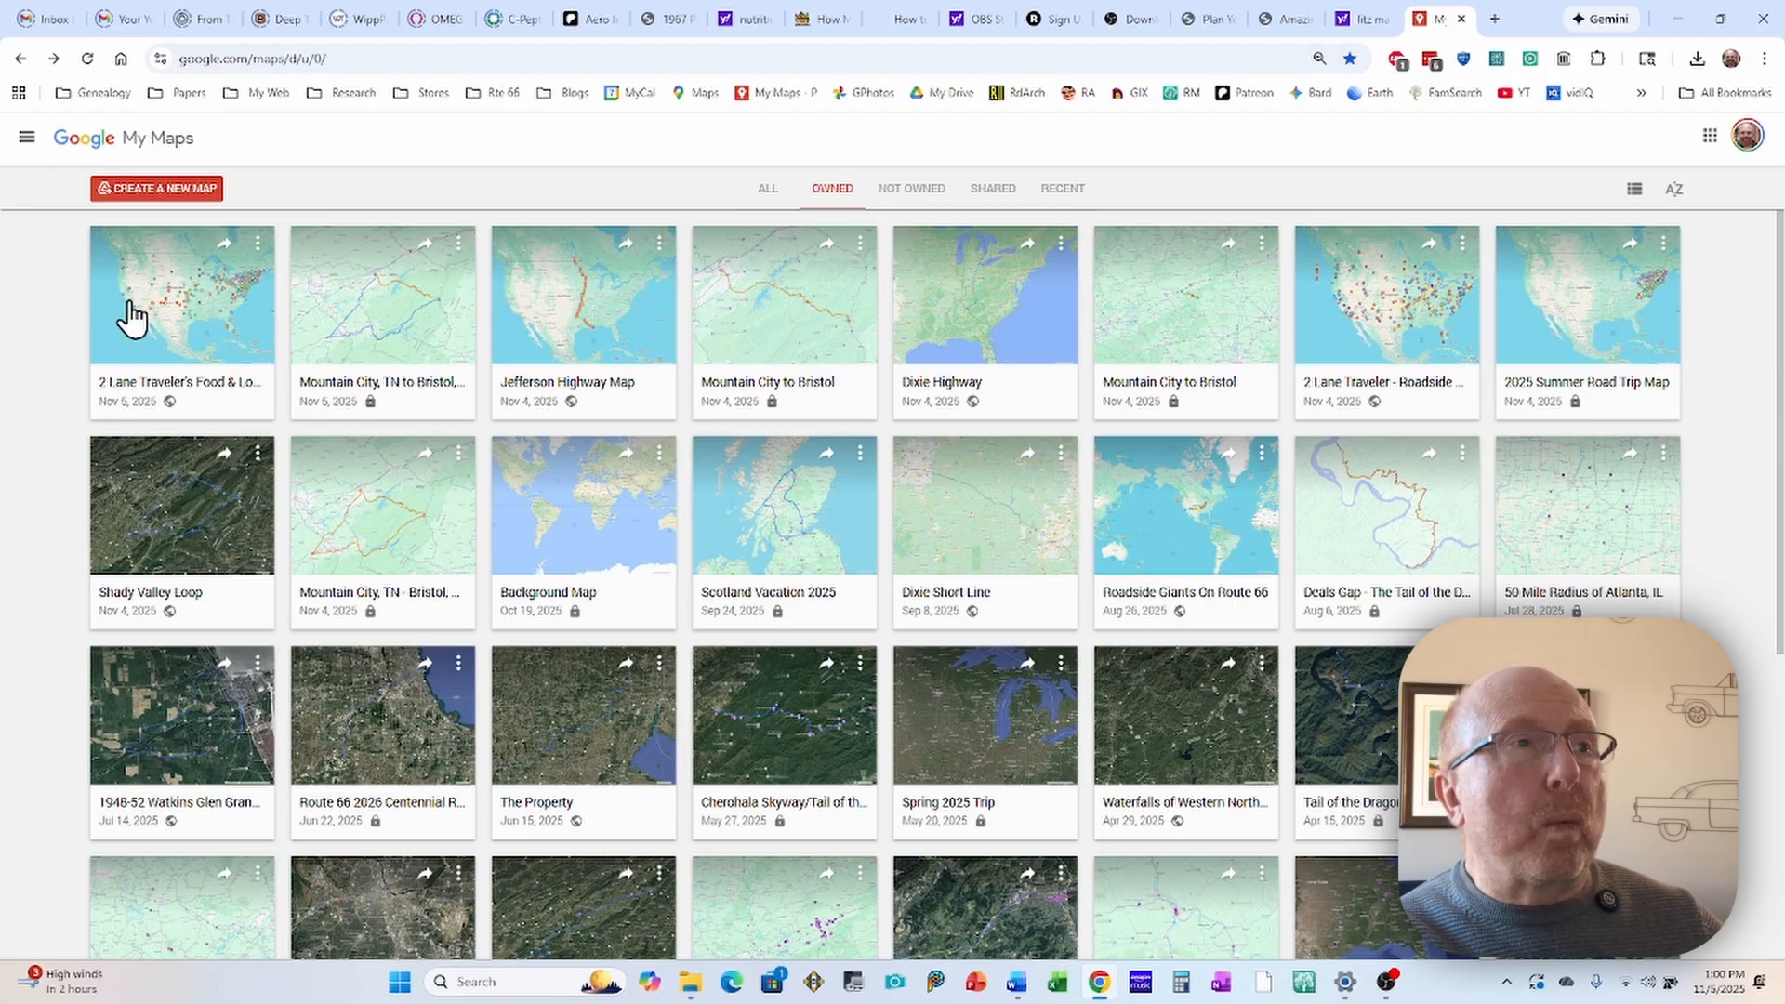
pyautogui.click(396, 307)
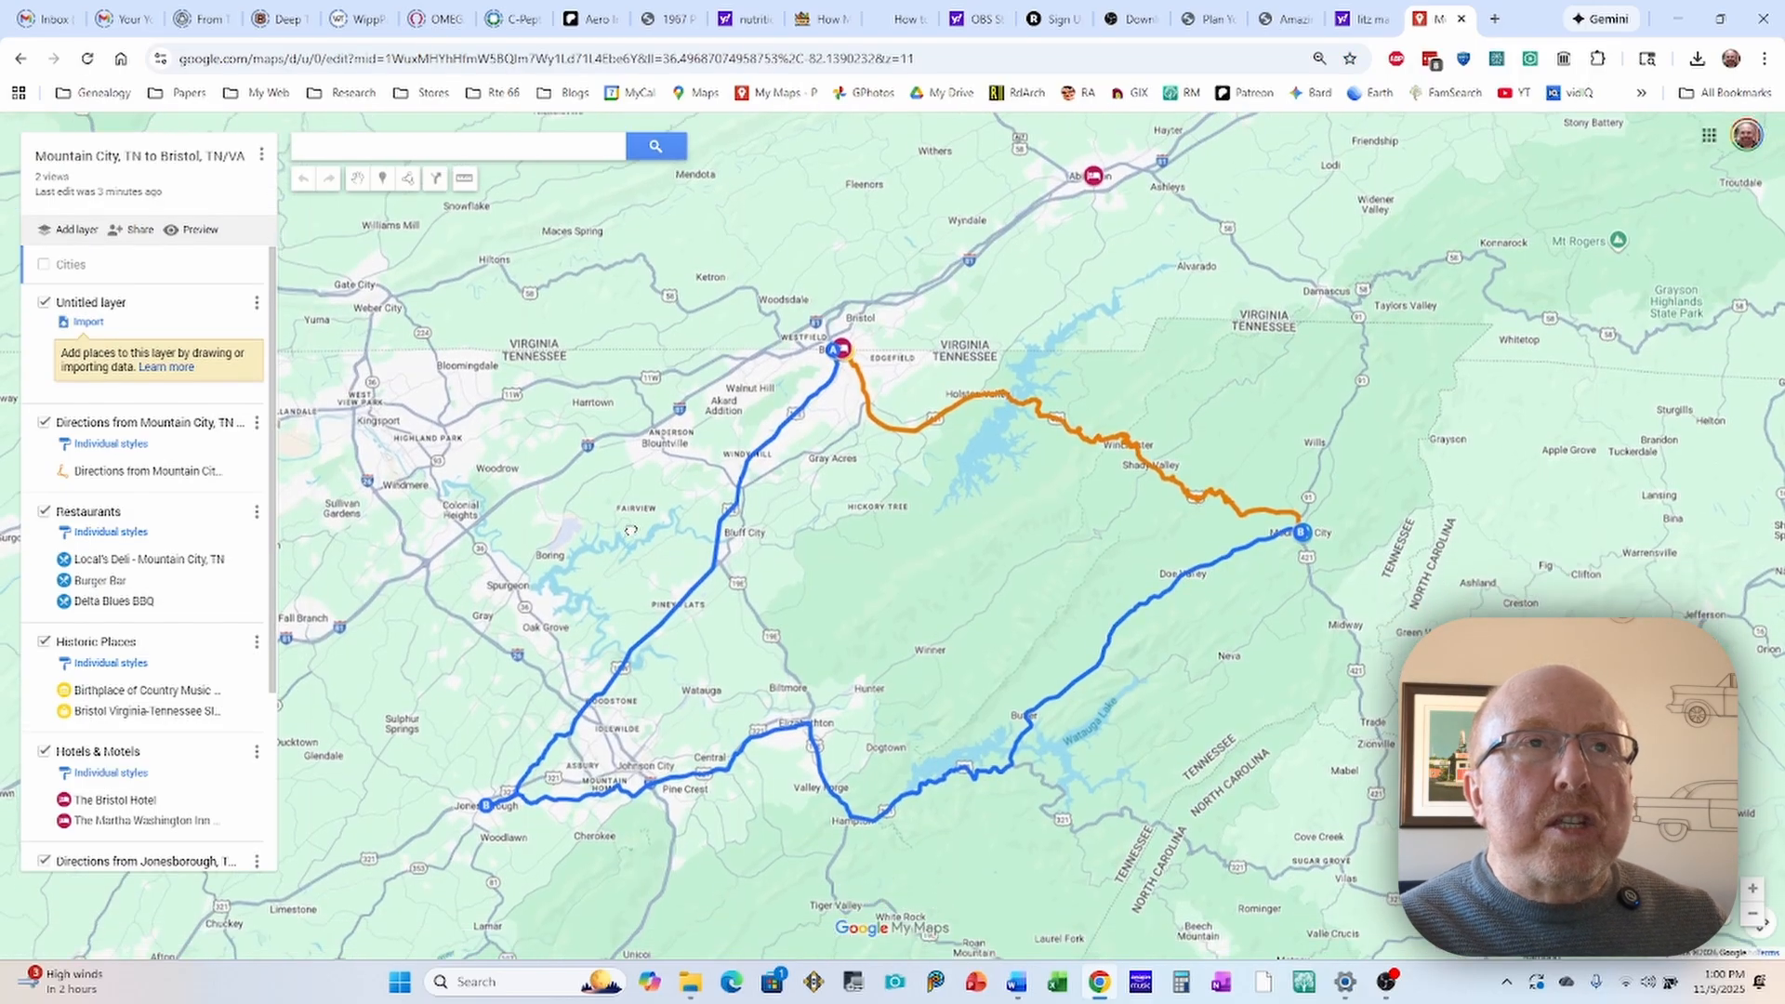
pyautogui.moveTo(631, 531); pyautogui.dragTo(626, 469)
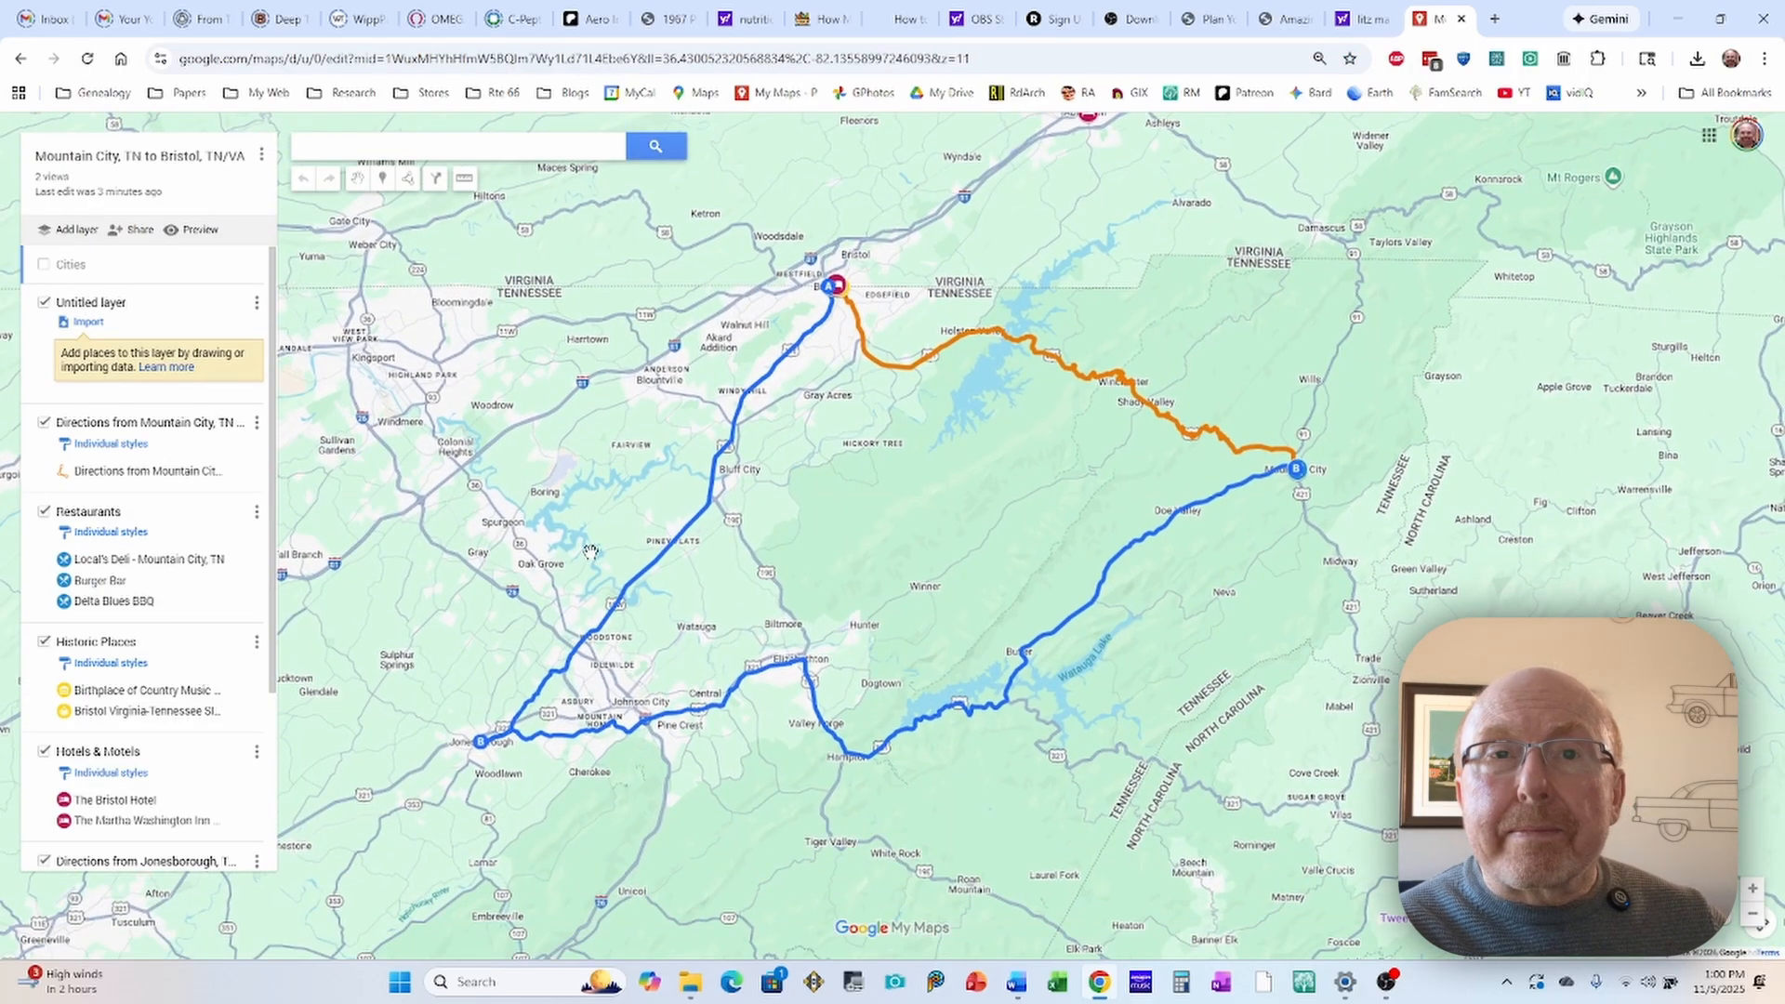